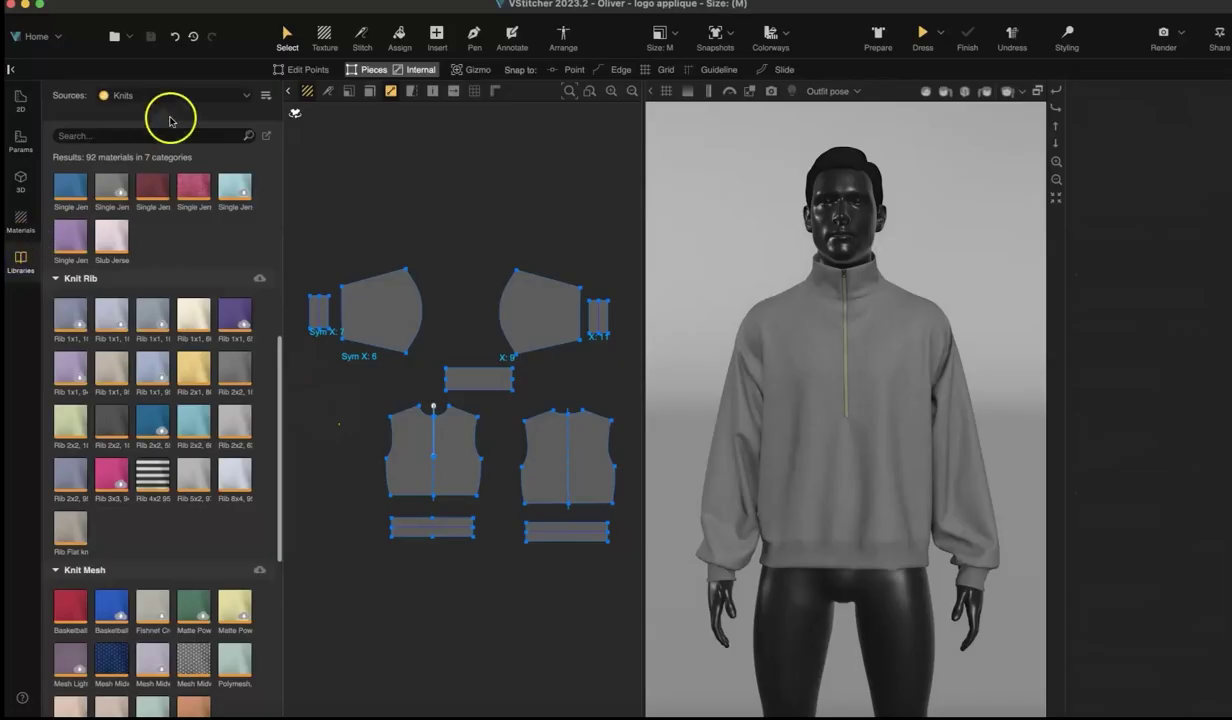
# Add the chenille embroidery artwork from the Adobe Substance 3D Assets library to the garment's materials
pyautogui.click(214, 163)
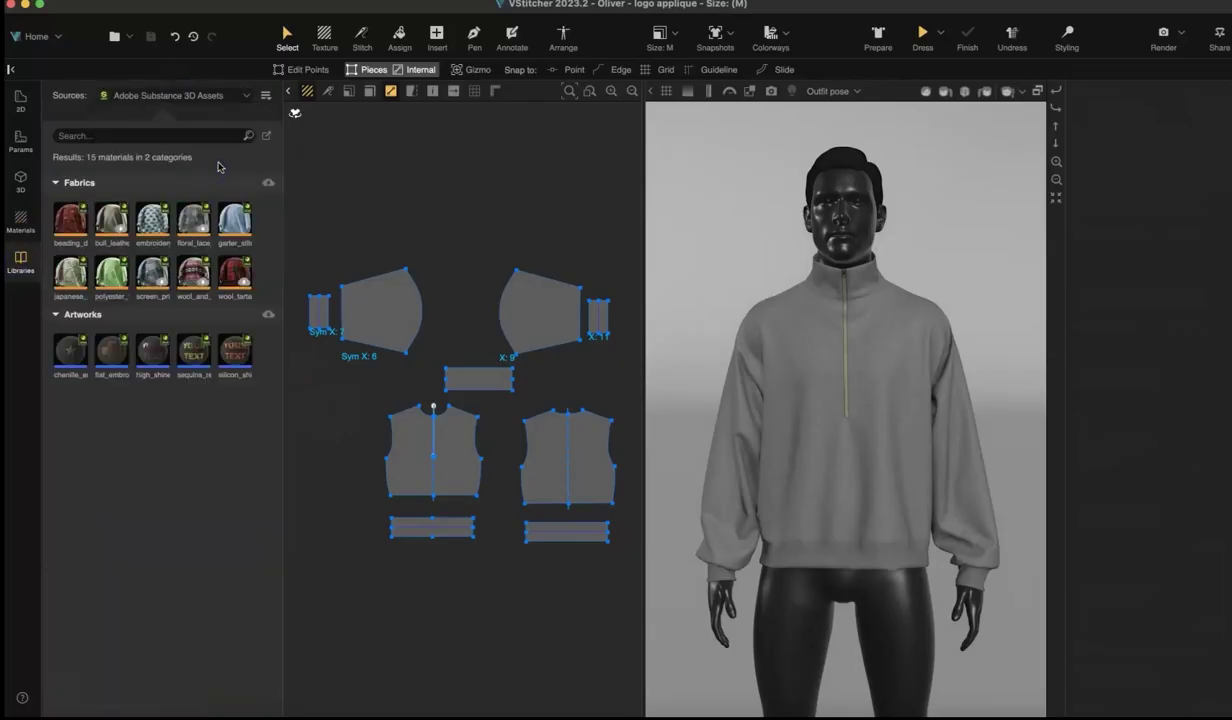
pyautogui.click(73, 347)
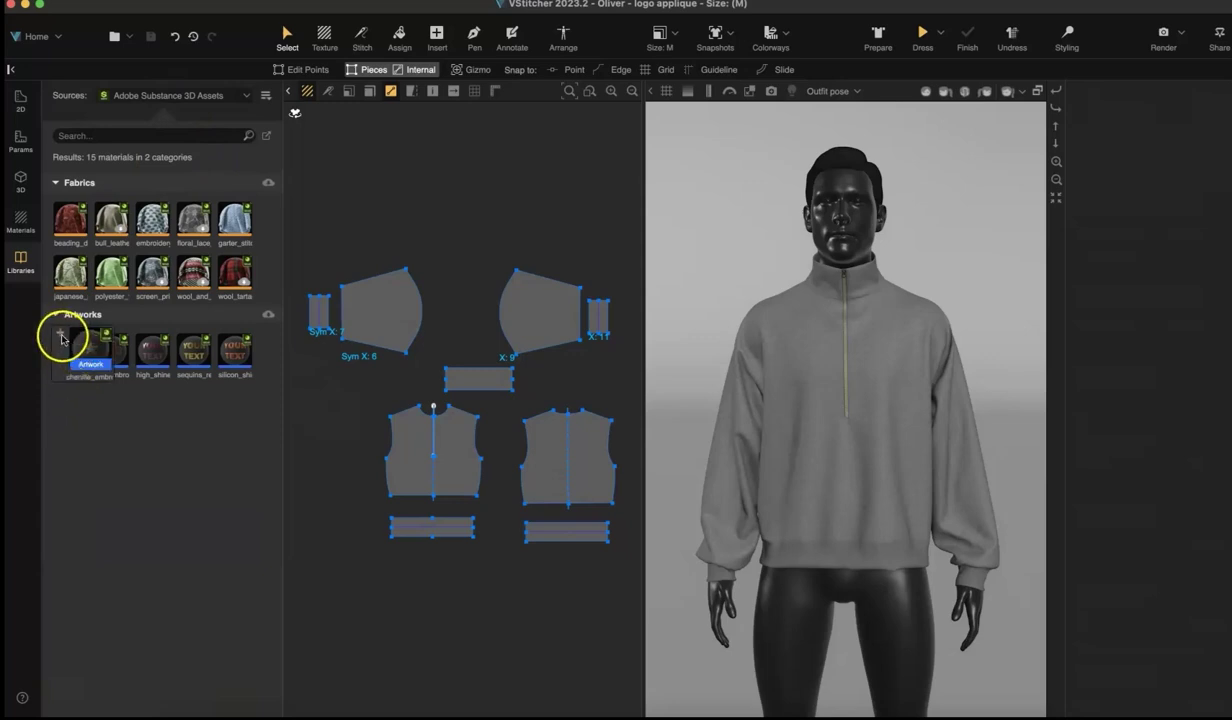
pyautogui.click(21, 219)
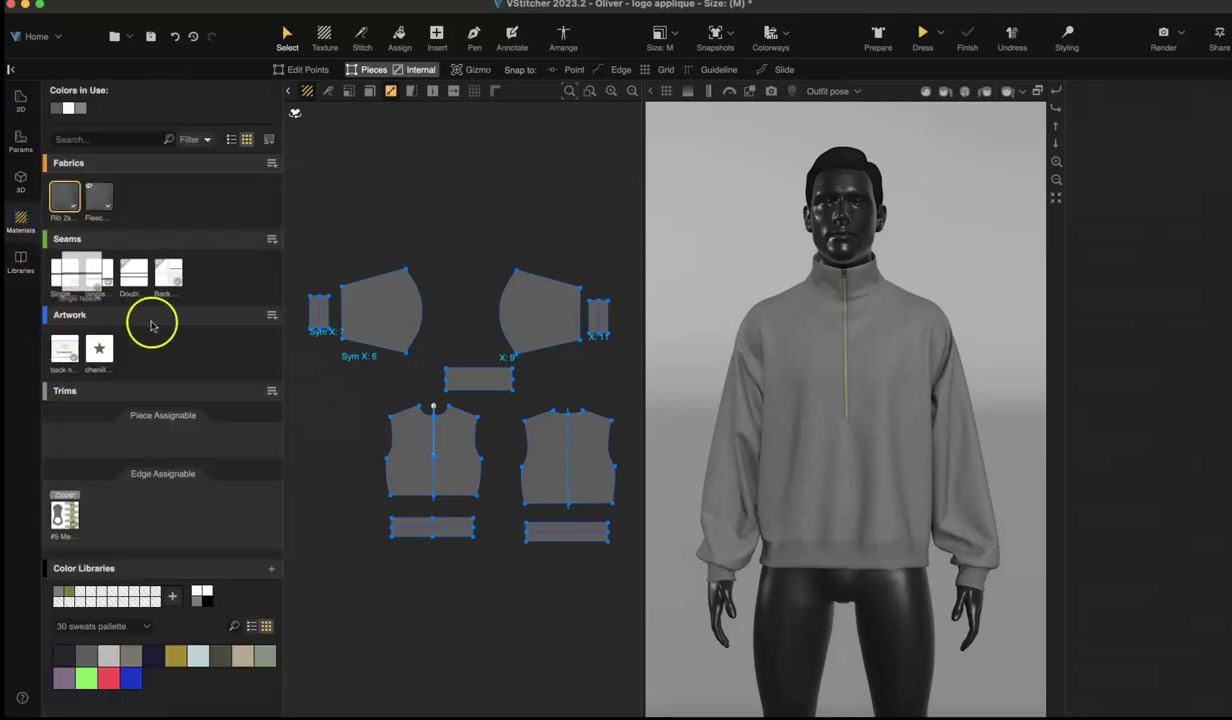
# Place the chenille embroidery artwork on the front piece, centred below the zipper
pyautogui.moveTo(99, 348); pyautogui.dragTo(440, 518)
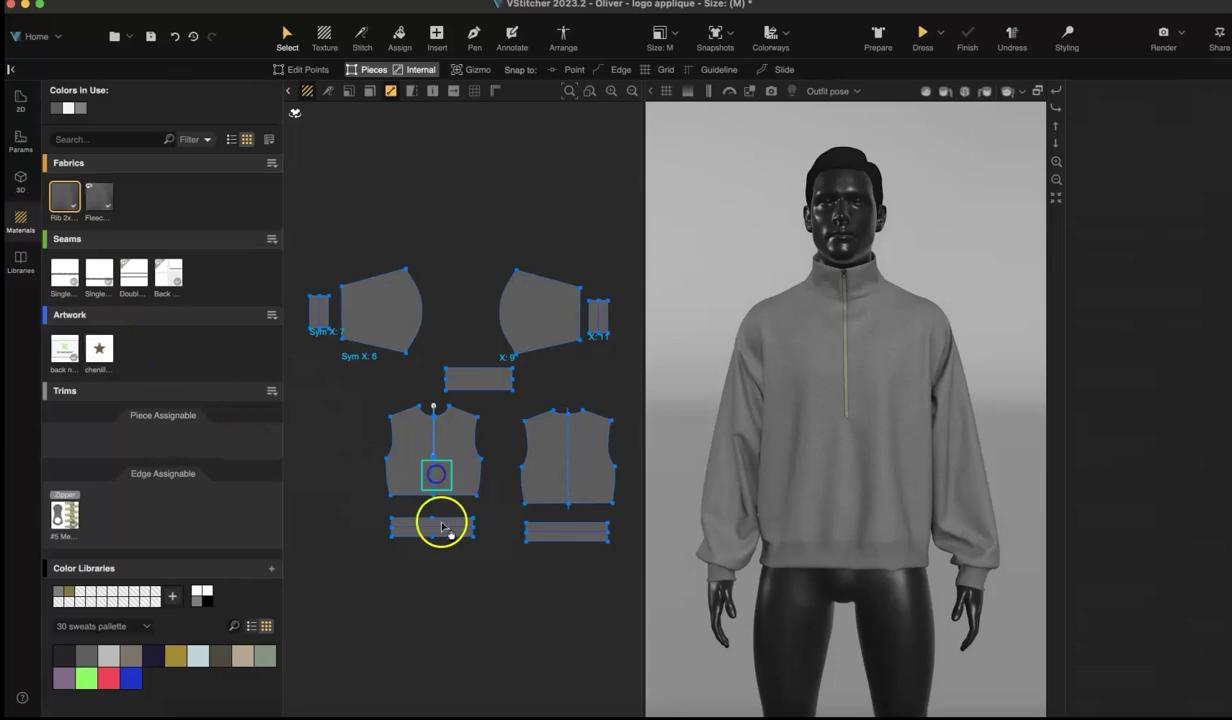
pyautogui.click(860, 480)
pyautogui.scroll(5, 860, 478)
pyautogui.moveTo(861, 428); pyautogui.dragTo(859, 382, button='middle')
pyautogui.moveTo(453, 364); pyautogui.dragTo(440, 350)
# Set the chenille artwork's mask input selection to Custom Mask and load browz logo.png as the custom mask
pyautogui.click(99, 350)
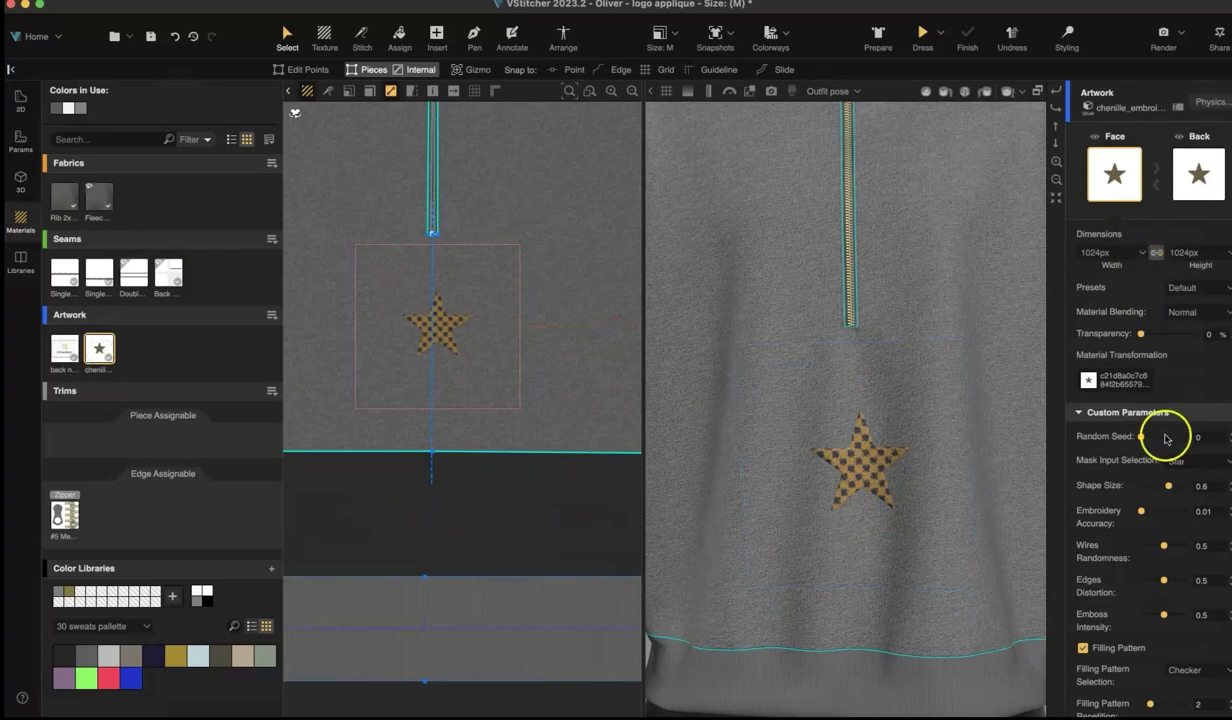
pyautogui.scroll(-5, 1145, 598)
pyautogui.scroll(5, 1147, 591)
pyautogui.click(1178, 442)
pyautogui.click(1190, 458)
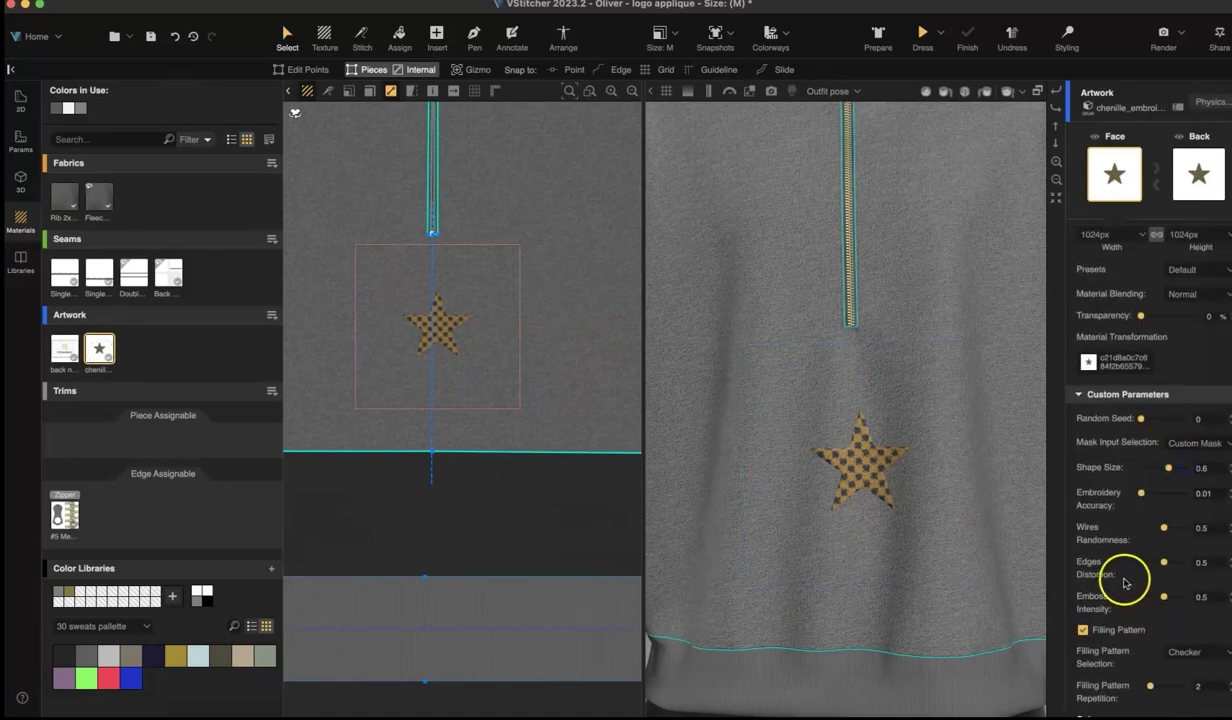
pyautogui.scroll(-5, 1127, 585)
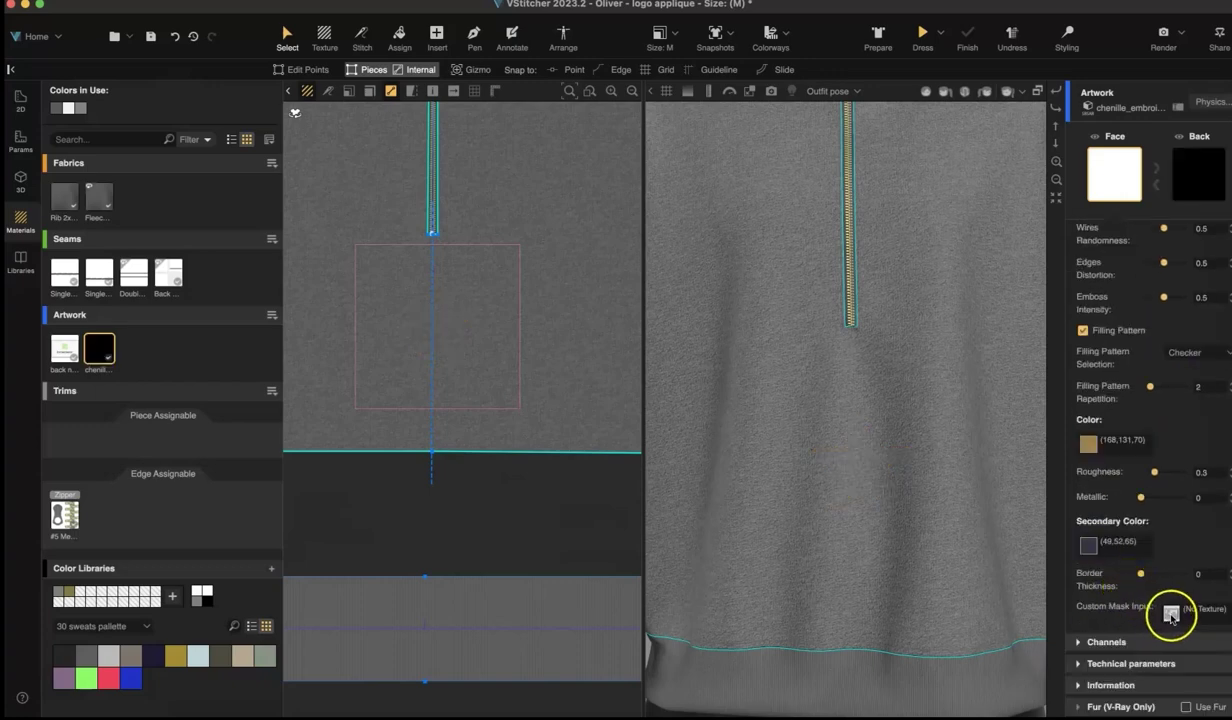
pyautogui.click(1172, 615)
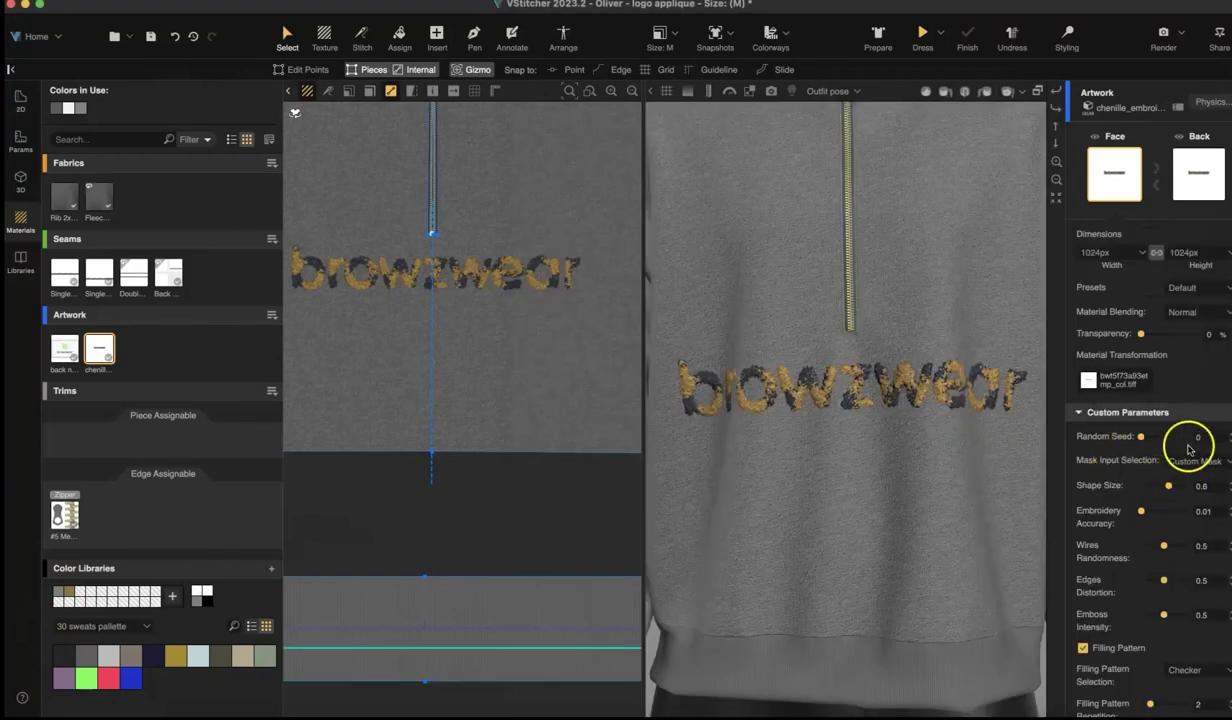
# Turn off the chenille logo's filling pattern and give it the Navy library color with a roughness of 0.89
pyautogui.scroll(-5, 1138, 515)
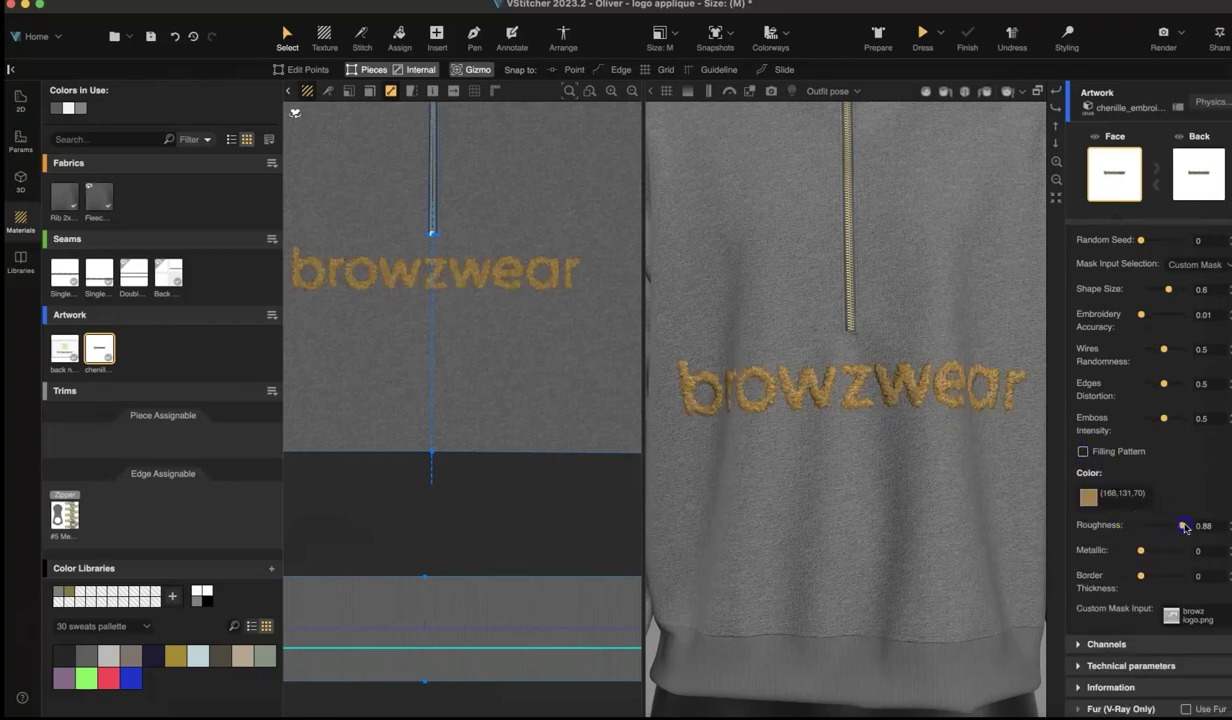
pyautogui.click(1089, 498)
pyautogui.click(1049, 276)
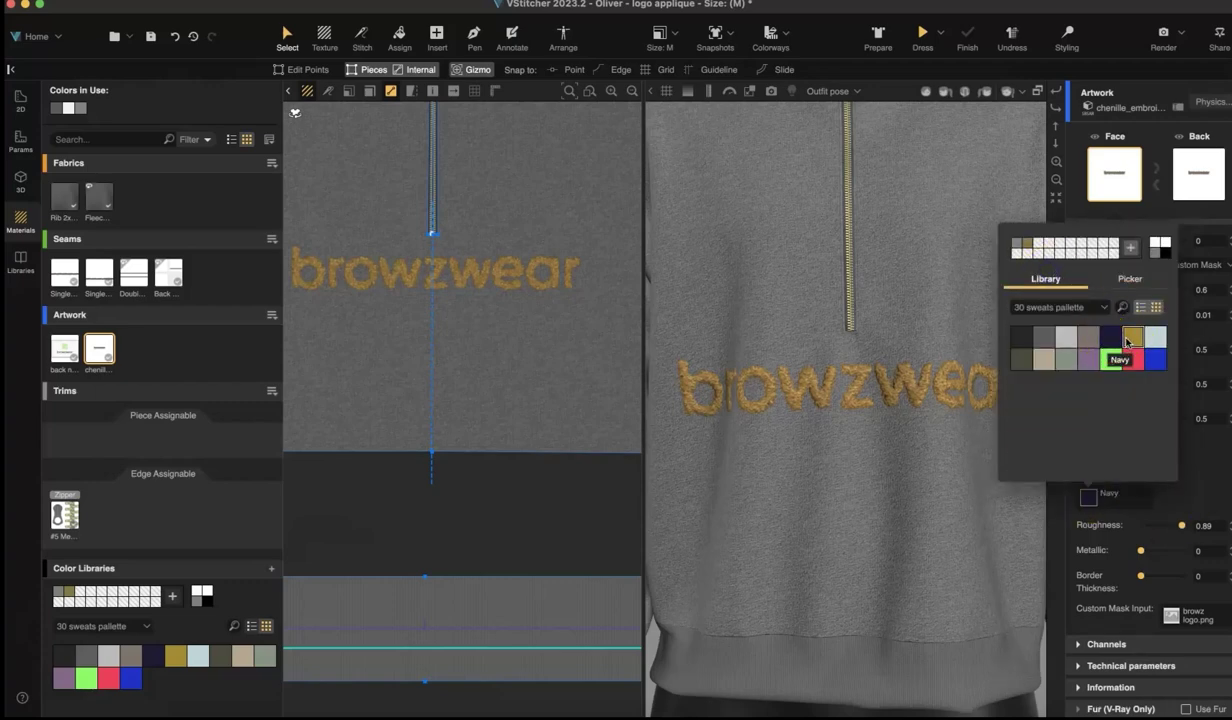
pyautogui.click(1126, 341)
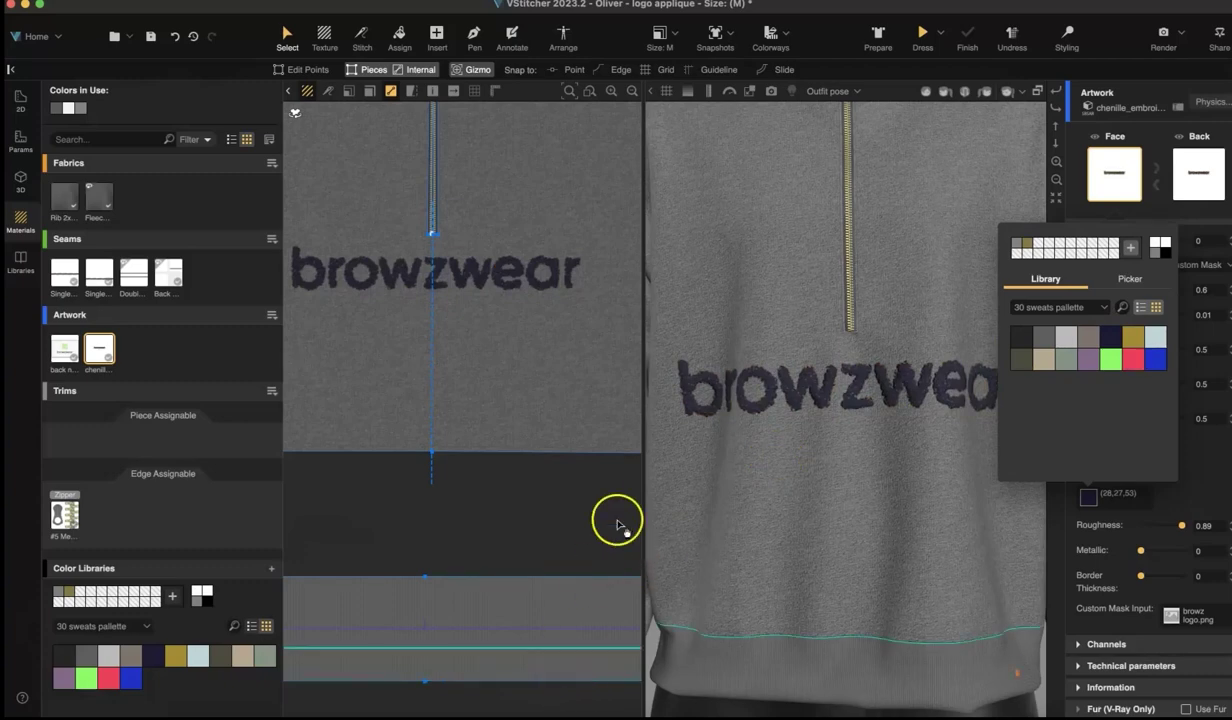
# Remove the chenille logo from the front piece
pyautogui.click(597, 577)
pyautogui.click(1056, 180)
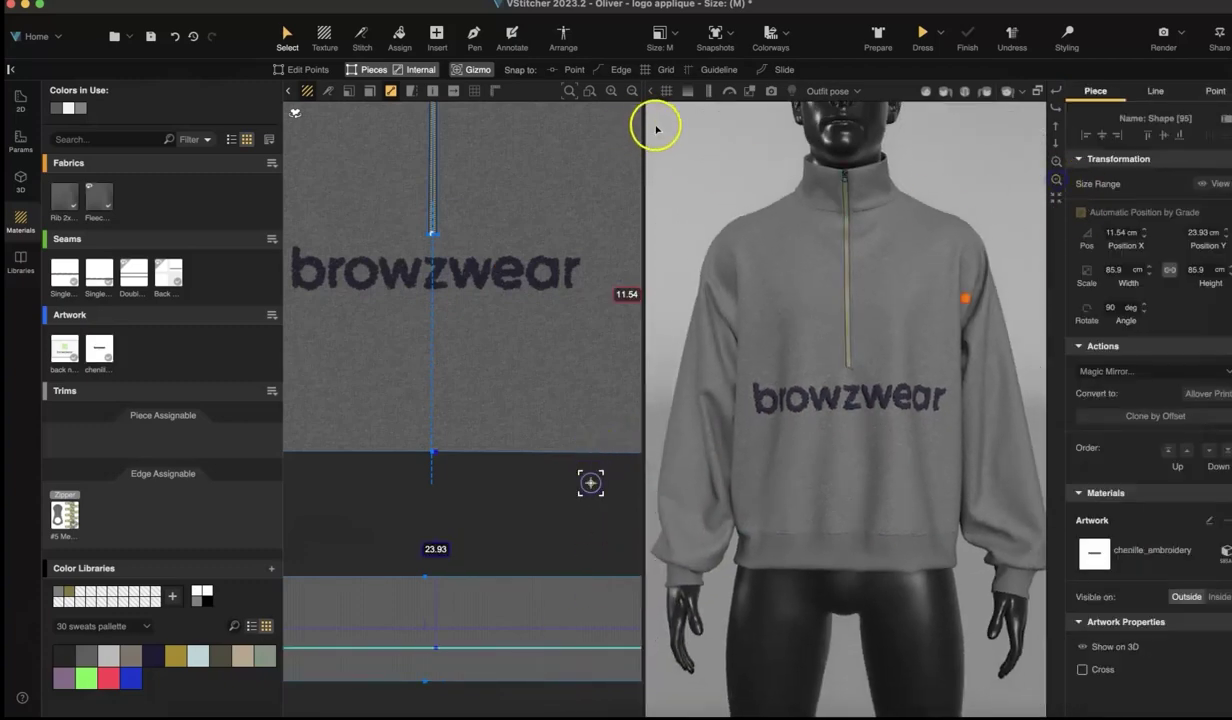
pyautogui.click(632, 91)
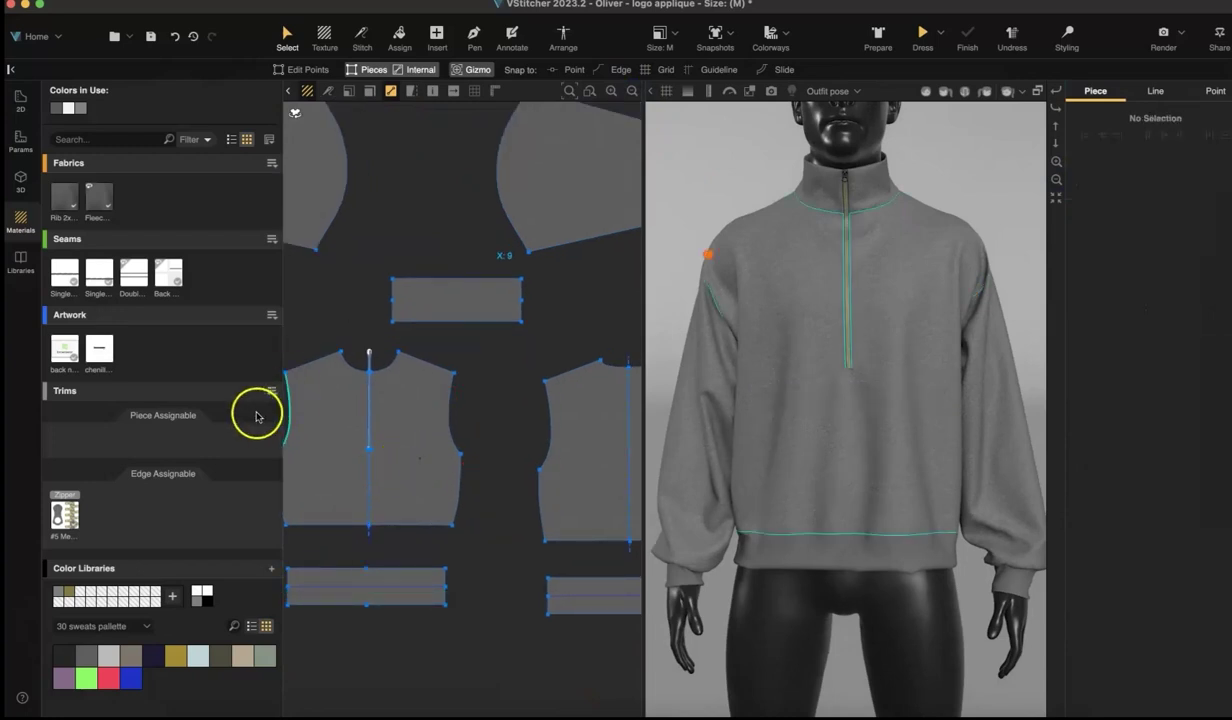
# Place the chenille logo along one sleeve and mirror it to the other sleeve using Magic Mirror with Shape + Material
pyautogui.moveTo(99, 348); pyautogui.dragTo(574, 192)
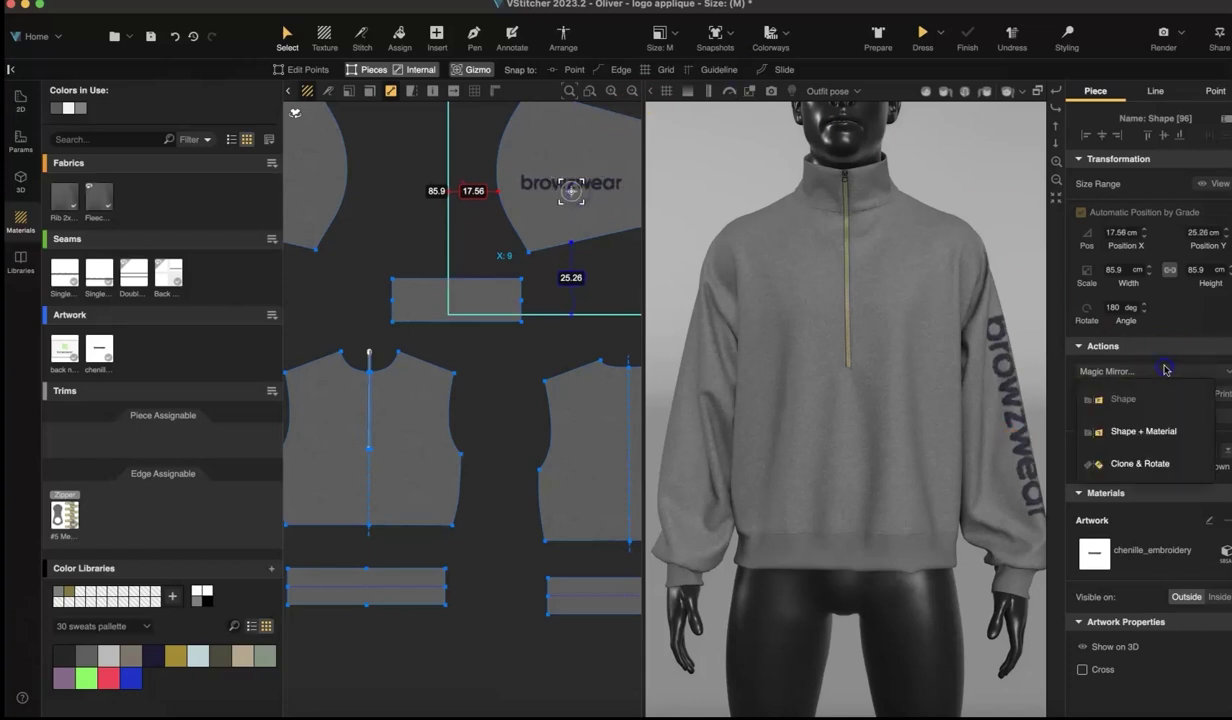
pyautogui.click(1110, 371)
pyautogui.click(1090, 440)
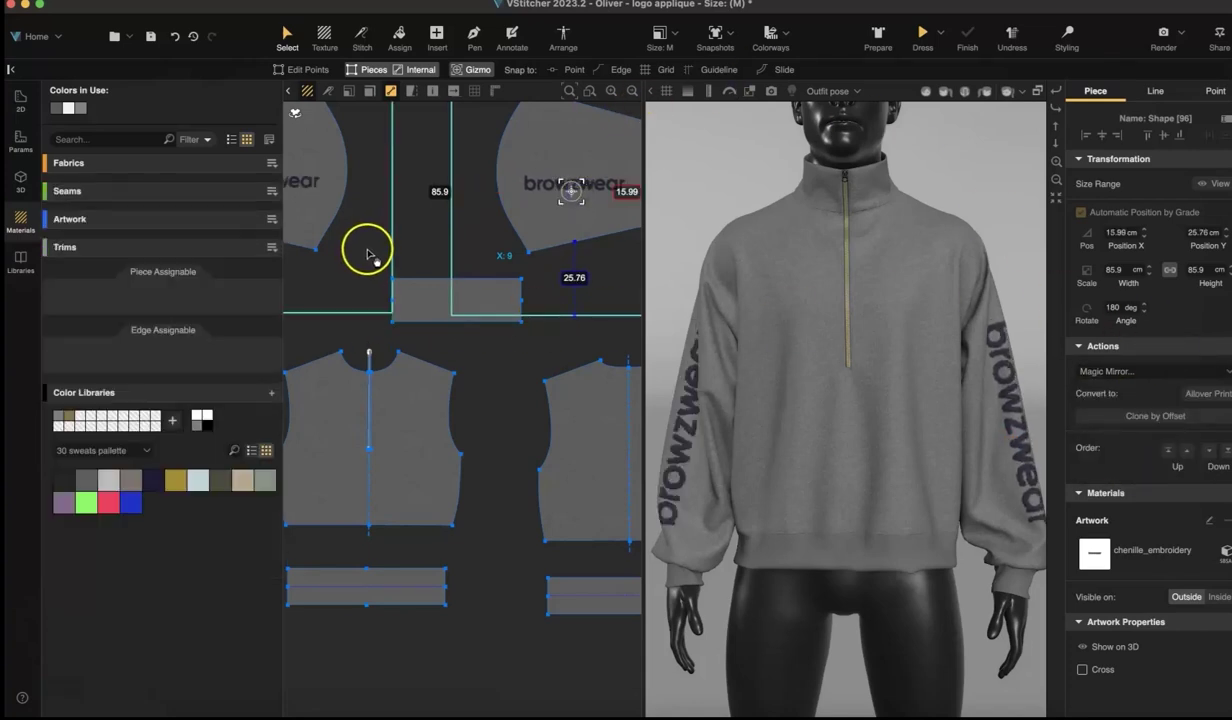
# Open the 30 sweats pallette library swatches for the first grey color in use
pyautogui.click(56, 111)
pyautogui.click(50, 175)
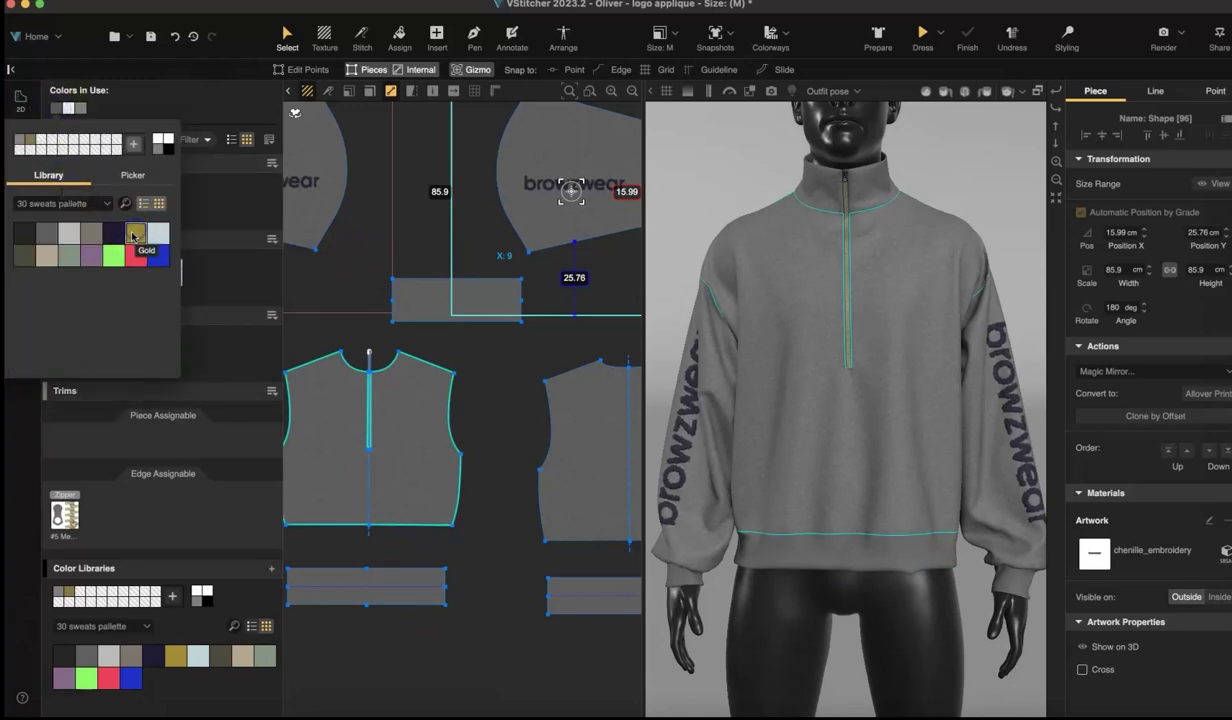
pyautogui.click(476, 650)
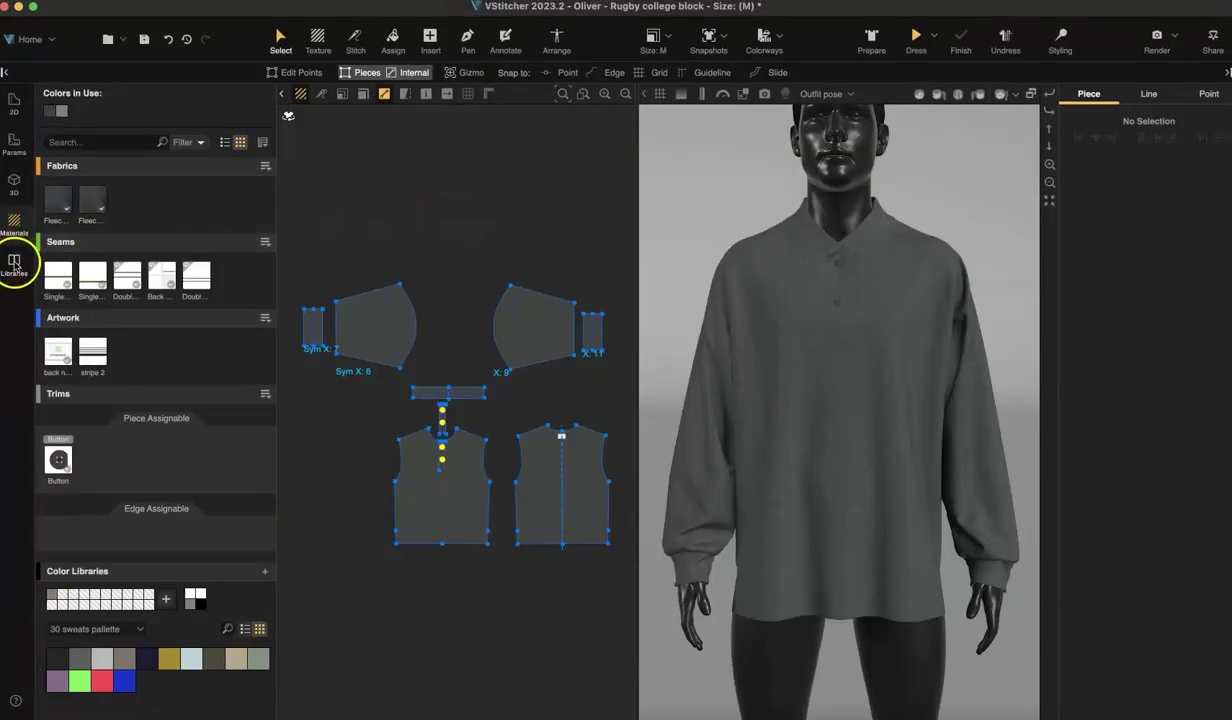
# Add the flat embroidery artwork from the Adobe Substance 3D Assets library and place it on the rugby shirt's front piece below the placket
pyautogui.click(15, 264)
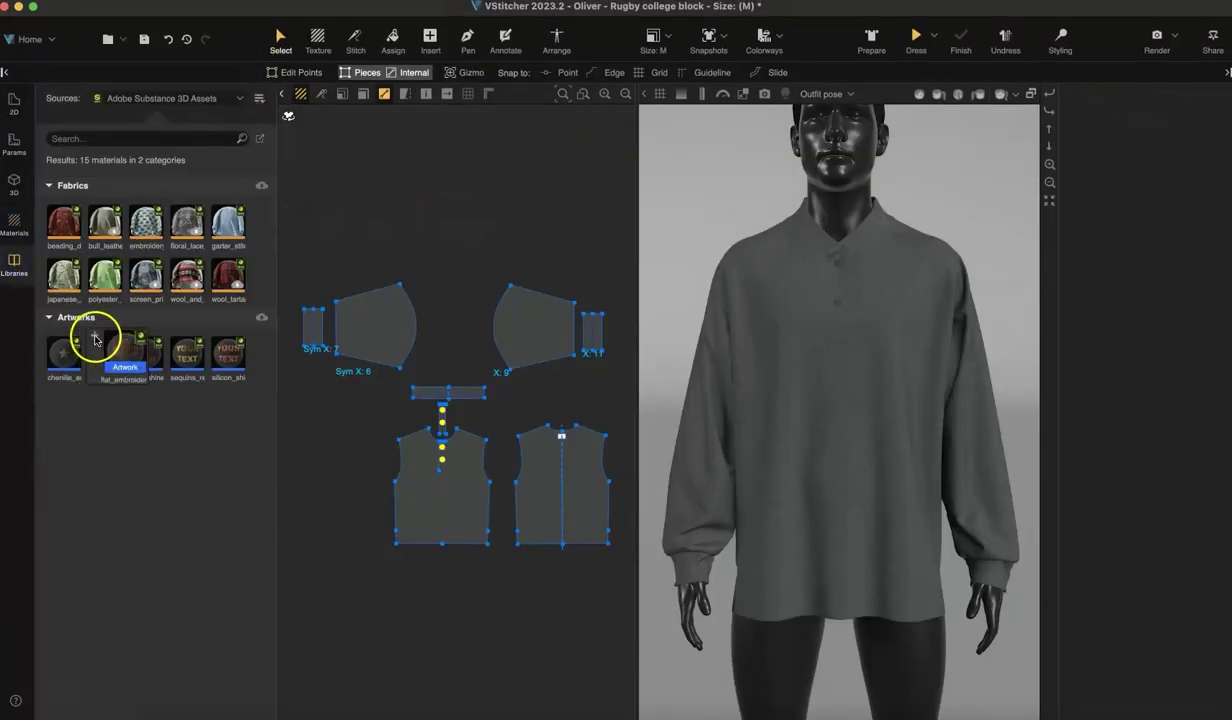
pyautogui.click(14, 220)
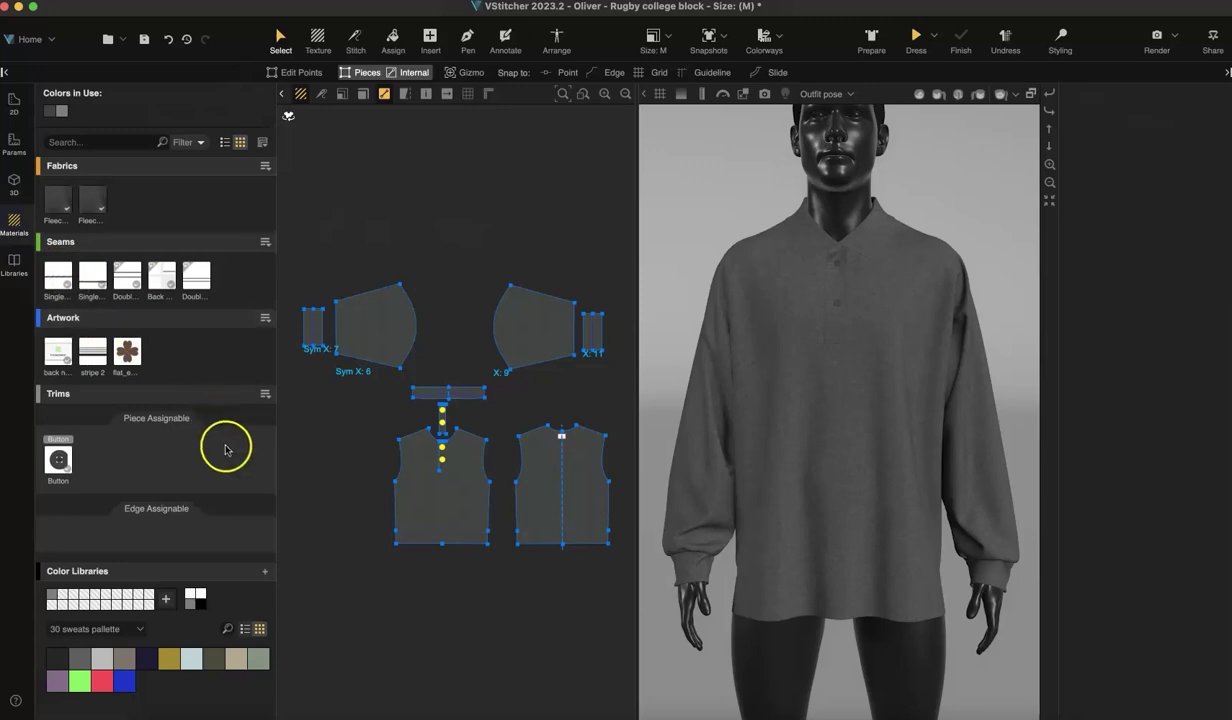
pyautogui.moveTo(128, 348); pyautogui.dragTo(448, 505)
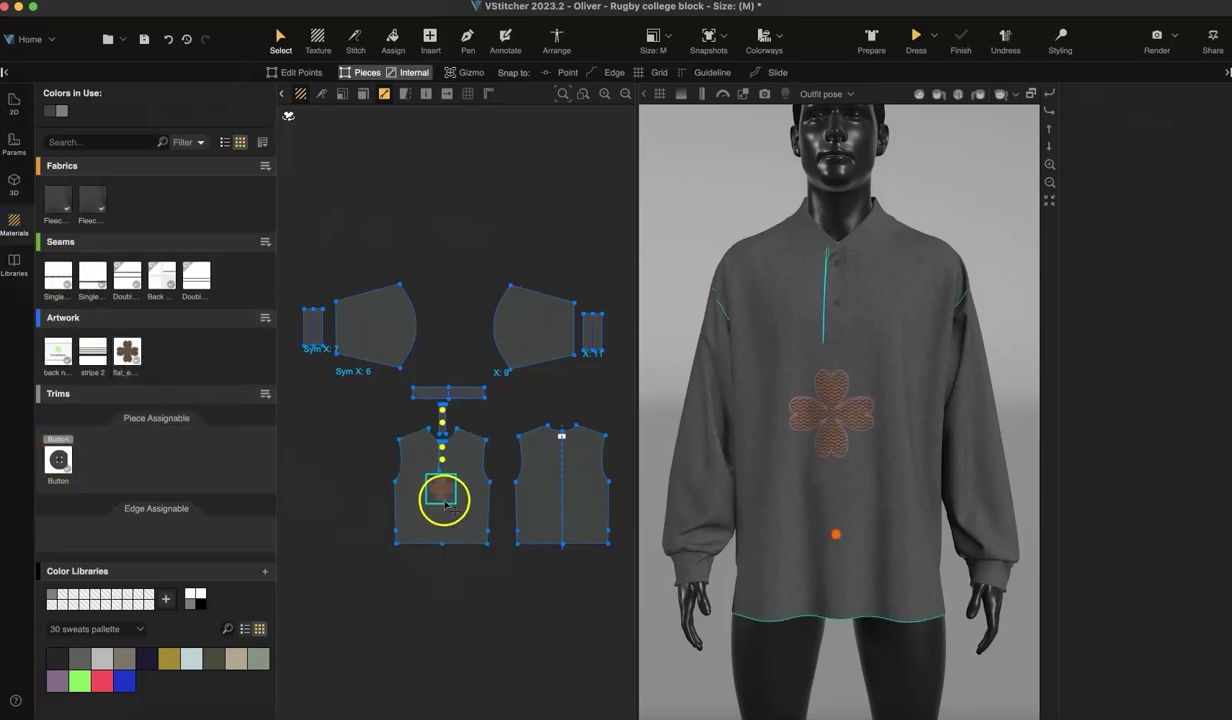
pyautogui.scroll(5, 905, 413)
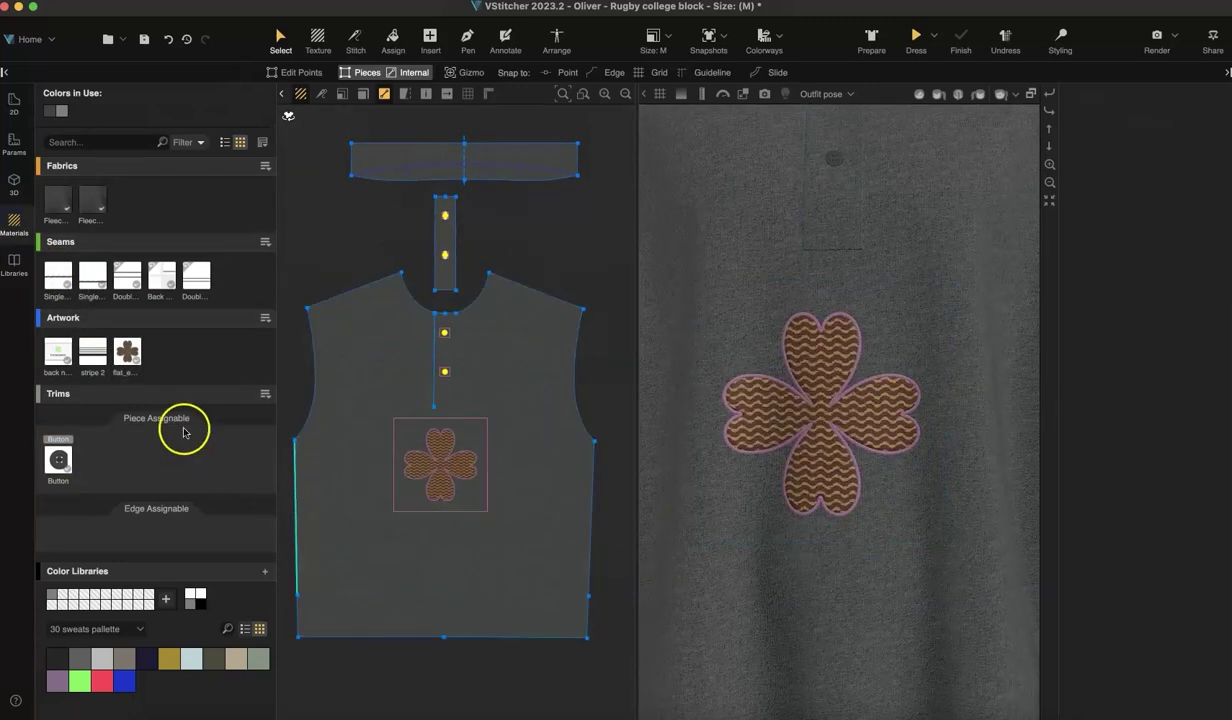
# Set the flat embroidery's mask input selection to Custom Mask and load browzwear alpha1.png as the custom mask
pyautogui.click(128, 350)
pyautogui.click(1180, 464)
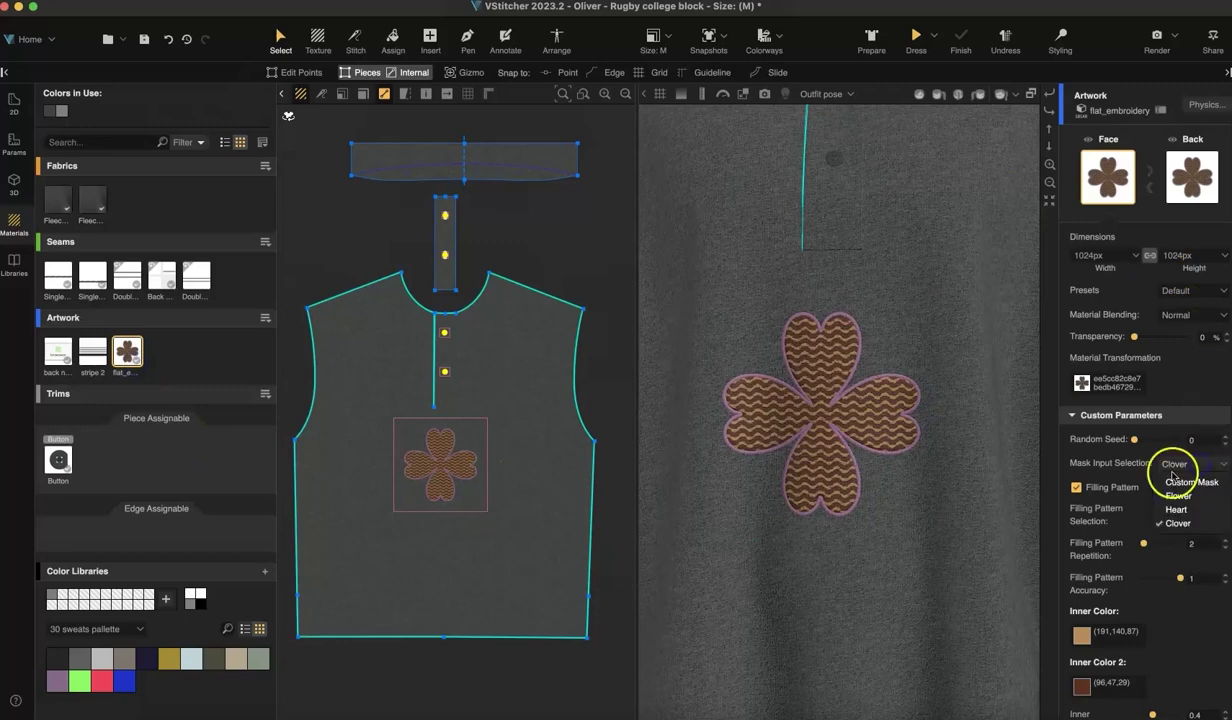
pyautogui.click(1181, 483)
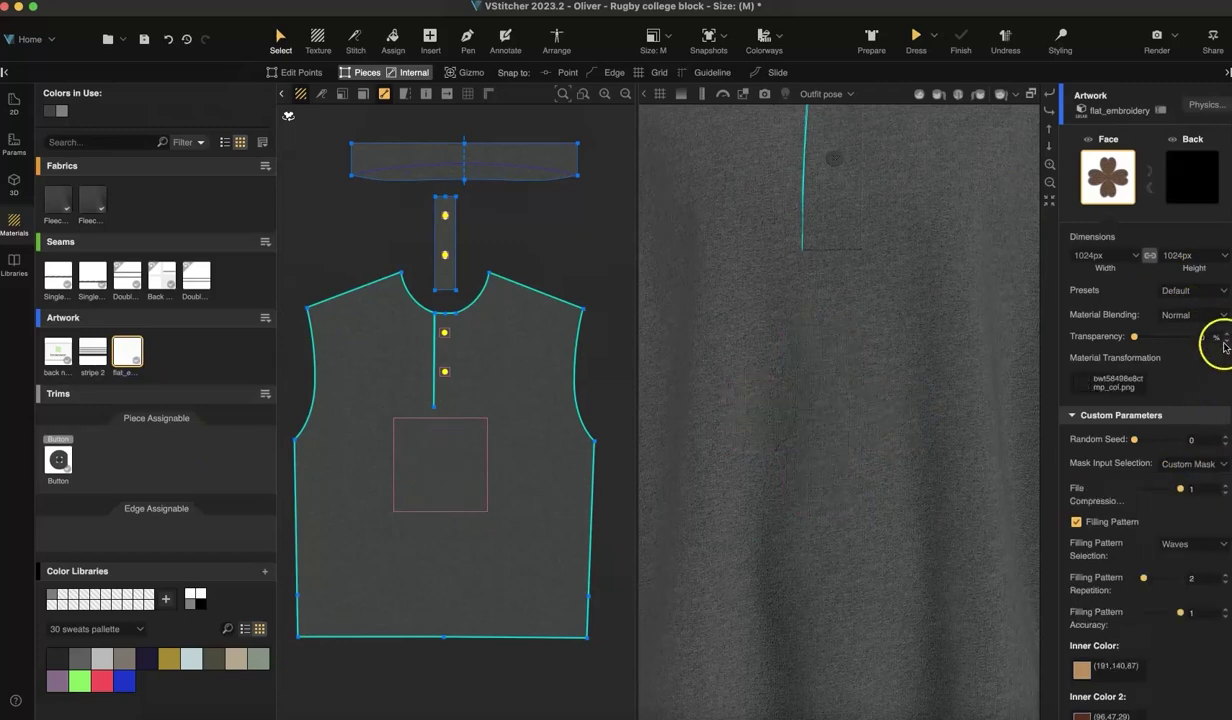
pyautogui.scroll(-10, 1177, 460)
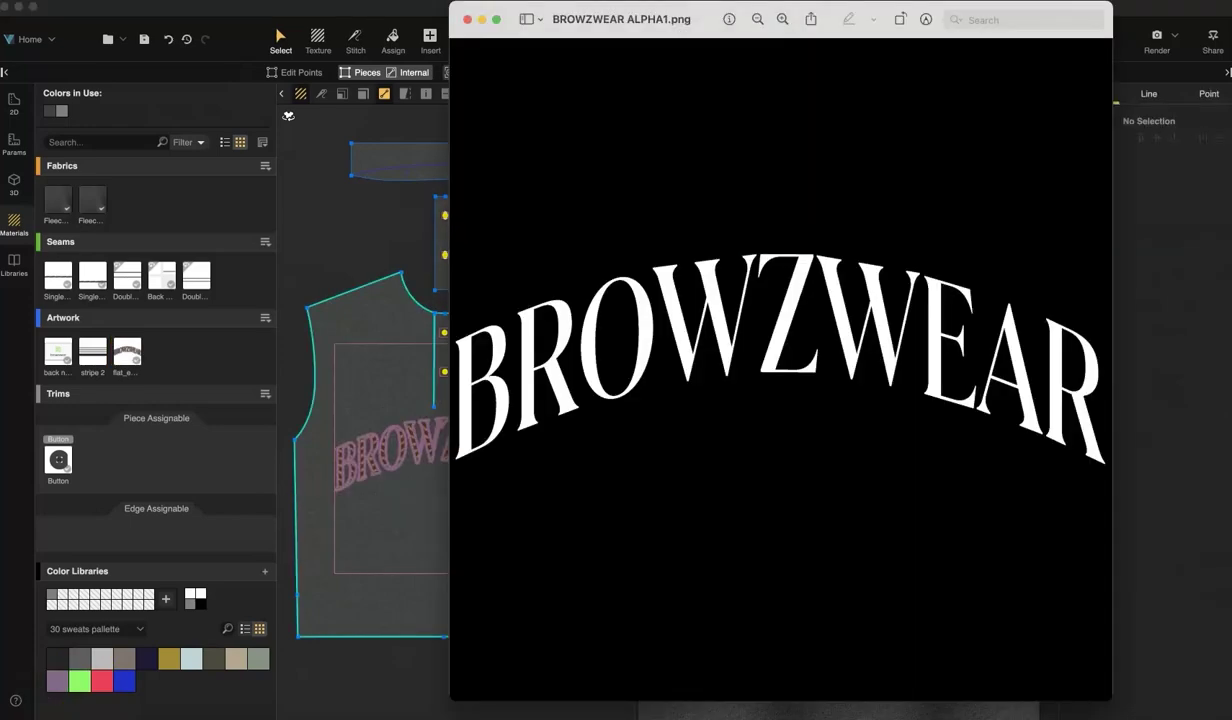
pyautogui.click(130, 354)
pyautogui.click(737, 143)
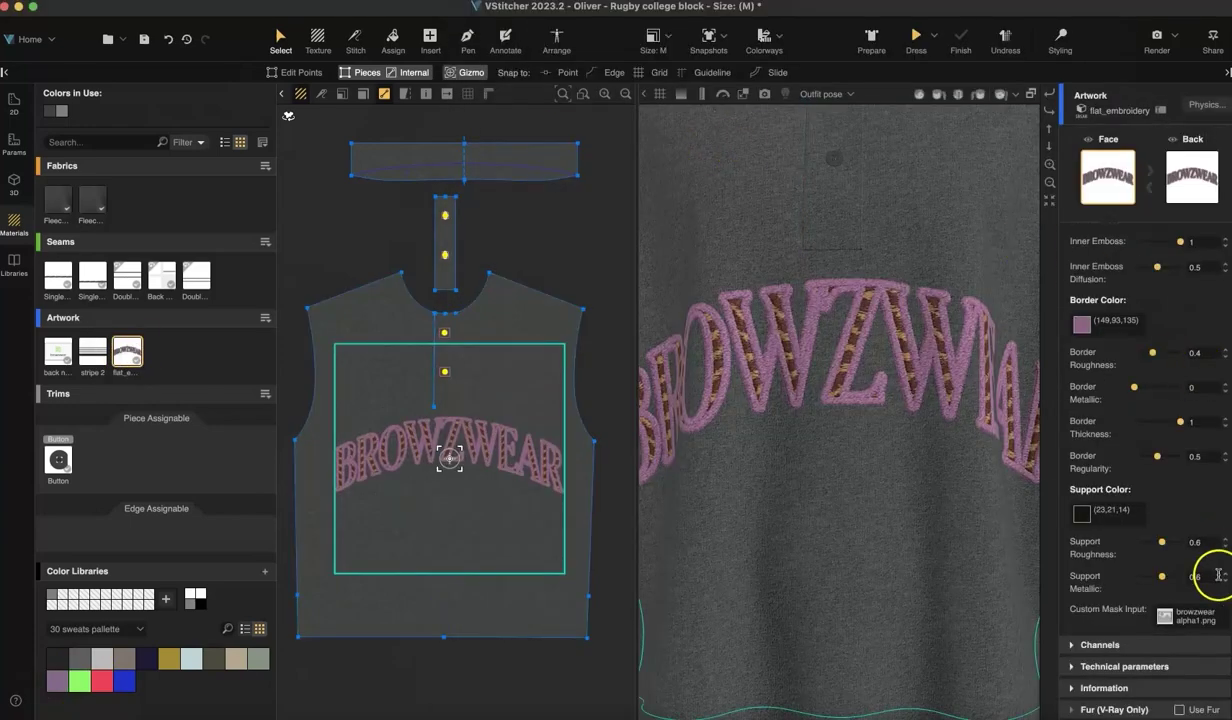
# Turn off the flat embroidery's filling pattern and set its border thickness to 0 and border metallic to 0.42
pyautogui.scroll(5, 1150, 470)
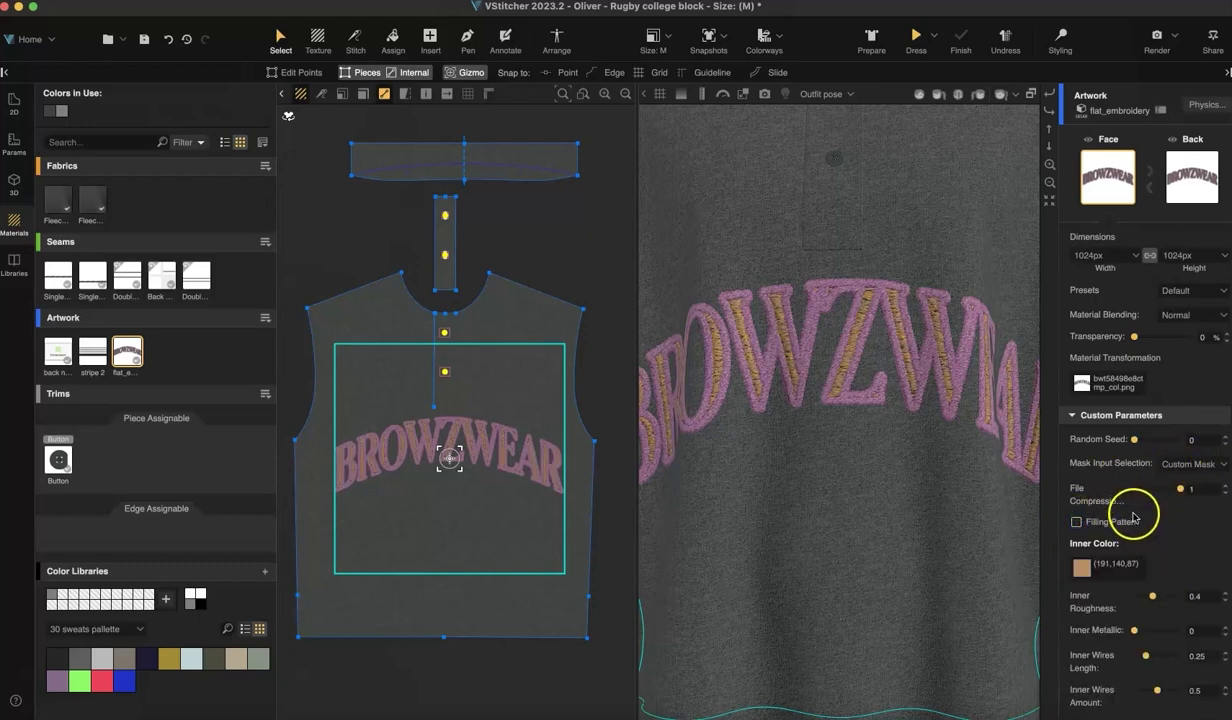
pyautogui.scroll(-5, 1137, 521)
pyautogui.scroll(-3, 1137, 521)
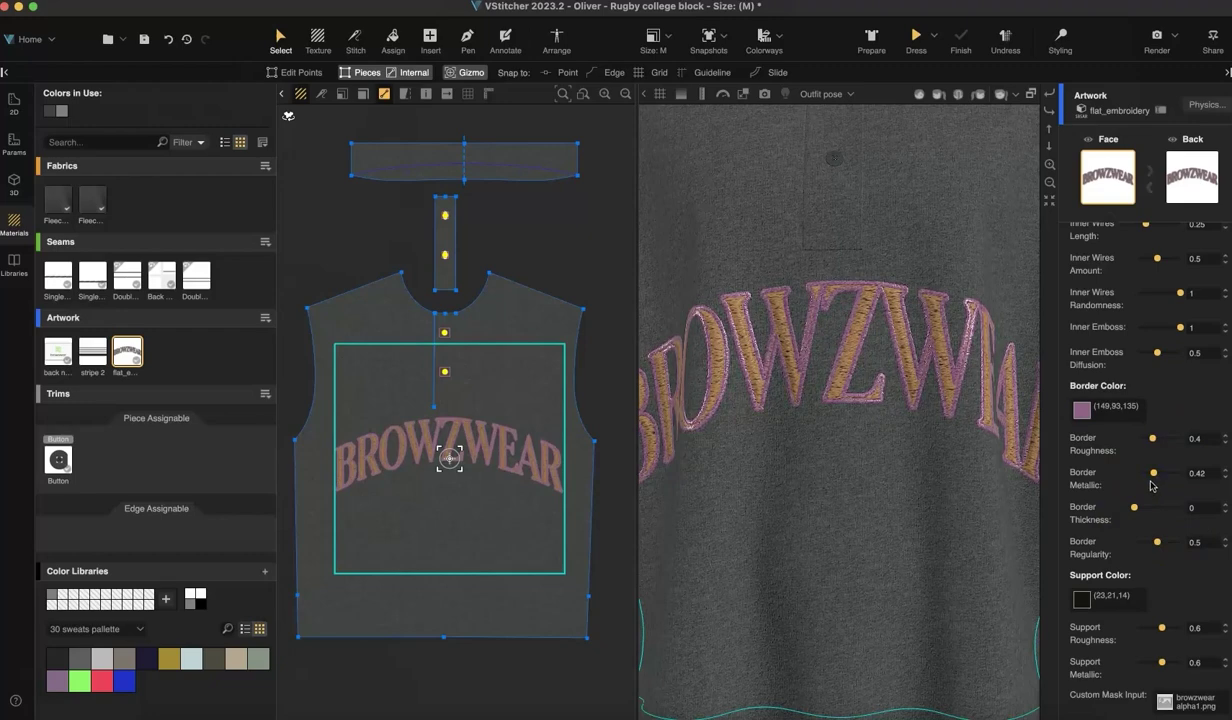
# Change the flat embroidery's border color to the light grey (186,186,186) from the 30 sweats pallette
pyautogui.click(1082, 410)
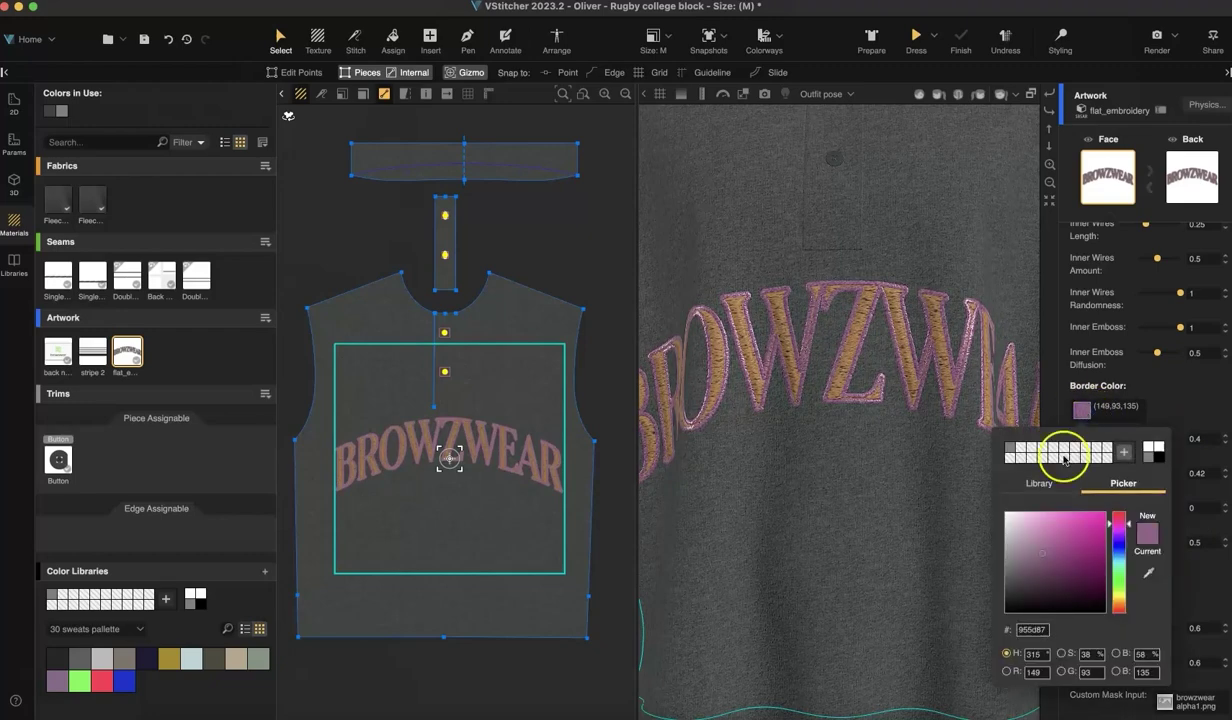
pyautogui.click(1042, 484)
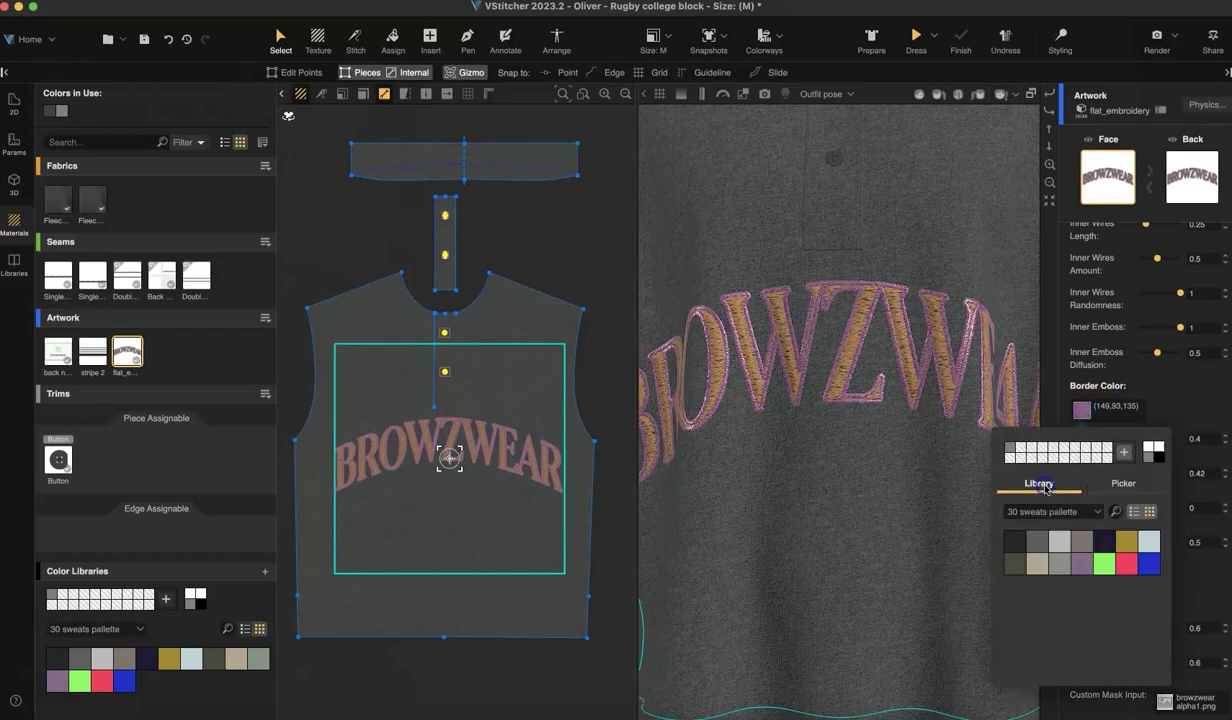
pyautogui.click(1058, 542)
pyautogui.click(1190, 398)
pyautogui.scroll(5, 1170, 415)
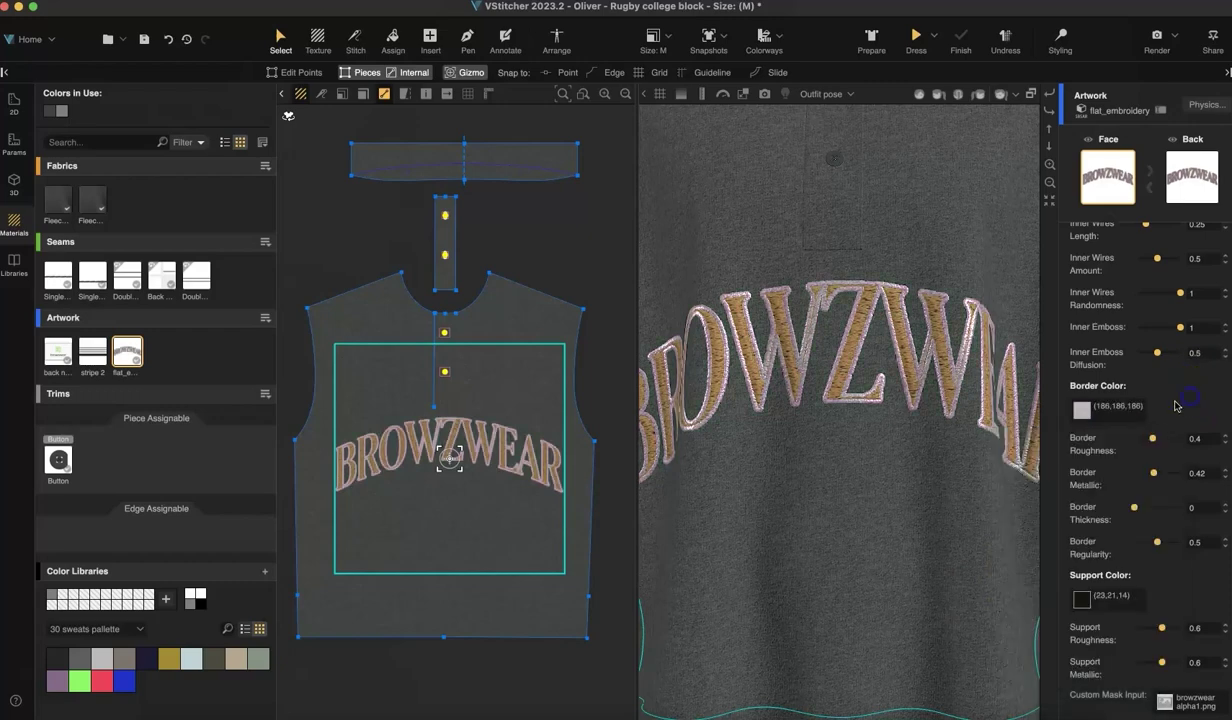
# Place the stripe 2 artwork on the front piece and convert it to an allover print
pyautogui.click(1050, 184)
pyautogui.click(1050, 184)
pyautogui.click(1050, 184)
pyautogui.click(1050, 184)
pyautogui.click(596, 260)
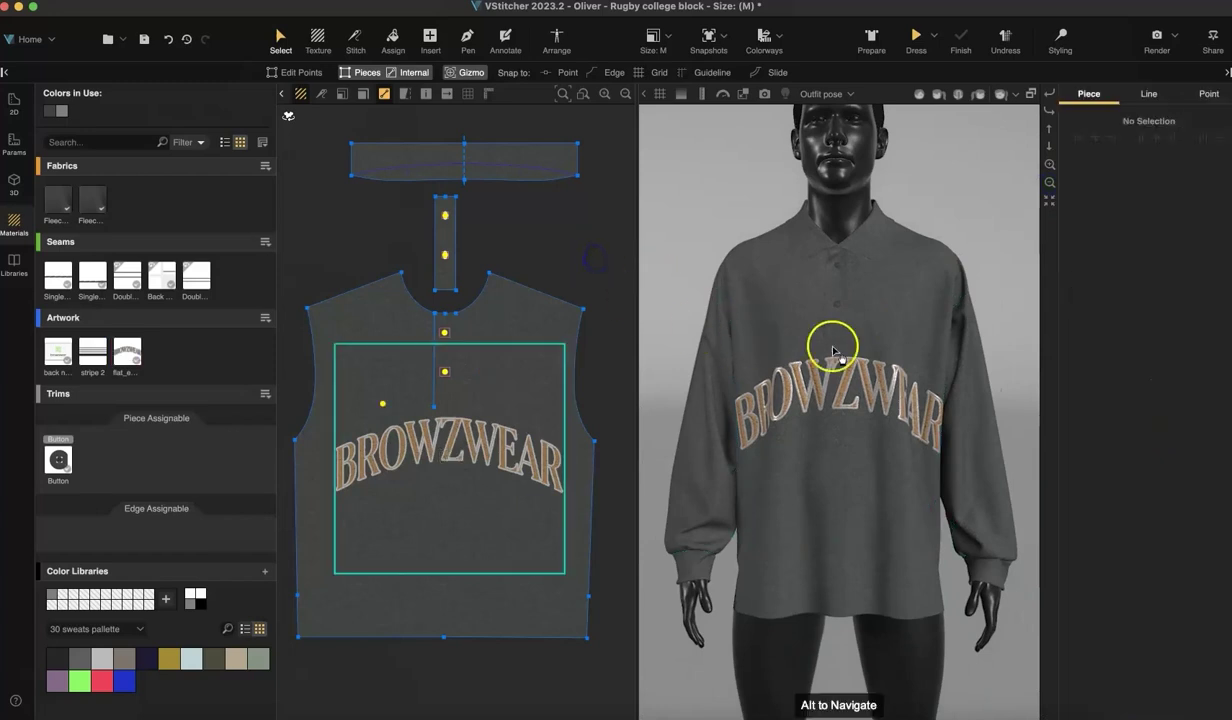
pyautogui.moveTo(922, 347); pyautogui.dragTo(927, 330, button='right')
pyautogui.moveTo(93, 367); pyautogui.dragTo(515, 383)
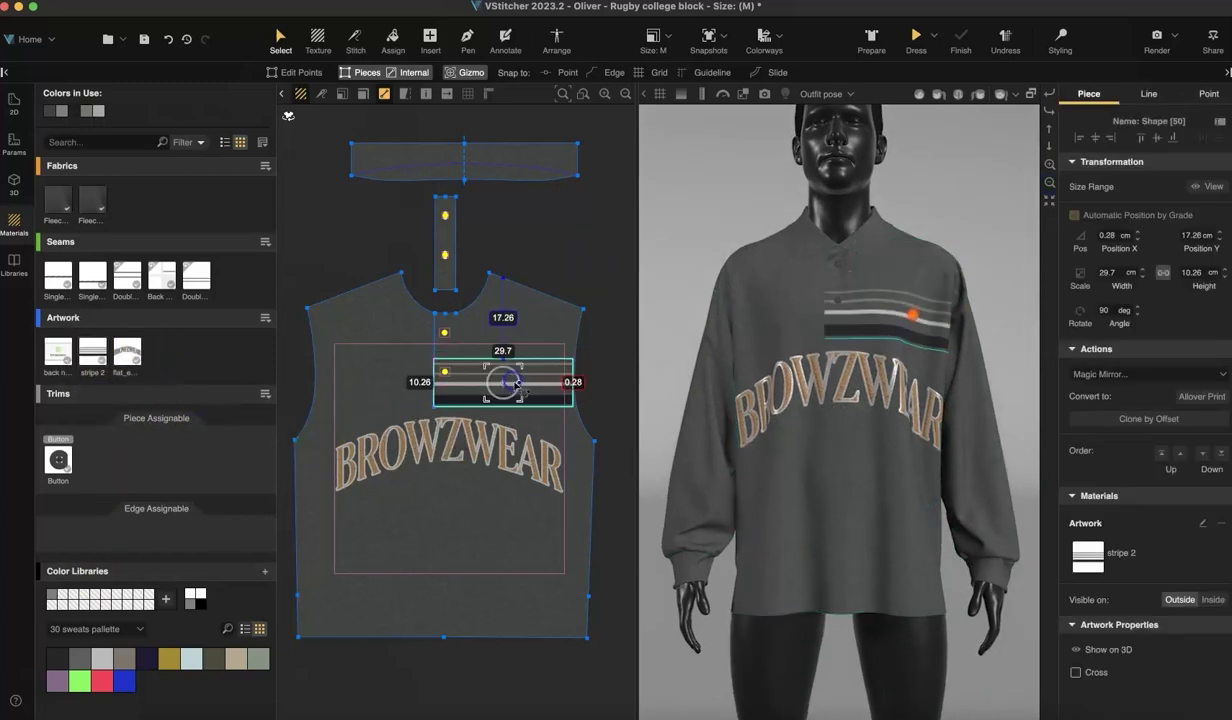
pyautogui.click(1208, 398)
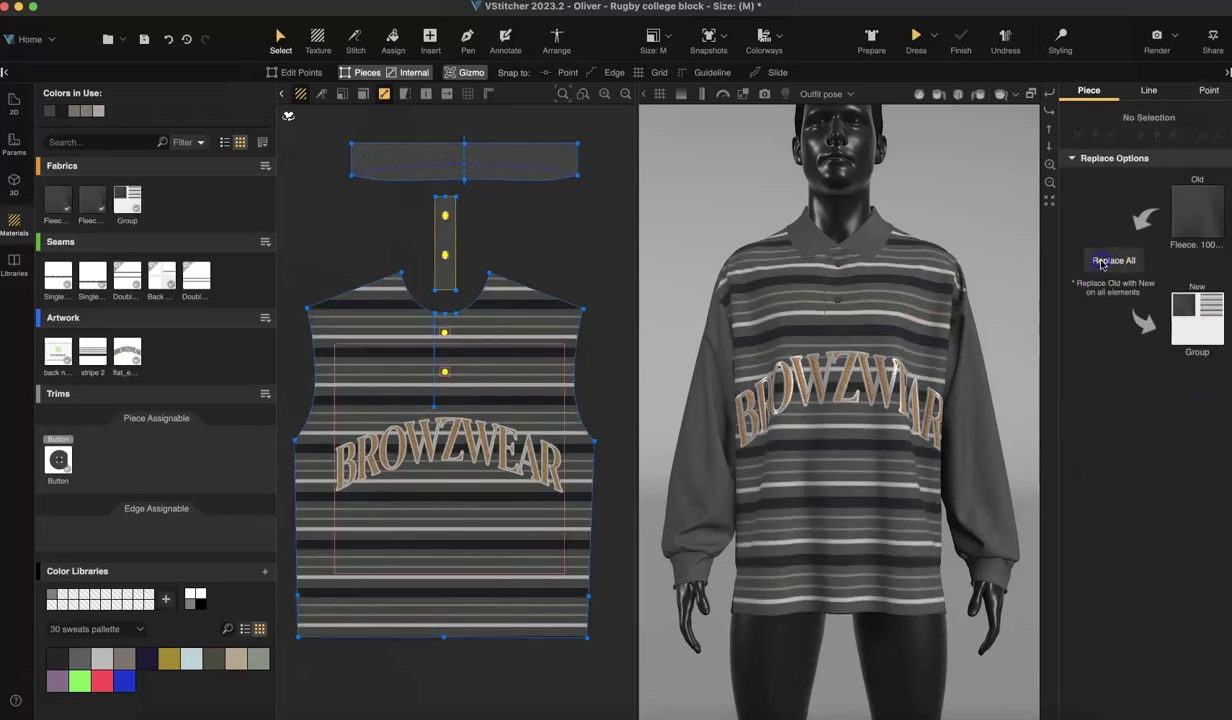
# Replace the fleece with the striped fabric group on all elements and open the group's material properties
pyautogui.click(858, 170)
pyautogui.click(127, 200)
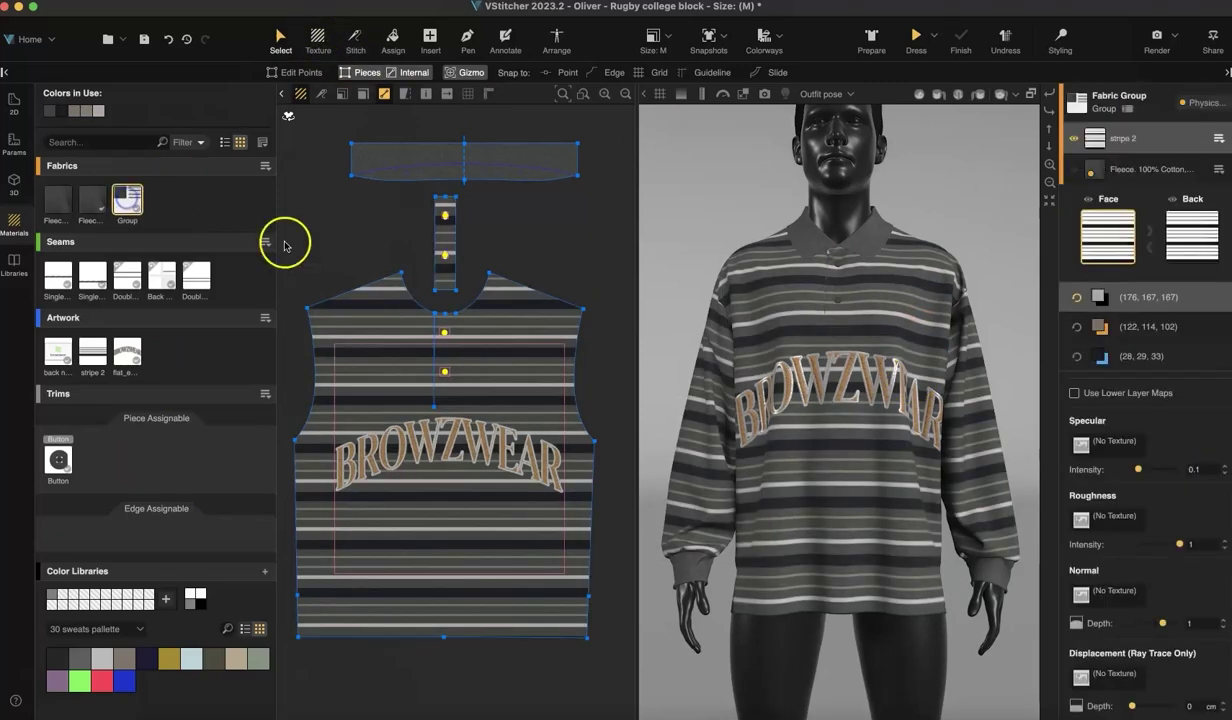
pyautogui.scroll(5, 958, 388)
pyautogui.scroll(4, 958, 388)
pyautogui.moveTo(930, 399); pyautogui.dragTo(893, 497, button='middle')
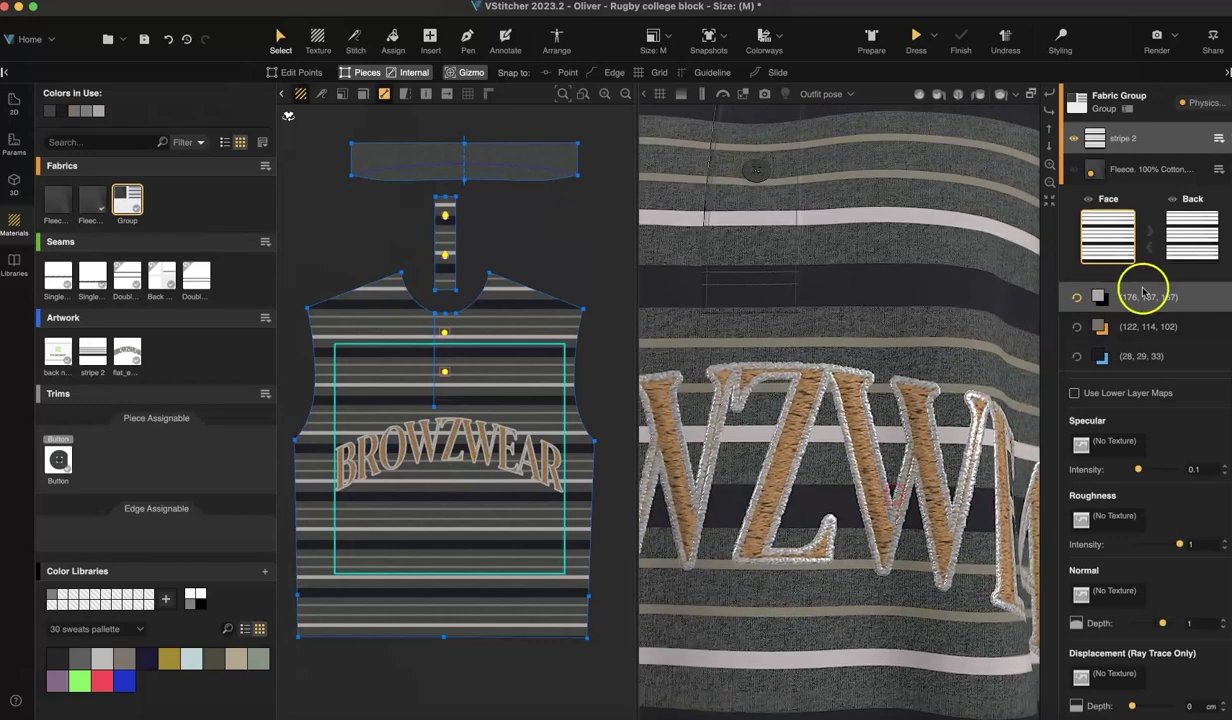
# Make the stripe 2 layer use the lower layer maps and recolor its (176, 167, 167) stripes to Sage
pyautogui.click(1074, 393)
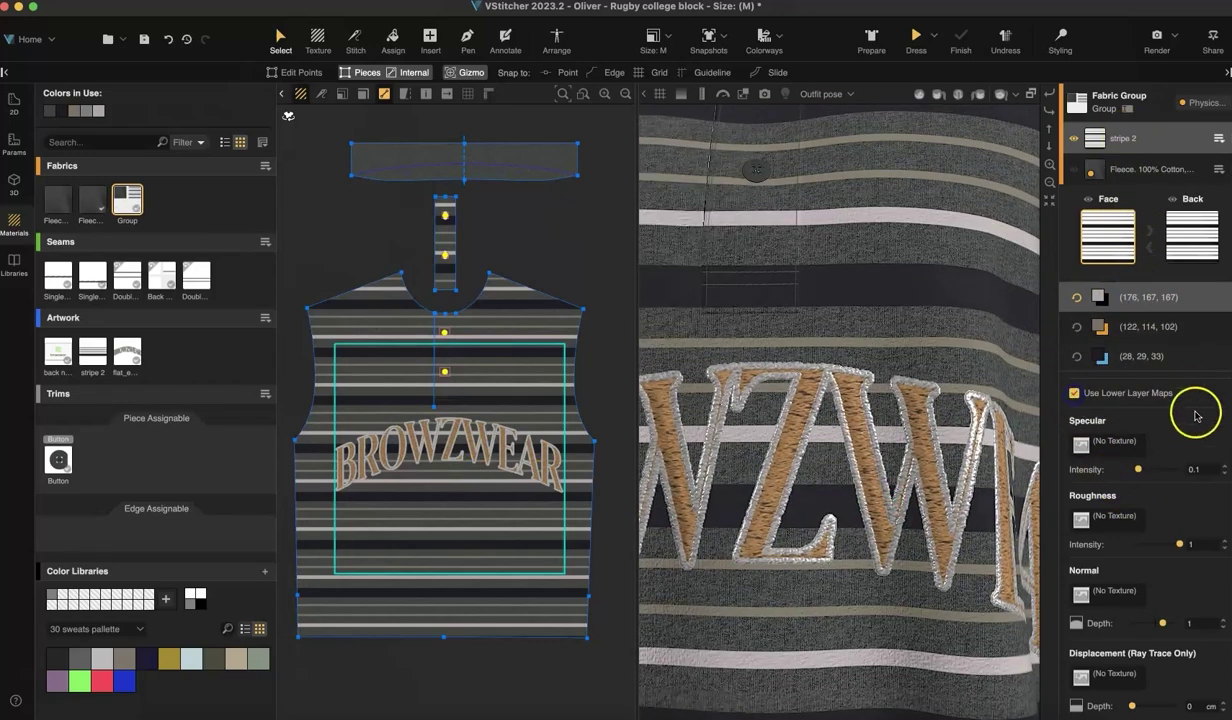
pyautogui.click(1099, 297)
pyautogui.click(1060, 362)
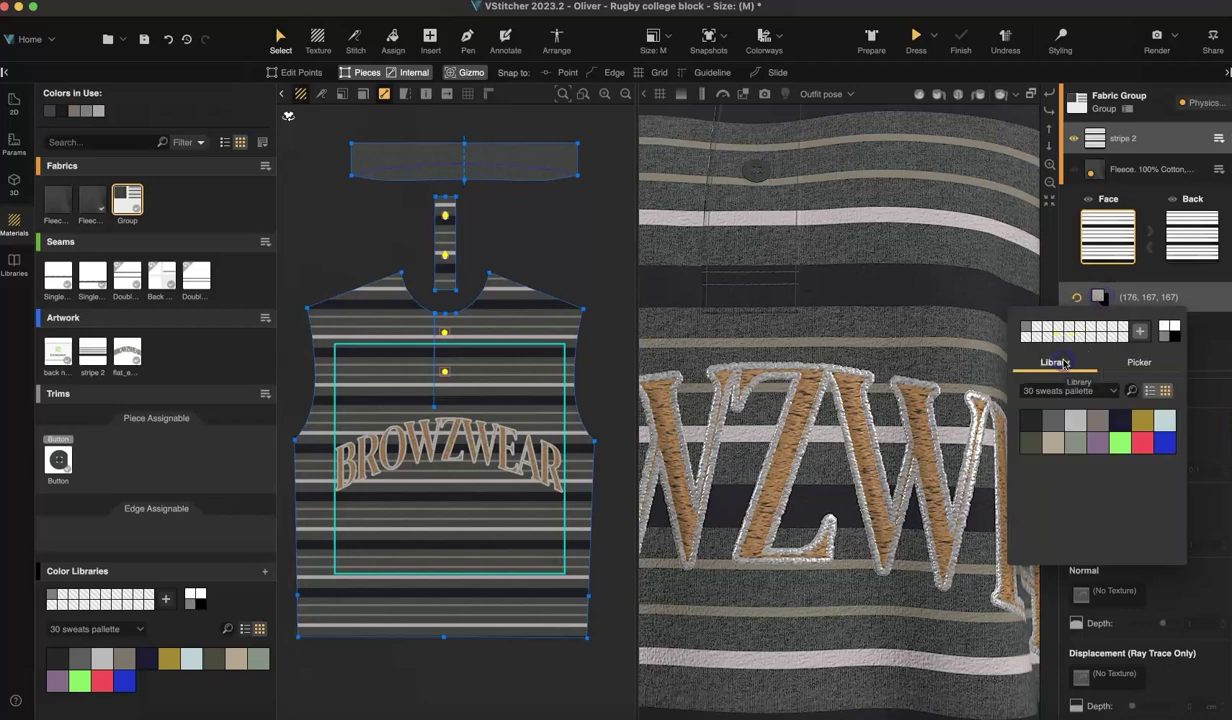
pyautogui.click(1145, 424)
pyautogui.click(1079, 453)
pyautogui.click(1202, 311)
# Recolor the (28, 29, 33) stripes of the stripe 2 layer to Light grey from the 30 sweats pallette
pyautogui.click(1100, 357)
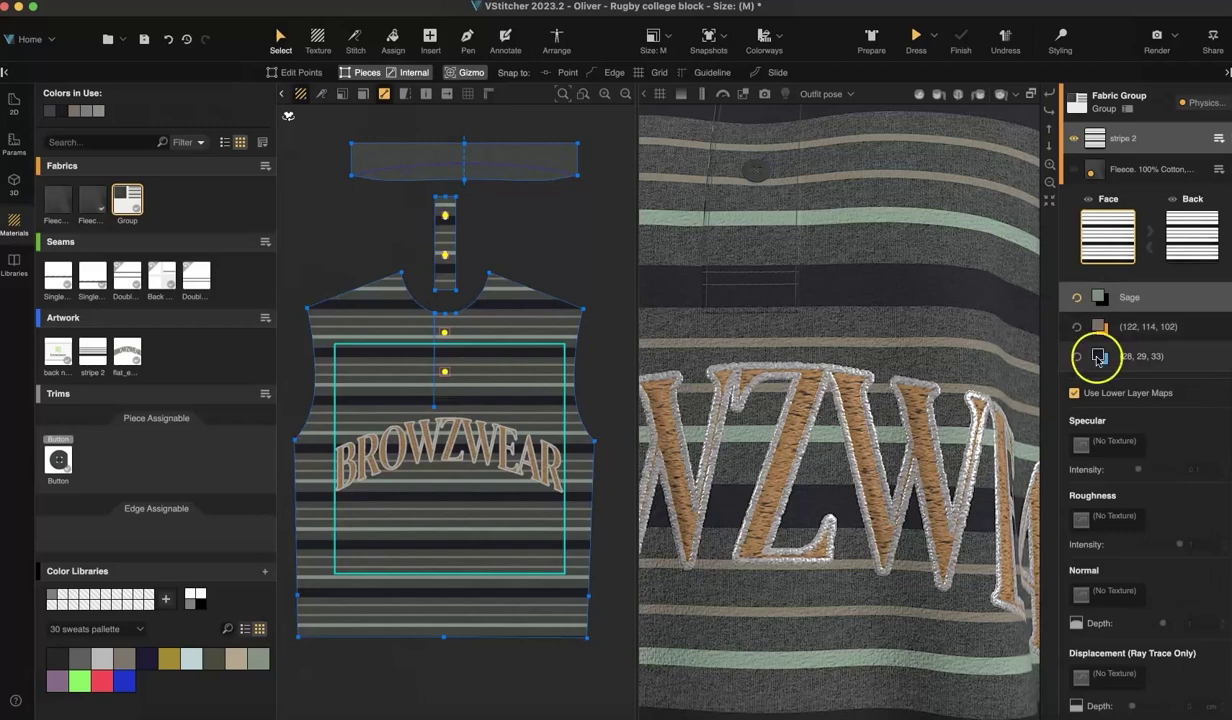
pyautogui.click(1100, 356)
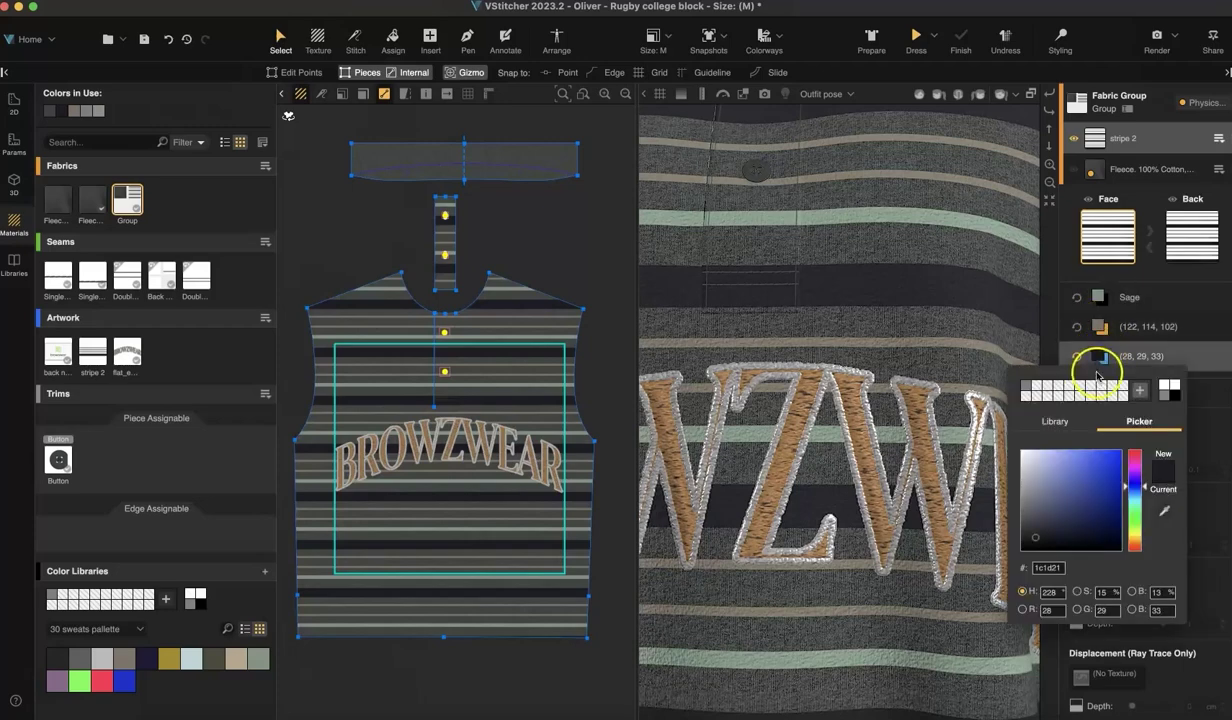
pyautogui.click(1056, 422)
pyautogui.click(1056, 483)
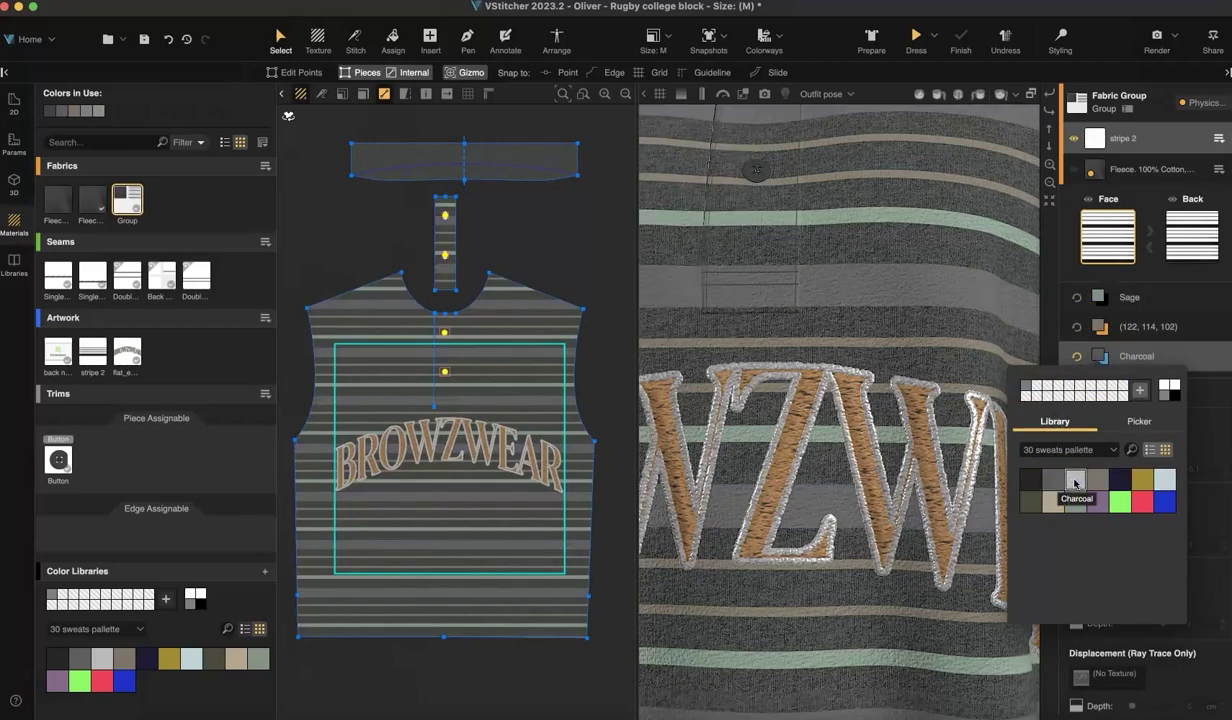
pyautogui.click(1075, 479)
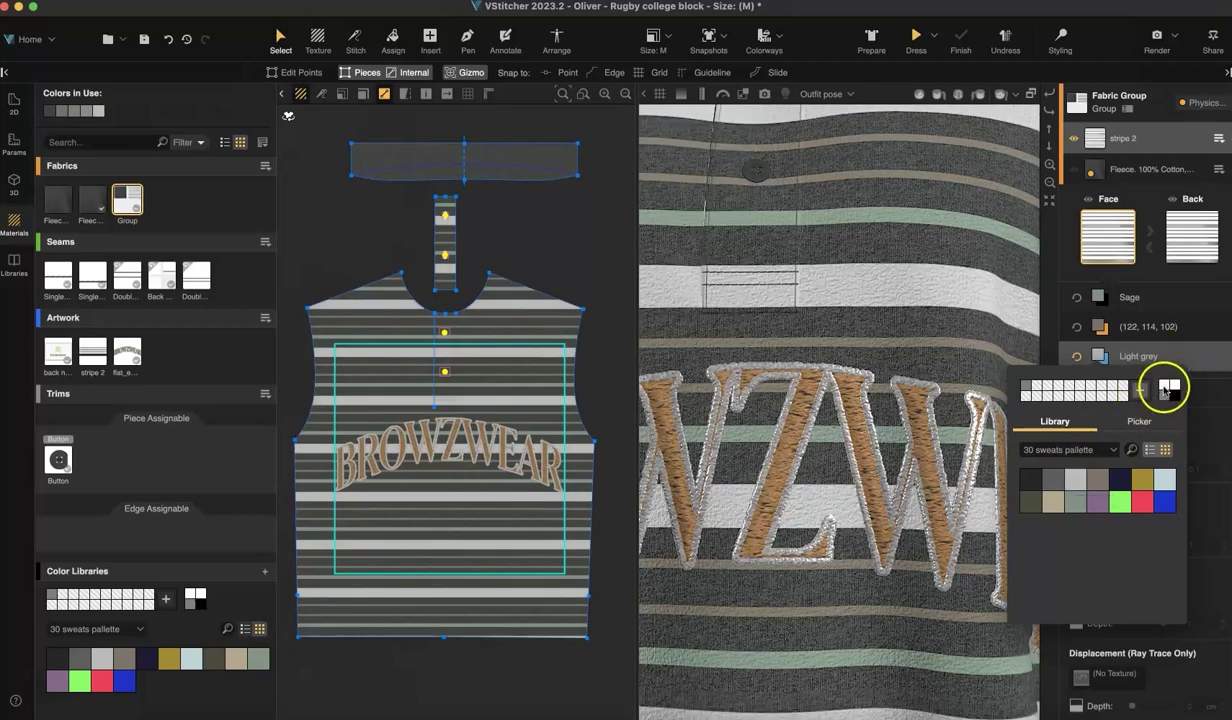
pyautogui.click(1208, 302)
# Set the fabric group's fleece layer to Navy and apply the same navy to the plain fleece of the collar and cuffs
pyautogui.click(1136, 175)
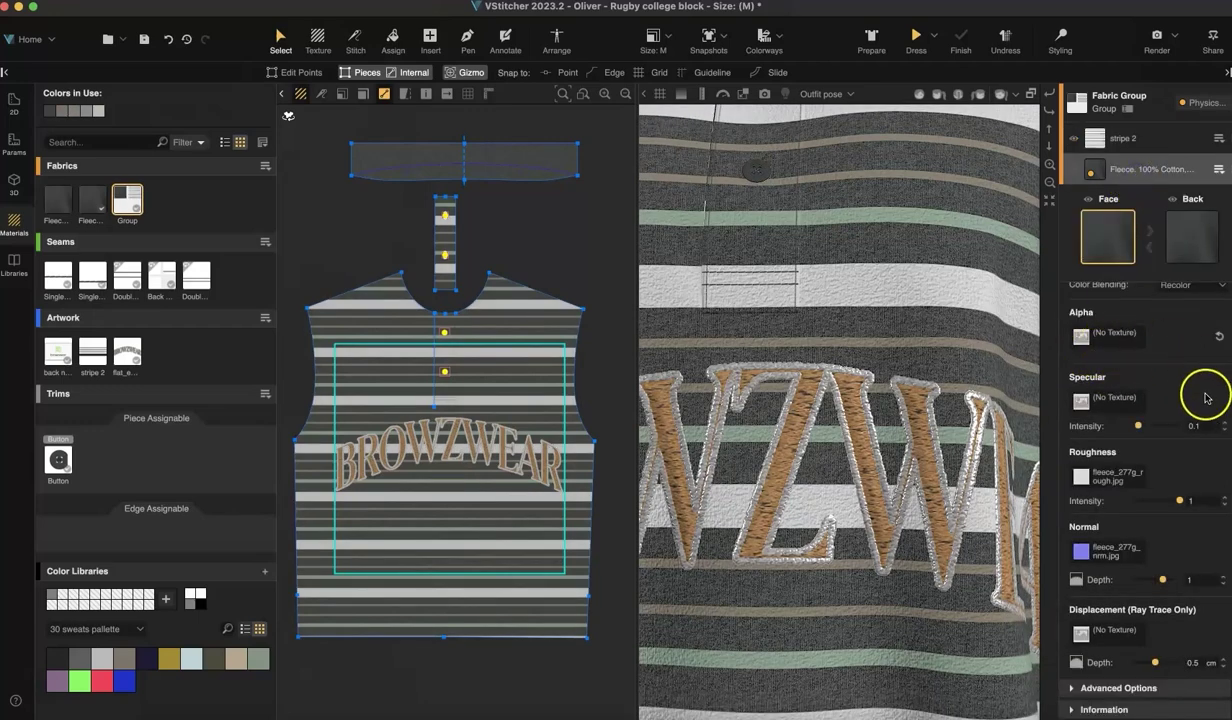
pyautogui.scroll(3, 1210, 397)
pyautogui.click(1163, 364)
pyautogui.click(1107, 436)
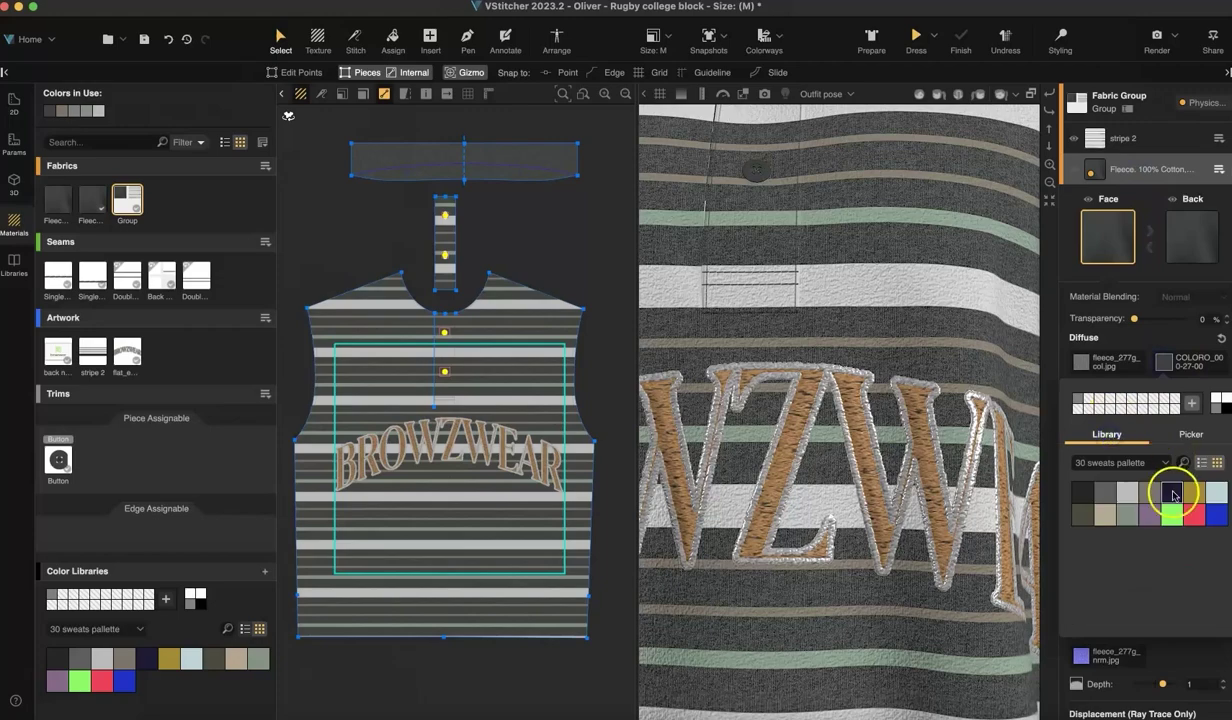
pyautogui.click(1050, 183)
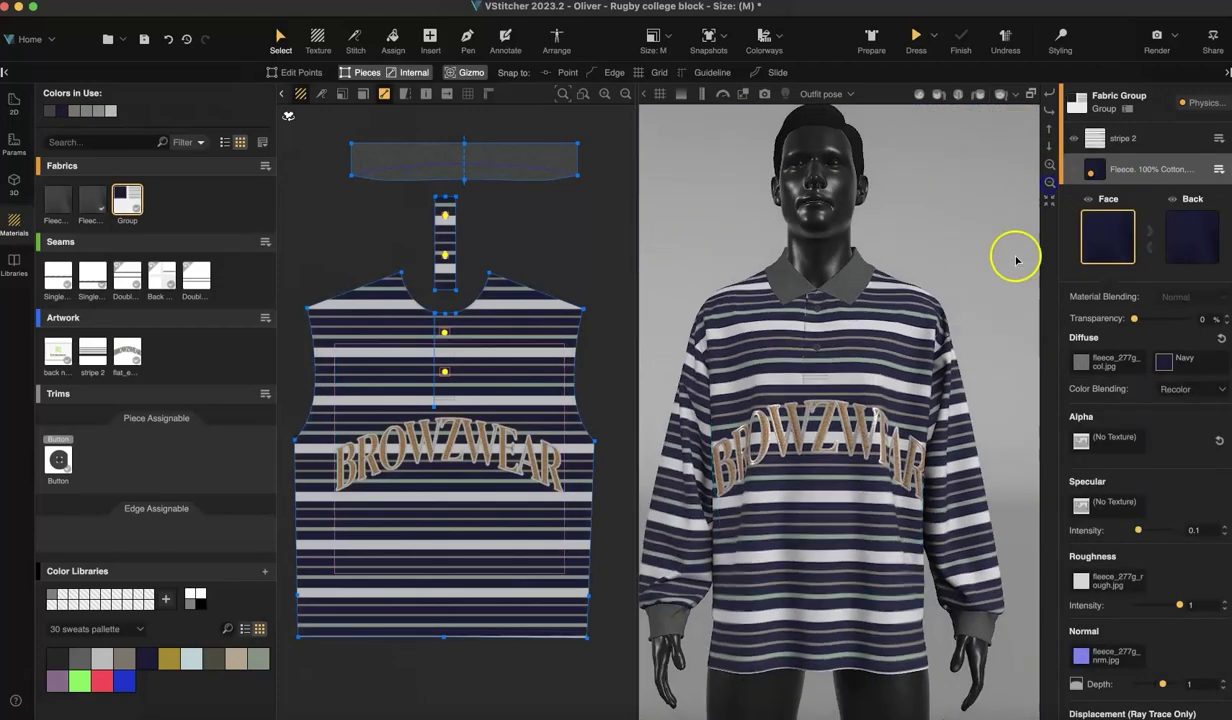
pyautogui.moveTo(62, 112); pyautogui.dragTo(92, 200)
pyautogui.scroll(2, 975, 508)
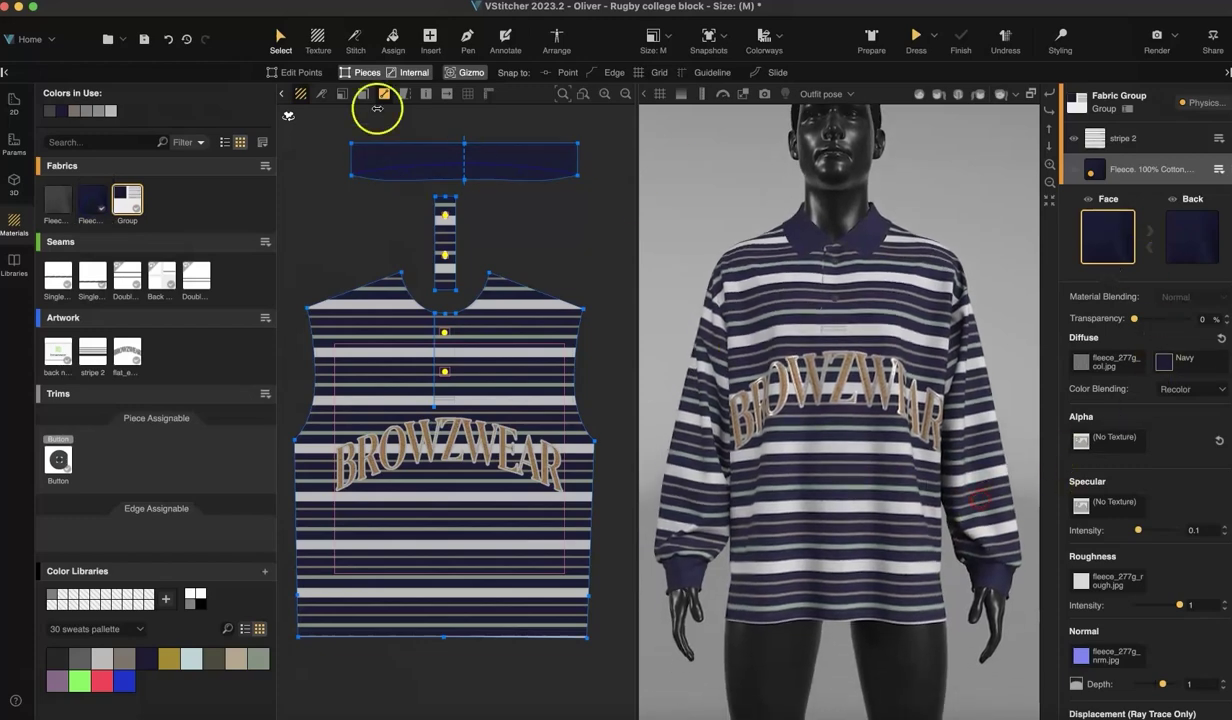
# Scale up the stripe 2 print with the Texture tool so the stripes are larger across the rugby shirt
pyautogui.press('t')
pyautogui.click(497, 330)
pyautogui.moveTo(516, 313); pyautogui.dragTo(627, 190)
pyautogui.click(283, 40)
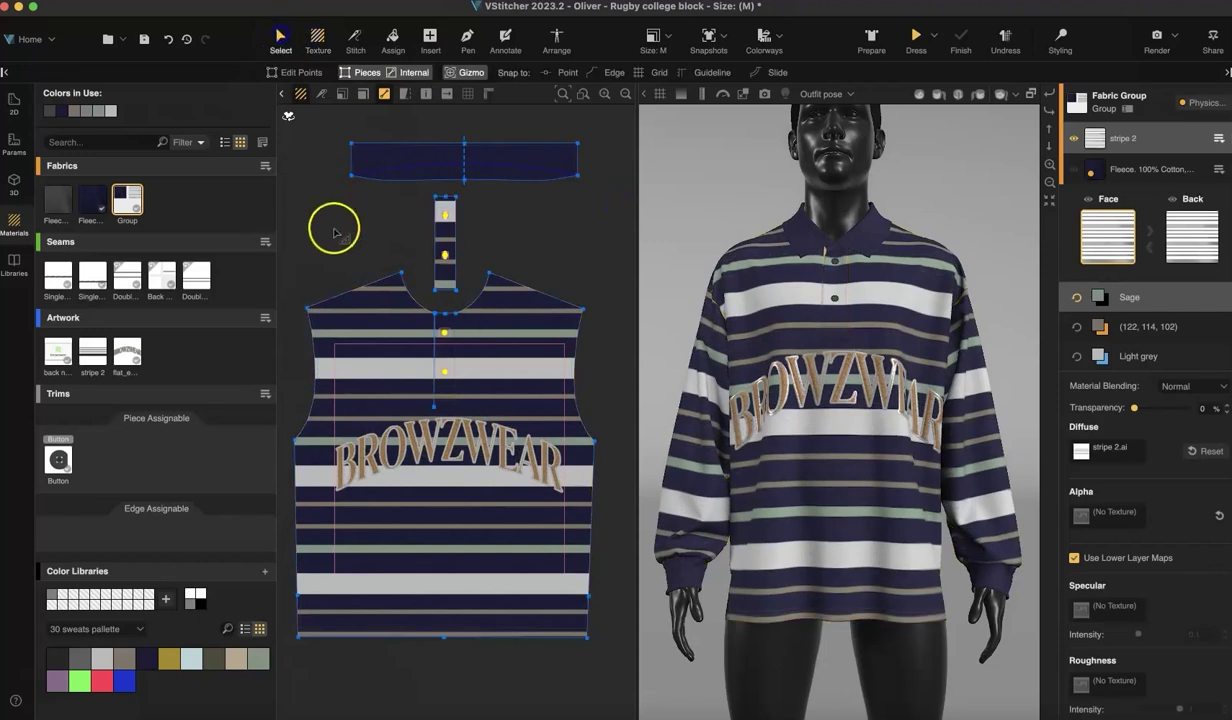
pyautogui.click(331, 218)
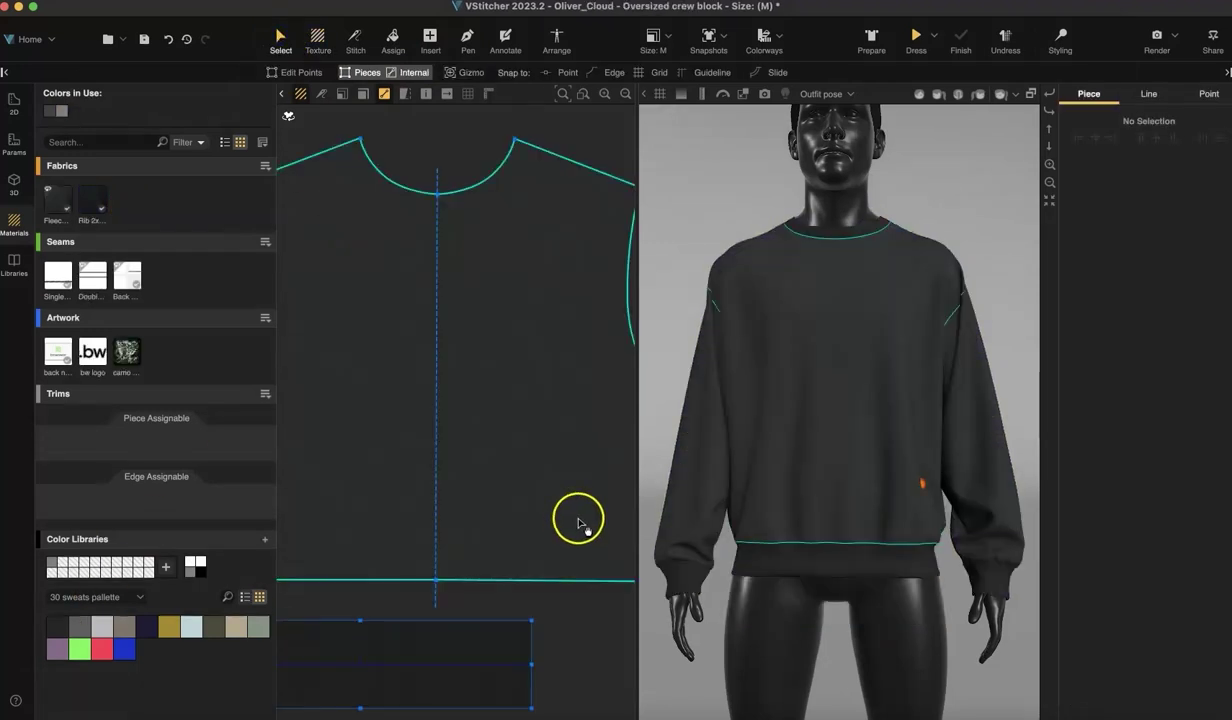
# Place the camo box artwork about 36 cm square on the sweatshirt's front piece and open its diffuse image in Photoshop
pyautogui.moveTo(121, 347)
pyautogui.moveTo(128, 350); pyautogui.dragTo(477, 402)
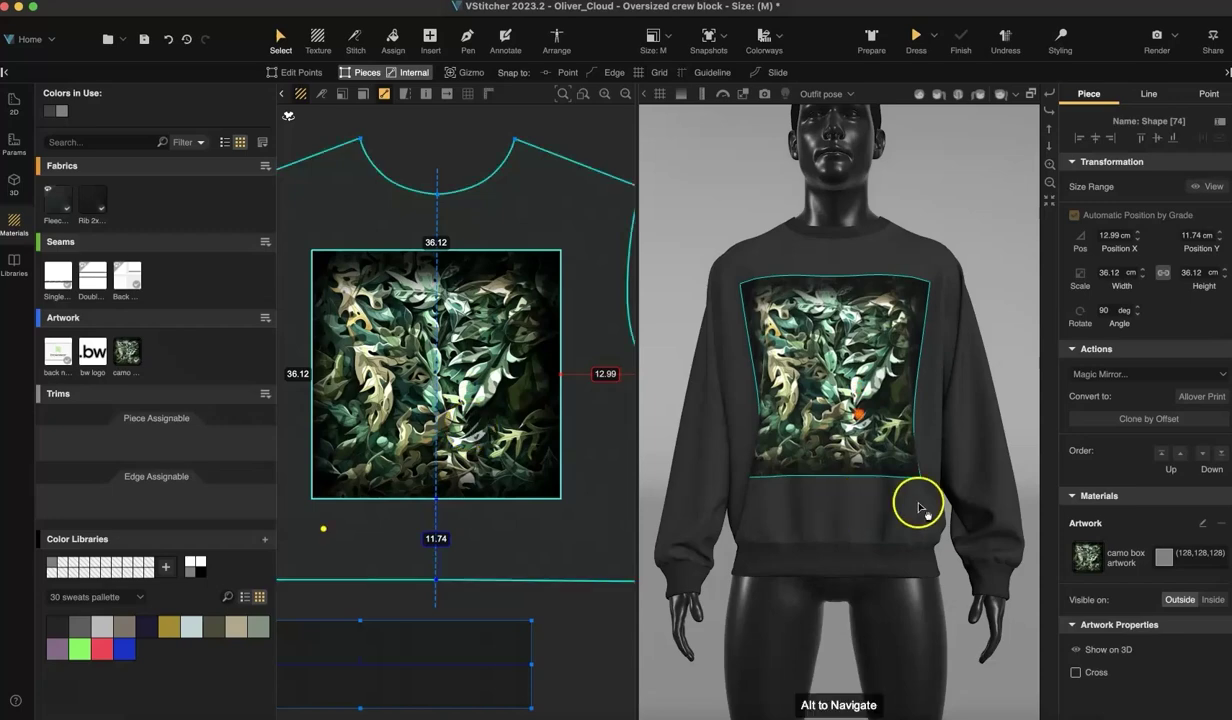
pyautogui.click(127, 350)
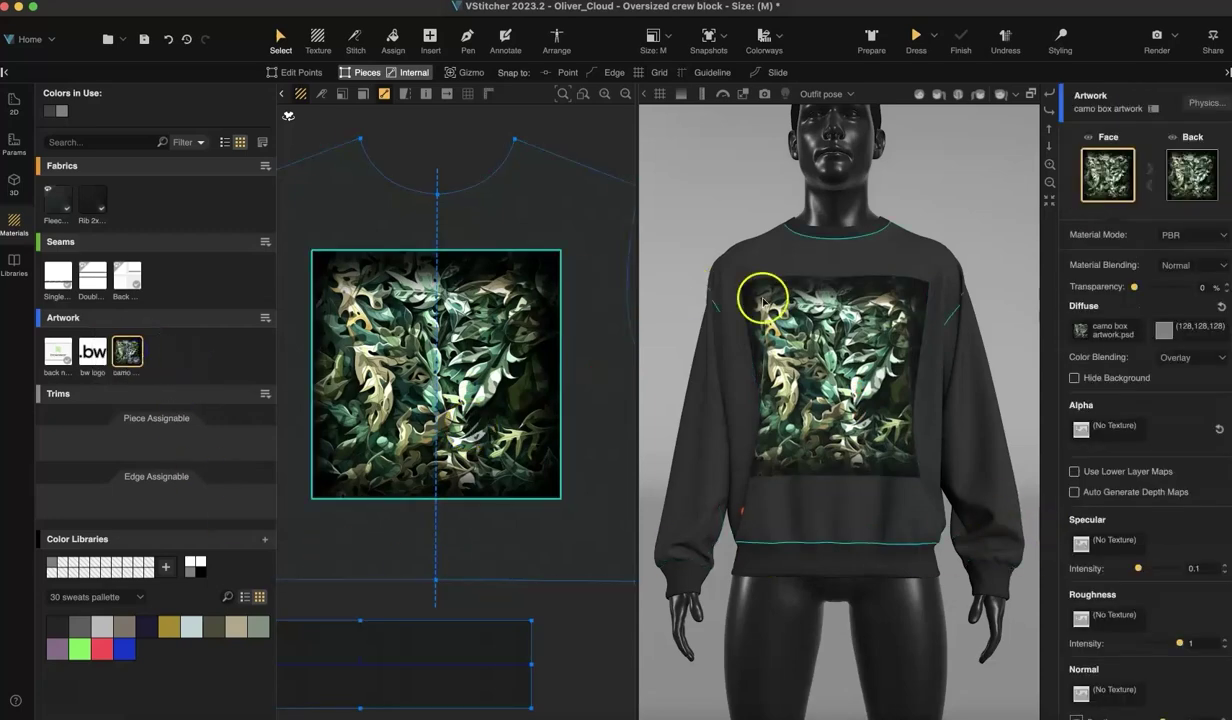
pyautogui.click(1084, 339)
pyautogui.click(1094, 367)
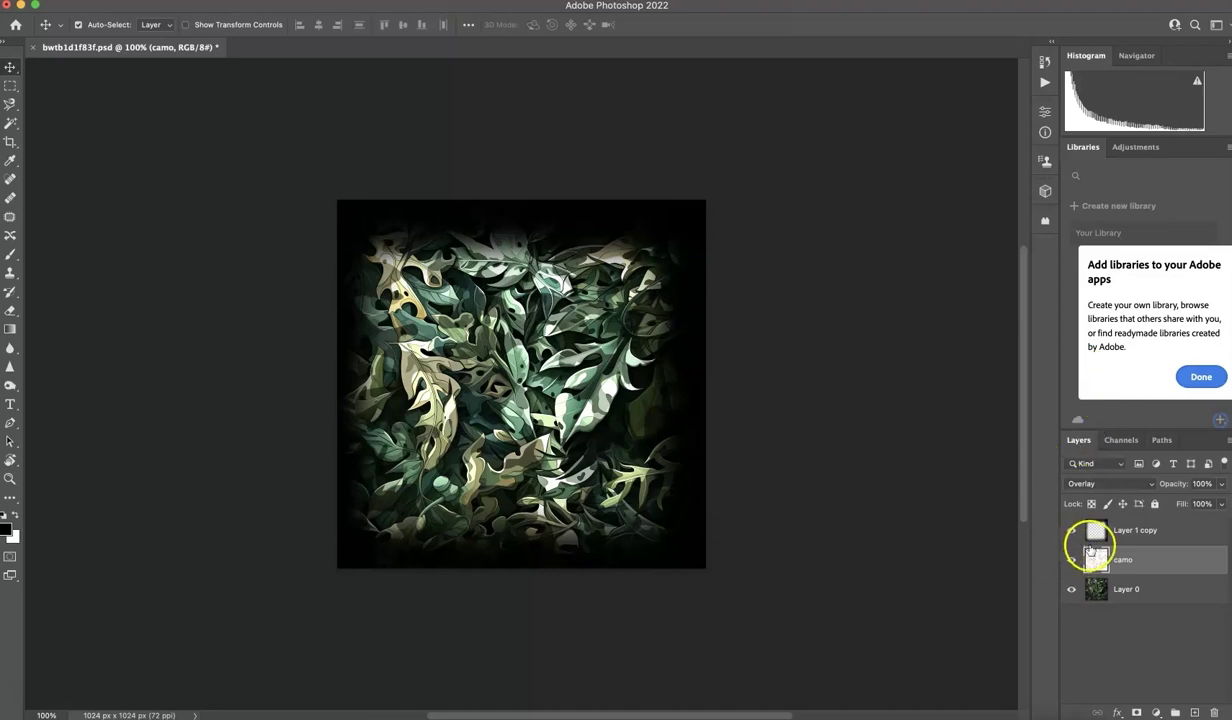
# Load the contents of Layer 1 copy as a selection and hide that layer
pyautogui.click(1131, 531)
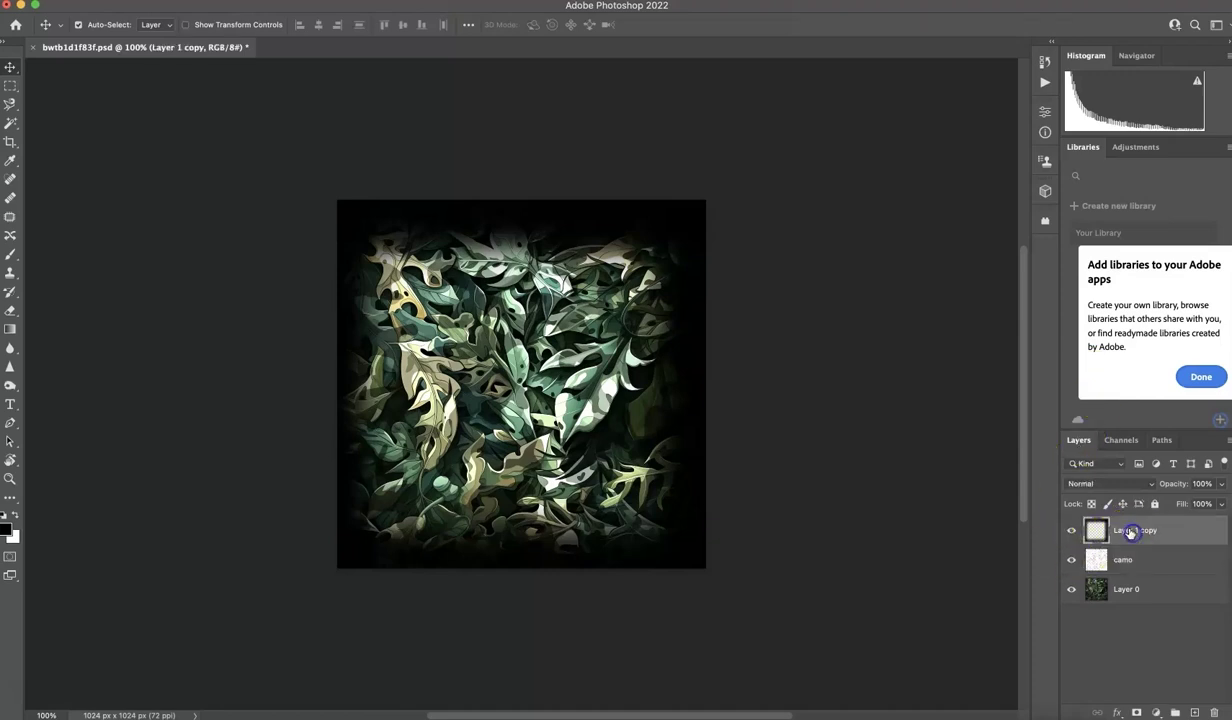
pyautogui.keyDown('super'); pyautogui.click(1096, 531); pyautogui.keyUp('super')
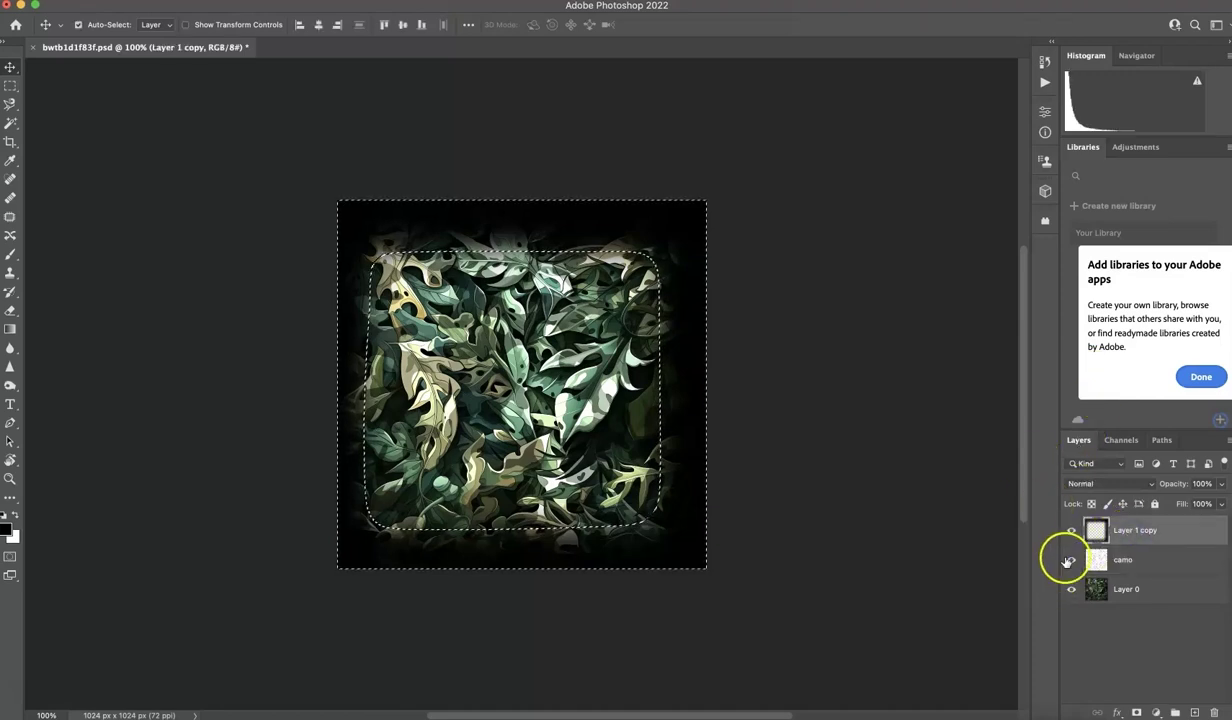
pyautogui.click(1071, 537)
# Delete the selected border area from the camo and Layer 0 layers, clear the selection and save the file
pyautogui.click(1122, 558)
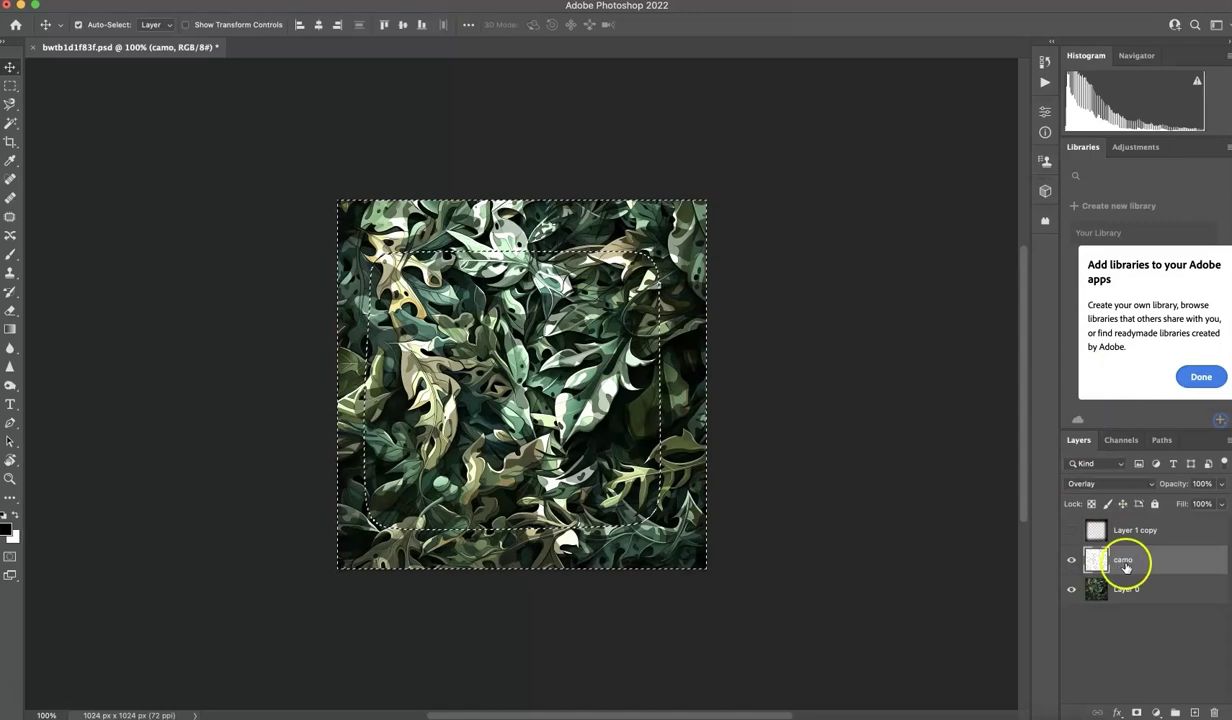
pyautogui.click(1131, 581)
pyautogui.press('Delete')
pyautogui.click(1102, 559)
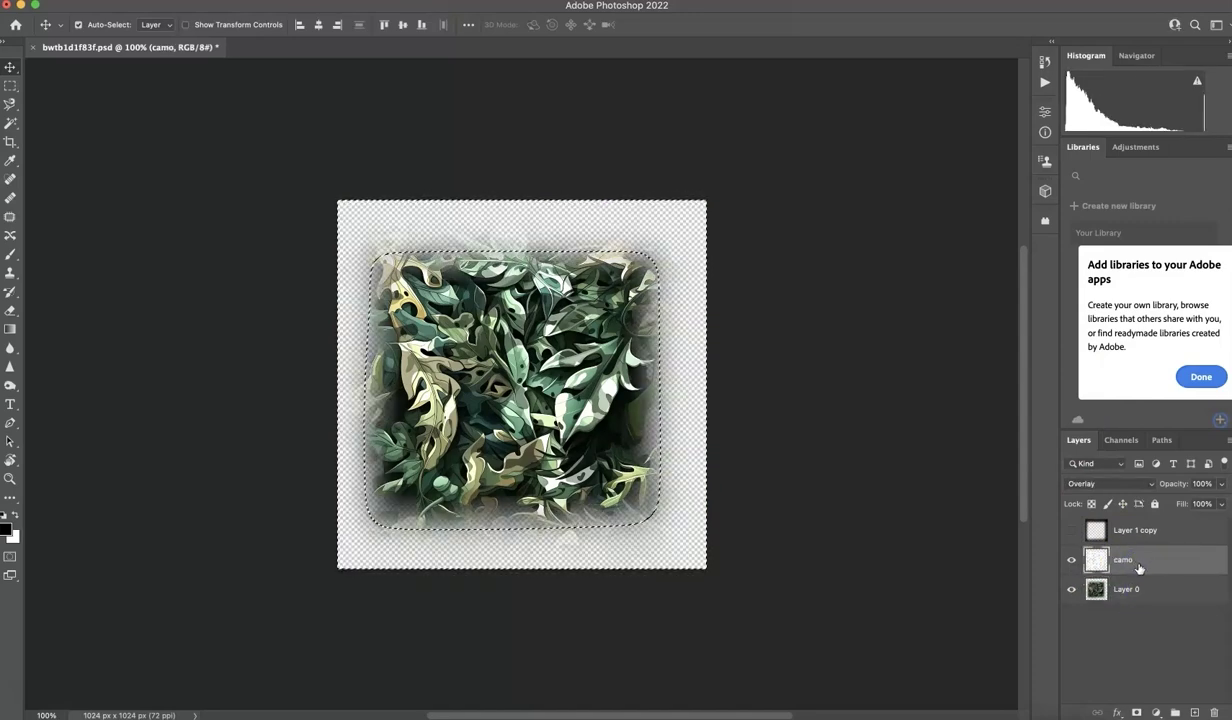
pyautogui.press('super+d')
pyautogui.press('super+s')
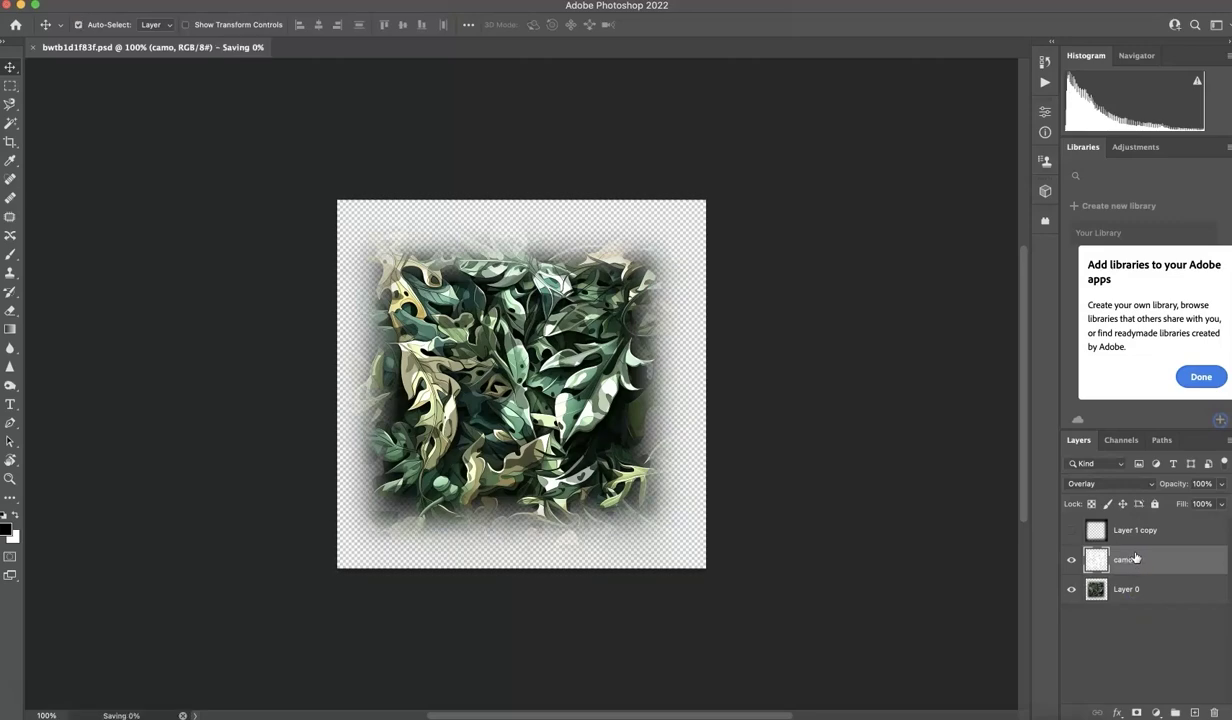
# Switch back to VStitcher and accept the changed camo box artwork.psd file
pyautogui.click(561, 714)
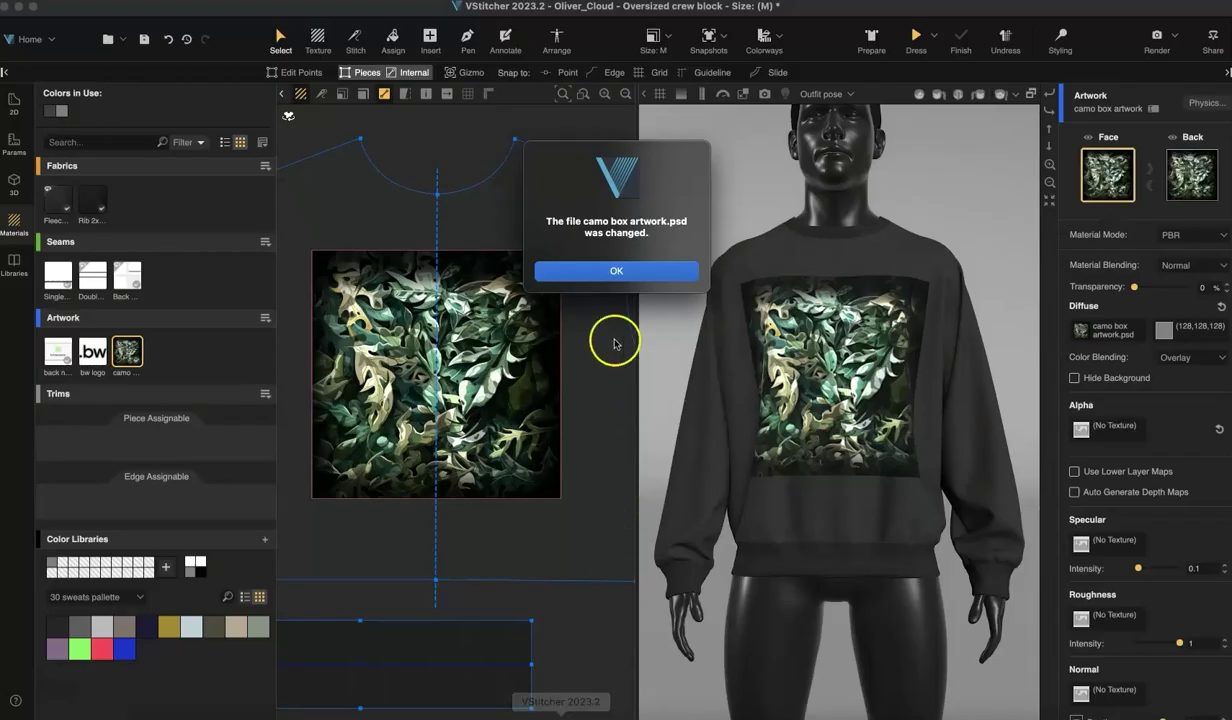
pyautogui.click(578, 270)
pyautogui.click(600, 650)
pyautogui.click(412, 558)
# Place the bw logo artwork over the middle of the camo print, about 22.5 cm wide and 11 cm high, with the Gizmo on
pyautogui.moveTo(96, 371)
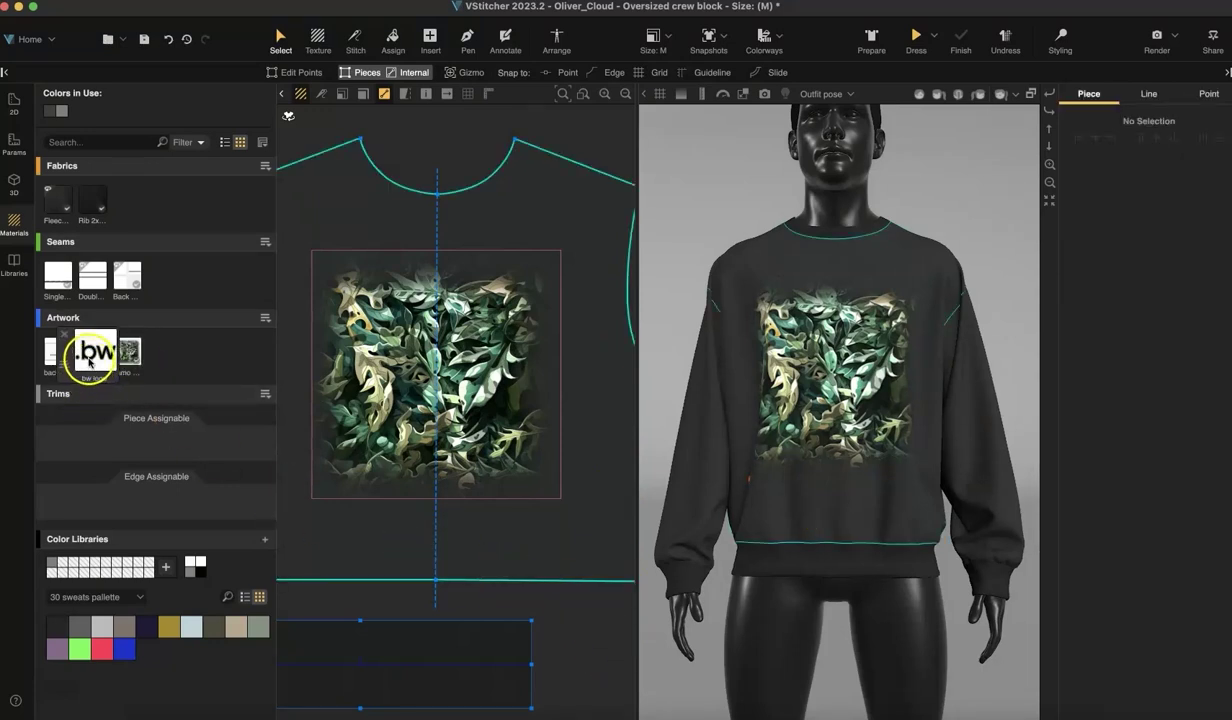
pyautogui.moveTo(90, 352); pyautogui.dragTo(597, 250)
pyautogui.click(525, 498)
pyautogui.click(455, 71)
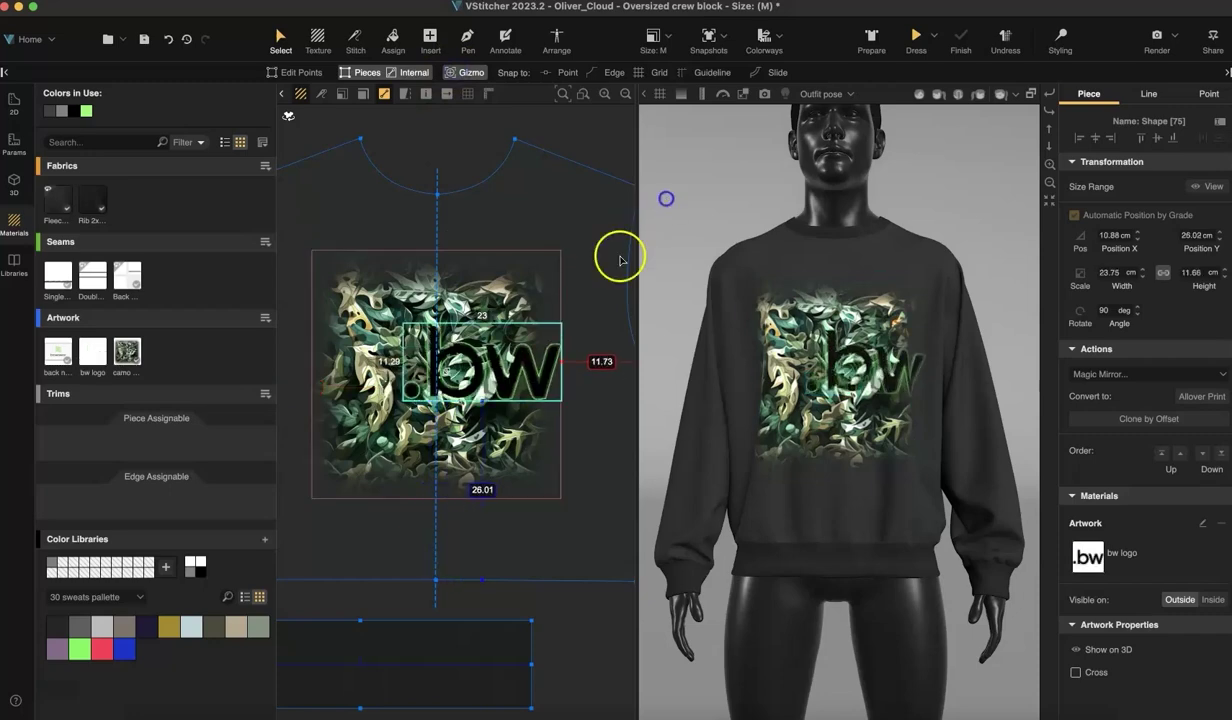
pyautogui.moveTo(545, 373); pyautogui.dragTo(495, 380)
# Recolor the bw logo's black lettering to white (255, 255, 255) and move the logo down to the camo print's lower part
pyautogui.click(93, 350)
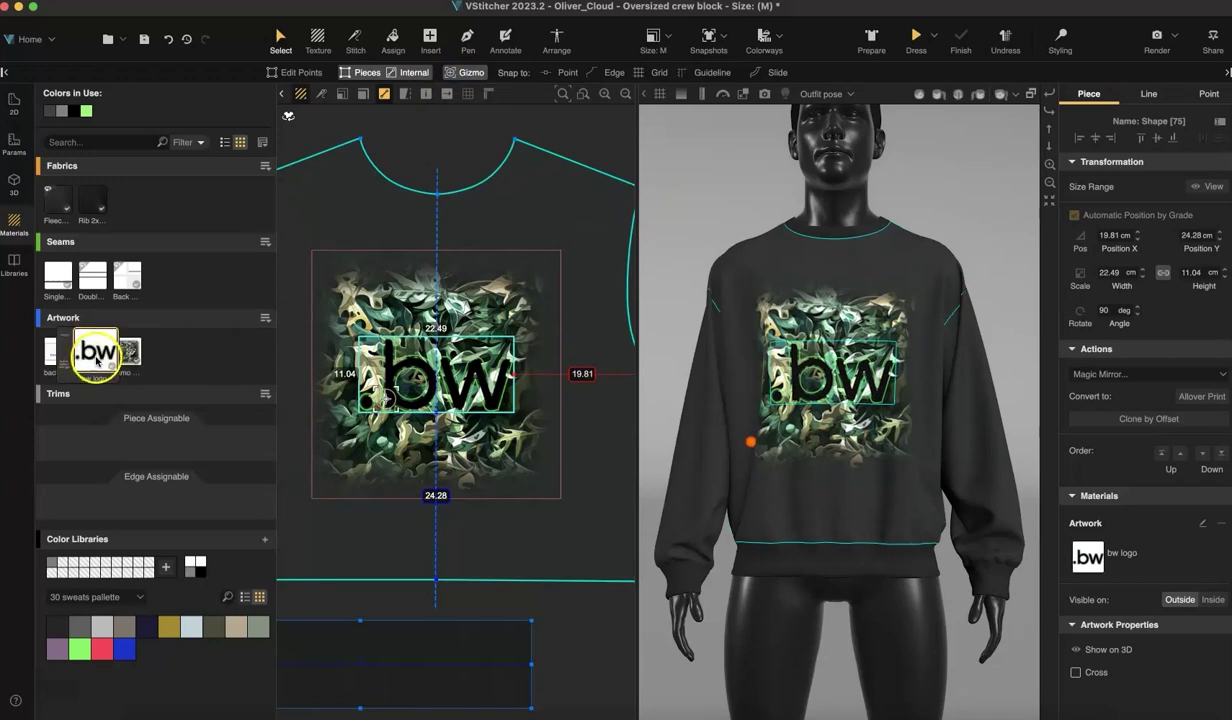
pyautogui.click(1100, 266)
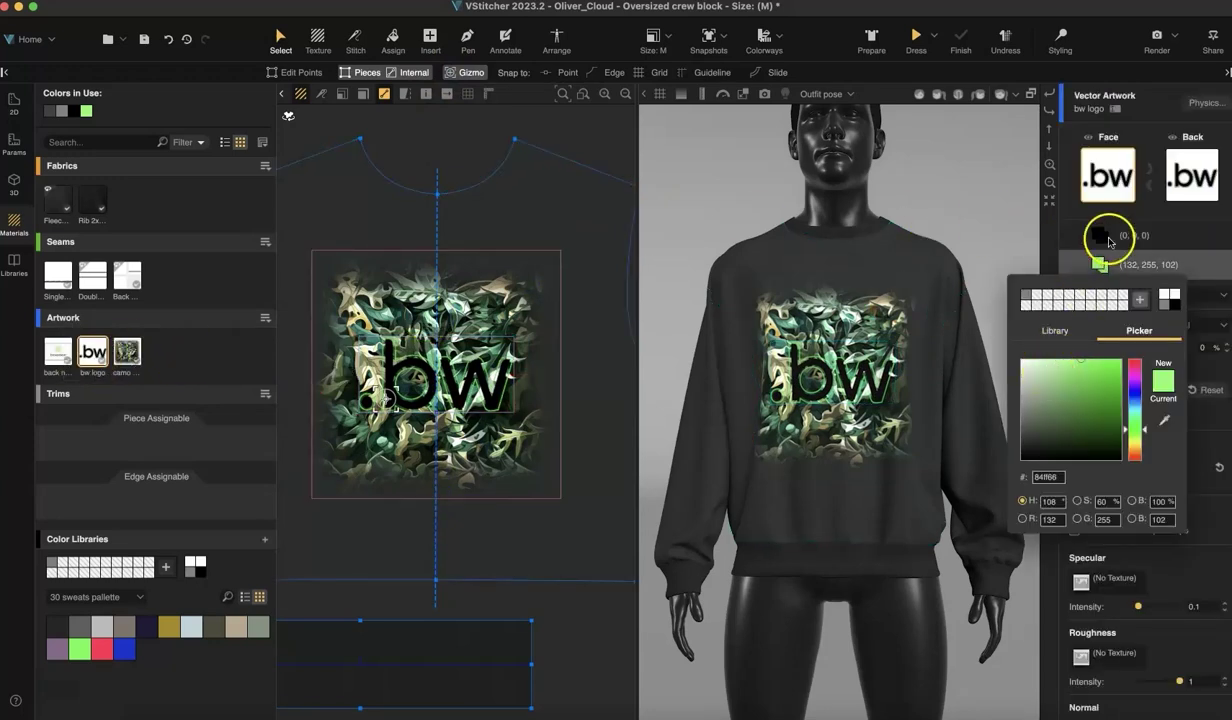
pyautogui.click(1106, 242)
pyautogui.click(1100, 236)
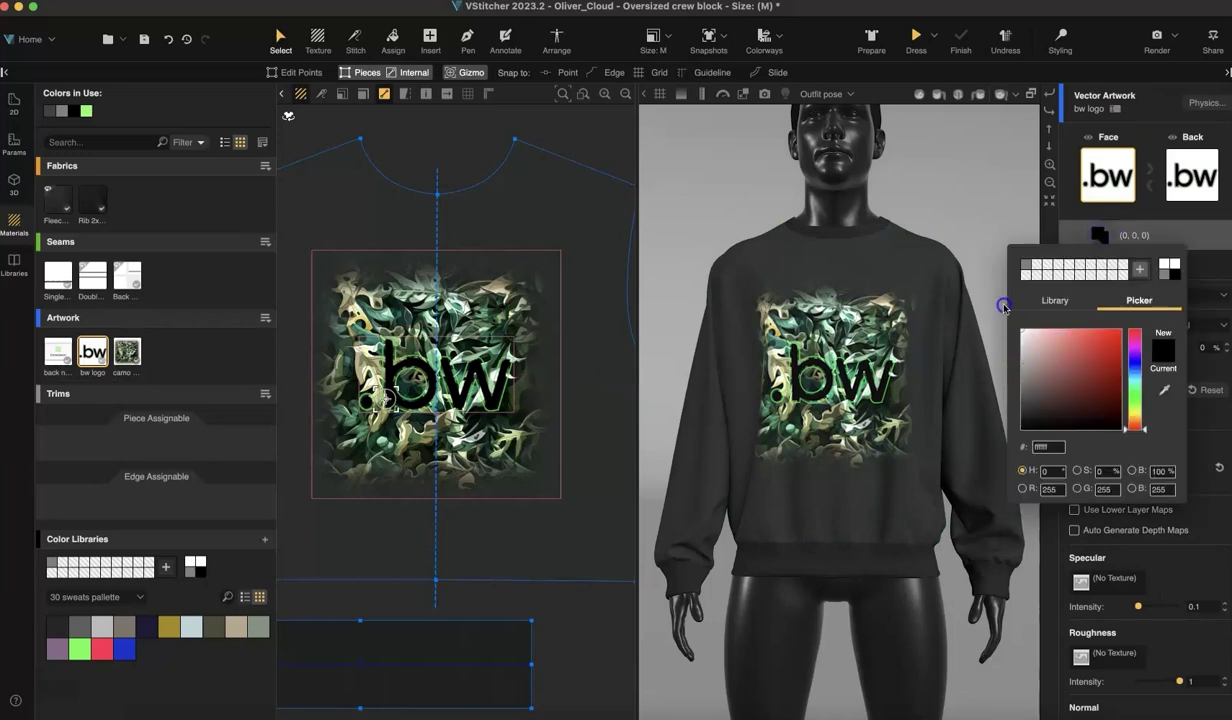
pyautogui.click(1201, 237)
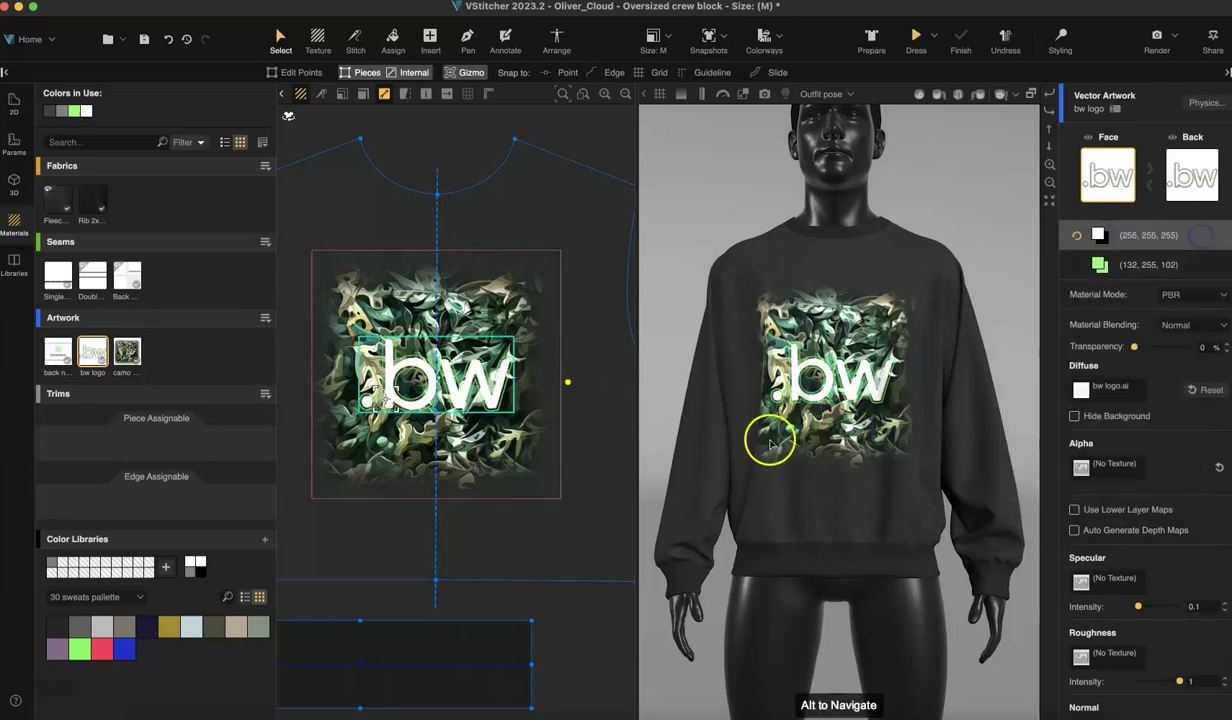
pyautogui.click(440, 385)
pyautogui.moveTo(445, 402); pyautogui.dragTo(467, 457)
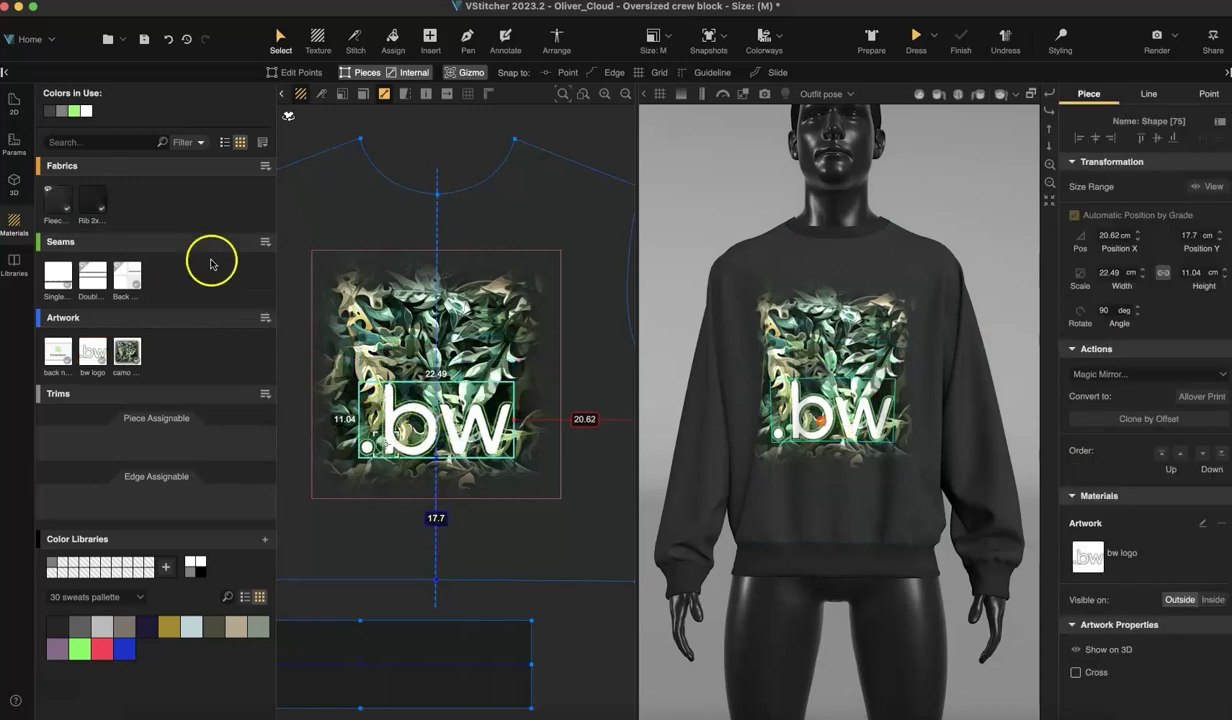
# Darken the sweatshirt's grey color in use to near-black 242424
pyautogui.click(48, 112)
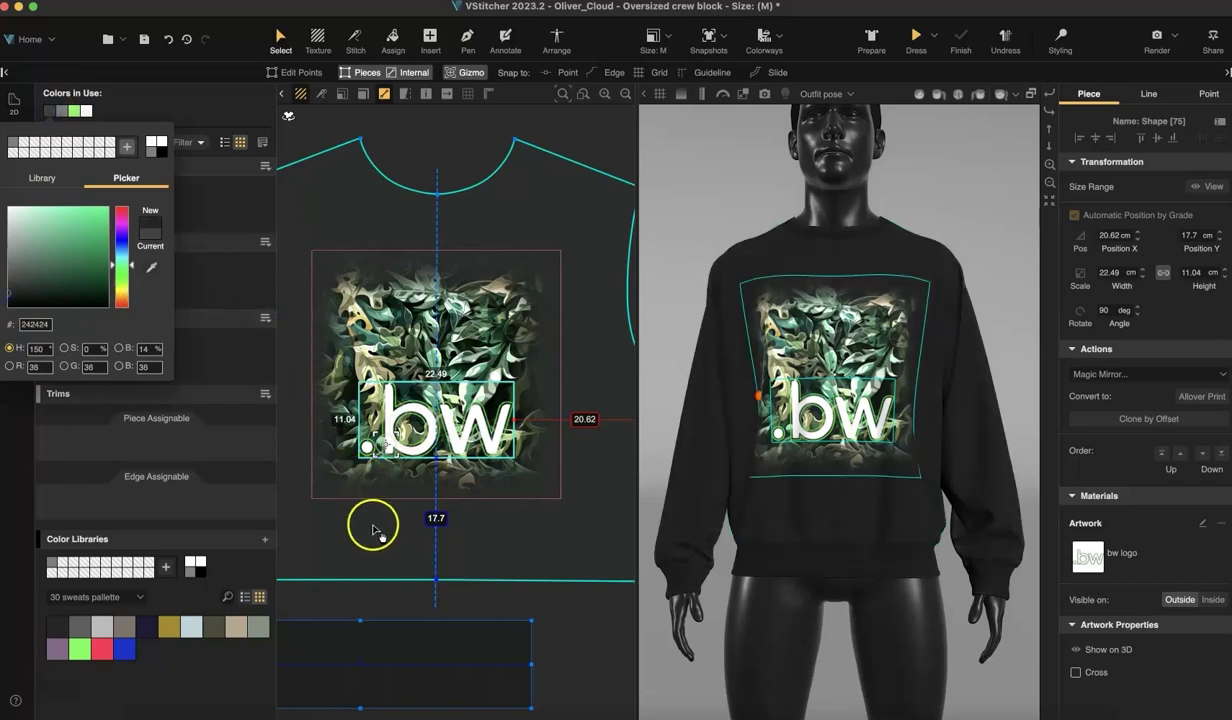
pyautogui.click(222, 196)
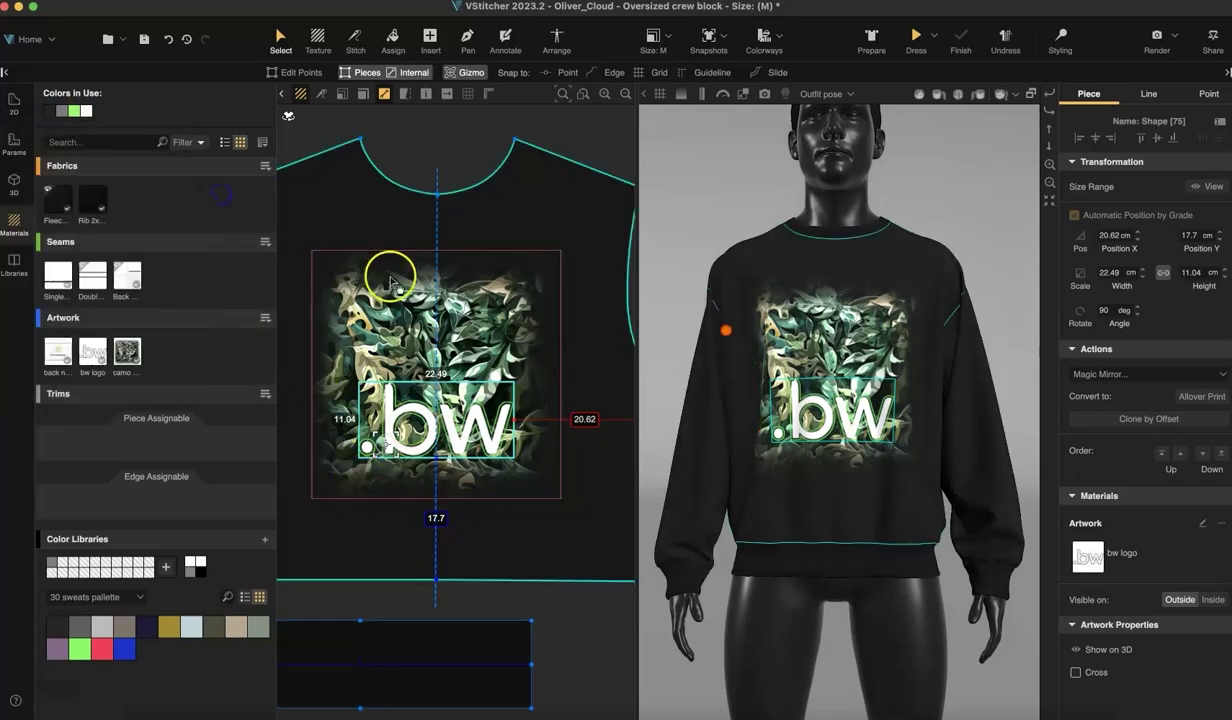
pyautogui.click(427, 141)
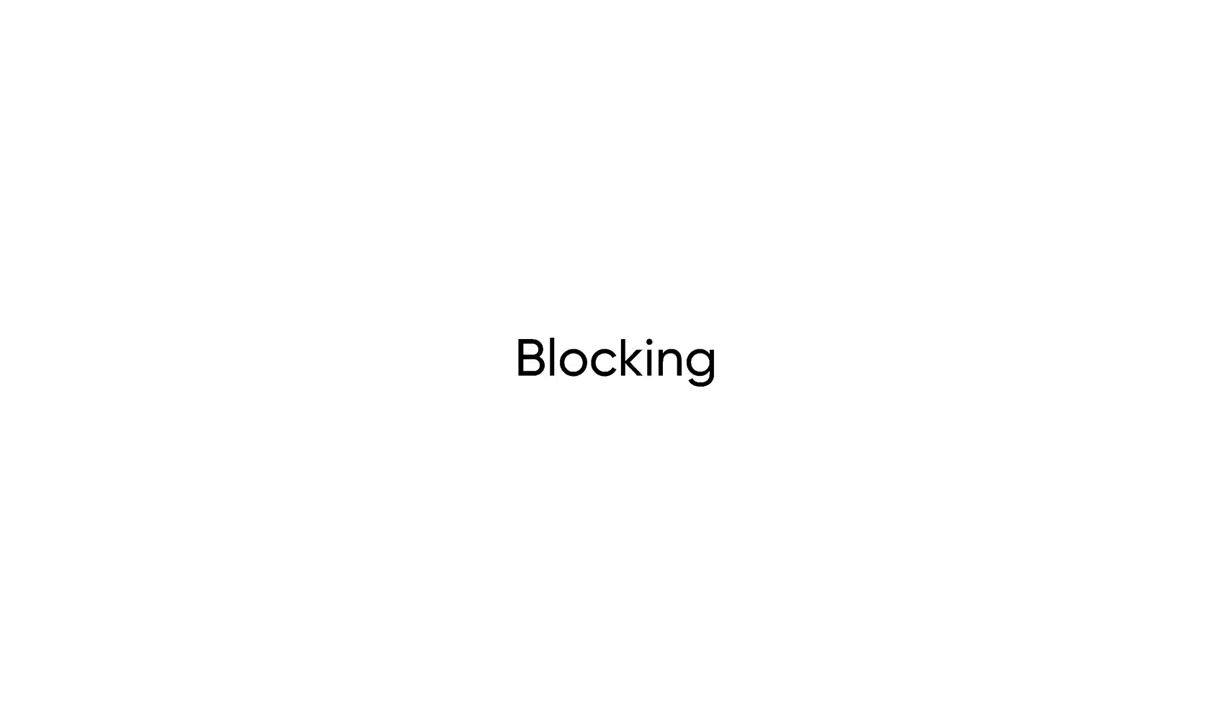
# Draw a short horizontal internal line on one side of the sweatshirt body piece's chest with Pen symmetry on, mirroring it across the centre
pyautogui.click(462, 45)
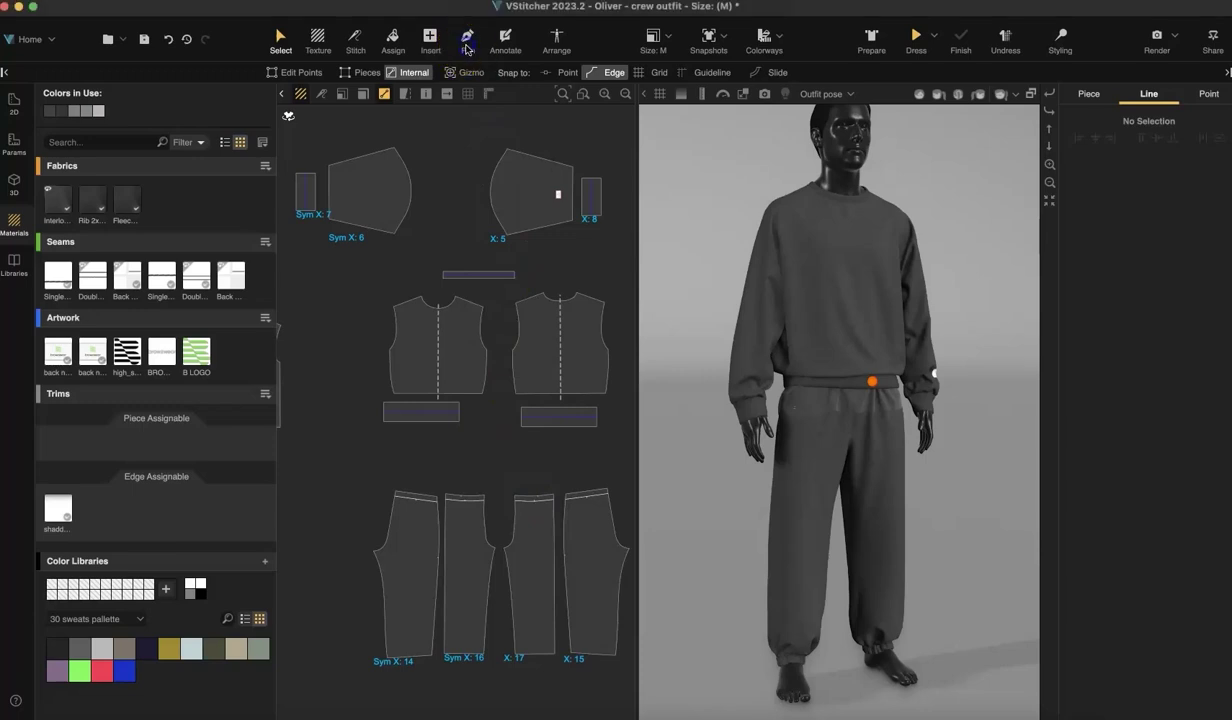
pyautogui.click(466, 46)
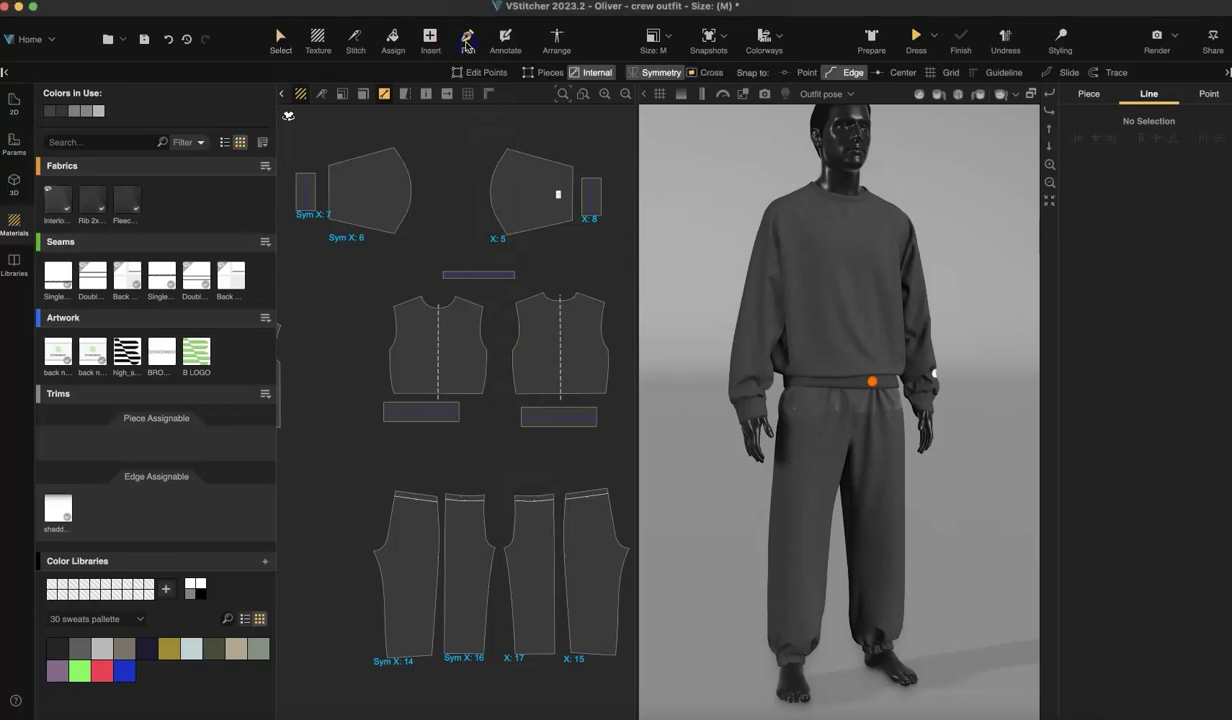
pyautogui.scroll(3, 470, 360)
pyautogui.scroll(-1, 509, 388)
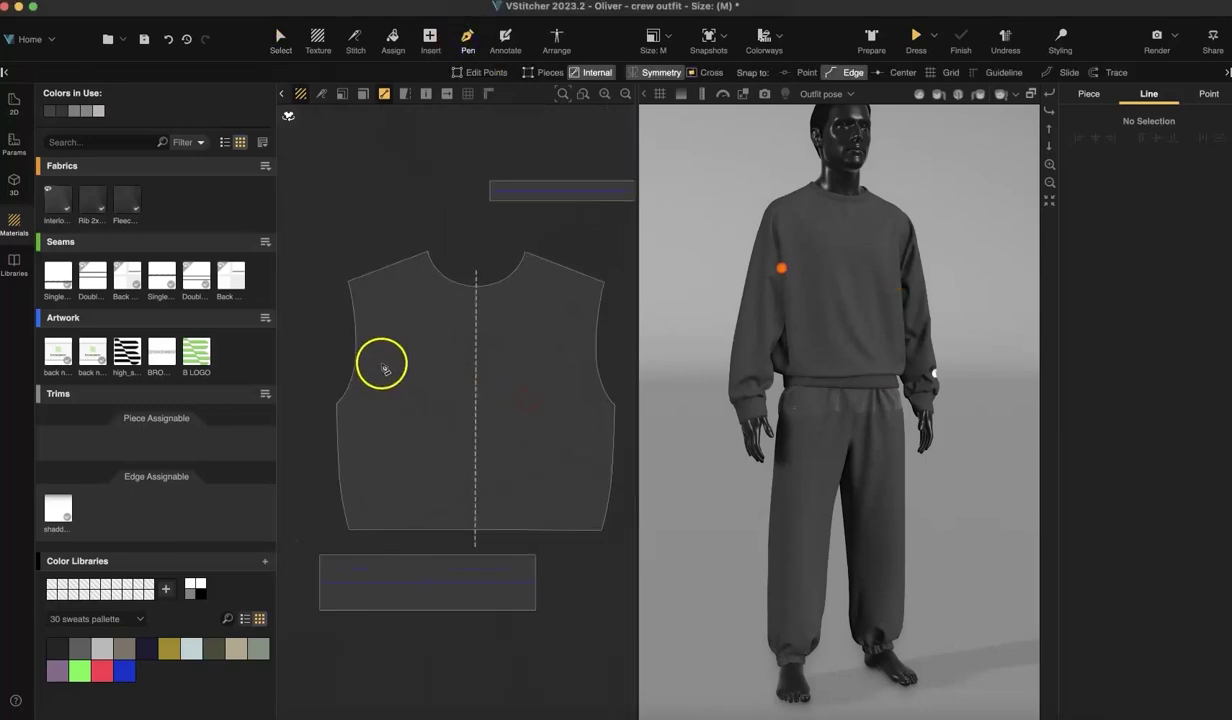
pyautogui.click(381, 361)
pyautogui.doubleClick(444, 362)
pyautogui.click(276, 38)
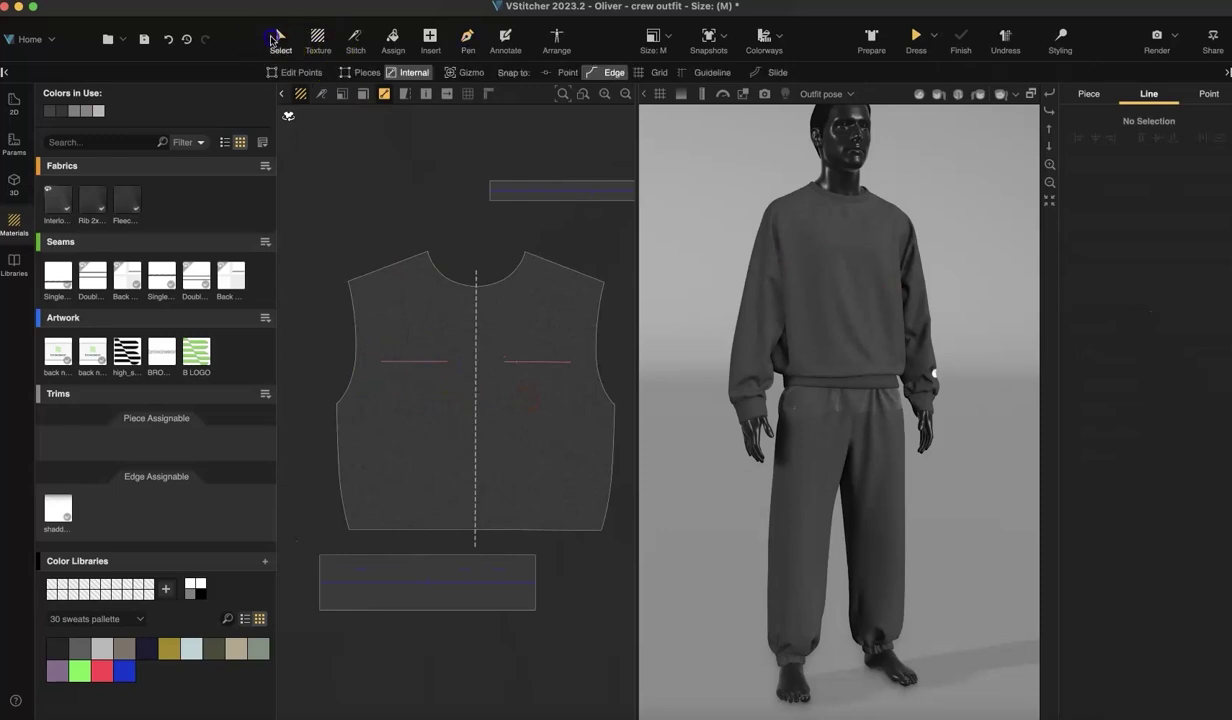
# Extend the mirrored chest line to the body piece's edges, enable Cut Mark and set its stitch type to Open Seam
pyautogui.click(407, 362)
pyautogui.click(1122, 429)
pyautogui.scroll(-5, 1149, 513)
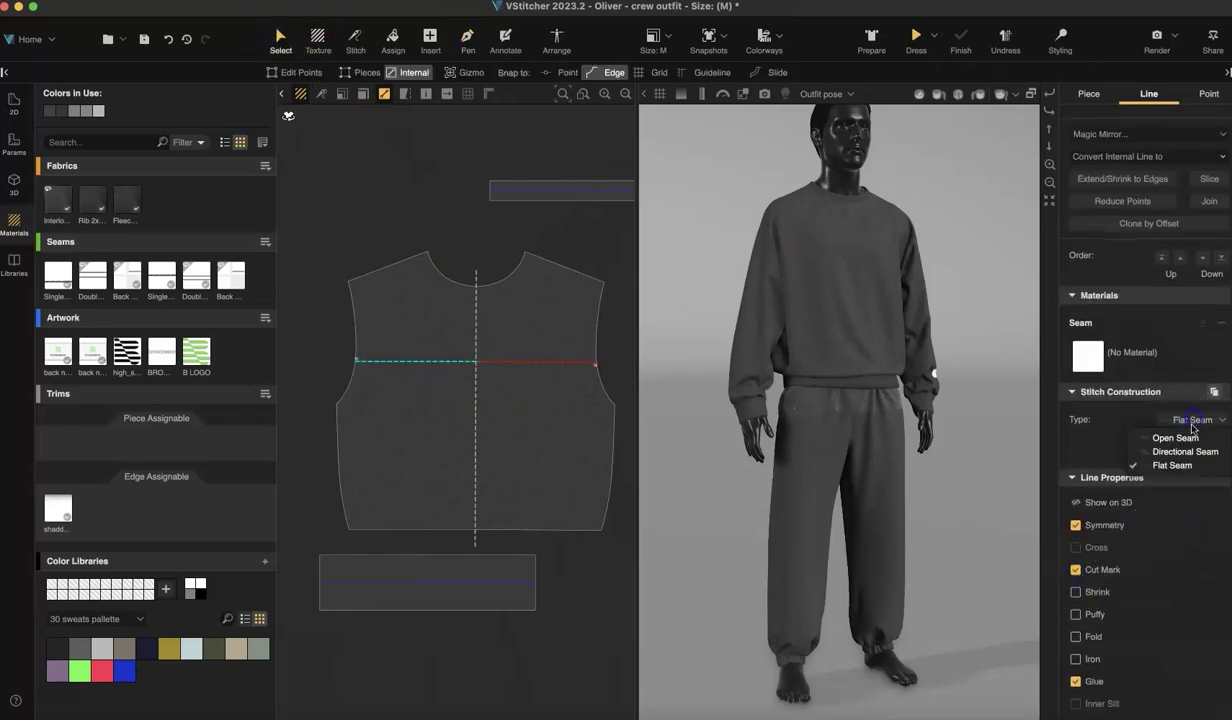
pyautogui.click(1176, 433)
pyautogui.click(608, 683)
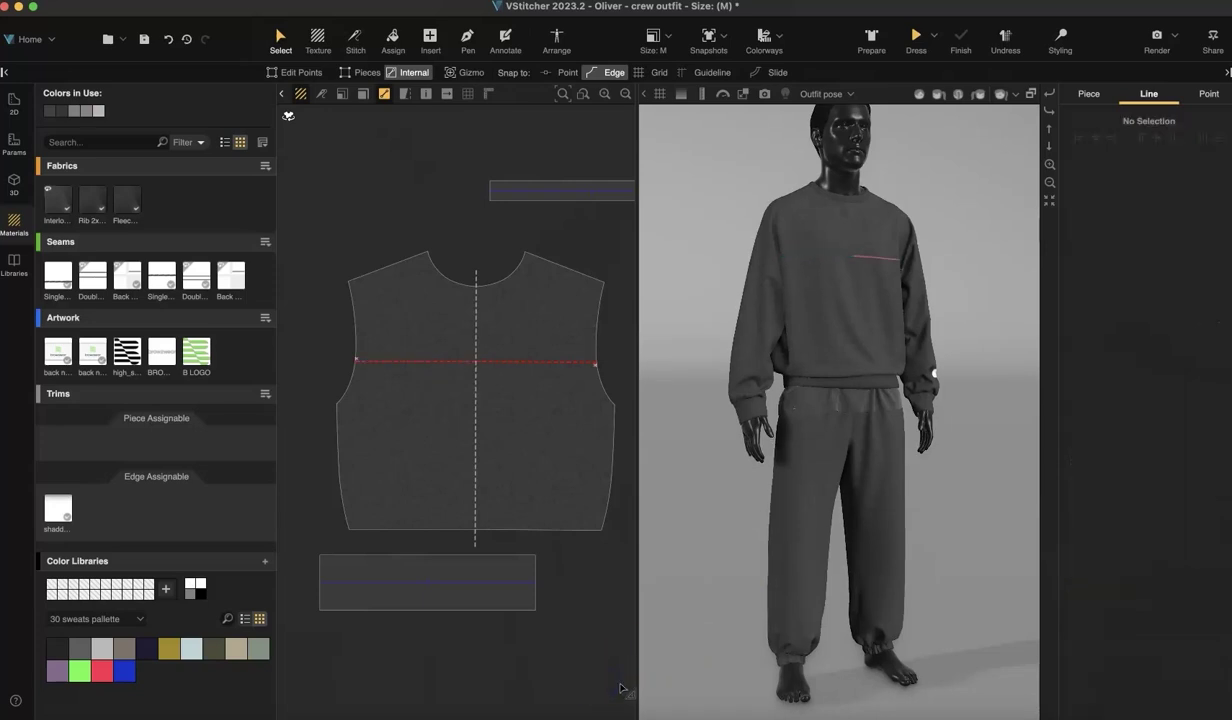
# Delete the horizontal chest line from the front body piece
pyautogui.click(435, 362)
pyautogui.press('Delete')
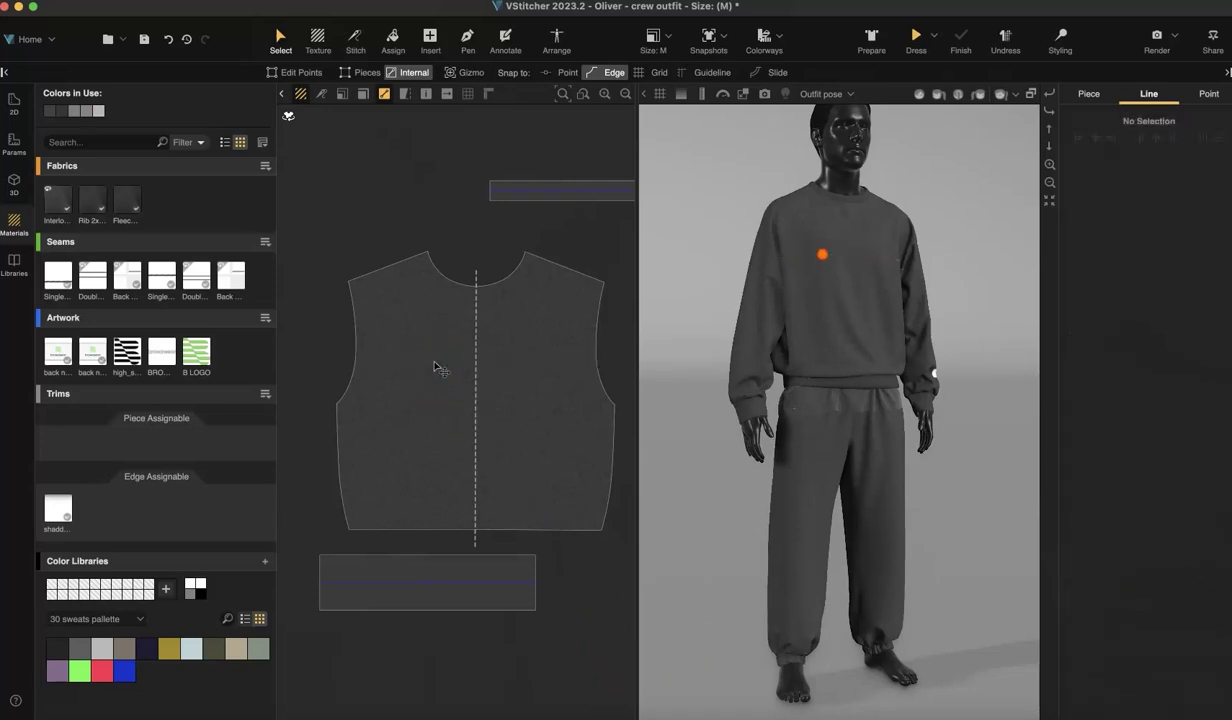
# Draw a mirrored U-shaped internal line with the Pen on the 3D sweatshirt front, from the neckline down to below the chest
pyautogui.click(467, 40)
pyautogui.moveTo(821, 207); pyautogui.dragTo(822, 380, button='right')
pyautogui.scroll(5, 813, 264)
pyautogui.click(806, 282)
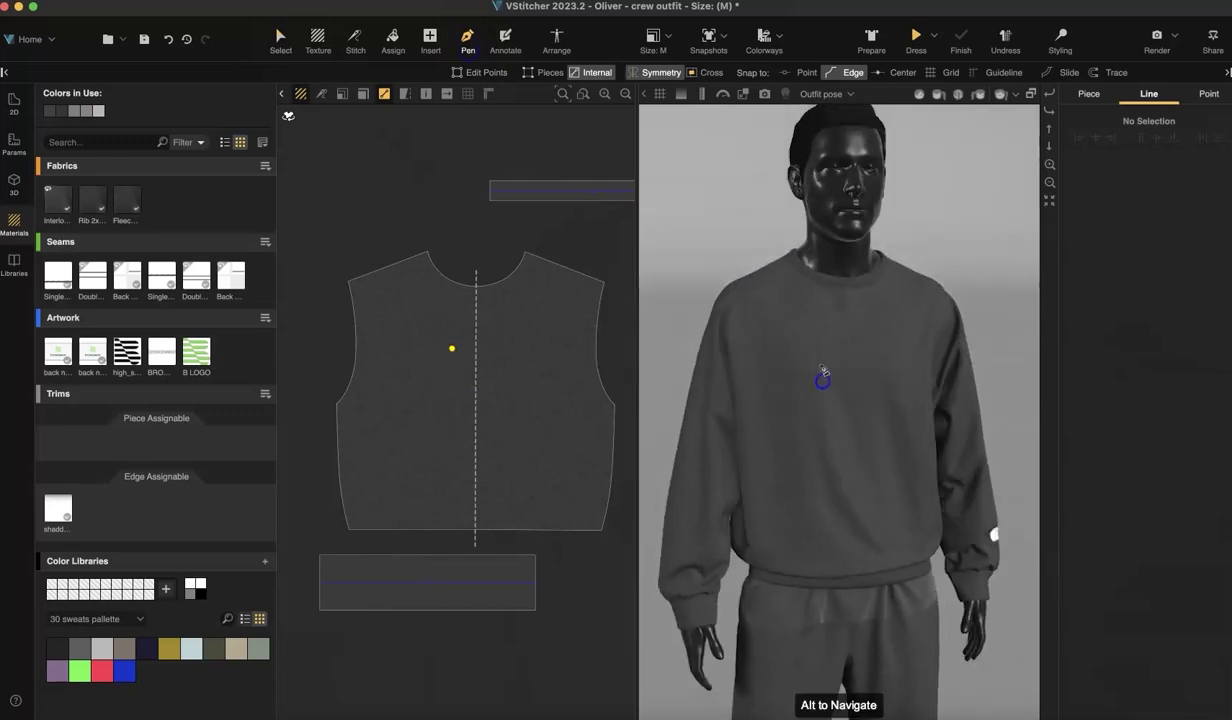
pyautogui.moveTo(787, 382); pyautogui.dragTo(789, 412)
pyautogui.moveTo(855, 479); pyautogui.dragTo(898, 472)
pyautogui.press('Escape')
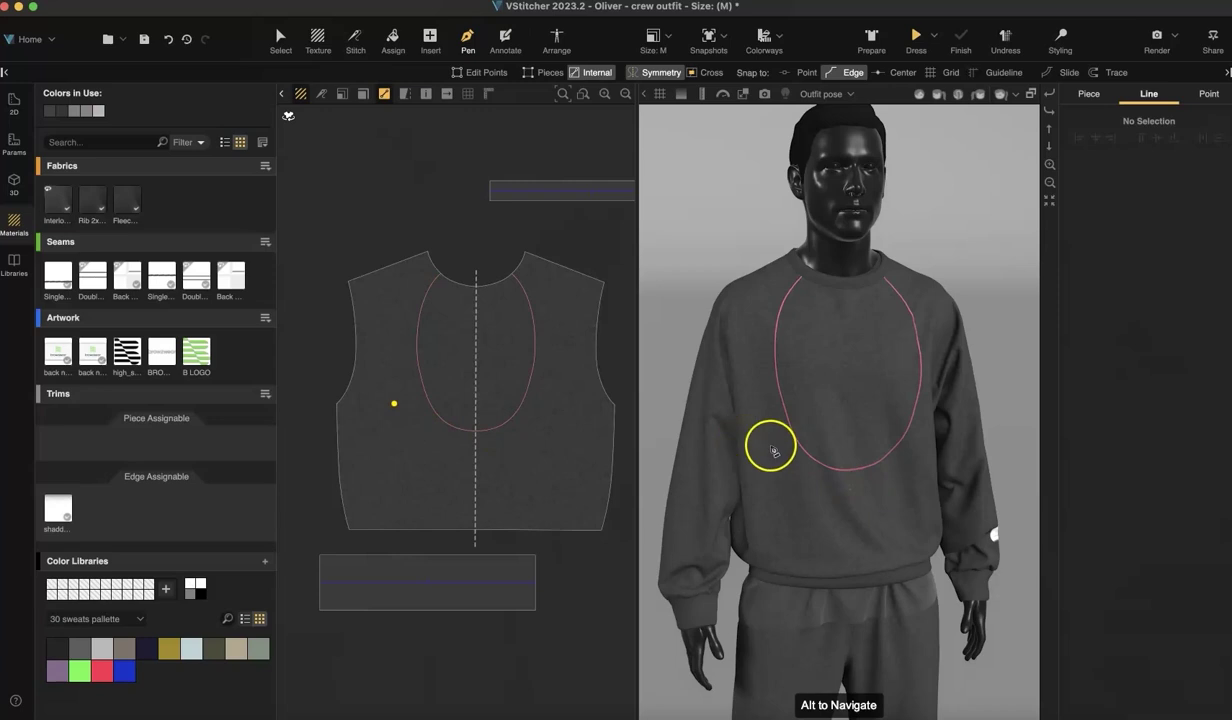
# Draw a mirrored curved internal line on the lower front, running from near the armhole down towards the hem
pyautogui.click(745, 435)
pyautogui.moveTo(797, 554); pyautogui.dragTo(795, 558)
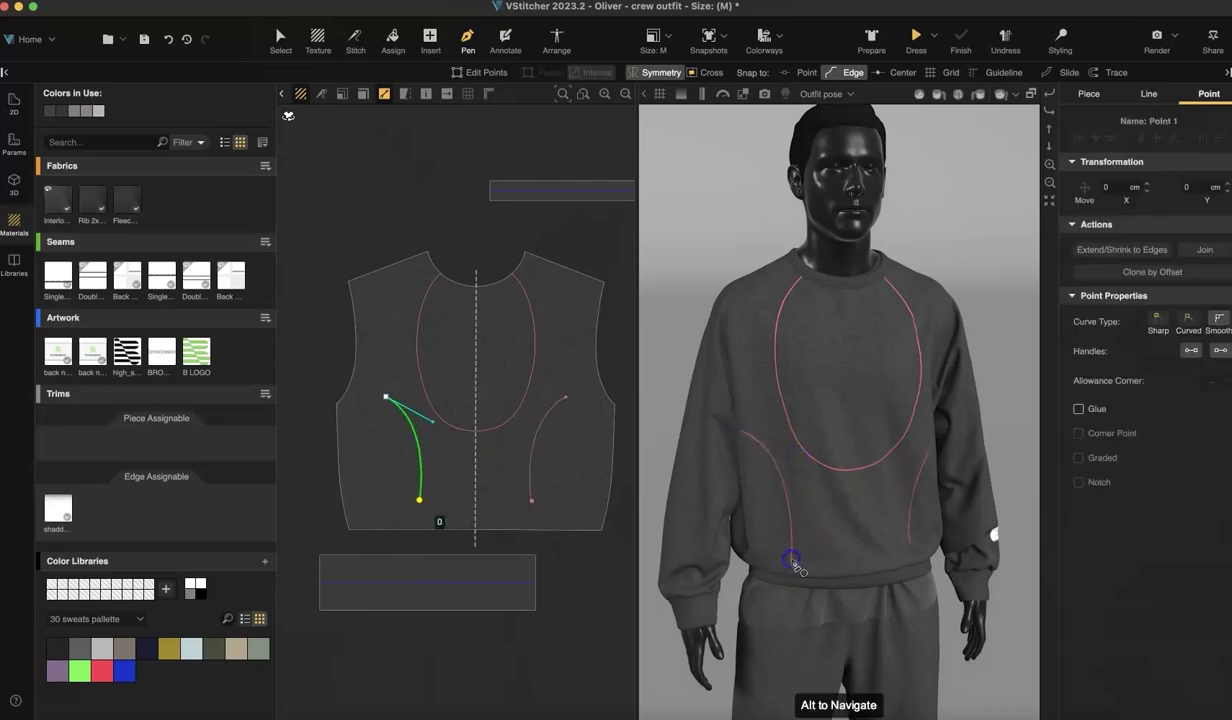
pyautogui.press('Escape')
# Draw a mirrored curved internal line across the front shoulder, joining the U-shaped line to the shoulder seam
pyautogui.keyDown('alt'); pyautogui.moveTo(766, 339); pyautogui.dragTo(787, 305); pyautogui.keyUp('alt')
pyautogui.click(783, 303)
pyautogui.press('Escape')
# Draw a mirrored curved internal line on the sleeve, starting at the underarm and running down towards the cuff
pyautogui.keyDown('alt'); pyautogui.moveTo(787, 373); pyautogui.dragTo(765, 386); pyautogui.keyUp('alt')
pyautogui.moveTo(765, 386); pyautogui.dragTo(796, 403, button='right')
pyautogui.scroll(10, 793, 402)
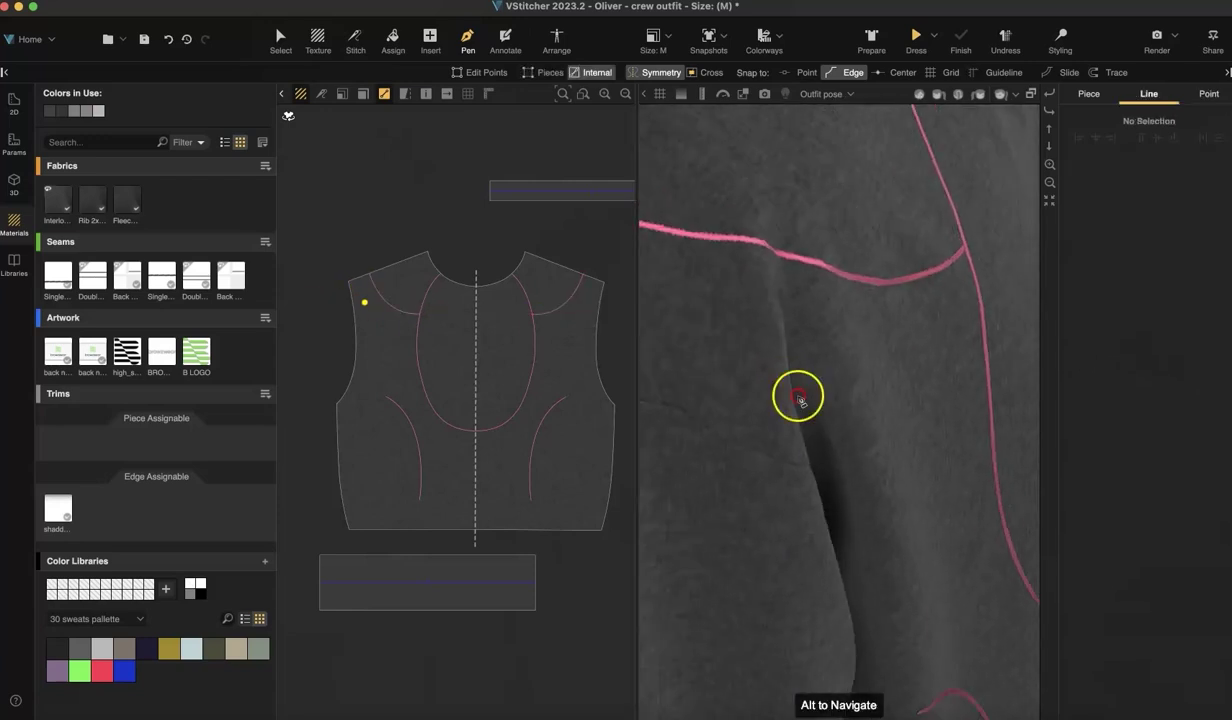
pyautogui.moveTo(779, 383); pyautogui.dragTo(957, 453, button='middle')
pyautogui.moveTo(976, 381); pyautogui.dragTo(880, 369)
pyautogui.click(807, 460)
pyautogui.rightClick(849, 477)
pyautogui.scroll(-10, 849, 477)
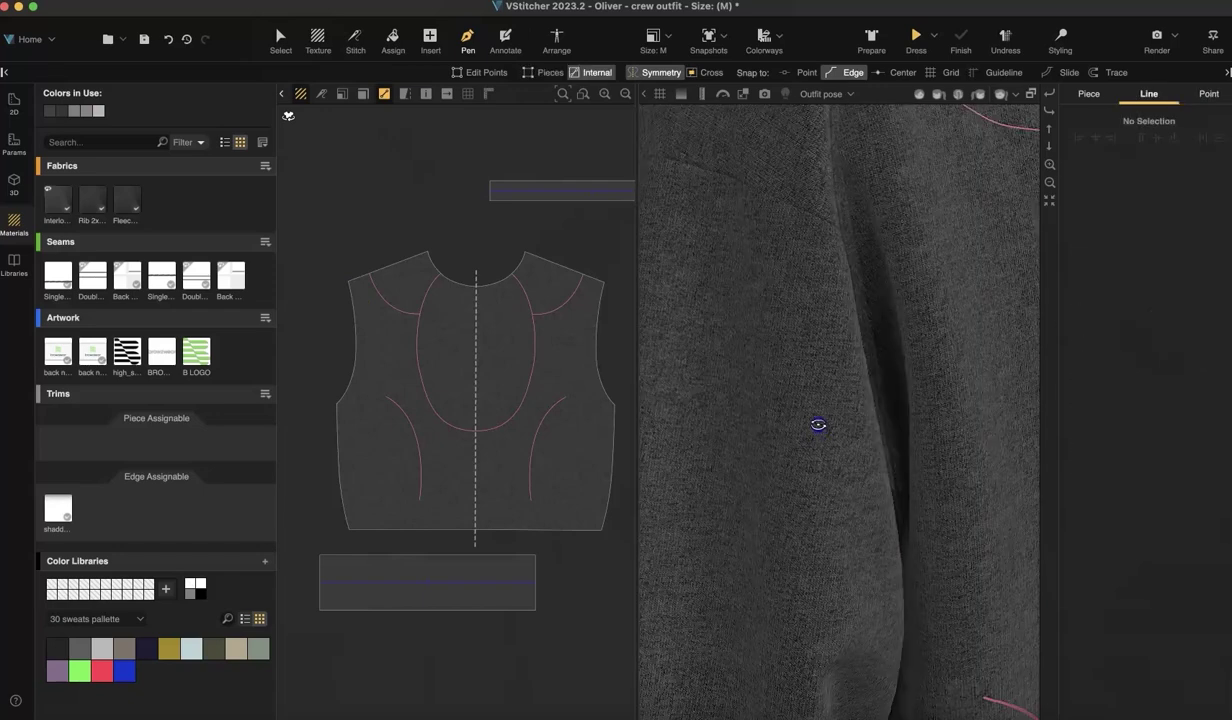
pyautogui.scroll(-8, 837, 402)
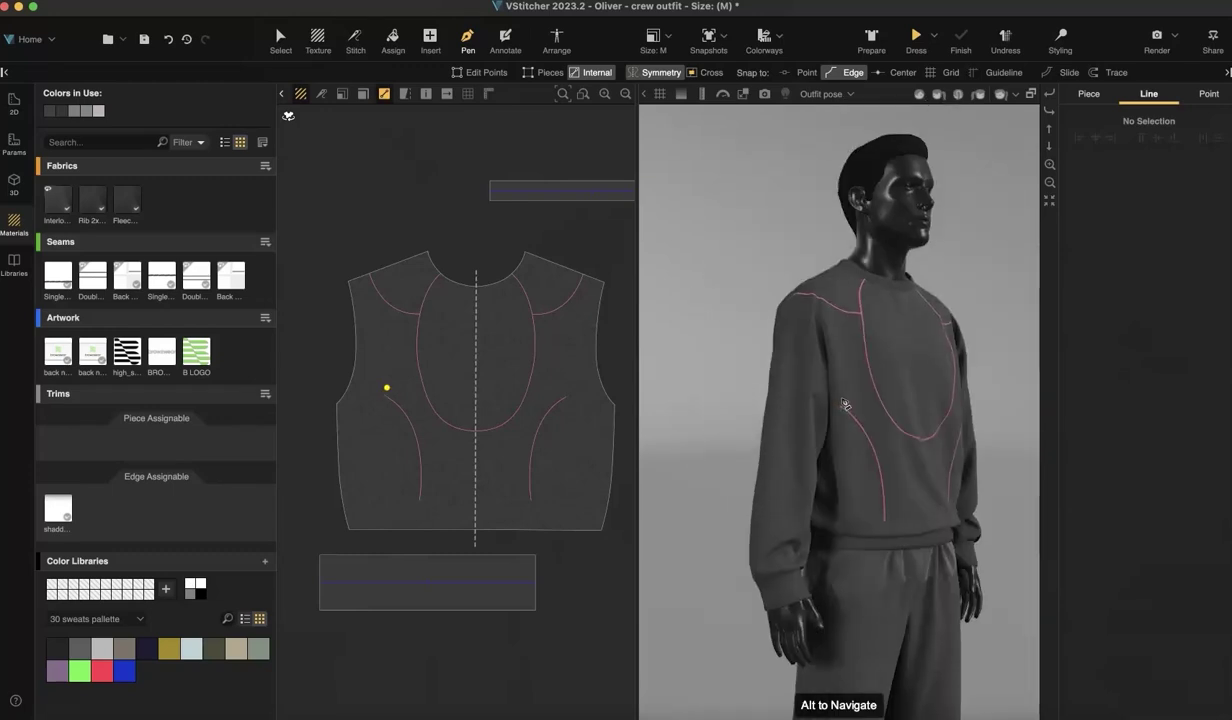
pyautogui.scroll(4, 842, 406)
pyautogui.moveTo(836, 412); pyautogui.dragTo(802, 409, button='right')
pyautogui.click(741, 393)
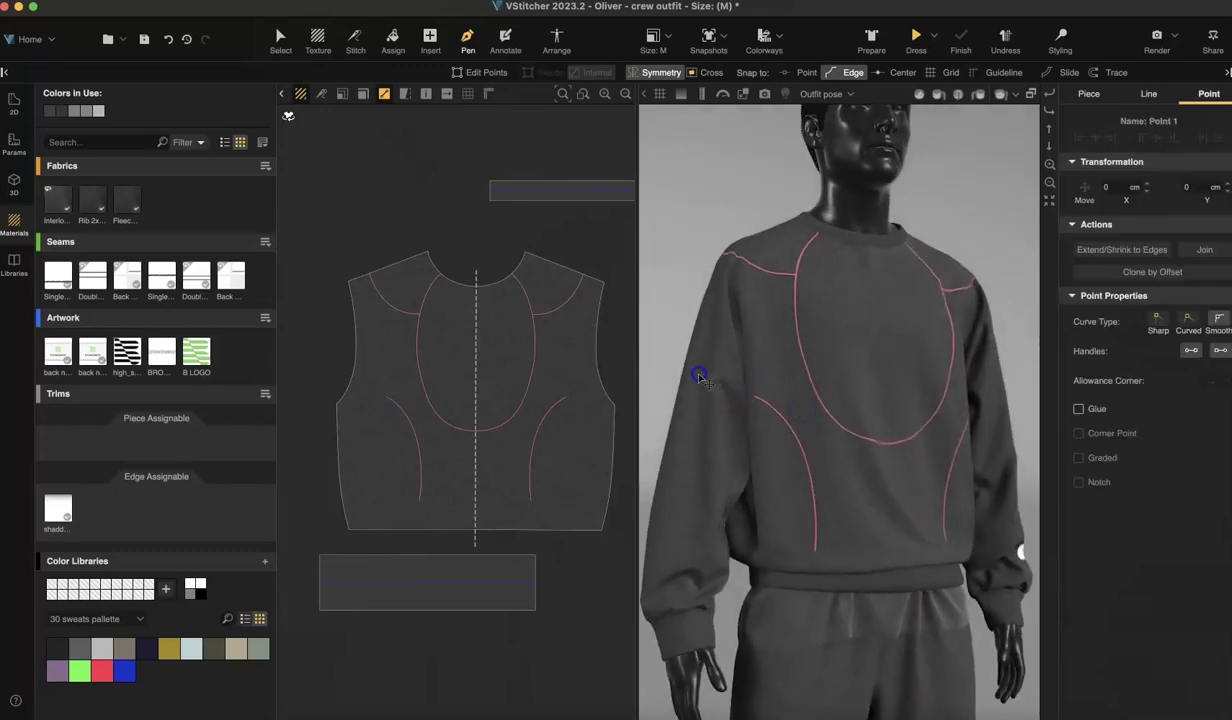
pyautogui.click(669, 528)
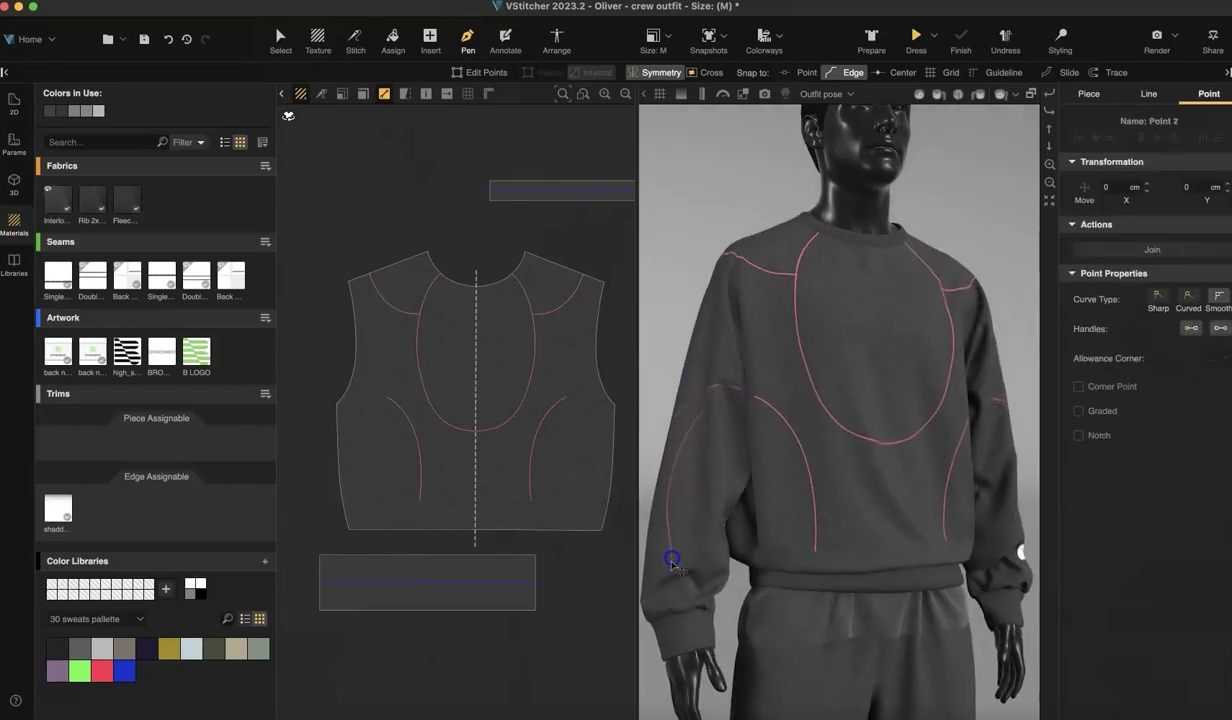
pyautogui.press('Escape')
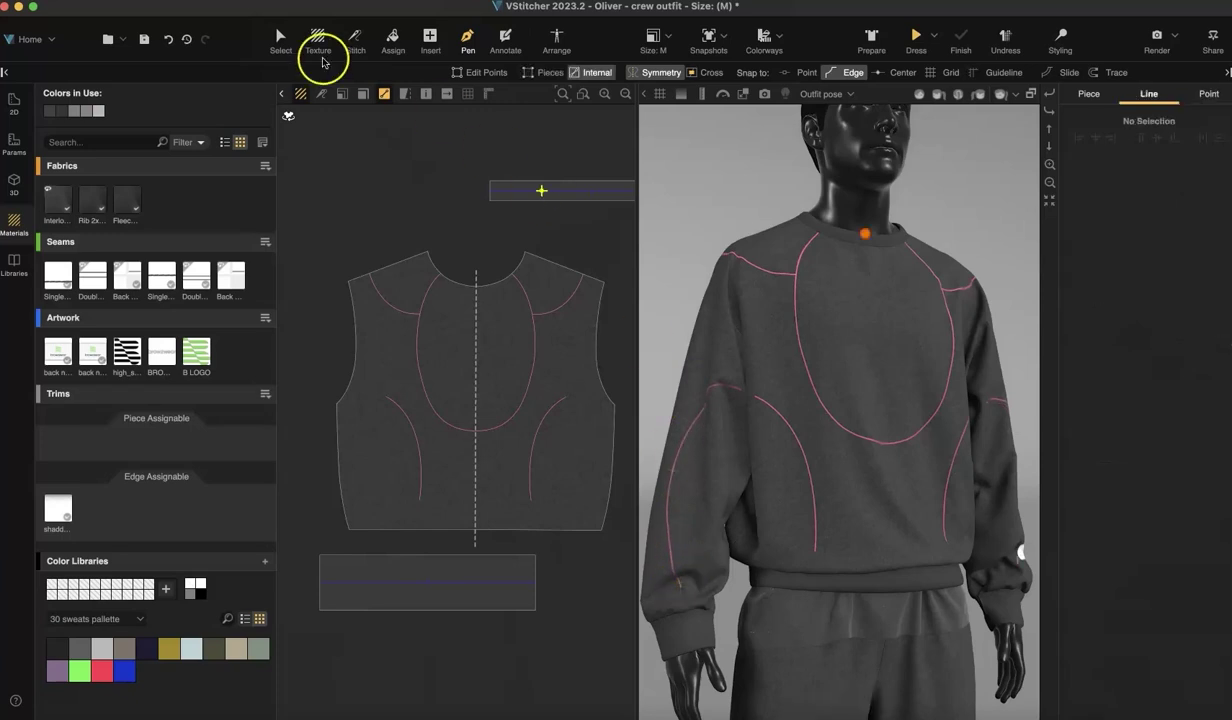
# Move the front side curve's end points onto the hem and armhole edges and reshape the curve with its handle
pyautogui.click(277, 38)
pyautogui.click(304, 72)
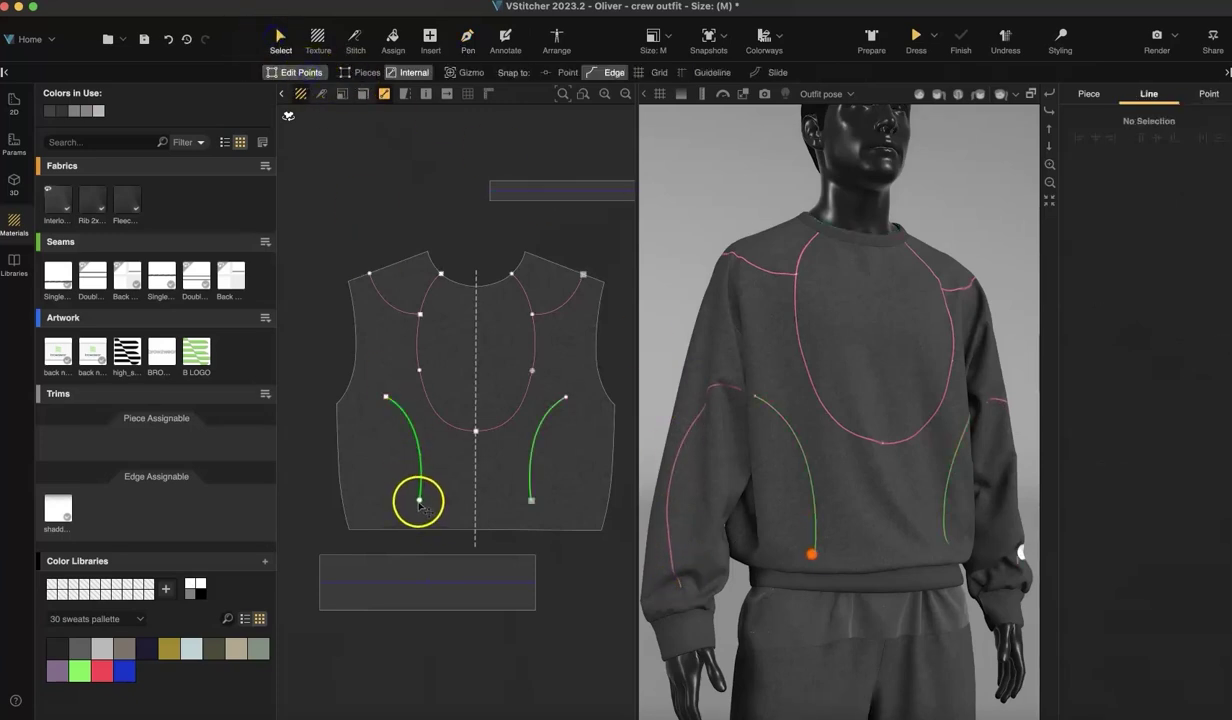
pyautogui.click(419, 527)
pyautogui.click(364, 386)
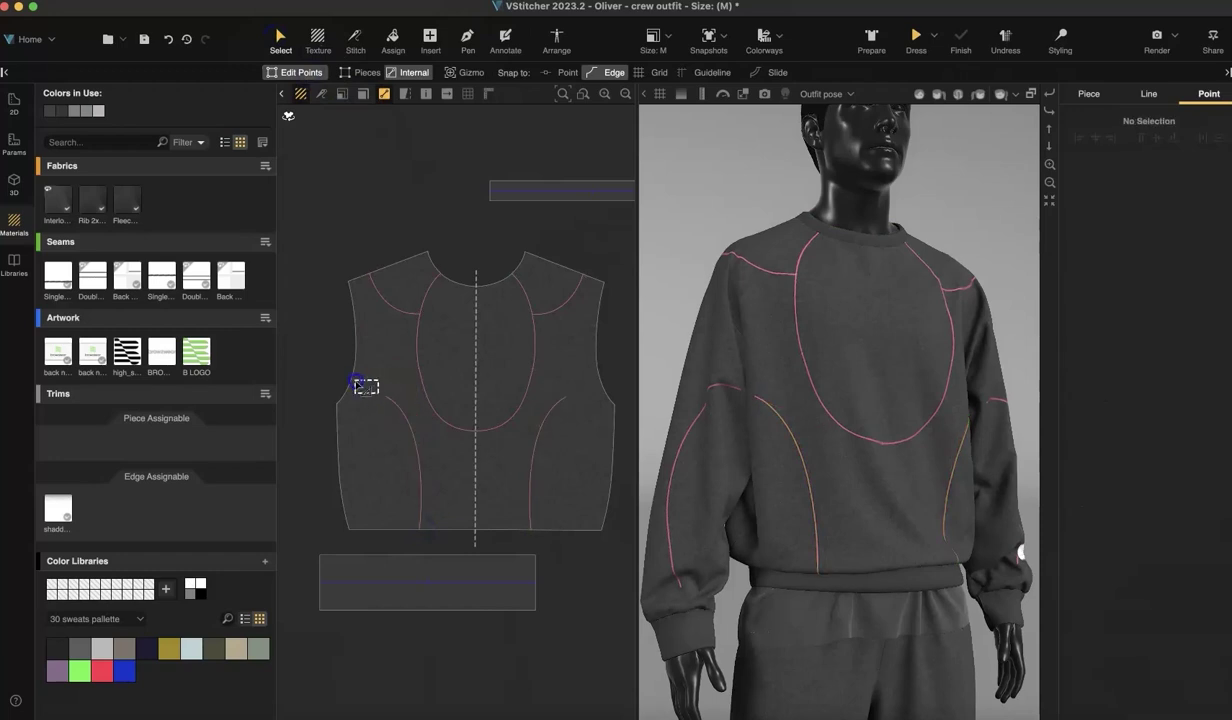
pyautogui.moveTo(385, 398); pyautogui.dragTo(354, 378)
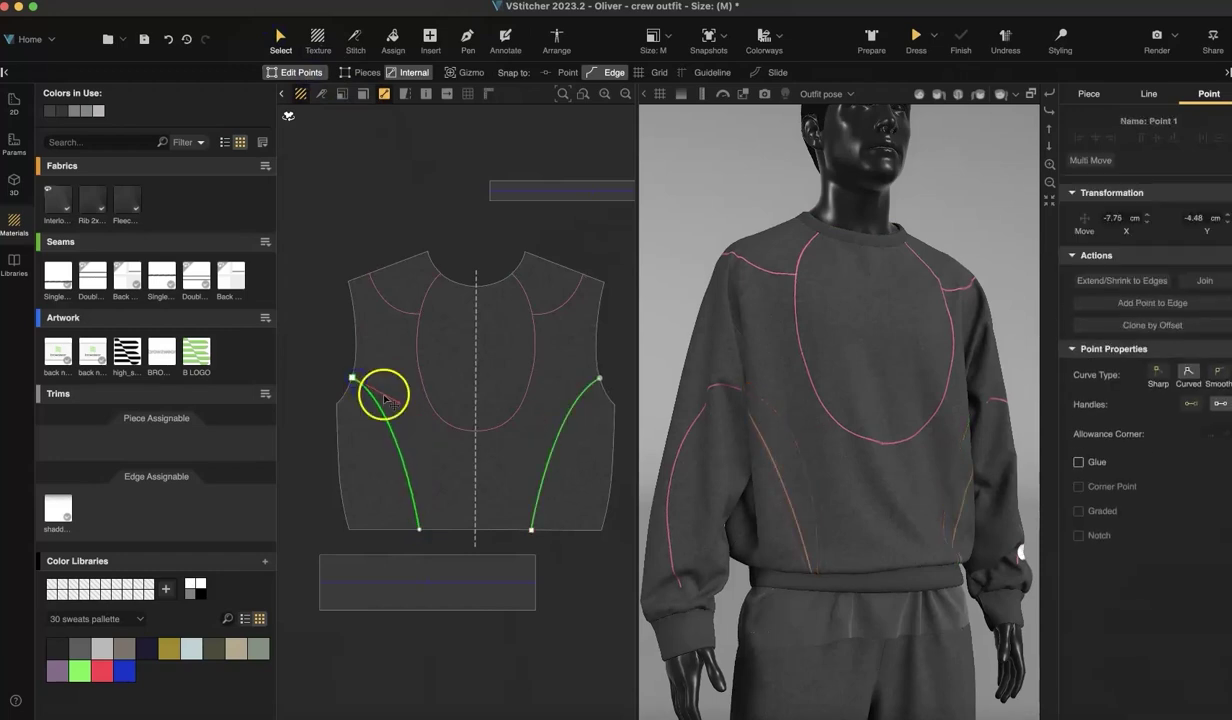
pyautogui.moveTo(434, 414); pyautogui.dragTo(438, 414)
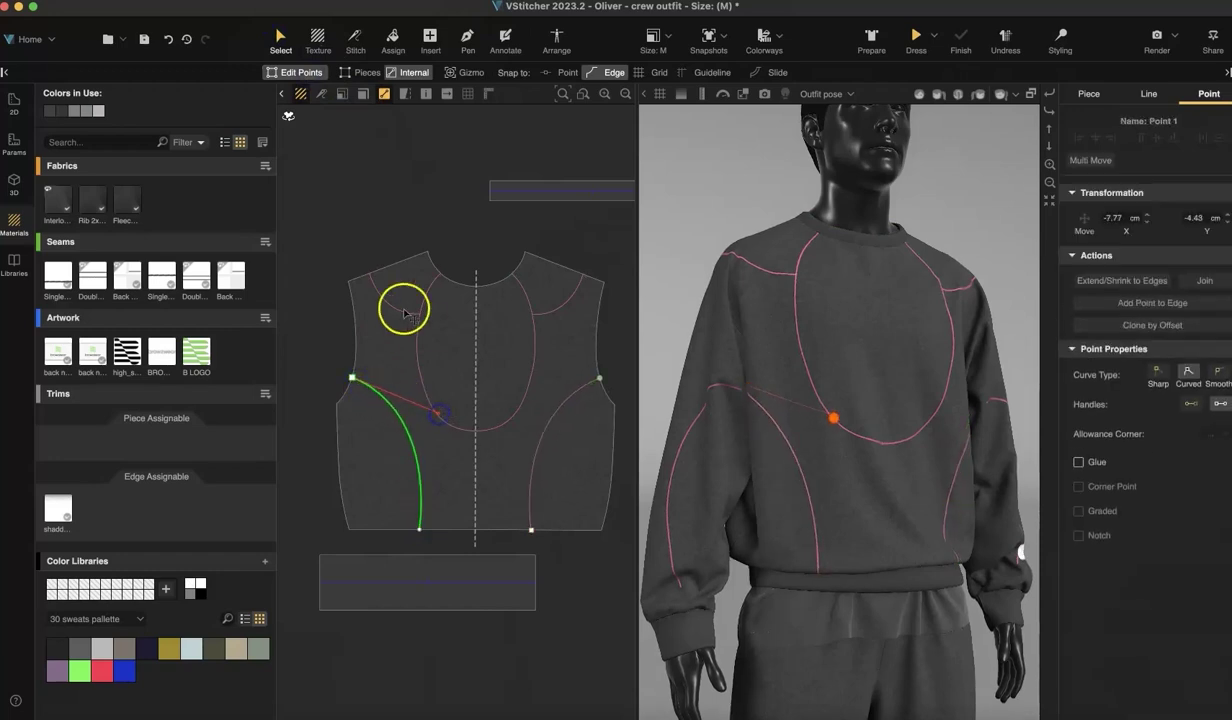
# Move the sleeve curve's end points onto the sleeve piece's edges and round the curve near the underarm
pyautogui.moveTo(371, 213); pyautogui.dragTo(545, 530, button='right')
pyautogui.moveTo(520, 323); pyautogui.dragTo(515, 371)
pyautogui.moveTo(521, 304); pyautogui.dragTo(524, 275)
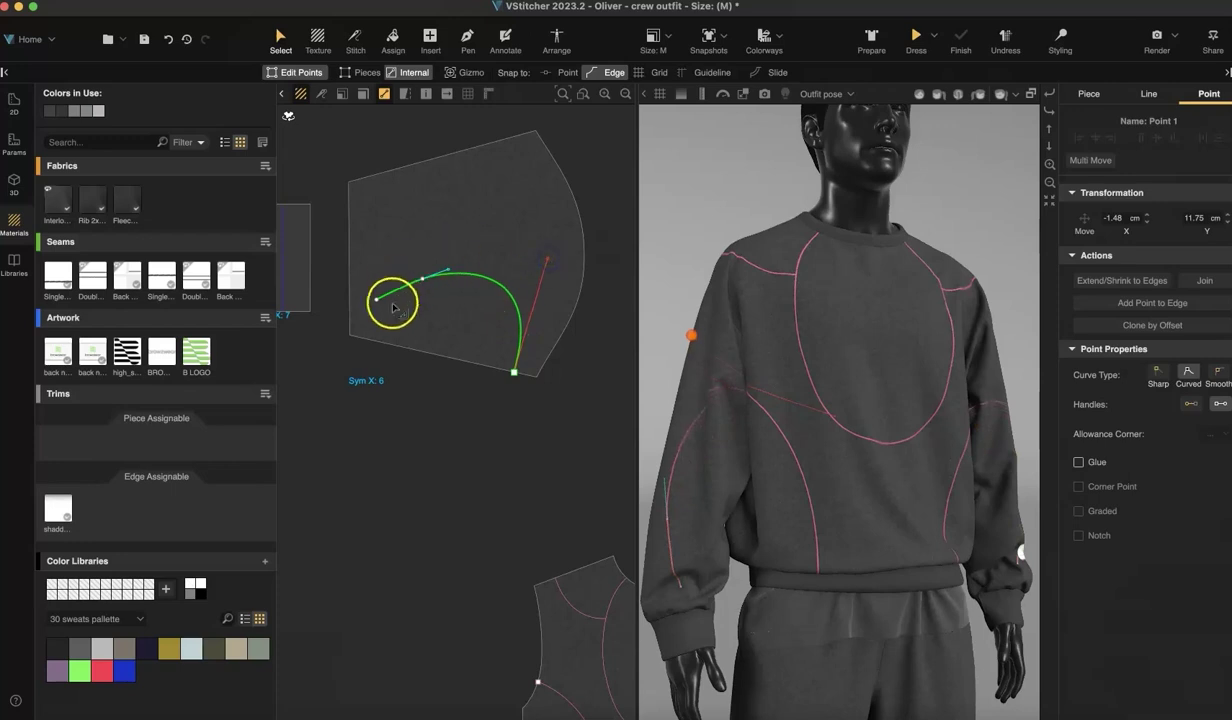
pyautogui.moveTo(376, 302); pyautogui.dragTo(351, 310)
pyautogui.click(467, 286)
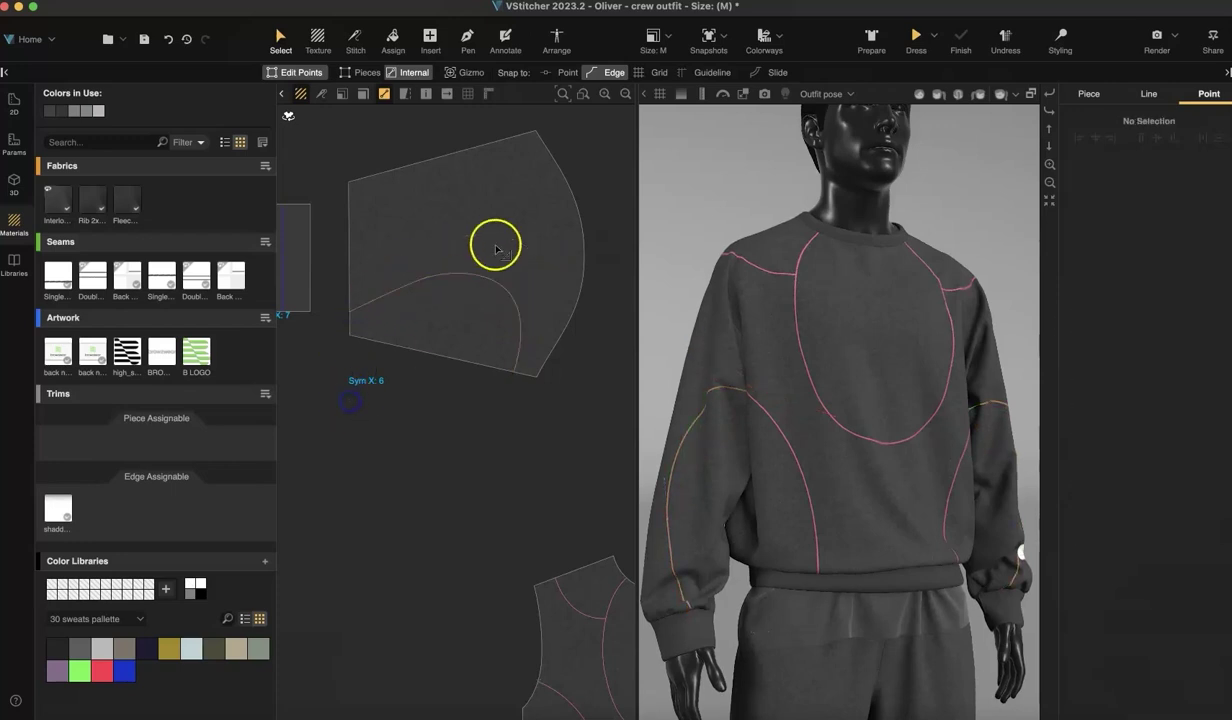
# Move the bottom point of the front U-shaped line about 3.9 cm down along the centre line
pyautogui.scroll(-5, 457, 410)
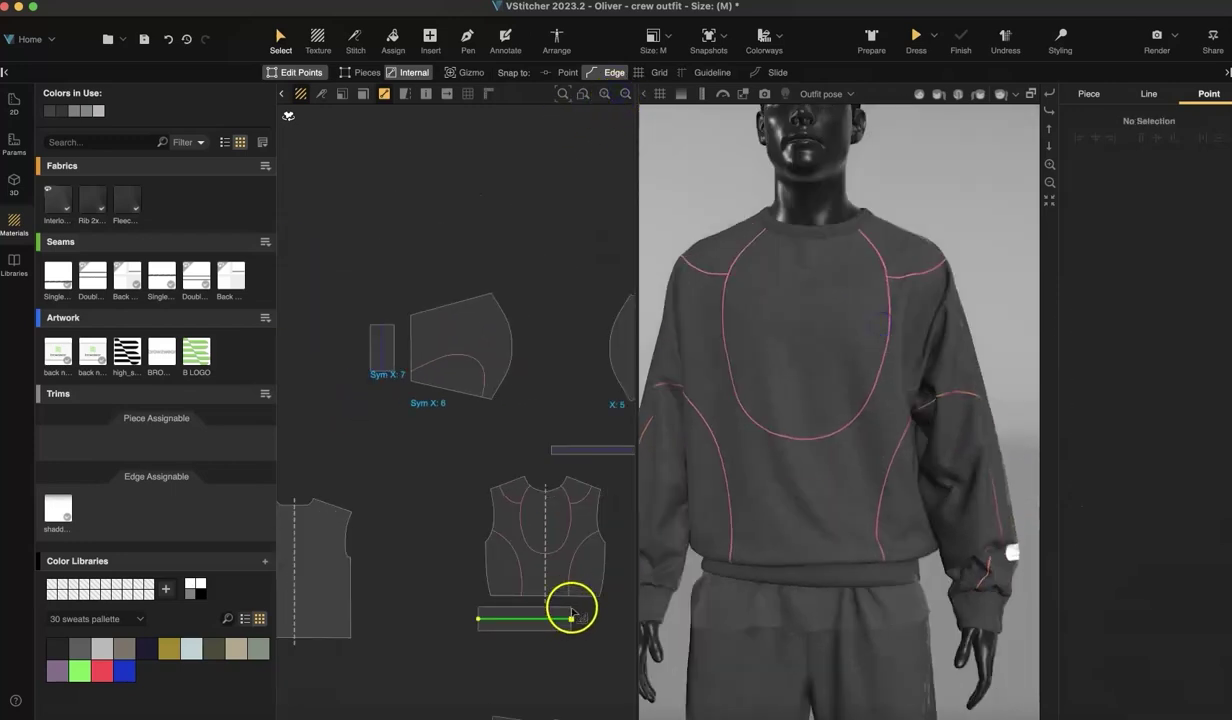
pyautogui.scroll(10, 572, 560)
pyautogui.click(386, 367)
pyautogui.moveTo(390, 372); pyautogui.dragTo(392, 417)
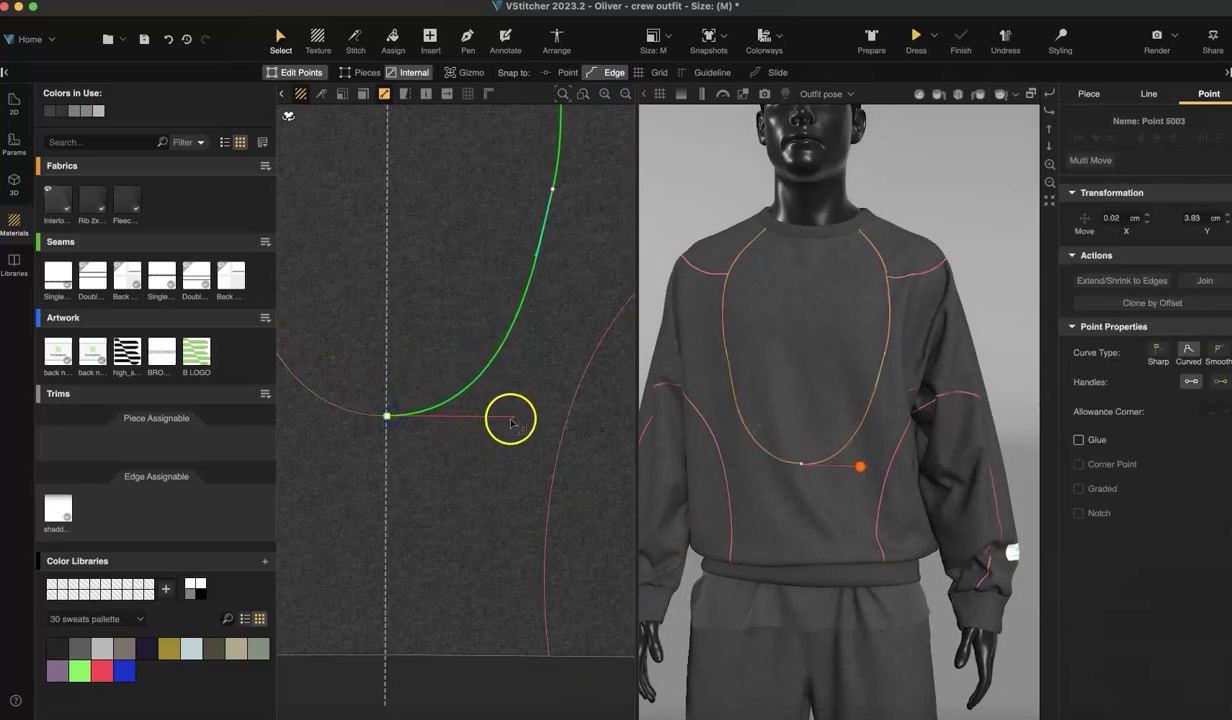
pyautogui.click(625, 94)
pyautogui.click(625, 94)
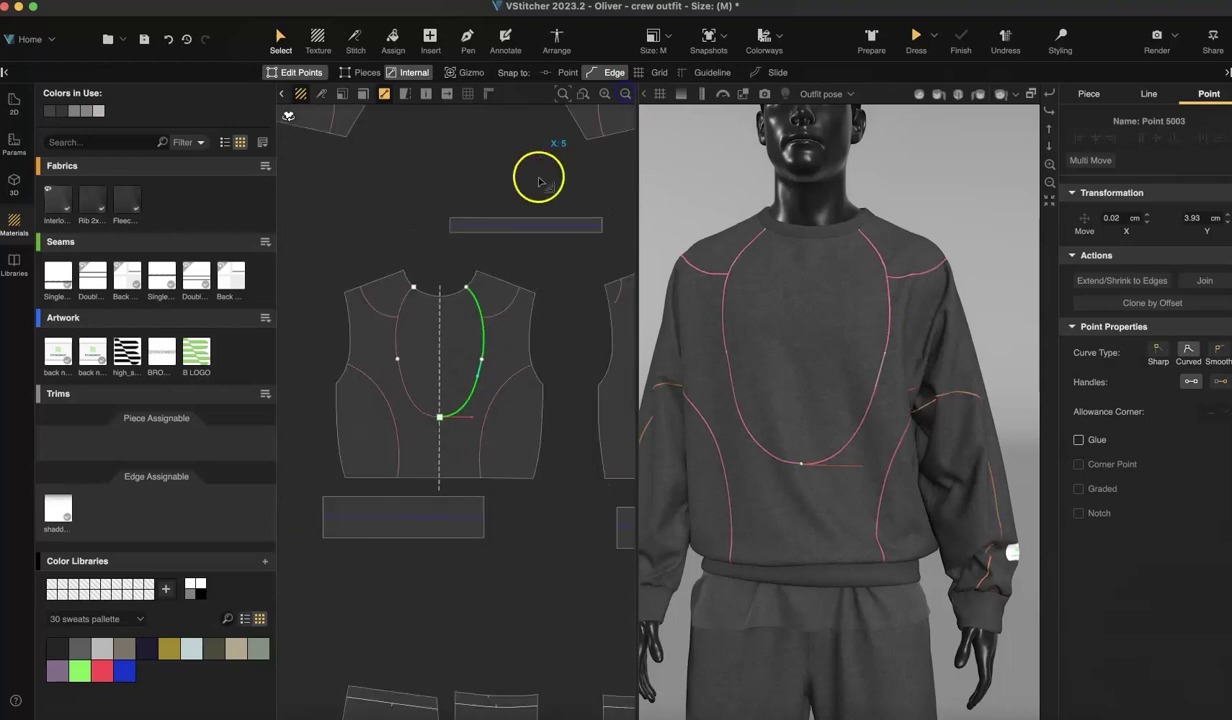
pyautogui.click(398, 220)
# Adjust the upper end point of the back piece's short shoulder curve at the shoulder edge
pyautogui.click(626, 94)
pyautogui.click(626, 94)
pyautogui.moveTo(568, 350); pyautogui.dragTo(475, 348, button='middle')
pyautogui.scroll(8, 473, 358)
pyautogui.scroll(1, 473, 358)
pyautogui.moveTo(435, 269); pyautogui.dragTo(418, 281)
pyautogui.click(388, 322)
pyautogui.scroll(-6, 385, 332)
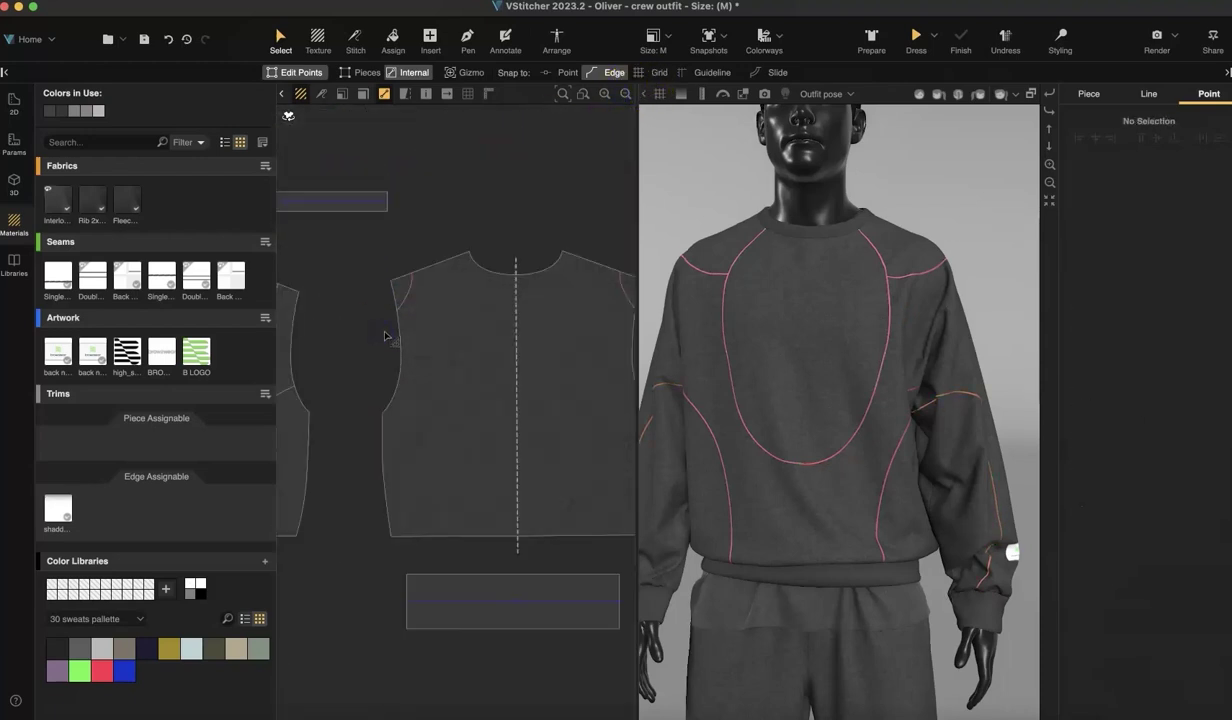
# Set the stitch type of all ten curved internal lines on the body and sleeve pieces to Open Seam with Cut Mark enabled
pyautogui.scroll(-5, 385, 334)
pyautogui.scroll(2, 505, 385)
pyautogui.moveTo(466, 388); pyautogui.dragTo(397, 354)
pyautogui.click(302, 74)
pyautogui.moveTo(428, 278); pyautogui.dragTo(397, 315, button='middle')
pyautogui.moveTo(609, 451); pyautogui.dragTo(629, 446)
pyautogui.click(454, 406)
pyautogui.moveTo(352, 314); pyautogui.dragTo(642, 445)
pyautogui.click(503, 222)
pyautogui.keyDown('shift'); pyautogui.moveTo(521, 262); pyautogui.dragTo(535, 270); pyautogui.keyUp('shift')
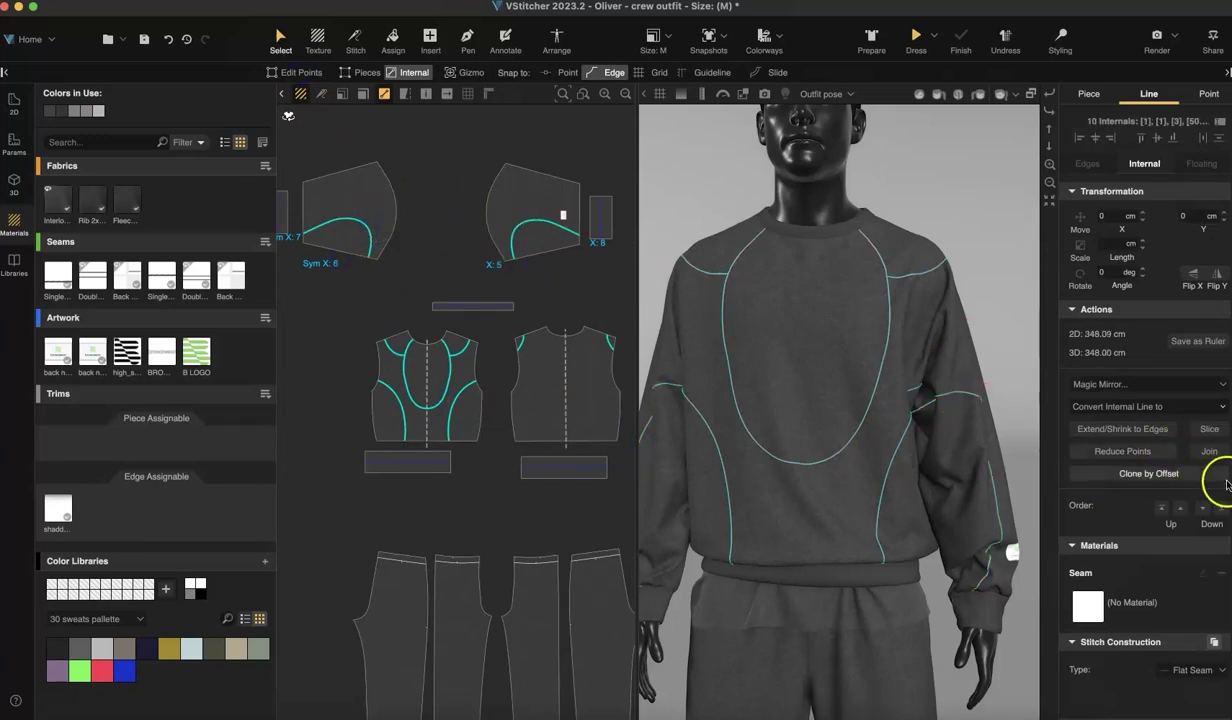
pyautogui.click(1190, 670)
pyautogui.click(1186, 662)
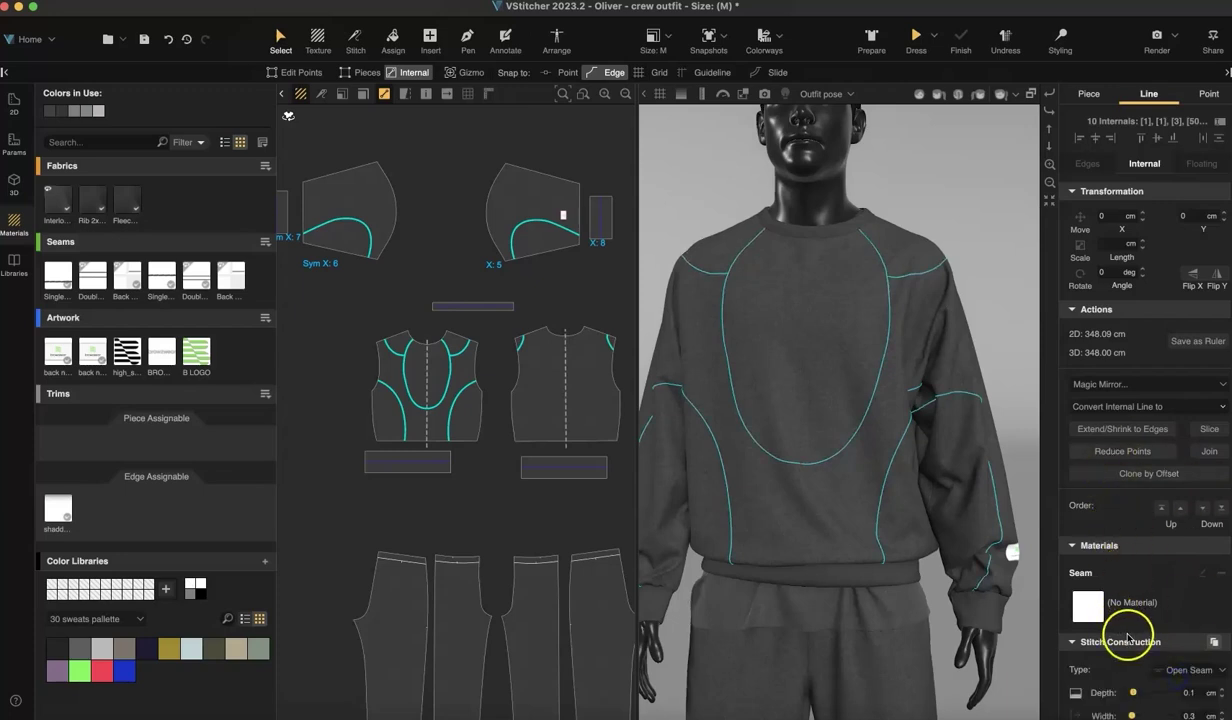
pyautogui.scroll(-5, 1127, 637)
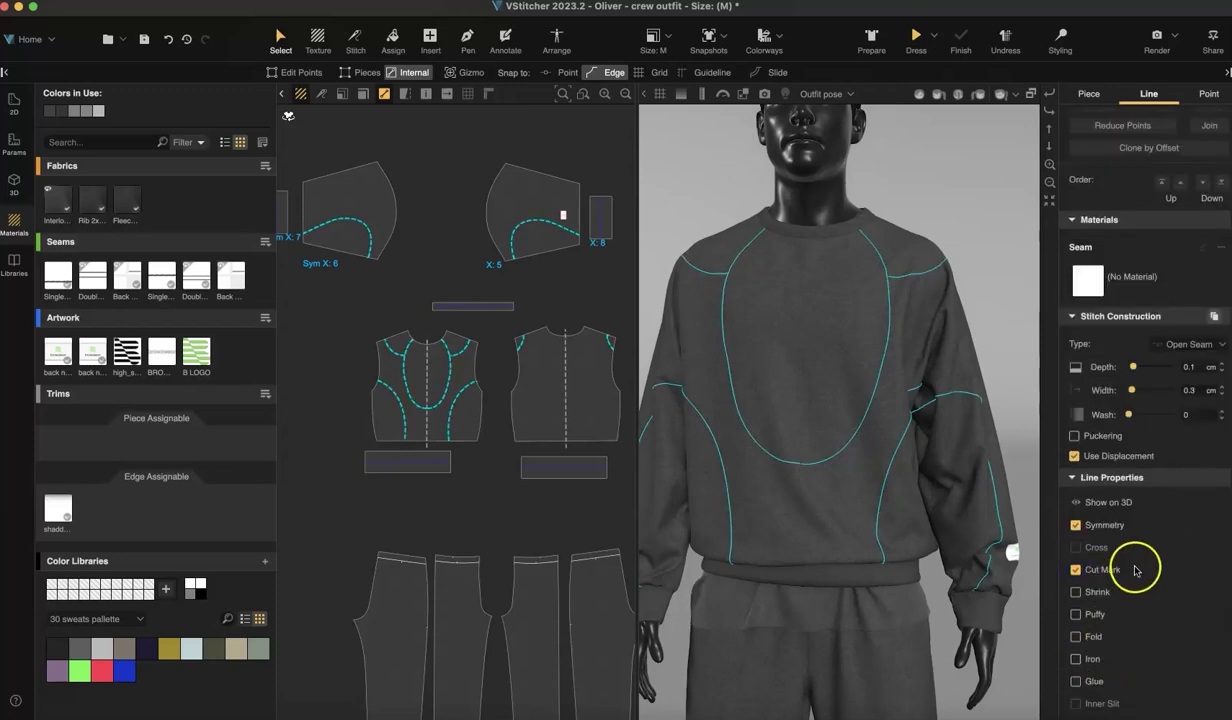
pyautogui.click(318, 482)
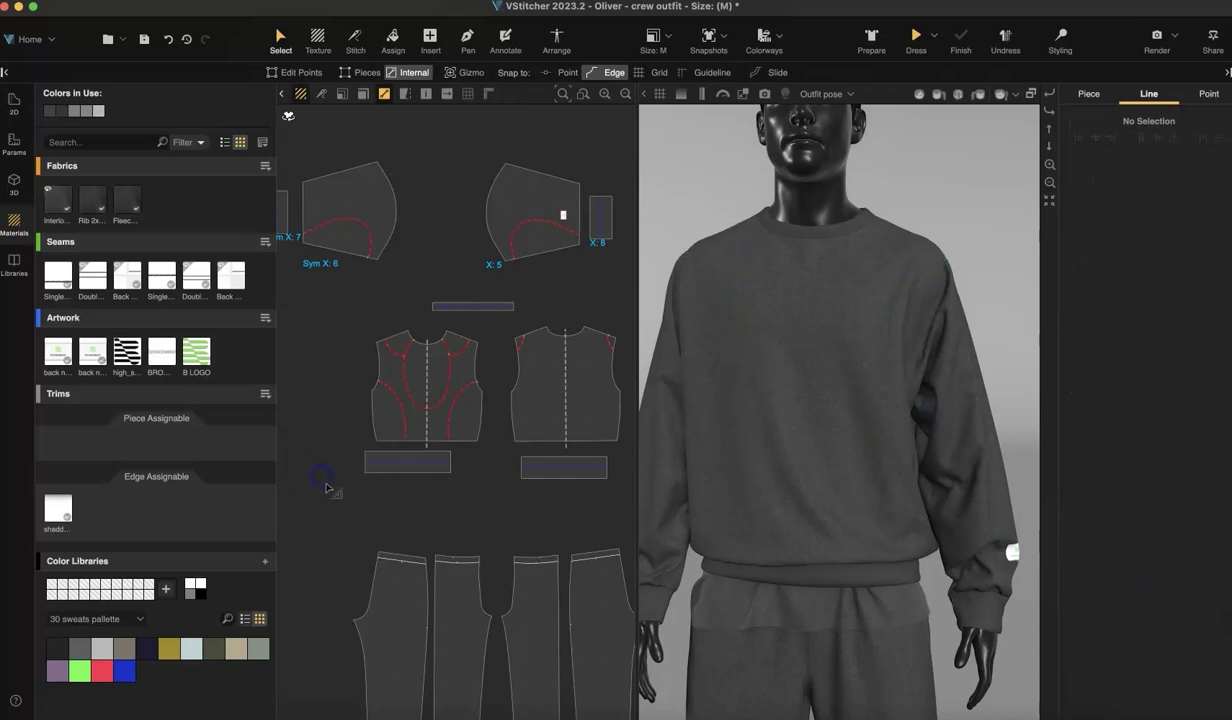
# Apply the sage palette color to the front's central oval panel and the taupe color to a front shoulder panel
pyautogui.moveTo(258, 648); pyautogui.dragTo(428, 370)
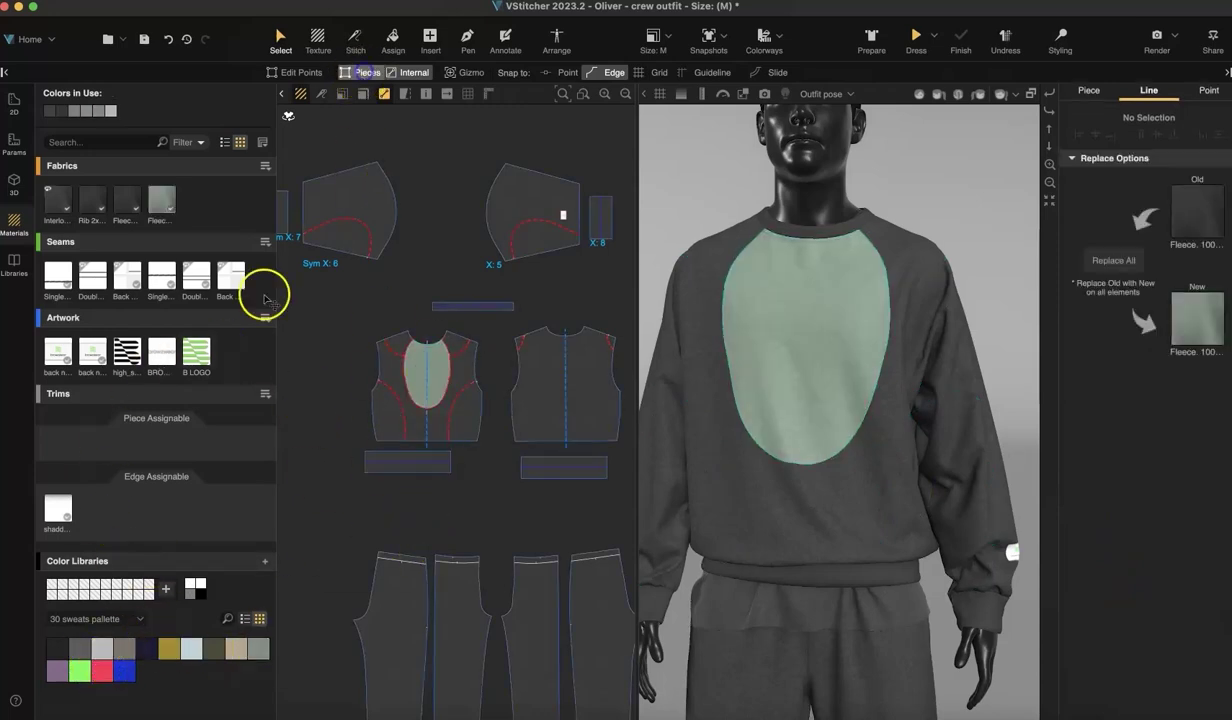
pyautogui.moveTo(122, 652); pyautogui.dragTo(393, 346)
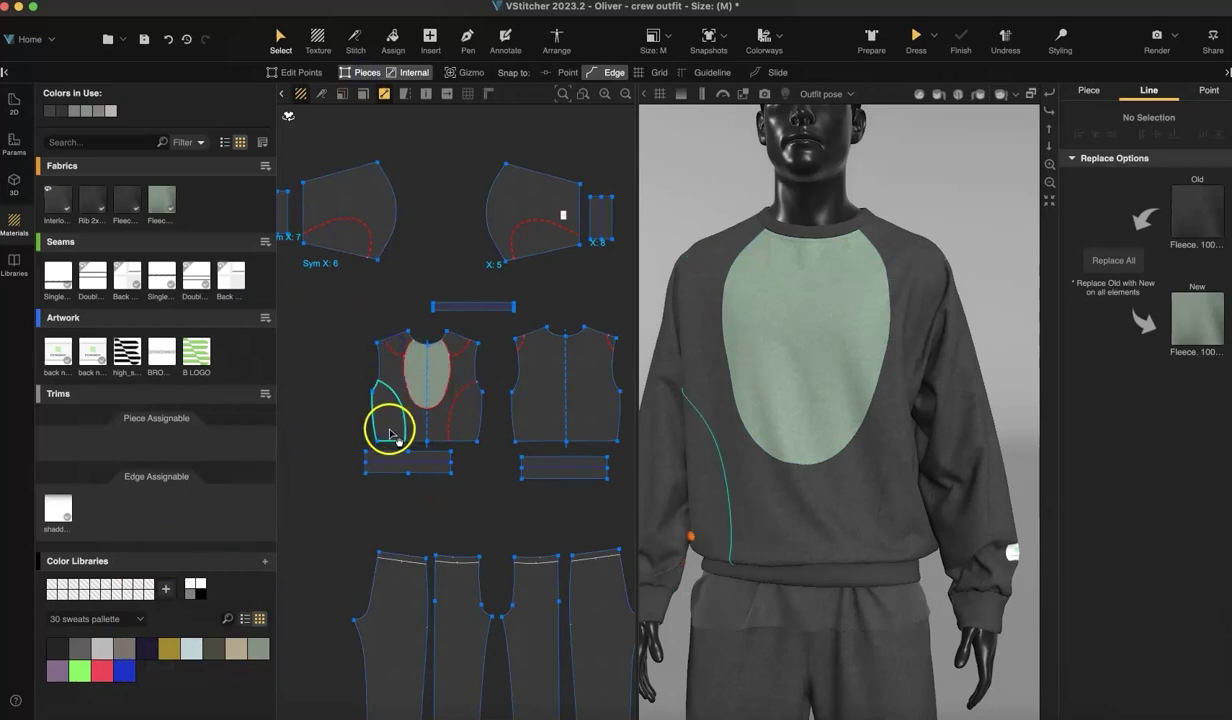
pyautogui.moveTo(125, 651); pyautogui.dragTo(400, 337)
# Assign the taupe fleece to both front shoulder panels and the back body piece
pyautogui.click(393, 44)
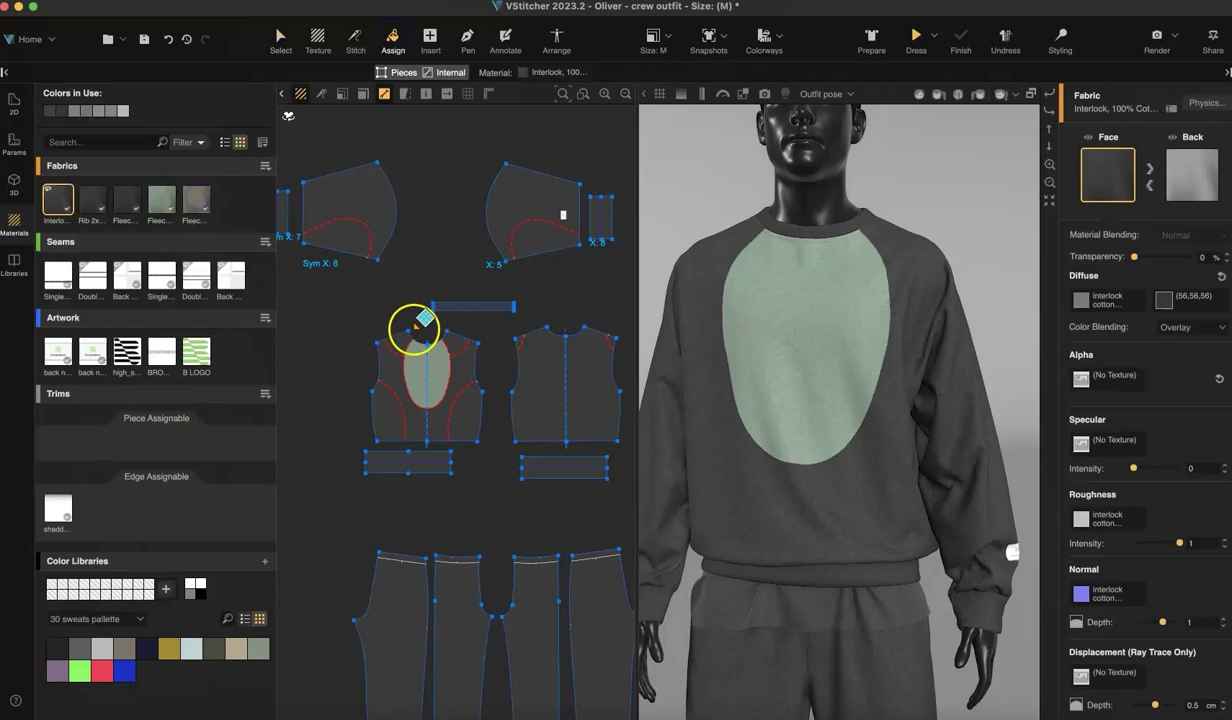
pyautogui.click(402, 339)
pyautogui.click(196, 200)
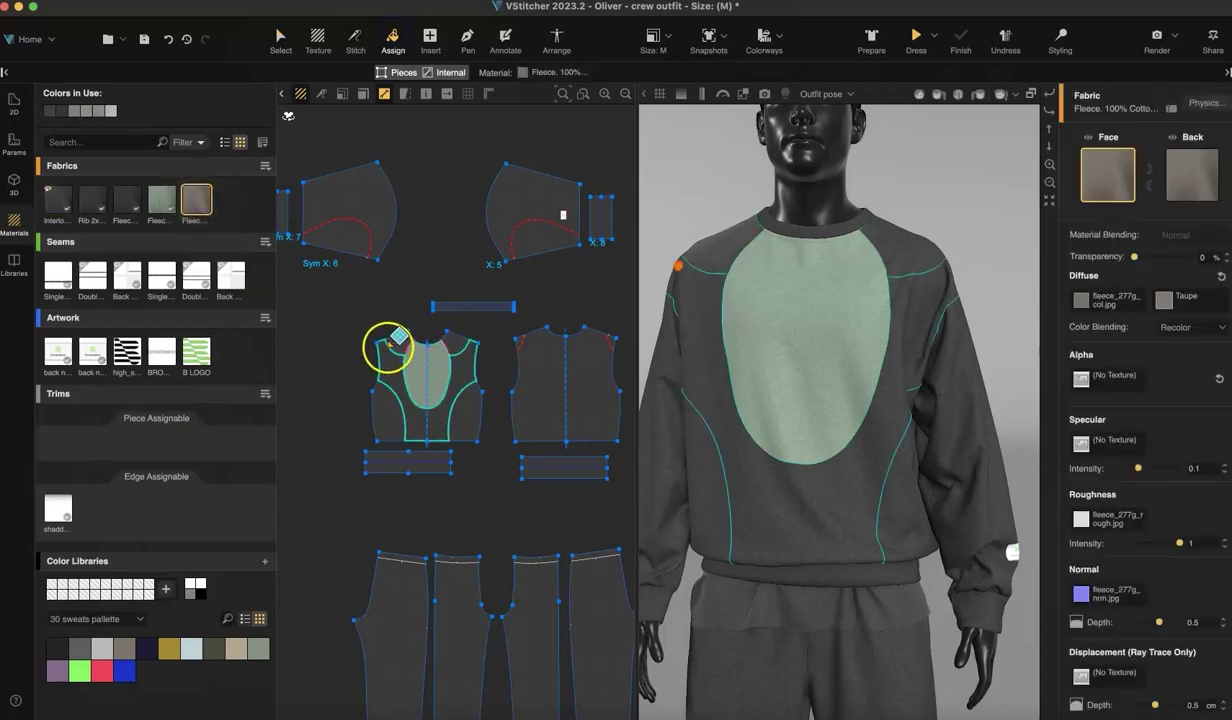
pyautogui.click(399, 344)
pyautogui.click(462, 342)
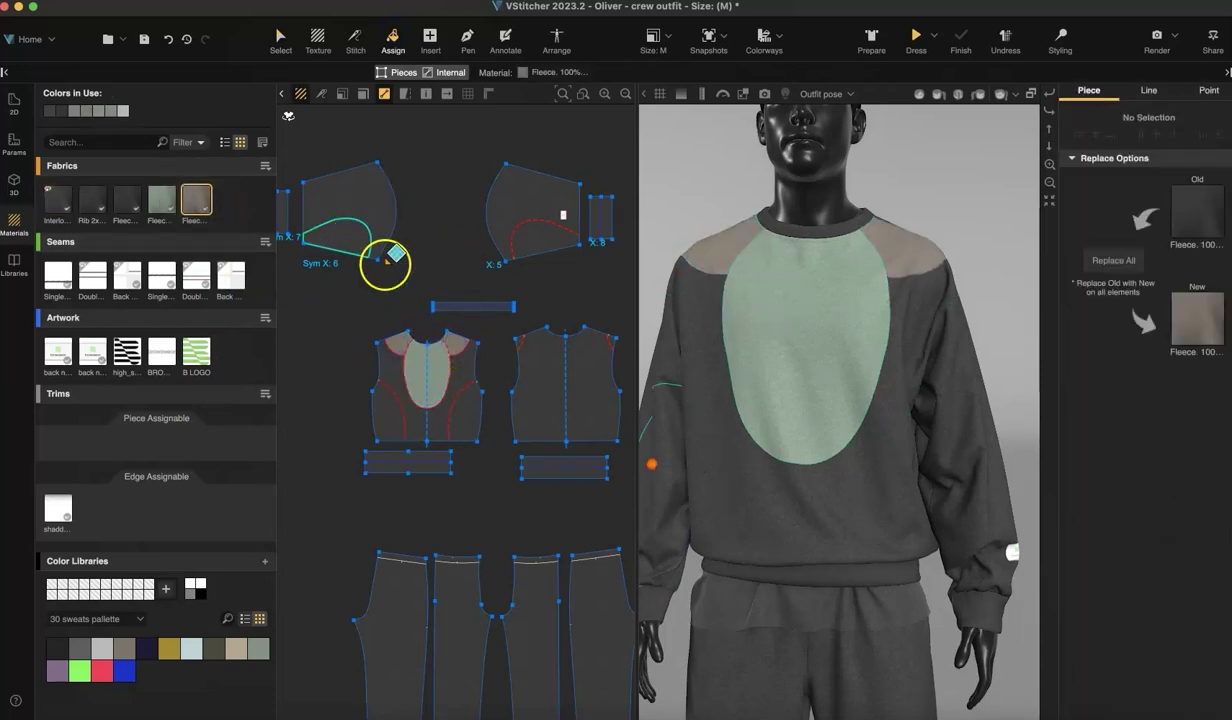
pyautogui.click(562, 369)
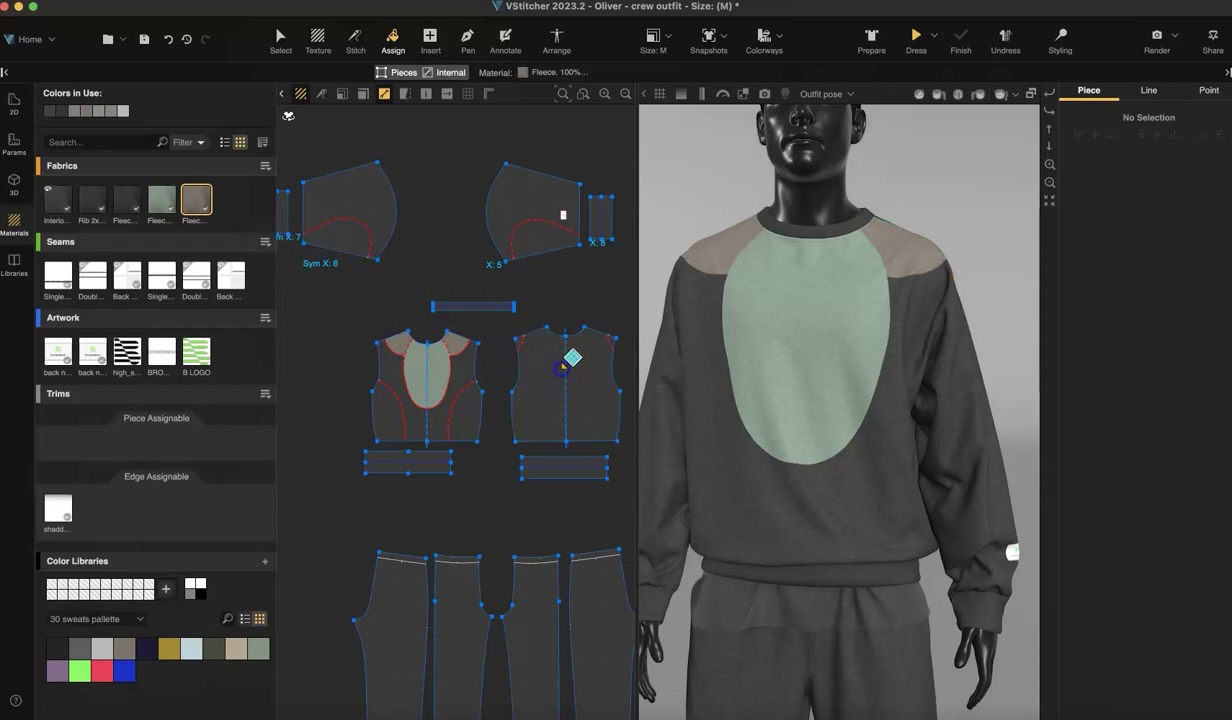
# Assign the sage fleece to both front side panels and the curved sleeve panels
pyautogui.click(161, 199)
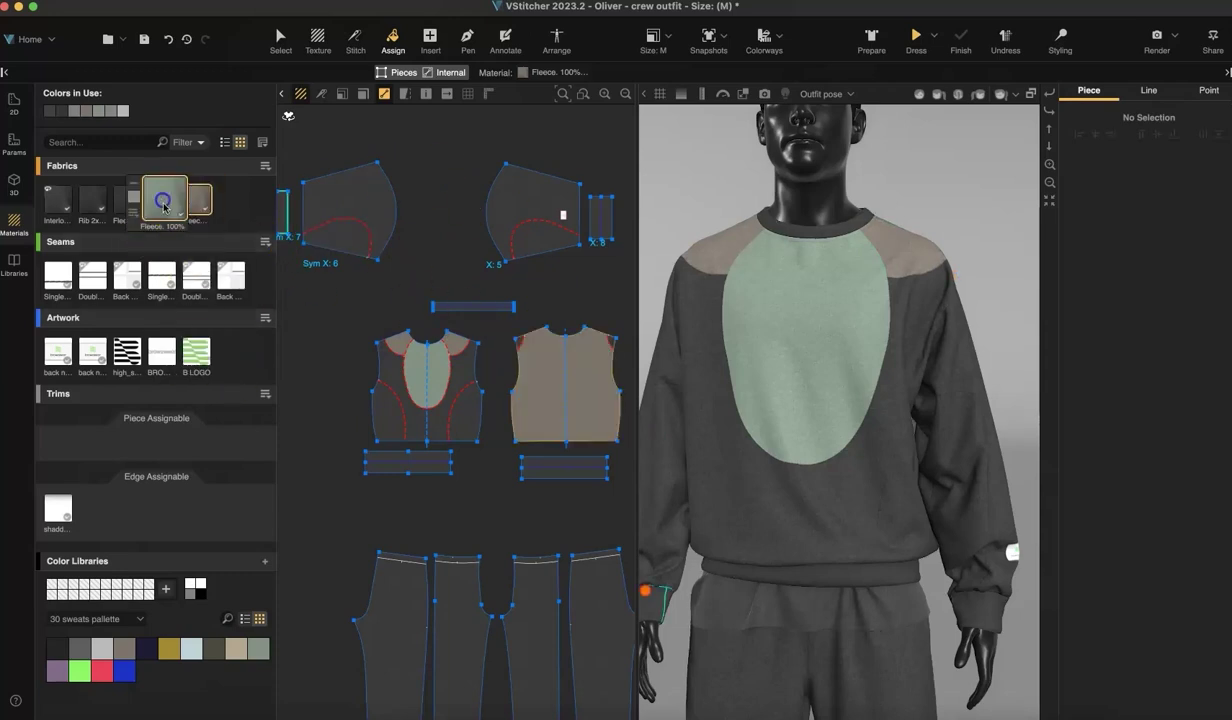
pyautogui.click(389, 418)
pyautogui.click(465, 420)
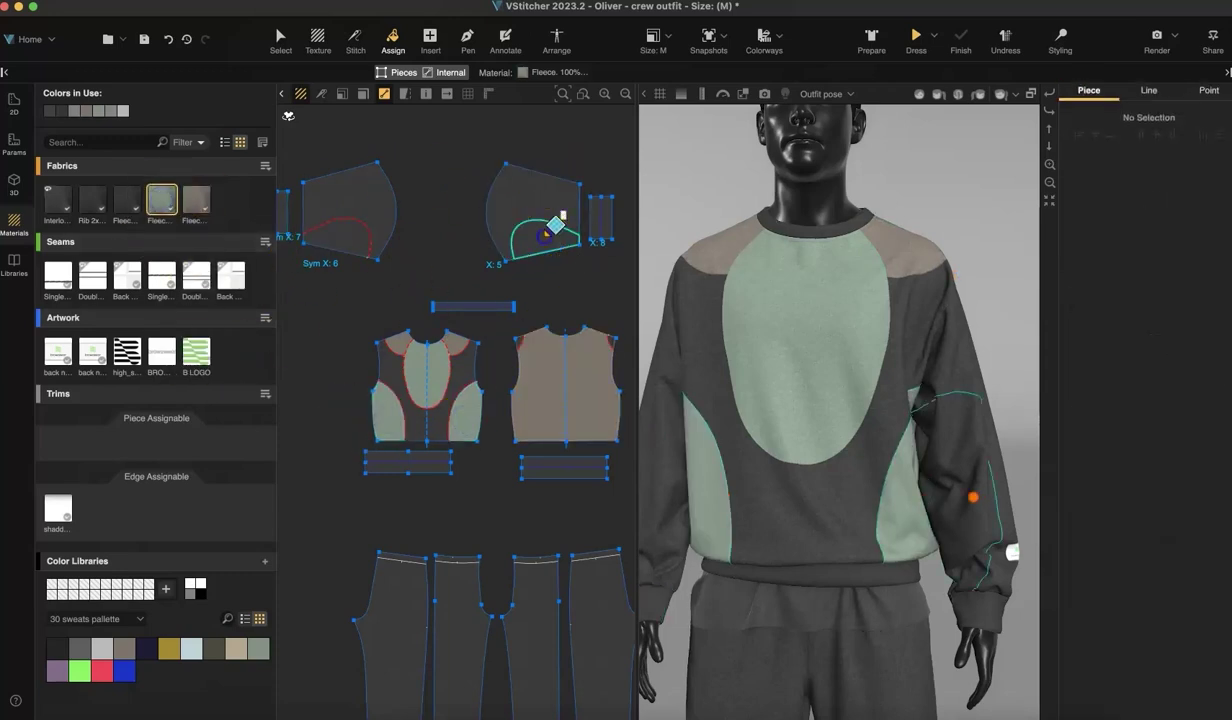
pyautogui.click(544, 237)
pyautogui.click(281, 40)
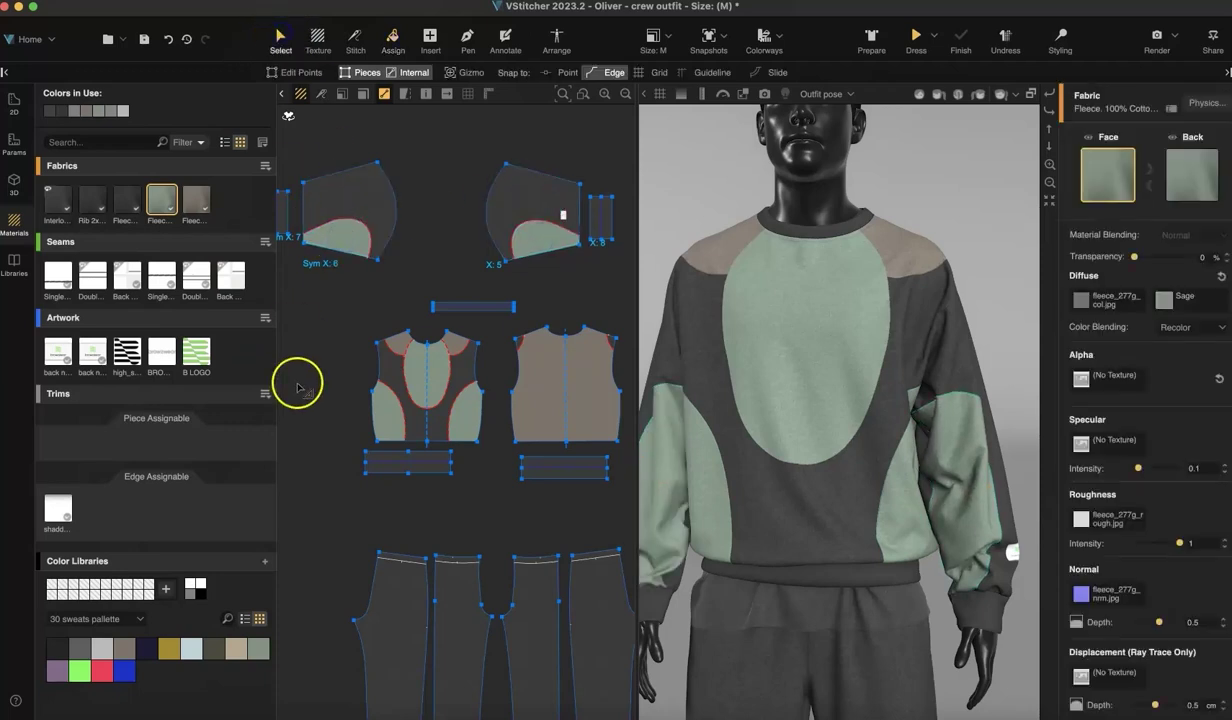
# Place the white Browzwear logo artwork on the sweatshirt front's central oval panel
pyautogui.click(323, 437)
pyautogui.scroll(-2, 330, 470)
pyautogui.moveTo(830, 425); pyautogui.dragTo(849, 424)
pyautogui.moveTo(163, 352); pyautogui.dragTo(422, 355)
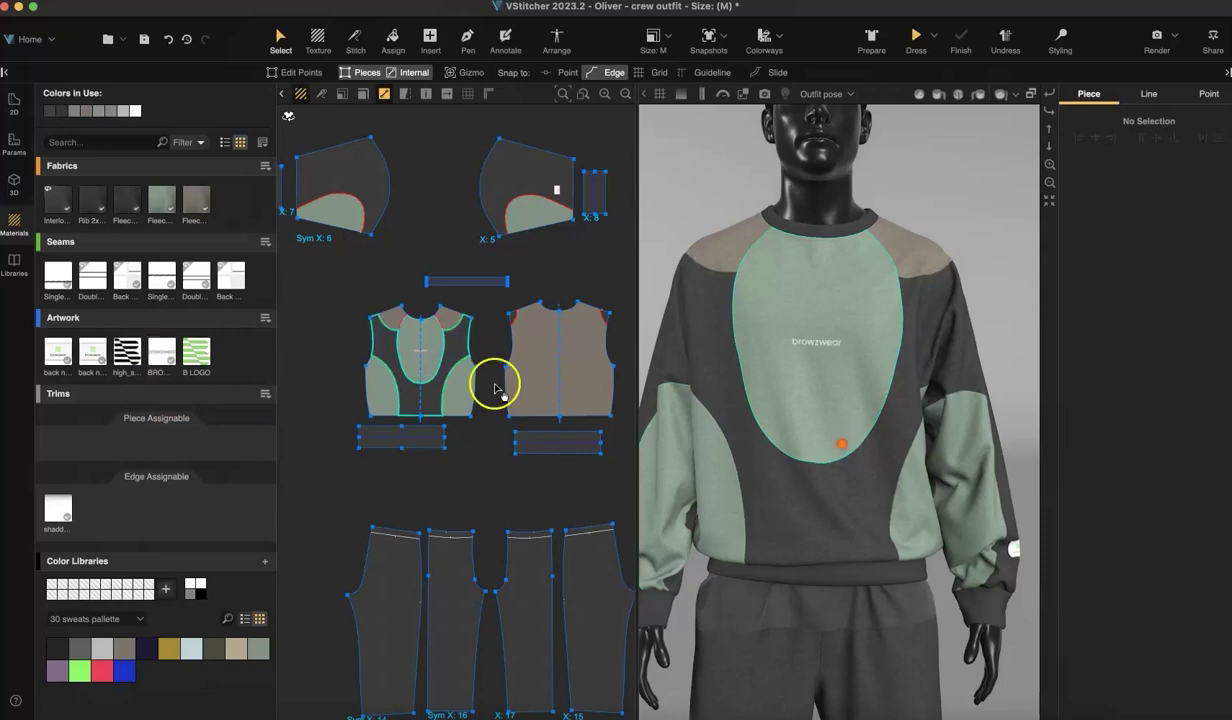
# Draw a symmetric curved internal line about 69 cm long on the pant piece, from the waist edge to the side edge
pyautogui.click(1050, 182)
pyautogui.moveTo(963, 484); pyautogui.dragTo(949, 328, button='middle')
pyautogui.moveTo(949, 328); pyautogui.dragTo(971, 334, button='right')
pyautogui.click(468, 45)
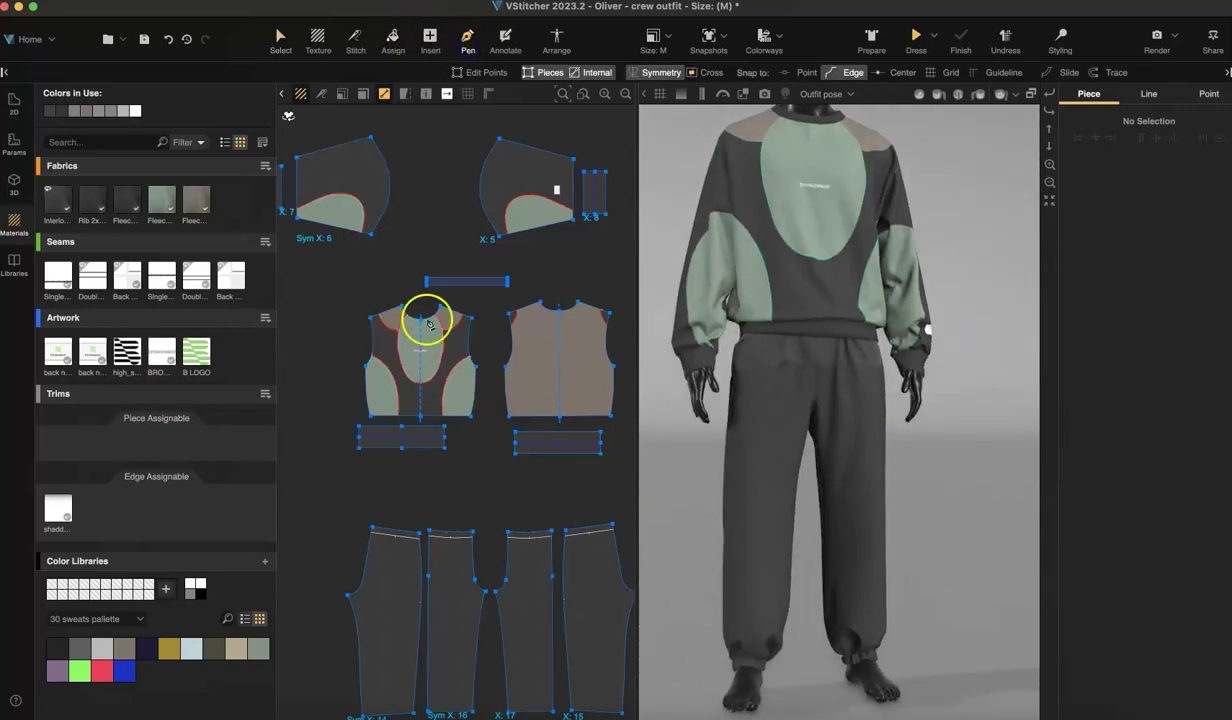
pyautogui.scroll(-5, 428, 310)
pyautogui.scroll(5, 447, 382)
pyautogui.scroll(-4, 448, 366)
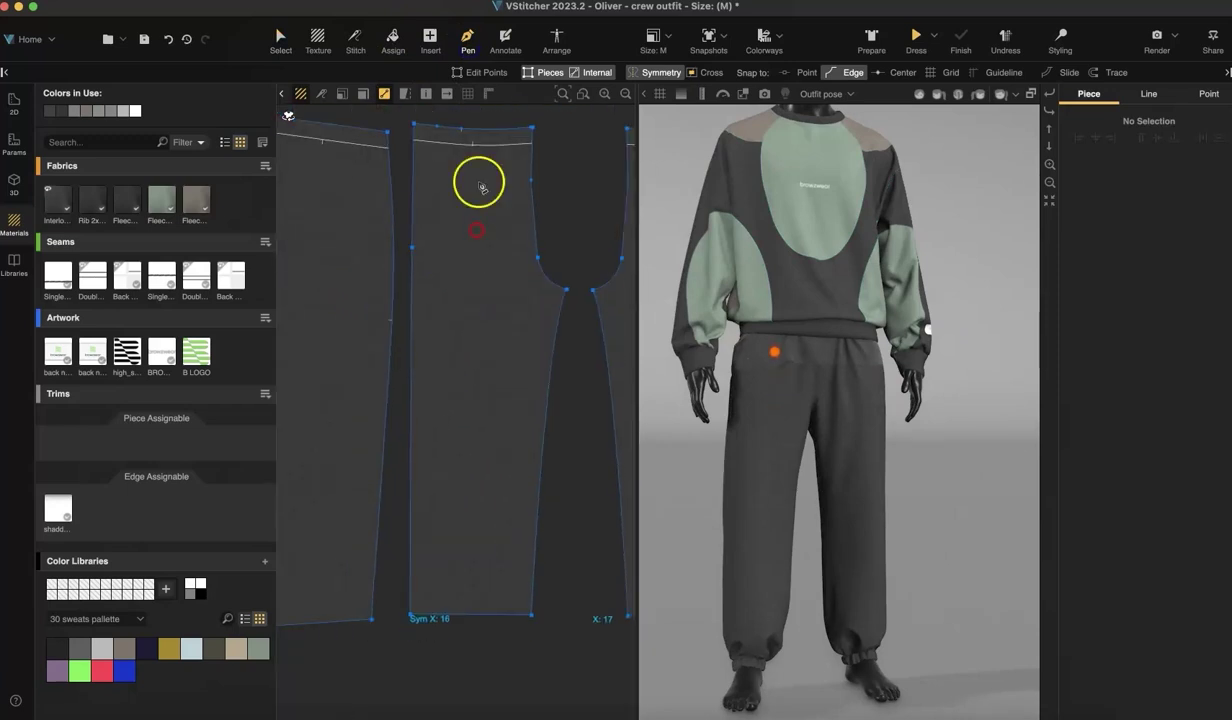
pyautogui.click(471, 131)
pyautogui.moveTo(481, 237); pyautogui.dragTo(481, 238)
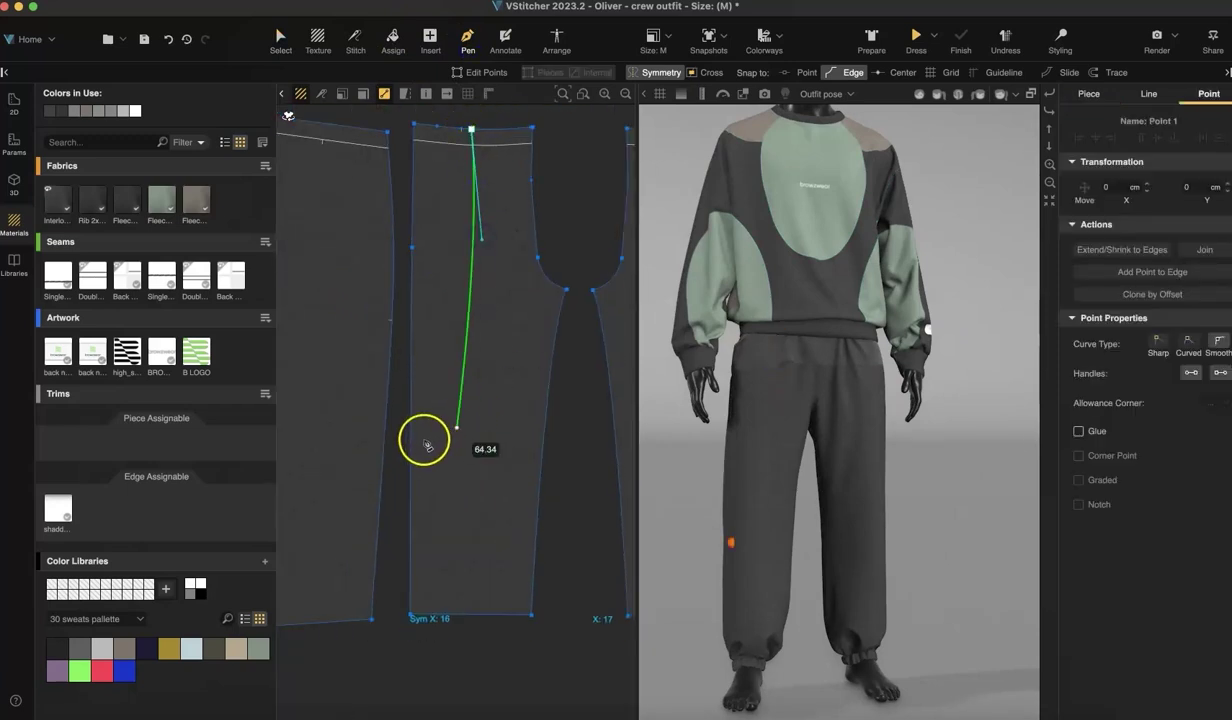
pyautogui.moveTo(410, 431); pyautogui.dragTo(350, 456)
pyautogui.click(380, 152)
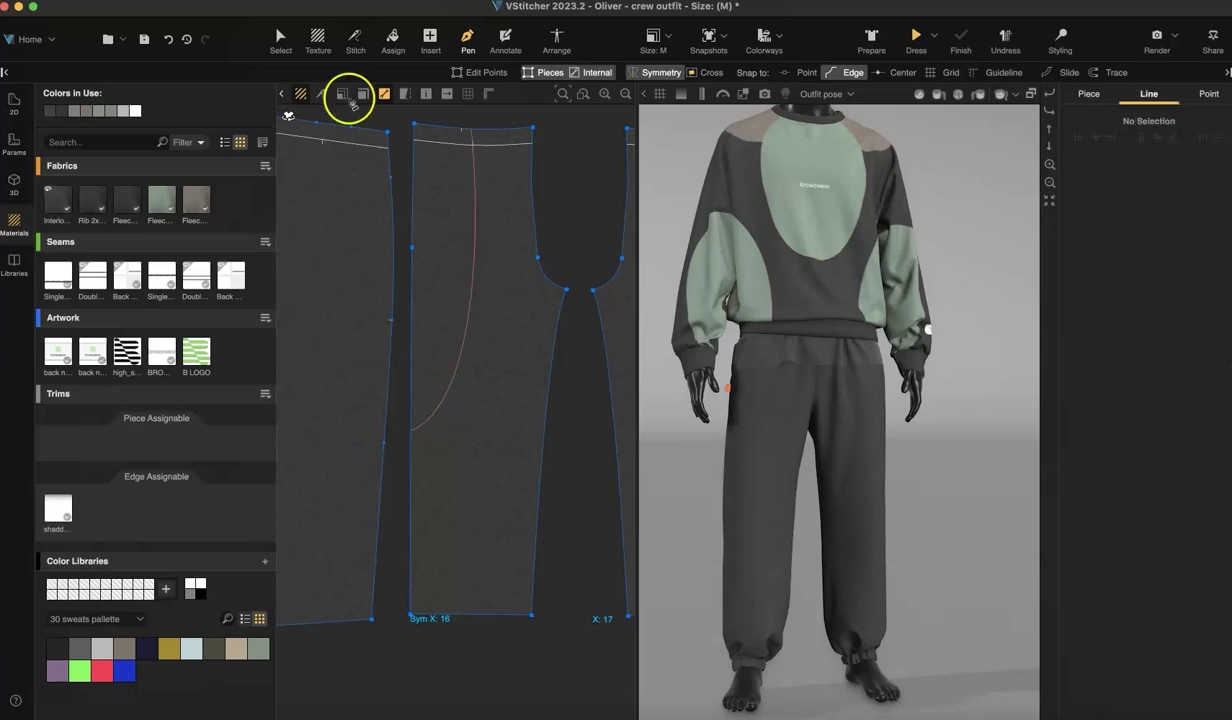
# Set the stitch type of the curved internal lines on both pant pieces to Open Seam with Cut Mark enabled
pyautogui.click(281, 39)
pyautogui.click(457, 366)
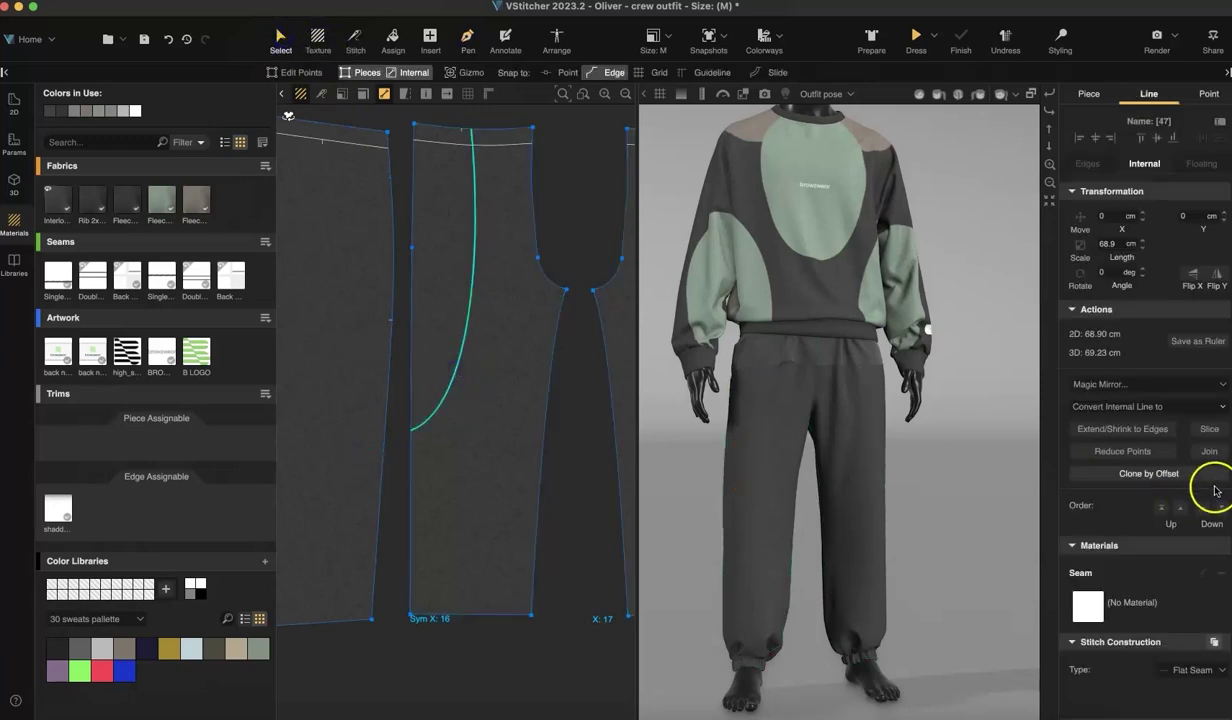
pyautogui.click(1182, 671)
pyautogui.scroll(-5, 1170, 600)
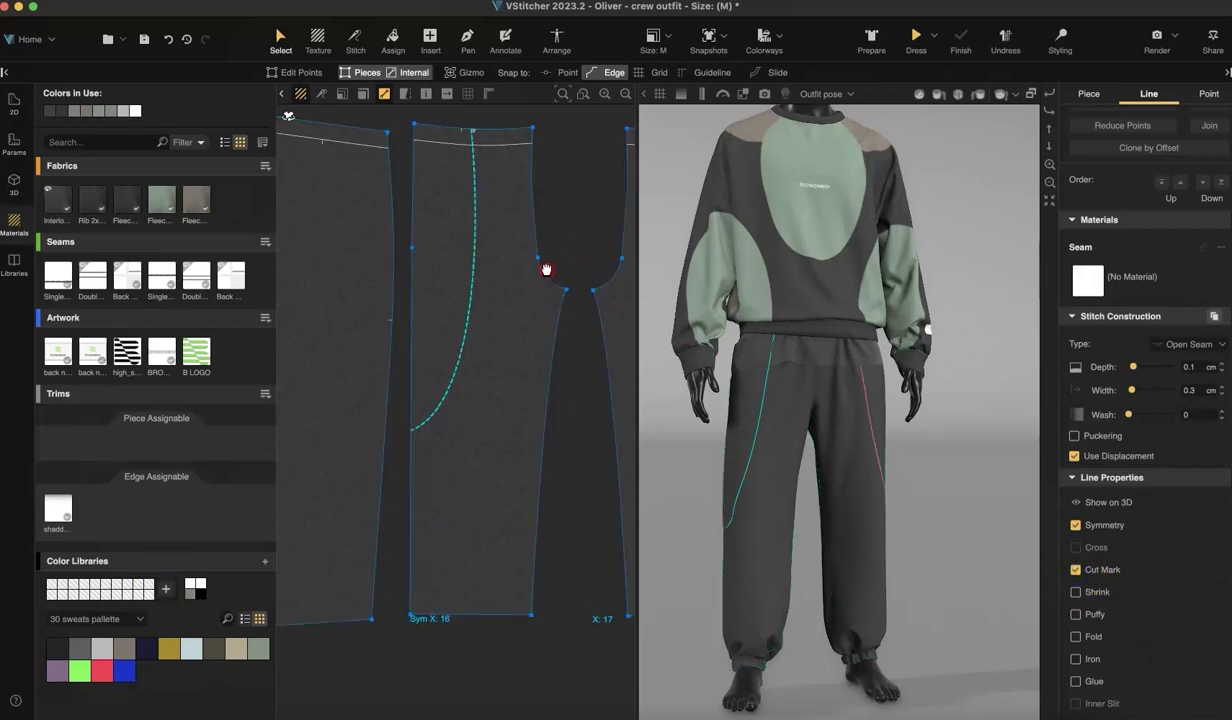
pyautogui.hscroll(-5, 540, 290)
pyautogui.click(500, 341)
pyautogui.click(1188, 425)
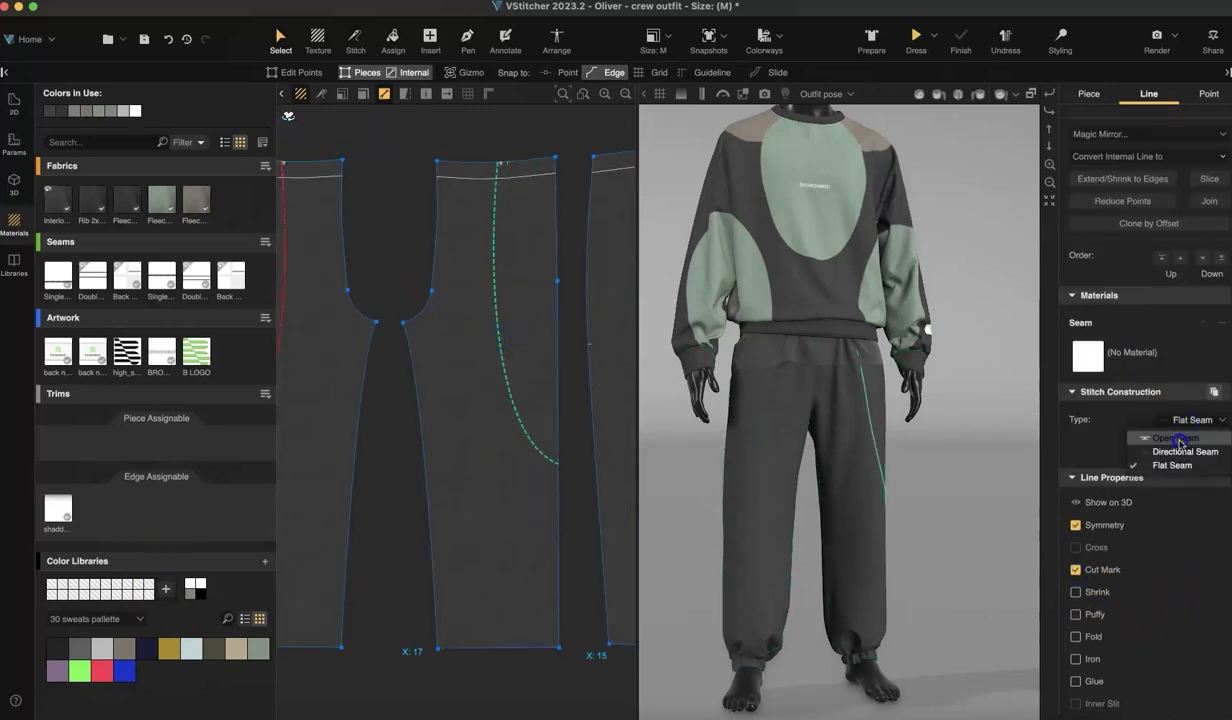
pyautogui.click(1108, 442)
pyautogui.click(376, 154)
# Assign the taupe fleece to the curved side panels of both pant pieces
pyautogui.click(197, 198)
pyautogui.click(400, 60)
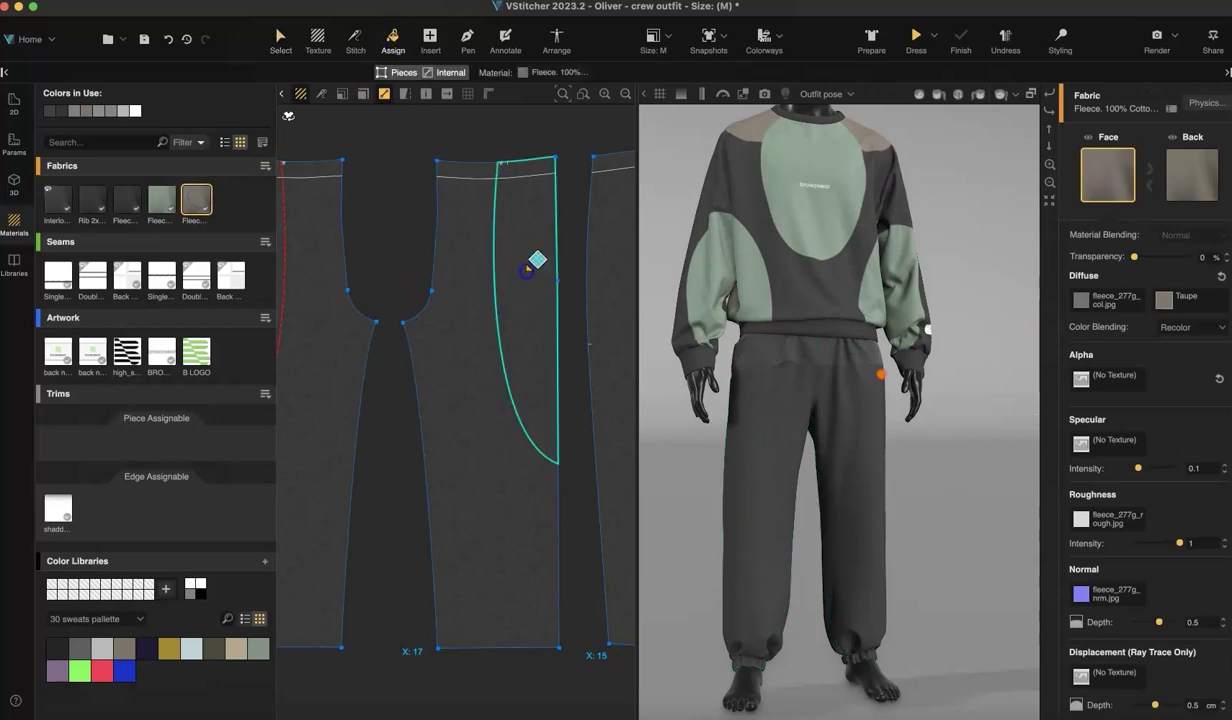
pyautogui.click(525, 272)
pyautogui.click(279, 240)
pyautogui.click(279, 38)
pyautogui.click(1049, 200)
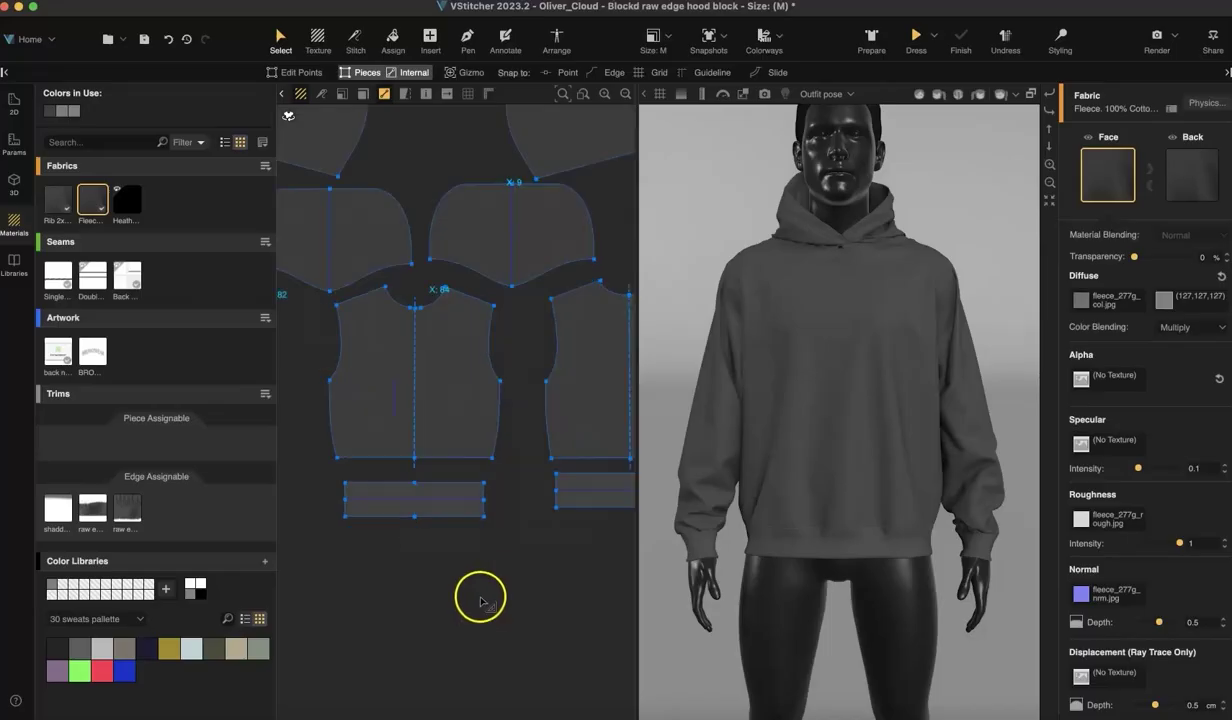
# Draw a symmetric, slightly curved internal line across the chest of the hoodie's front piece, stopping just short of the armhole and centre line
pyautogui.scroll(5, 432, 377)
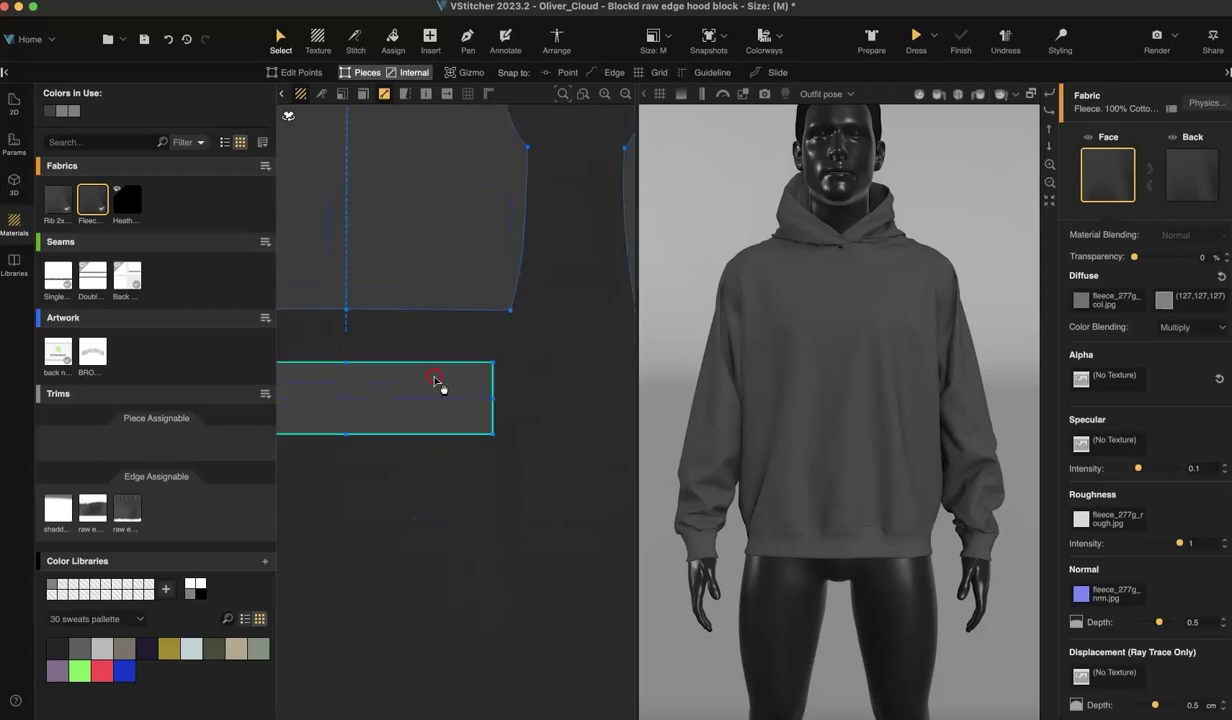
pyautogui.click(467, 42)
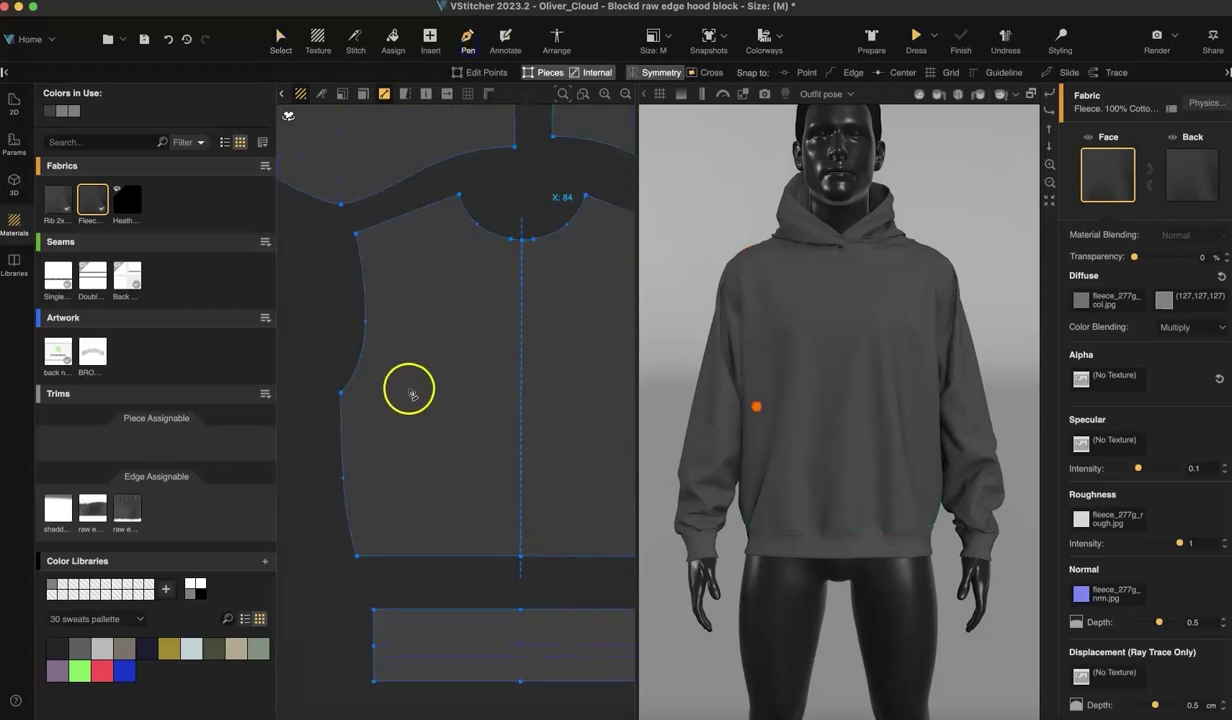
pyautogui.click(381, 333)
pyautogui.click(512, 308)
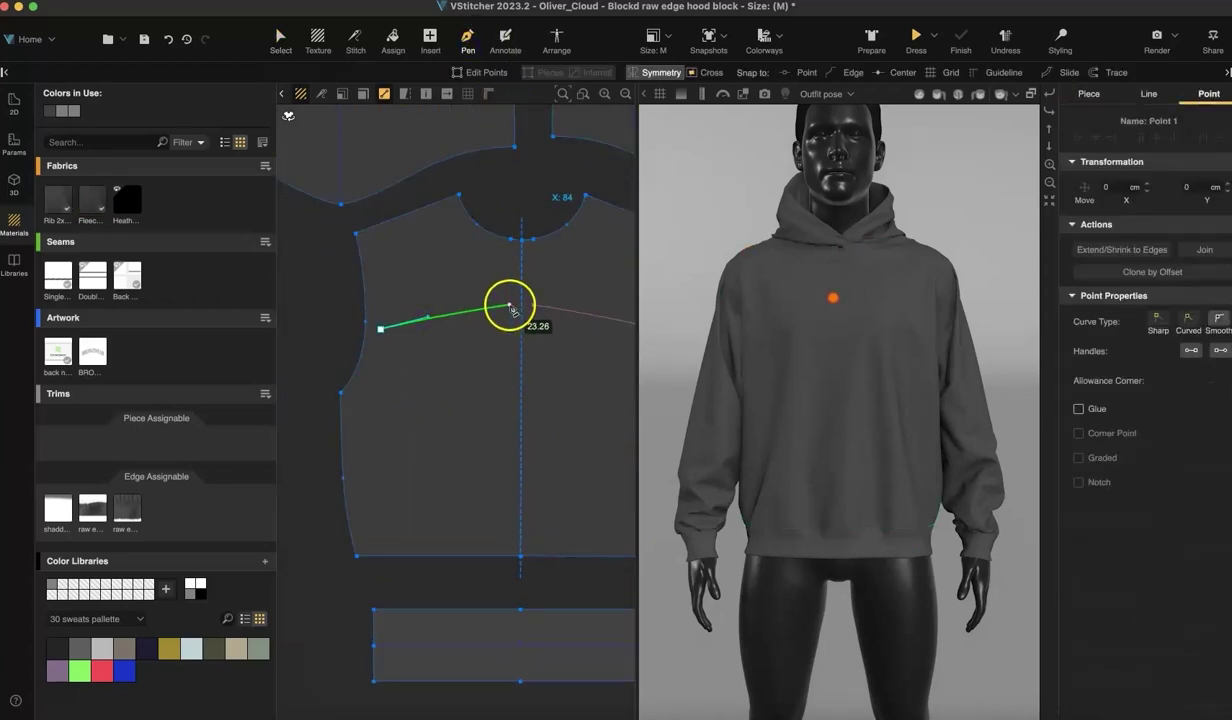
pyautogui.moveTo(512, 308); pyautogui.dragTo(555, 305)
pyautogui.press('Return')
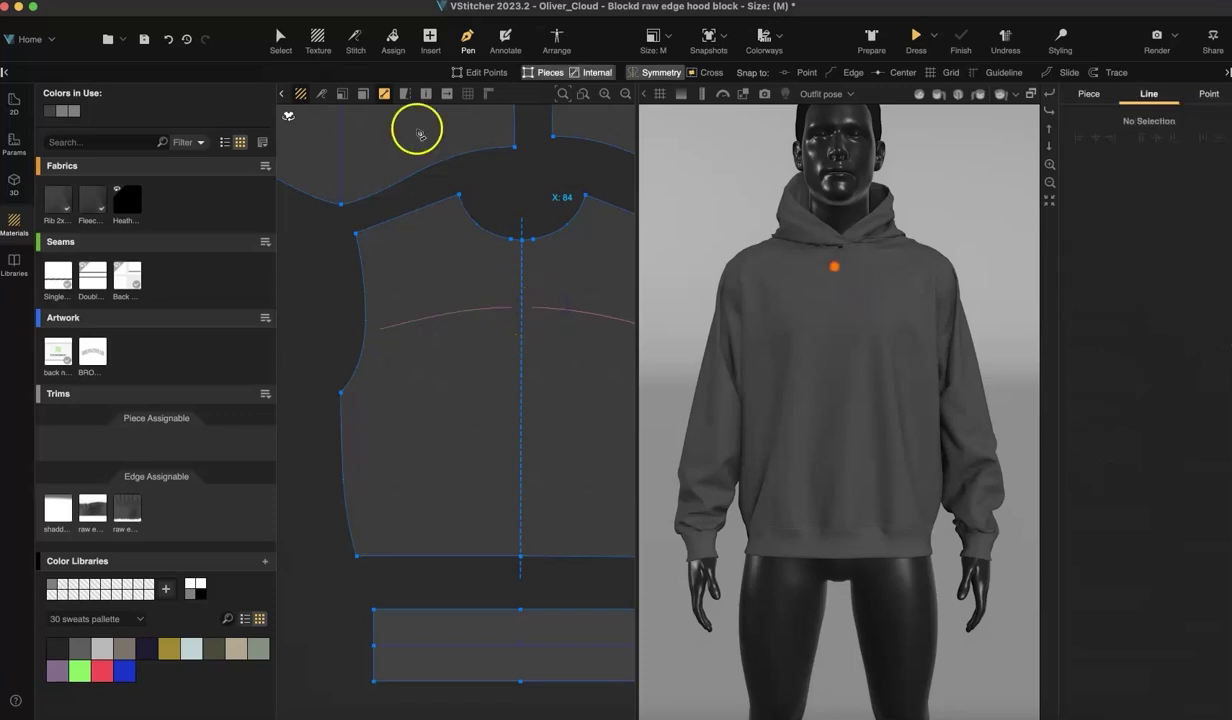
# Edit the chest line's points so that one end snaps to the centre line and the other to the armhole edge
pyautogui.click(281, 38)
pyautogui.click(605, 72)
pyautogui.click(310, 72)
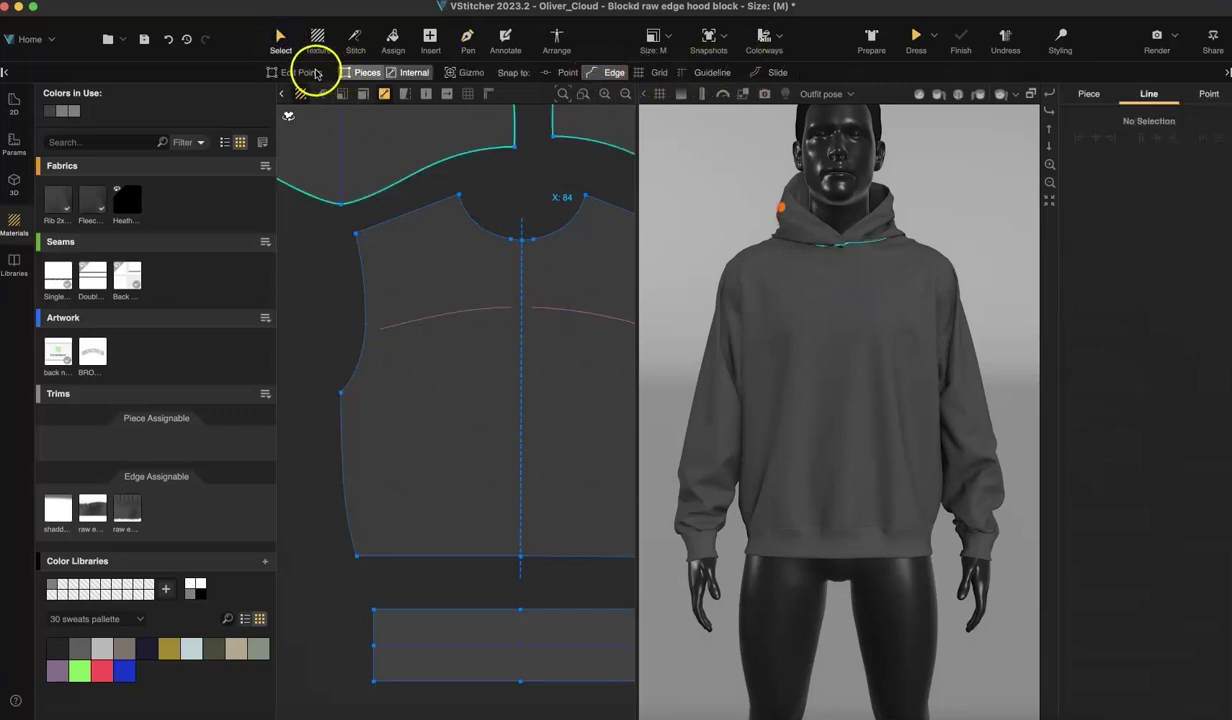
pyautogui.click(362, 72)
pyautogui.click(516, 309)
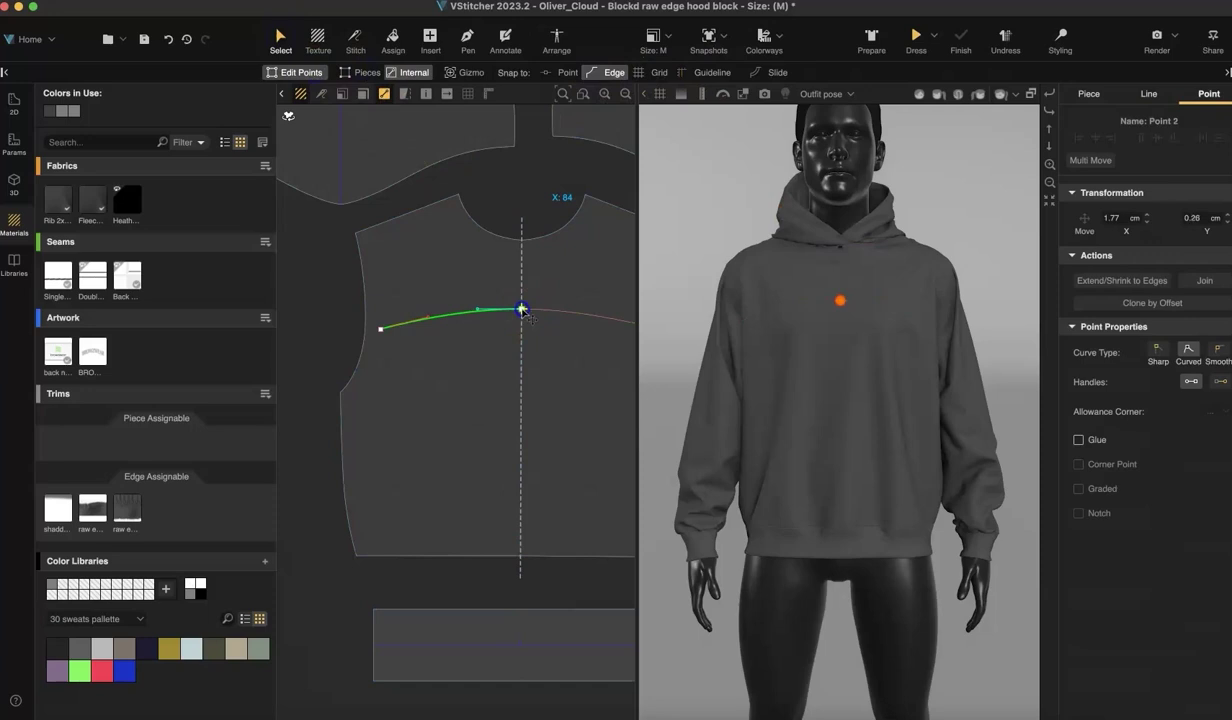
pyautogui.moveTo(383, 329); pyautogui.dragTo(366, 330)
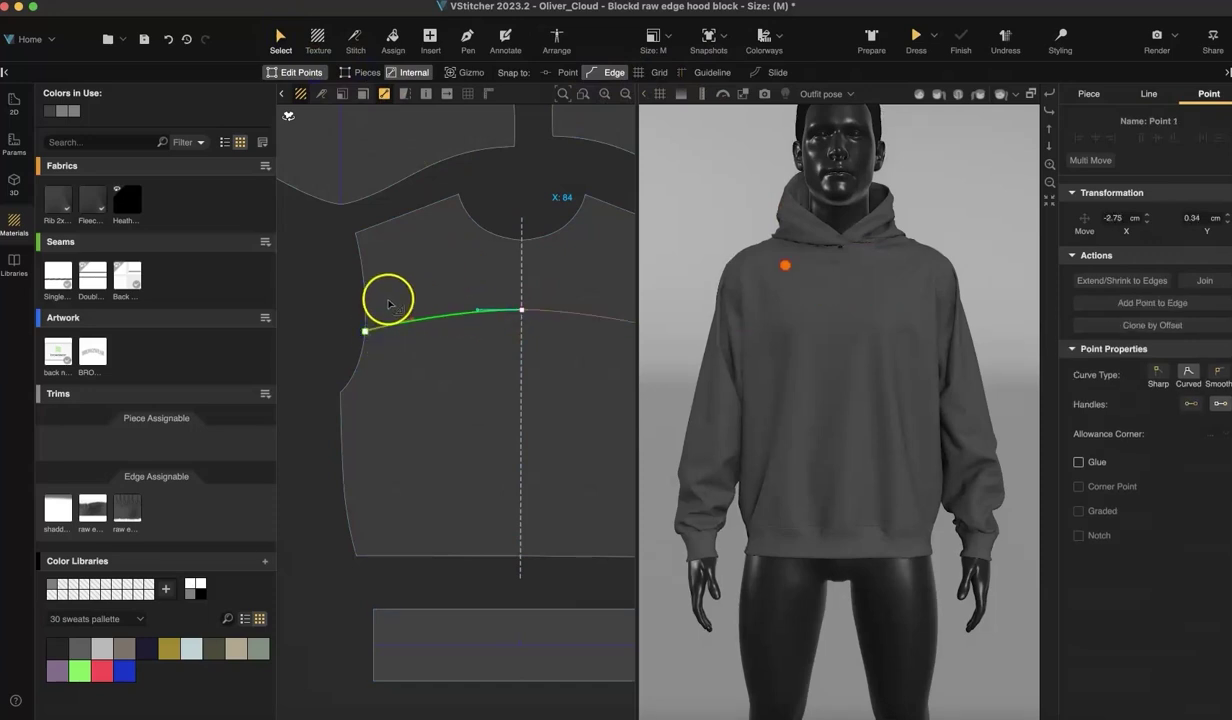
# Duplicate the curved chest line a short distance below the original
pyautogui.click(463, 321)
pyautogui.click(463, 323)
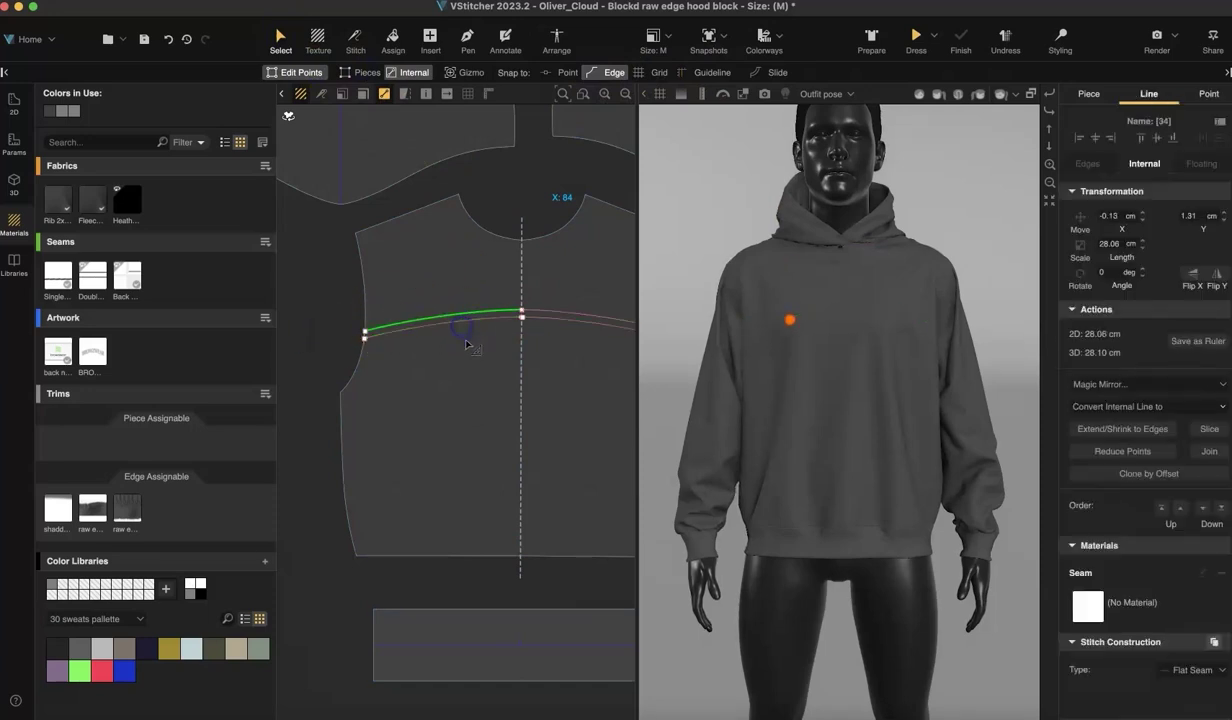
pyautogui.click(454, 370)
# Move the lower chest line's inner endpoint 0.13 cm sideways onto the centre line to close the gap with its mirrored half
pyautogui.scroll(5, 450, 374)
pyautogui.moveTo(411, 352); pyautogui.dragTo(641, 488, button='right')
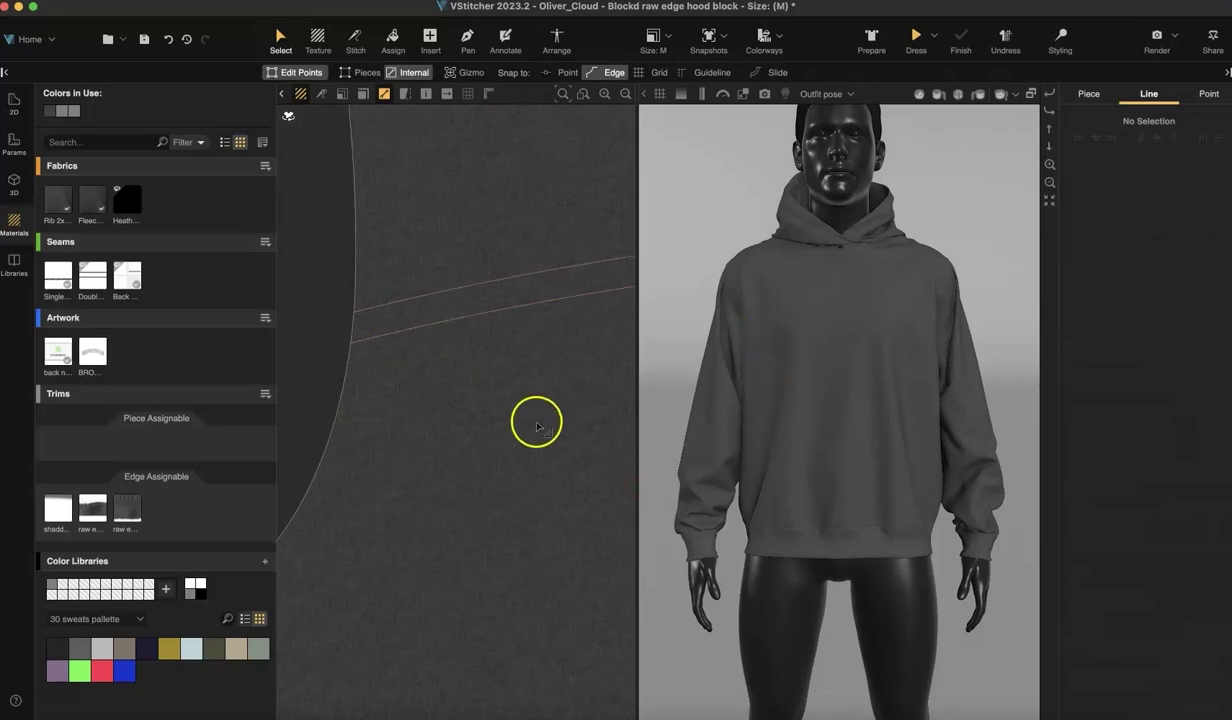
pyautogui.hscroll(5, 483, 418)
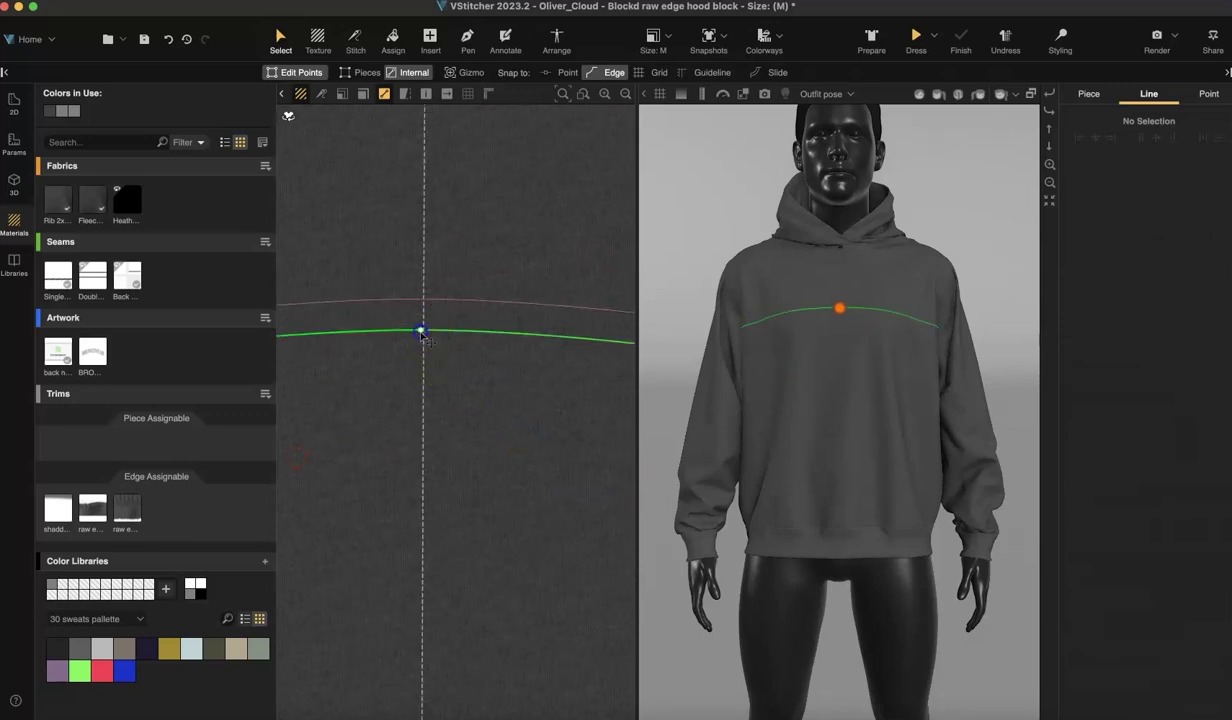
pyautogui.click(424, 331)
pyautogui.scroll(5, 423, 345)
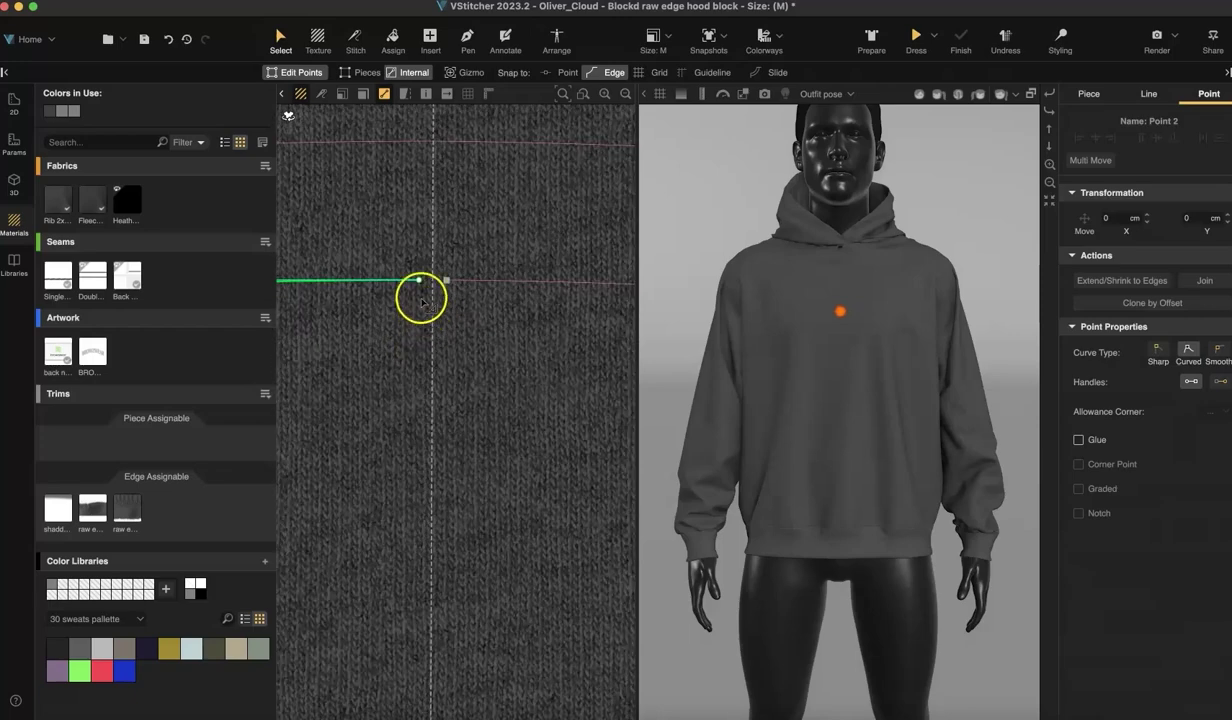
pyautogui.moveTo(419, 279); pyautogui.dragTo(437, 281)
pyautogui.scroll(-8, 434, 317)
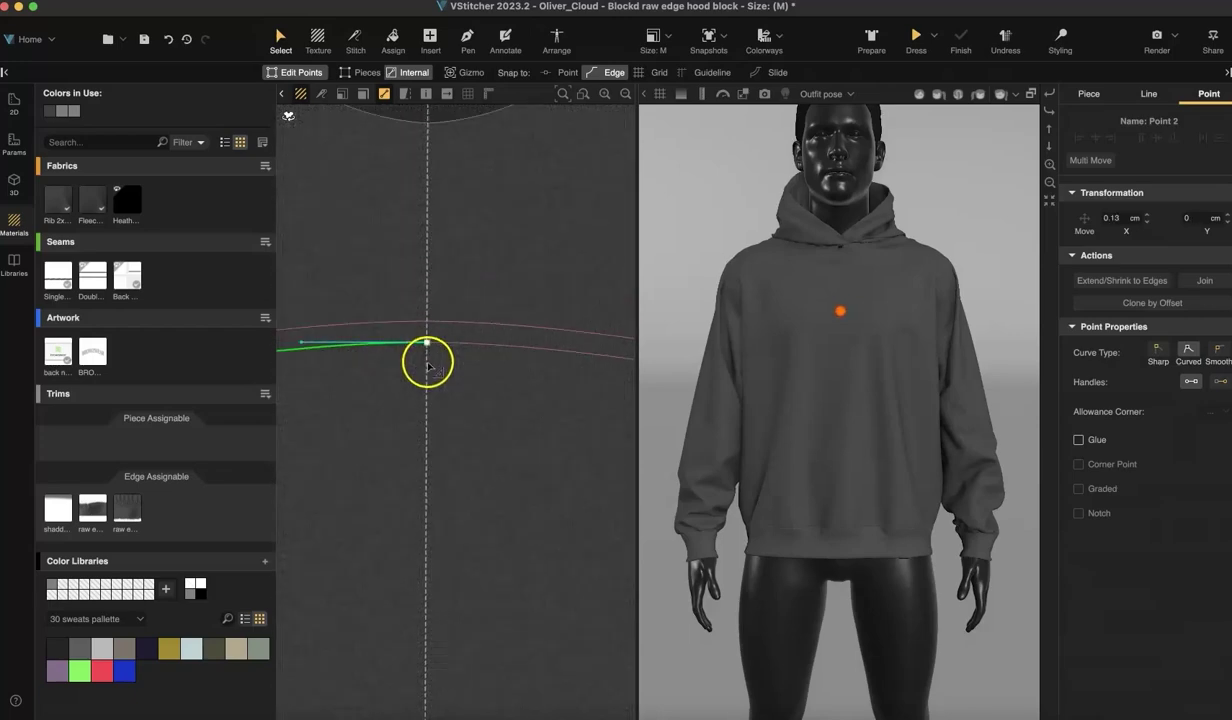
pyautogui.click(517, 214)
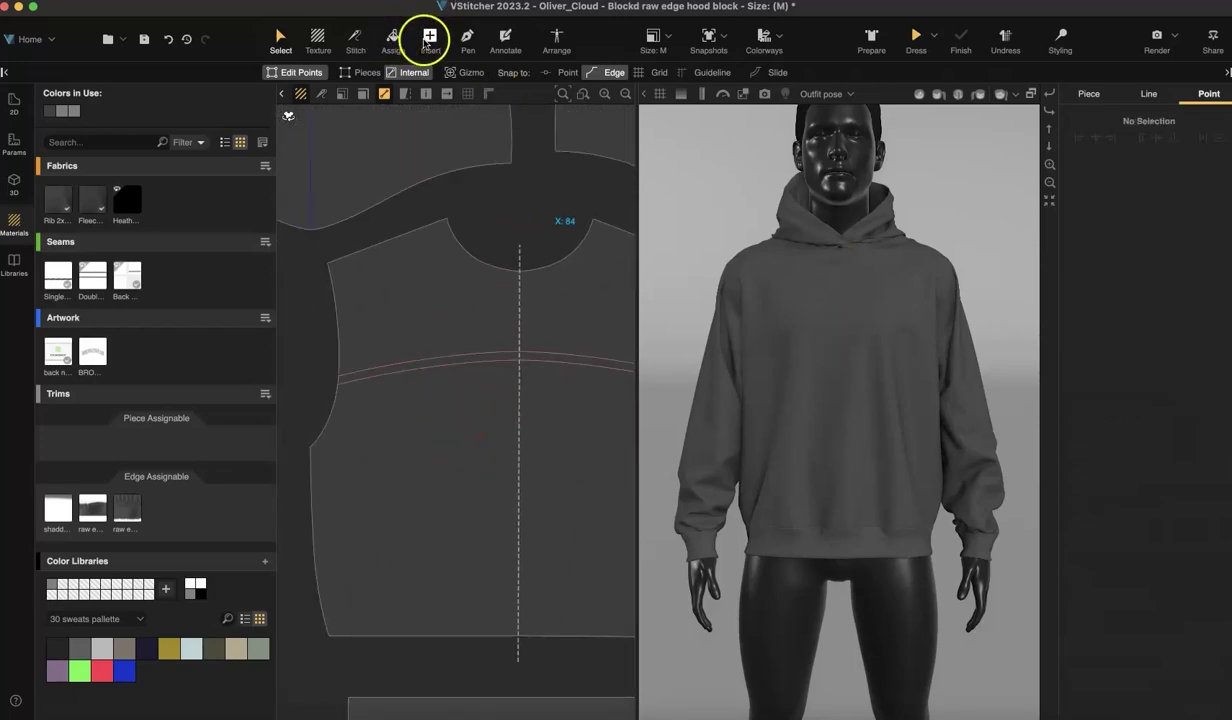
# Extract the narrow strip between the two chest lines as a separate piece with Stitches enabled
pyautogui.click(427, 40)
pyautogui.click(442, 72)
pyautogui.click(442, 134)
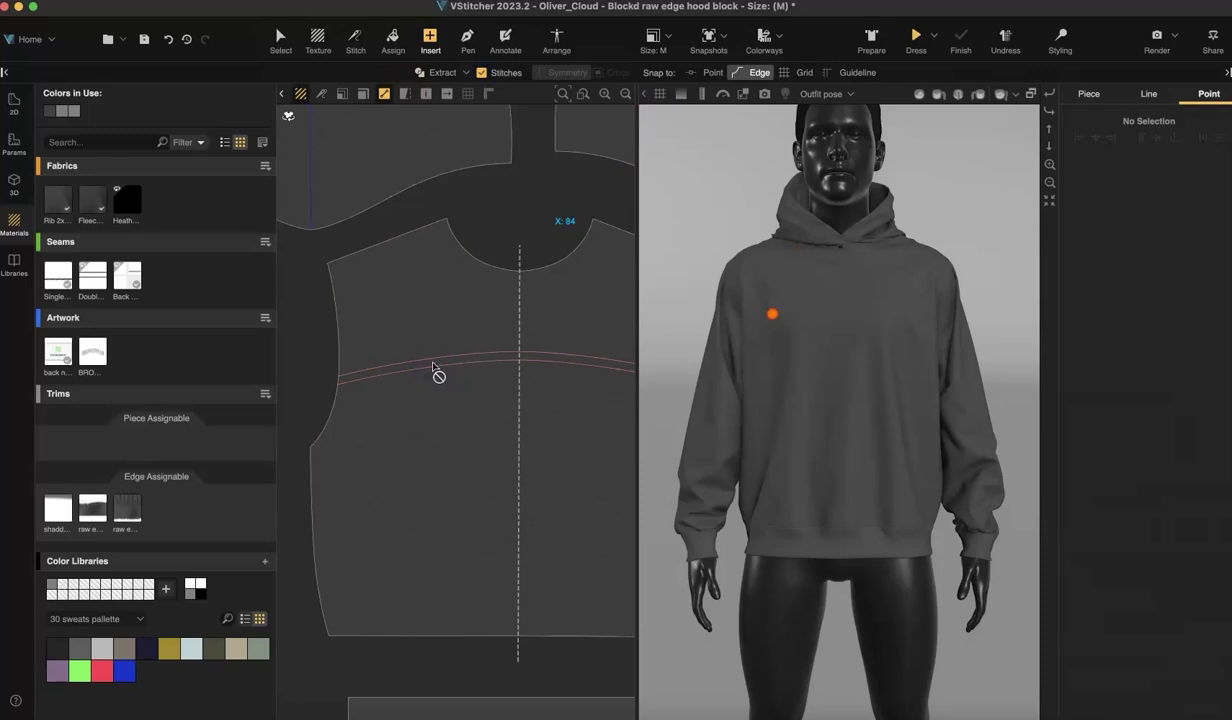
pyautogui.click(437, 360)
pyautogui.press('Escape')
pyautogui.click(316, 129)
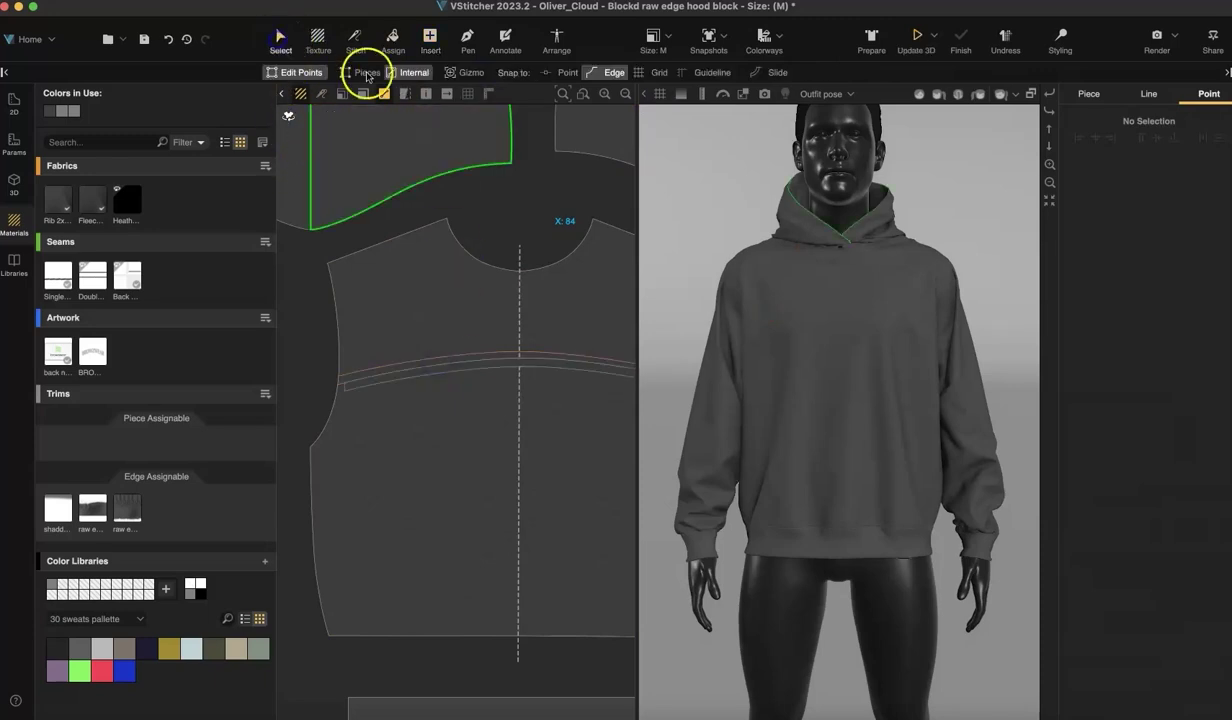
# Move the extracted chest strip off the front piece into the empty area beside it
pyautogui.click(366, 73)
pyautogui.moveTo(418, 484); pyautogui.dragTo(545, 397, button='middle')
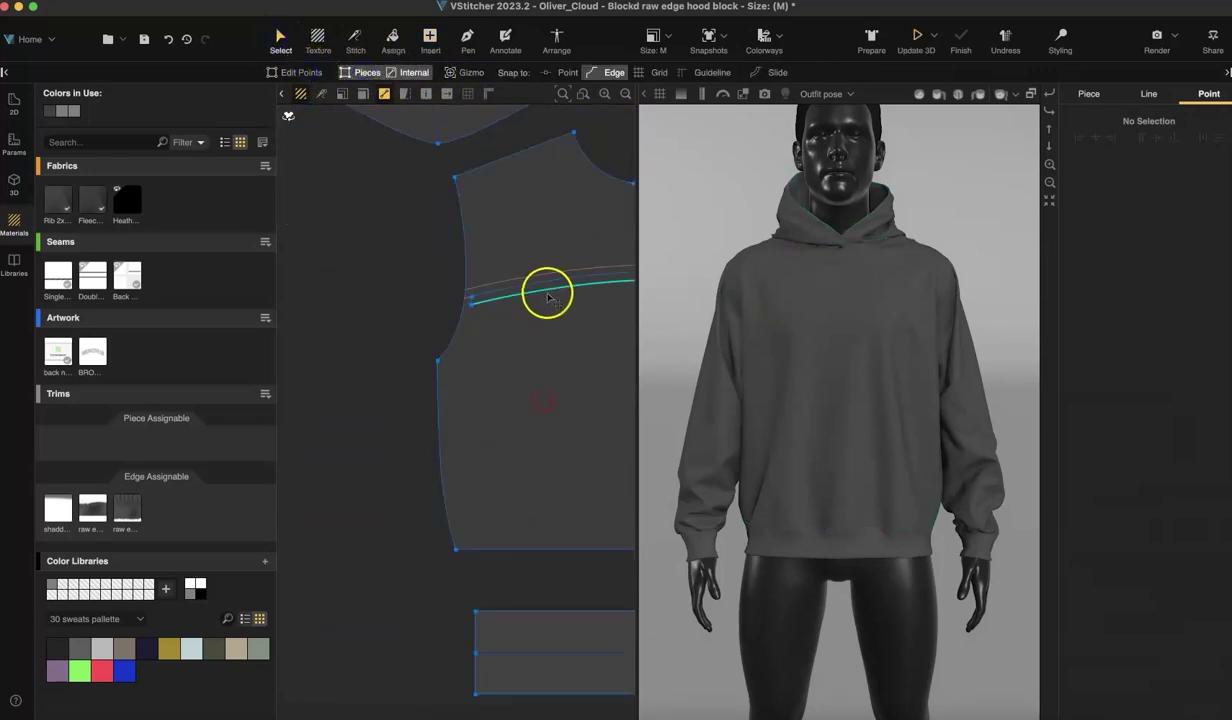
pyautogui.click(480, 316)
pyautogui.moveTo(479, 318); pyautogui.dragTo(157, 281)
pyautogui.click(374, 219)
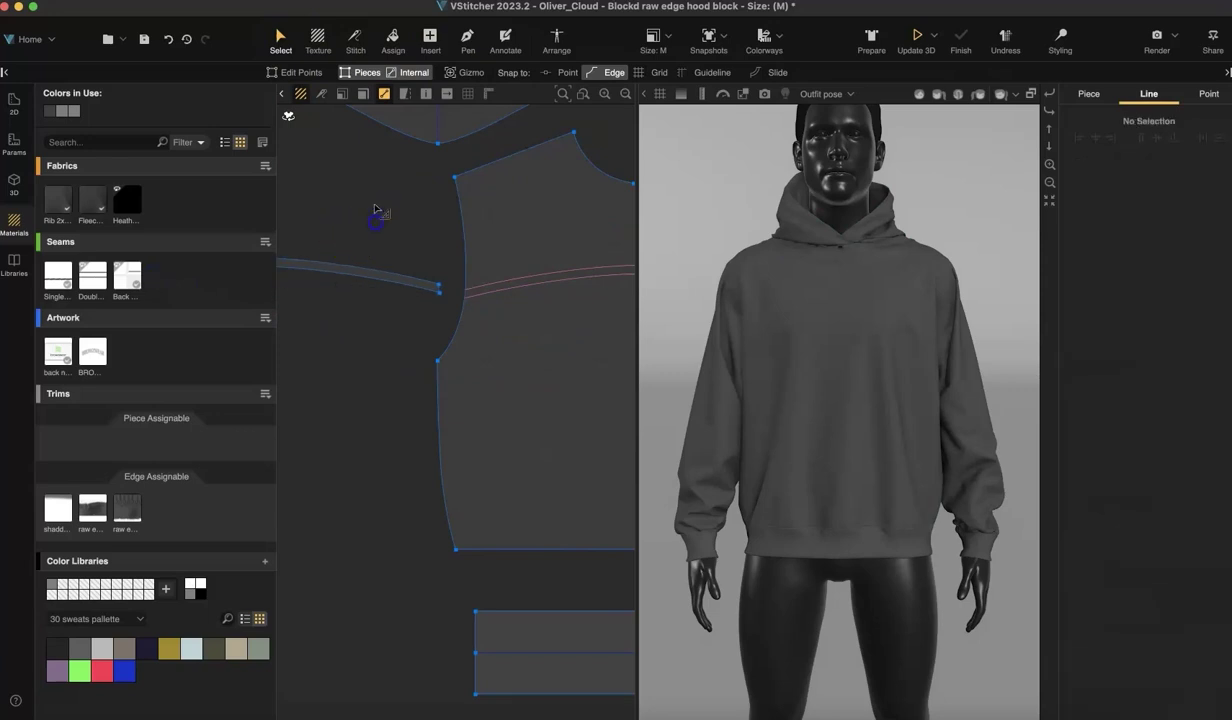
# Delete the stitches along the lower edge of the extracted strip on both halves
pyautogui.moveTo(373, 164); pyautogui.dragTo(494, 166, button='middle')
pyautogui.click(356, 42)
pyautogui.moveTo(438, 229); pyautogui.dragTo(531, 228, button='middle')
pyautogui.click(385, 285)
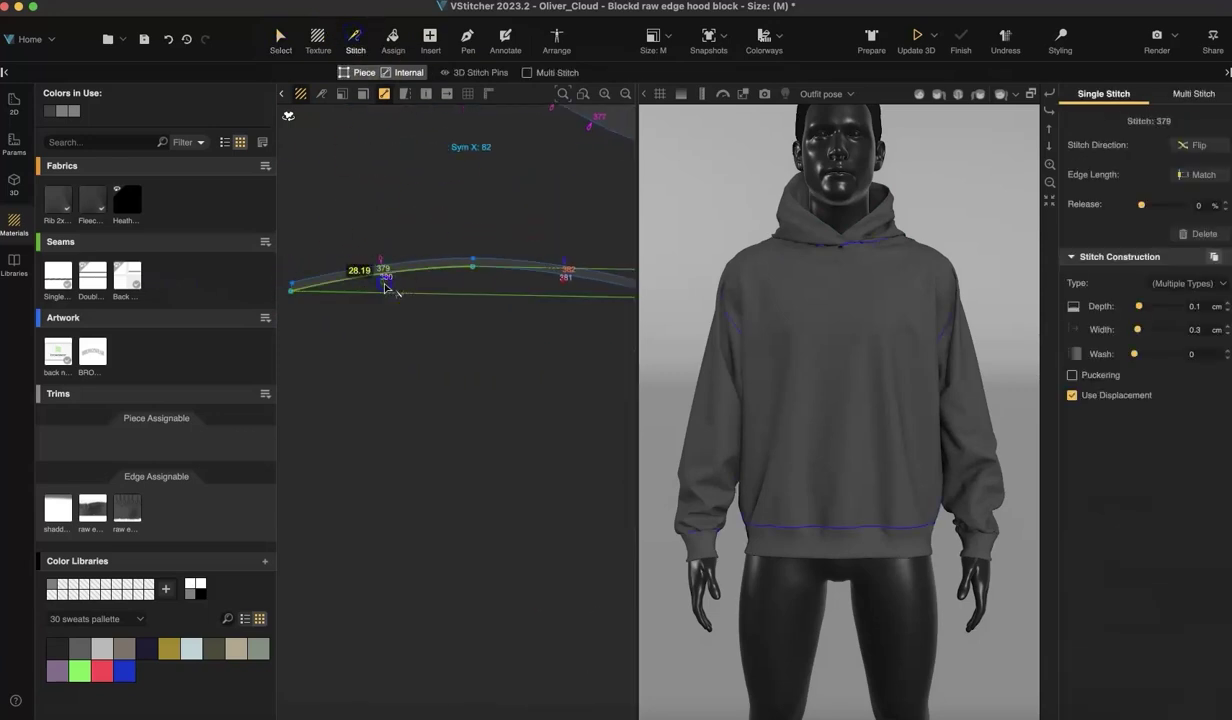
pyautogui.press('Delete')
pyautogui.click(567, 279)
pyautogui.press('Delete')
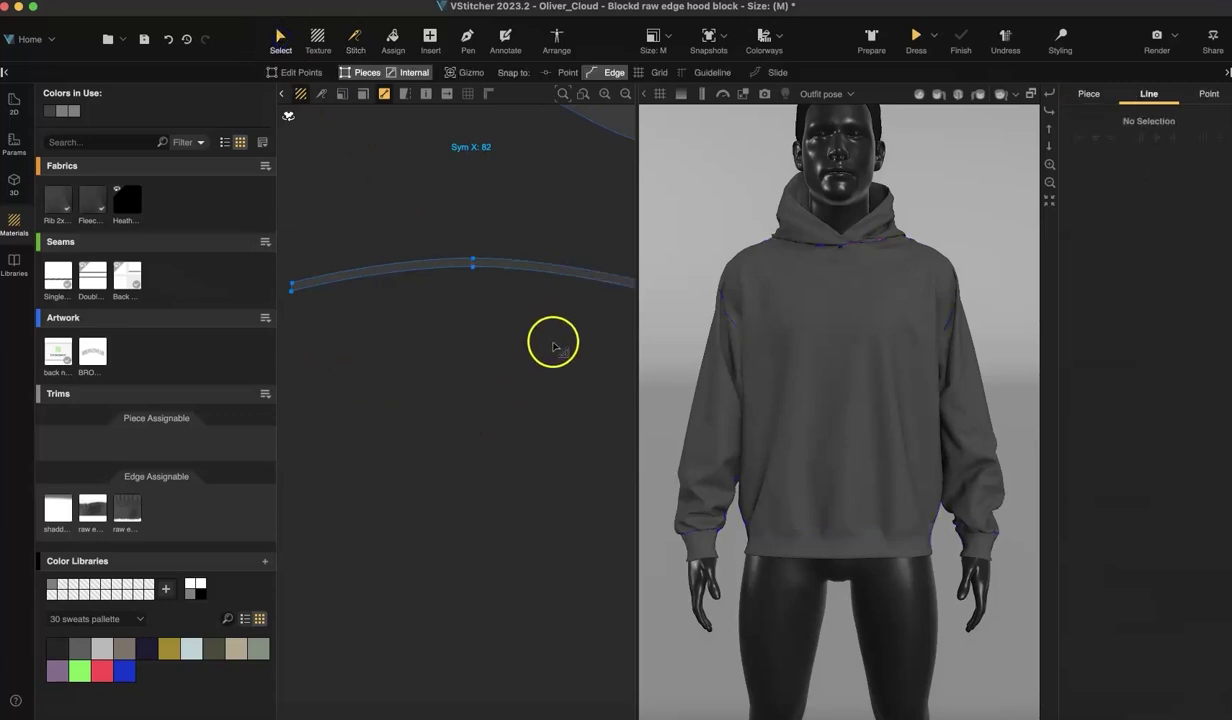
# Arrange the extracted strip on the front torso silhouette and set its 3D layer to 4
pyautogui.click(557, 45)
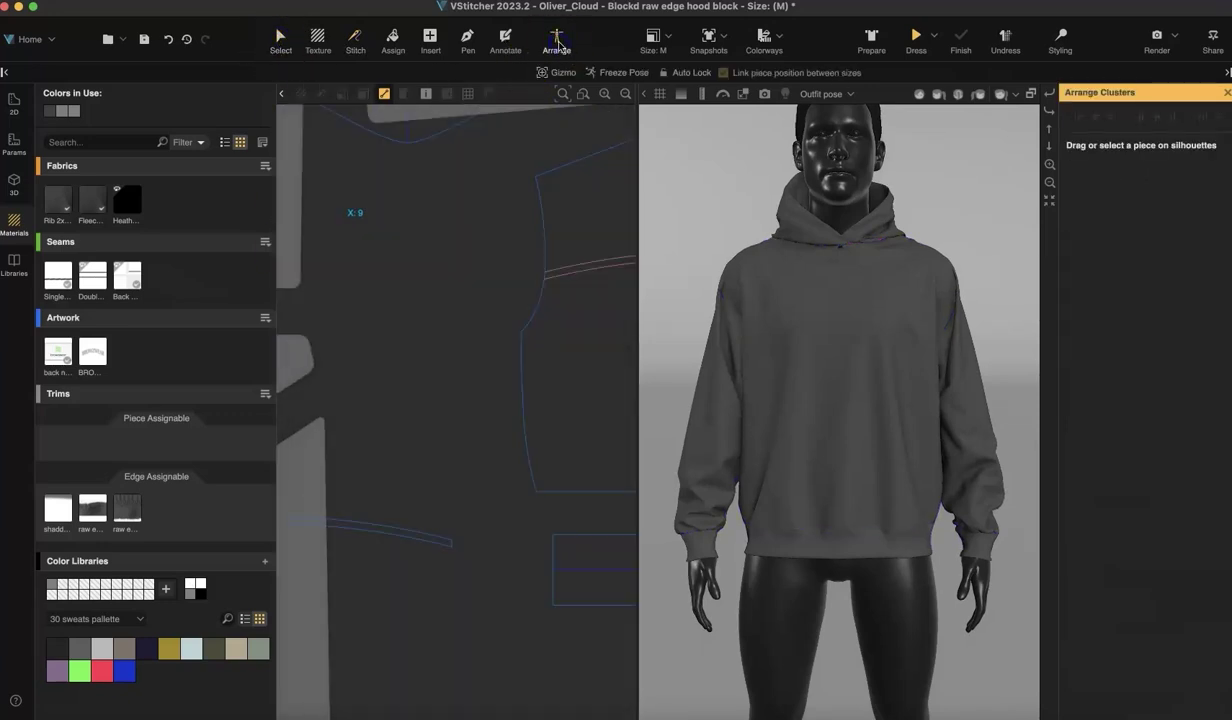
pyautogui.moveTo(333, 536); pyautogui.dragTo(437, 350)
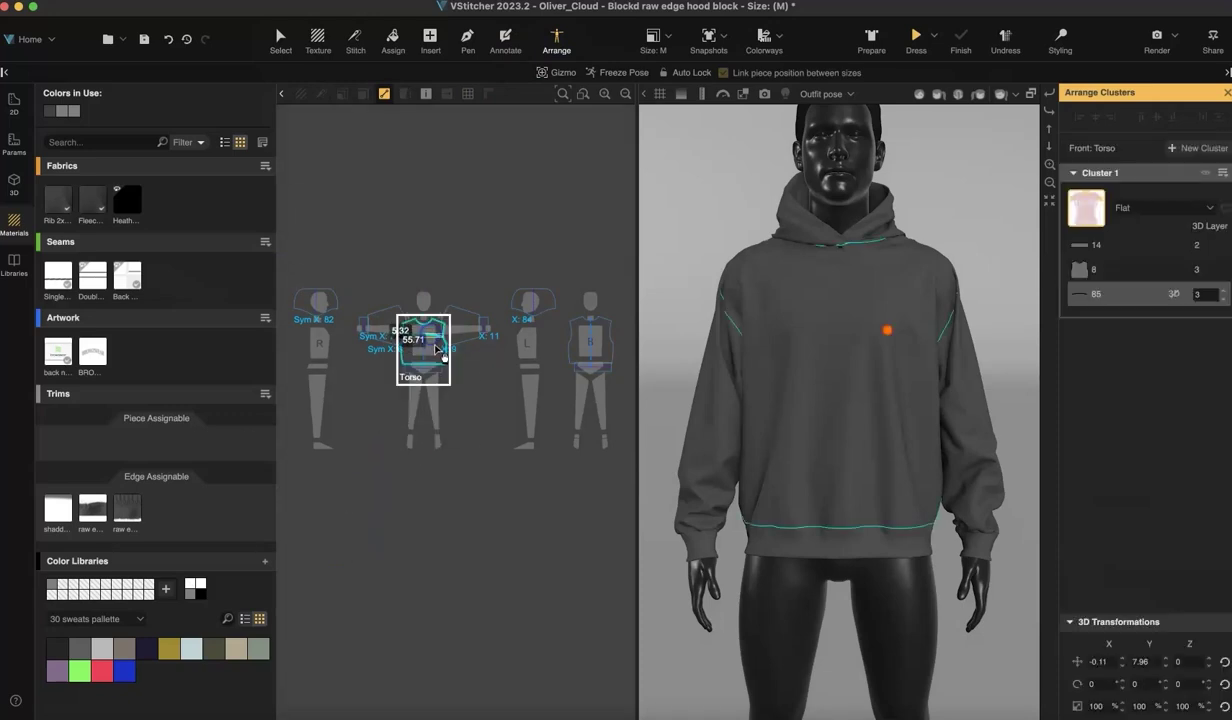
pyautogui.click(1220, 293)
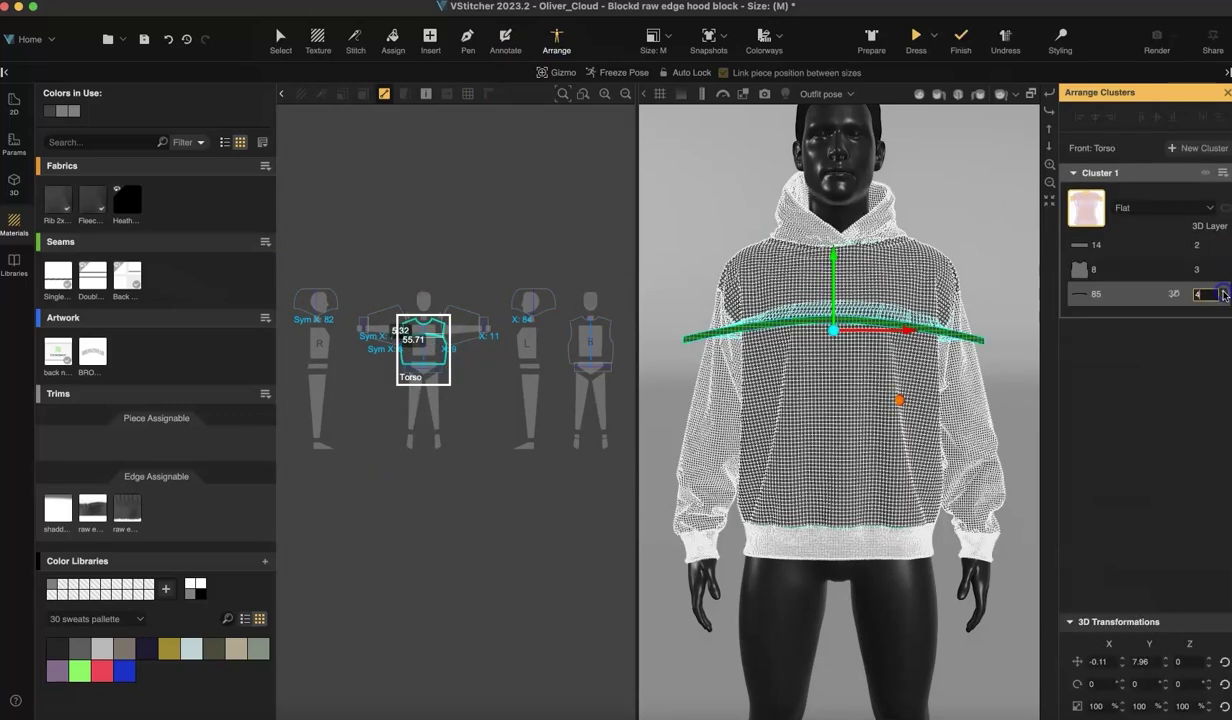
# Dress the hoodie with the added chest strip and inspect the strip up close on the avatar
pyautogui.click(912, 45)
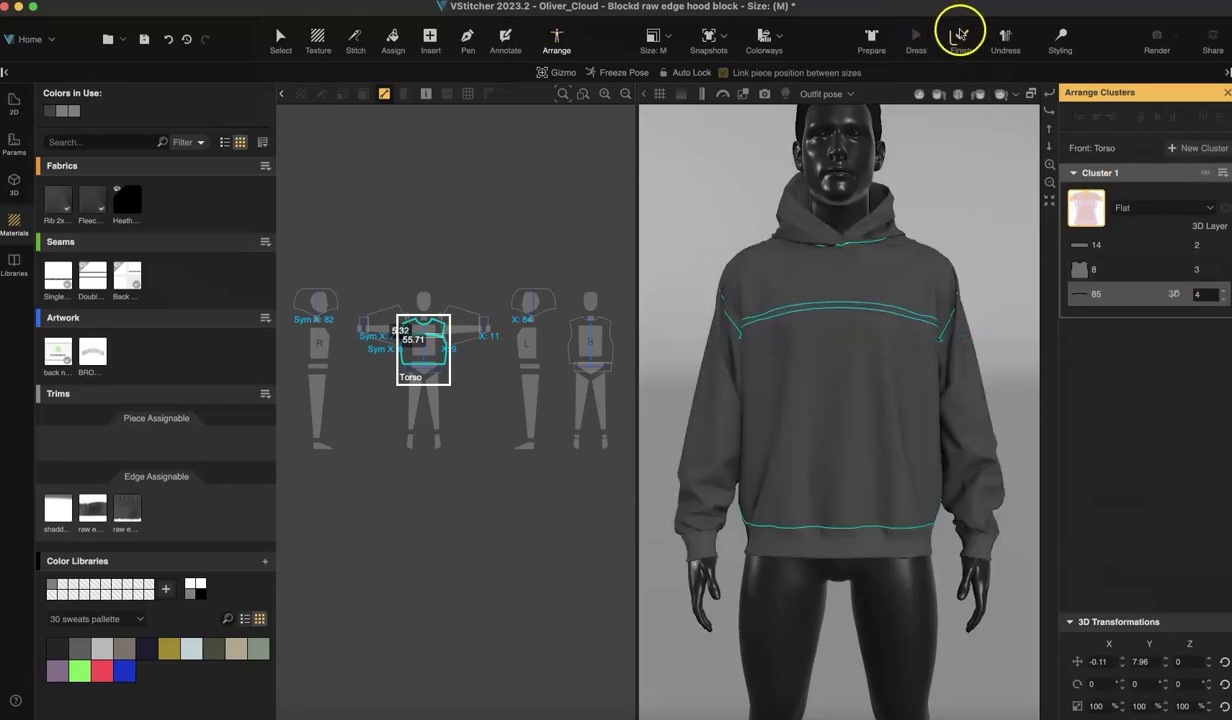
pyautogui.click(459, 194)
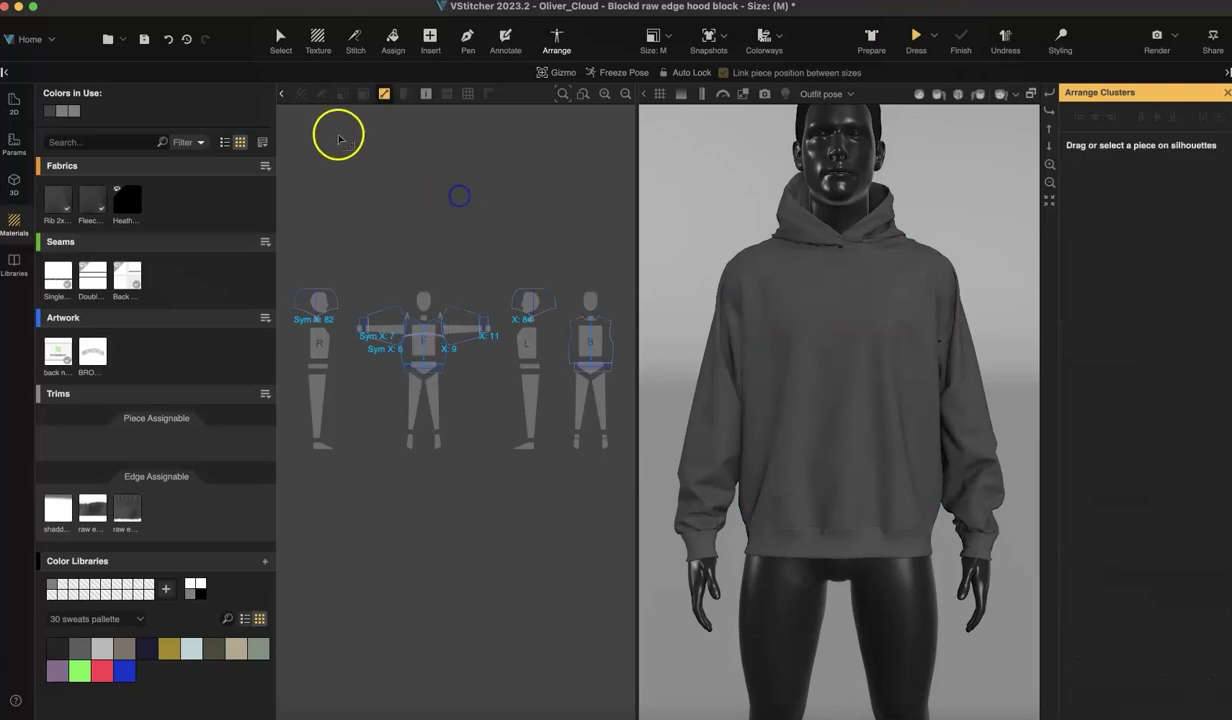
pyautogui.scroll(5, 920, 298)
pyautogui.moveTo(949, 308); pyautogui.dragTo(876, 462, button='right')
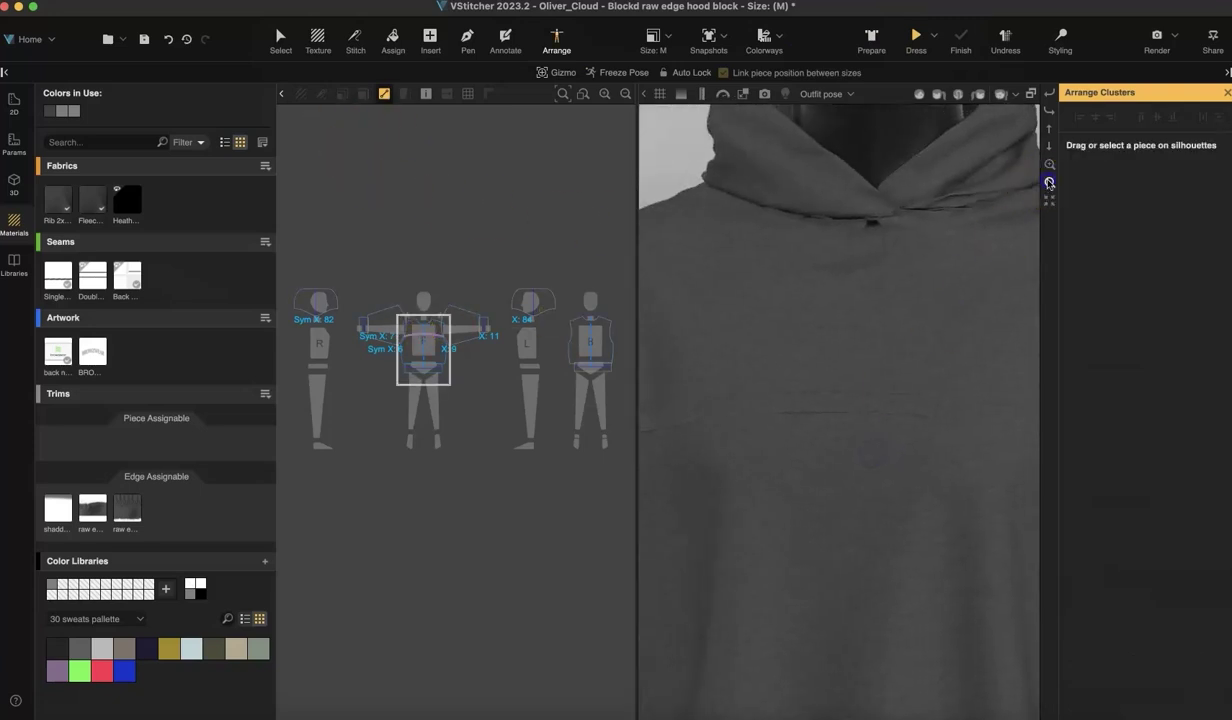
# Assign the raw edge sweat trim along the edge of the extracted chest strip on both halves
pyautogui.click(1049, 183)
pyautogui.click(280, 38)
pyautogui.click(366, 362)
pyautogui.click(388, 38)
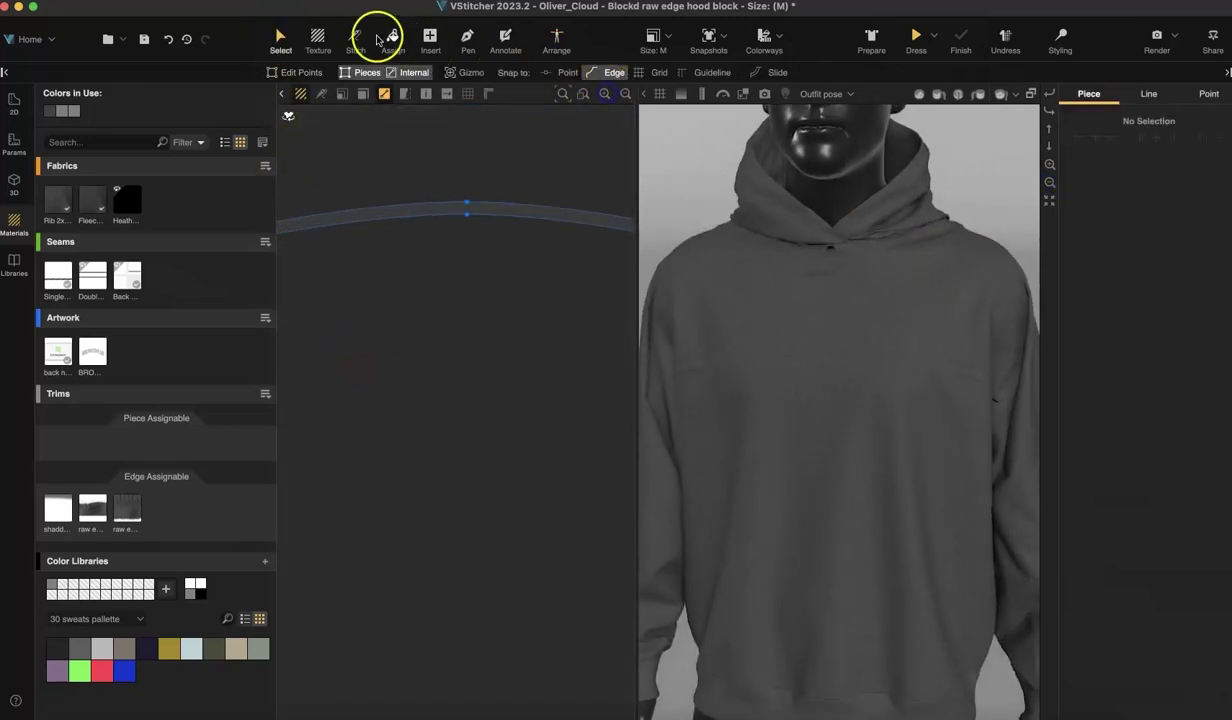
pyautogui.click(124, 508)
pyautogui.click(520, 305)
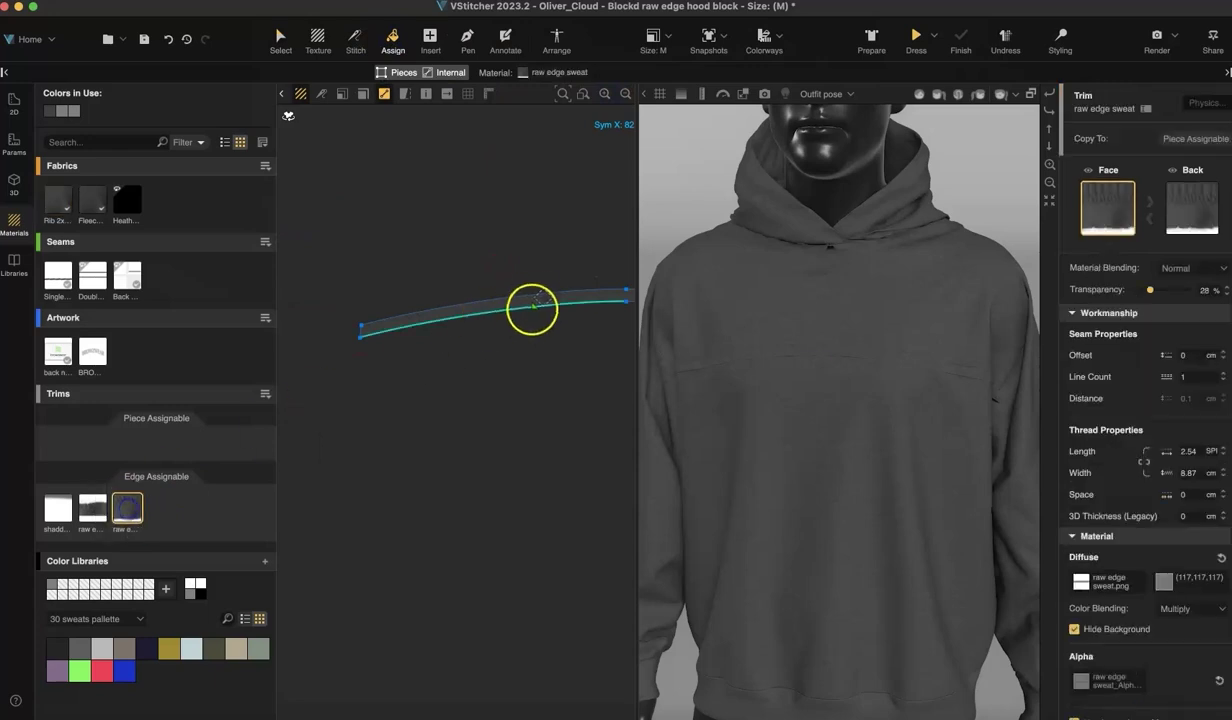
pyautogui.click(541, 293)
pyautogui.moveTo(576, 201); pyautogui.dragTo(404, 198, button='right')
pyautogui.click(526, 289)
# Set the raw edge sweat trim's diffuse image height to 1.2 cm with its proportions kept
pyautogui.moveTo(431, 408); pyautogui.dragTo(605, 404, button='right')
pyautogui.scroll(5, 605, 404)
pyautogui.moveTo(462, 221); pyautogui.dragTo(493, 563, button='right')
pyautogui.moveTo(468, 350); pyautogui.dragTo(489, 510, button='right')
pyautogui.click(282, 45)
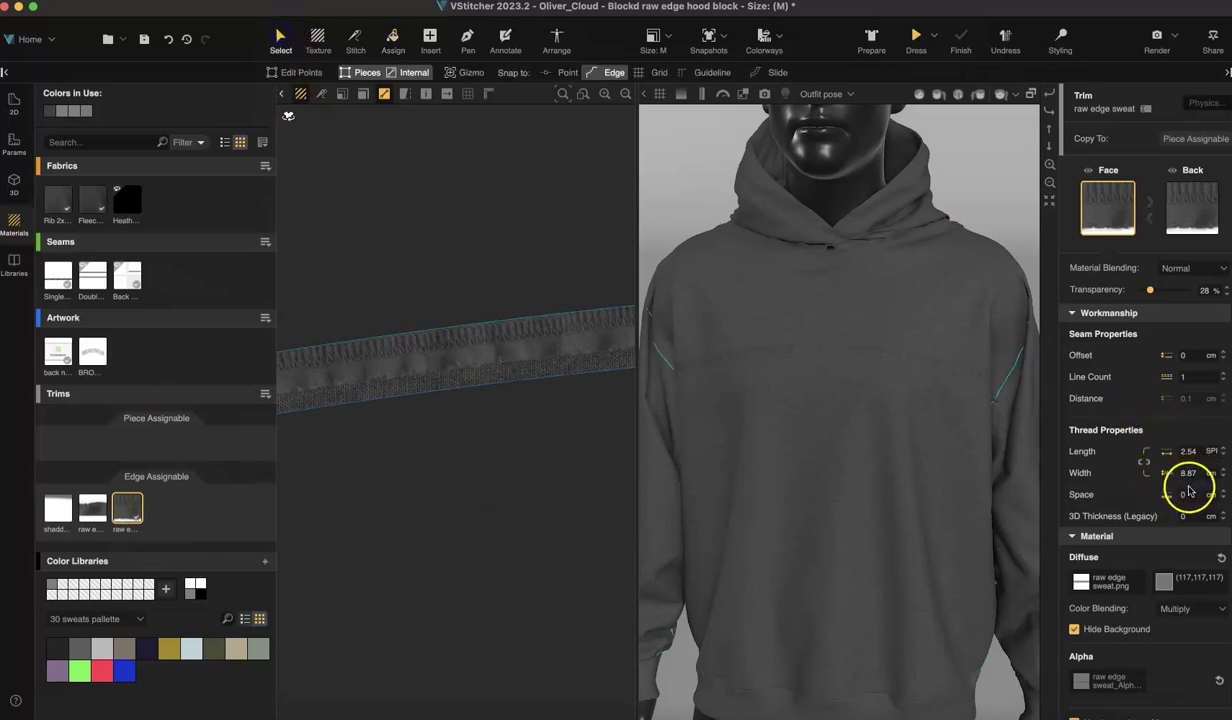
pyautogui.click(1080, 582)
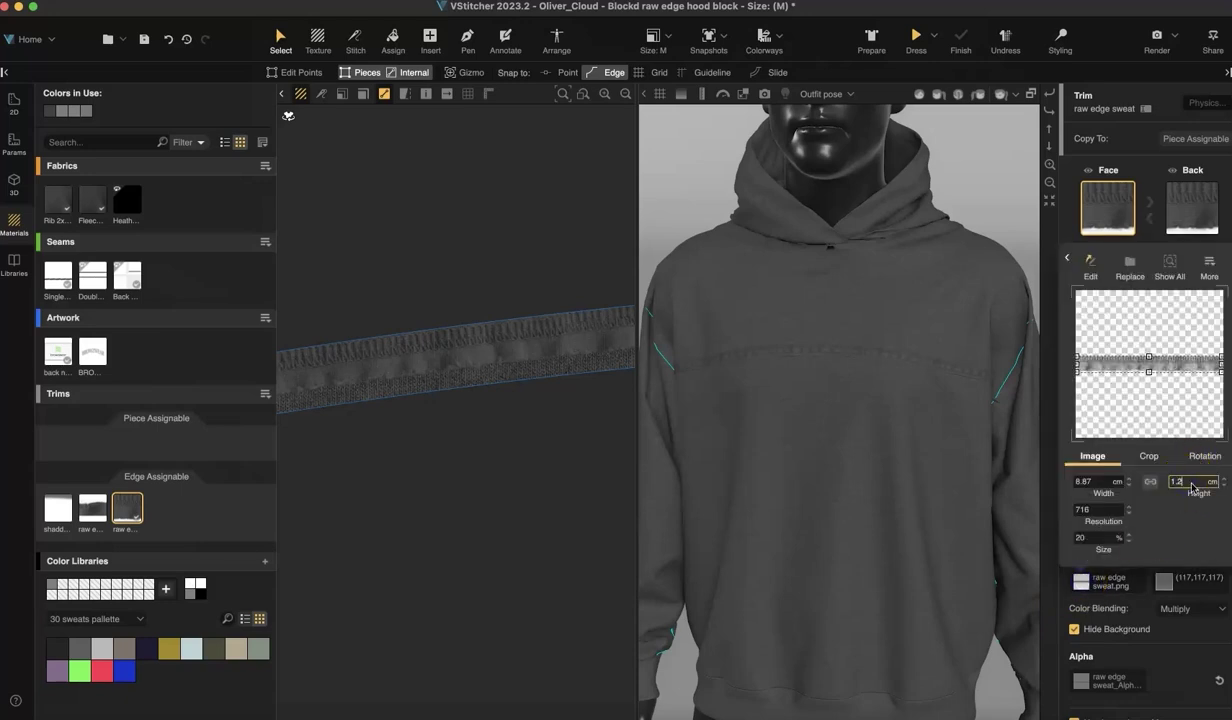
pyautogui.press('Return')
pyautogui.click(463, 611)
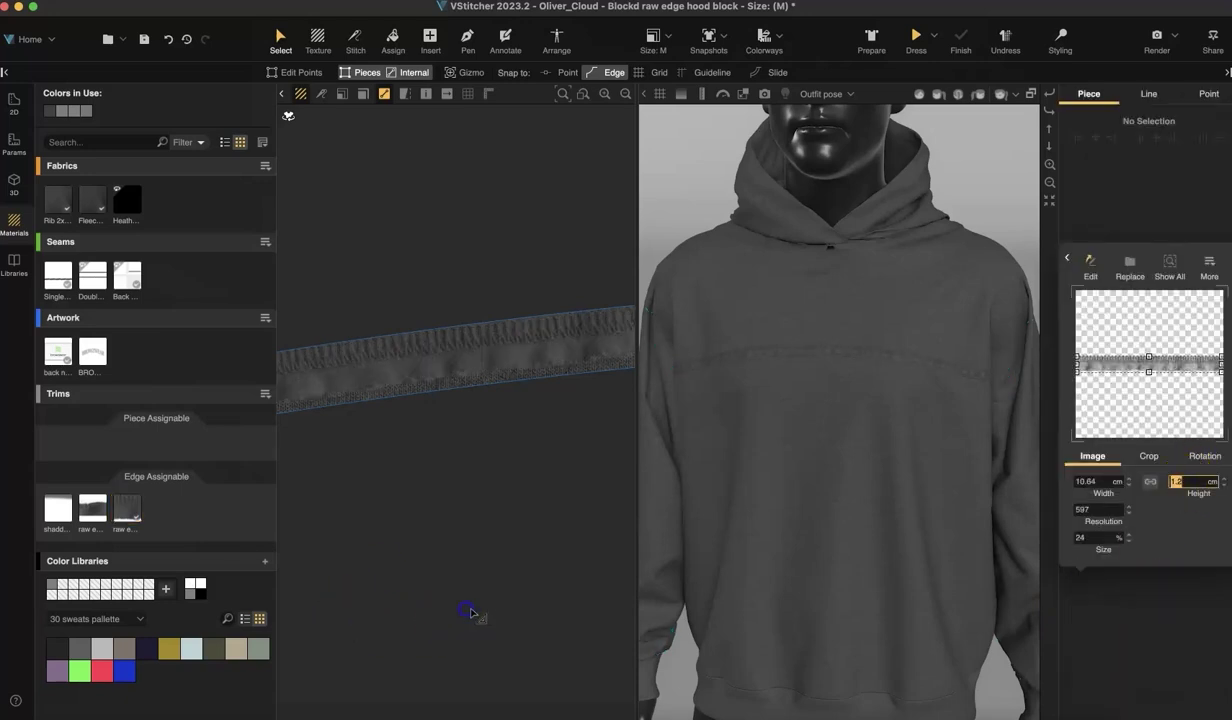
pyautogui.click(133, 511)
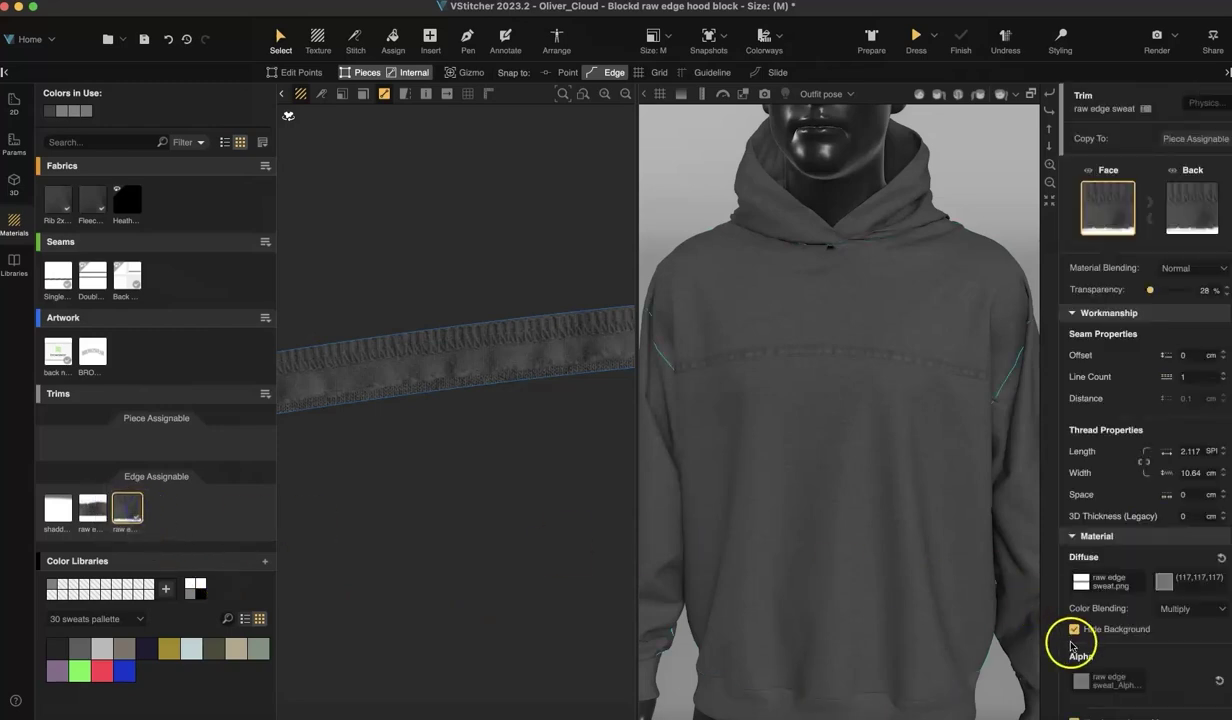
pyautogui.click(419, 536)
# Apply the heathered fabric to the chest strip and check the strip on the avatar
pyautogui.moveTo(935, 445); pyautogui.dragTo(986, 426, button='right')
pyautogui.scroll(3, 988, 438)
pyautogui.scroll(5, 986, 426)
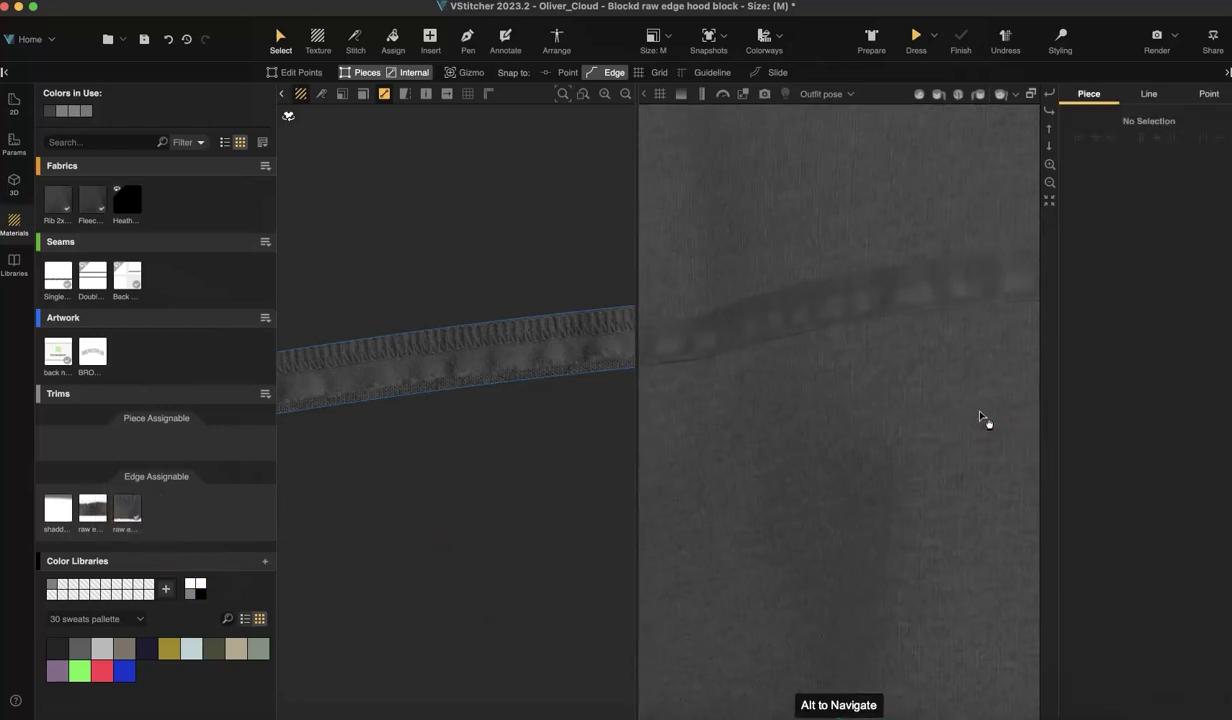
pyautogui.moveTo(140, 211); pyautogui.dragTo(490, 360)
pyautogui.click(463, 522)
pyautogui.click(1049, 183)
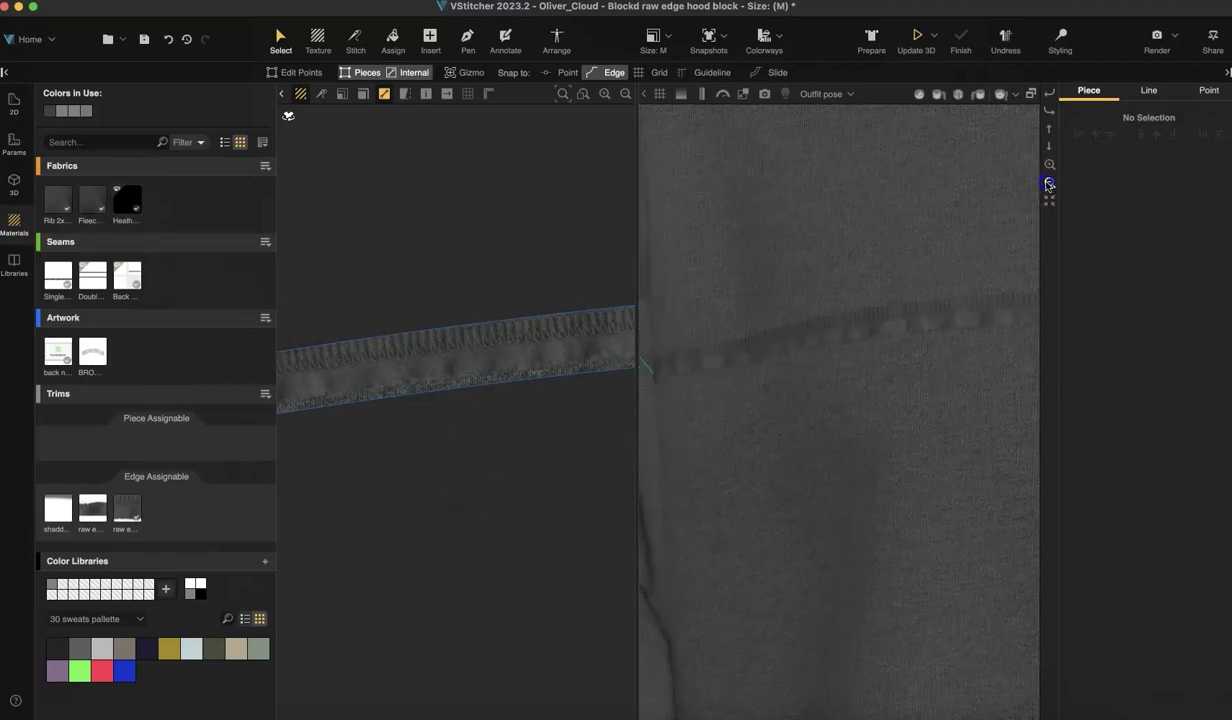
pyautogui.moveTo(928, 298)
pyautogui.mouseDown(button='right')
pyautogui.moveTo(809, 298)
pyautogui.moveTo(930, 312)
pyautogui.mouseUp(button='right')
pyautogui.click(1049, 183)
pyautogui.moveTo(984, 249); pyautogui.dragTo(964, 246, button='right')
# Assign the shaddow2 edge trim to the lower chest internal line on the front piece
pyautogui.click(625, 96)
pyautogui.click(625, 96)
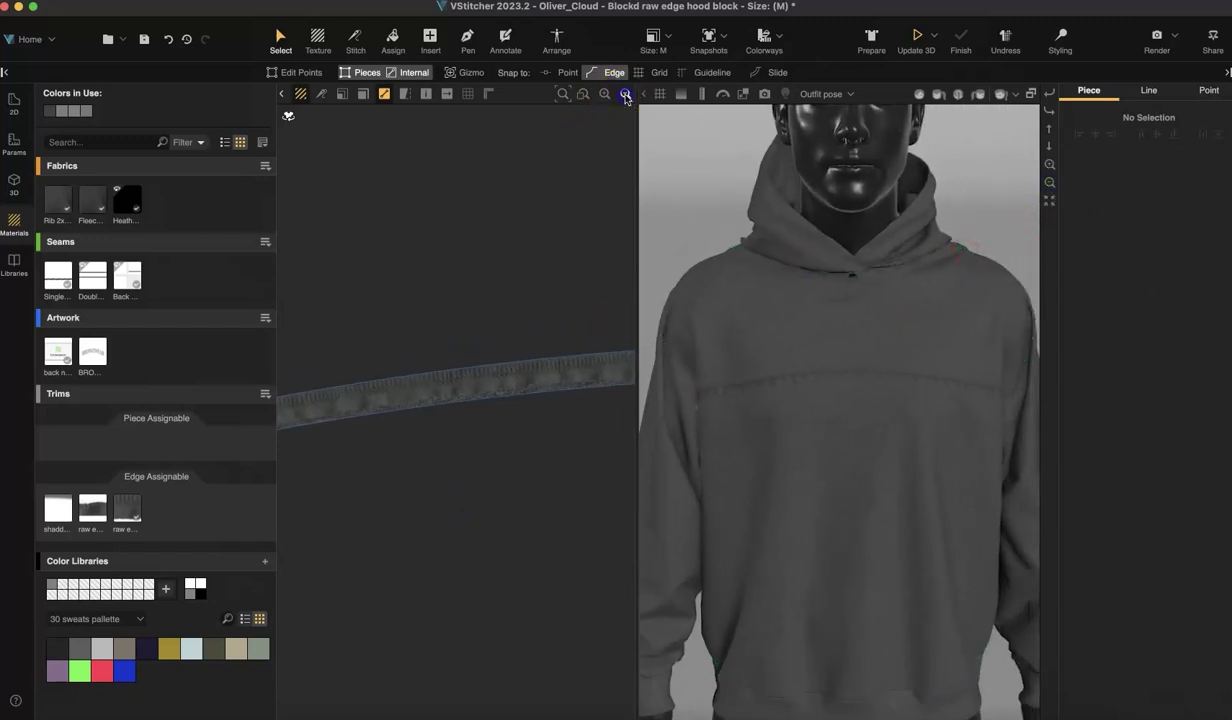
pyautogui.click(625, 96)
pyautogui.click(625, 96)
pyautogui.moveTo(510, 346); pyautogui.dragTo(371, 351, button='right')
pyautogui.moveTo(456, 352); pyautogui.dragTo(297, 320, button='right')
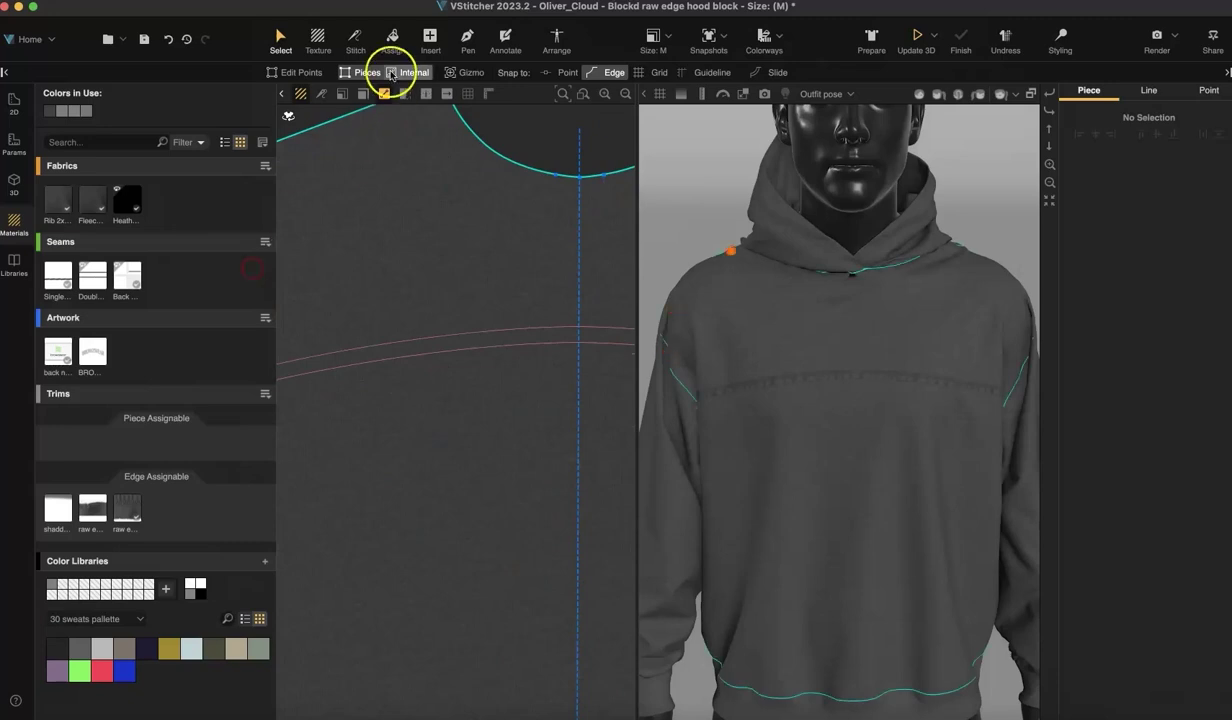
pyautogui.click(393, 40)
pyautogui.click(58, 508)
pyautogui.click(423, 350)
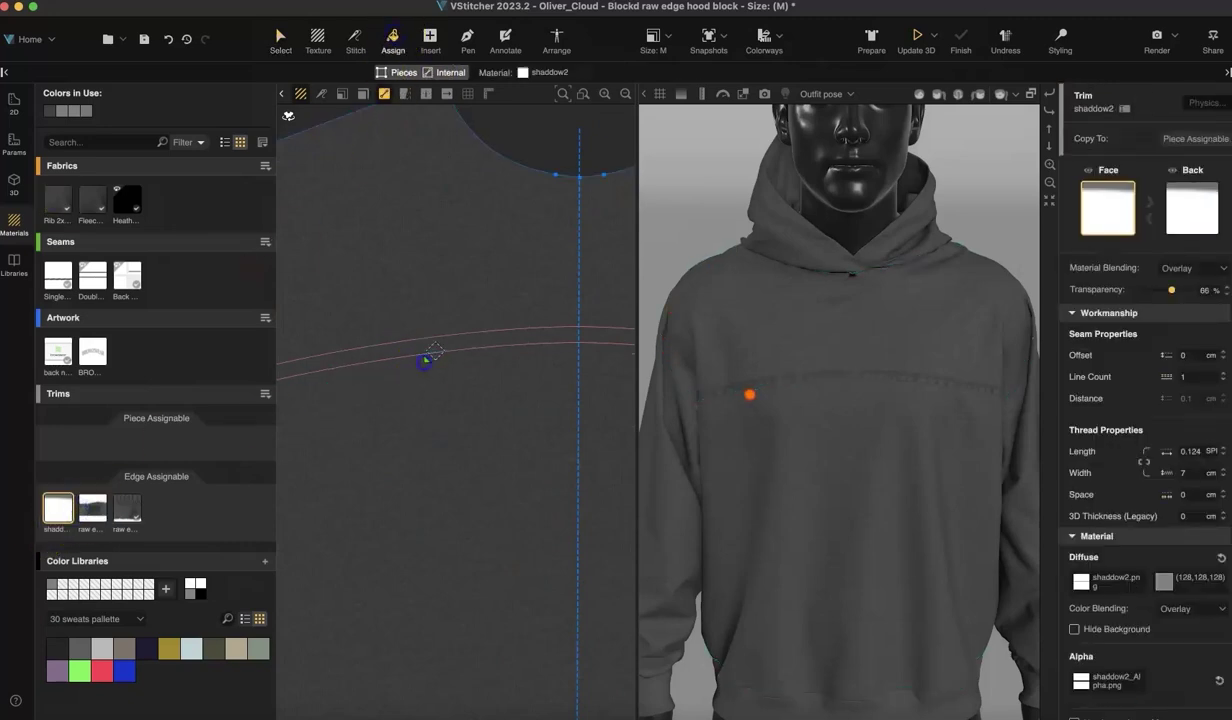
# Reduce the shaddow2 trim's width and set its seam position on the lower internal line to 69%
pyautogui.click(284, 42)
pyautogui.click(64, 515)
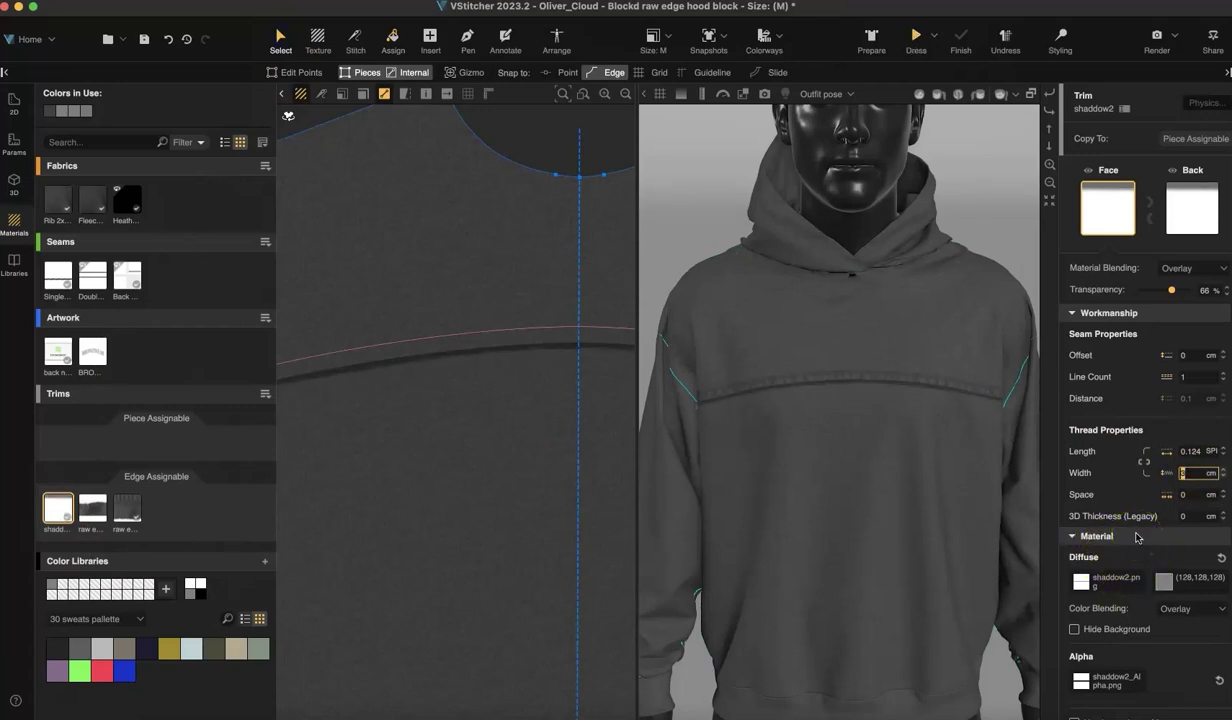
pyautogui.click(470, 351)
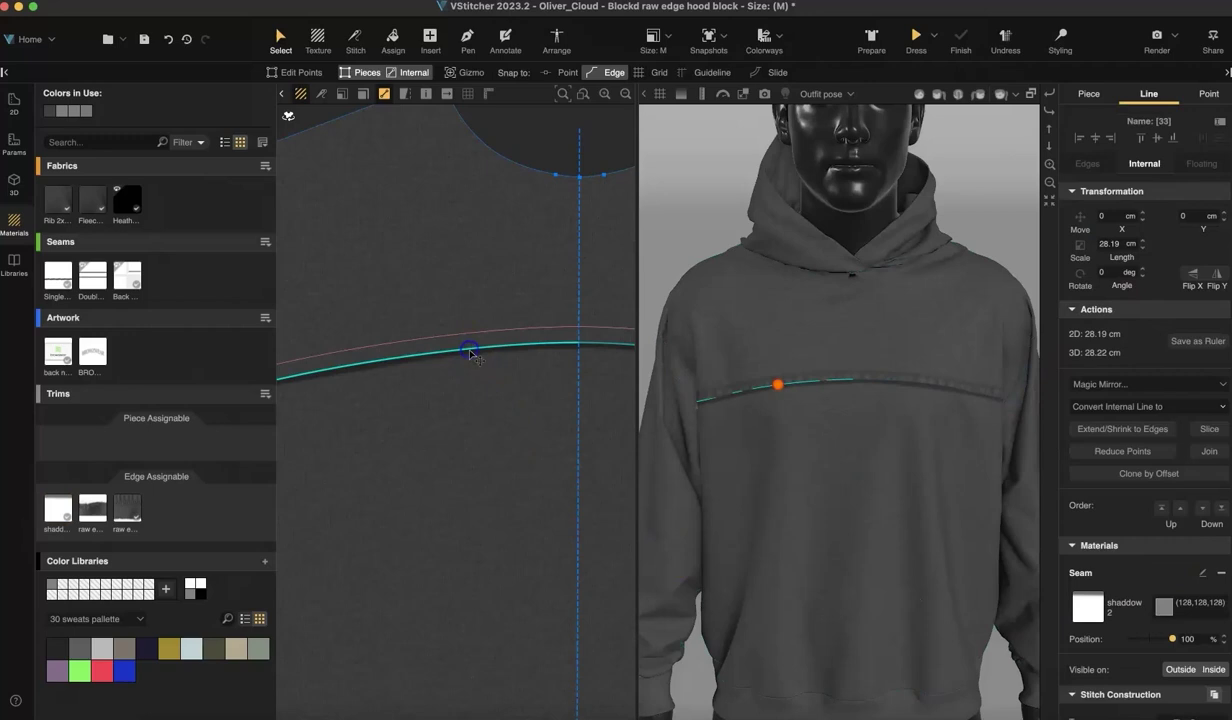
pyautogui.moveTo(1166, 641); pyautogui.dragTo(1167, 641)
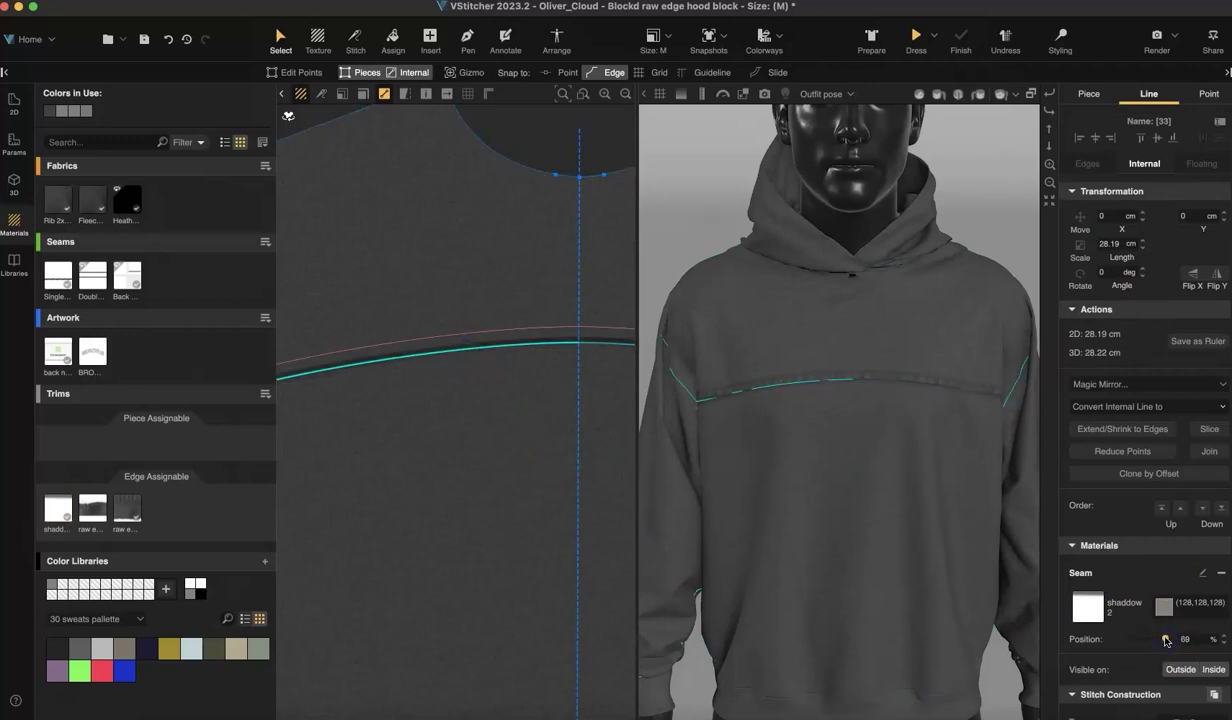
# Readjust the shaddow2 trim's width and fine-tune its transparency
pyautogui.click(547, 473)
pyautogui.click(57, 510)
pyautogui.click(1208, 482)
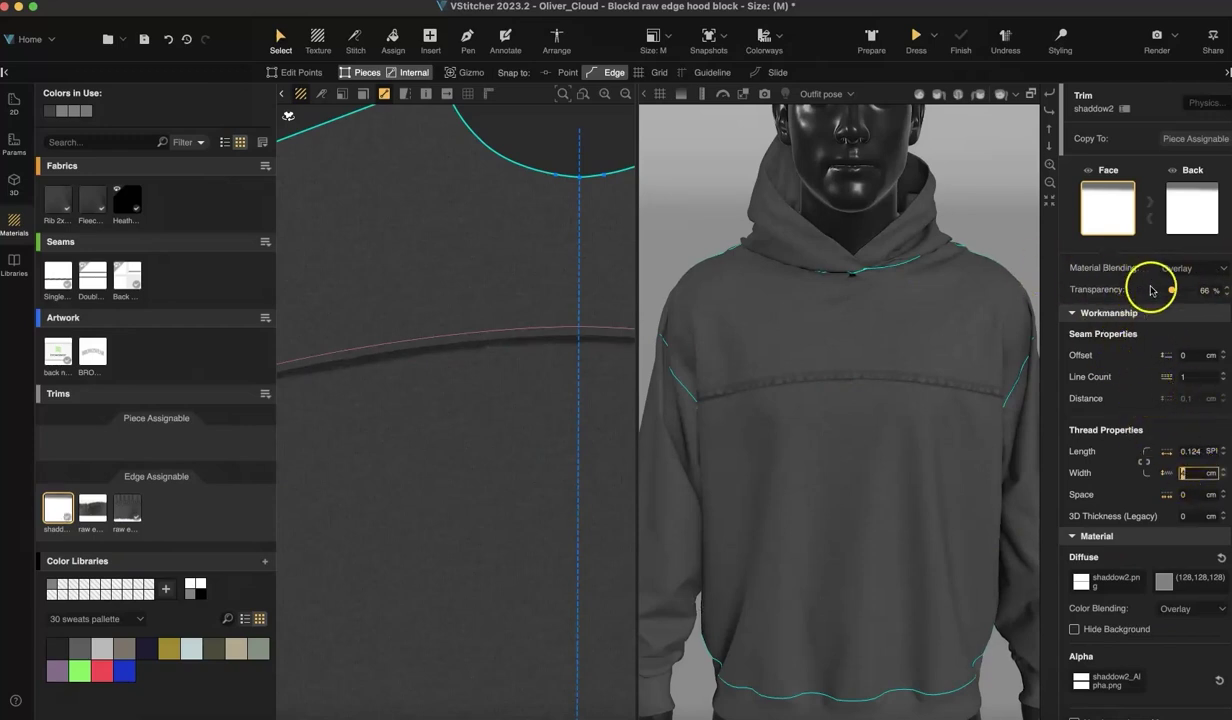
pyautogui.moveTo(1165, 292); pyautogui.dragTo(1174, 292)
pyautogui.click(525, 217)
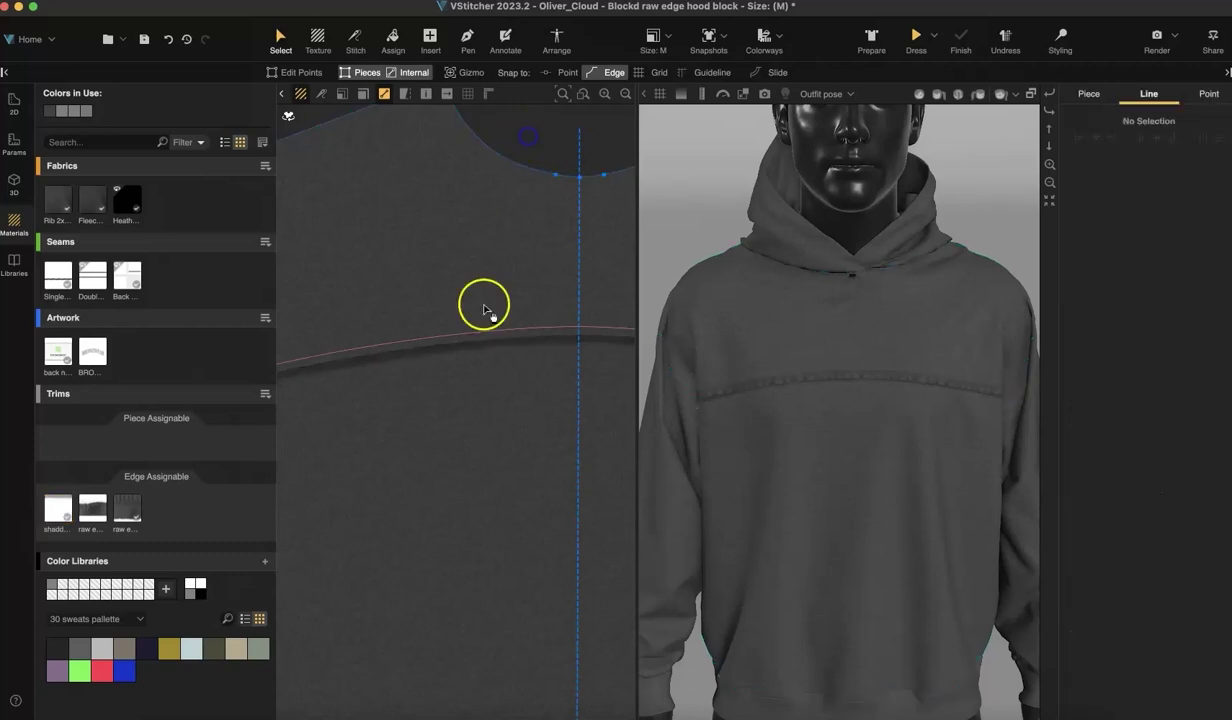
# Make the upper chest internal line on the front piece a cut mark
pyautogui.click(420, 341)
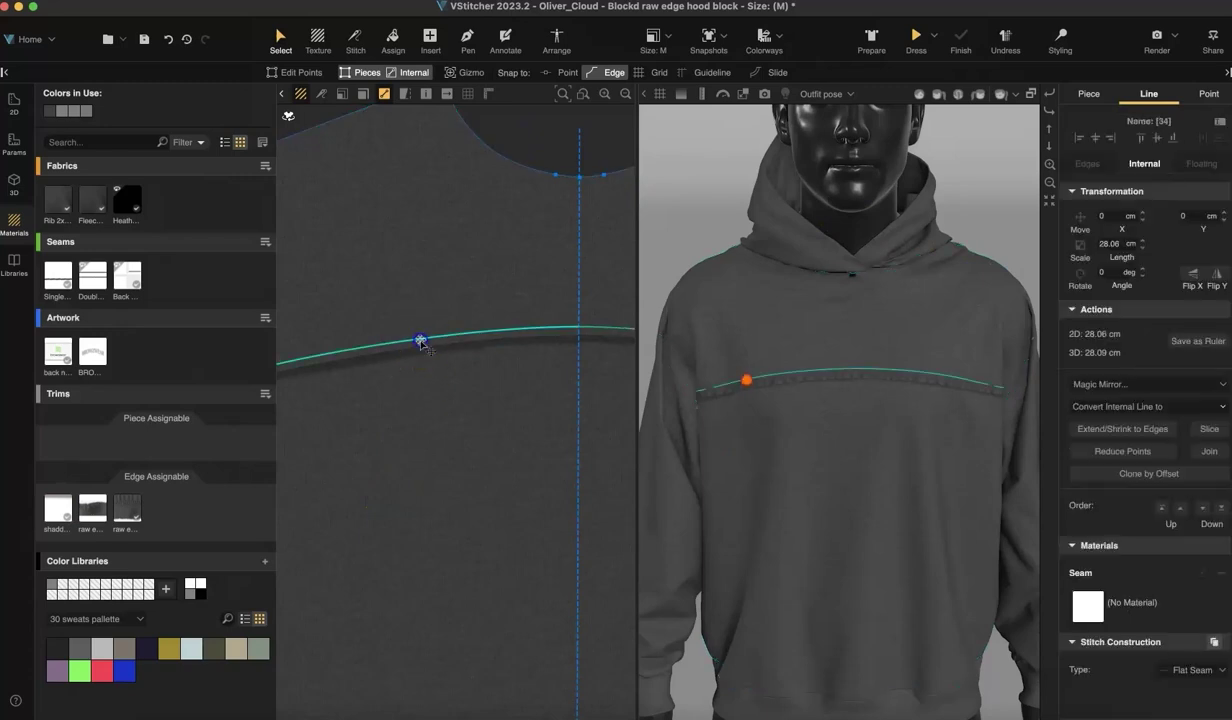
pyautogui.scroll(-5, 1145, 556)
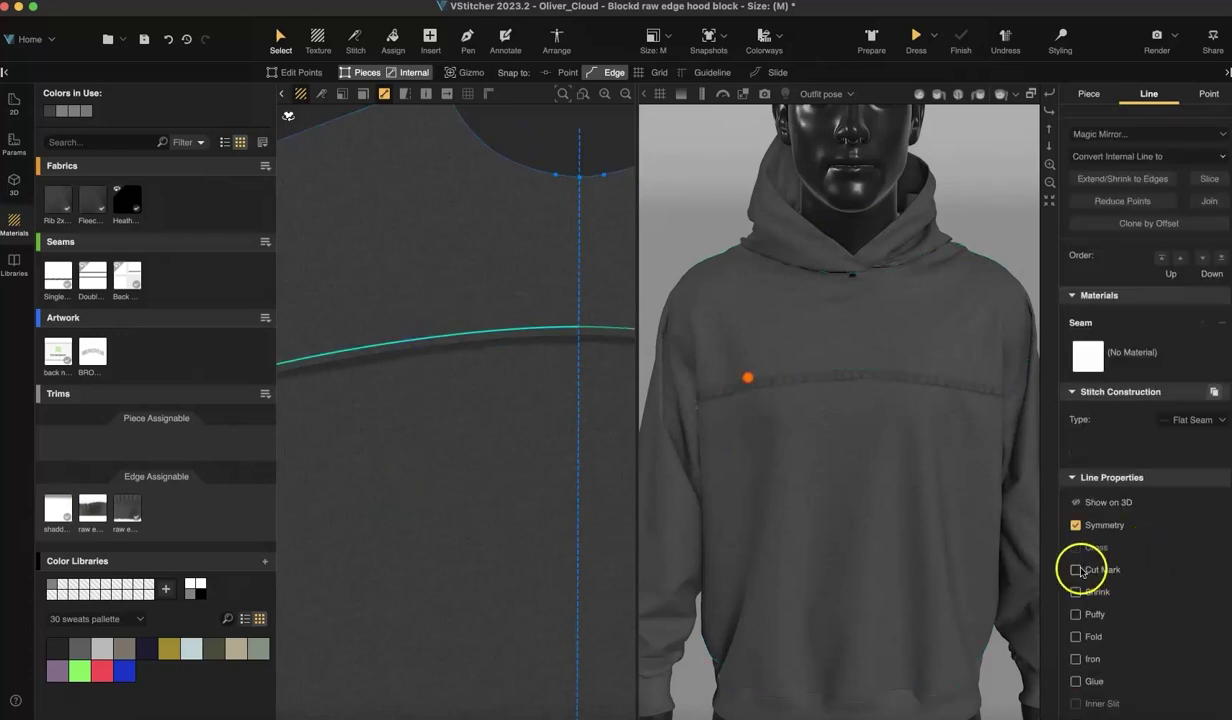
pyautogui.scroll(-5, 505, 355)
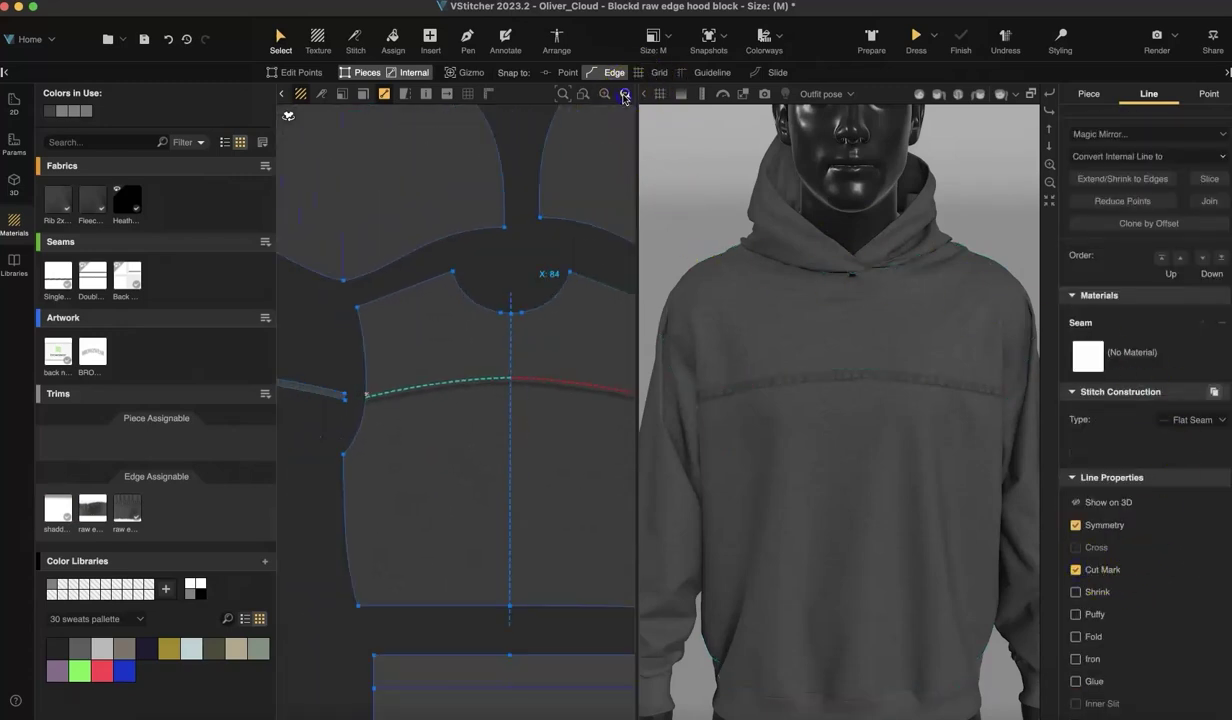
pyautogui.click(334, 491)
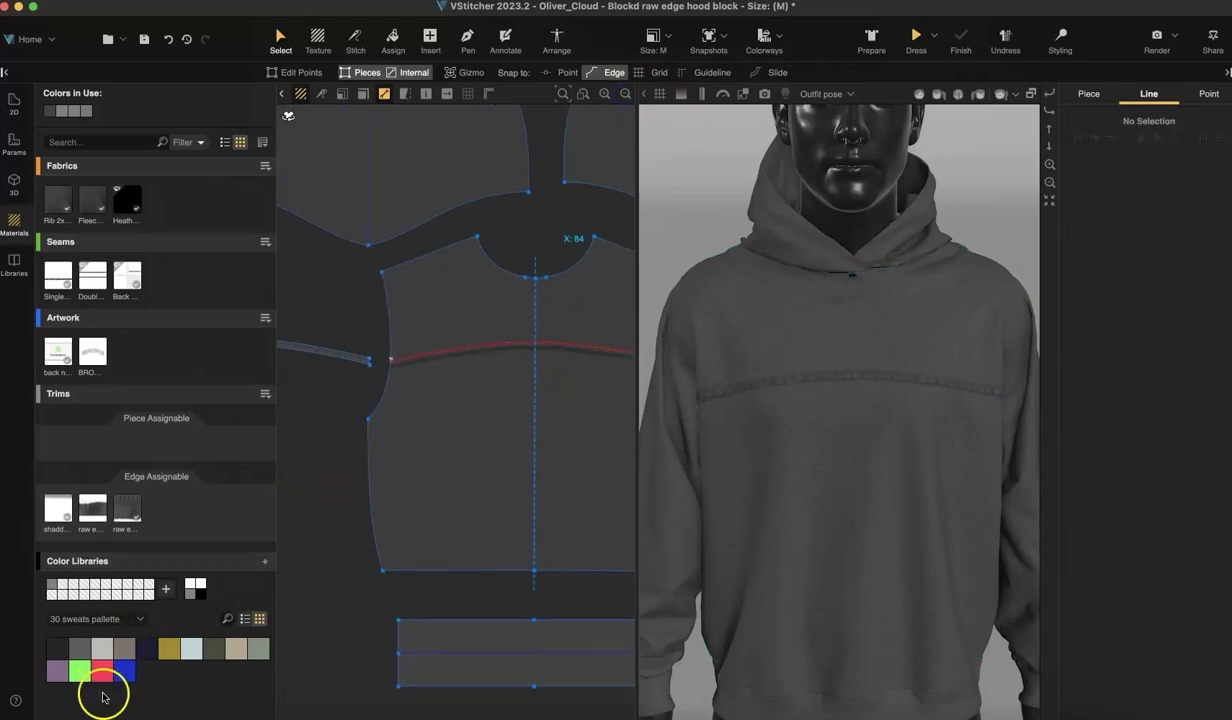
# Try the taupe swatch on the front section below the cut line, settle on light blue, and inspect the strip against it
pyautogui.moveTo(123, 650); pyautogui.dragTo(497, 465)
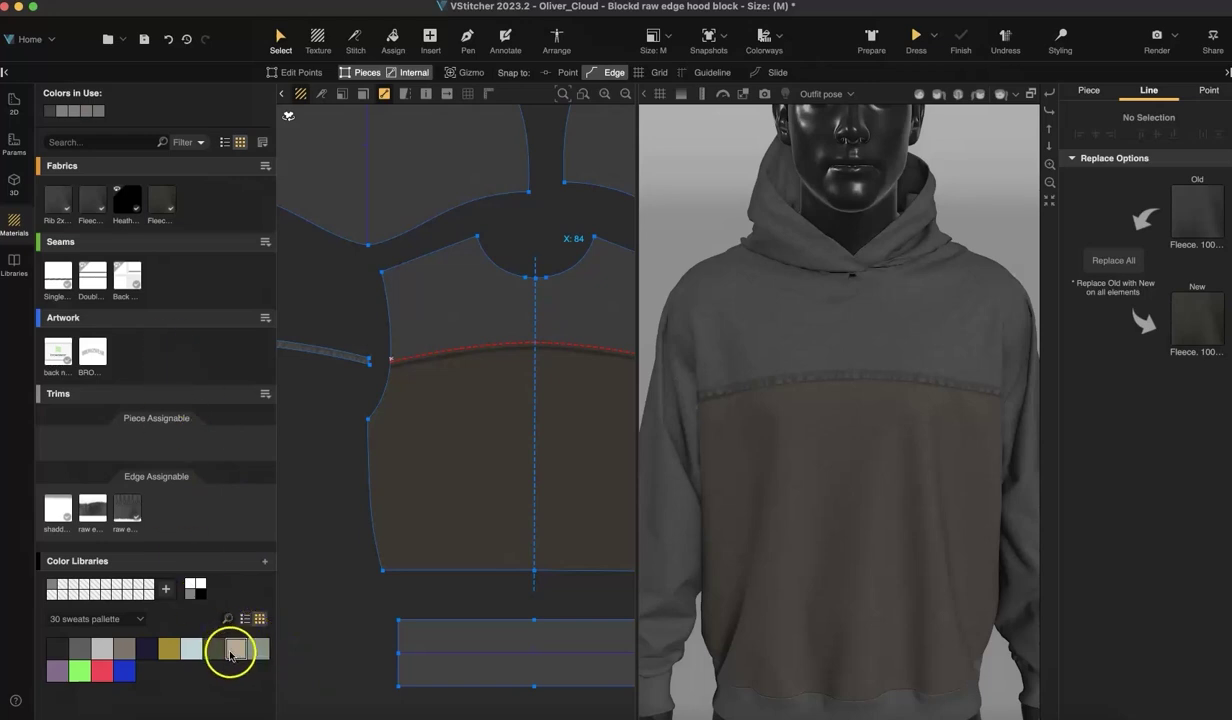
pyautogui.moveTo(191, 650)
pyautogui.mouseDown()
pyautogui.moveTo(481, 440)
pyautogui.moveTo(481, 528)
pyautogui.mouseUp()
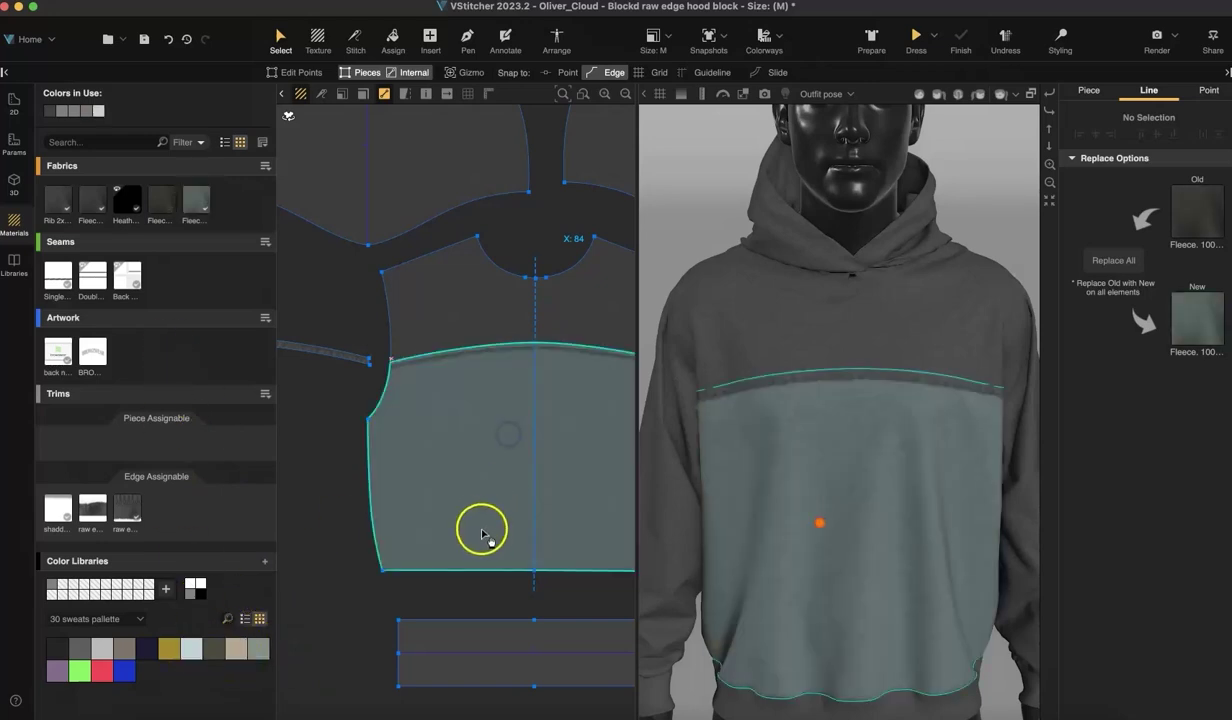
pyautogui.click(976, 493)
pyautogui.scroll(10, 976, 493)
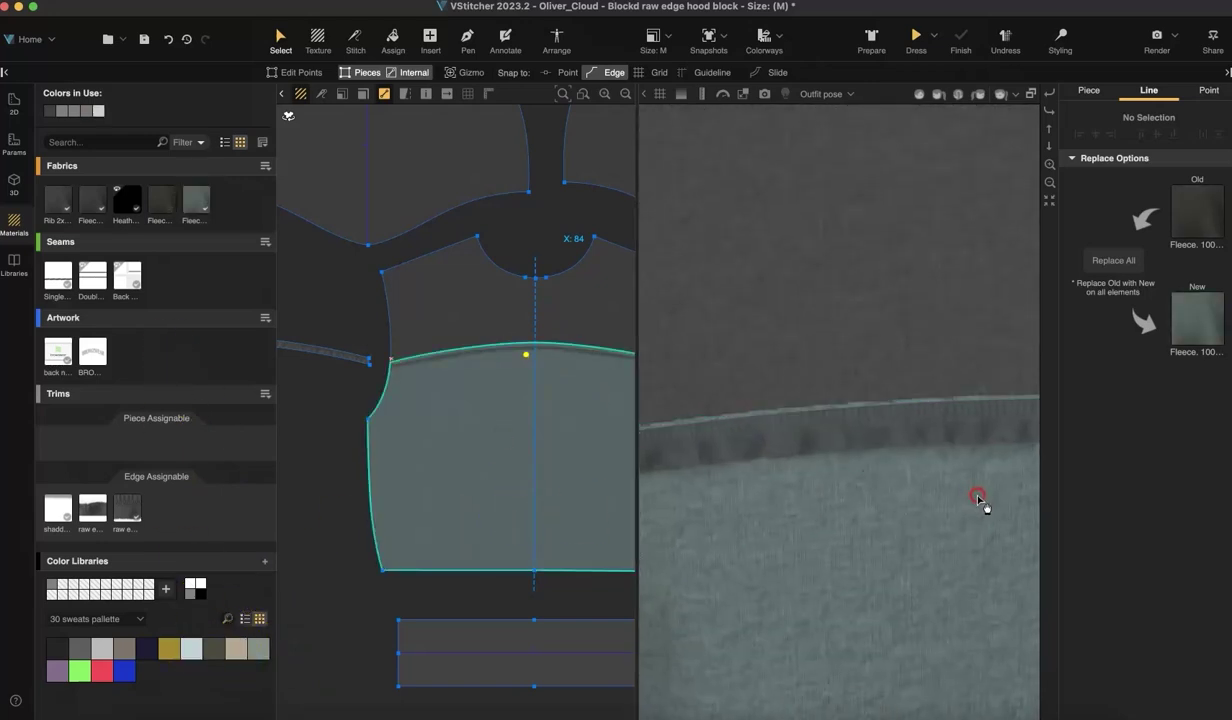
pyautogui.click(1050, 182)
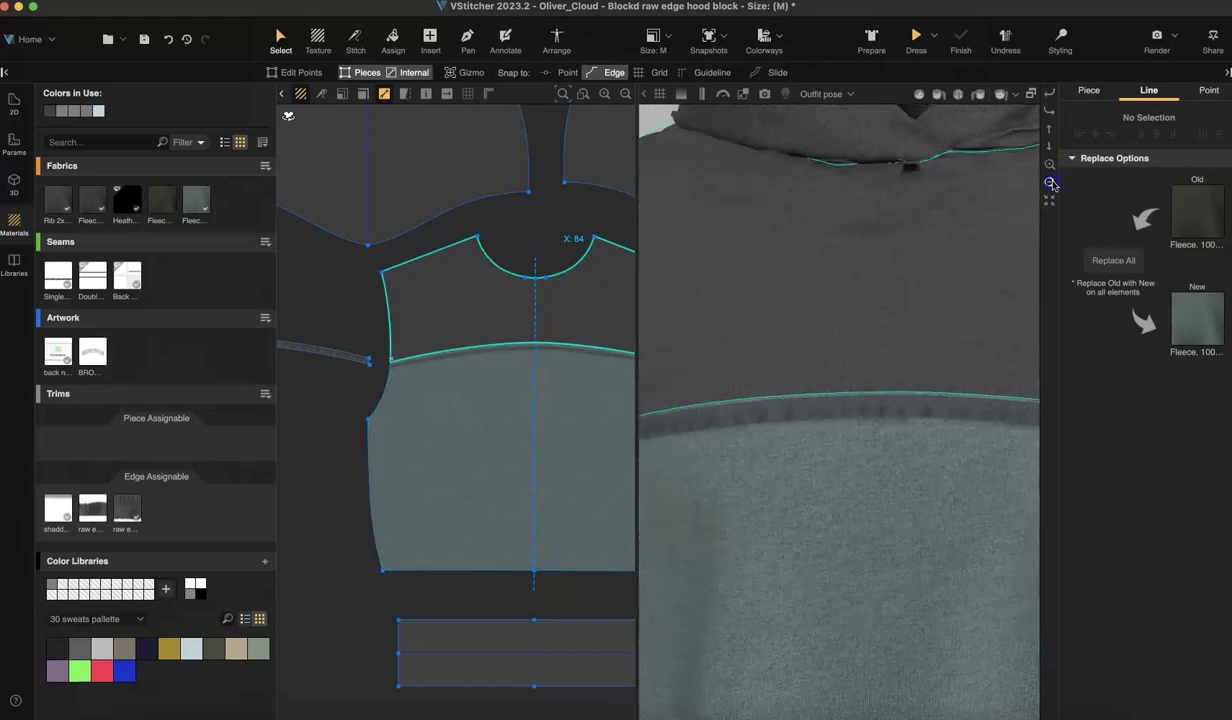
# Place the arched BRO artwork at the center of the hoodie's upper chest and view it on the avatar
pyautogui.click(336, 629)
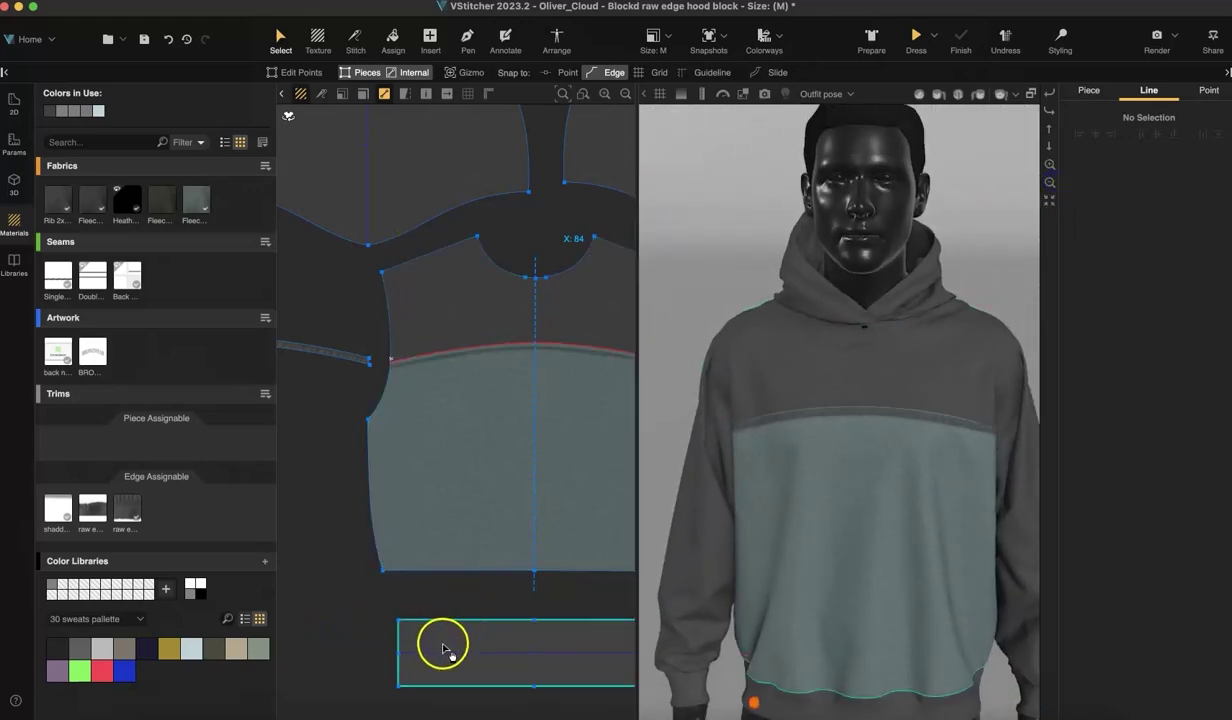
pyautogui.moveTo(92, 350); pyautogui.dragTo(548, 316)
pyautogui.click(542, 240)
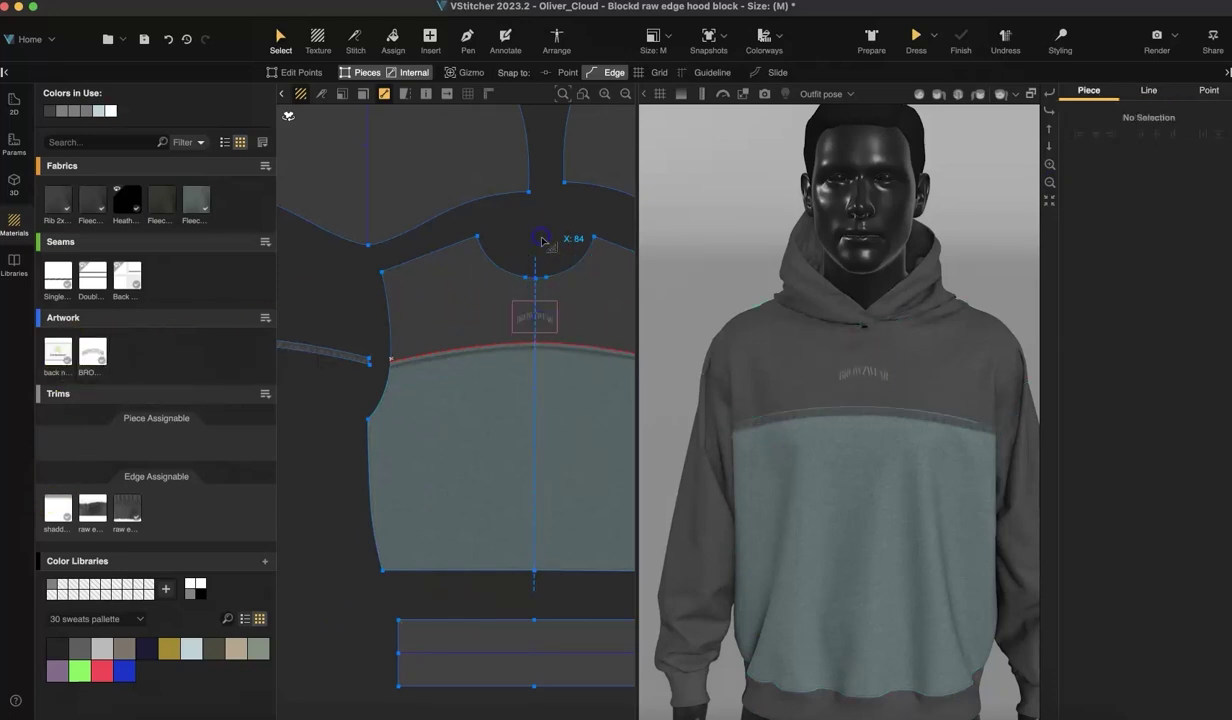
pyautogui.click(1050, 185)
pyautogui.moveTo(962, 322)
pyautogui.mouseDown(button='right')
pyautogui.moveTo(946, 330)
pyautogui.moveTo(959, 320)
pyautogui.mouseUp(button='right')
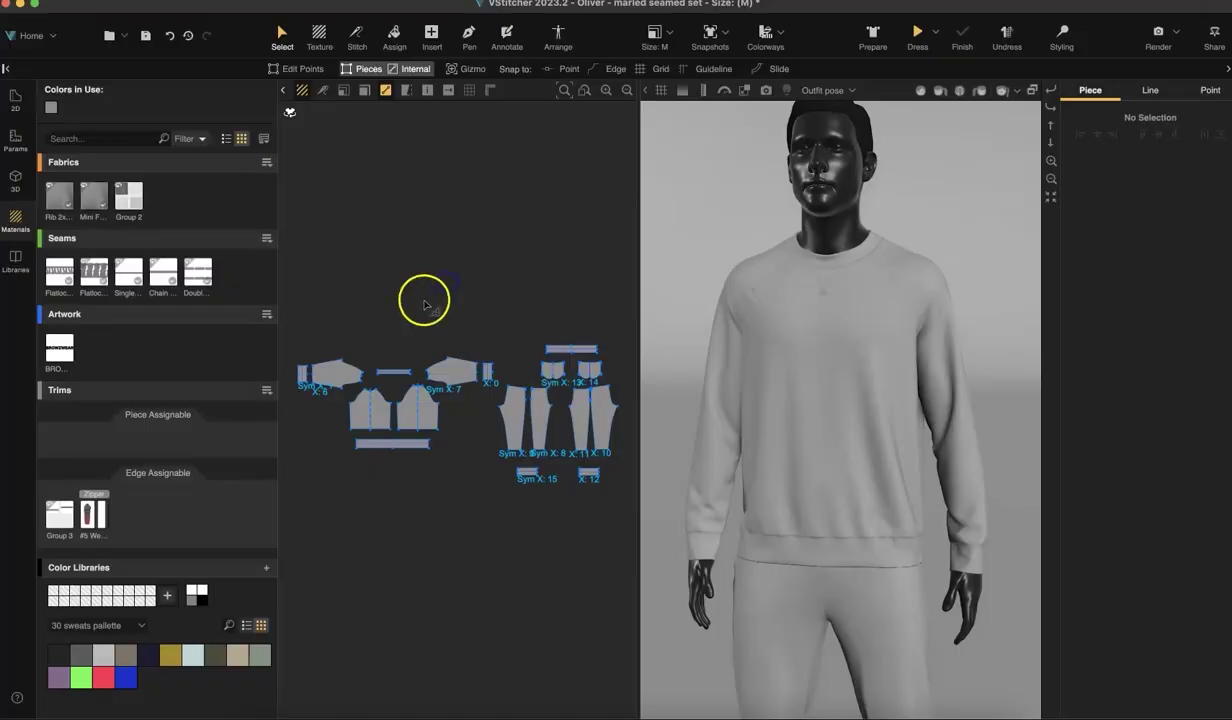
# In the marled seamed set, replace the Mini F fabric with the Group 2 fabric group and inspect the marl up close
pyautogui.scroll(5, 432, 473)
pyautogui.moveTo(130, 199); pyautogui.dragTo(93, 199)
pyautogui.scroll(6, 968, 427)
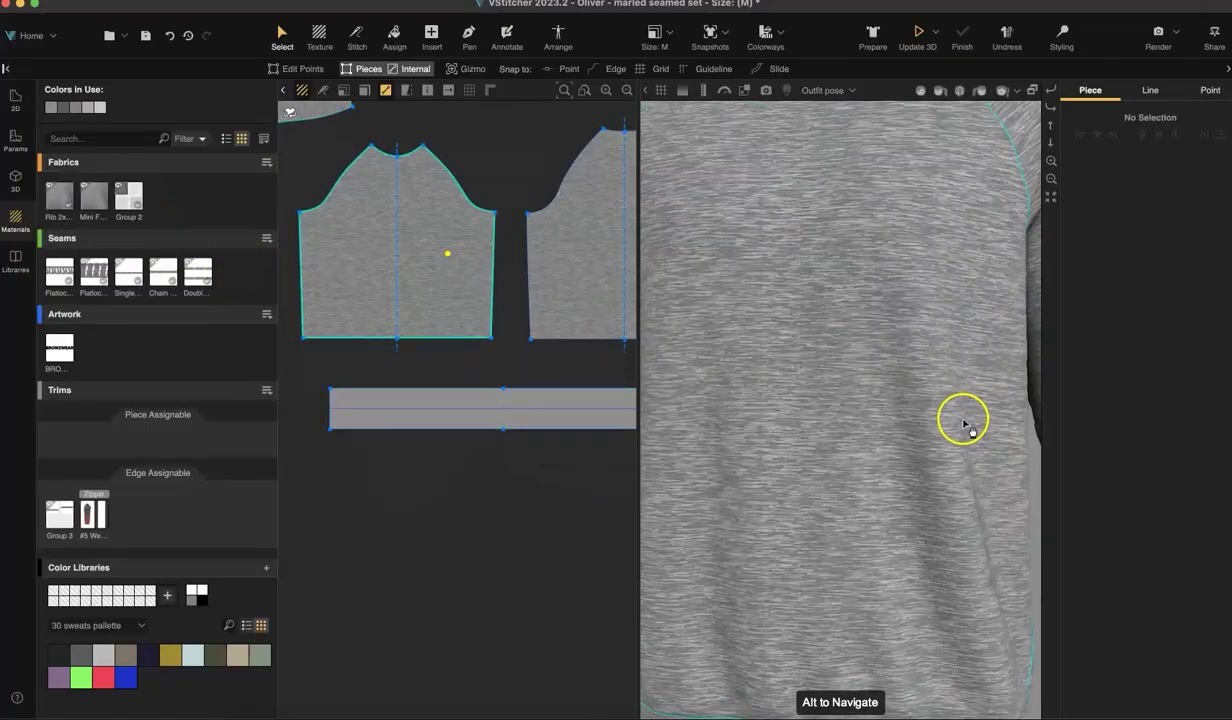
# Recolor Group 2's marl 3 layer Khaki, then try Gold and pick another 30 sweats palette color for the marl 1 copy 1 layer
pyautogui.click(129, 197)
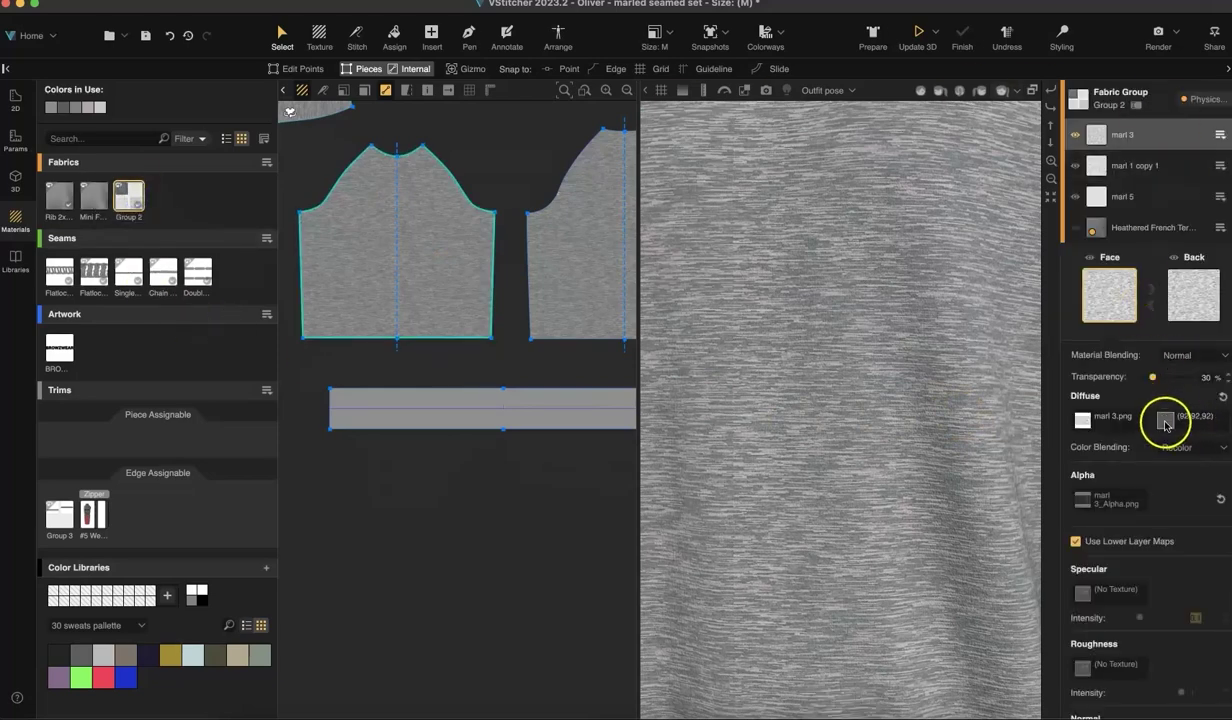
pyautogui.click(1166, 420)
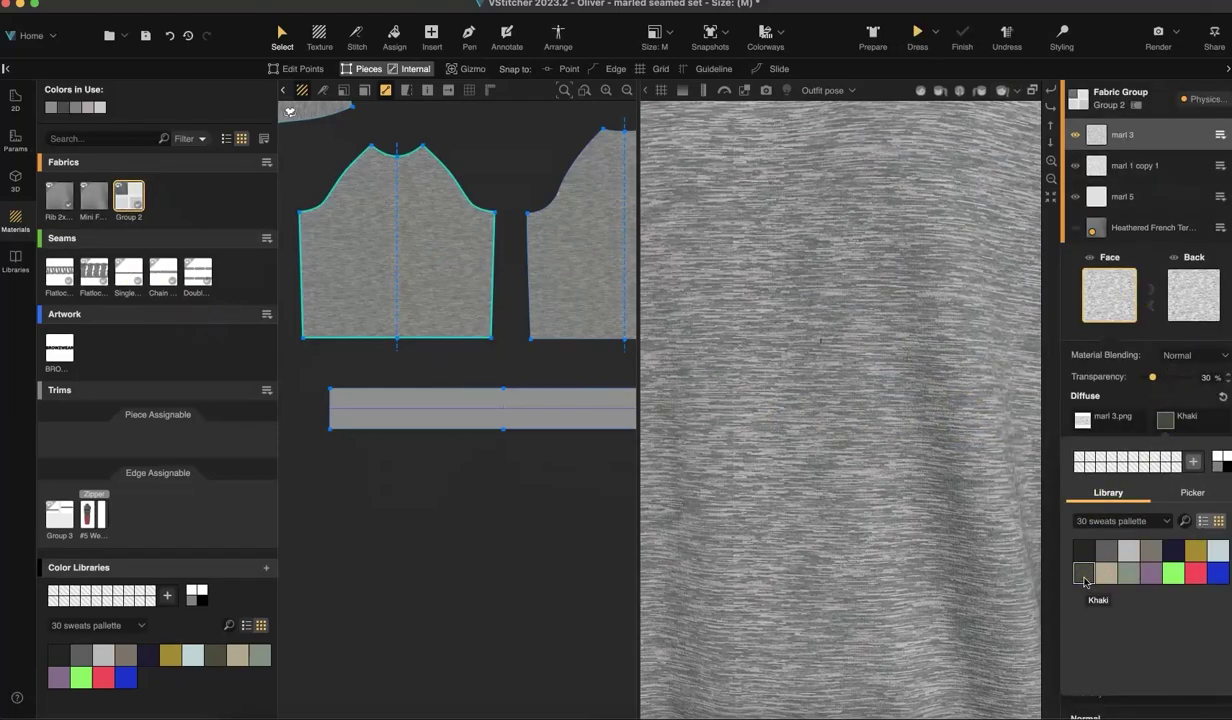
pyautogui.click(1133, 160)
pyautogui.click(1166, 420)
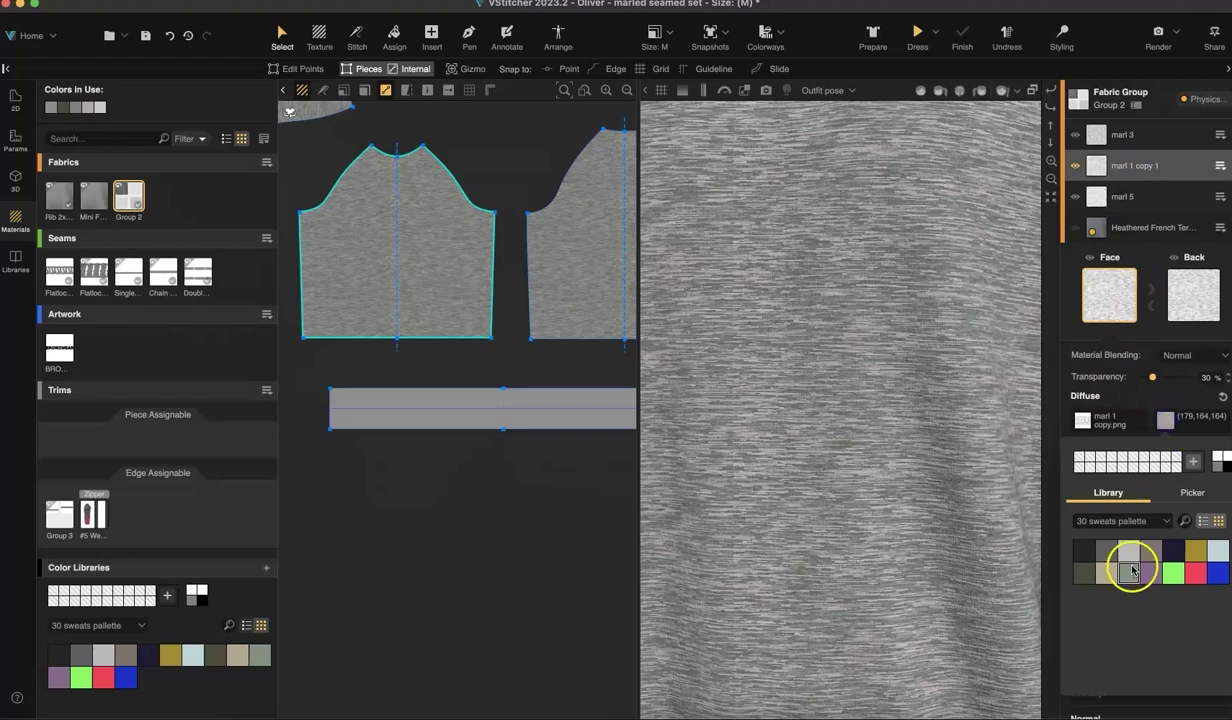
pyautogui.click(1118, 565)
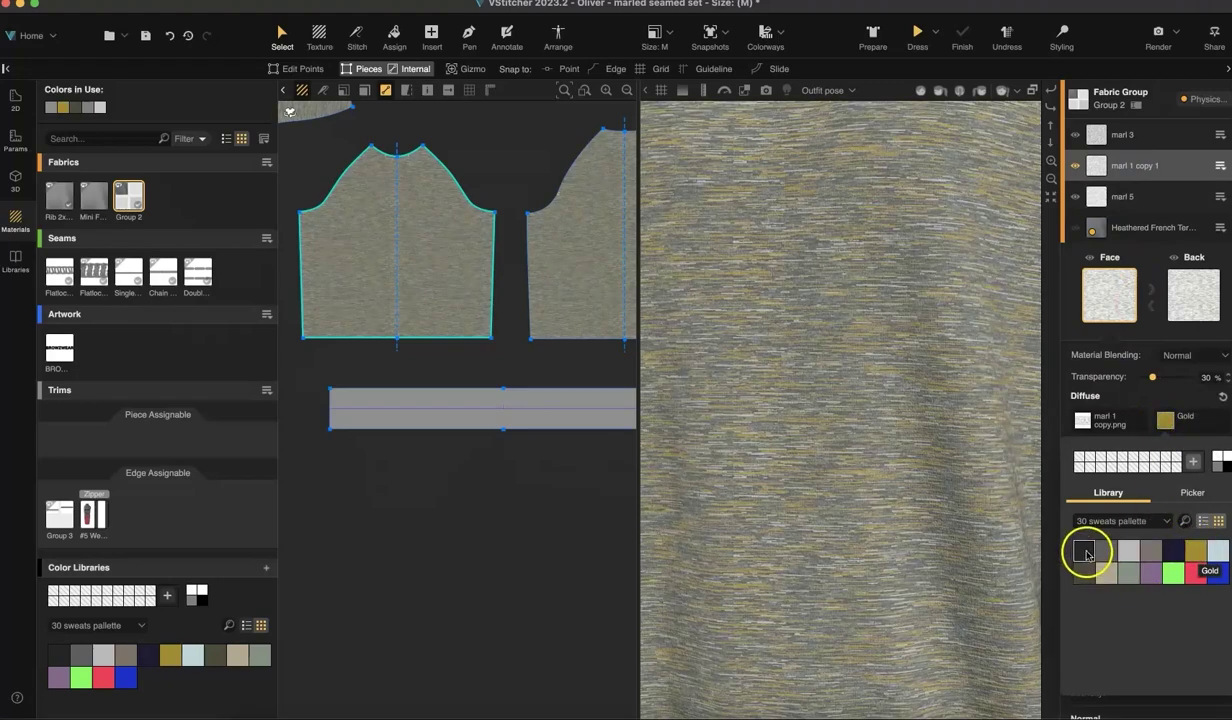
pyautogui.click(1133, 561)
pyautogui.click(517, 580)
pyautogui.click(819, 264)
# Set the transparency of Group 2's marl 5 layer to 67% and view the whole marled set on the avatar
pyautogui.click(130, 197)
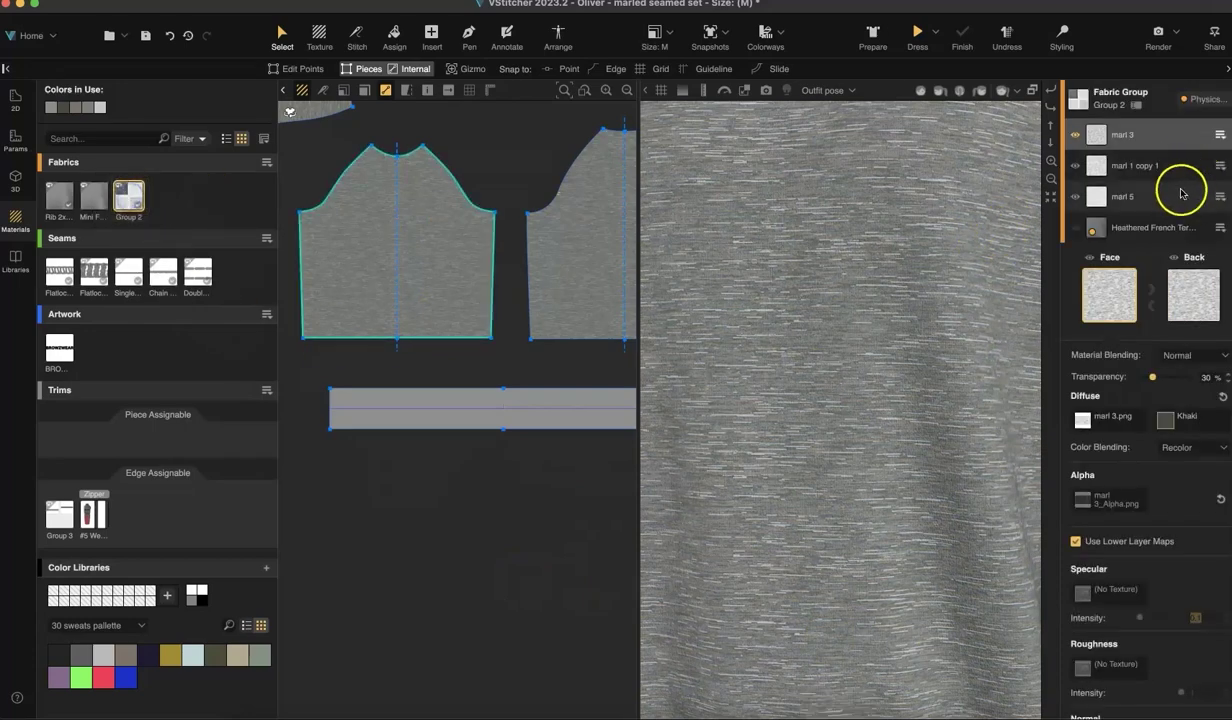
pyautogui.click(1180, 196)
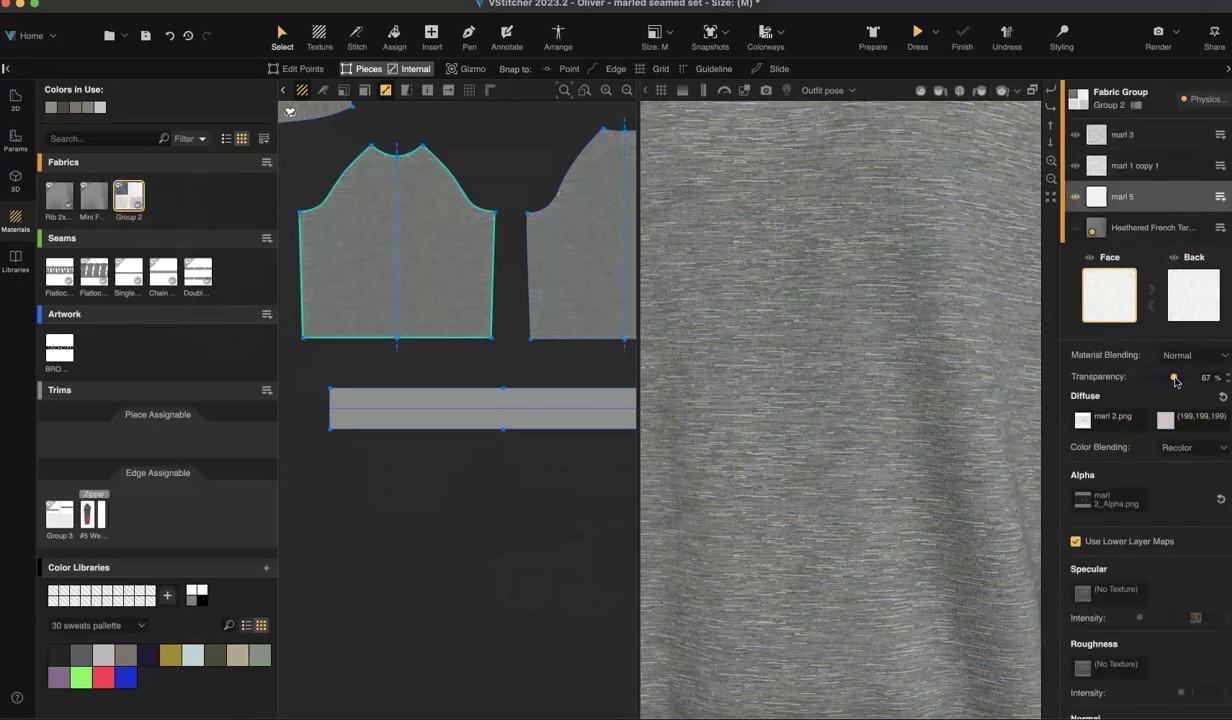
pyautogui.click(1048, 180)
pyautogui.click(429, 531)
pyautogui.click(315, 266)
pyautogui.click(319, 193)
pyautogui.scroll(3, 440, 206)
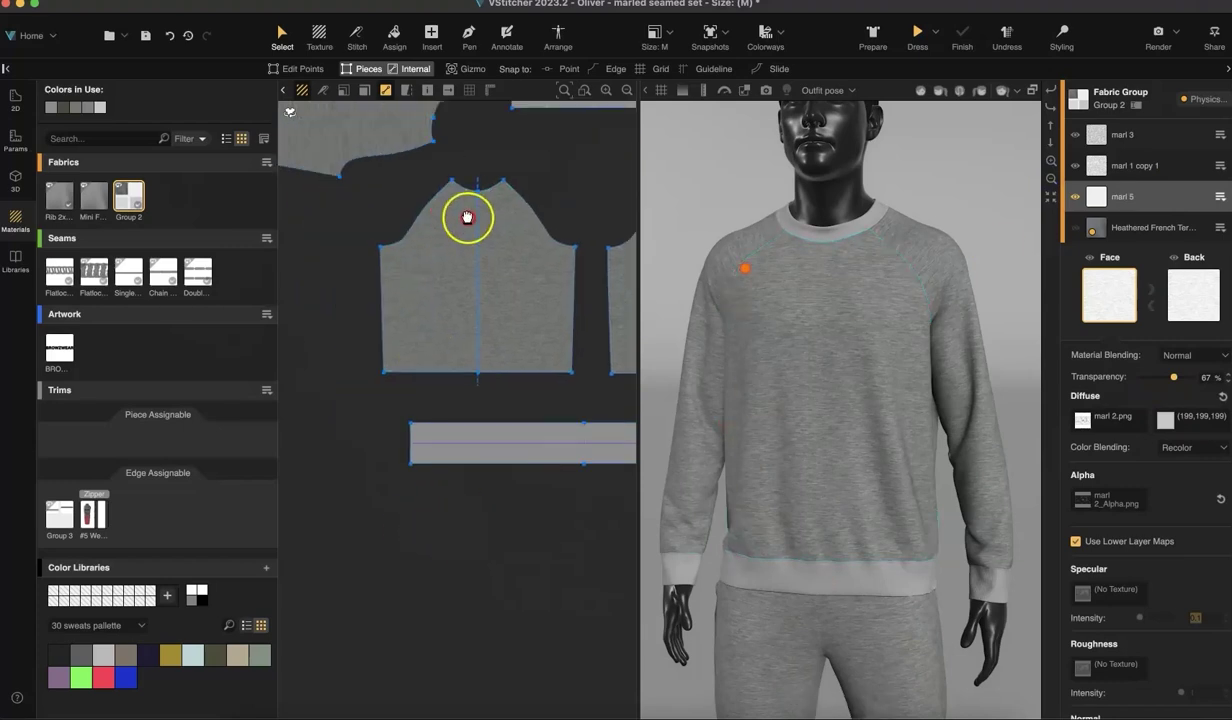
# Draw a closed four-point pocket shape about 17 by 18 cm with a curved lower edge in empty space beside the front piece
pyautogui.click(605, 90)
pyautogui.click(461, 390)
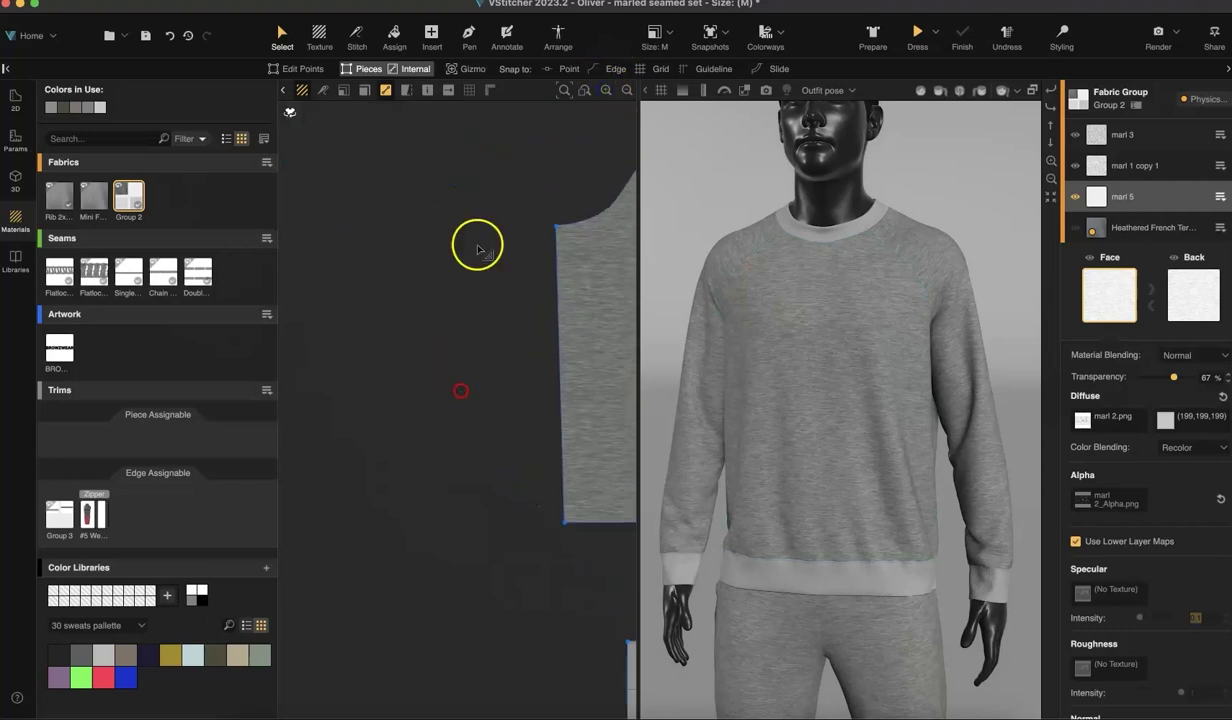
pyautogui.click(469, 36)
pyautogui.moveTo(503, 278); pyautogui.dragTo(372, 373)
pyautogui.click(398, 264)
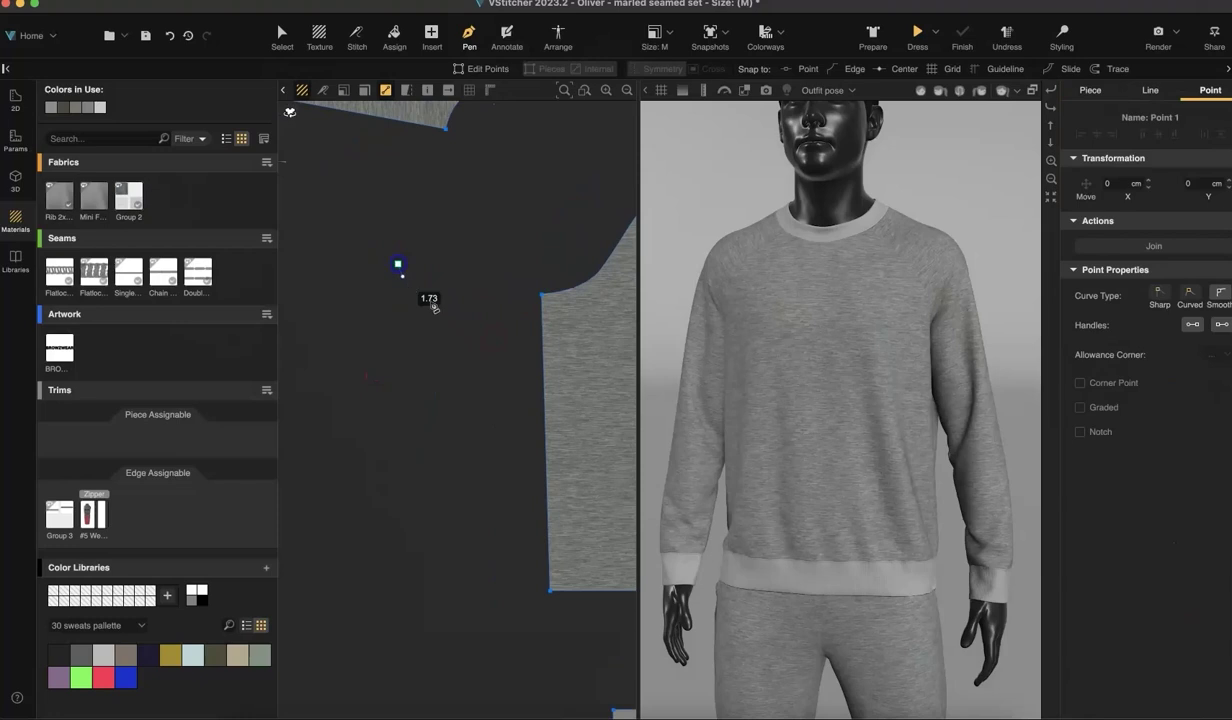
pyautogui.click(458, 356)
pyautogui.click(322, 341)
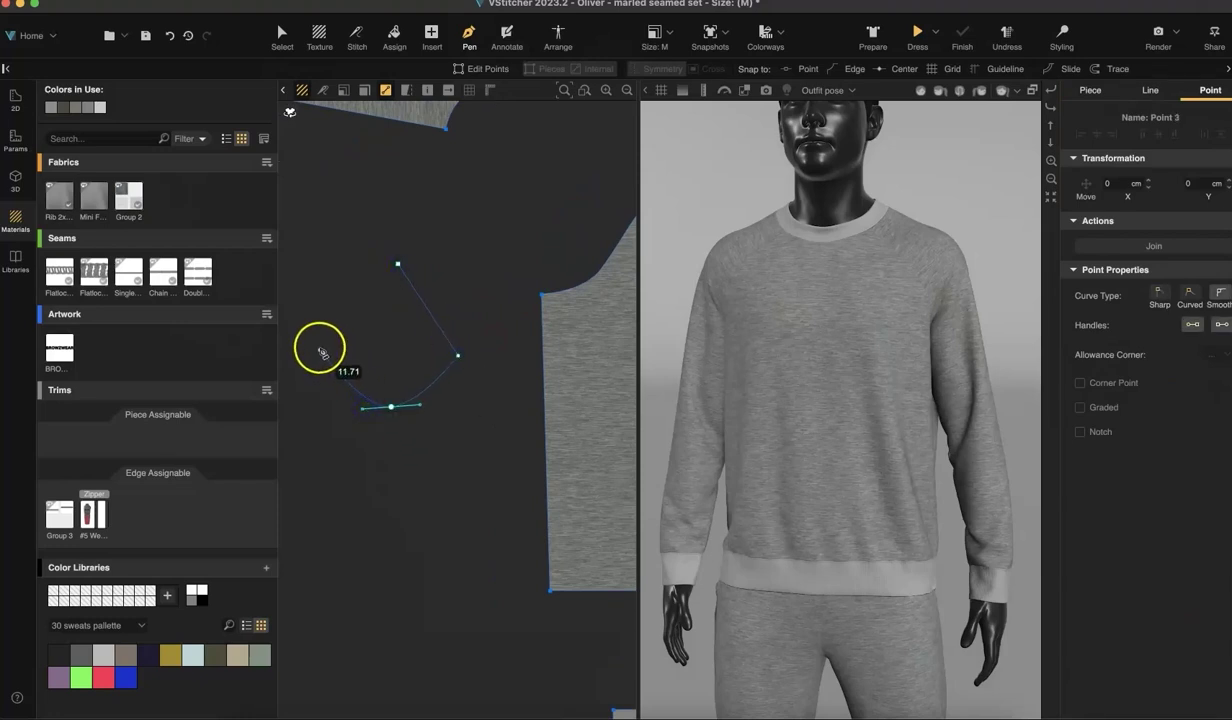
pyautogui.click(398, 265)
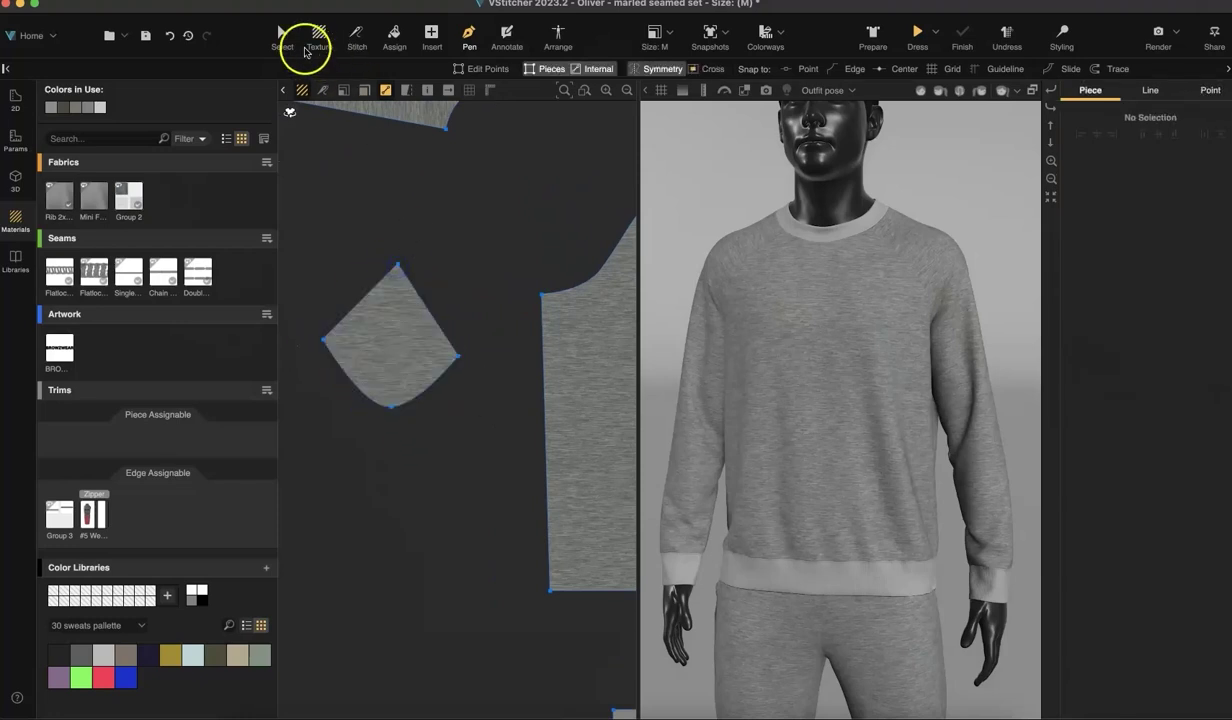
# Move the pocket shape onto the front piece's upper chest, order the front piece to the very bottom, and attach the shape
pyautogui.click(281, 33)
pyautogui.click(627, 90)
pyautogui.moveTo(564, 204); pyautogui.dragTo(494, 223, button='right')
pyautogui.moveTo(366, 350); pyautogui.dragTo(482, 364)
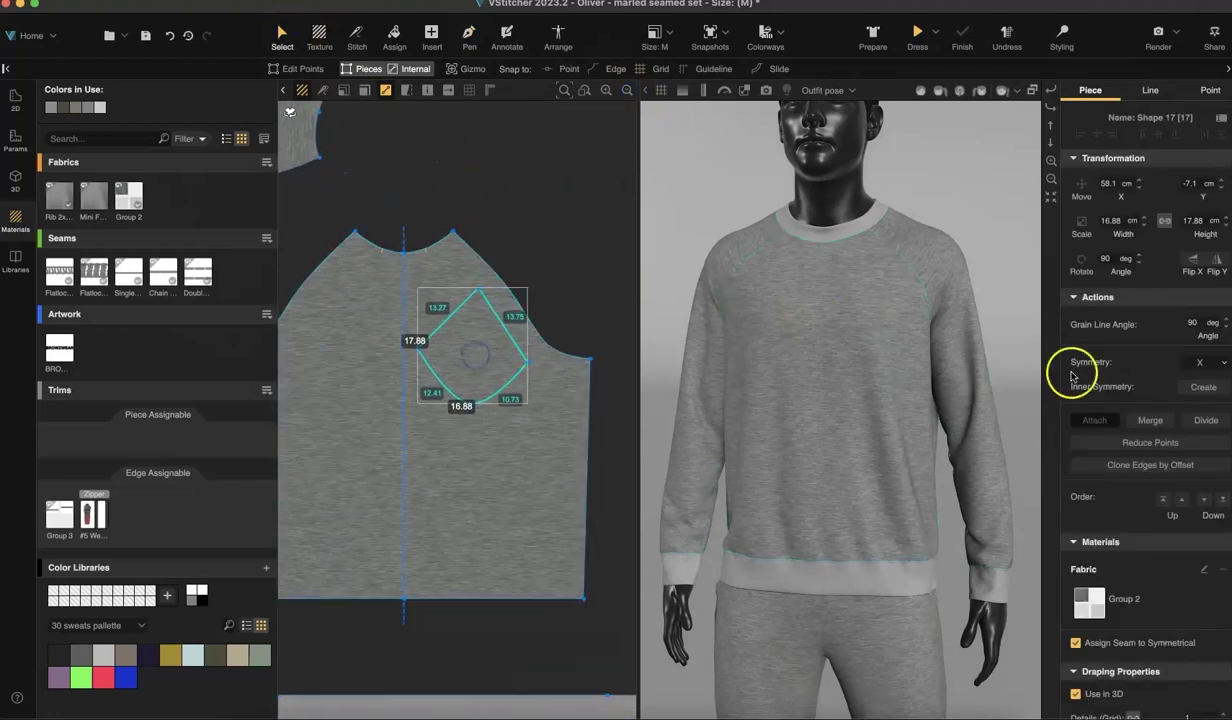
pyautogui.click(564, 216)
pyautogui.click(495, 358)
pyautogui.click(511, 410)
pyautogui.click(1222, 517)
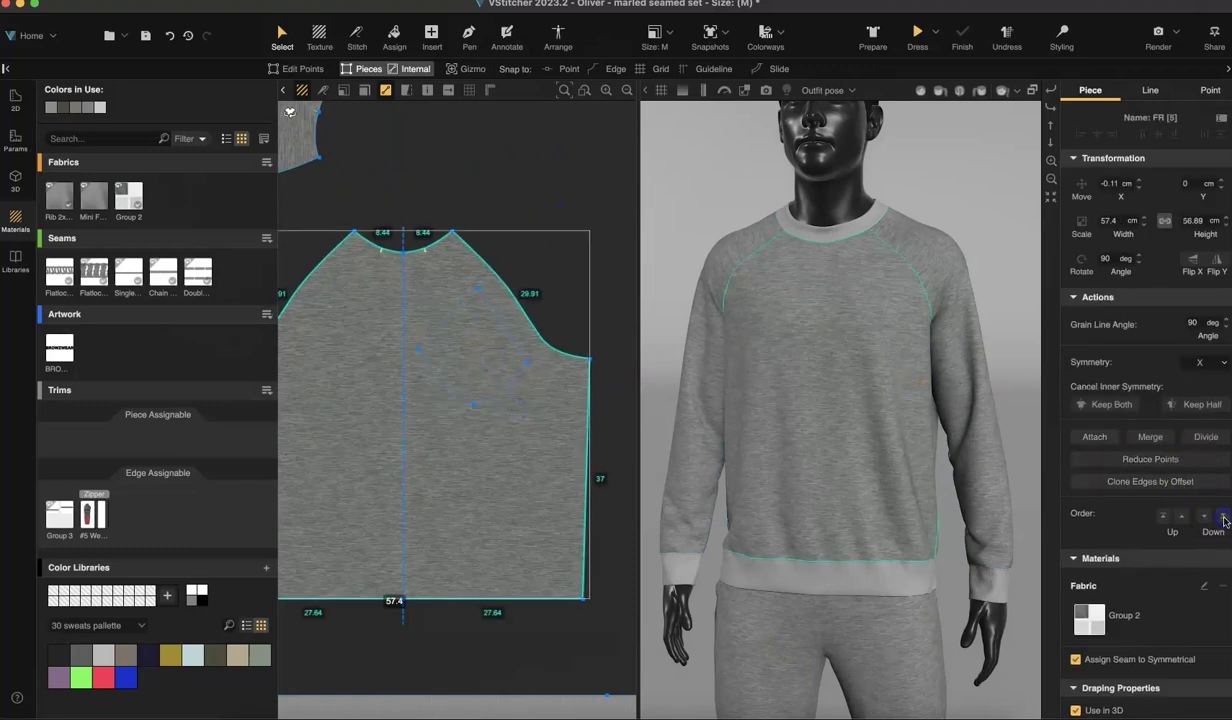
pyautogui.click(473, 363)
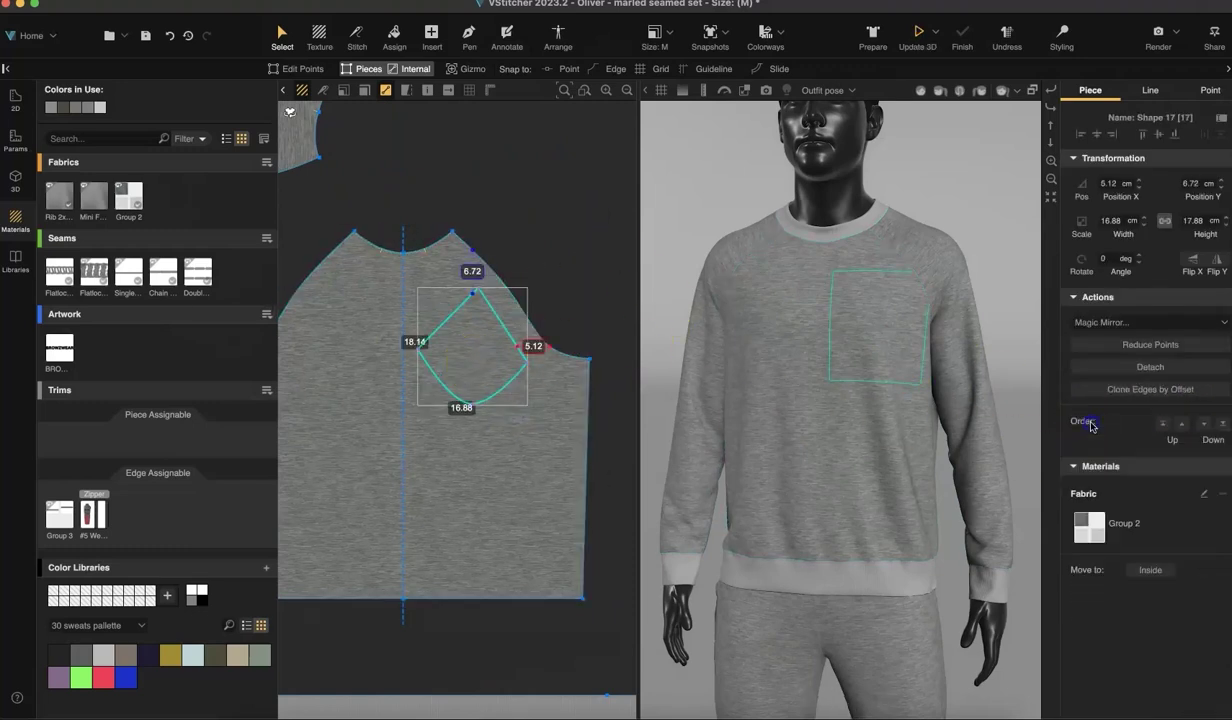
# Set the stitch construction of all four pocket edges to Directional Seam
pyautogui.click(1150, 89)
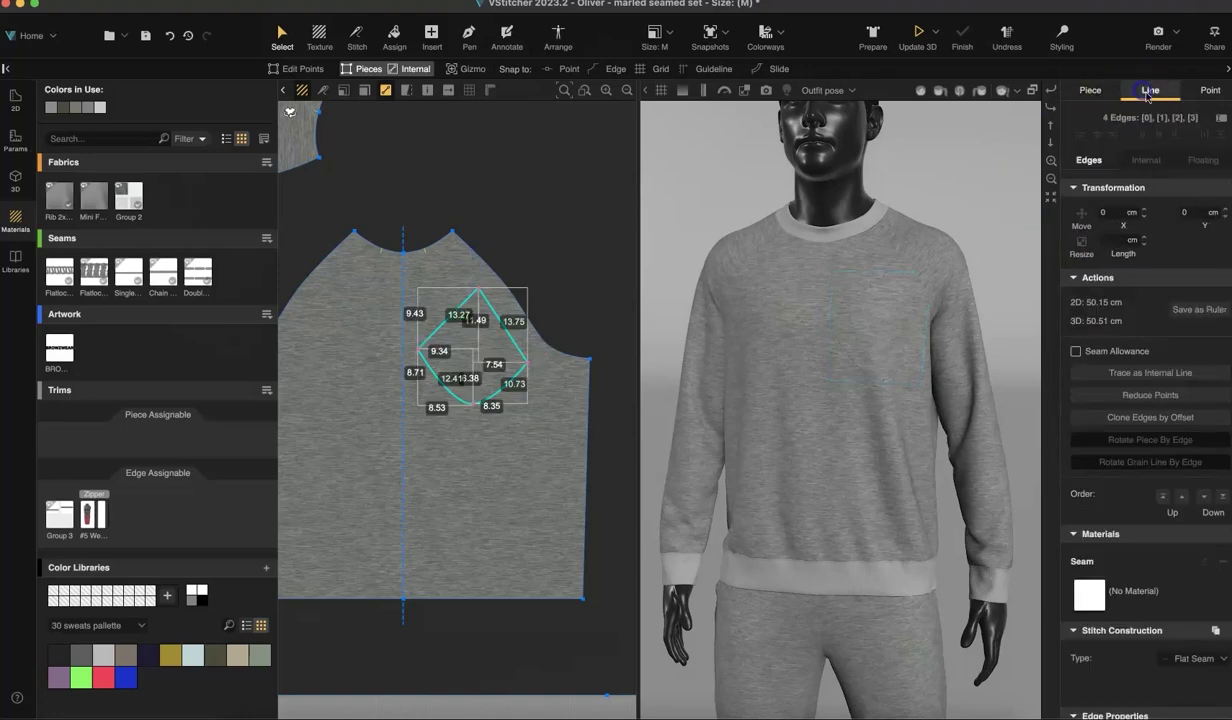
pyautogui.click(1190, 658)
pyautogui.click(1182, 688)
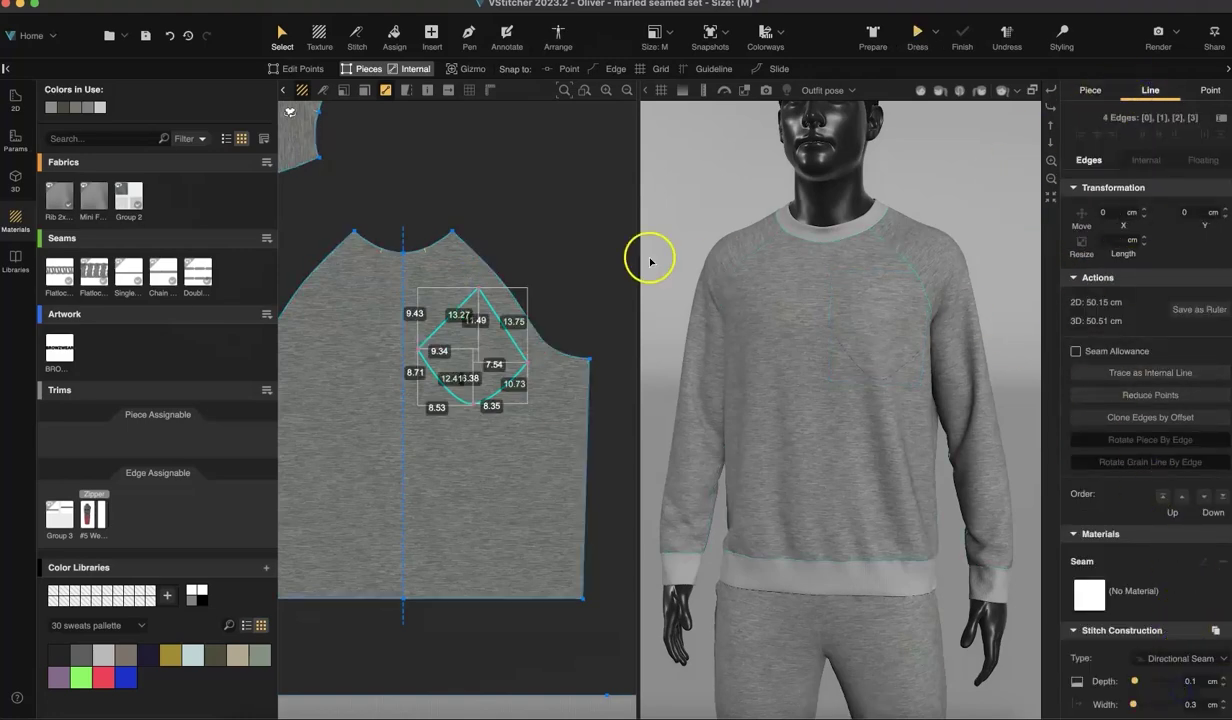
pyautogui.click(531, 208)
# Edit the pocket's points into a longer pointed shape about 17.5 by 21 cm and reposition it near the raglan seam
pyautogui.moveTo(908, 276); pyautogui.dragTo(877, 430, button='right')
pyautogui.scroll(10, 957, 393)
pyautogui.click(1051, 178)
pyautogui.moveTo(476, 358); pyautogui.dragTo(497, 384)
pyautogui.click(301, 68)
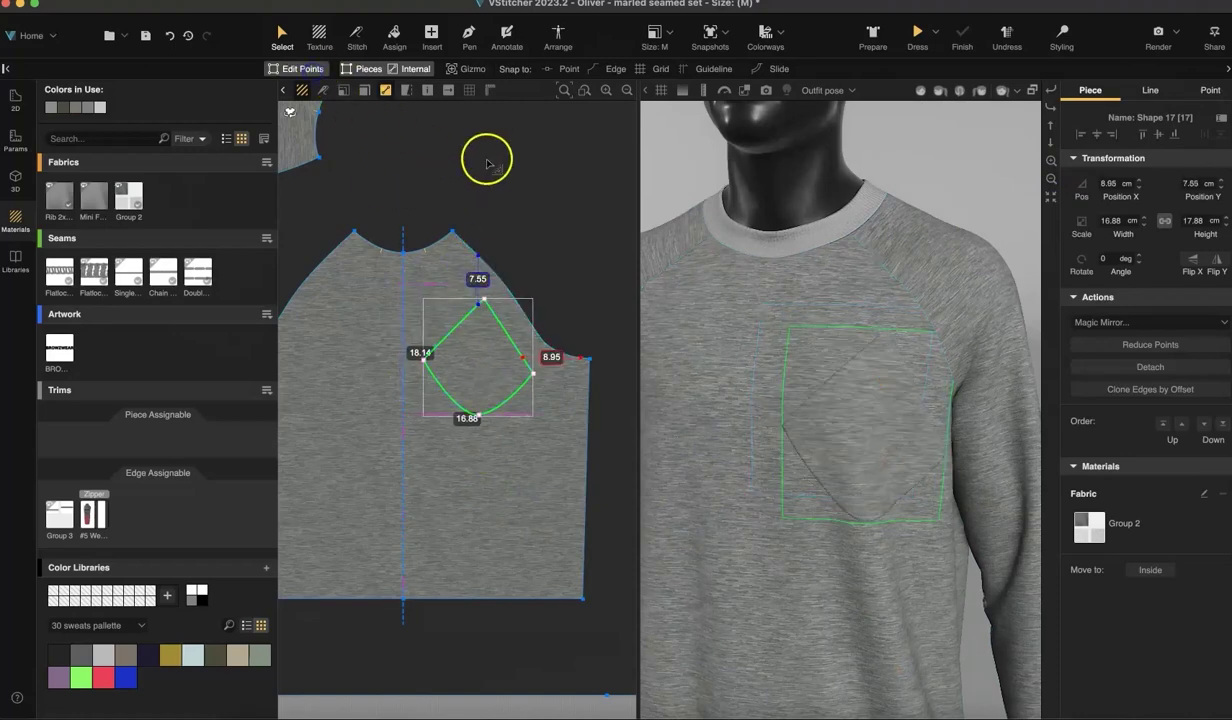
pyautogui.click(606, 90)
pyautogui.moveTo(398, 318); pyautogui.dragTo(391, 232)
pyautogui.click(450, 450)
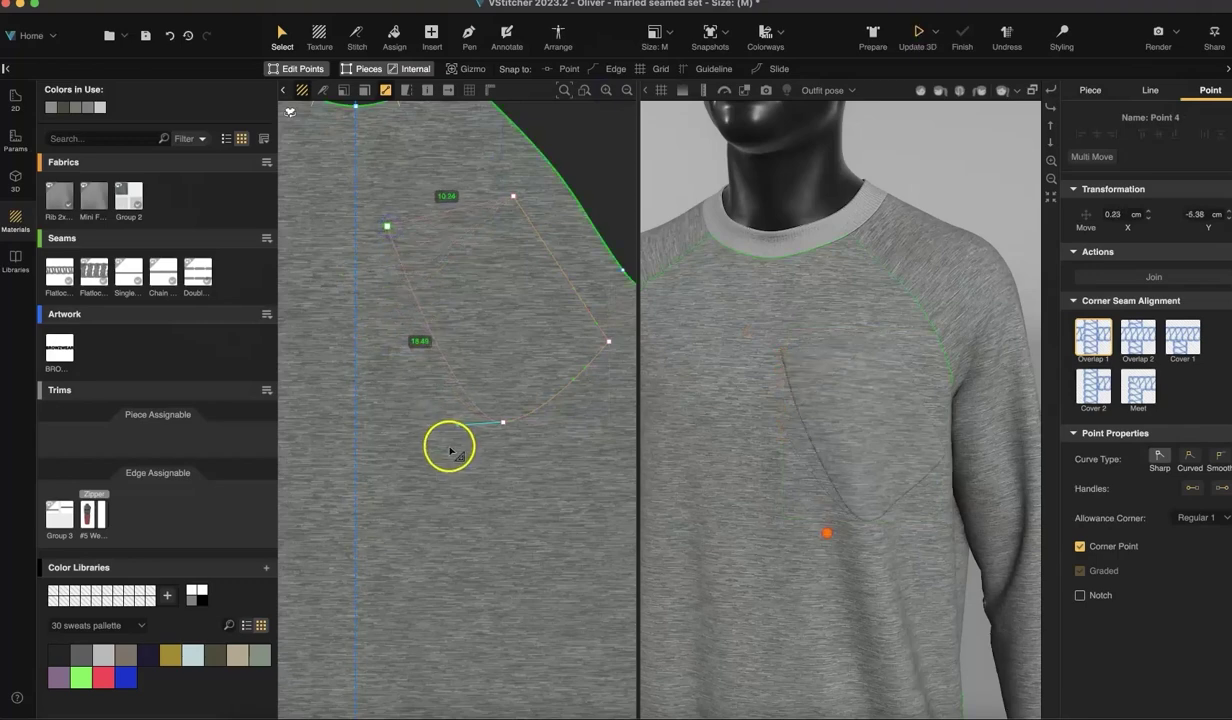
pyautogui.moveTo(503, 421); pyautogui.dragTo(484, 457)
pyautogui.moveTo(507, 322); pyautogui.dragTo(515, 286)
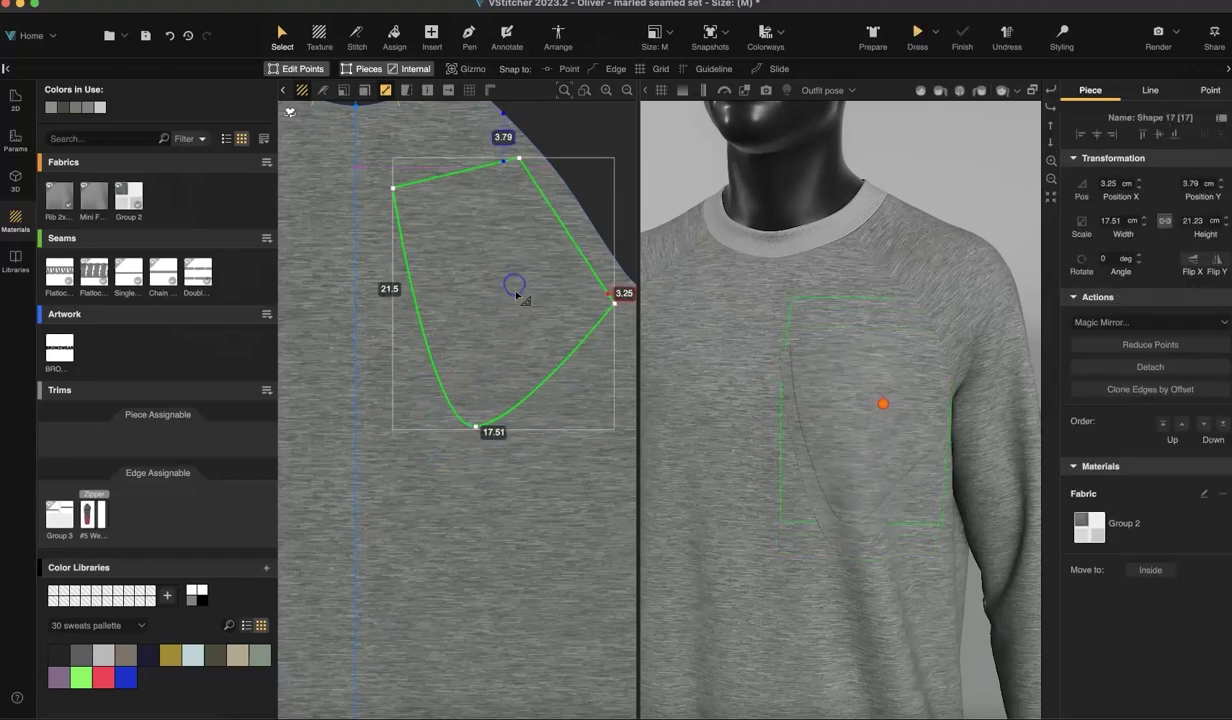
pyautogui.click(587, 120)
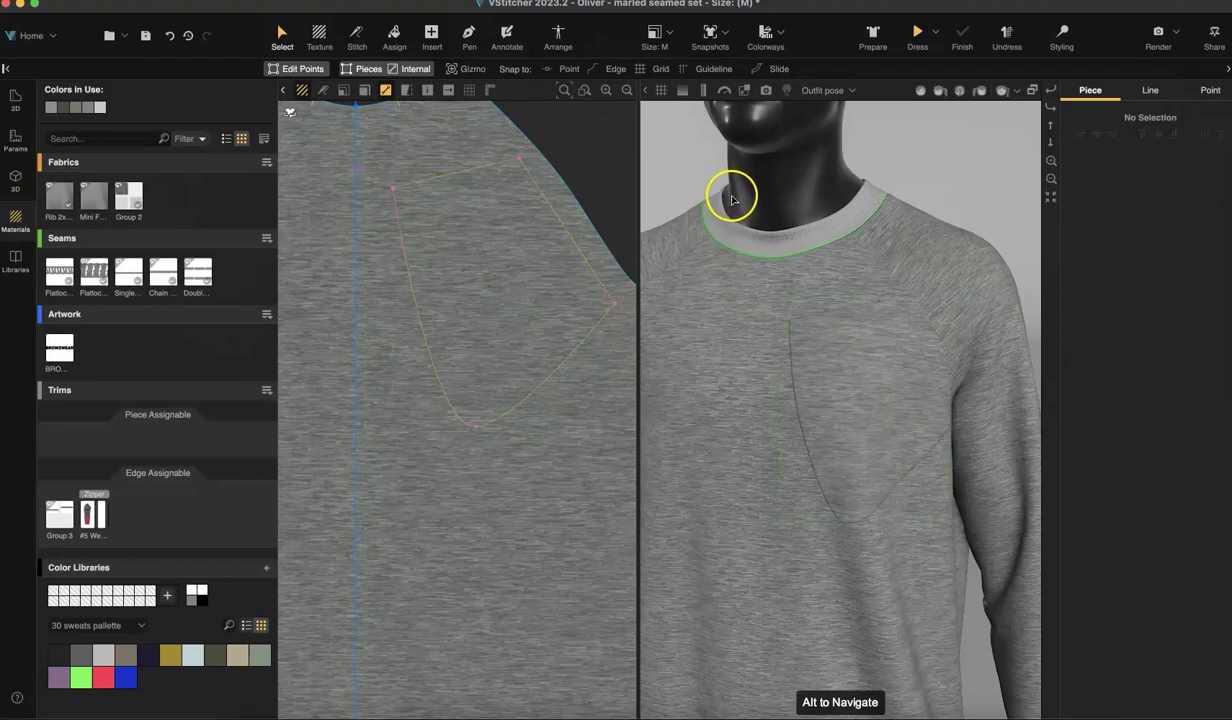
# Assign the Single Needle chain seam to the edges of the chest pocket
pyautogui.click(128, 272)
pyautogui.moveTo(147, 287); pyautogui.dragTo(412, 272)
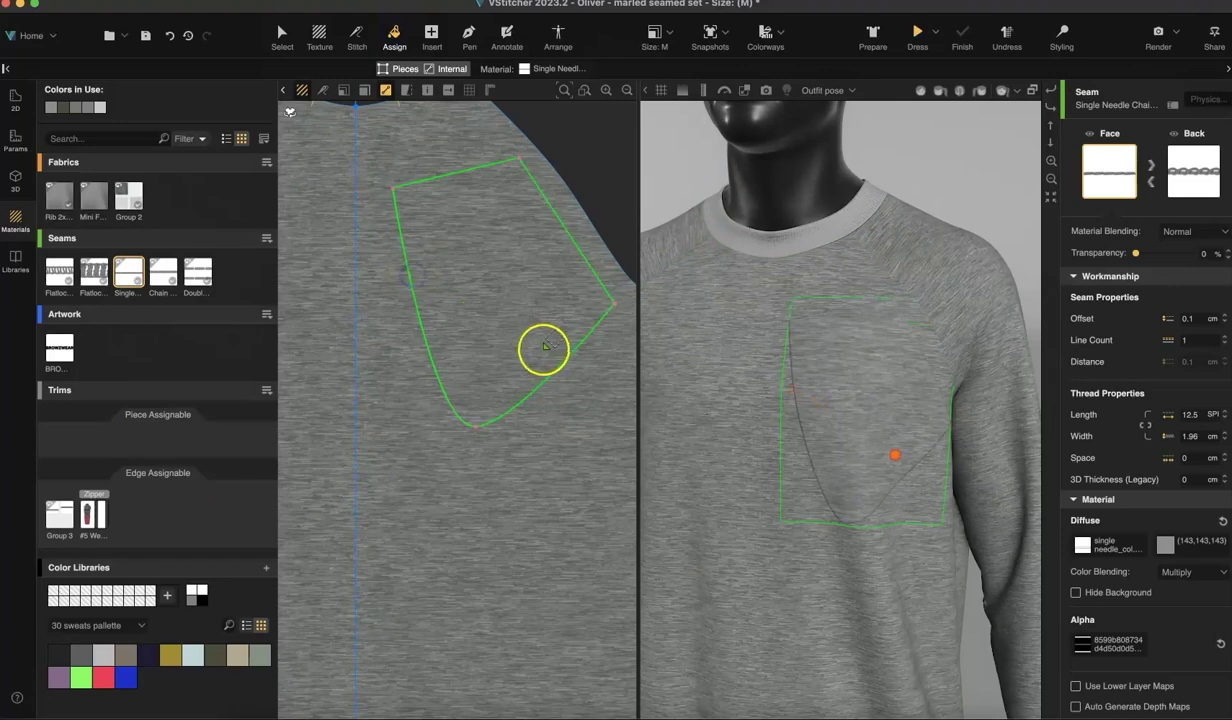
pyautogui.click(481, 178)
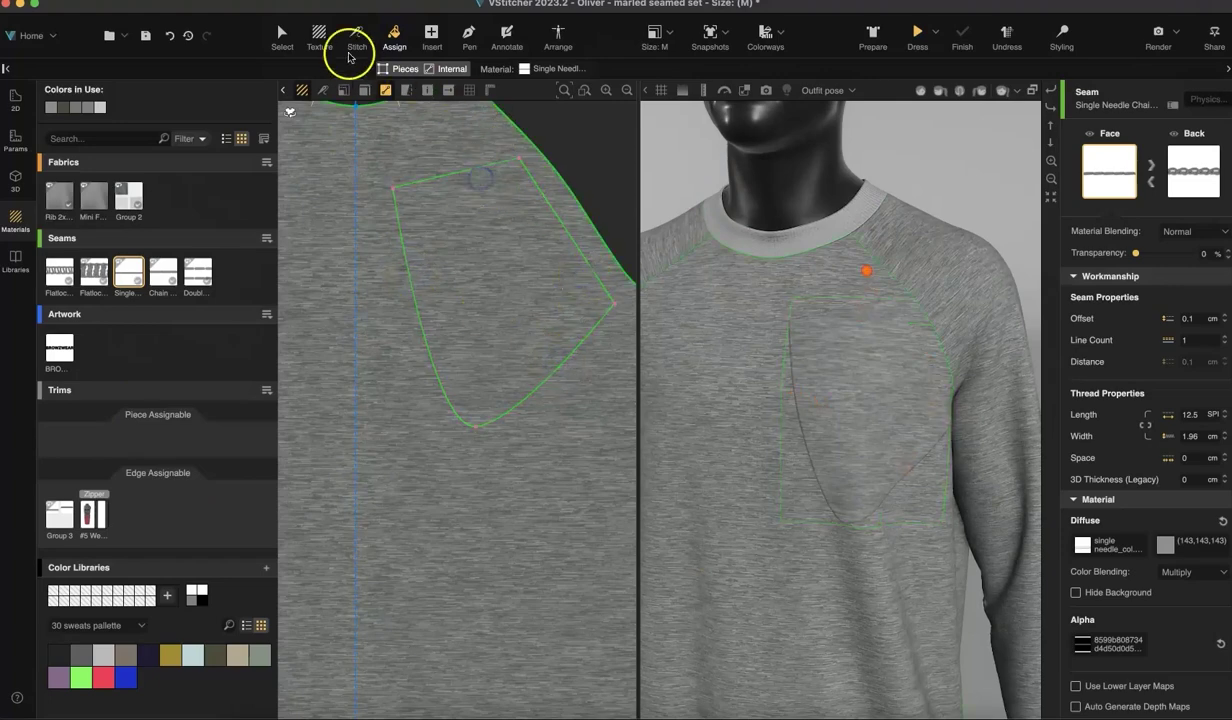
pyautogui.click(281, 36)
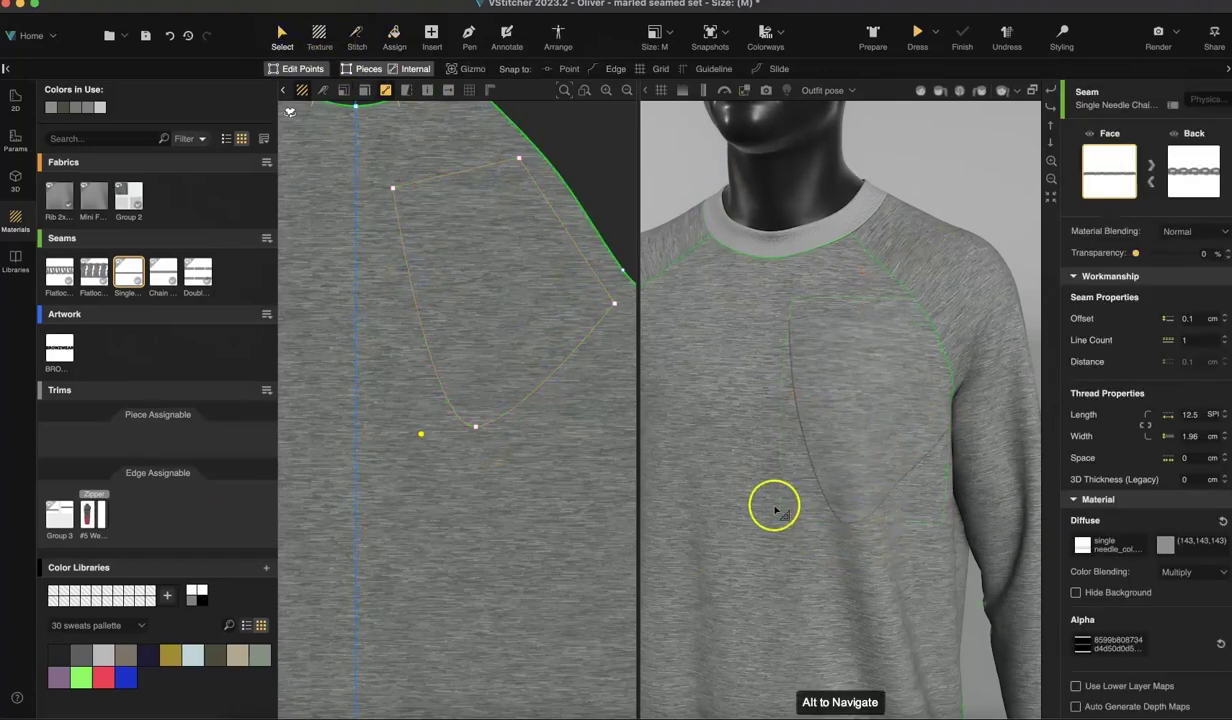
# Draw a slanted internal line about 15.3 cm long inside the pocket, parallel to its inner curved edge
pyautogui.click(467, 33)
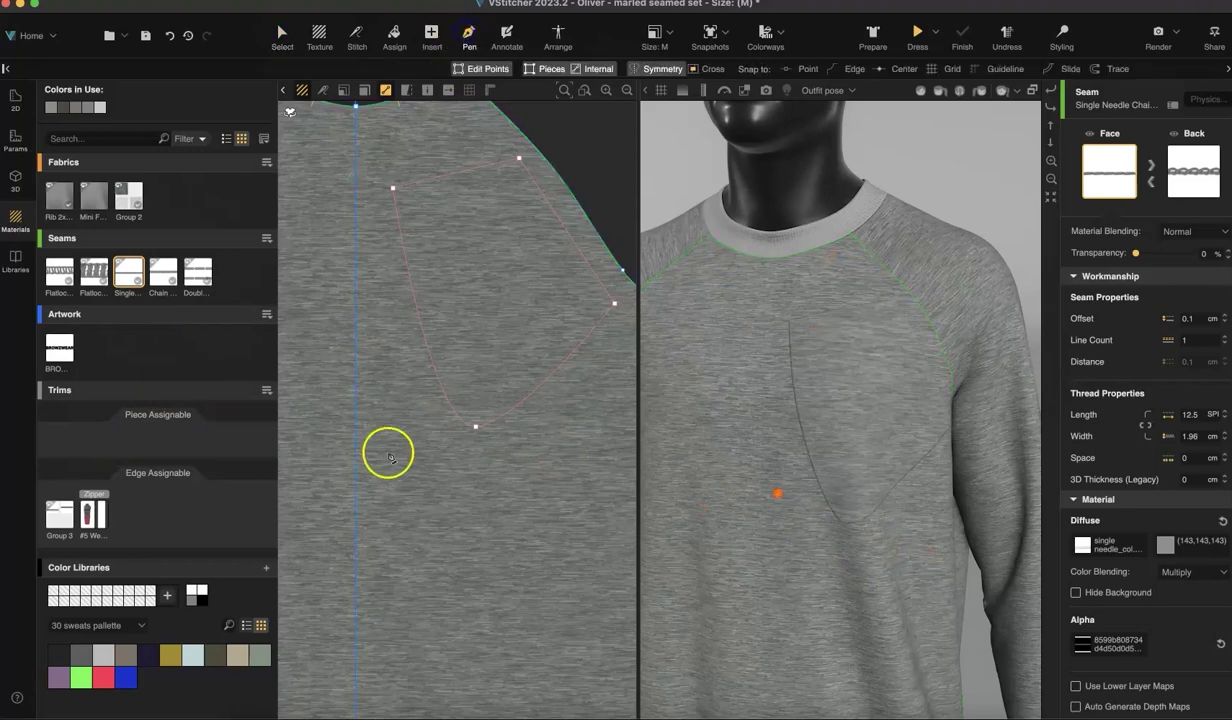
pyautogui.click(433, 211)
pyautogui.doubleClick(479, 401)
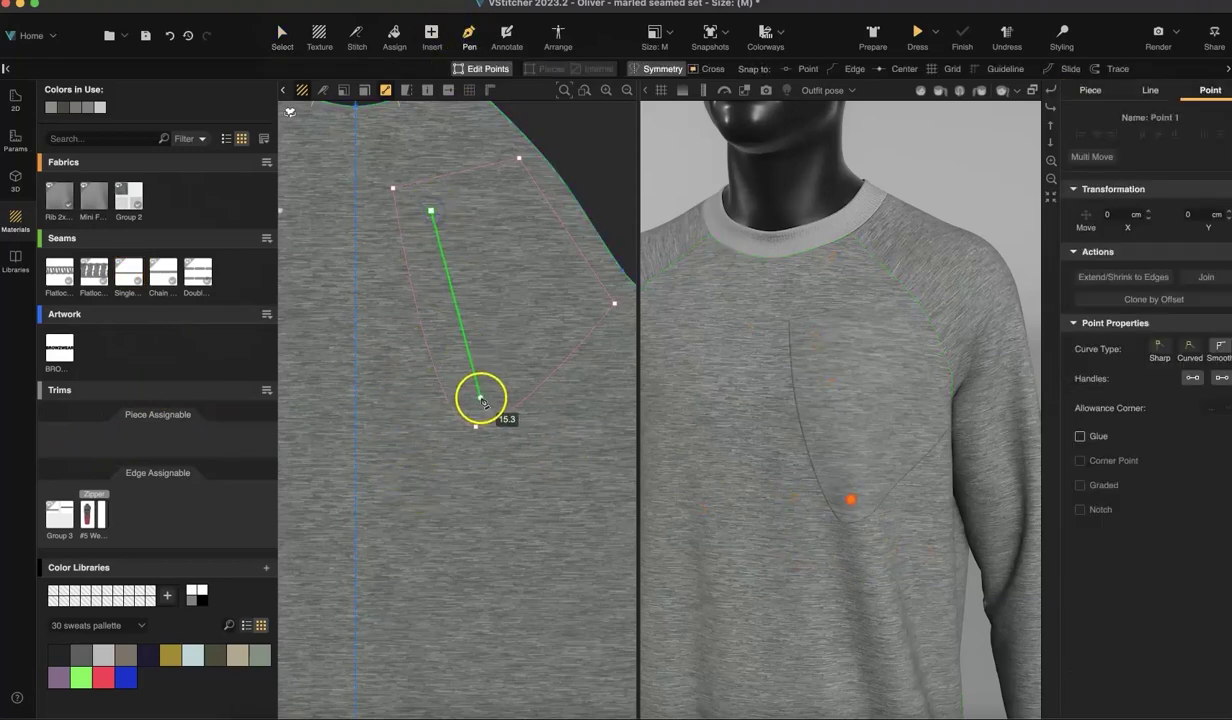
# Assign the #5 Wet look Zip to the slanted line in the pocket and drape it on the avatar
pyautogui.click(394, 36)
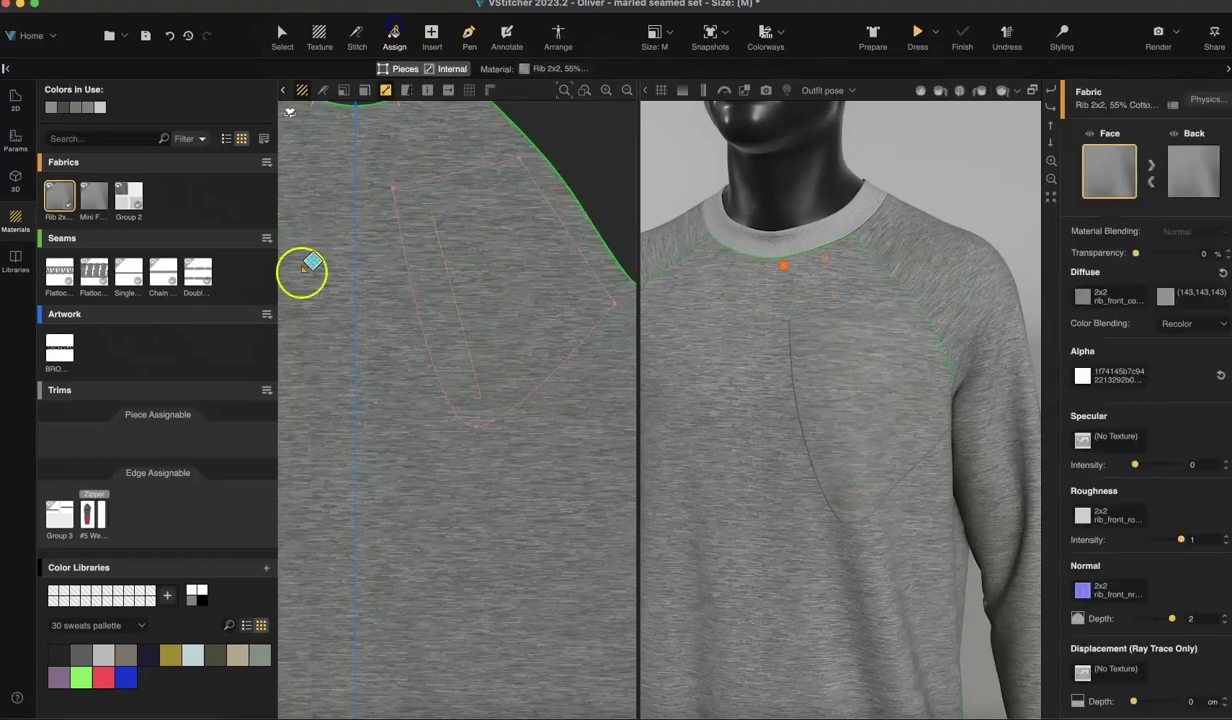
pyautogui.click(93, 513)
pyautogui.click(459, 274)
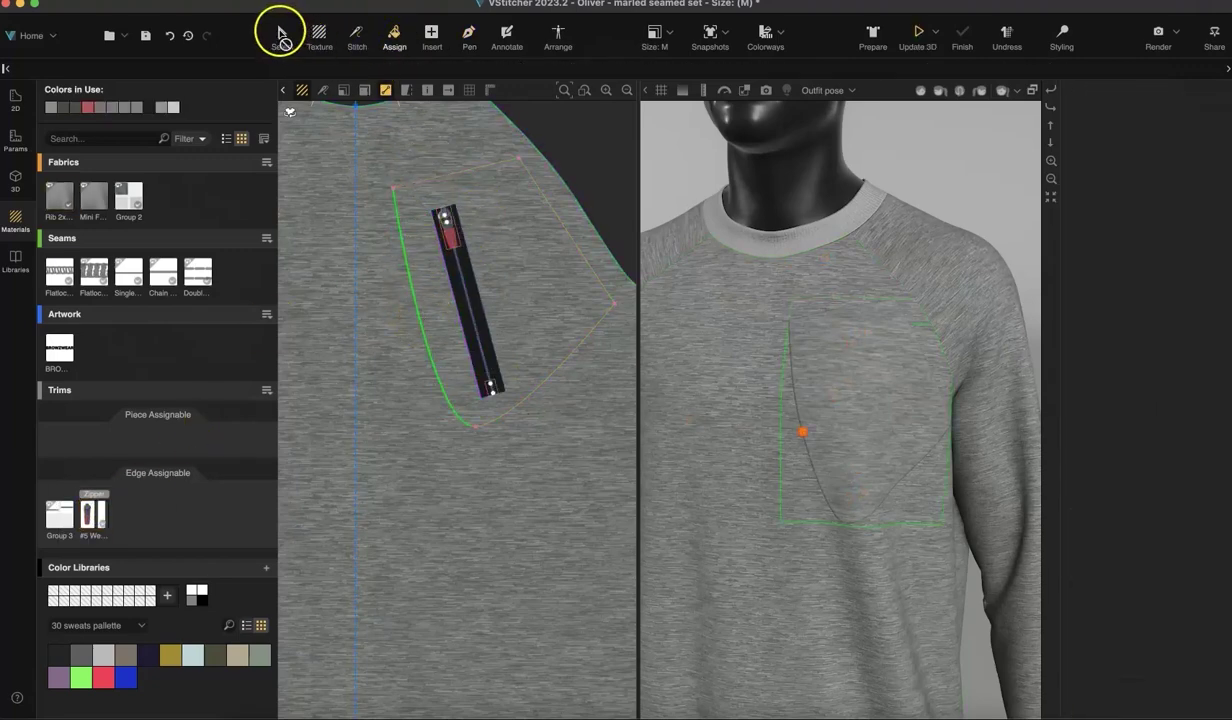
pyautogui.click(281, 38)
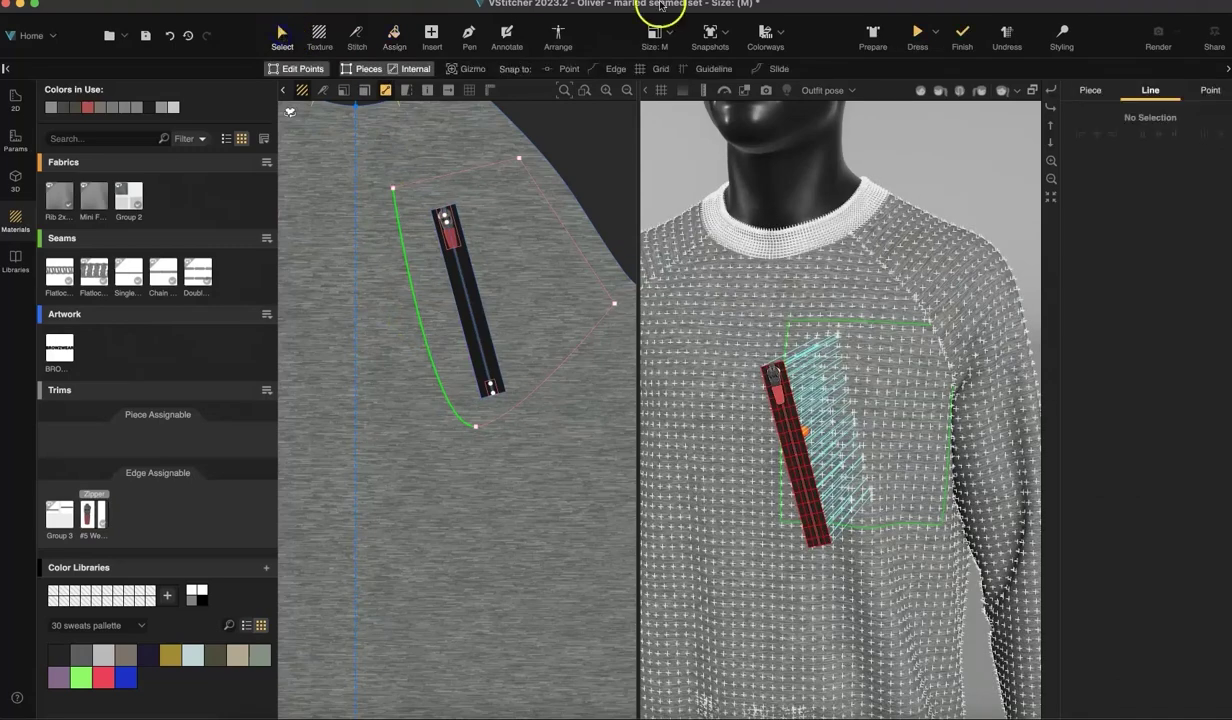
pyautogui.click(967, 39)
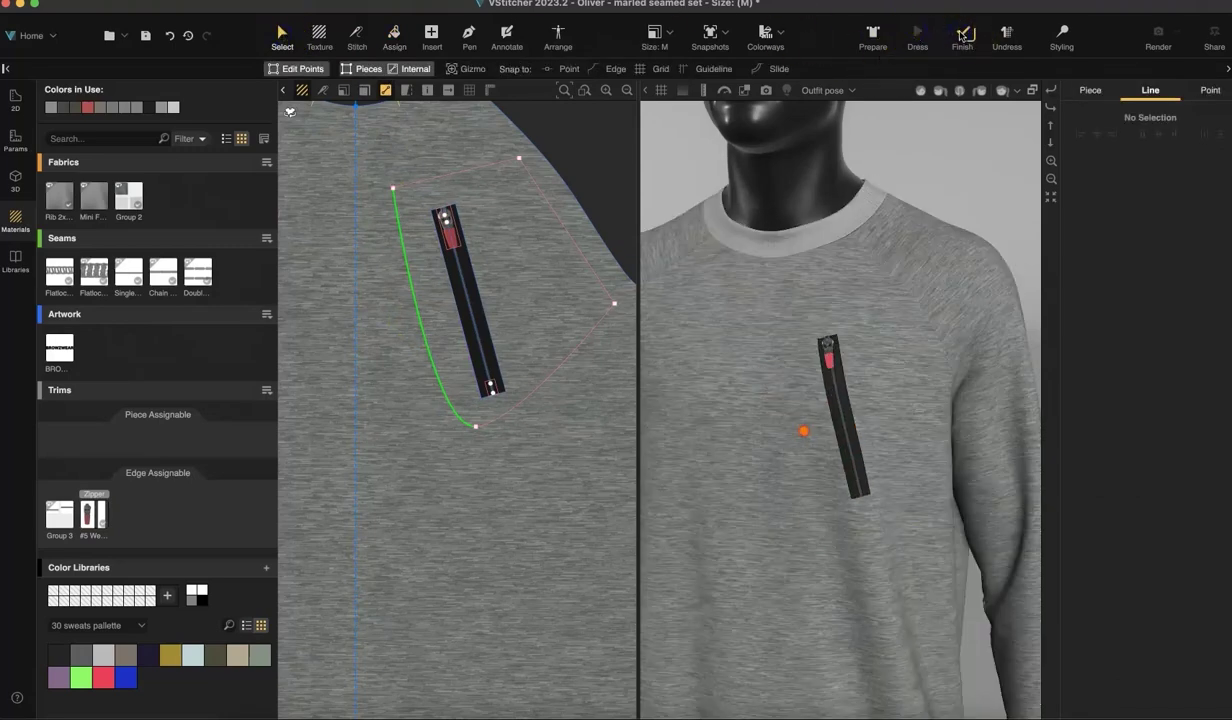
# Lock the chest pocket piece
pyautogui.click(481, 314)
pyautogui.rightClick(525, 281)
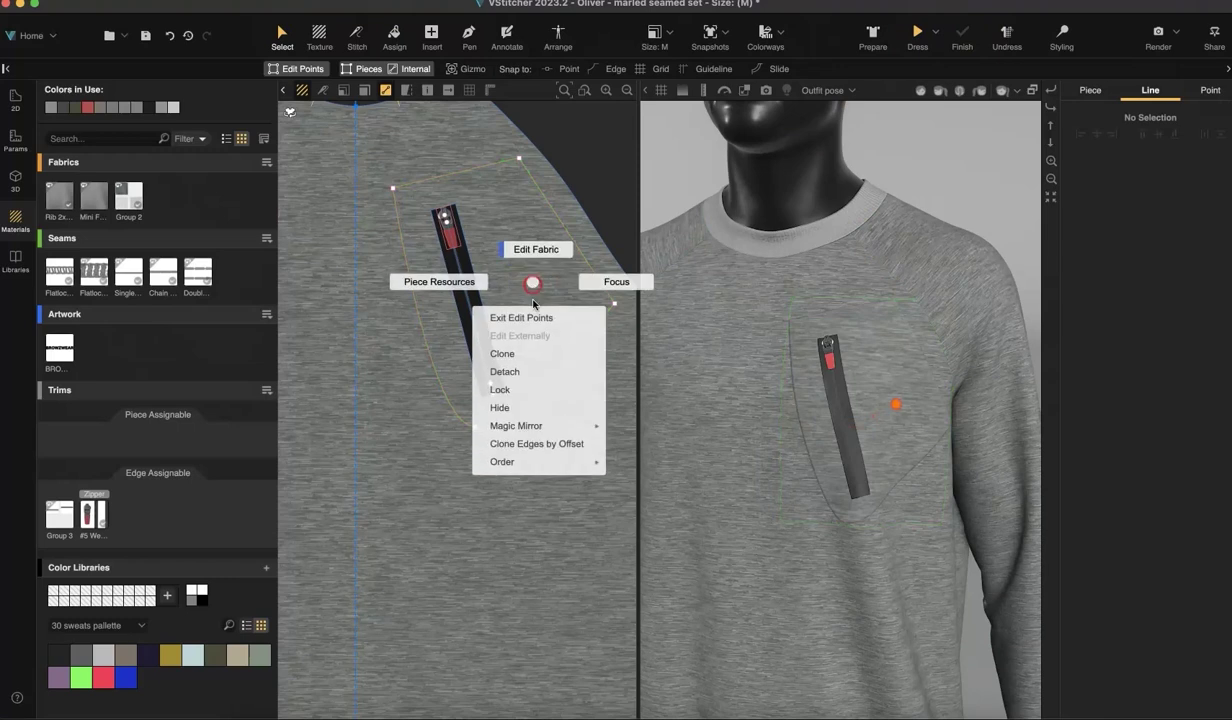
pyautogui.click(515, 390)
# Set the chest zipper's width to 1 cm and re-drape the sweatshirt on the avatar
pyautogui.click(486, 300)
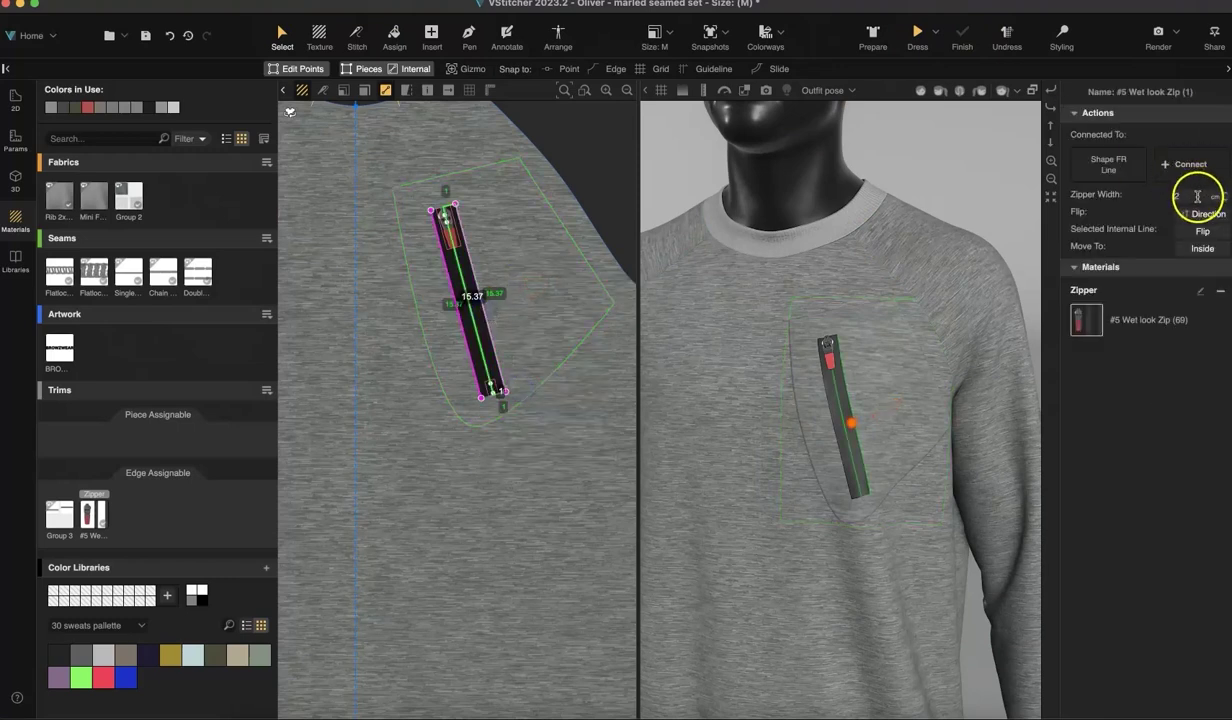
pyautogui.write('1')
pyautogui.click(918, 35)
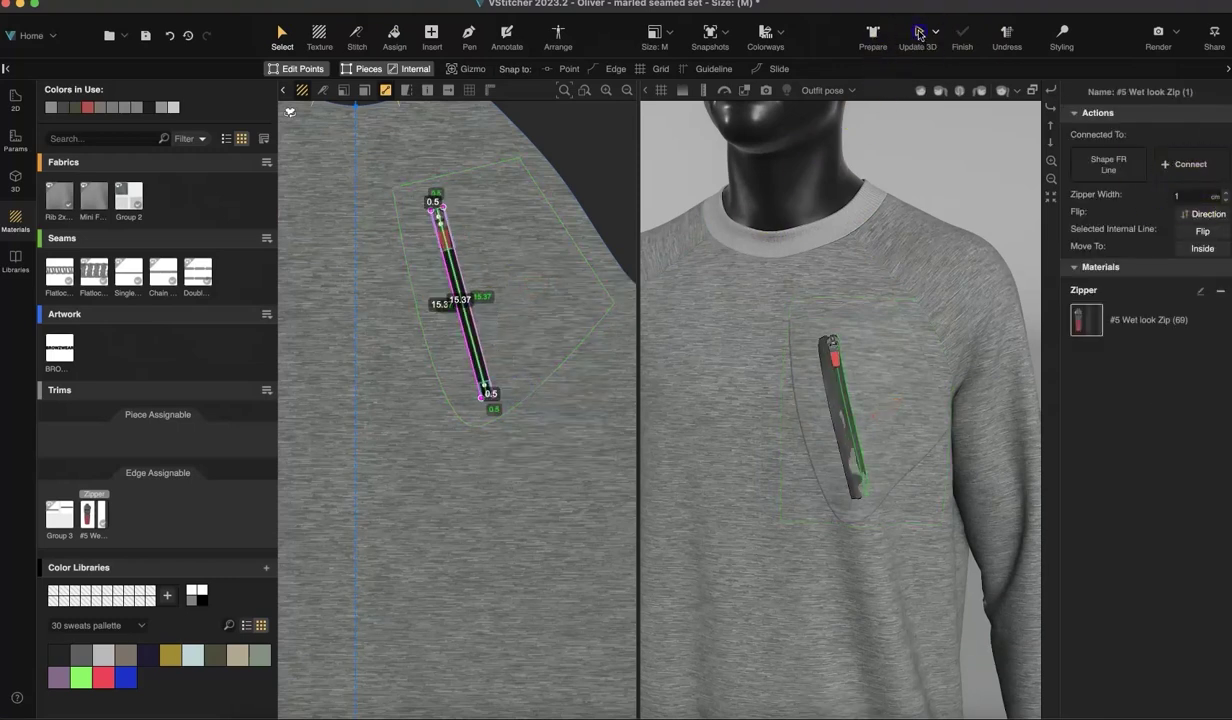
pyautogui.click(965, 33)
pyautogui.click(1051, 179)
pyautogui.moveTo(989, 314); pyautogui.dragTo(984, 275, button='right')
pyautogui.moveTo(984, 273)
pyautogui.mouseDown()
pyautogui.moveTo(998, 276)
pyautogui.moveTo(982, 275)
pyautogui.mouseUp()
# Extend the zipper line's lower end down by about 1.6 cm and update the garment in 3D
pyautogui.click(537, 373)
pyautogui.scroll(3, 490, 370)
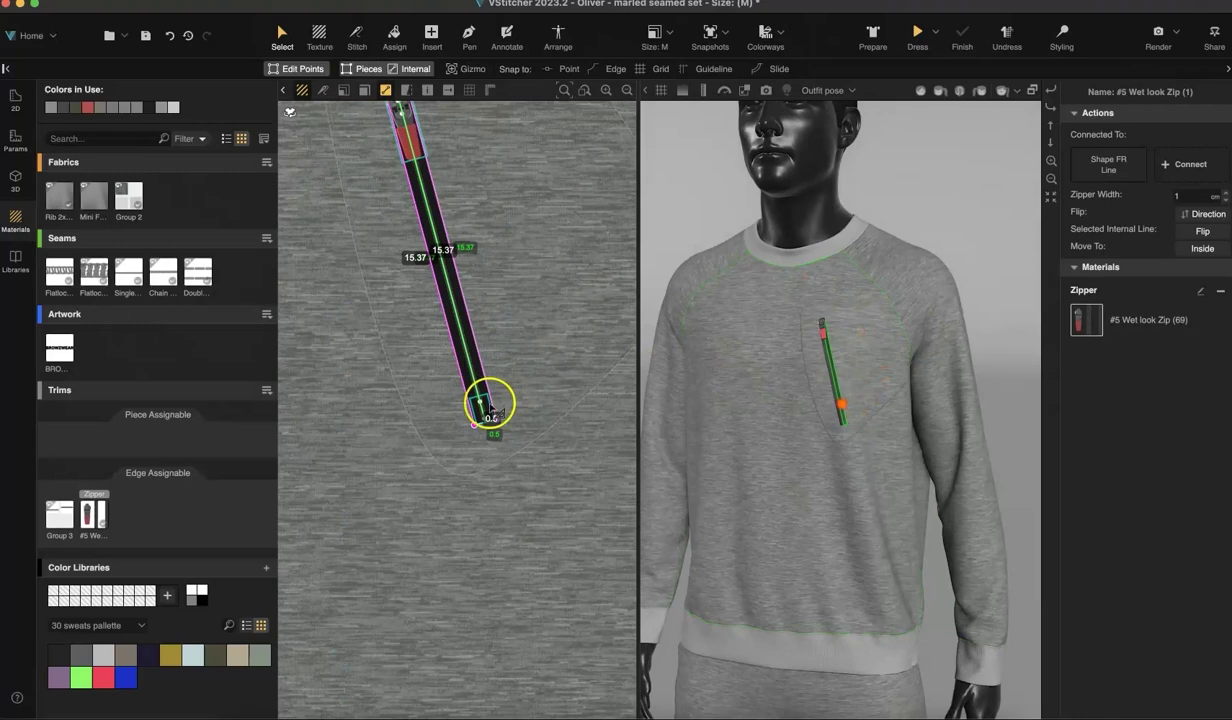
pyautogui.moveTo(458, 364); pyautogui.dragTo(433, 343)
pyautogui.moveTo(455, 408); pyautogui.dragTo(454, 428)
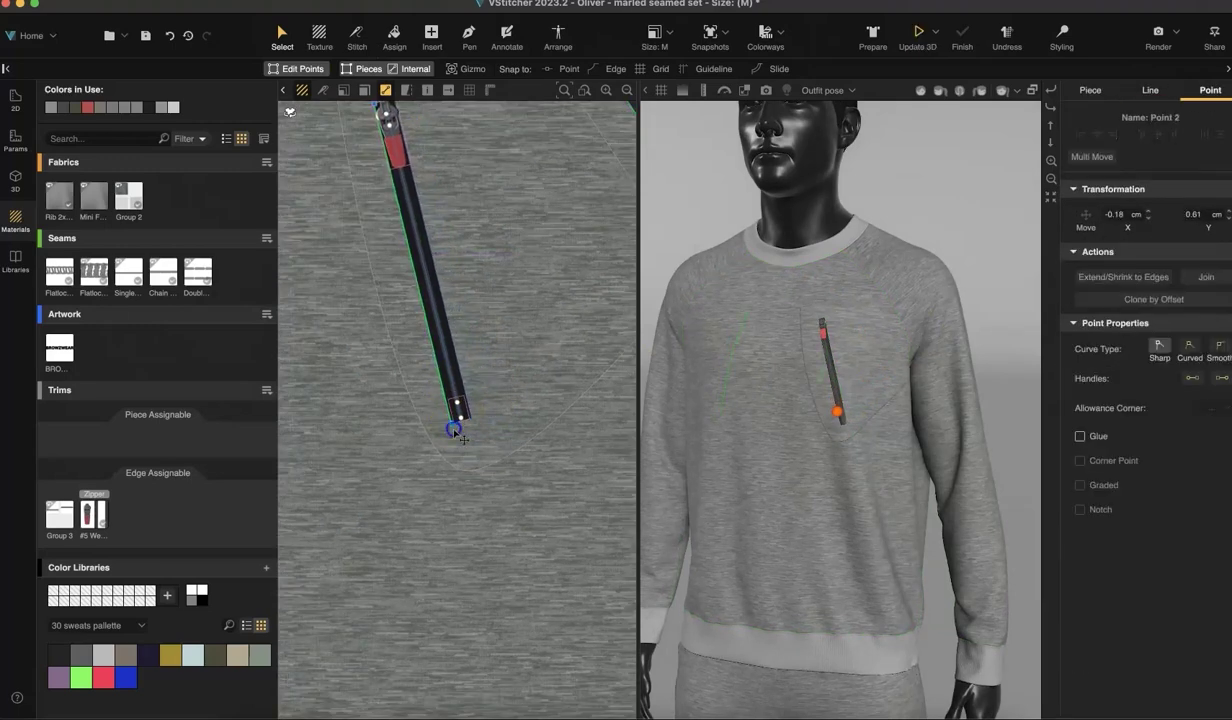
pyautogui.click(914, 35)
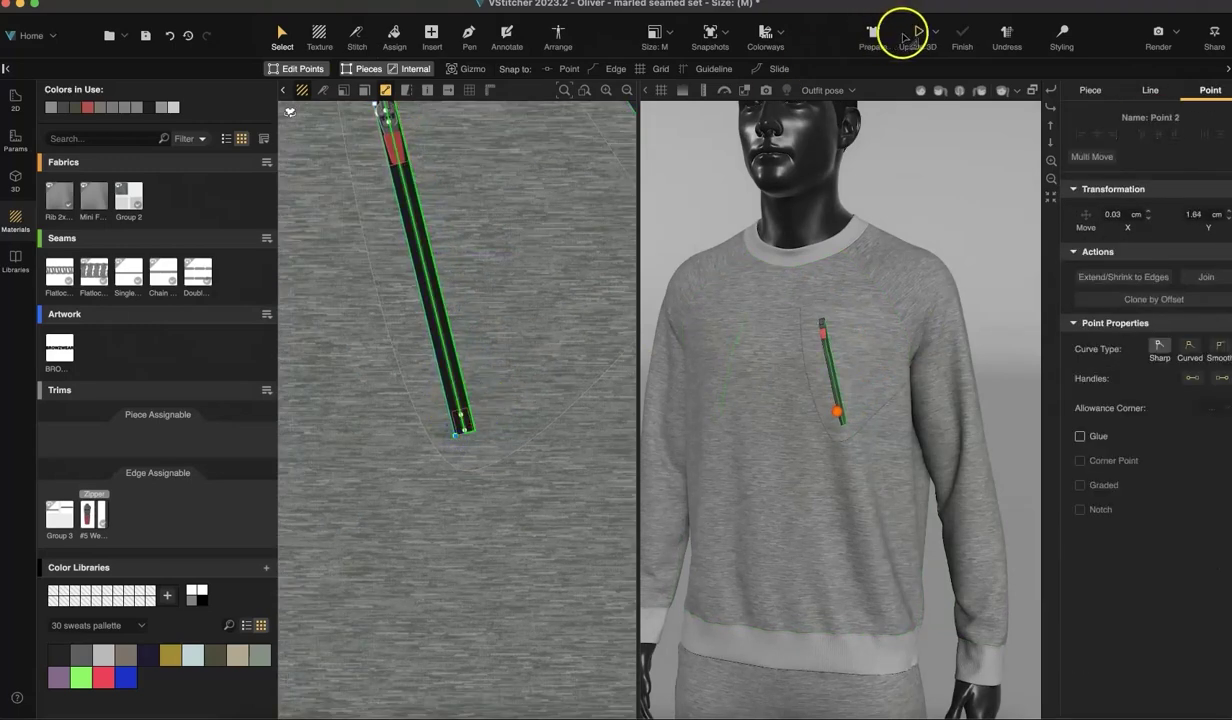
pyautogui.click(963, 30)
# Inspect the chest zipper up close and the whole zip pocket from the front on the avatar
pyautogui.click(627, 91)
pyautogui.click(627, 91)
pyautogui.click(585, 157)
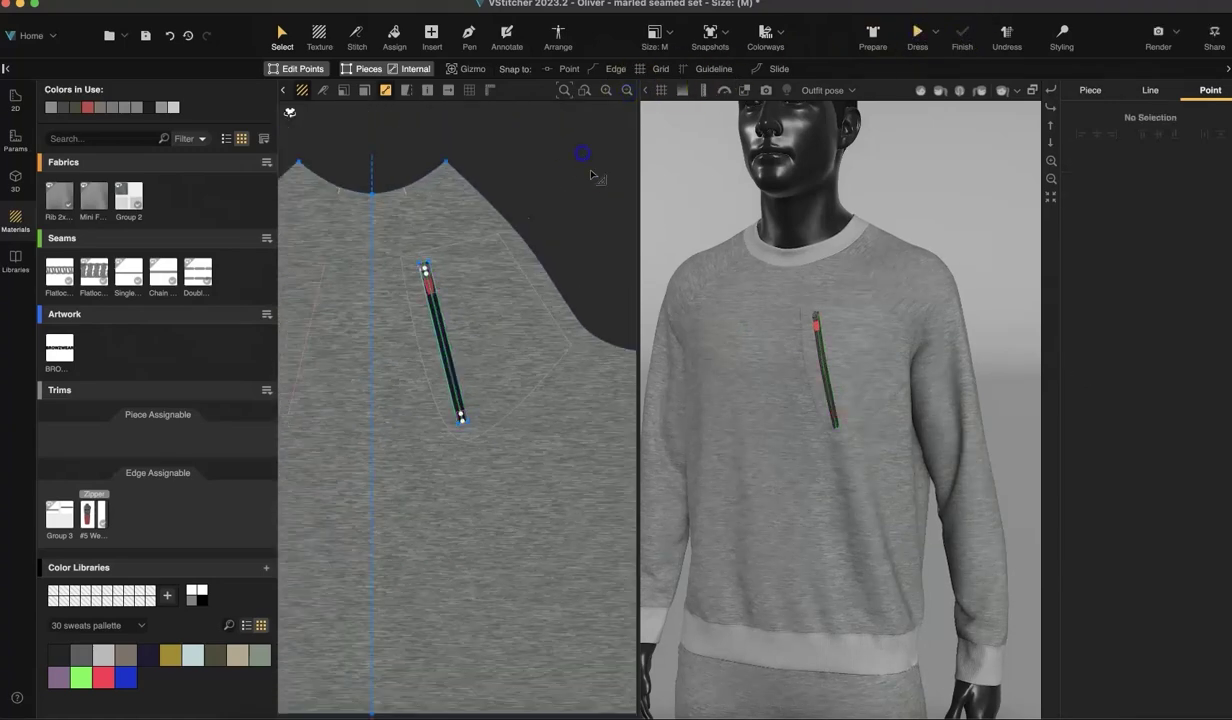
pyautogui.scroll(10, 928, 412)
pyautogui.moveTo(925, 368); pyautogui.dragTo(925, 531, button='middle')
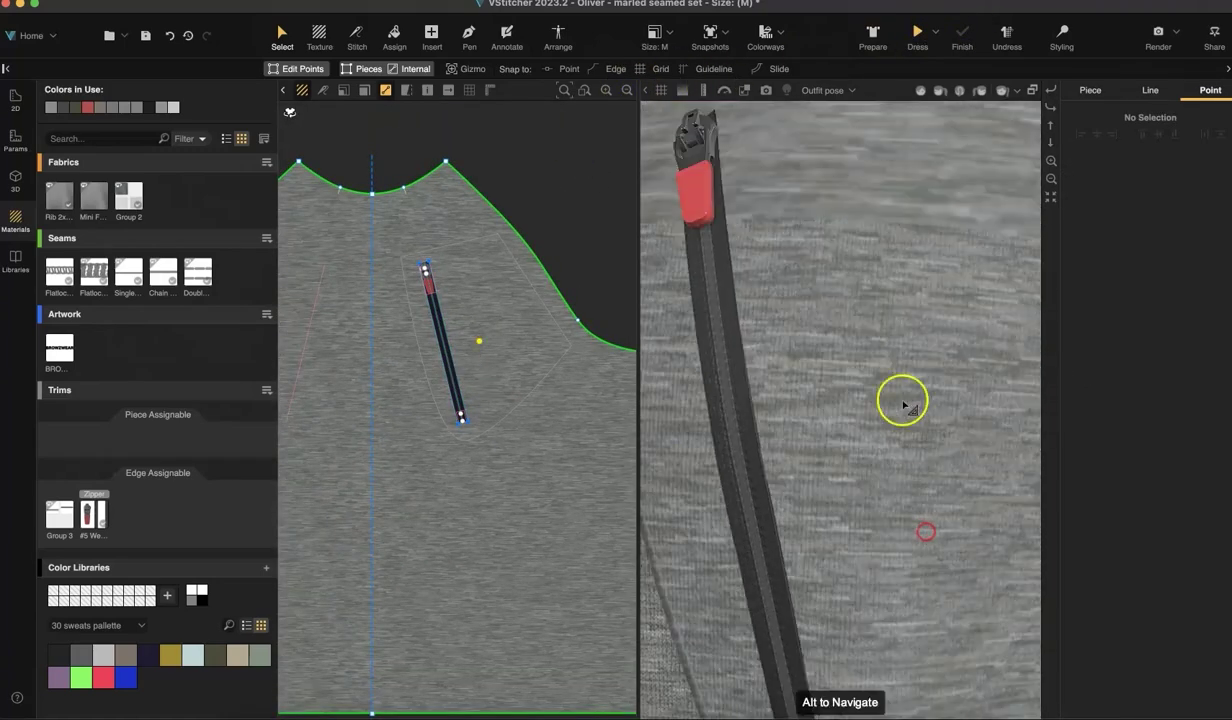
pyautogui.moveTo(886, 315); pyautogui.dragTo(930, 559, button='middle')
pyautogui.click(1050, 181)
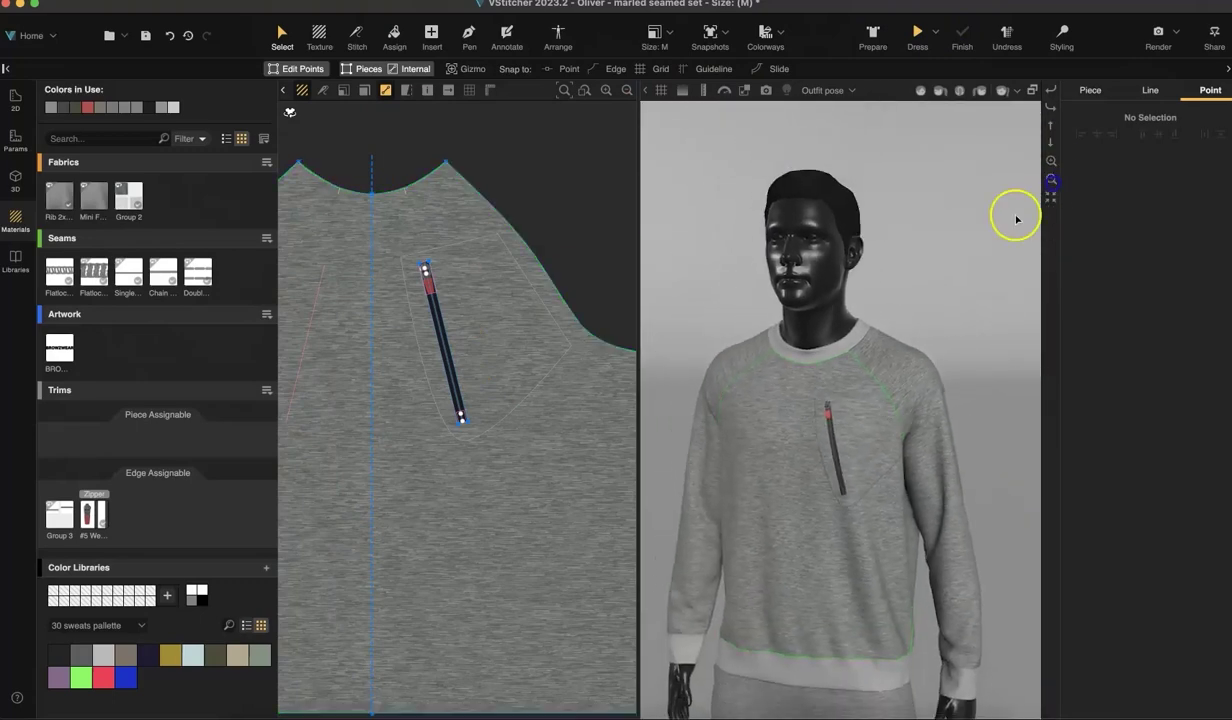
pyautogui.moveTo(959, 323); pyautogui.dragTo(971, 324, button='right')
pyautogui.moveTo(971, 326); pyautogui.dragTo(995, 308, button='middle')
pyautogui.click(1051, 180)
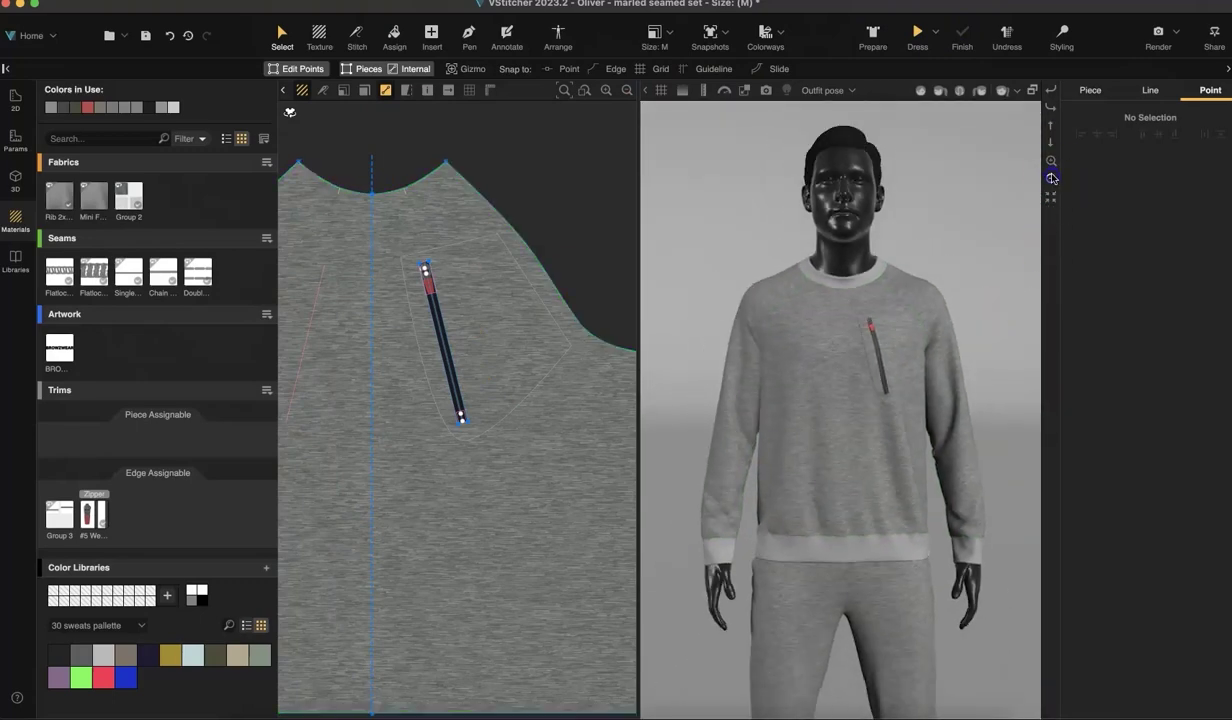
# Add the BROWZ RIB artwork as an edge trim and assign it to the upper edge of the sweatshirt's hem rib
pyautogui.click(627, 91)
pyautogui.click(627, 91)
pyautogui.moveTo(478, 540); pyautogui.dragTo(513, 312, button='middle')
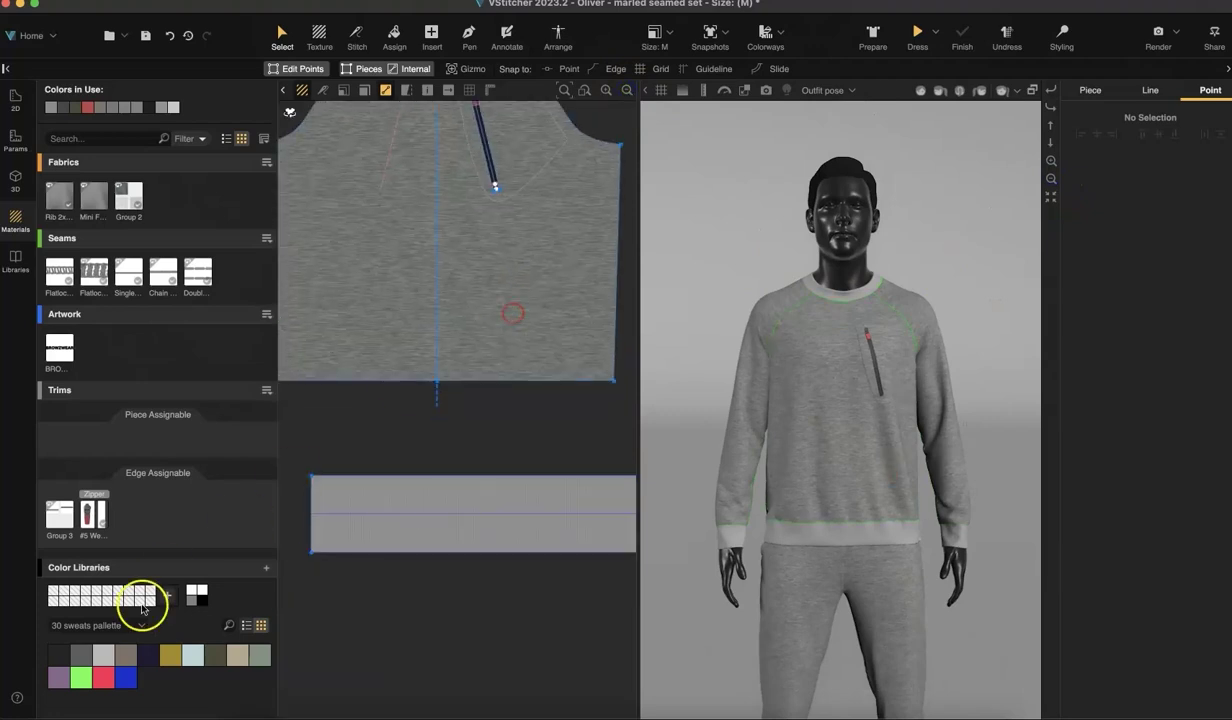
pyautogui.click(60, 347)
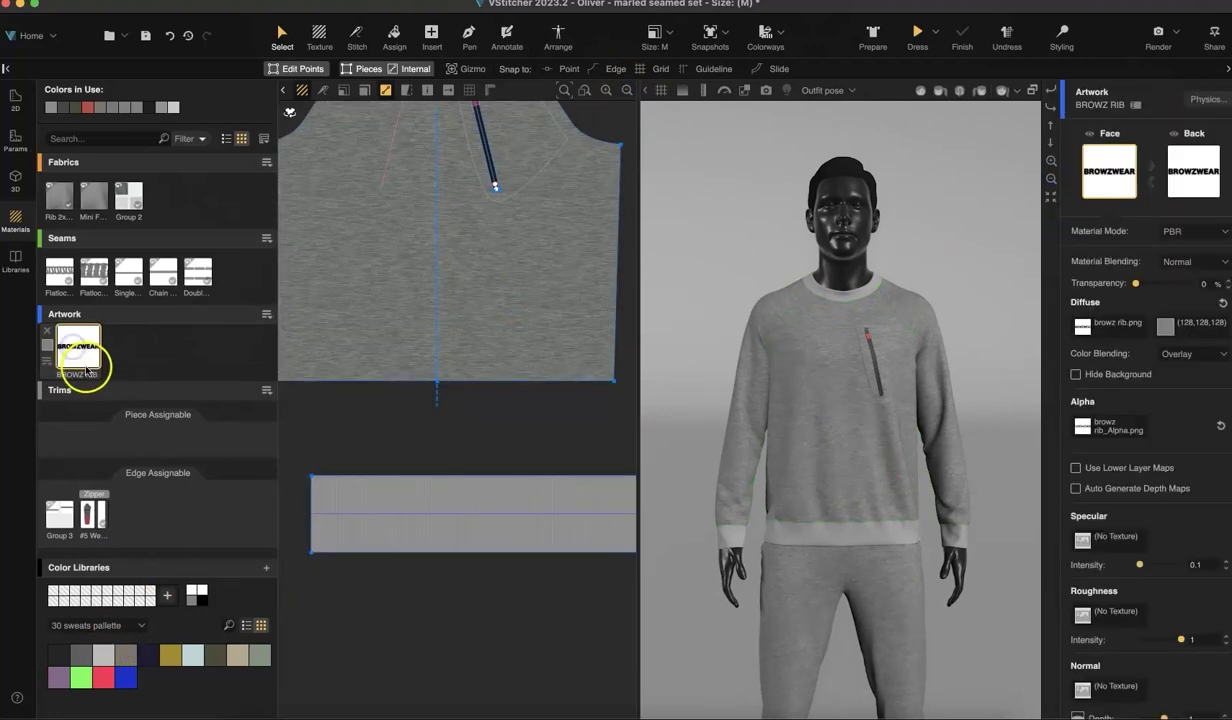
pyautogui.moveTo(77, 345); pyautogui.dragTo(128, 514)
pyautogui.click(394, 38)
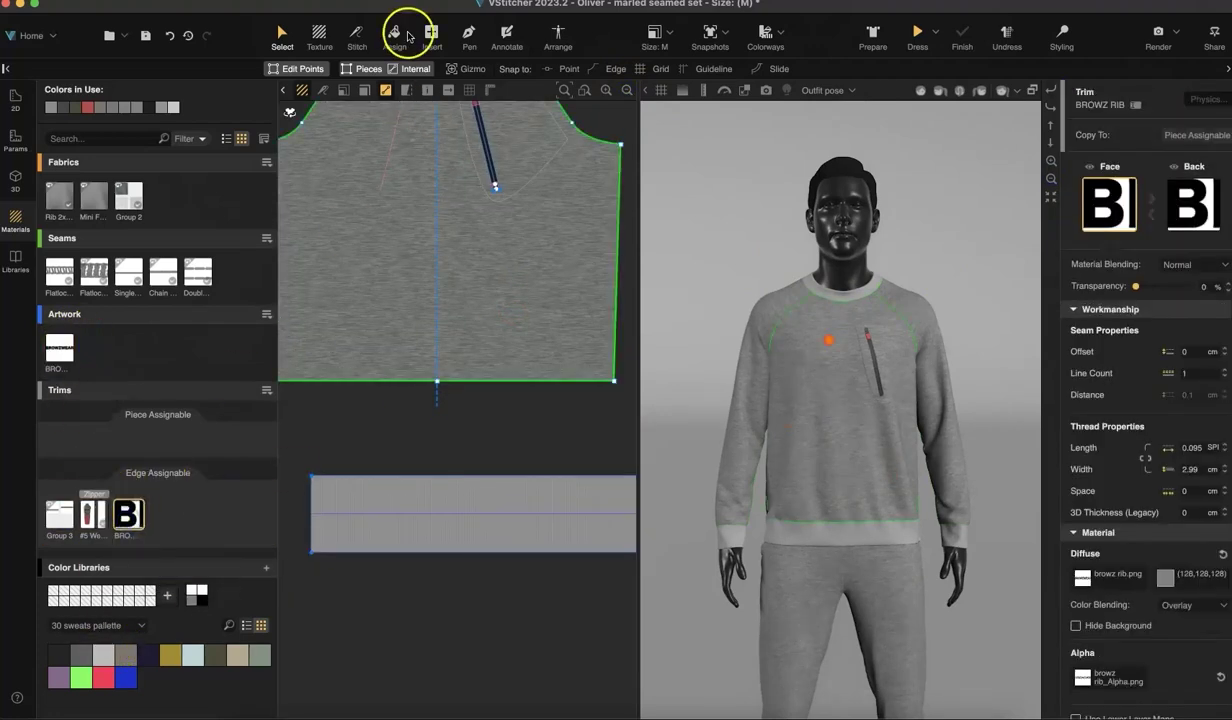
pyautogui.click(457, 475)
pyautogui.click(282, 38)
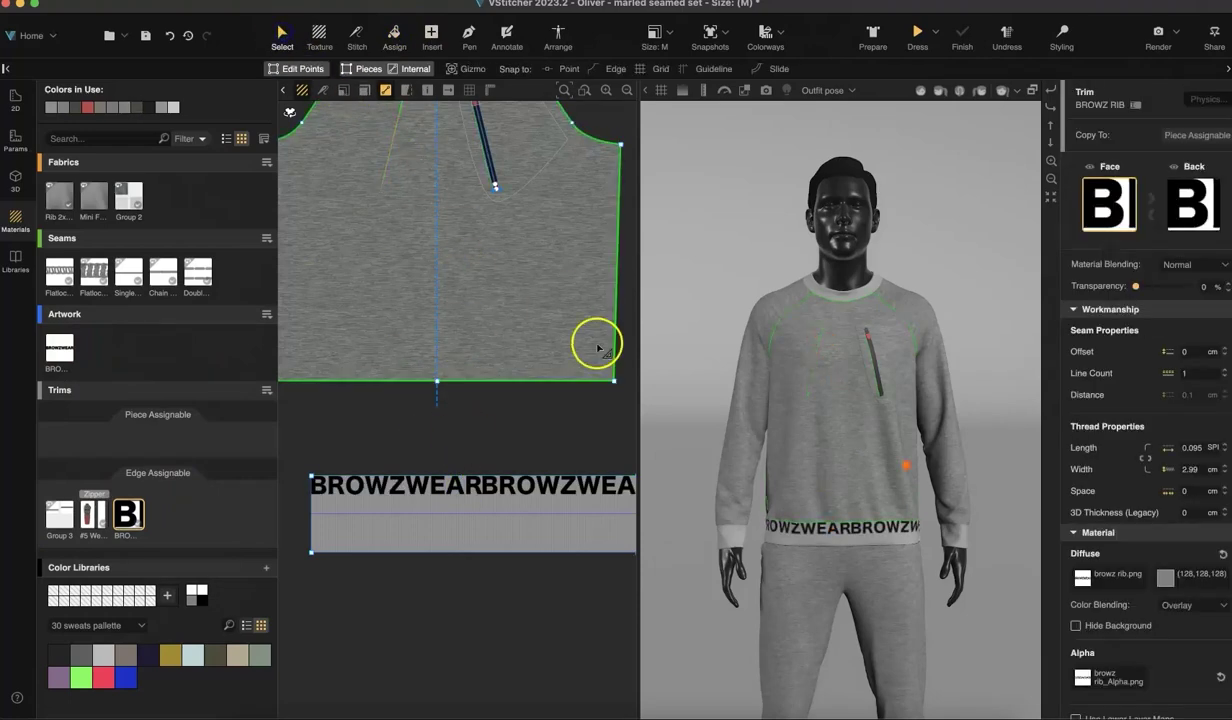
# Set the BROWZ RIB trim's color blending to Recolor and its color to Light grey
pyautogui.moveTo(829, 572); pyautogui.dragTo(851, 461, button='middle')
pyautogui.scroll(5, 851, 461)
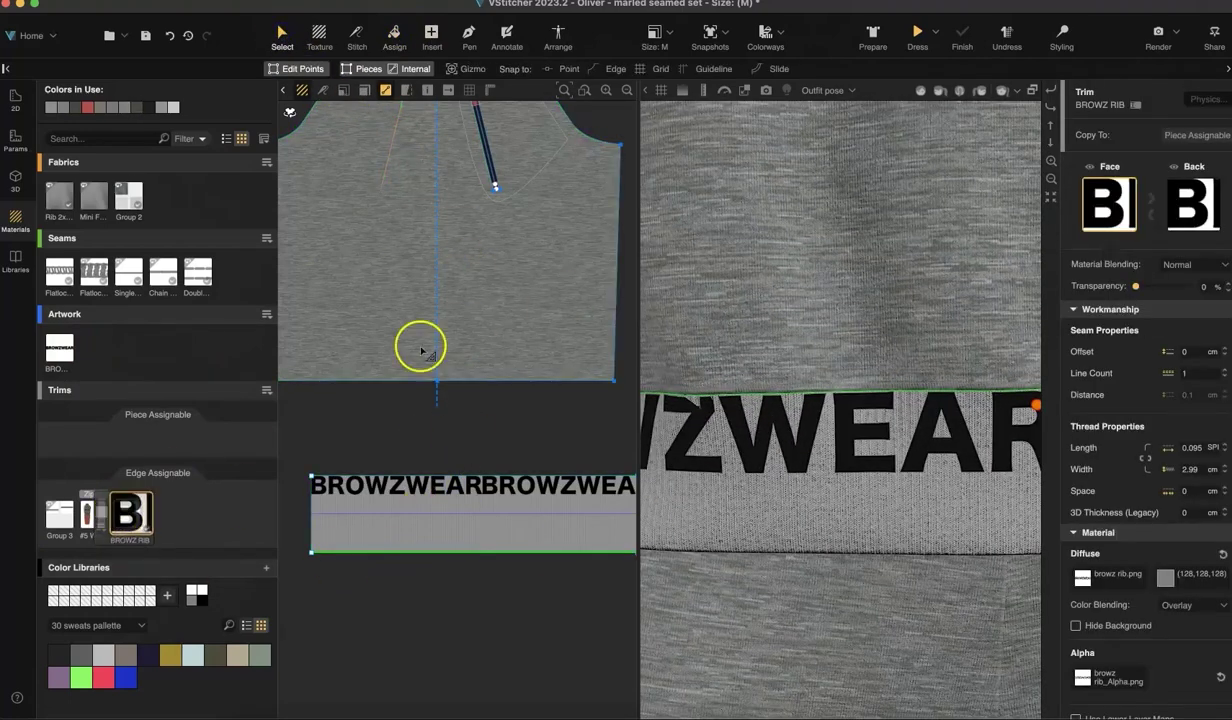
pyautogui.click(1180, 605)
pyautogui.click(1185, 638)
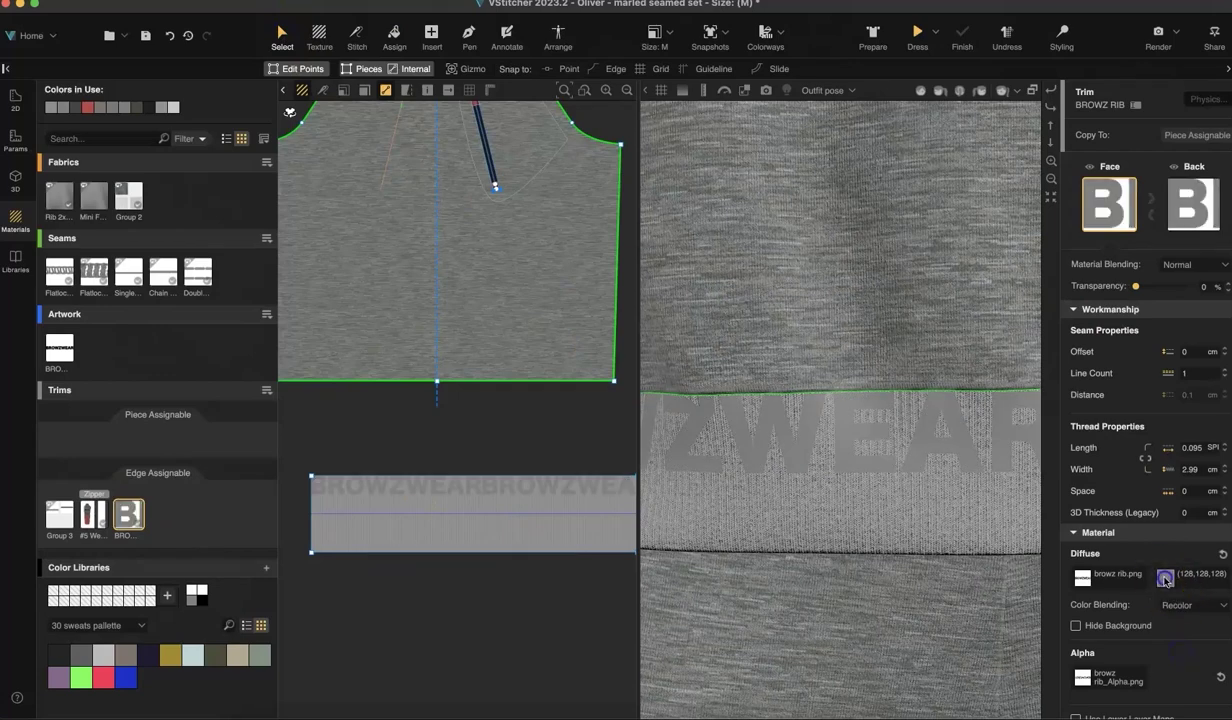
pyautogui.click(1165, 578)
pyautogui.click(1129, 416)
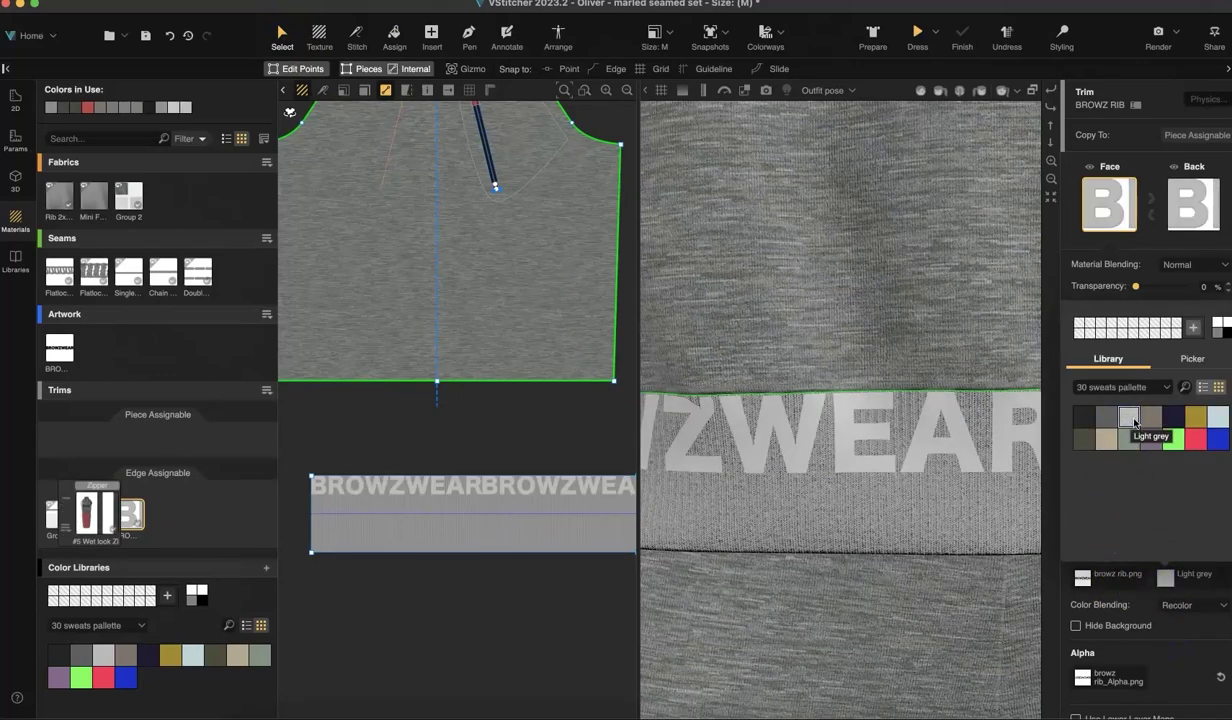
pyautogui.click(1183, 656)
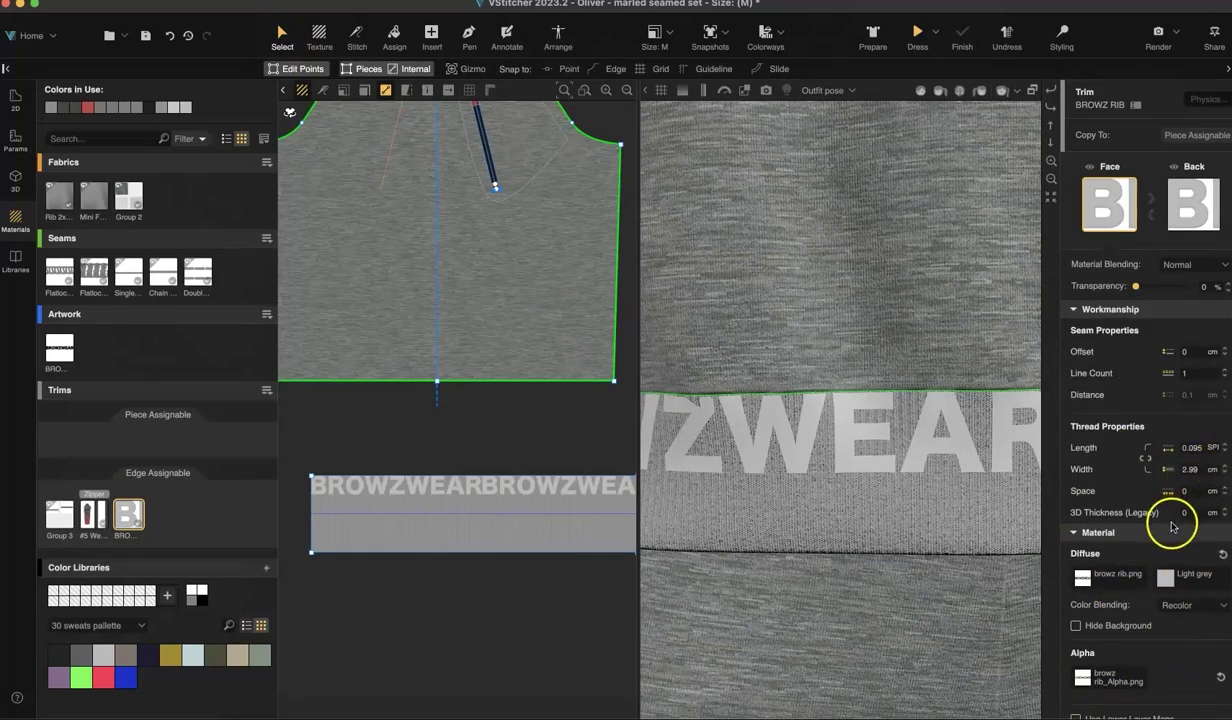
# Enable Use Lower Layer Maps for the BROWZ RIB trim and set its offset to 1 cm and its space to 3 cm
pyautogui.scroll(-3, 1090, 641)
pyautogui.scroll(3, 1200, 385)
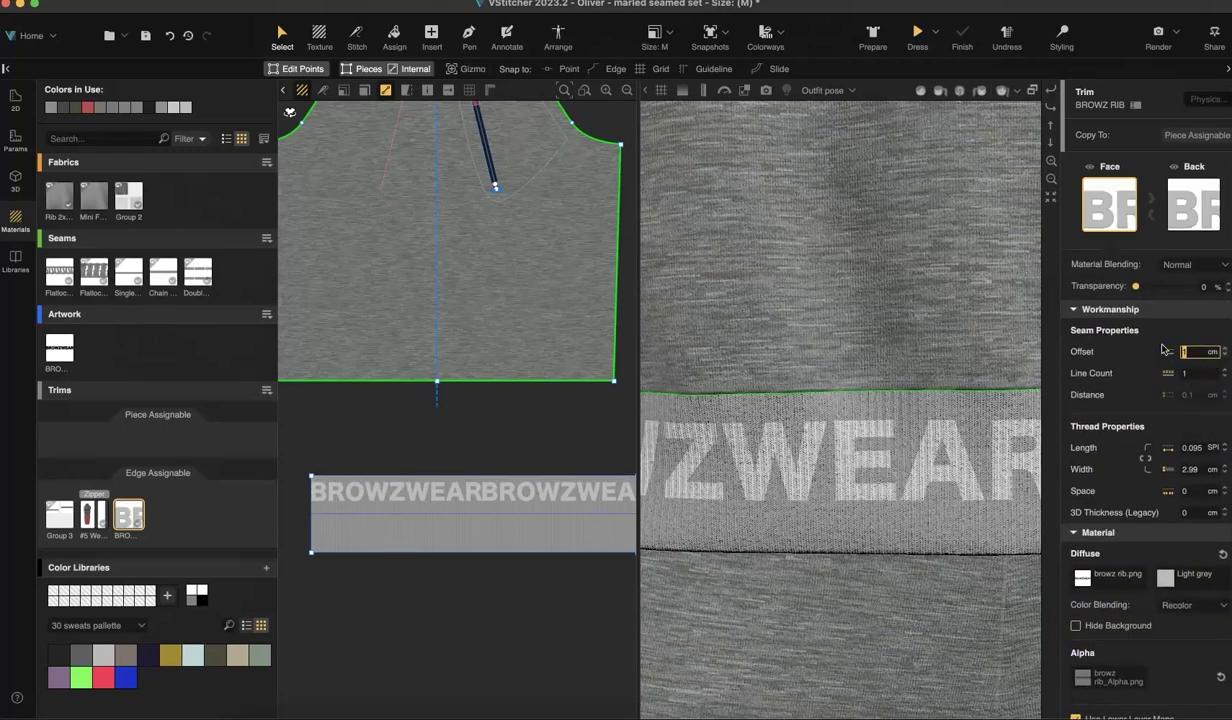
pyautogui.press('Return')
pyautogui.click(1051, 179)
pyautogui.click(1051, 180)
pyautogui.click(1051, 180)
pyautogui.click(1051, 180)
pyautogui.keyDown('alt'); pyautogui.moveTo(973, 379); pyautogui.dragTo(937, 399); pyautogui.keyUp('alt')
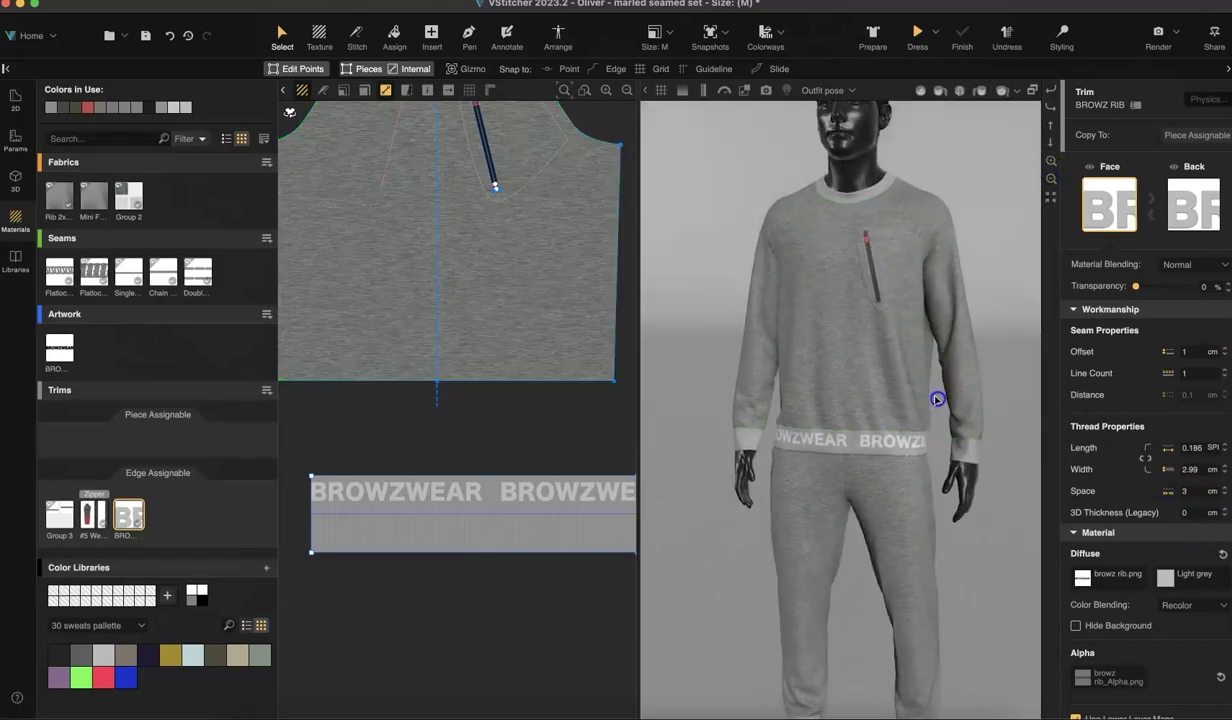
# Assign the BROWZ RIB trim to the edge of the sleeve cuff that joins the sleeve
pyautogui.click(394, 34)
pyautogui.scroll(-5, 540, 380)
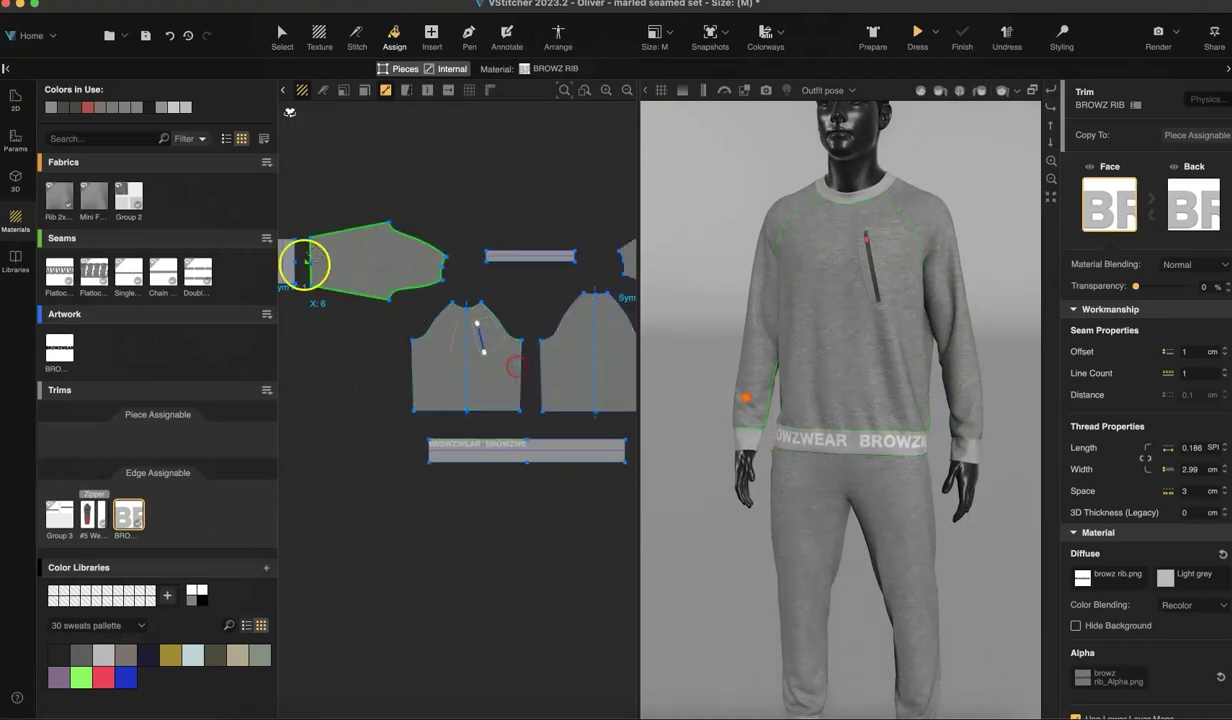
pyautogui.click(291, 257)
# Assign the BROWZ RIB trim to the lower edge of the neck rib
pyautogui.moveTo(558, 176); pyautogui.dragTo(392, 181, button='middle')
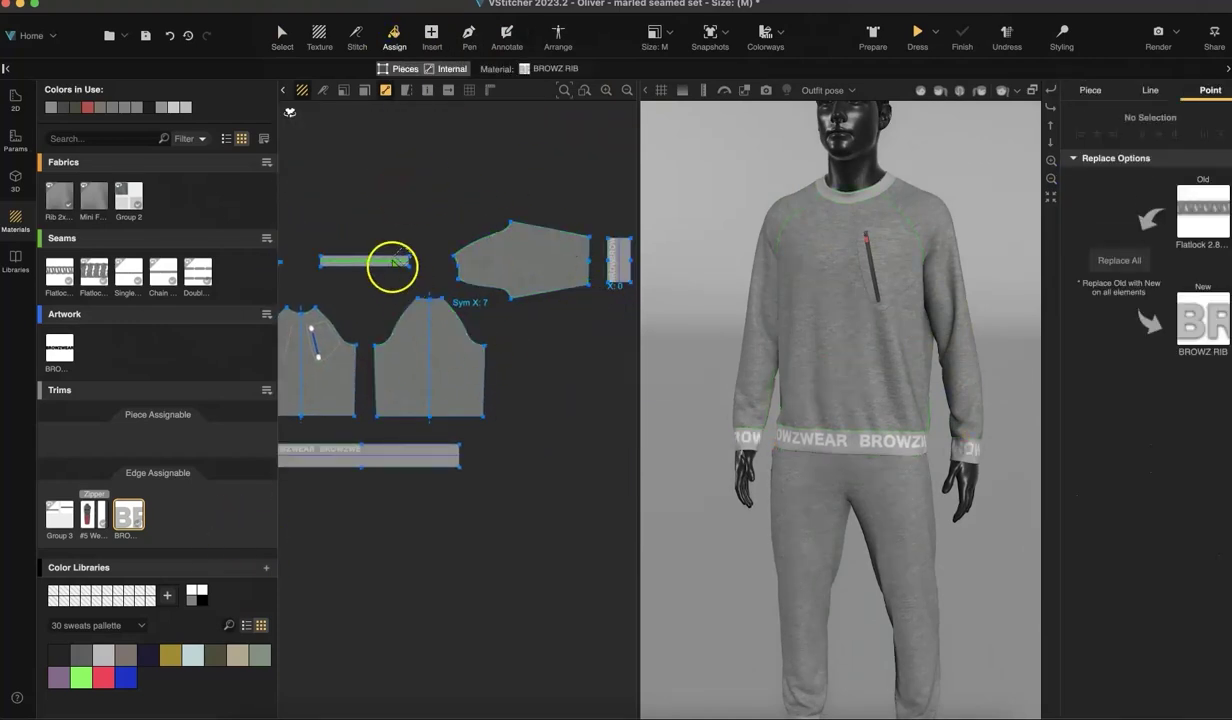
pyautogui.moveTo(400, 447); pyautogui.dragTo(513, 527, button='middle')
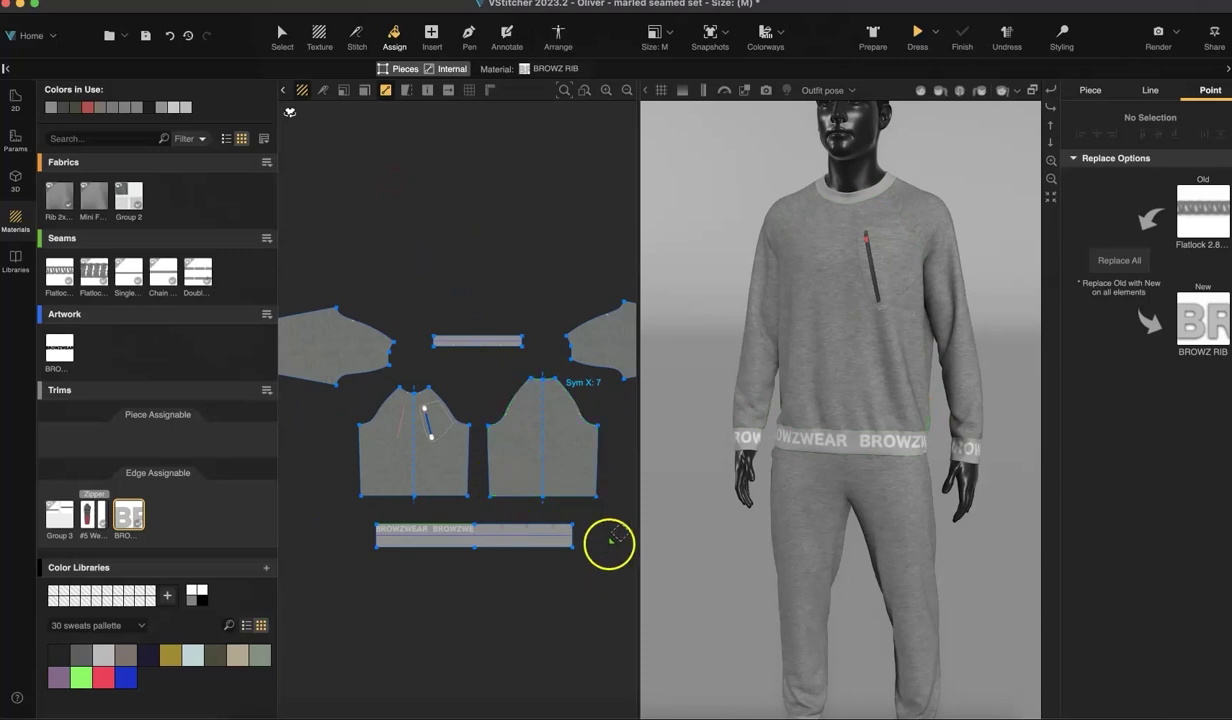
pyautogui.scroll(5, 496, 340)
pyautogui.click(440, 378)
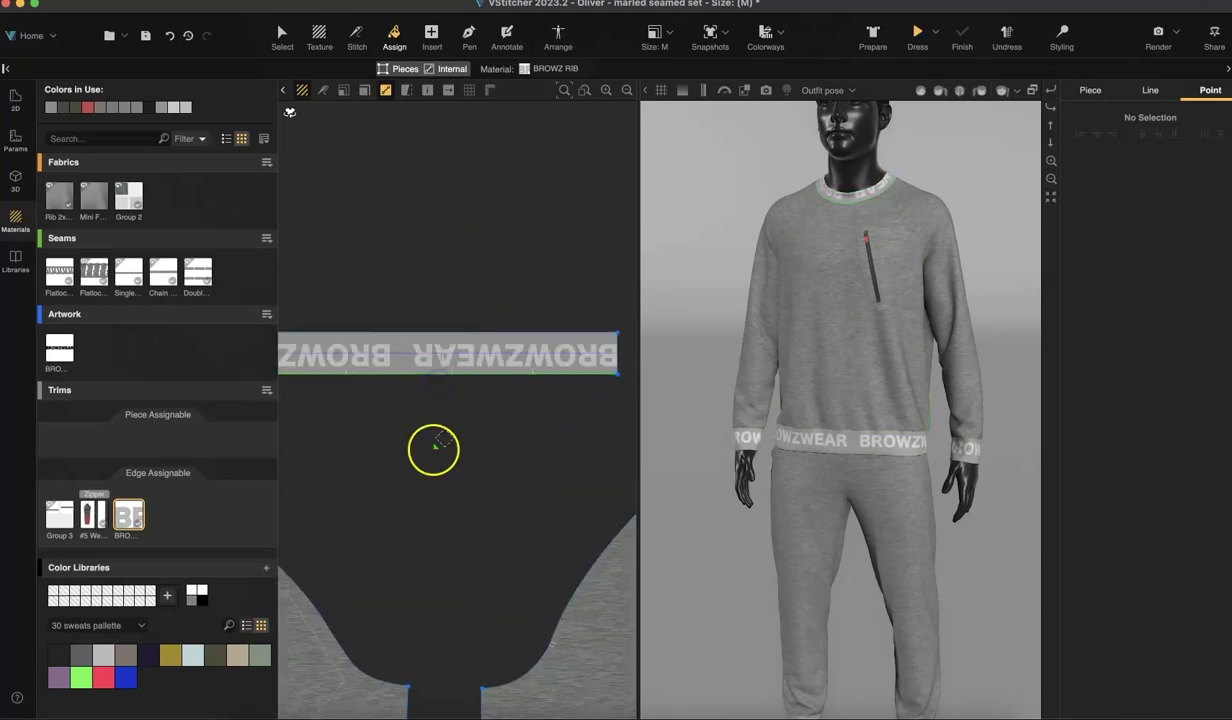
# Assign the BROWZ RIB trim to the upper edge of the pants' leg cuff and view the full marled set
pyautogui.scroll(-5, 440, 517)
pyautogui.moveTo(324, 445); pyautogui.dragTo(232, 345, button='middle')
pyautogui.click(478, 413)
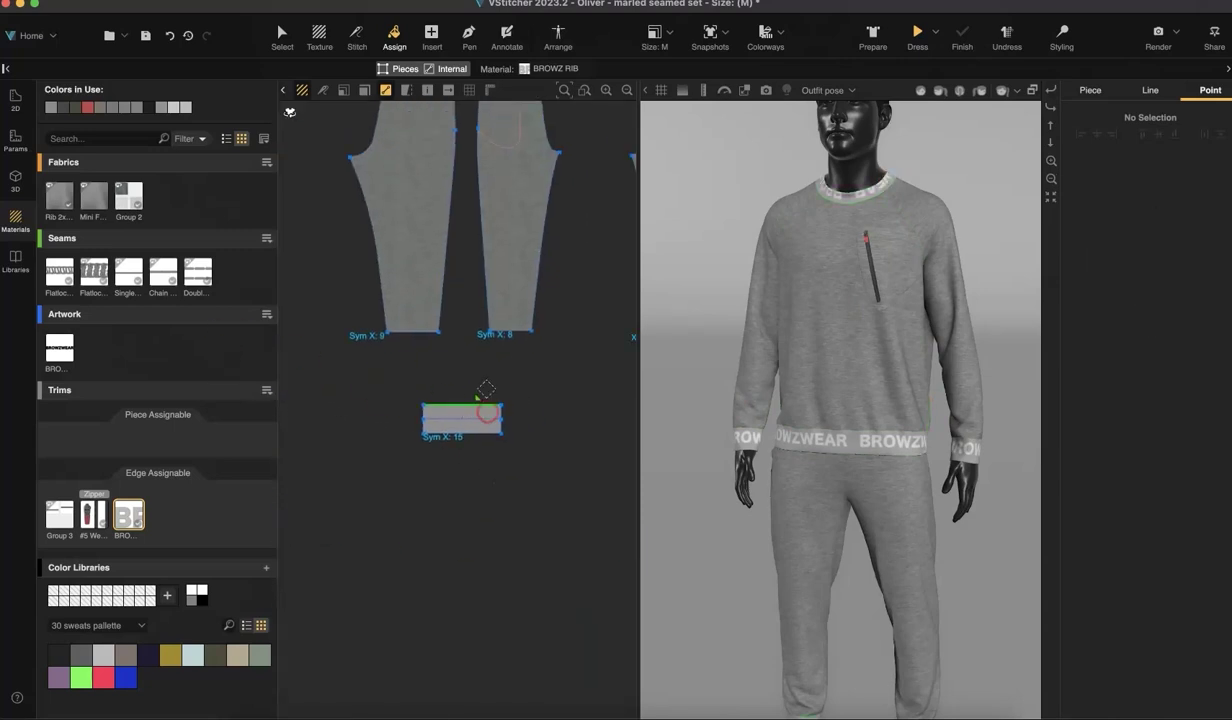
pyautogui.click(1052, 179)
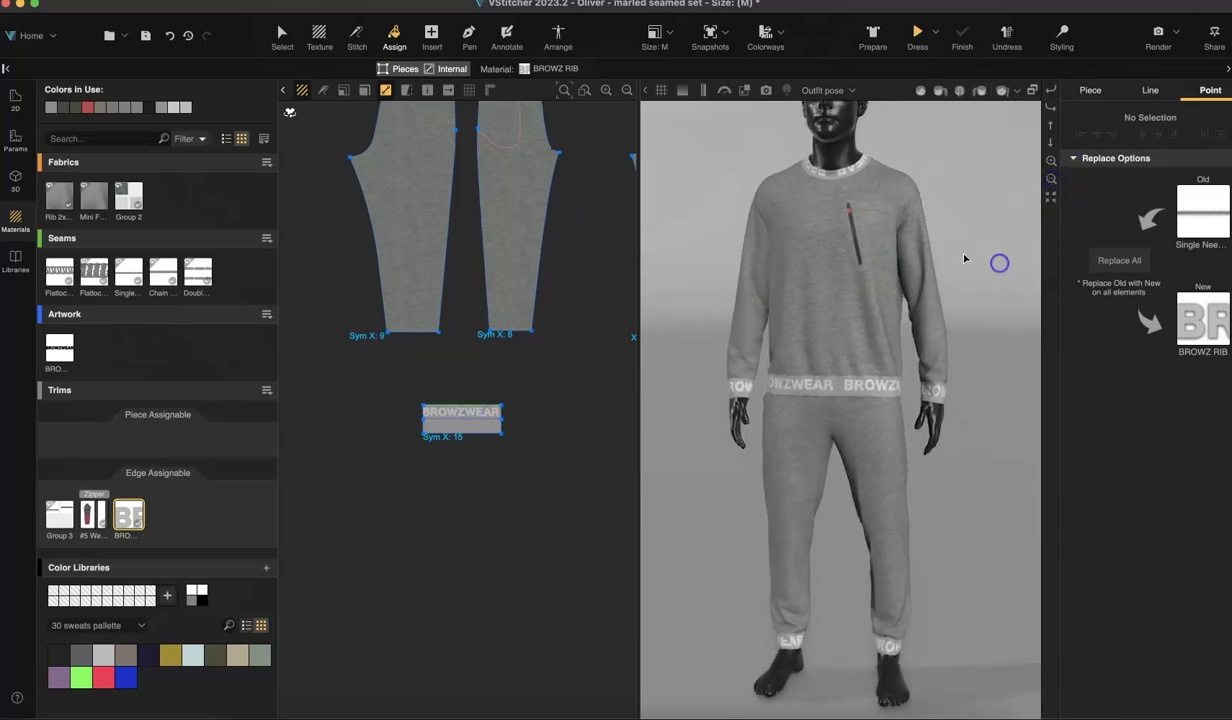
pyautogui.click(282, 36)
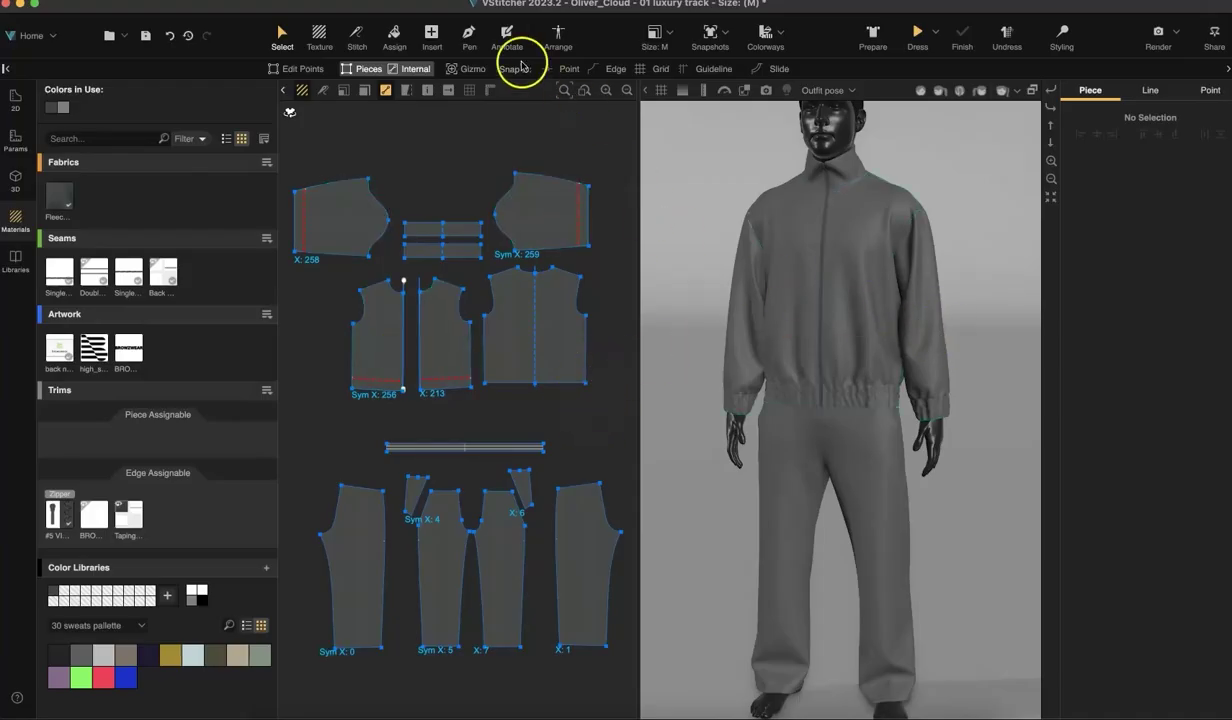
# Draw a line along the middle of the luxury track jacket's sleeve, from the sleeve cap to the cuff line
pyautogui.click(468, 48)
pyautogui.scroll(5, 522, 302)
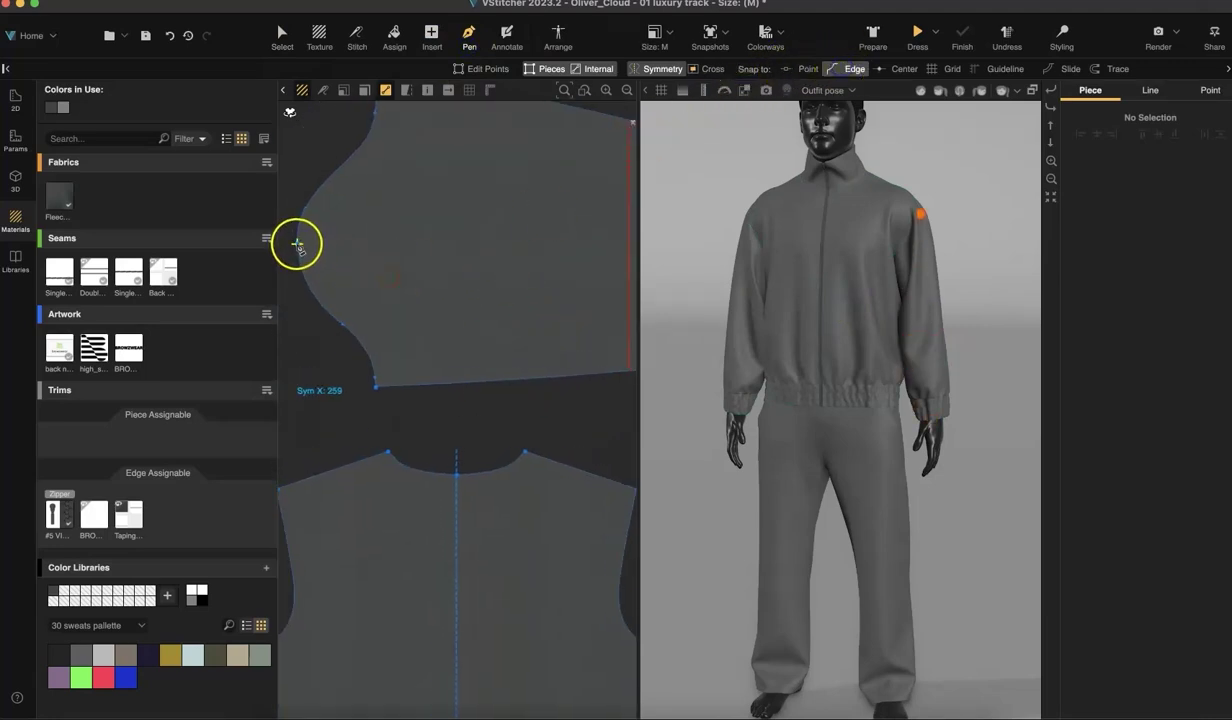
pyautogui.click(297, 244)
pyautogui.click(628, 246)
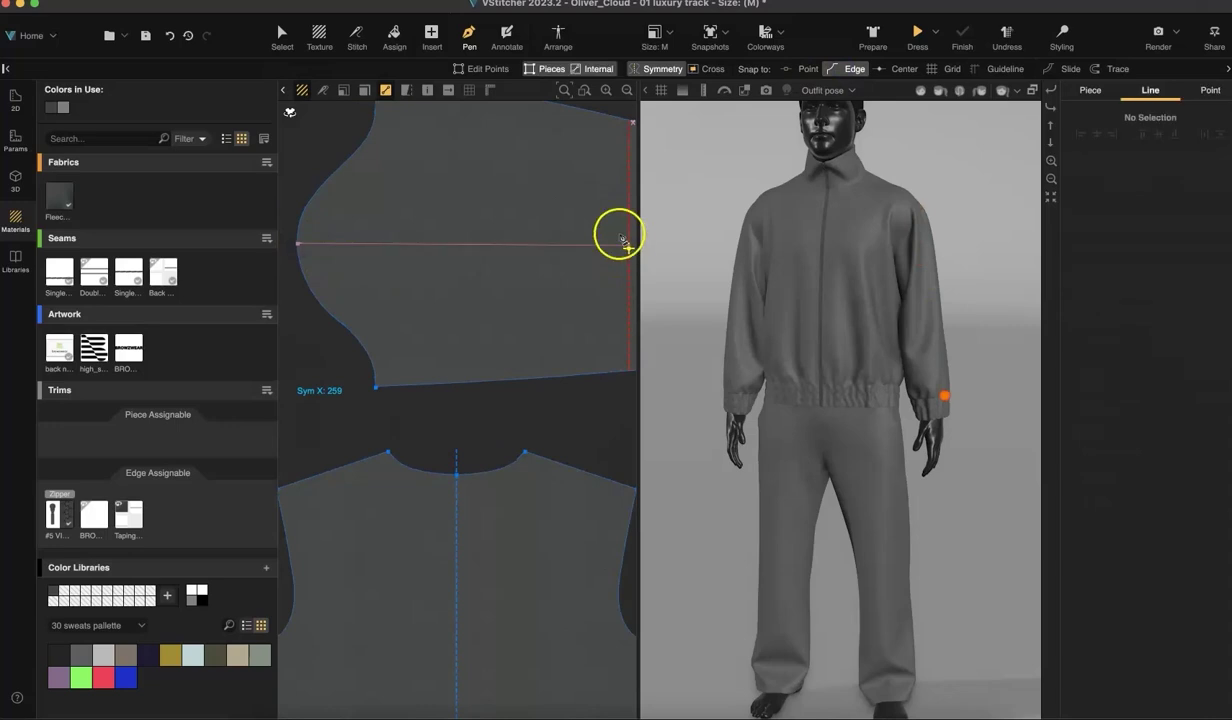
# Assign the Taping EDGE trim to the sleeve's center line
pyautogui.click(397, 38)
pyautogui.click(128, 514)
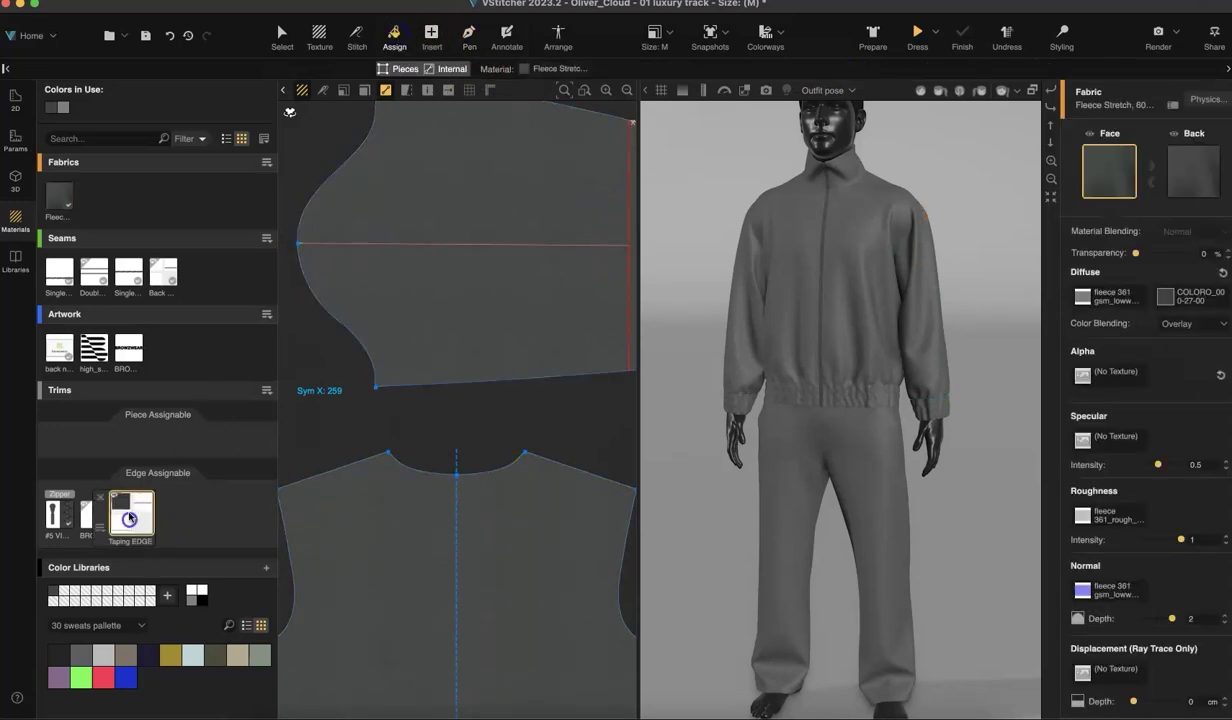
pyautogui.click(423, 245)
pyautogui.click(431, 242)
# Assign the Taping EDGE trim to the side seam edge of the pants leg
pyautogui.moveTo(555, 481); pyautogui.dragTo(393, 165, button='middle')
pyautogui.moveTo(495, 539); pyautogui.dragTo(556, 142, button='middle')
pyautogui.click(444, 491)
pyautogui.click(281, 38)
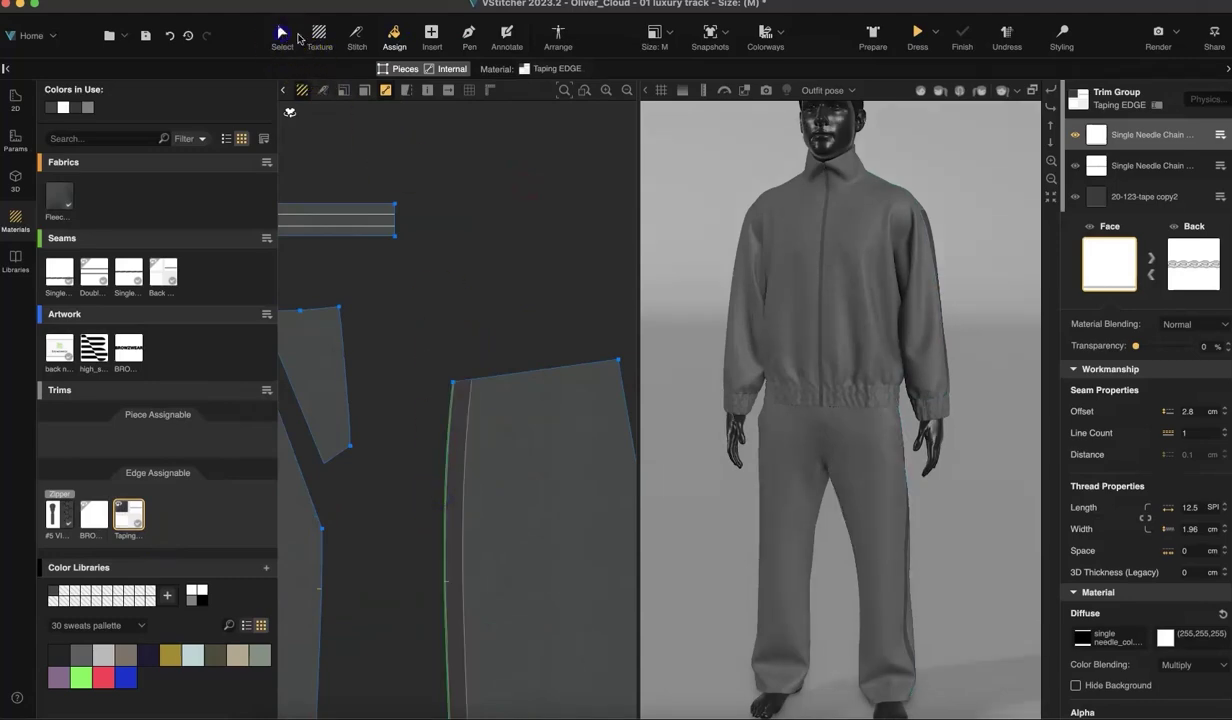
# Check the sleeve taping up close and place the BROWZ RIB artwork on the sleeve beside it
pyautogui.moveTo(938, 354); pyautogui.dragTo(875, 390, button='middle')
pyautogui.scroll(6, 892, 370)
pyautogui.moveTo(899, 364); pyautogui.dragTo(906, 454, button='right')
pyautogui.scroll(8, 864, 430)
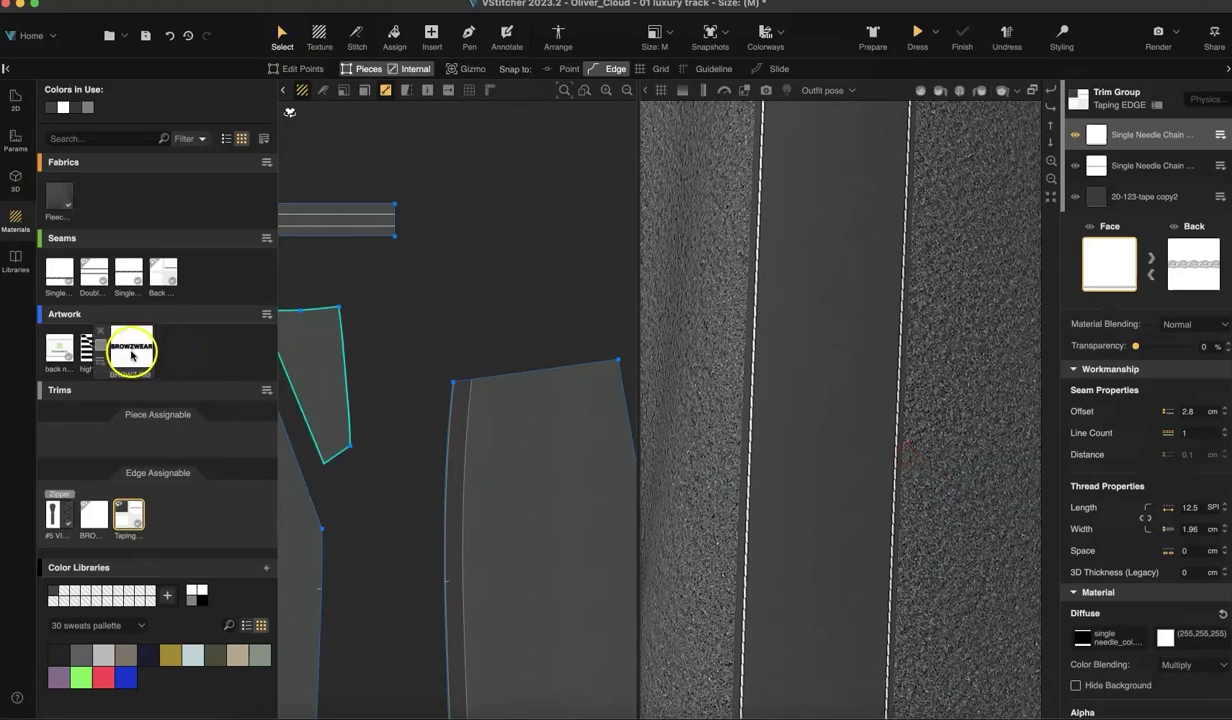
pyautogui.moveTo(489, 238); pyautogui.dragTo(498, 409, button='middle')
pyautogui.moveTo(498, 409); pyautogui.dragTo(515, 574, button='right')
pyautogui.moveTo(490, 350); pyautogui.dragTo(380, 608, button='right')
pyautogui.moveTo(489, 272); pyautogui.dragTo(533, 506, button='right')
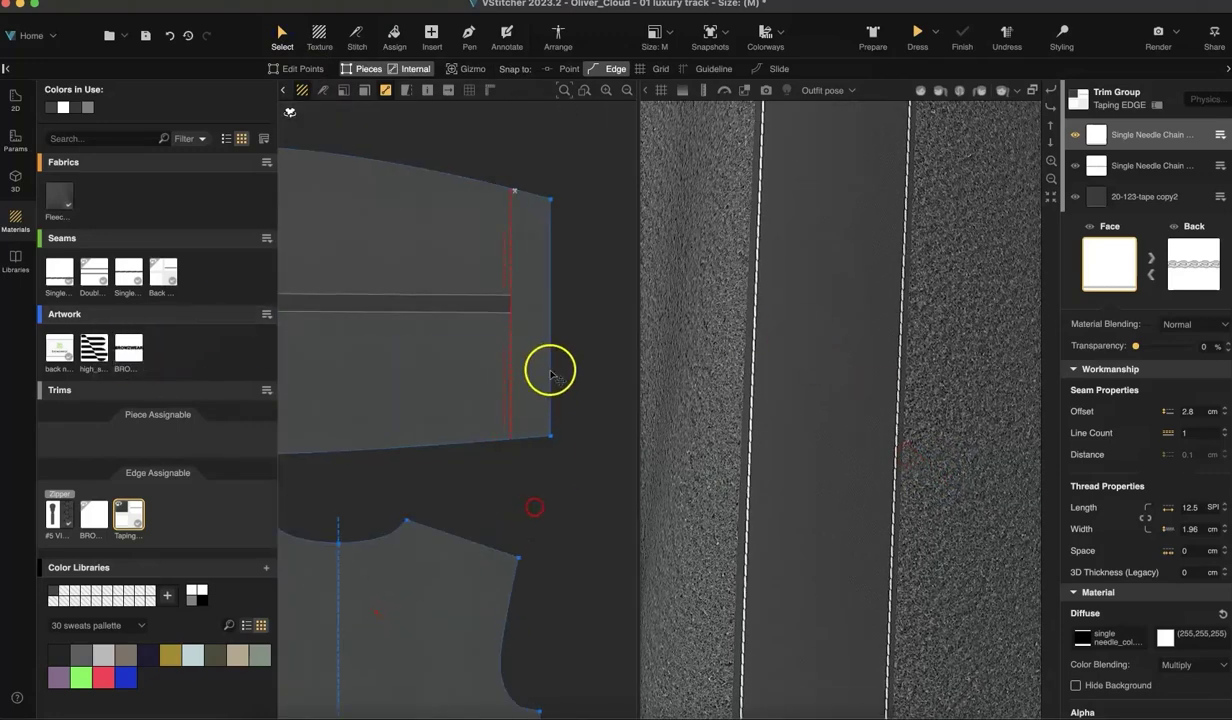
pyautogui.moveTo(547, 371); pyautogui.dragTo(577, 489, button='right')
pyautogui.moveTo(123, 342); pyautogui.dragTo(372, 408)
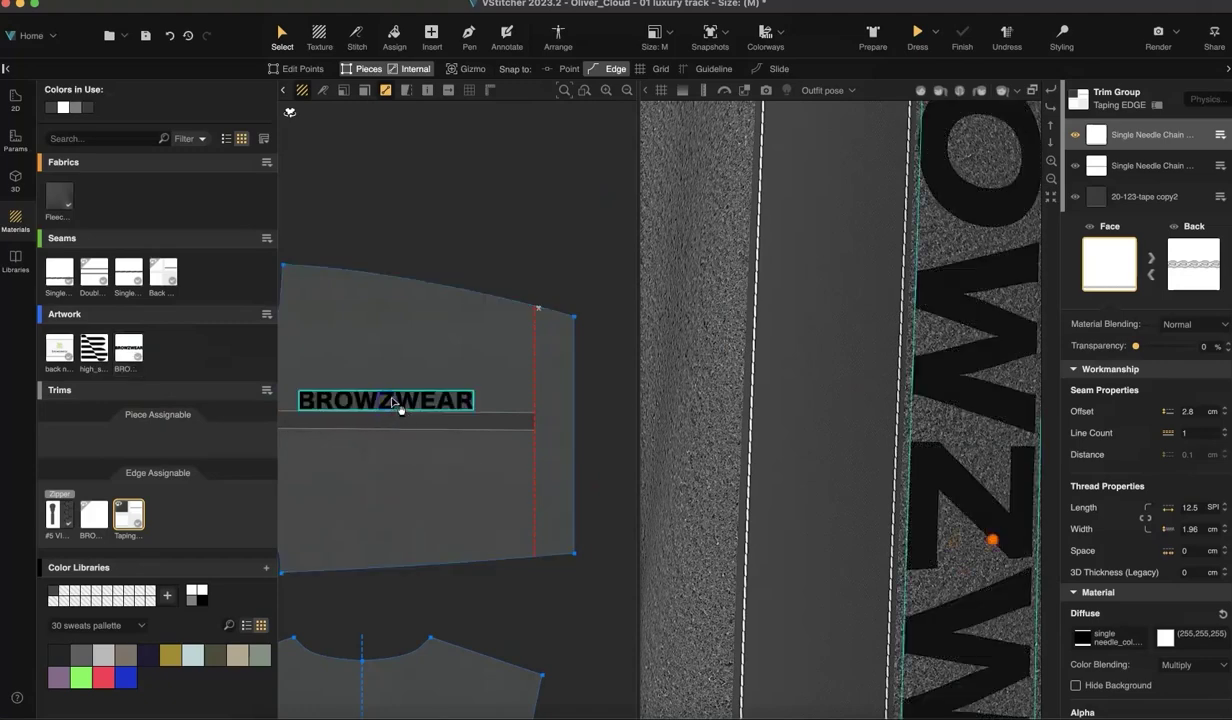
pyautogui.scroll(2, 875, 346)
# Set the BROWZ RIB artwork to Recolor blending and Substance mode with the Woven Satin Damask 8 effect
pyautogui.click(128, 347)
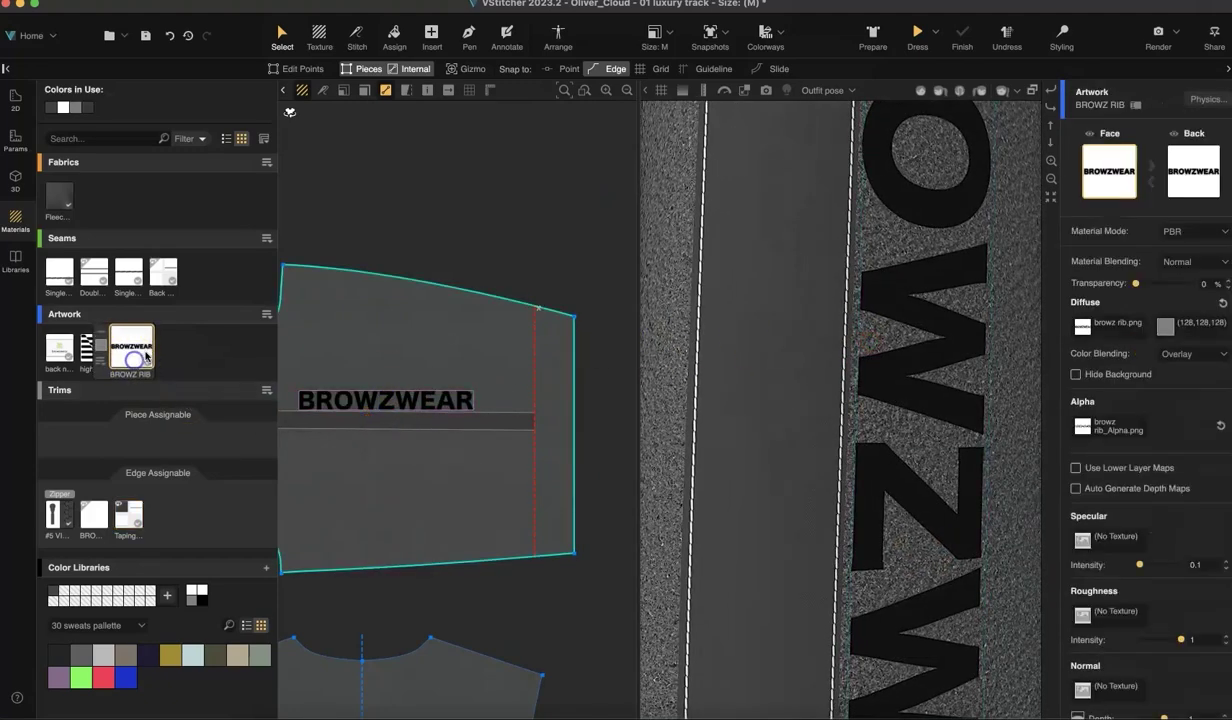
pyautogui.click(1185, 400)
pyautogui.click(1192, 262)
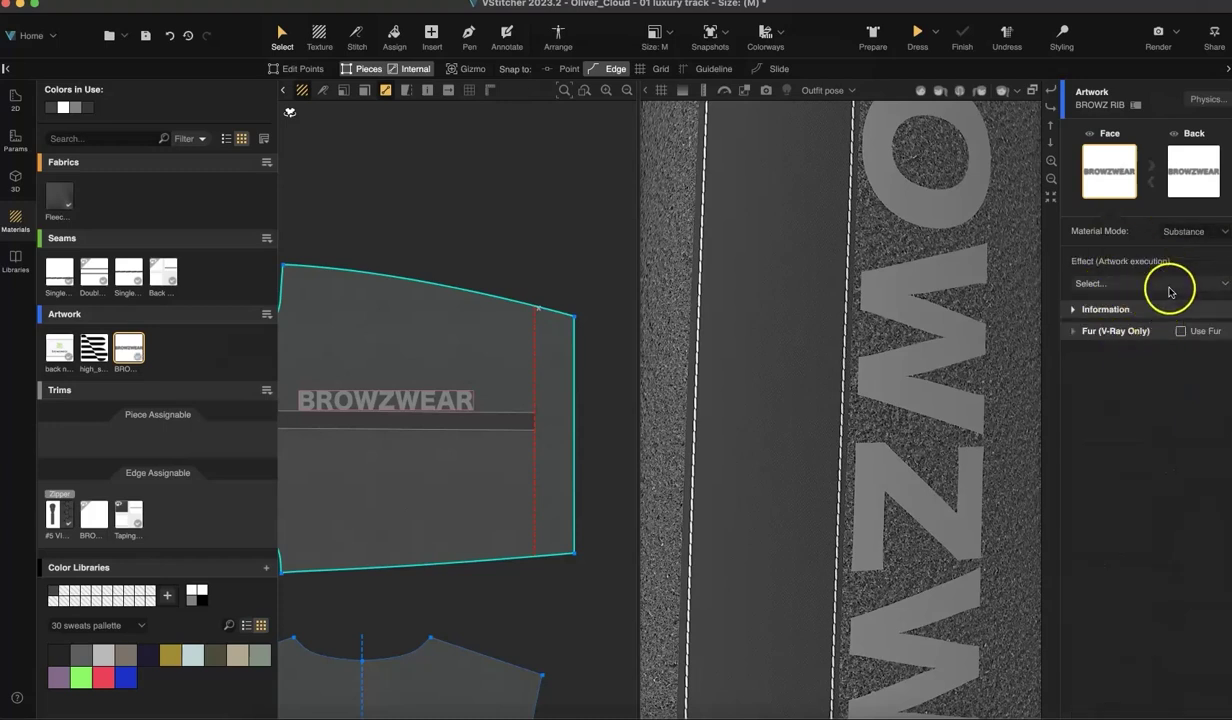
pyautogui.click(1150, 284)
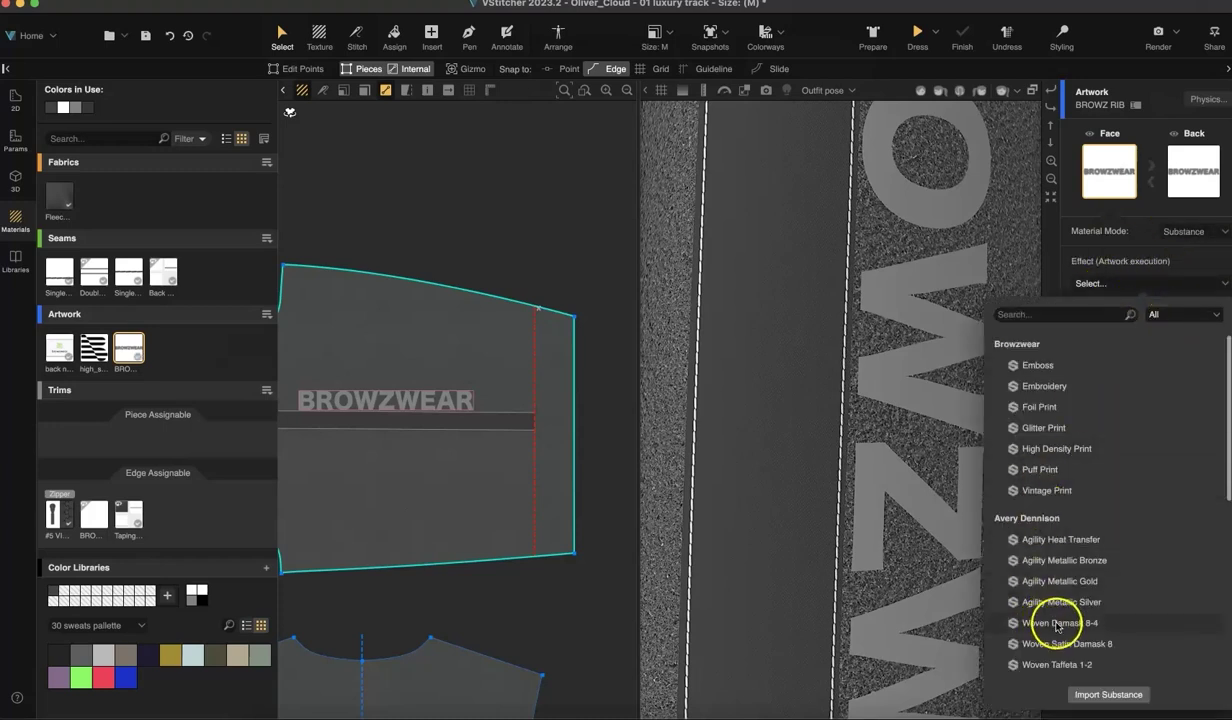
pyautogui.click(576, 281)
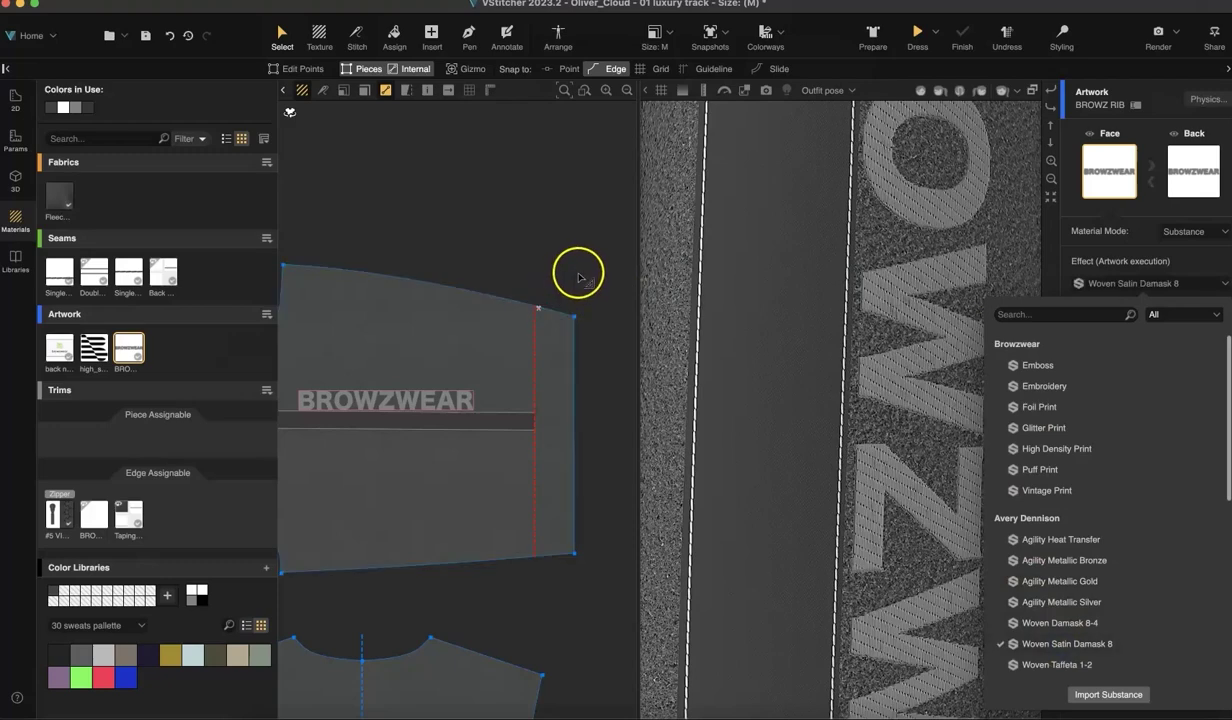
# Add the BROWZ RIB artwork to the Taping EDGE trim group and remove the separate artwork from the sleeve
pyautogui.click(302, 434)
pyautogui.moveTo(132, 349); pyautogui.dragTo(130, 535)
pyautogui.click(102, 336)
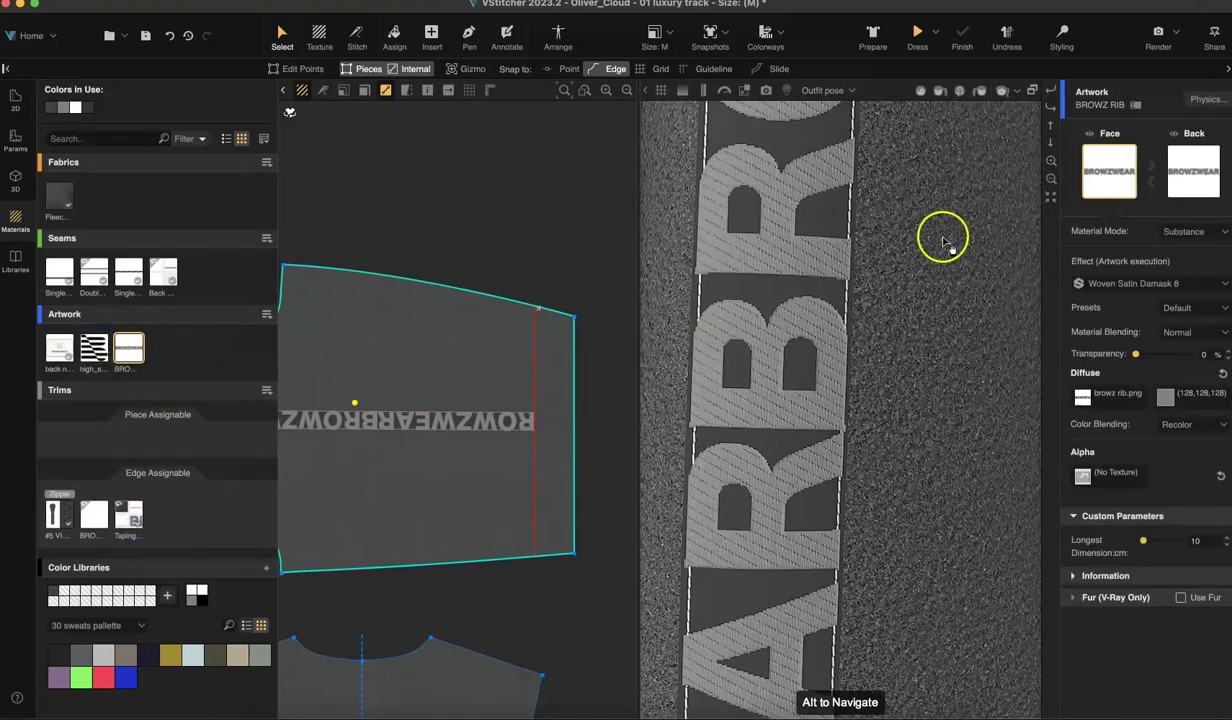
# Resize the taping's BROWZ RIB image to 2 cm high and set its offset to 0.5 cm and its space to 3 cm
pyautogui.click(1048, 179)
pyautogui.click(129, 514)
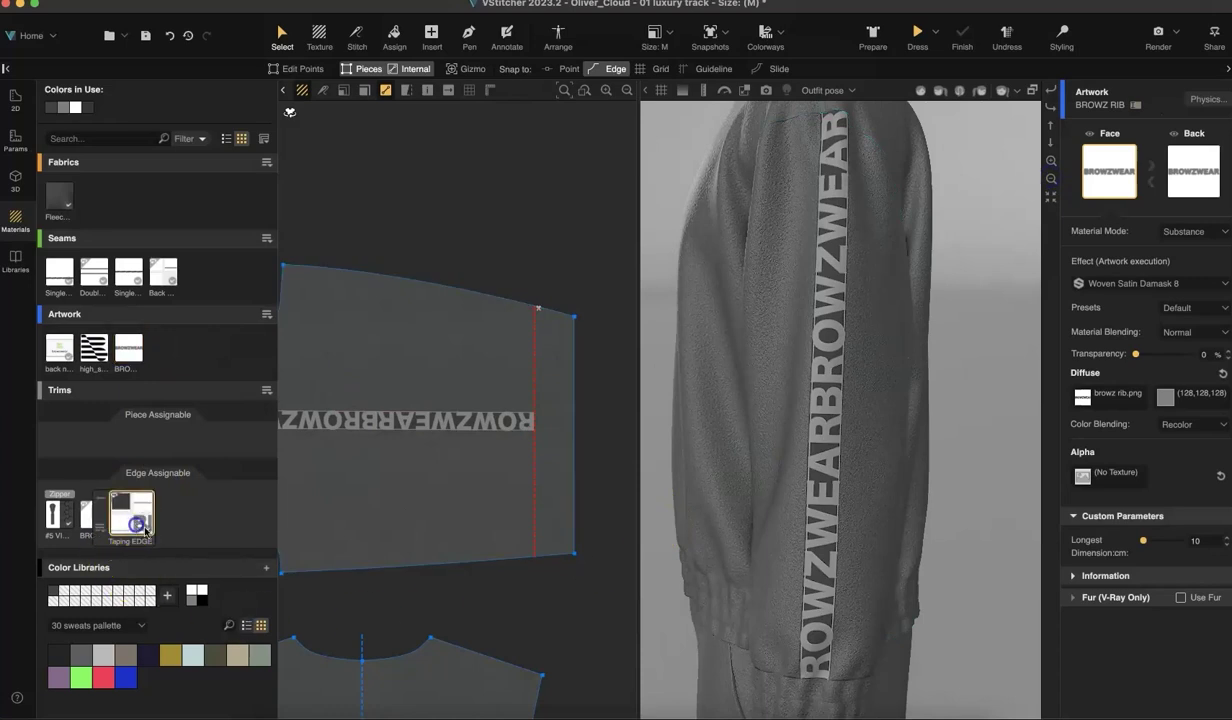
pyautogui.click(1082, 670)
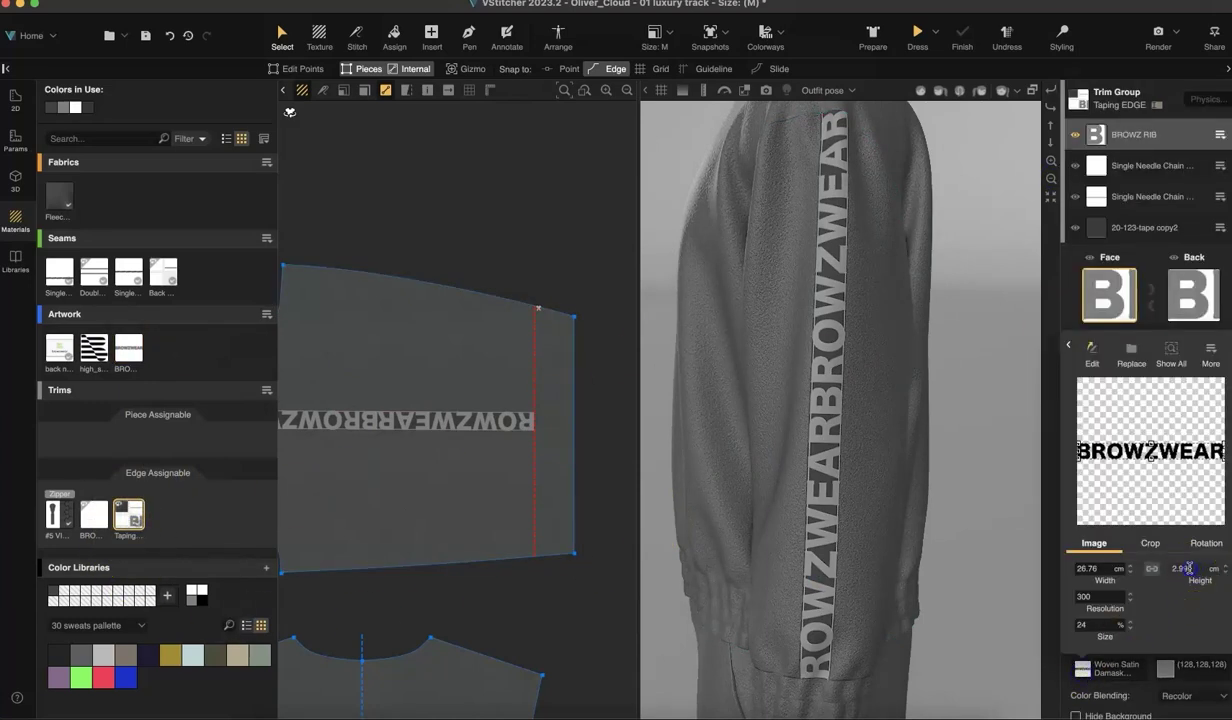
pyautogui.press('Return')
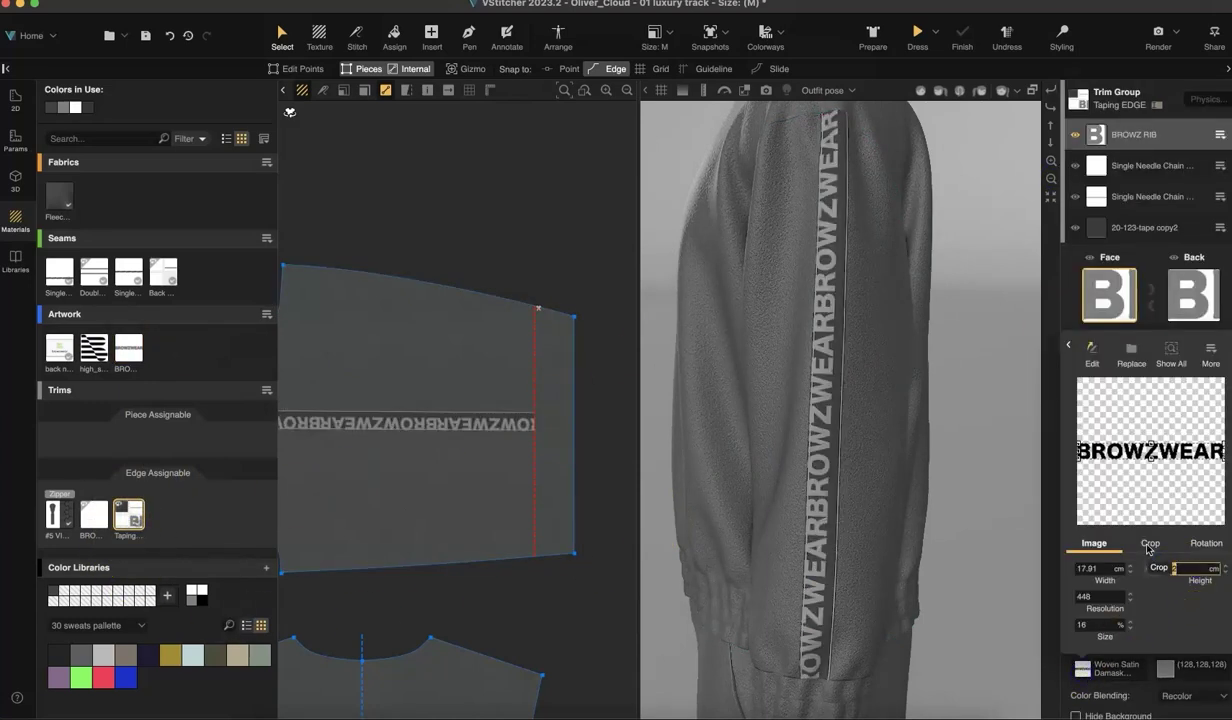
pyautogui.click(1139, 257)
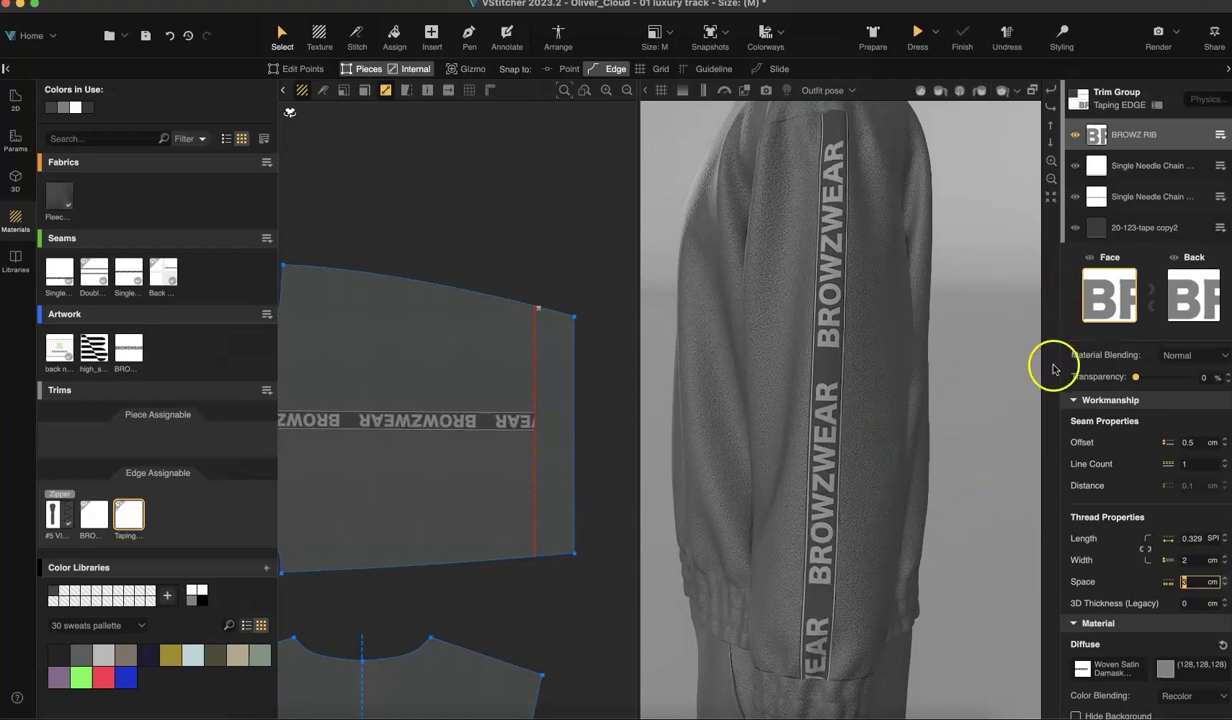
pyautogui.moveTo(976, 393)
pyautogui.mouseDown()
pyautogui.moveTo(968, 415)
pyautogui.moveTo(986, 413)
pyautogui.mouseUp()
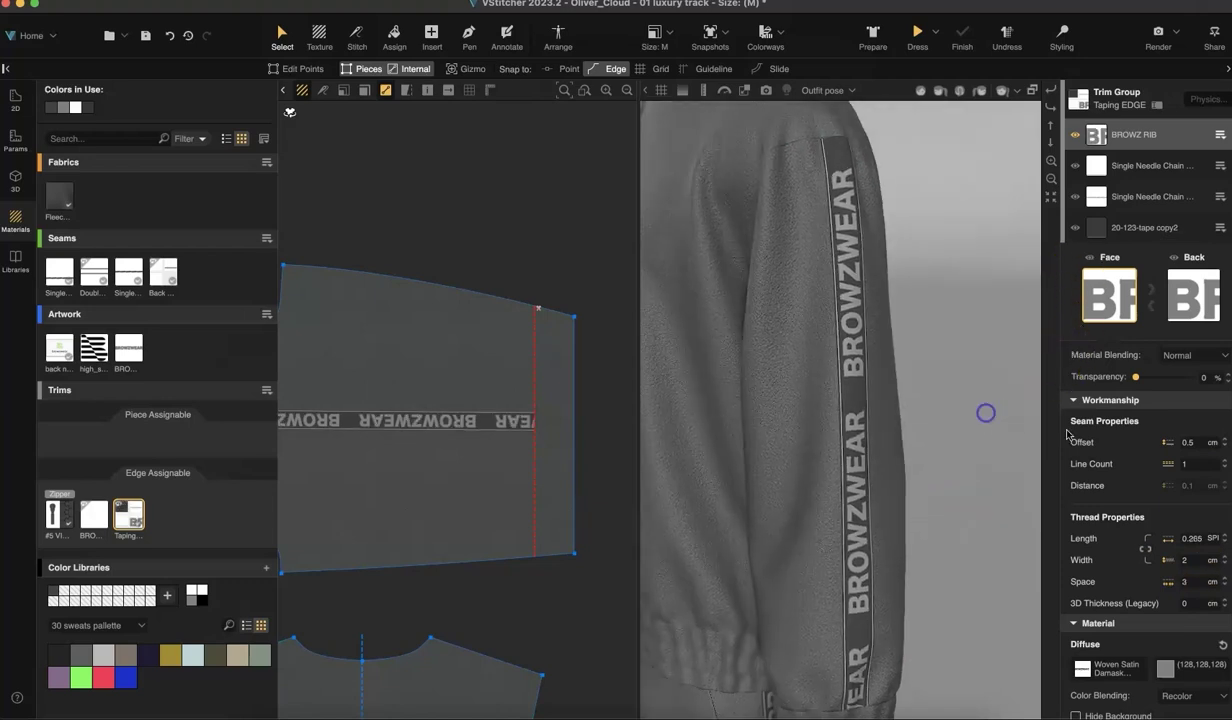
# Recolor the Taping EDGE group's BROWZ RIB logo Black and its 20-123-tape copy2 base Taupe from the 30 sweats palette
pyautogui.click(1166, 670)
pyautogui.click(1087, 510)
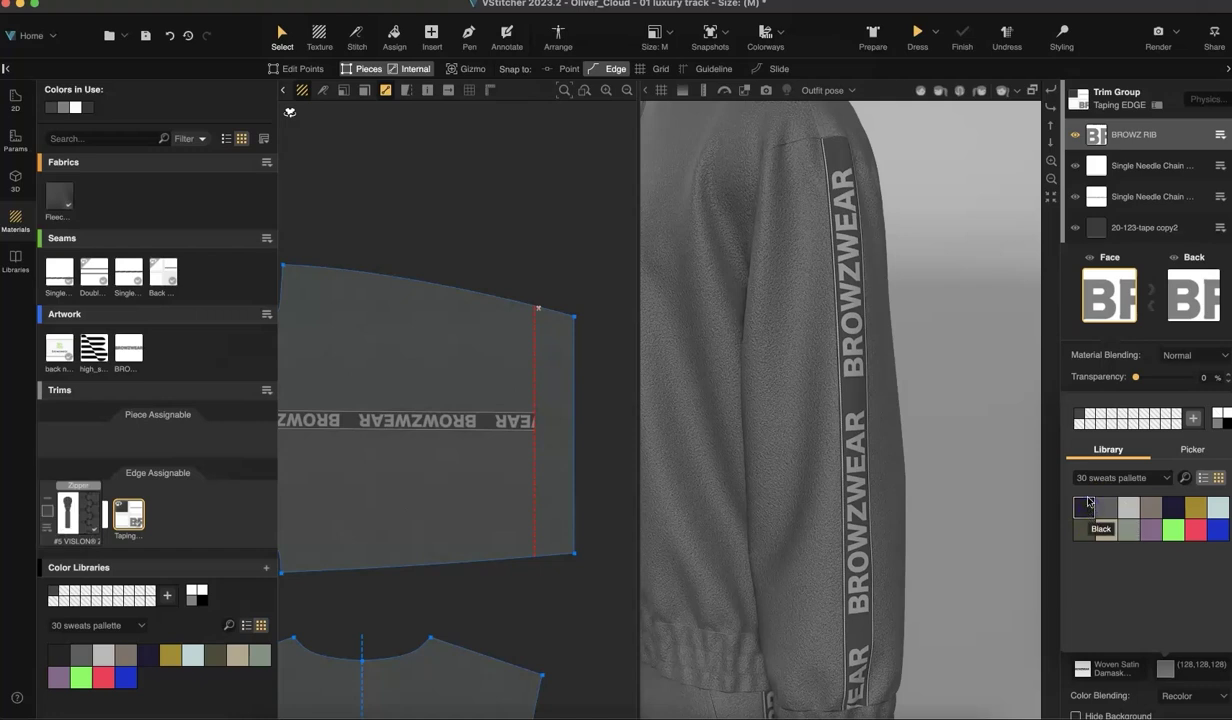
pyautogui.click(1136, 226)
pyautogui.click(1166, 668)
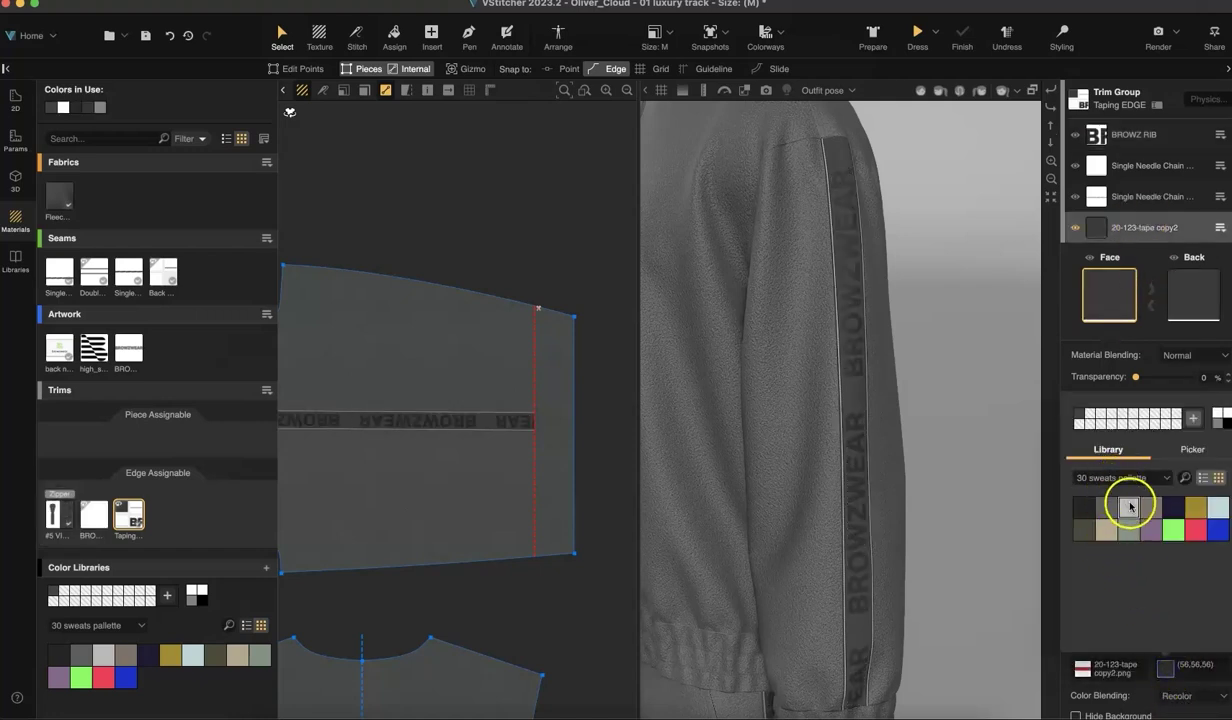
pyautogui.click(1150, 510)
pyautogui.click(1150, 510)
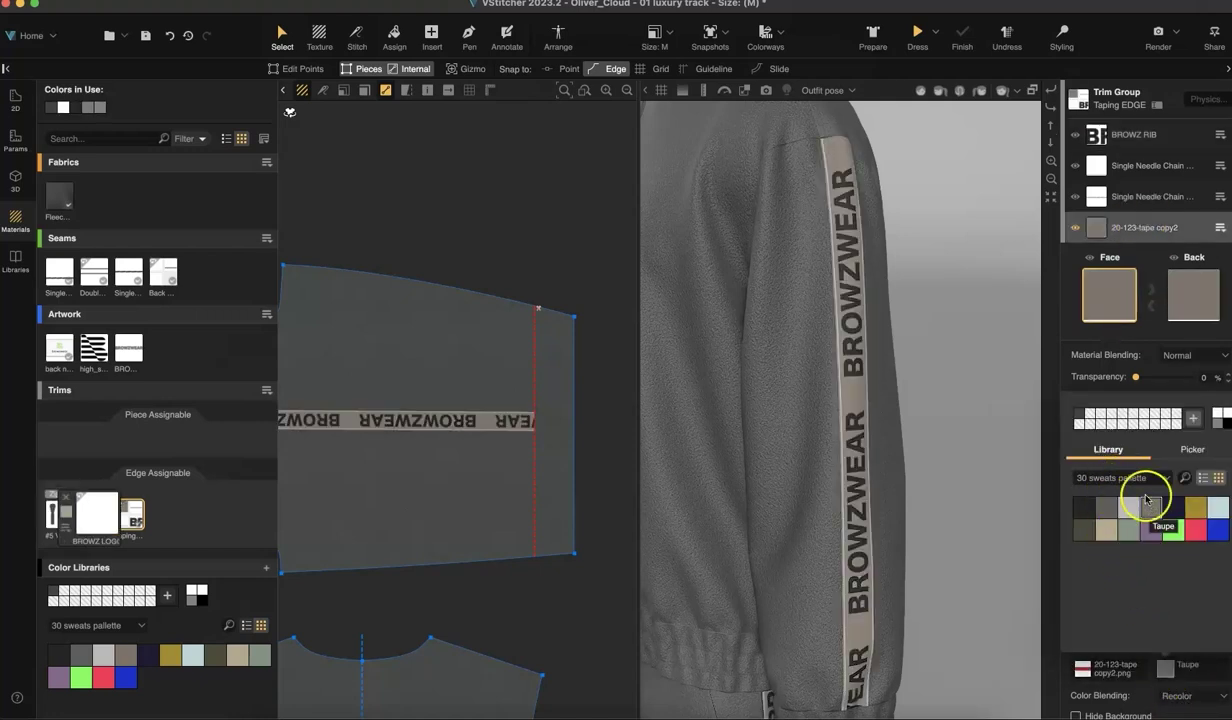
# Examine the recolored sleeve taping up close, and check it on the full track set from the side and front
pyautogui.click(487, 192)
pyautogui.click(1050, 178)
pyautogui.scroll(6, 960, 302)
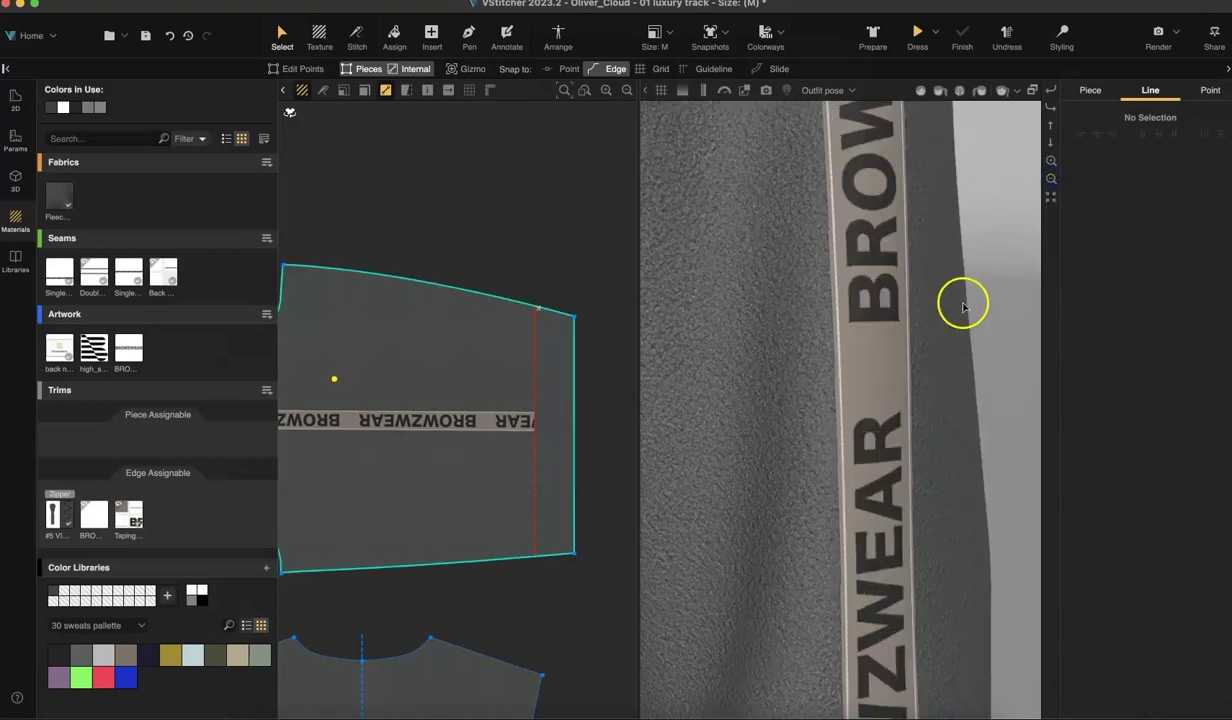
pyautogui.scroll(-3, 966, 309)
pyautogui.scroll(-10, 960, 320)
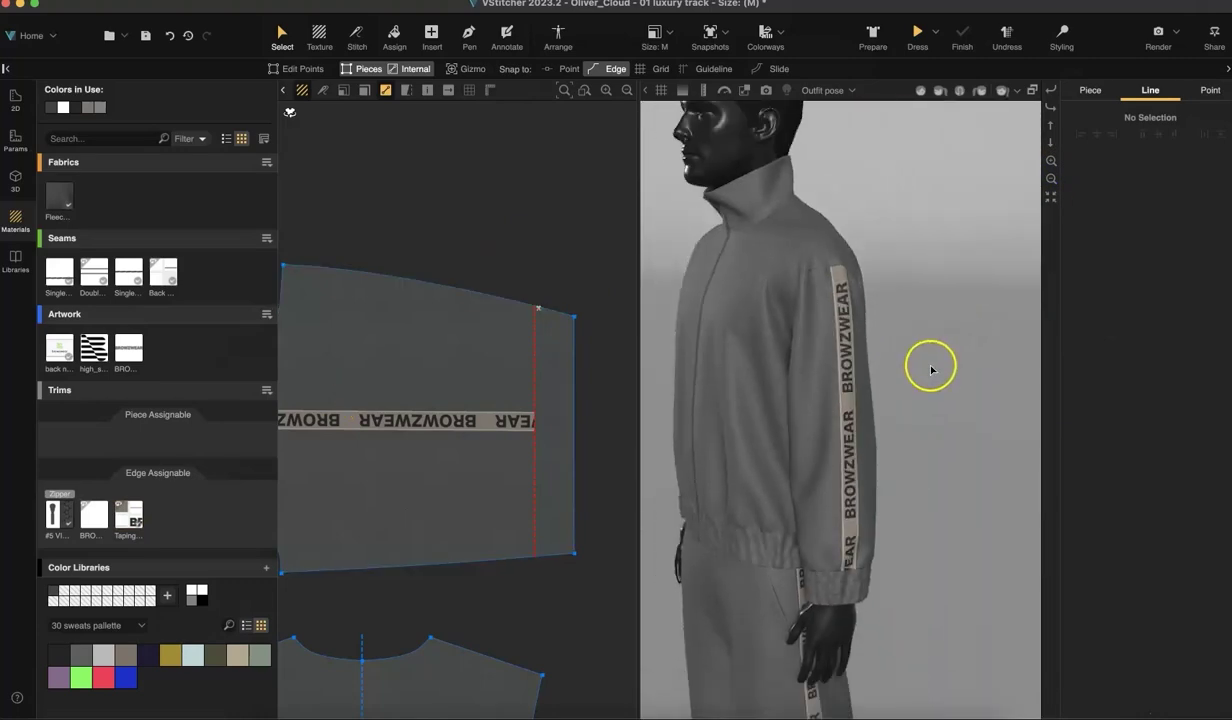
pyautogui.moveTo(864, 410); pyautogui.dragTo(935, 408, button='right')
pyautogui.scroll(-8, 935, 408)
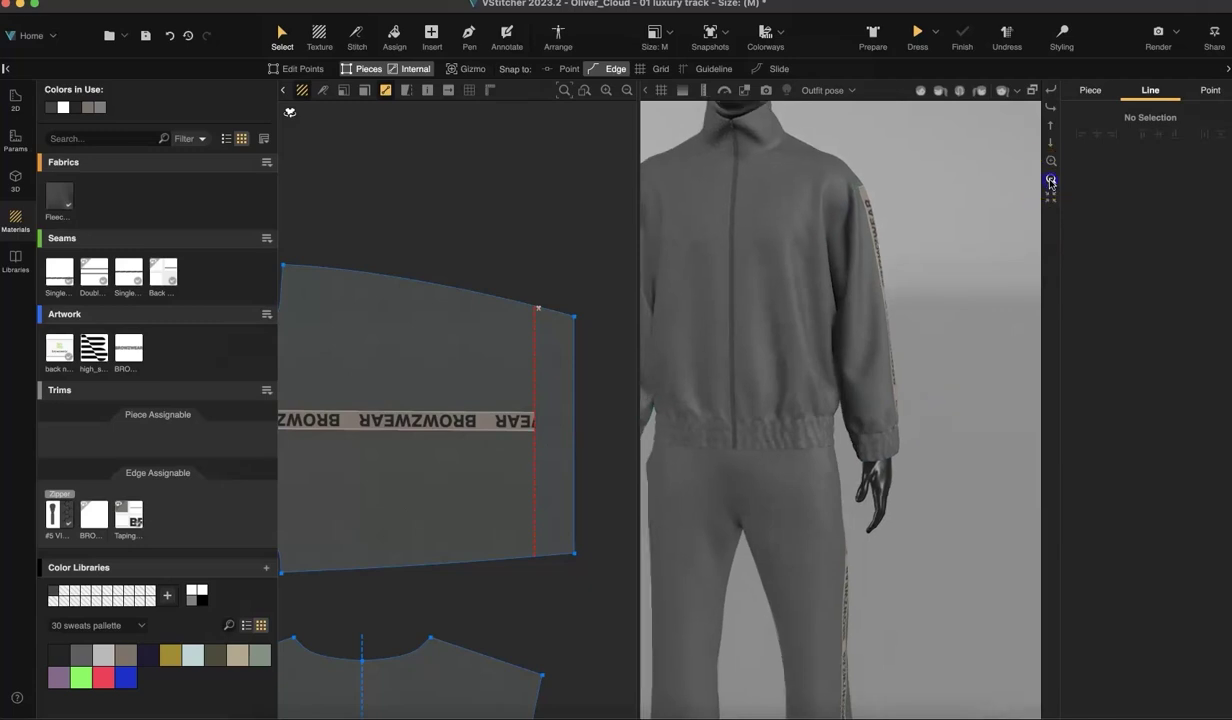
pyautogui.moveTo(976, 297); pyautogui.dragTo(935, 357, button='right')
# Bring the japanese_shiny and embroidery fabrics from the Adobe Substance 3D Assets library into the garment's materials
pyautogui.click(128, 348)
pyautogui.click(15, 262)
pyautogui.moveTo(106, 350)
pyautogui.mouseDown()
pyautogui.moveTo(110, 366)
pyautogui.moveTo(105, 332)
pyautogui.mouseUp()
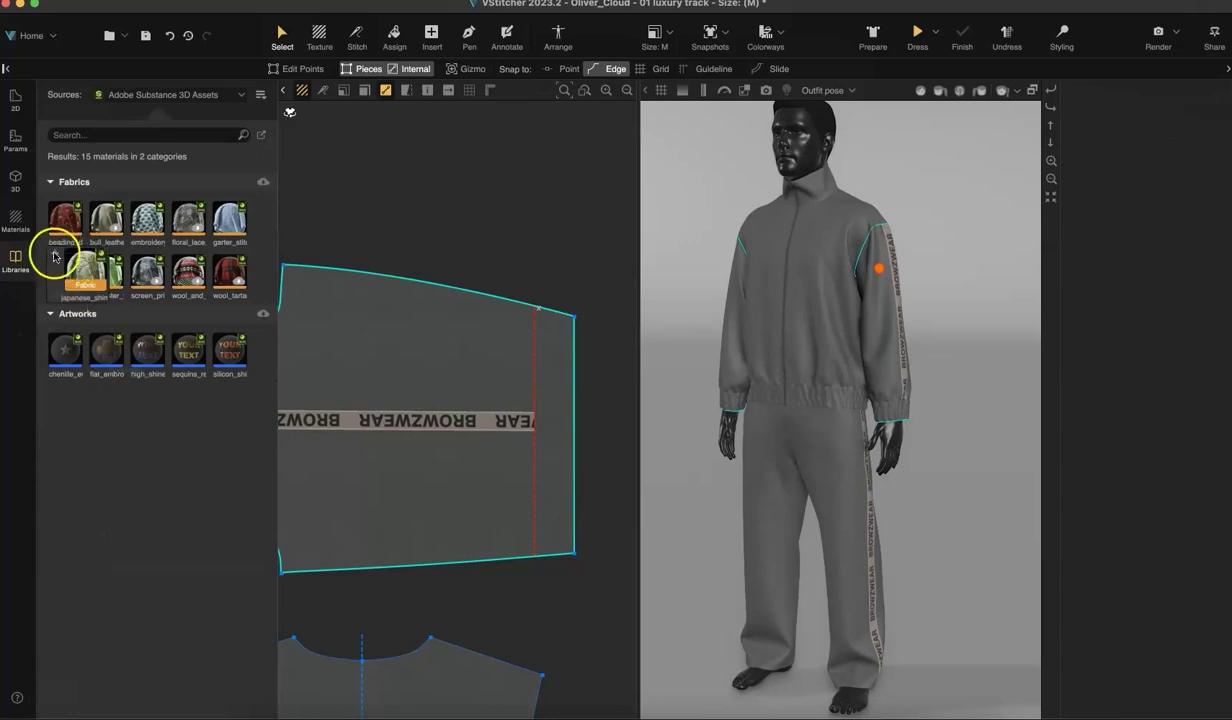
pyautogui.moveTo(147, 218); pyautogui.dragTo(190, 293)
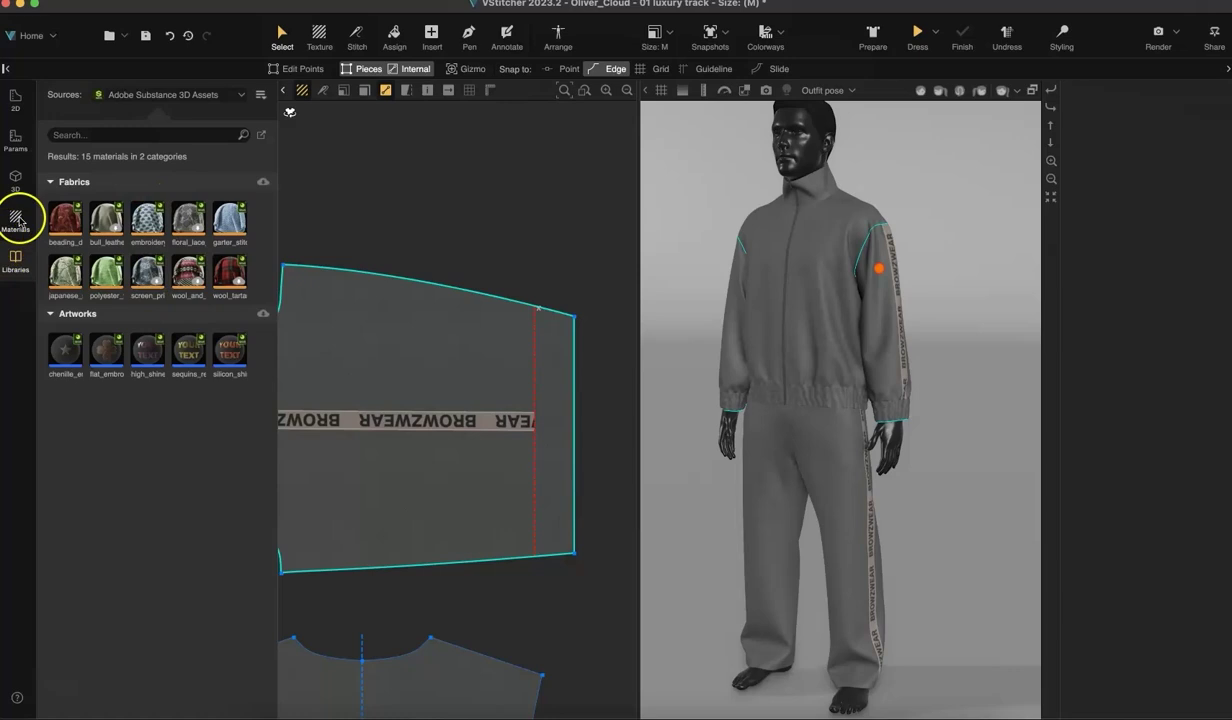
# Replace the fleece fabric with the japanese_shiny fabric across the whole track set
pyautogui.click(15, 218)
pyautogui.click(399, 229)
pyautogui.click(322, 278)
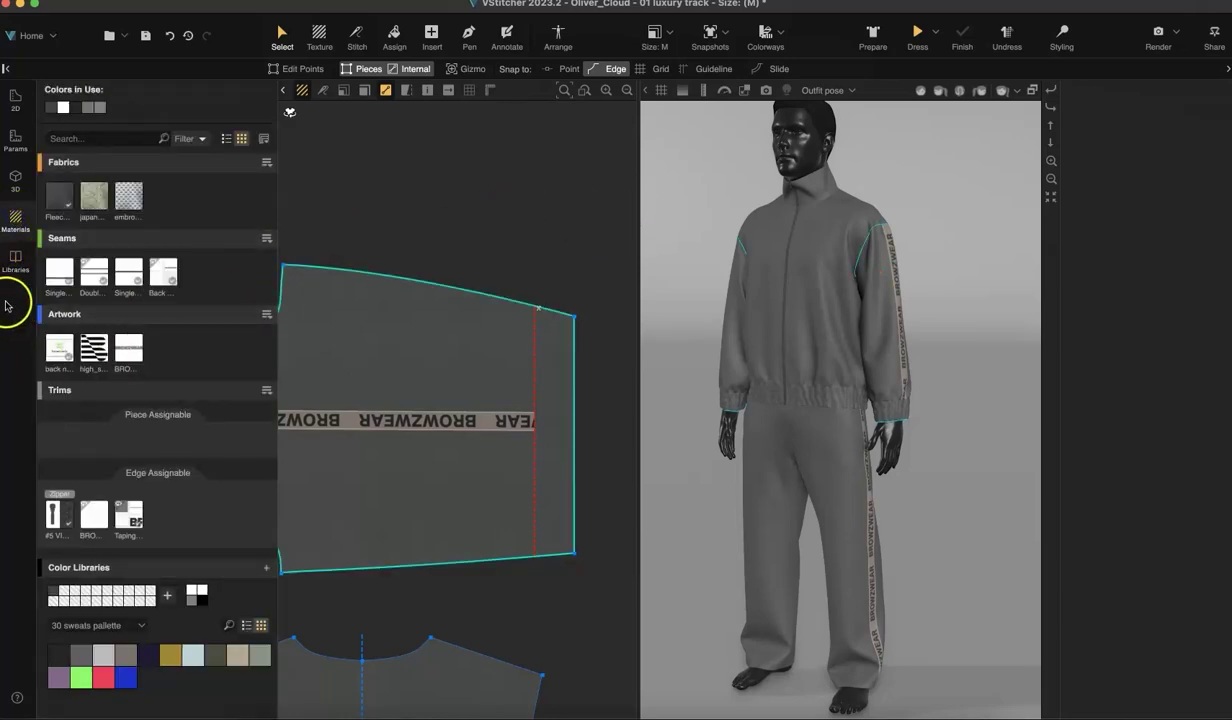
pyautogui.moveTo(96, 196); pyautogui.dragTo(56, 202)
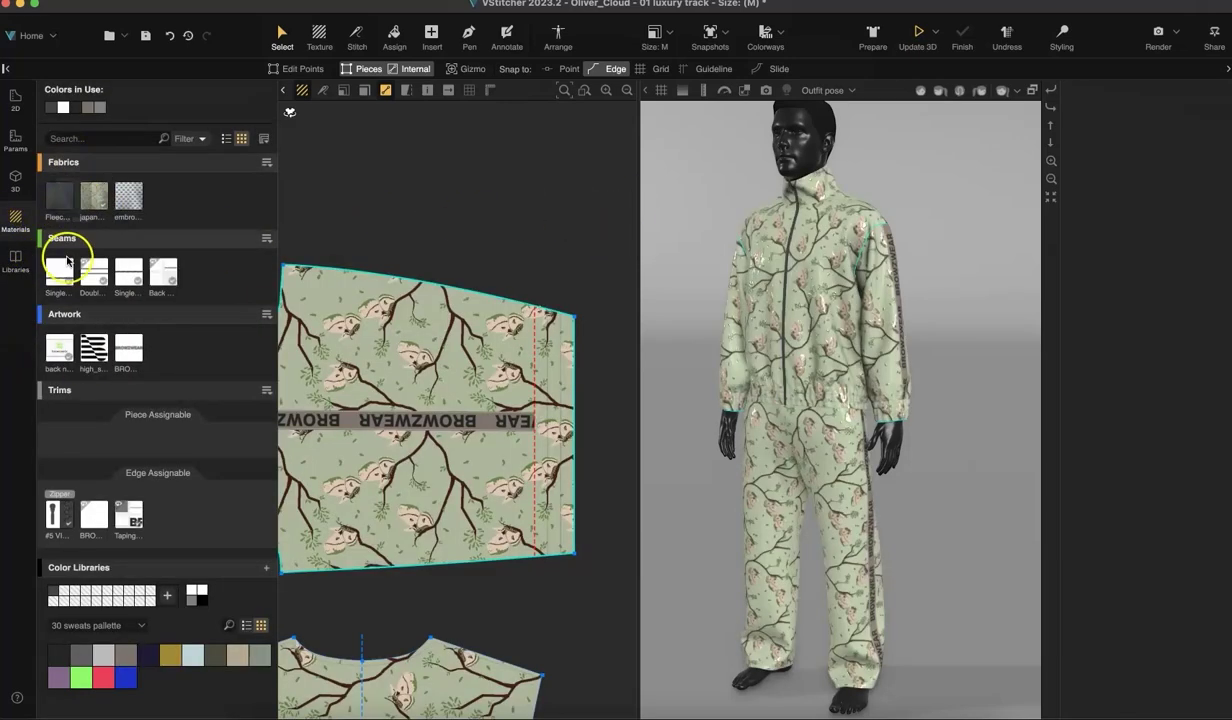
pyautogui.click(898, 386)
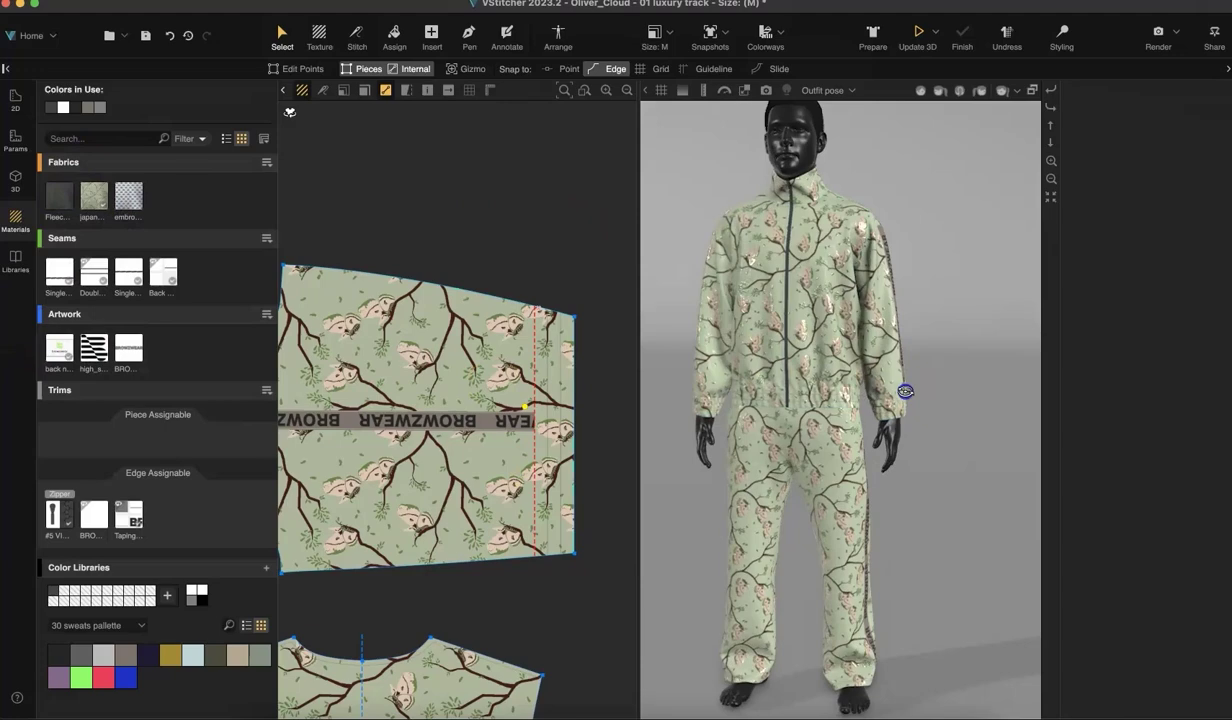
# Try the Metallic Blue preset on the japanese_shiny fabric and switch it to the Glossy White preset
pyautogui.click(94, 196)
pyautogui.scroll(5, 842, 458)
pyautogui.scroll(-5, 848, 458)
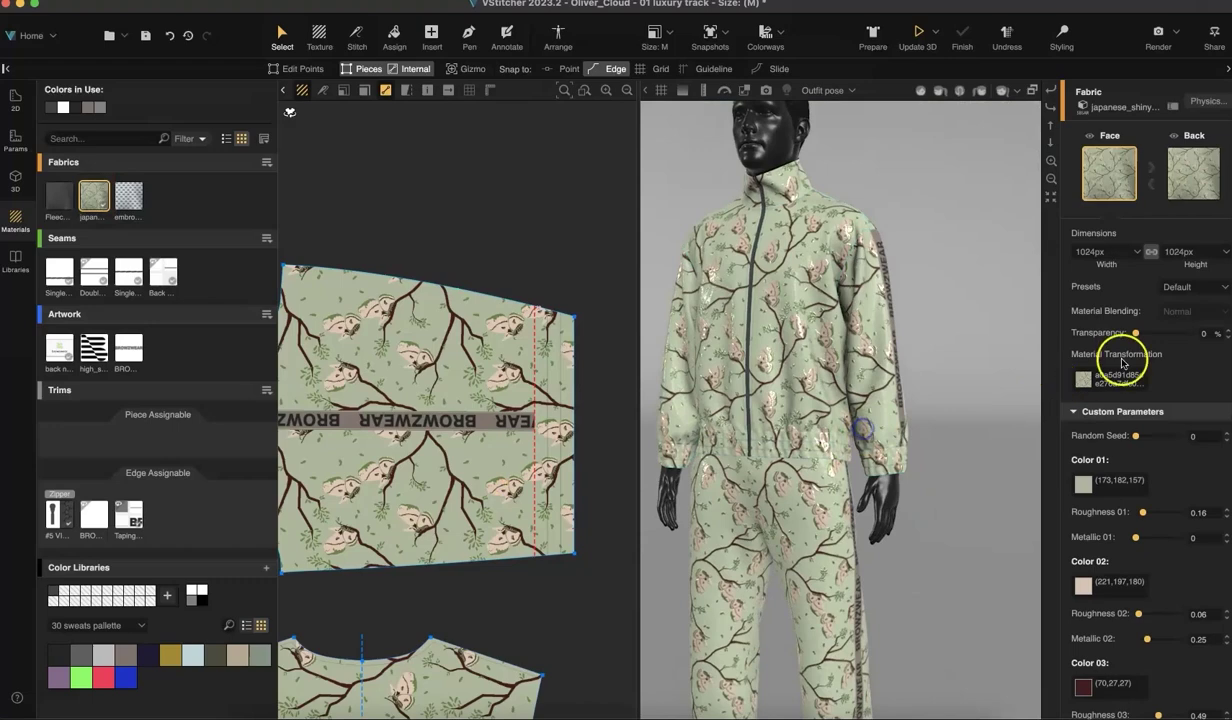
pyautogui.click(1190, 318)
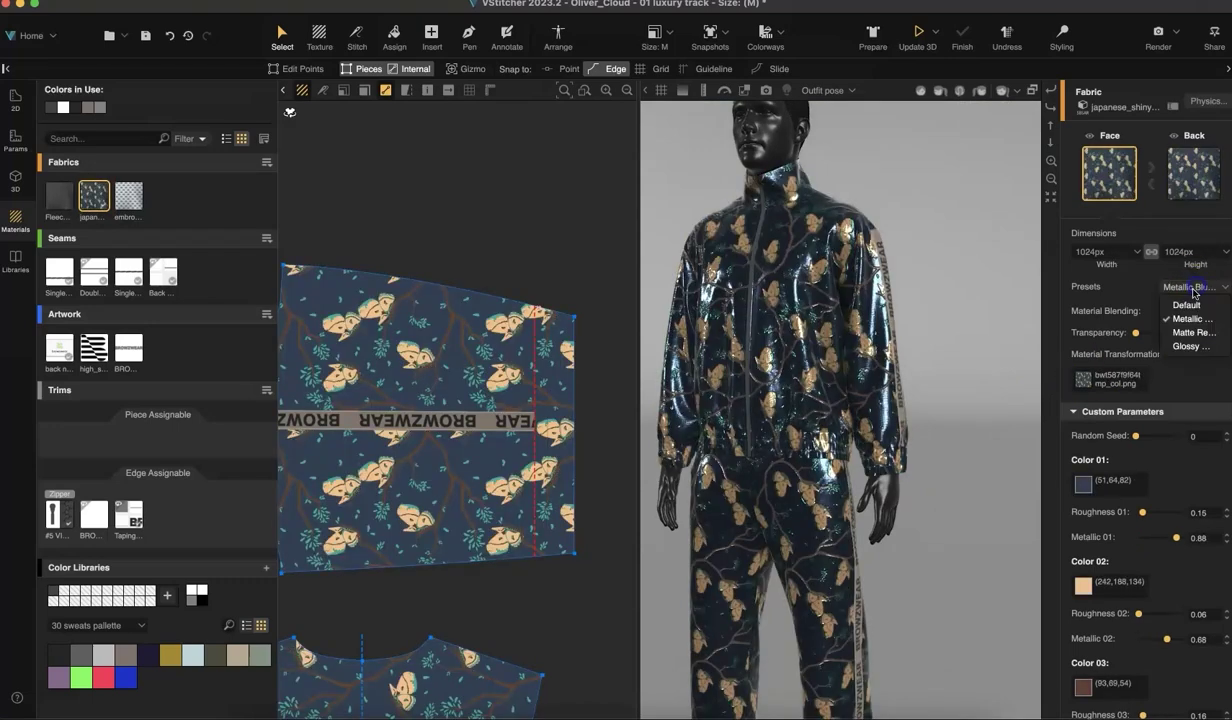
pyautogui.click(1186, 346)
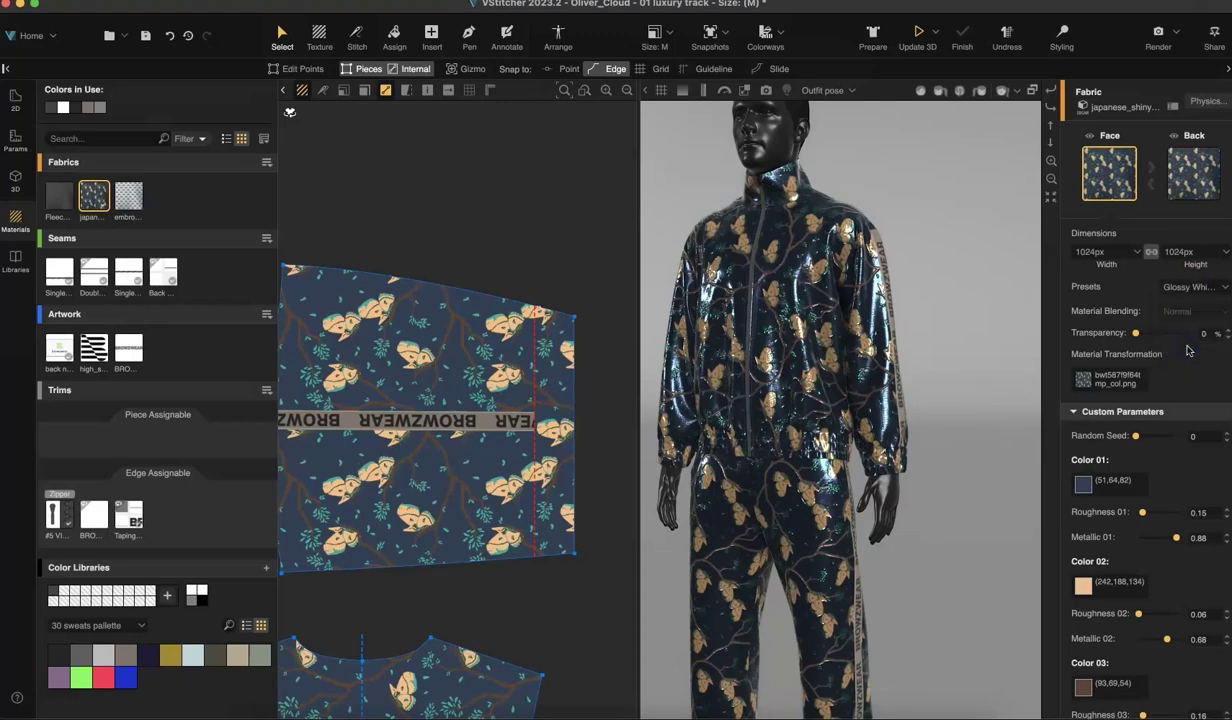
# Set the japanese_shiny fabric's Color 01 to Taupe and lighten it to RGB 194,189,184
pyautogui.scroll(-3, 1137, 580)
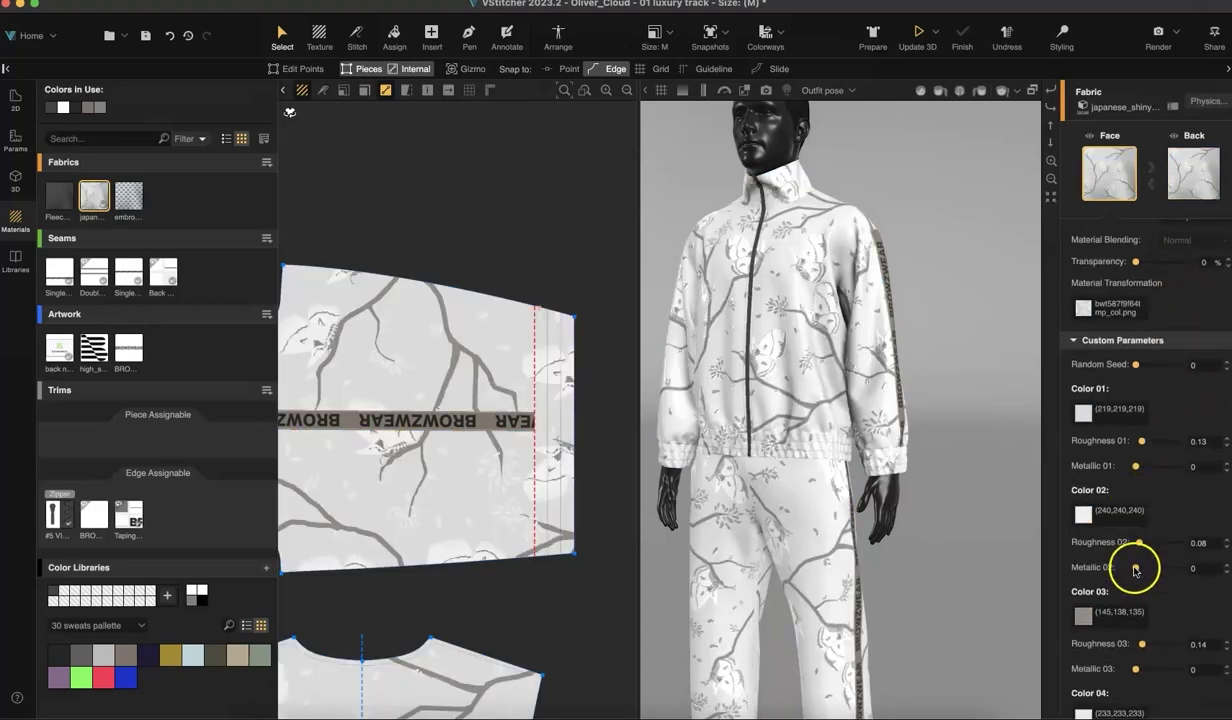
pyautogui.click(1080, 358)
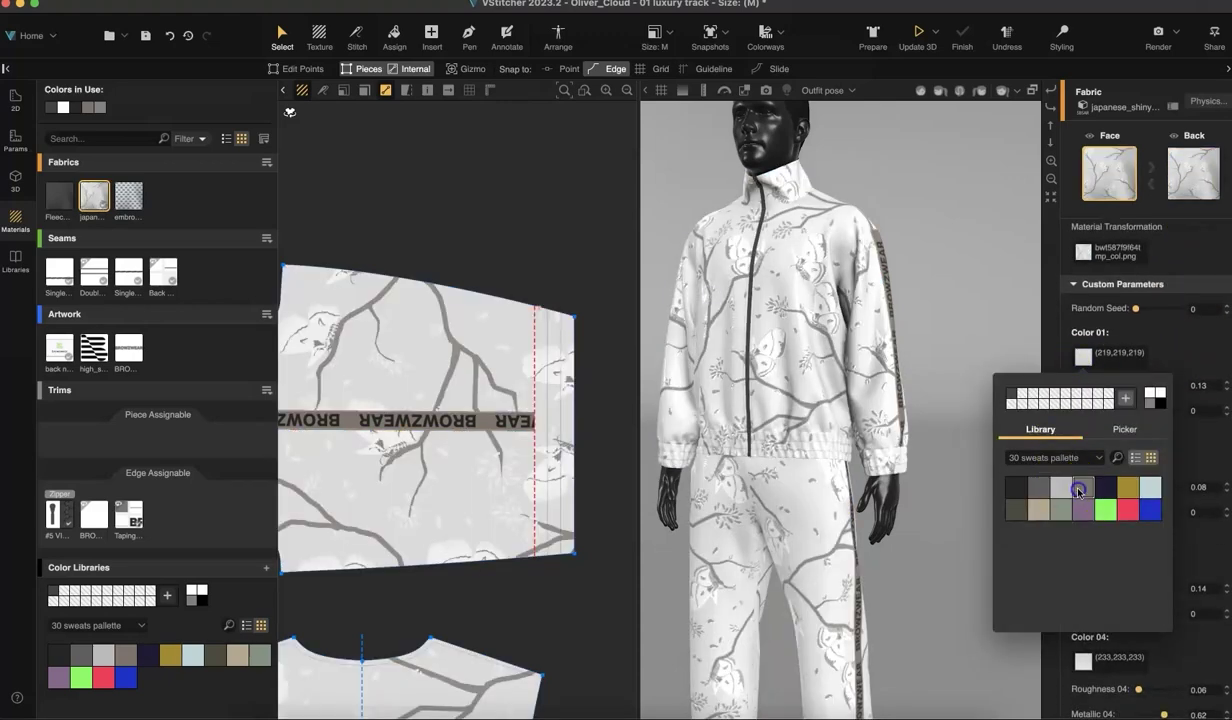
pyautogui.click(1082, 488)
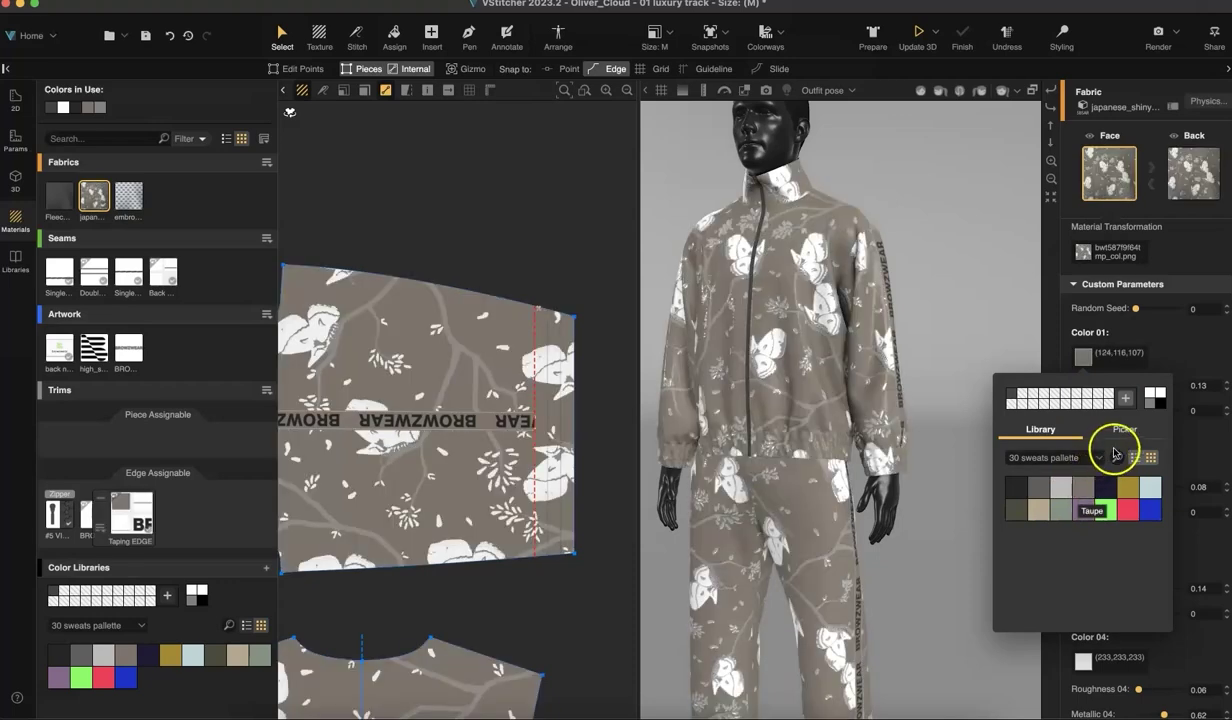
pyautogui.click(1125, 430)
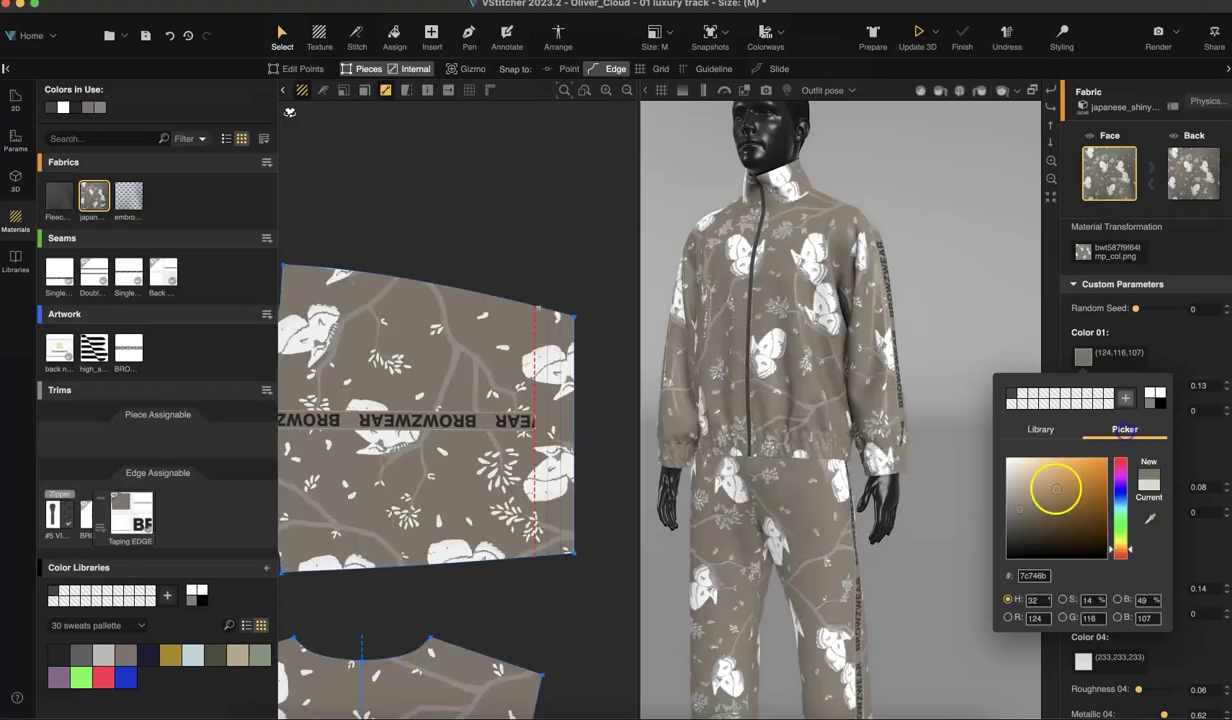
pyautogui.click(1202, 453)
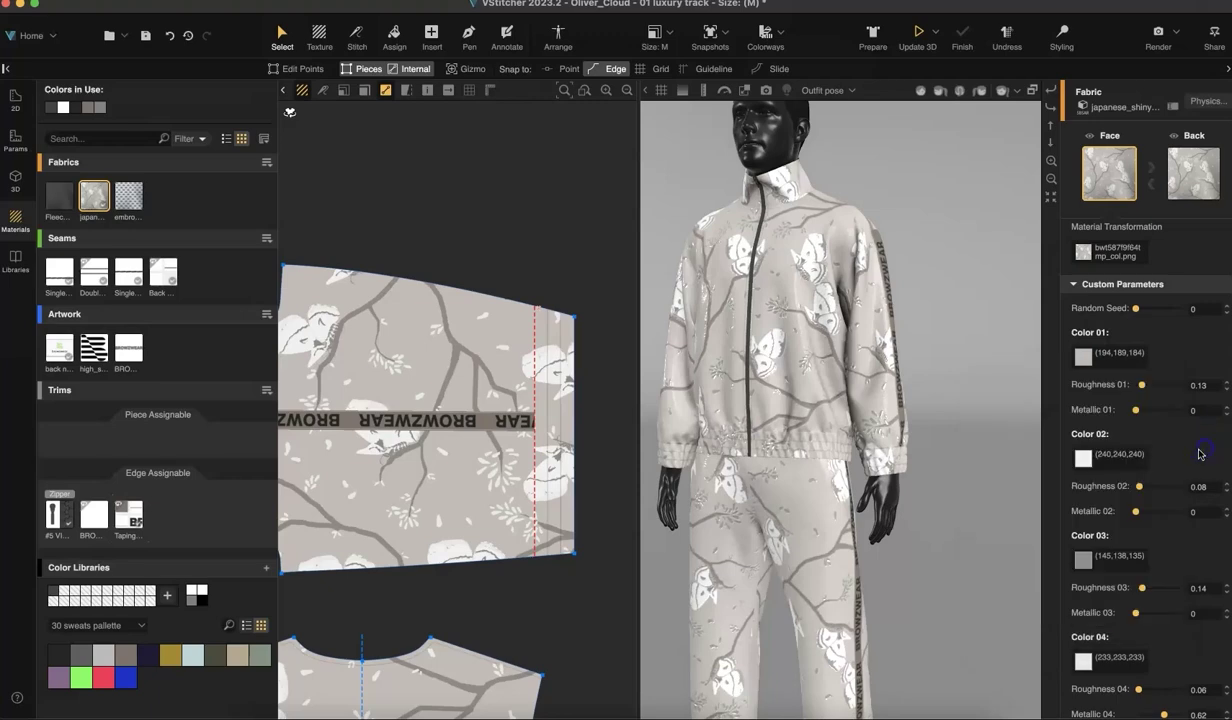
# Clone the Beige colorway of the track set
pyautogui.click(1050, 180)
pyautogui.moveTo(949, 440); pyautogui.dragTo(1004, 410)
pyautogui.moveTo(923, 350); pyautogui.dragTo(765, 102)
pyautogui.click(778, 42)
pyautogui.click(766, 42)
pyautogui.click(757, 47)
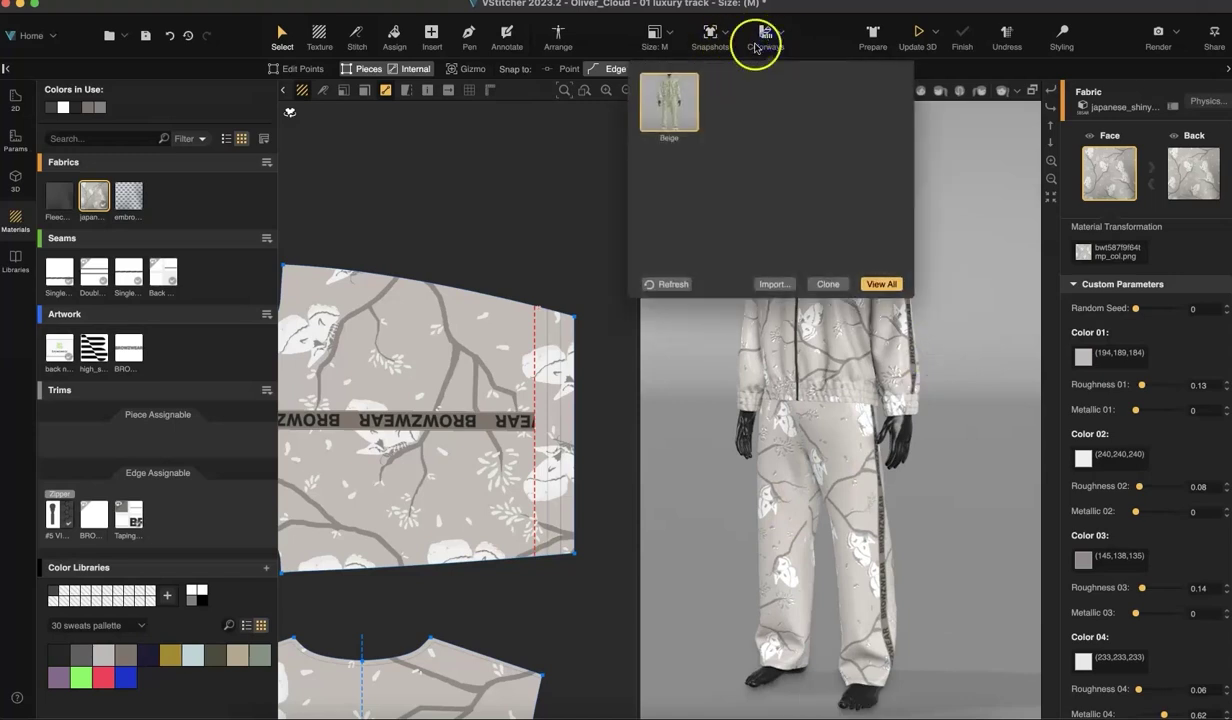
pyautogui.click(836, 284)
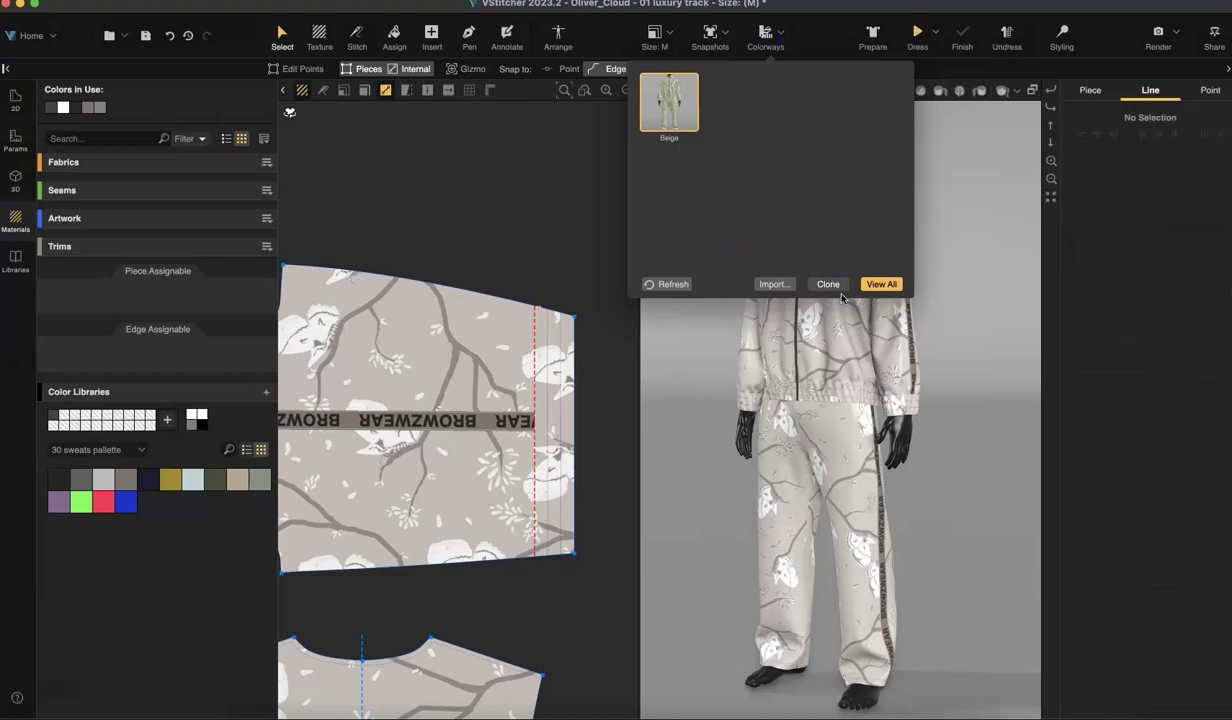
# Apply the embroidery fabric to the tracksuit's pattern pieces in place of the branch print and inspect it on the avatar
pyautogui.click(489, 195)
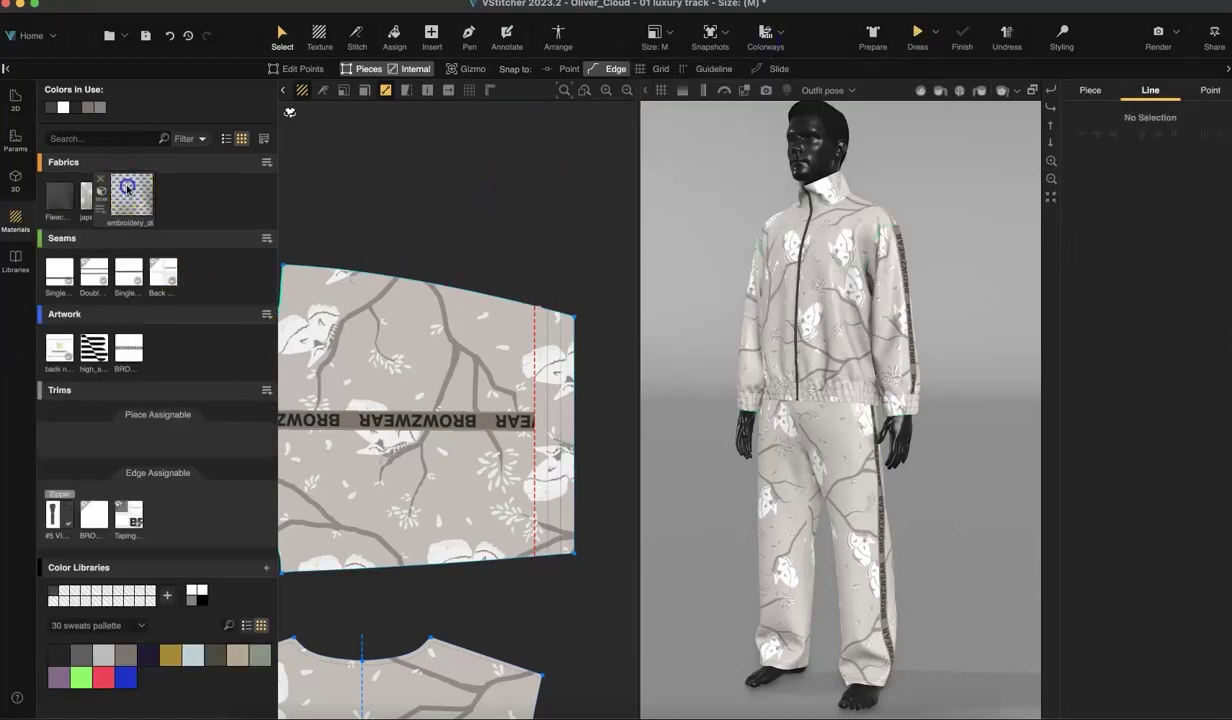
pyautogui.moveTo(94, 195); pyautogui.dragTo(337, 300)
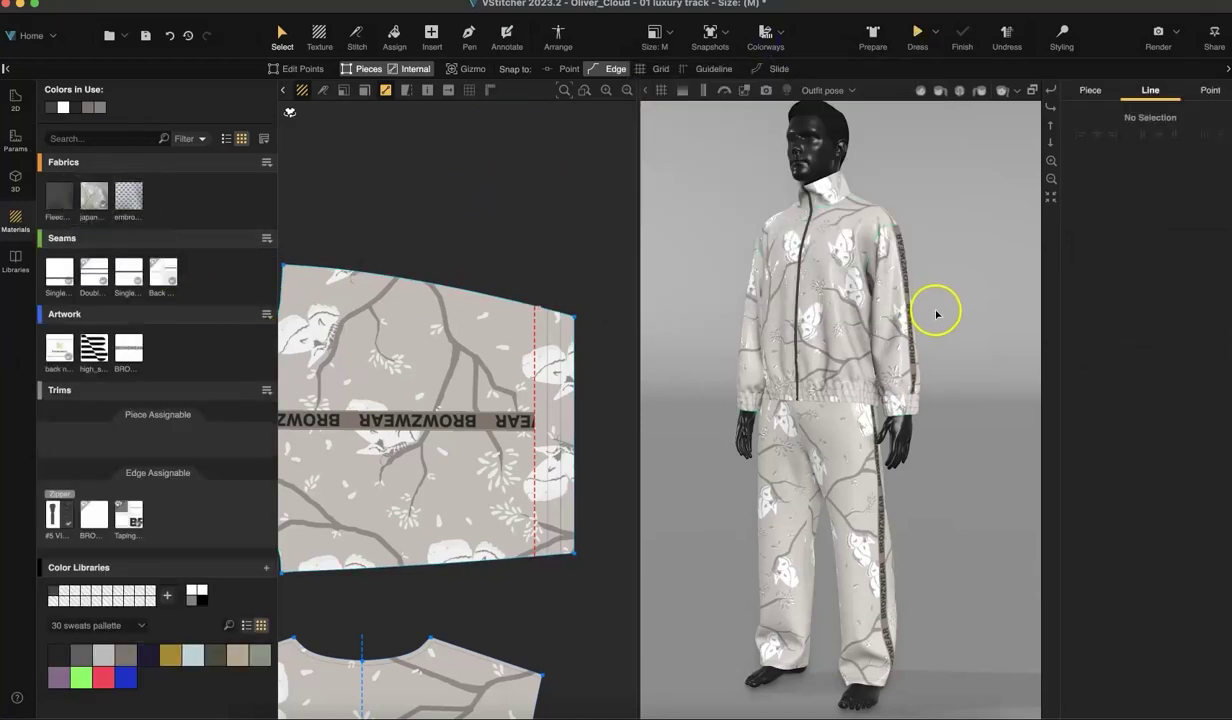
pyautogui.moveTo(928, 328); pyautogui.dragTo(925, 353)
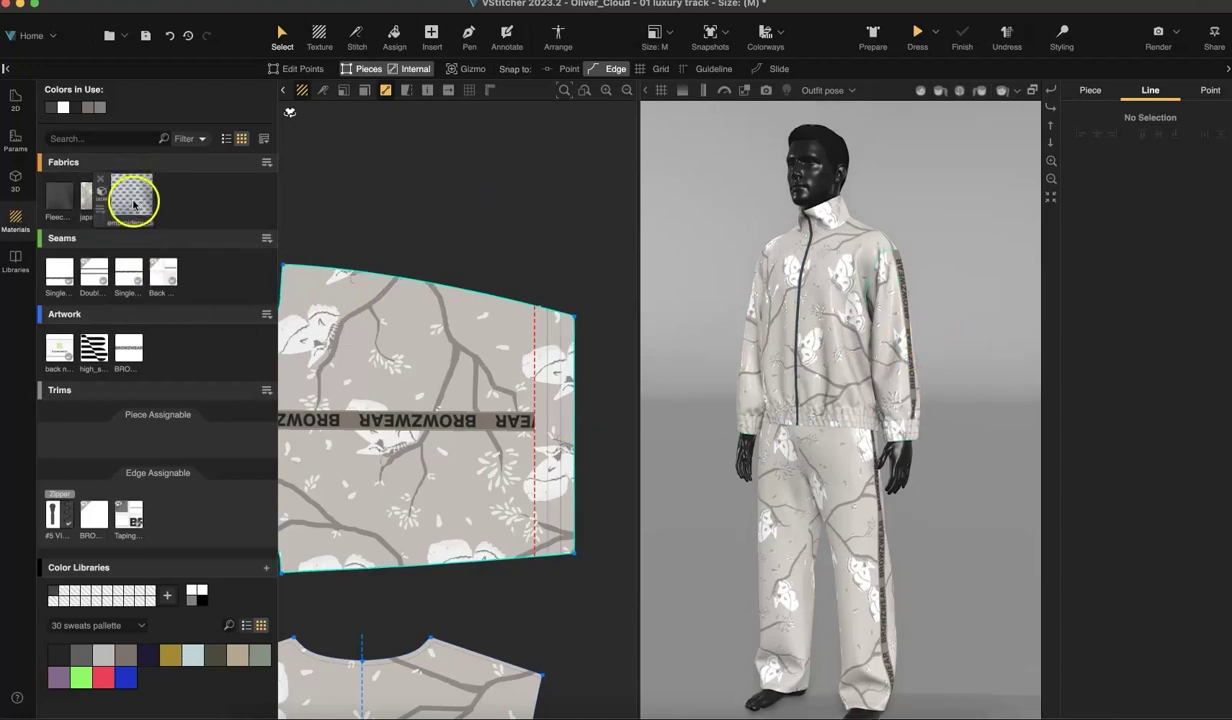
pyautogui.keyDown('alt'); pyautogui.moveTo(130, 198); pyautogui.dragTo(367, 268); pyautogui.keyUp('alt')
pyautogui.scroll(10, 897, 342)
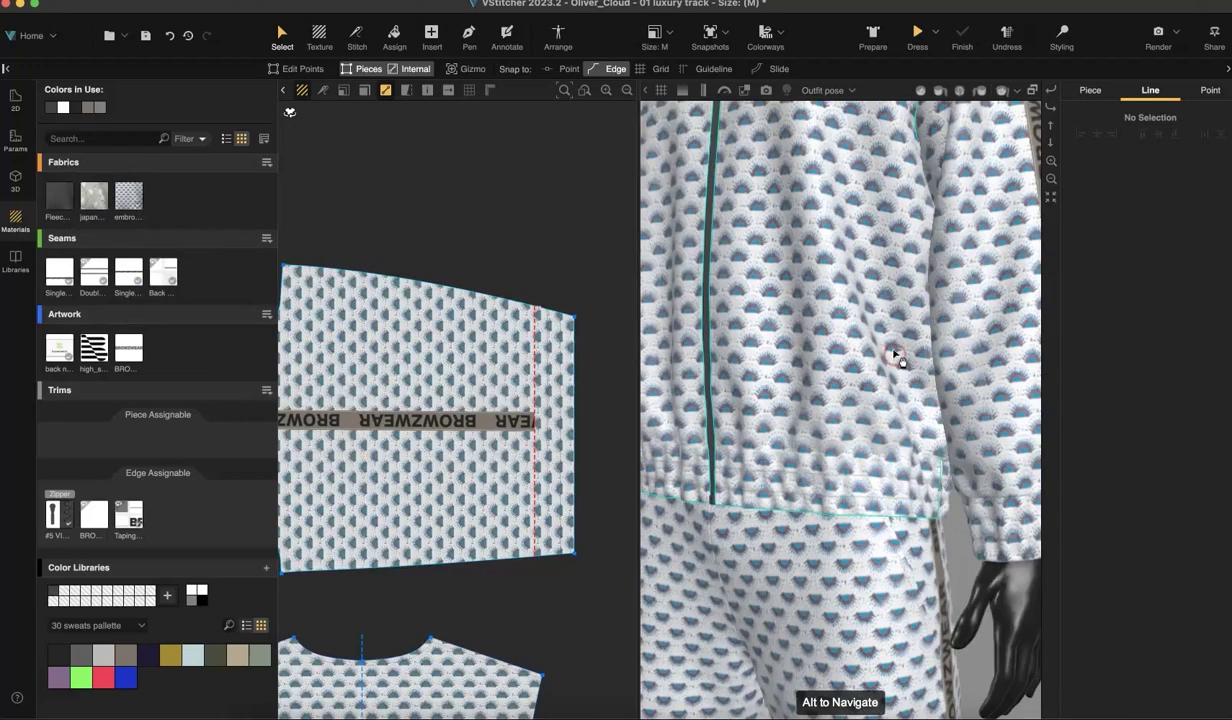
pyautogui.scroll(-10, 1012, 175)
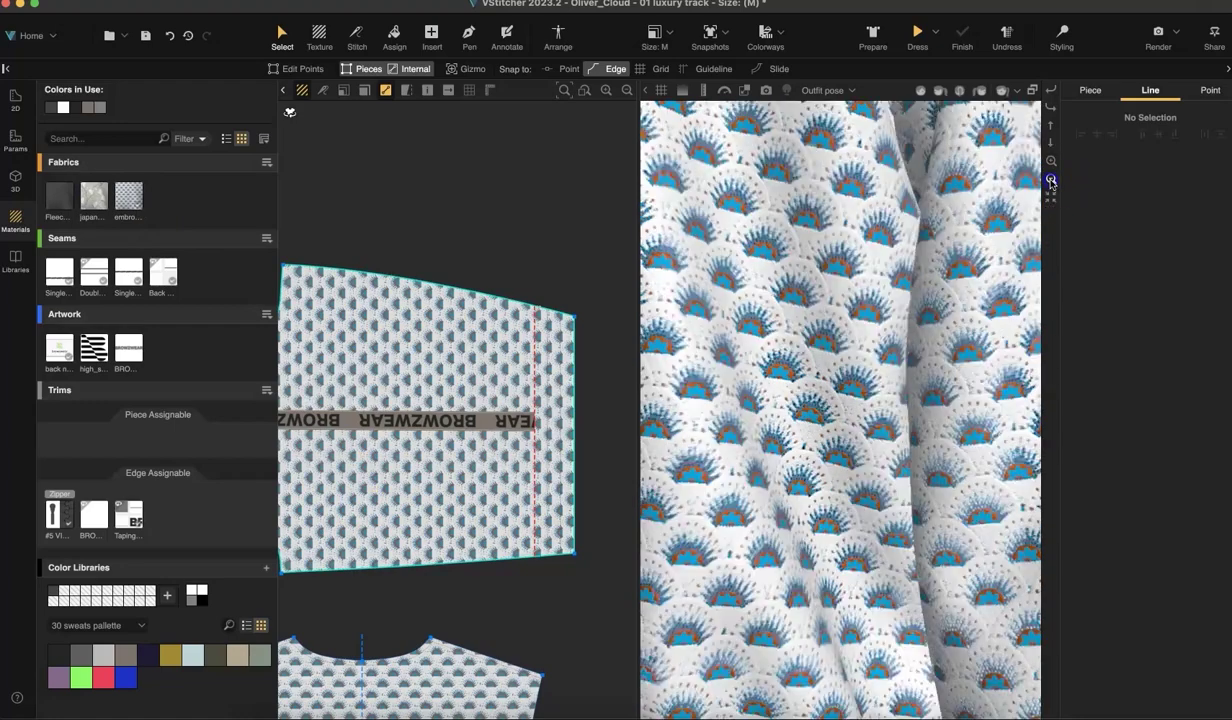
# Open the embroidery fabric's properties and choose a different preset for it
pyautogui.click(130, 202)
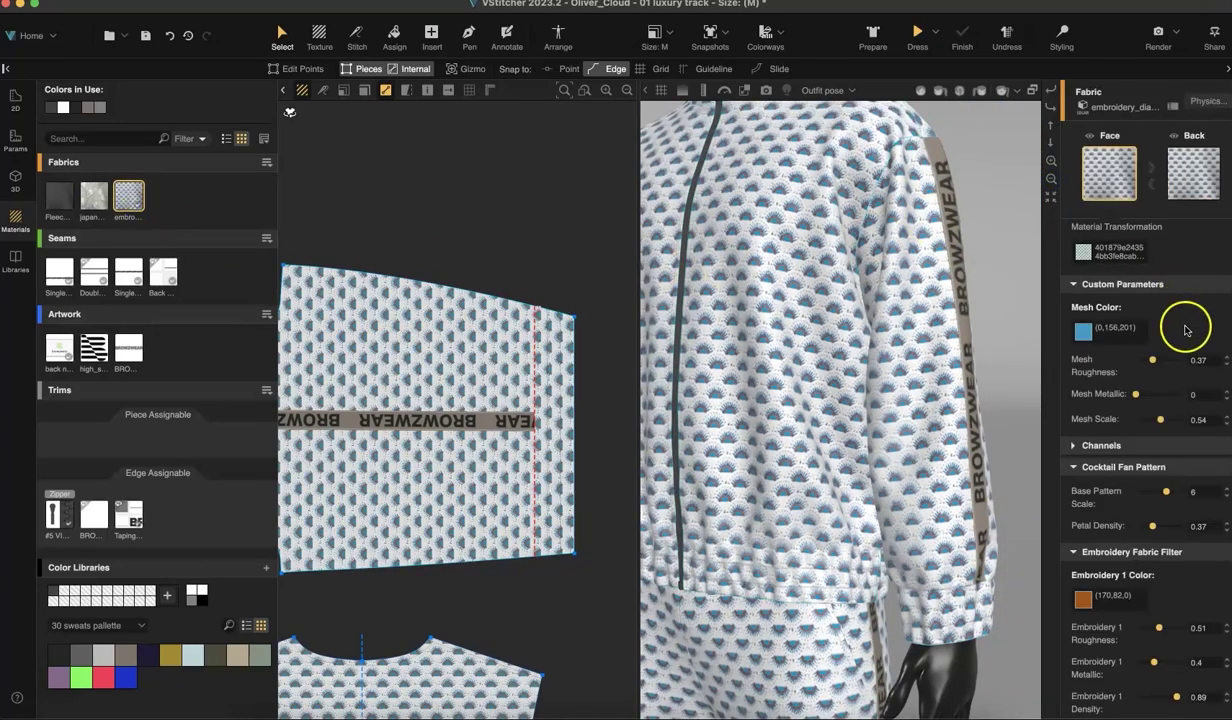
pyautogui.scroll(3, 1197, 357)
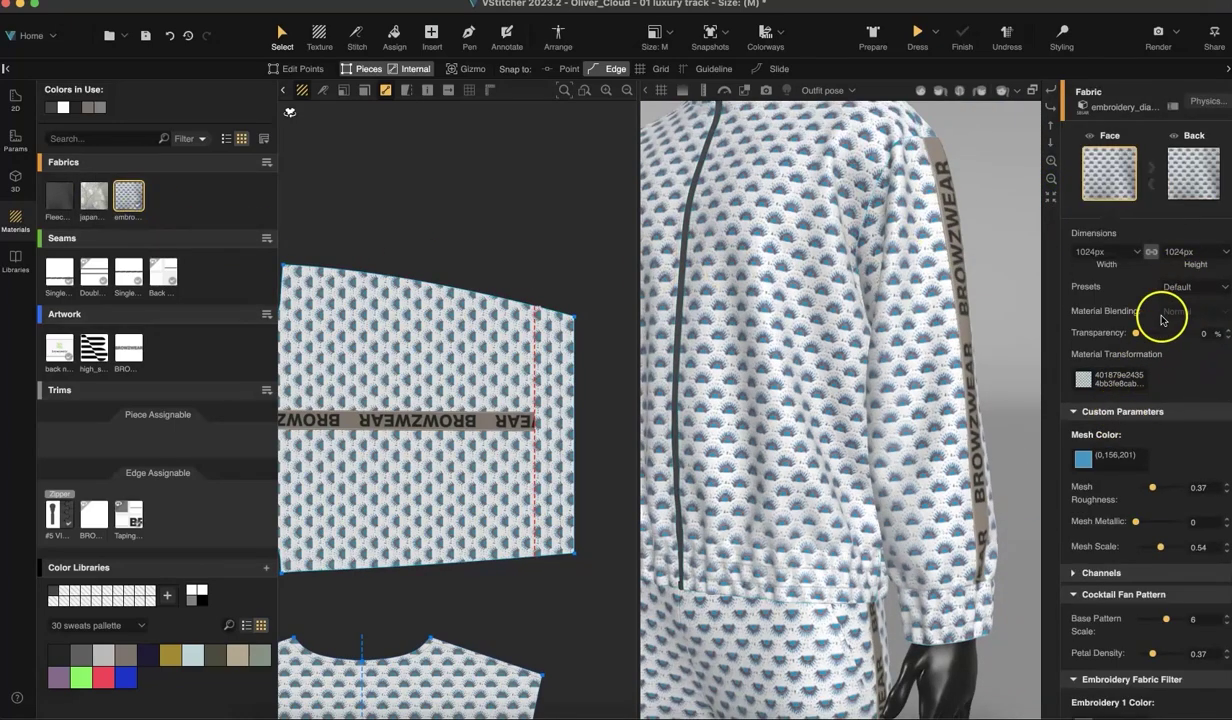
pyautogui.click(1170, 303)
pyautogui.click(1187, 345)
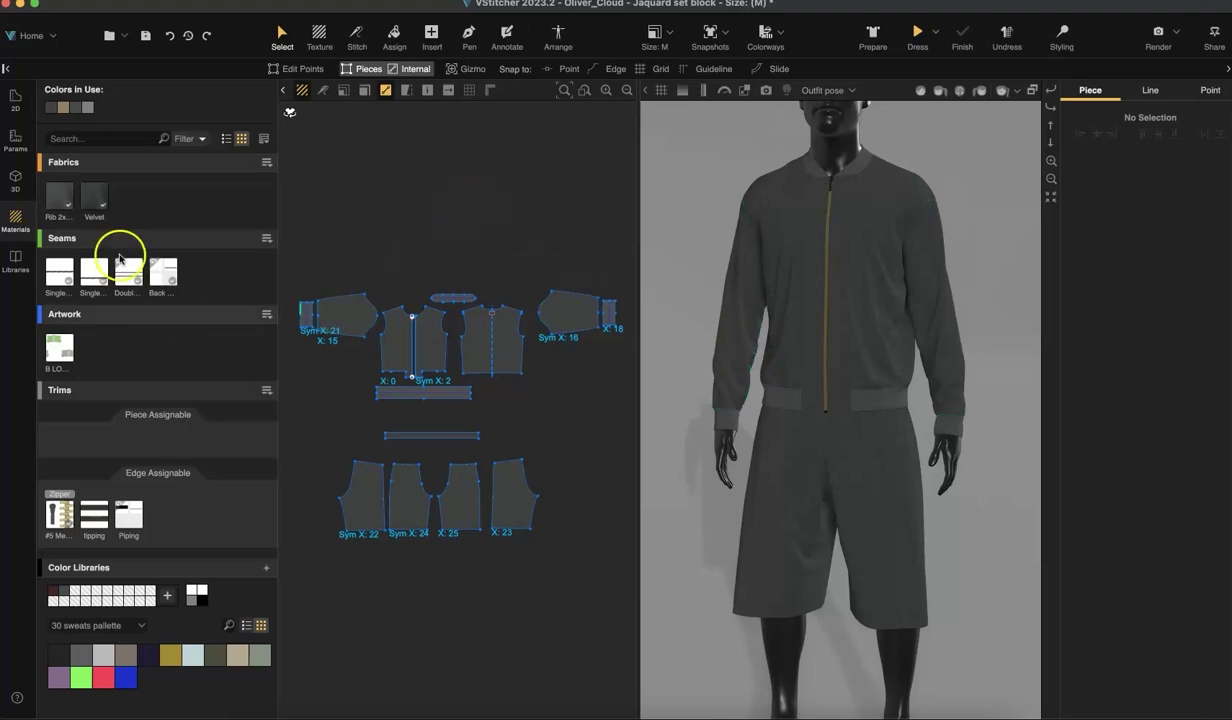
# Set the Velvet fabric's specular intensity to 0.156, metalness to 0.172, and both sheen and sheen tint to 1
pyautogui.moveTo(97, 198); pyautogui.dragTo(91, 201)
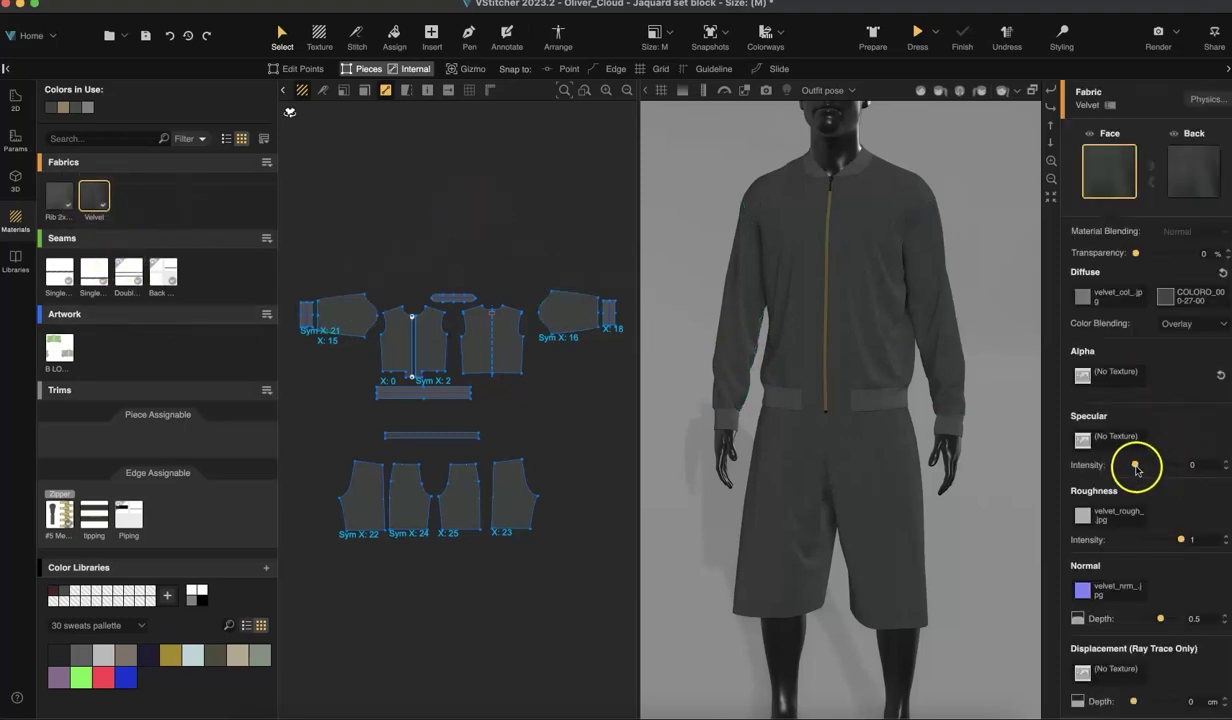
pyautogui.moveTo(1142, 467); pyautogui.dragTo(1147, 470)
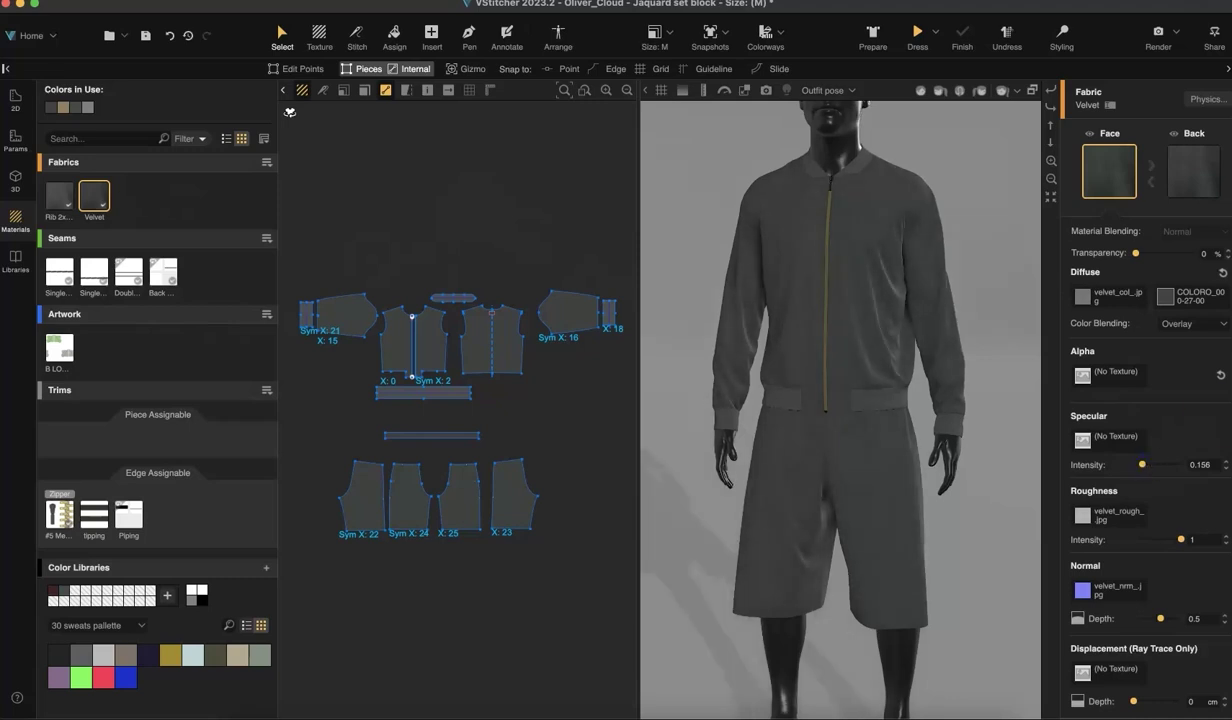
pyautogui.scroll(-2, 1150, 600)
pyautogui.click(1125, 658)
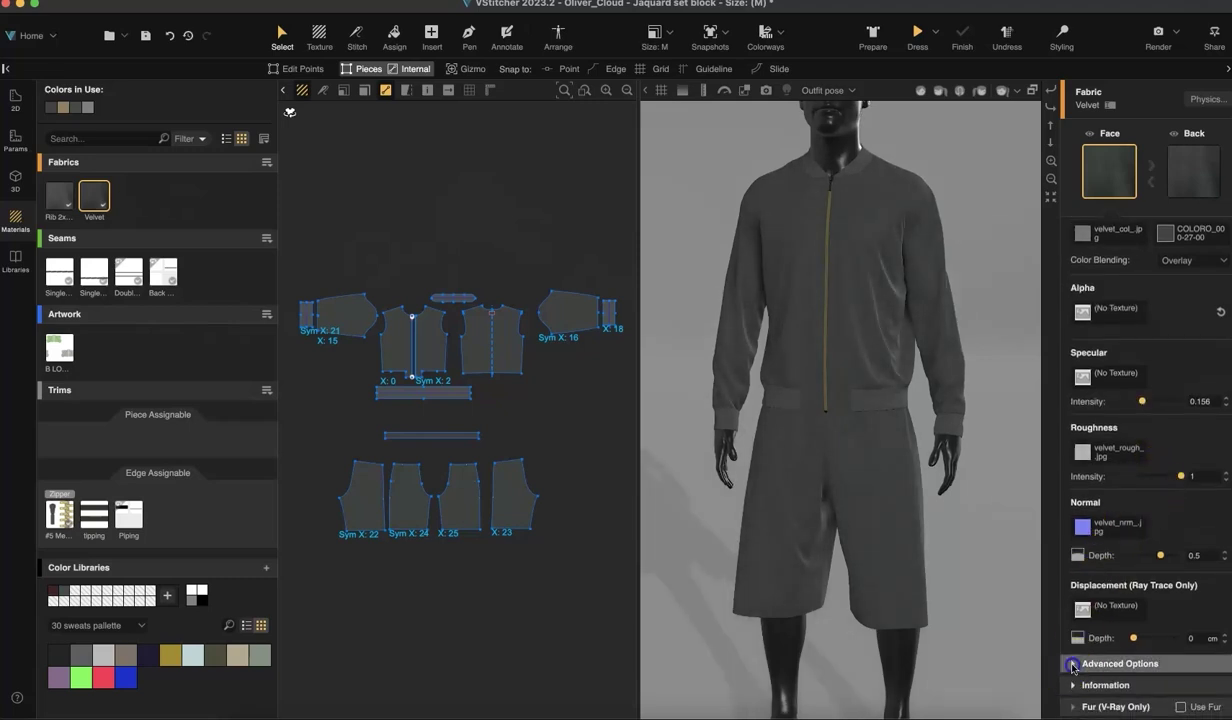
pyautogui.scroll(-4, 1147, 530)
pyautogui.scroll(-2, 1145, 533)
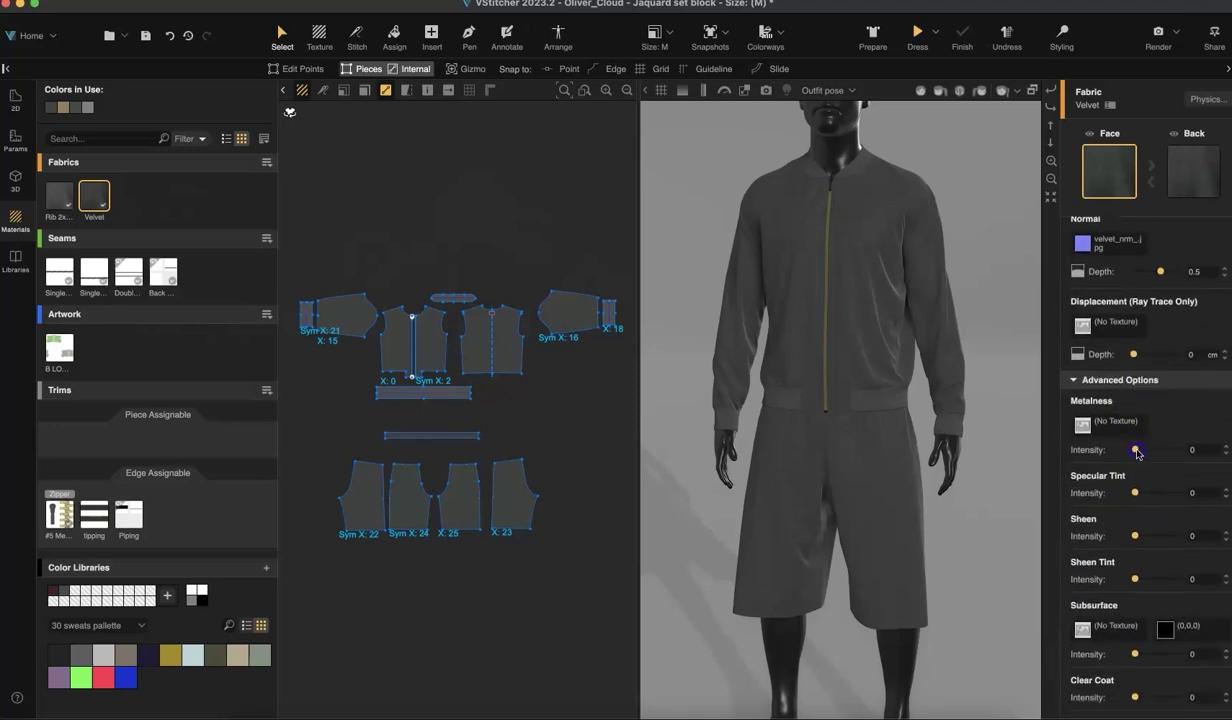
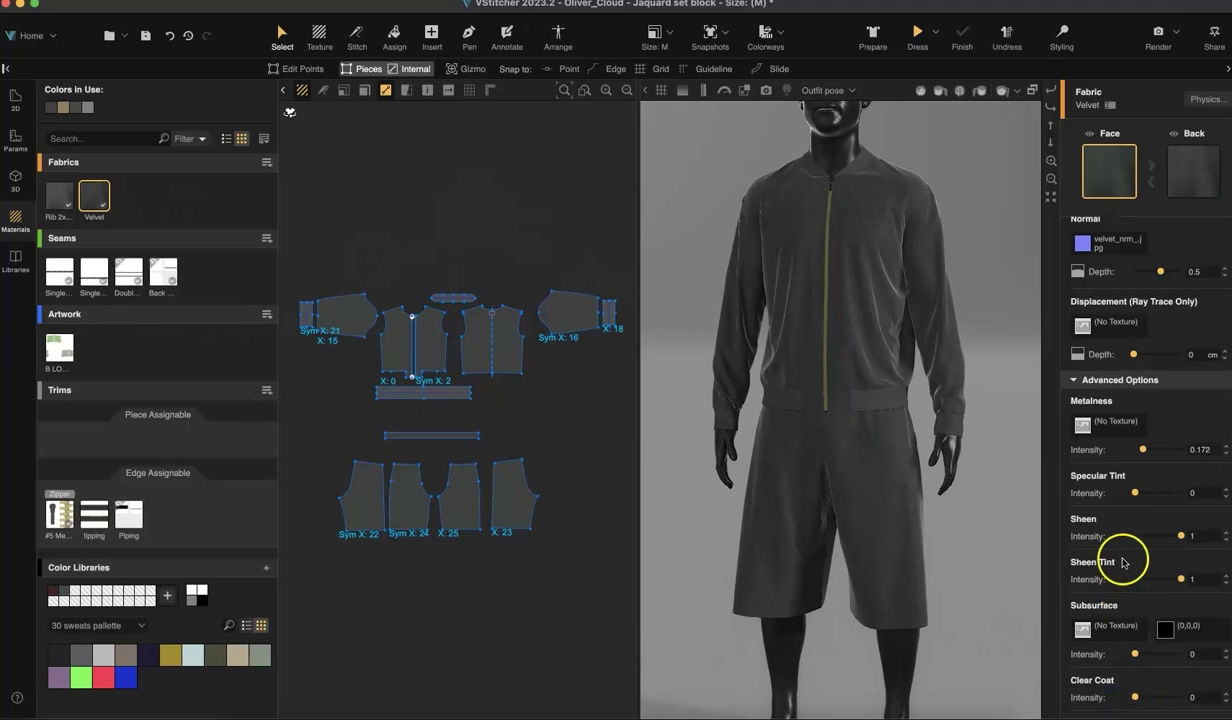
# Change the Velvet fabric's diffuse color to the dark olive swatch of the 30 sweats palette
pyautogui.scroll(5, 1120, 550)
pyautogui.click(1166, 298)
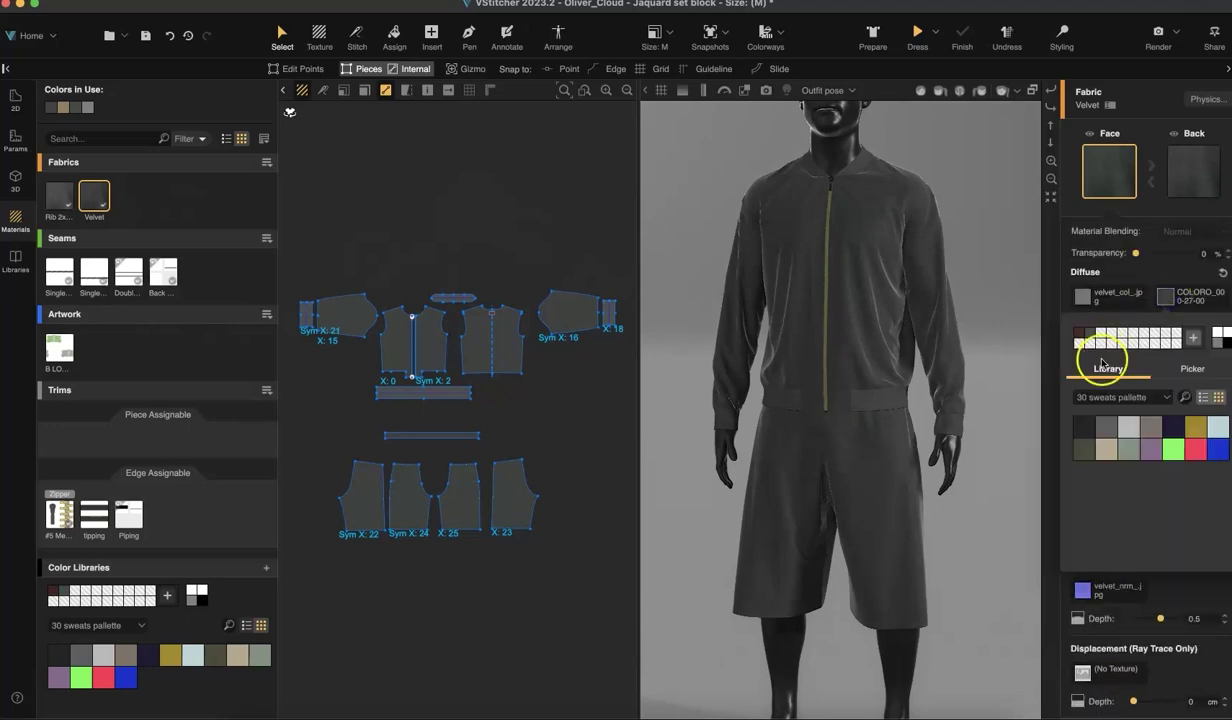
pyautogui.click(1083, 453)
pyautogui.click(577, 610)
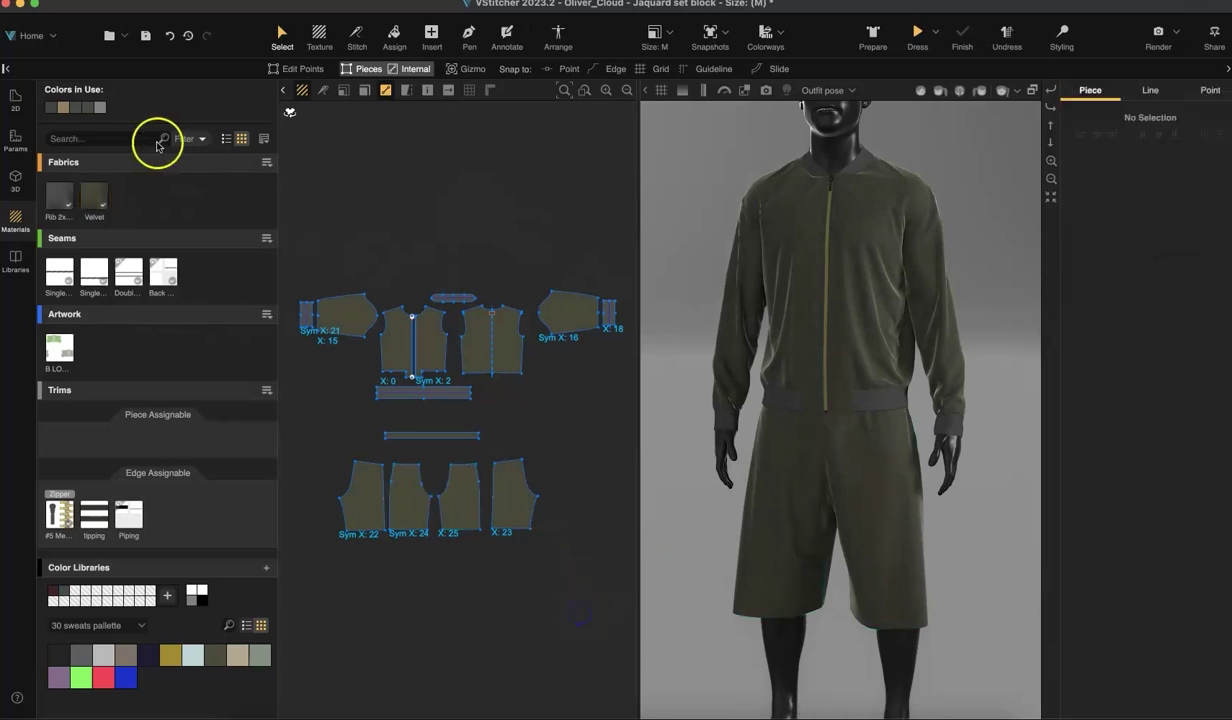
# Recolor the rib fabric dark olive and the zipper Khaki from the 30 sweats palette
pyautogui.click(51, 108)
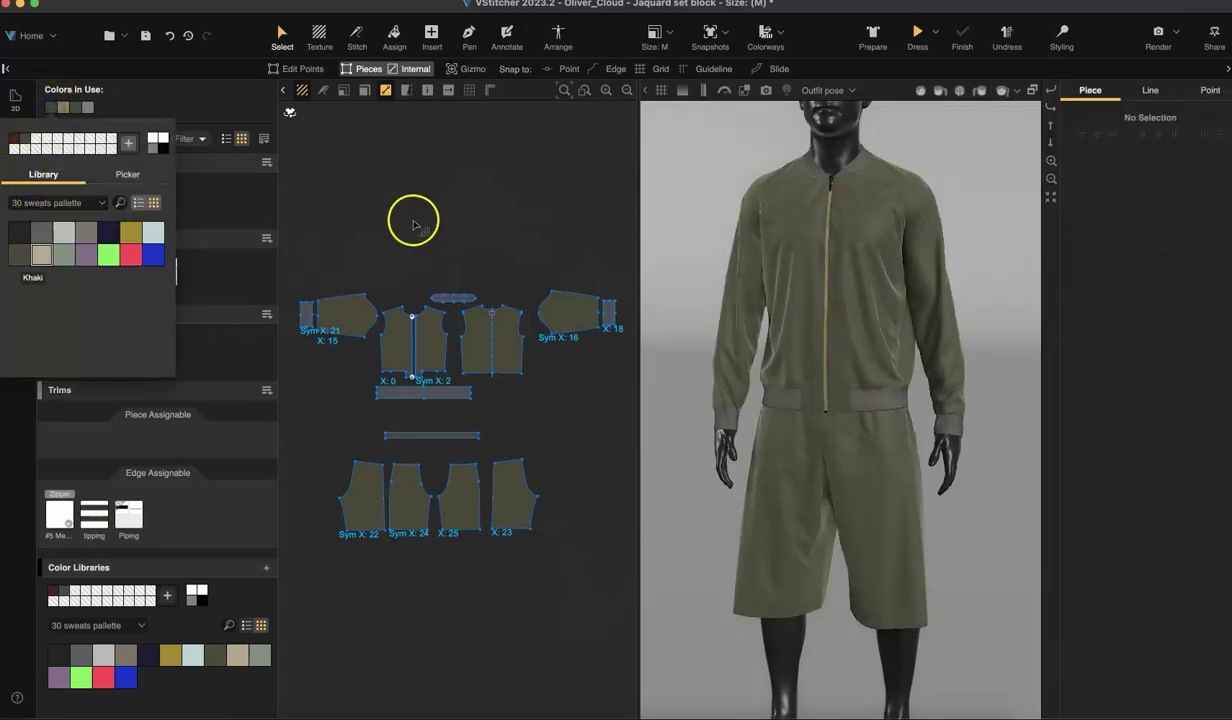
pyautogui.click(412, 222)
pyautogui.moveTo(932, 421)
pyautogui.mouseDown(button='right')
pyautogui.moveTo(990, 426)
pyautogui.moveTo(917, 428)
pyautogui.moveTo(943, 412)
pyautogui.mouseUp(button='right')
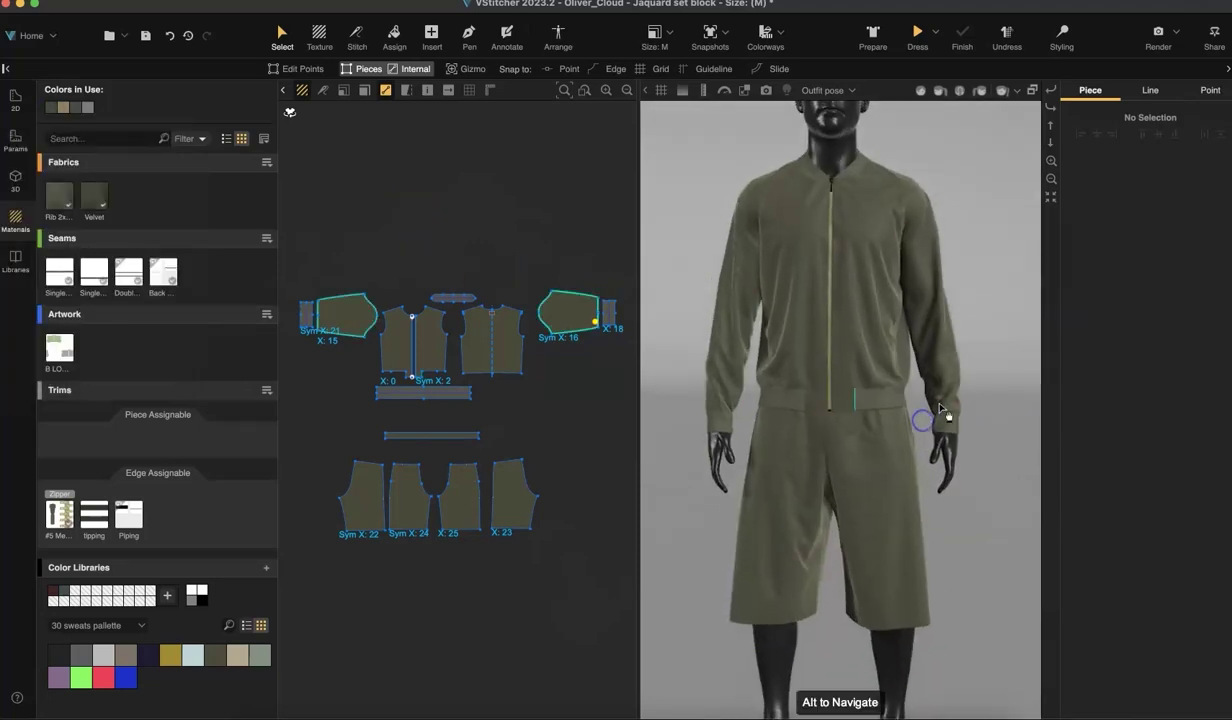
# Place the B LOGO repeat artwork on the jacket front, convert it to an allover print, and replace Velvet with the new group everywhere
pyautogui.moveTo(60, 346); pyautogui.dragTo(434, 345)
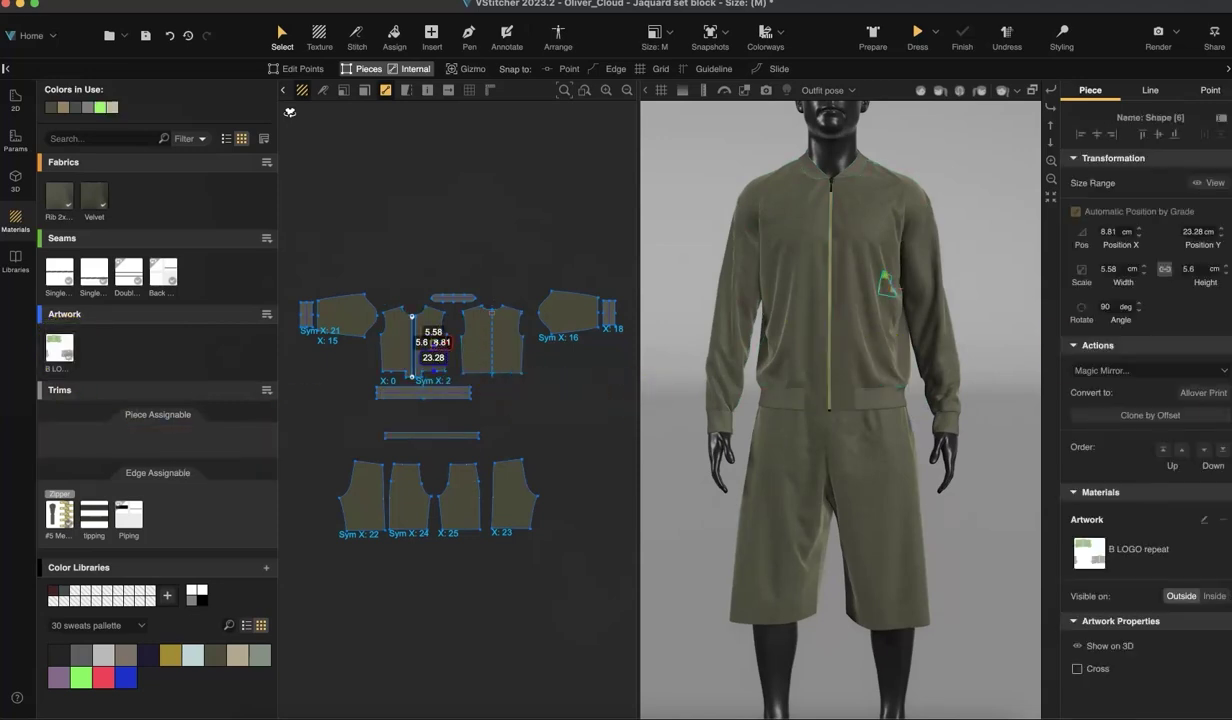
pyautogui.click(1200, 392)
pyautogui.click(1112, 256)
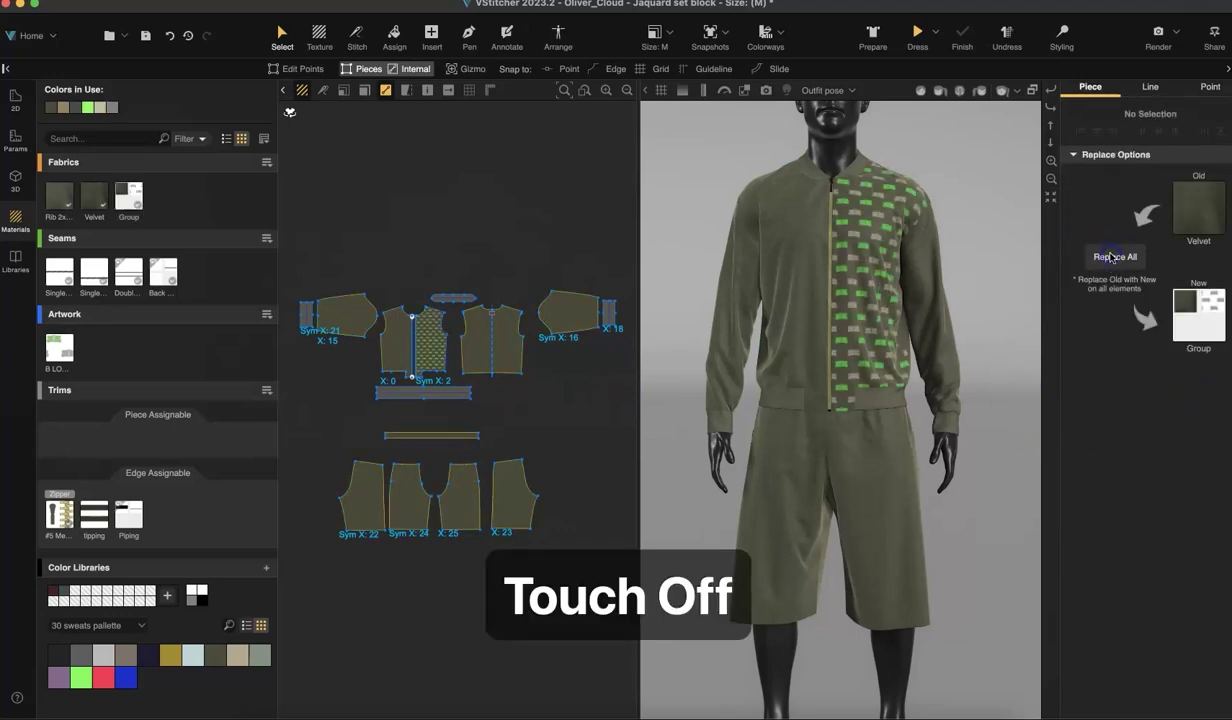
# Recolor the bright green in the fabric group's B LOGO repeat layer to Black
pyautogui.click(135, 205)
pyautogui.click(1100, 293)
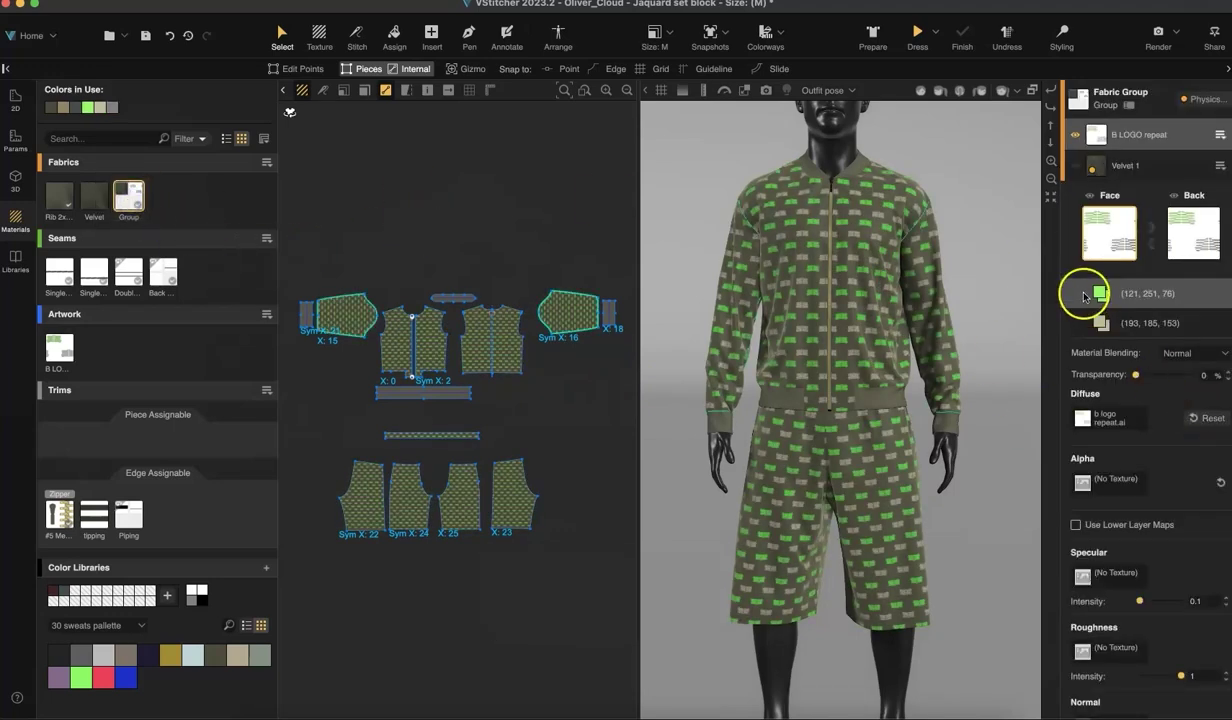
pyautogui.click(1031, 416)
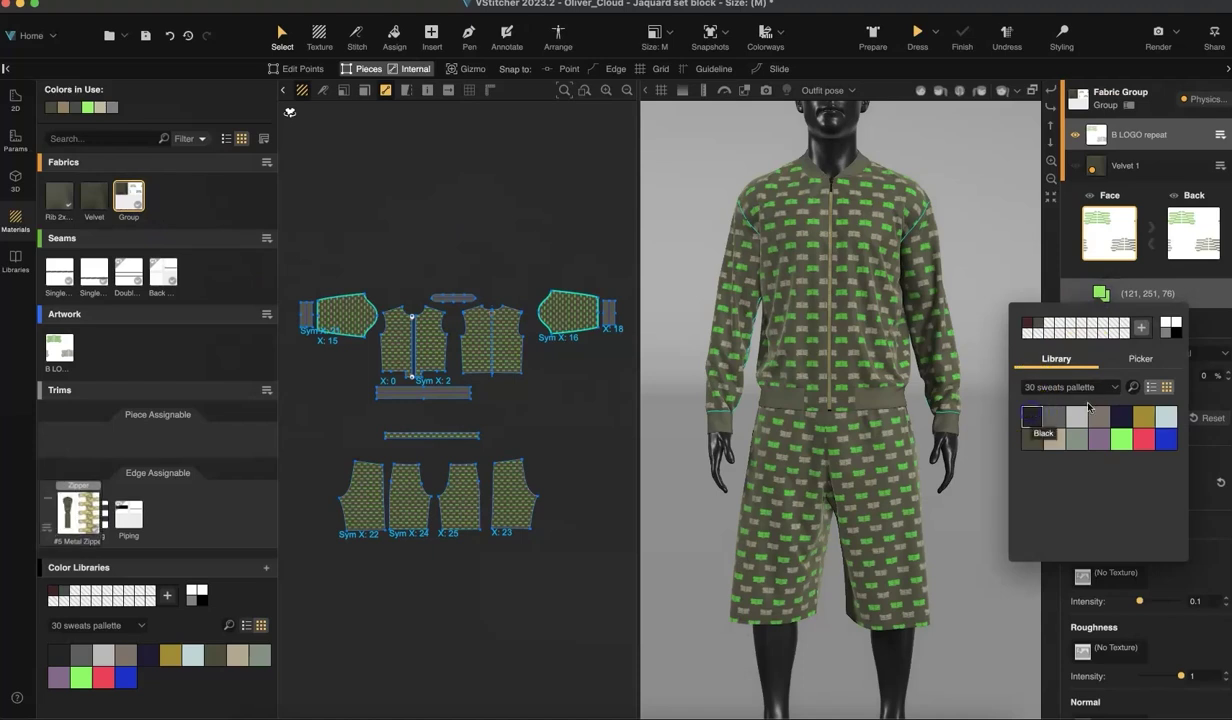
pyautogui.click(1218, 330)
# Set the B LOGO repeat layer's transparency to 77%
pyautogui.click(1136, 375)
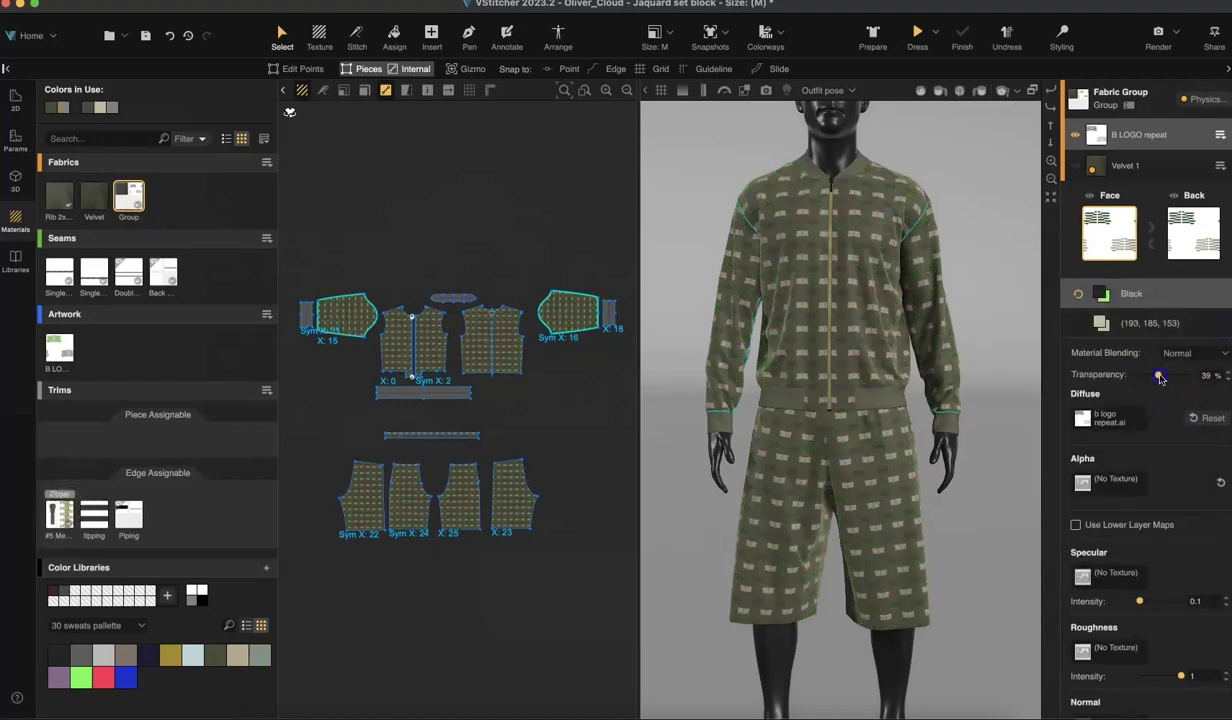
pyautogui.moveTo(1173, 377); pyautogui.dragTo(1174, 377)
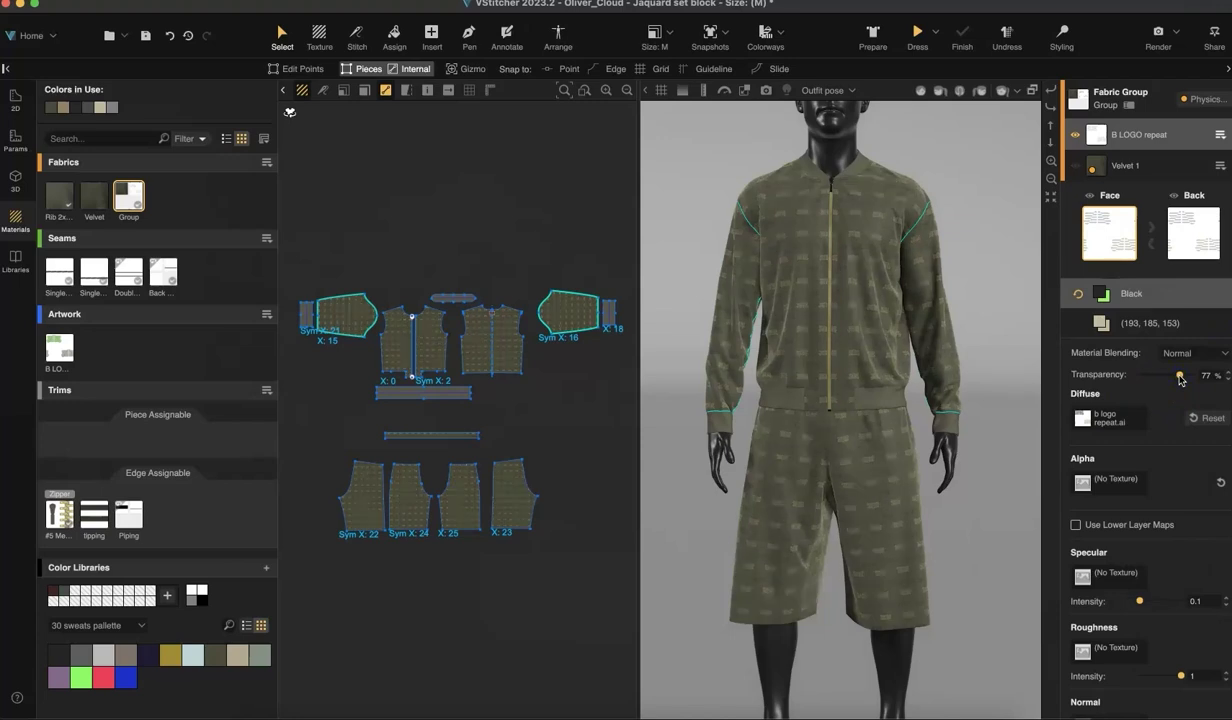
pyautogui.click(503, 218)
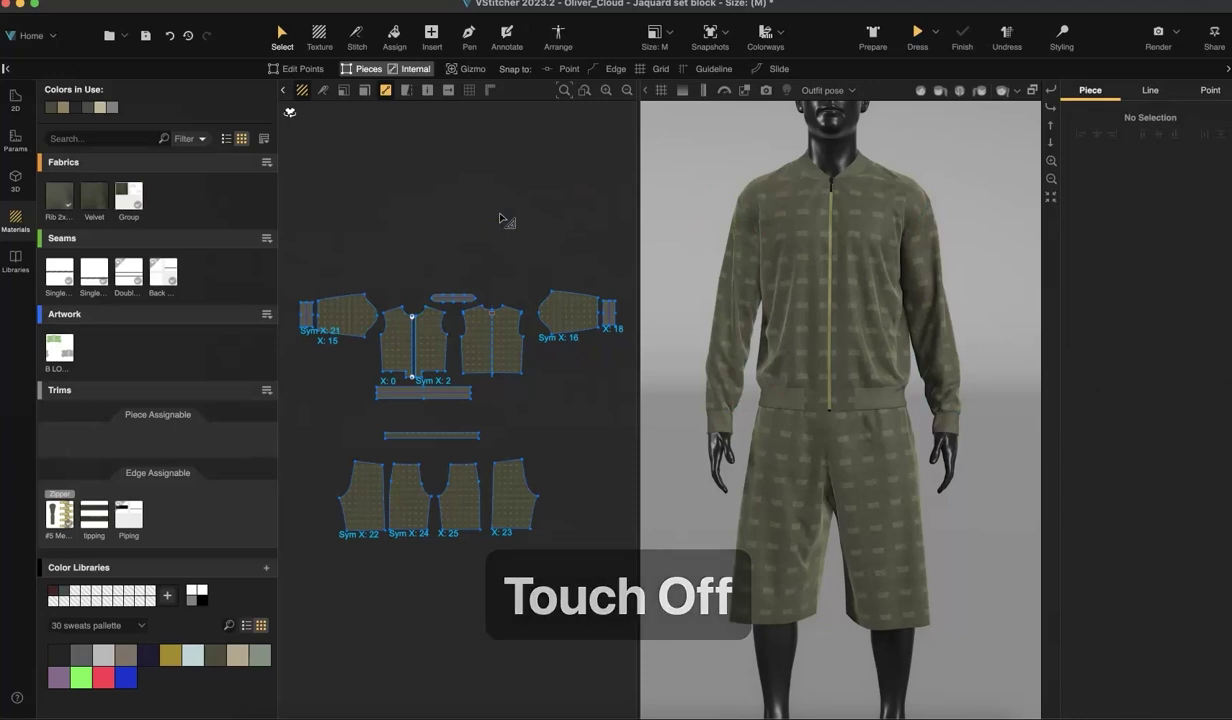
# Draw a curved internal line with the Pen tool, snapped to edges, from the jacket front's neckline to its lower side seam
pyautogui.scroll(10, 471, 343)
pyautogui.scroll(-8, 471, 348)
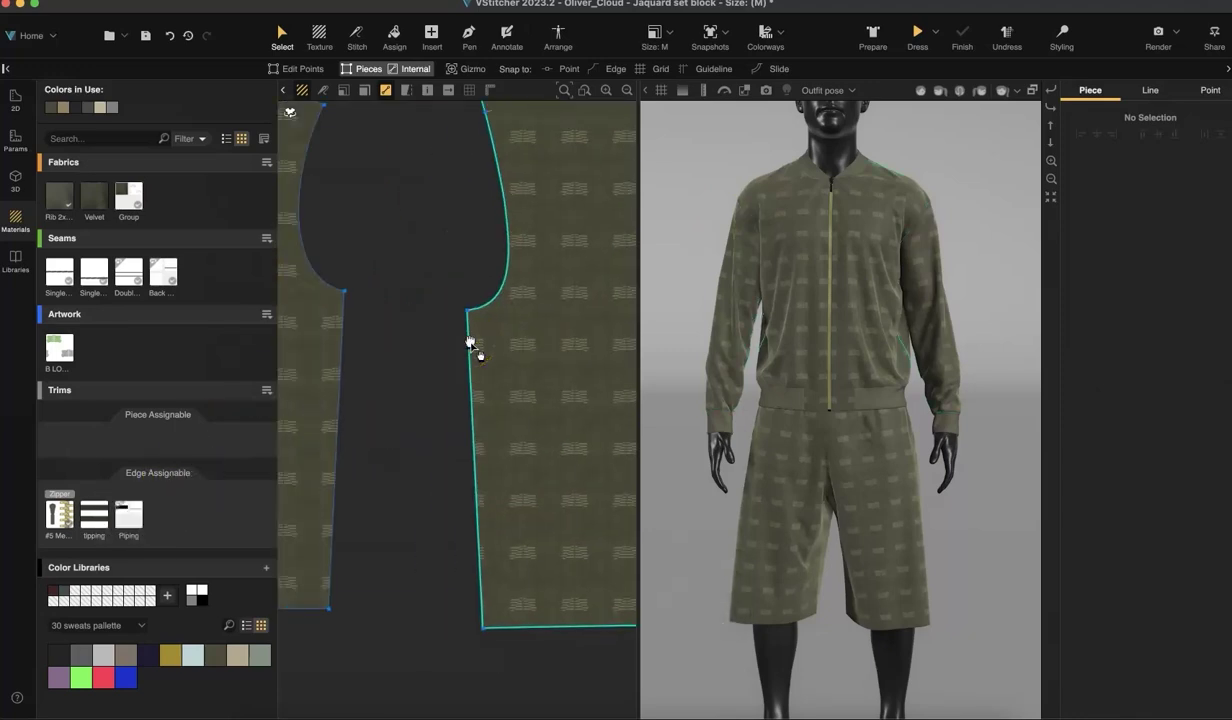
pyautogui.click(469, 38)
pyautogui.click(849, 68)
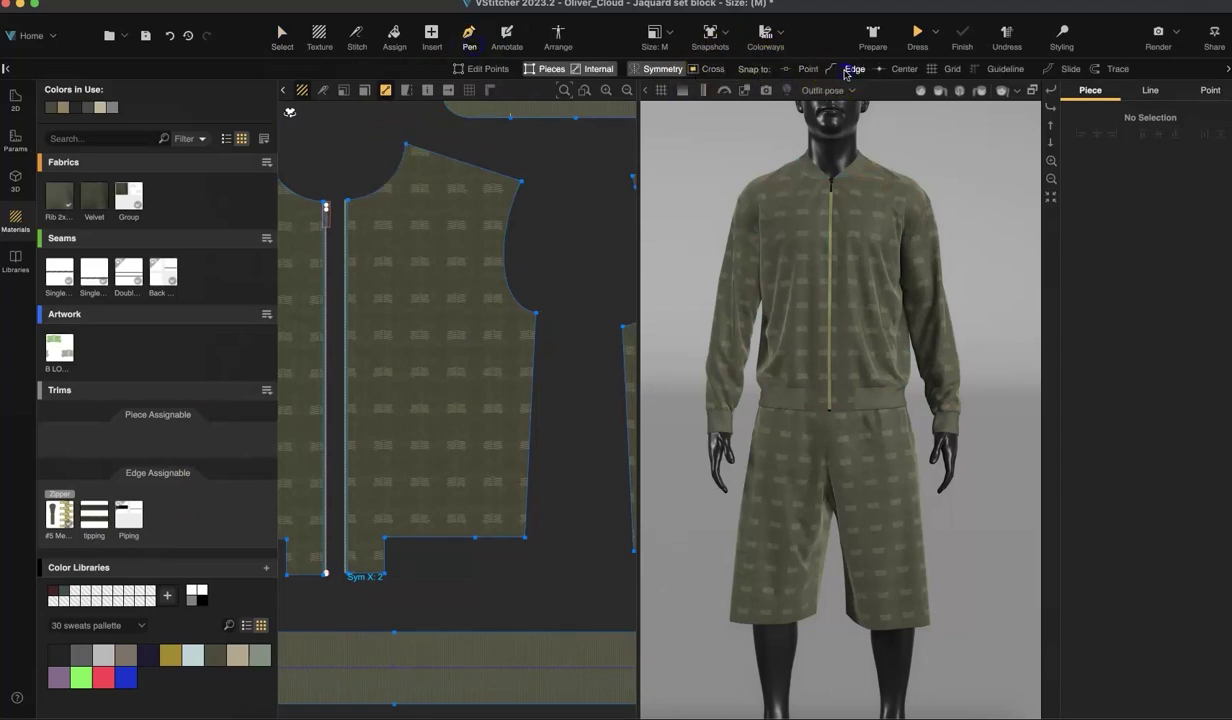
pyautogui.click(387, 183)
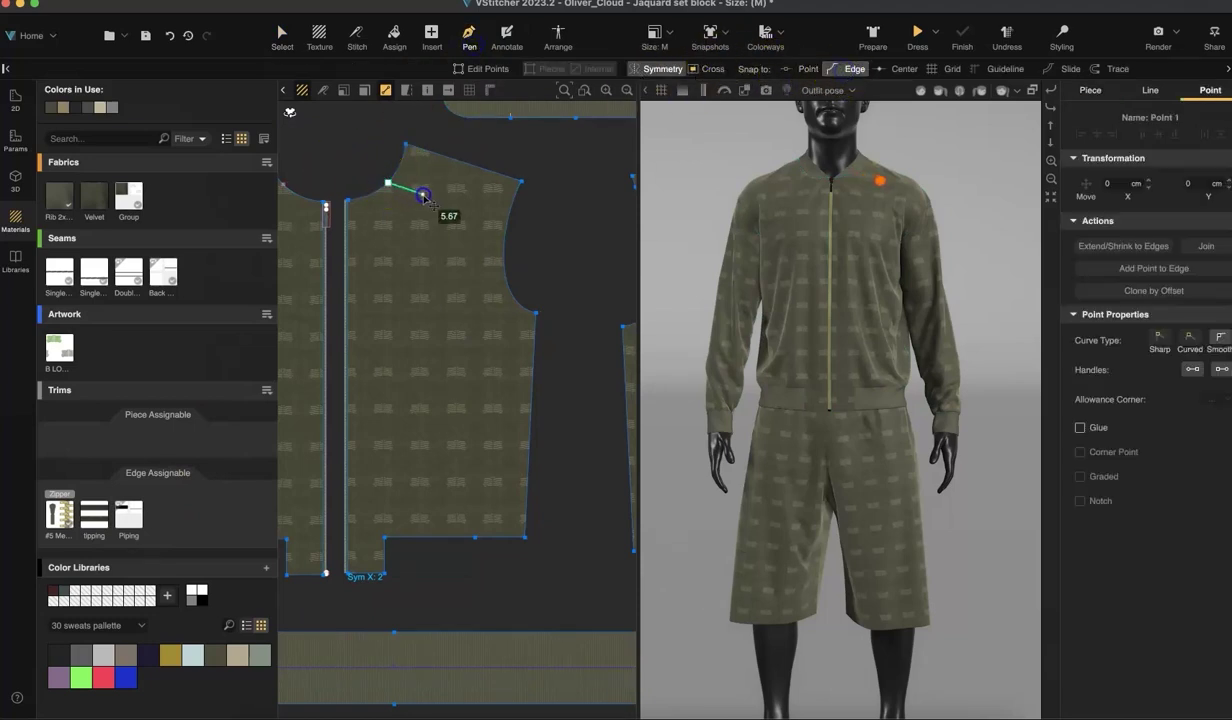
pyautogui.moveTo(457, 308); pyautogui.dragTo(440, 374)
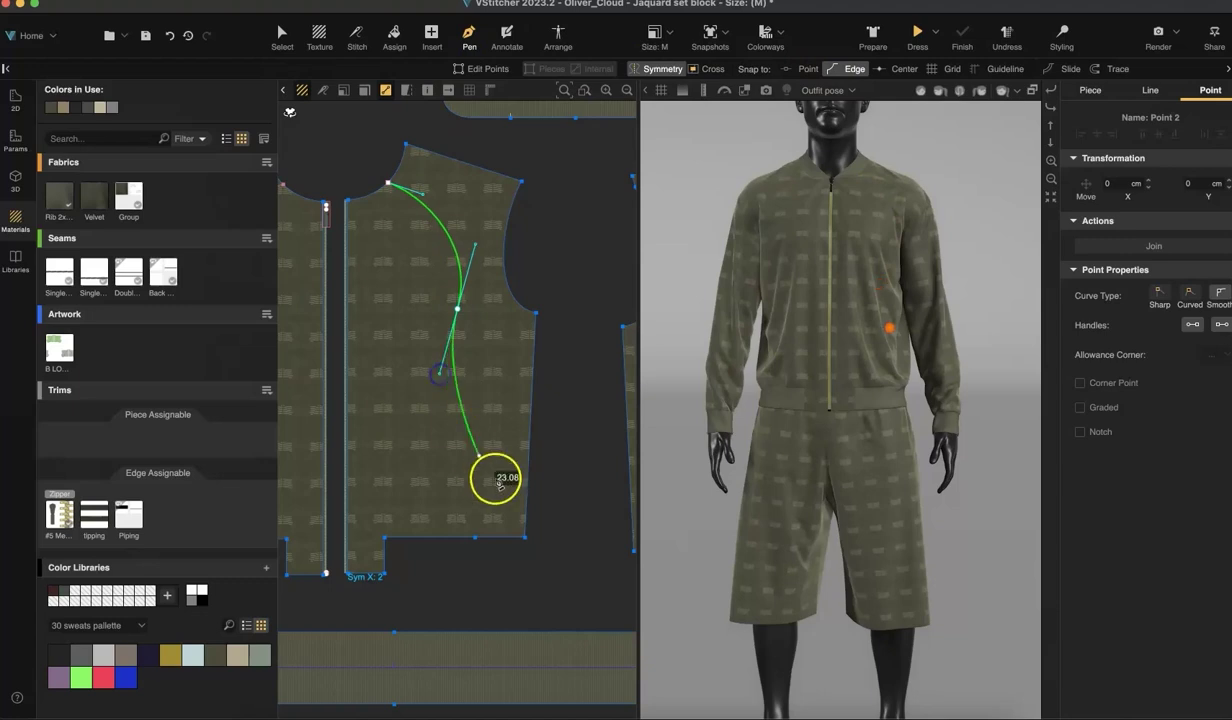
pyautogui.doubleClick(527, 470)
# Assign the Piping trim to the curved line on the jacket front and to the side edge of the shorts piece
pyautogui.click(397, 42)
pyautogui.click(128, 513)
pyautogui.click(455, 258)
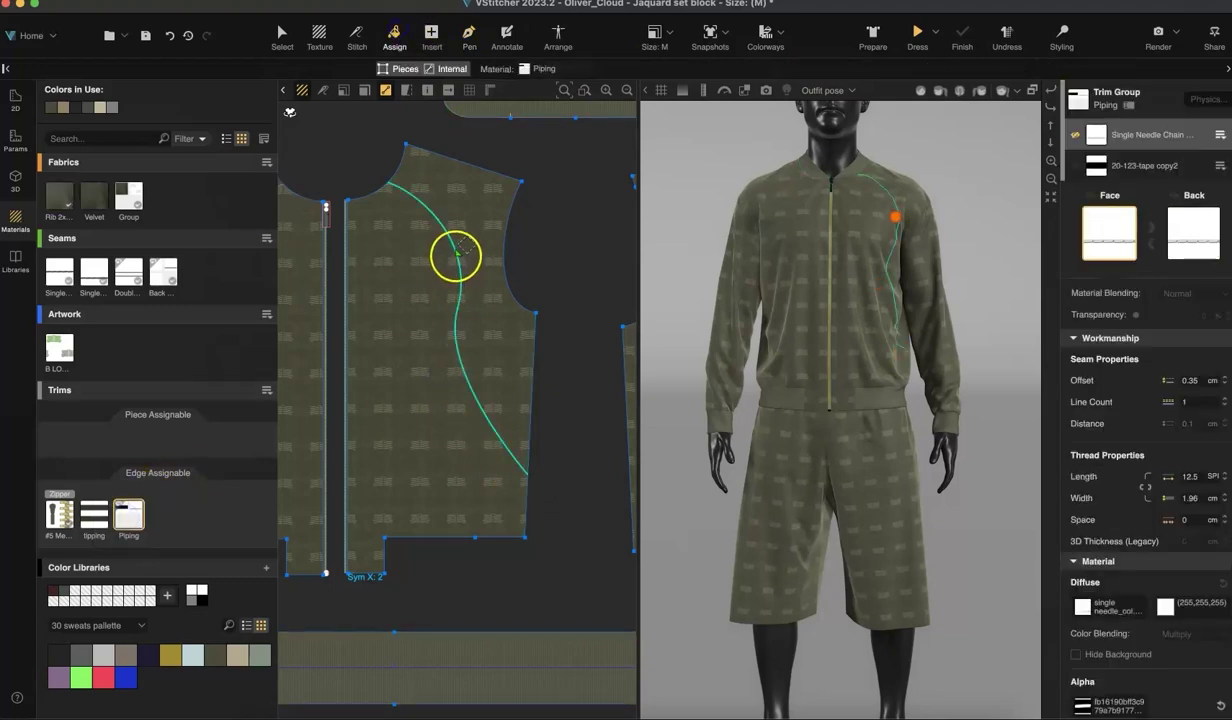
pyautogui.click(408, 325)
pyautogui.scroll(-5, 385, 393)
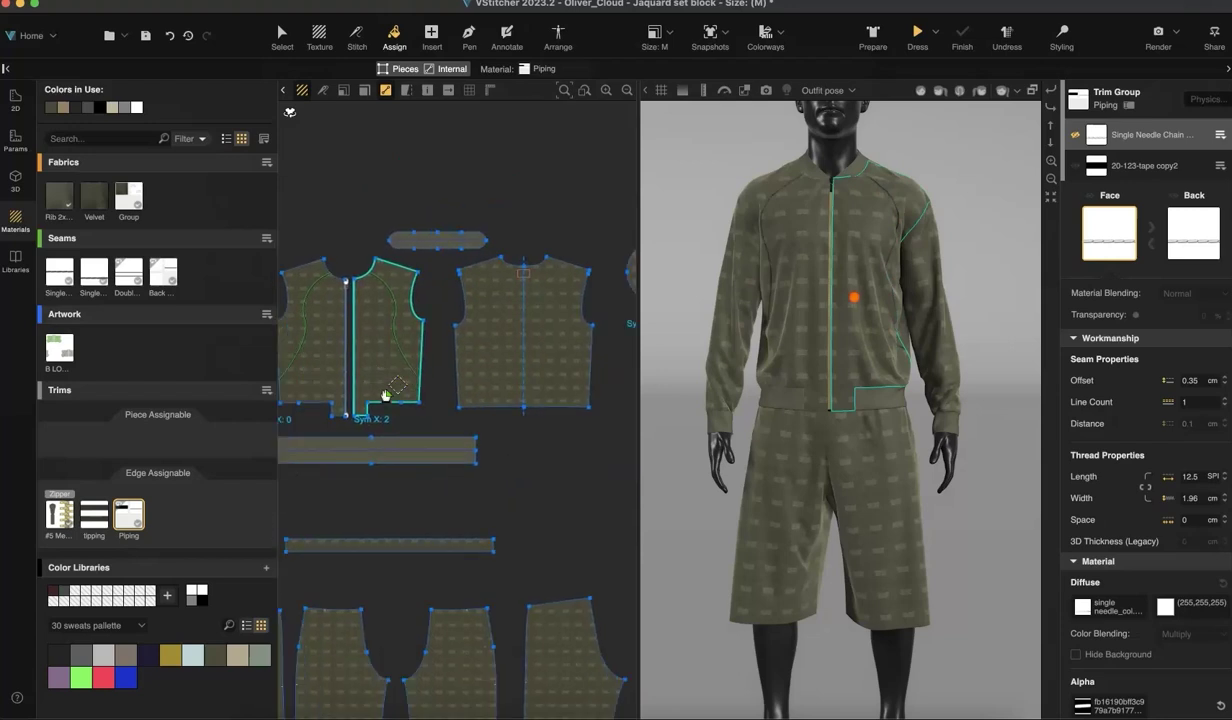
pyautogui.scroll(-5, 385, 395)
pyautogui.hscroll(2, 385, 395)
# Recolor the Piping group's 20-123-tape copy2 layer to the light grey swatch of the 30 sweats palette
pyautogui.click(282, 36)
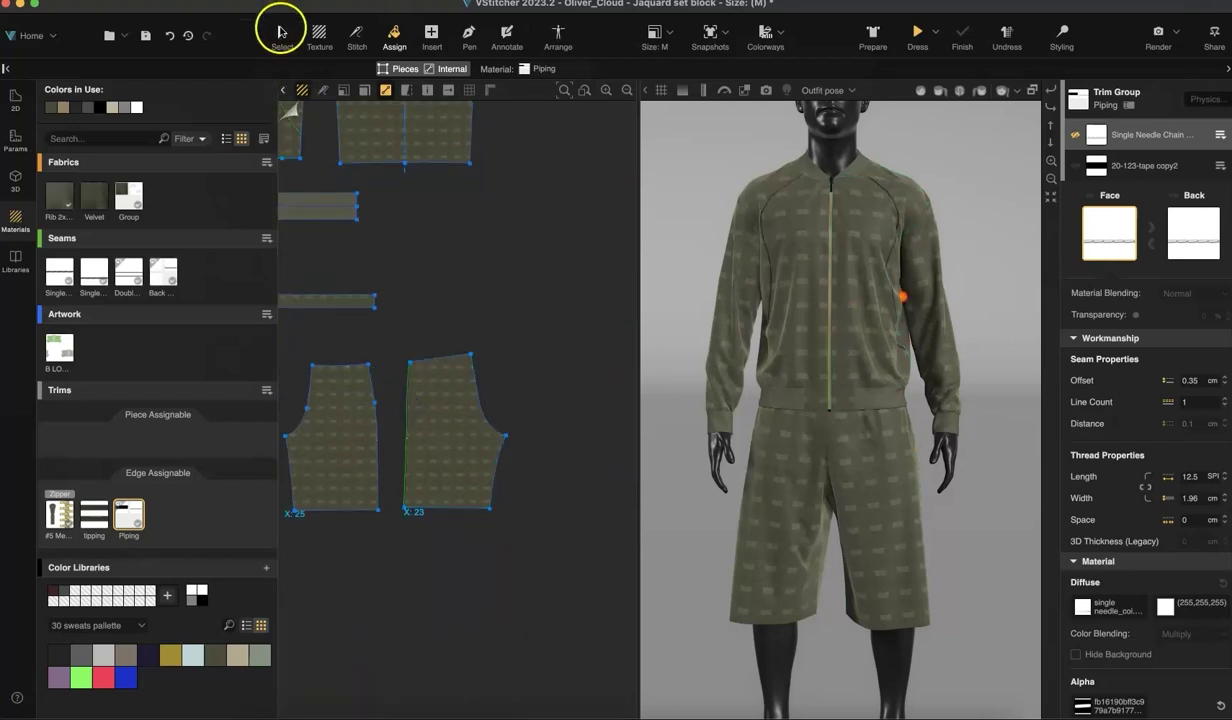
pyautogui.click(1150, 167)
pyautogui.click(1163, 608)
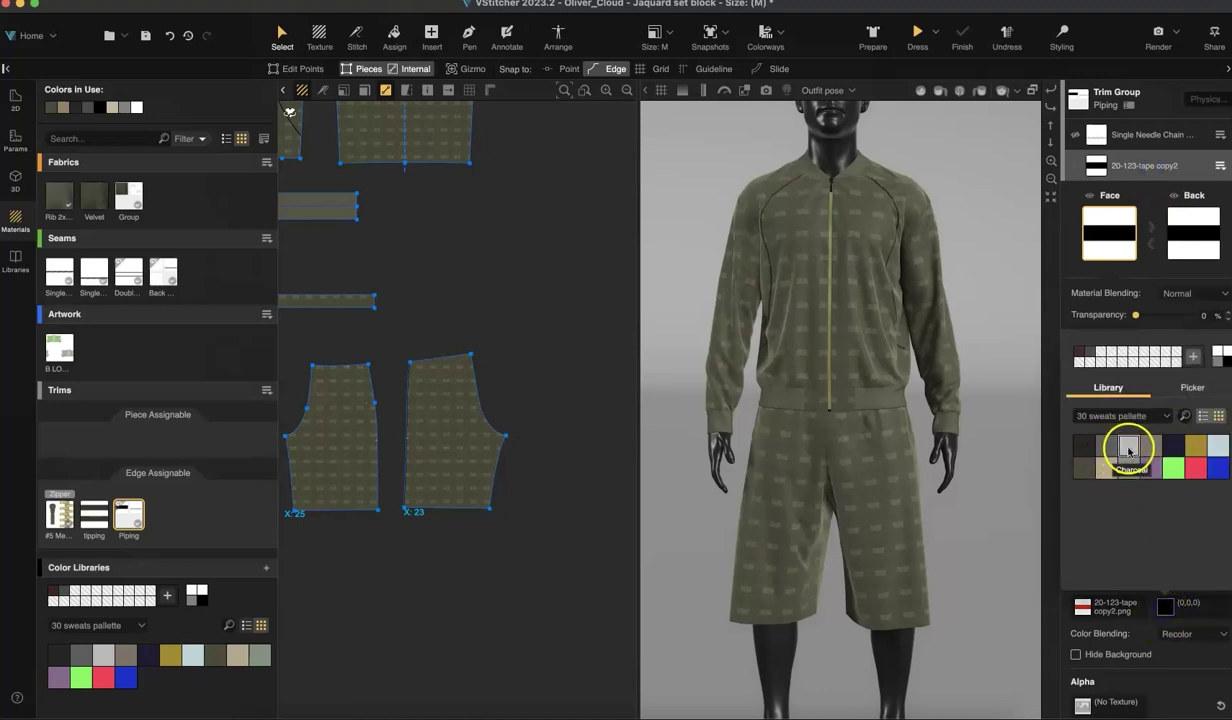
pyautogui.click(1128, 452)
pyautogui.click(495, 638)
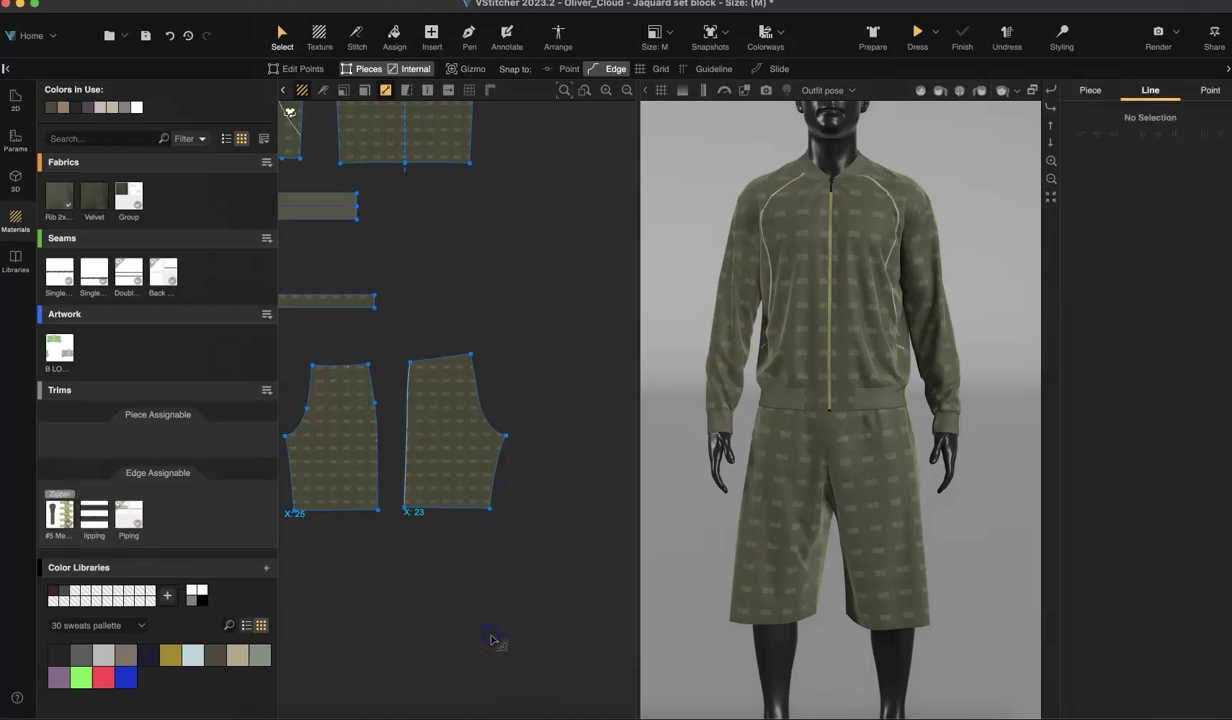
# Assign the tipping trim to the upper edge of the jacket's hem band, the sleeve cuff and the collar
pyautogui.click(92, 514)
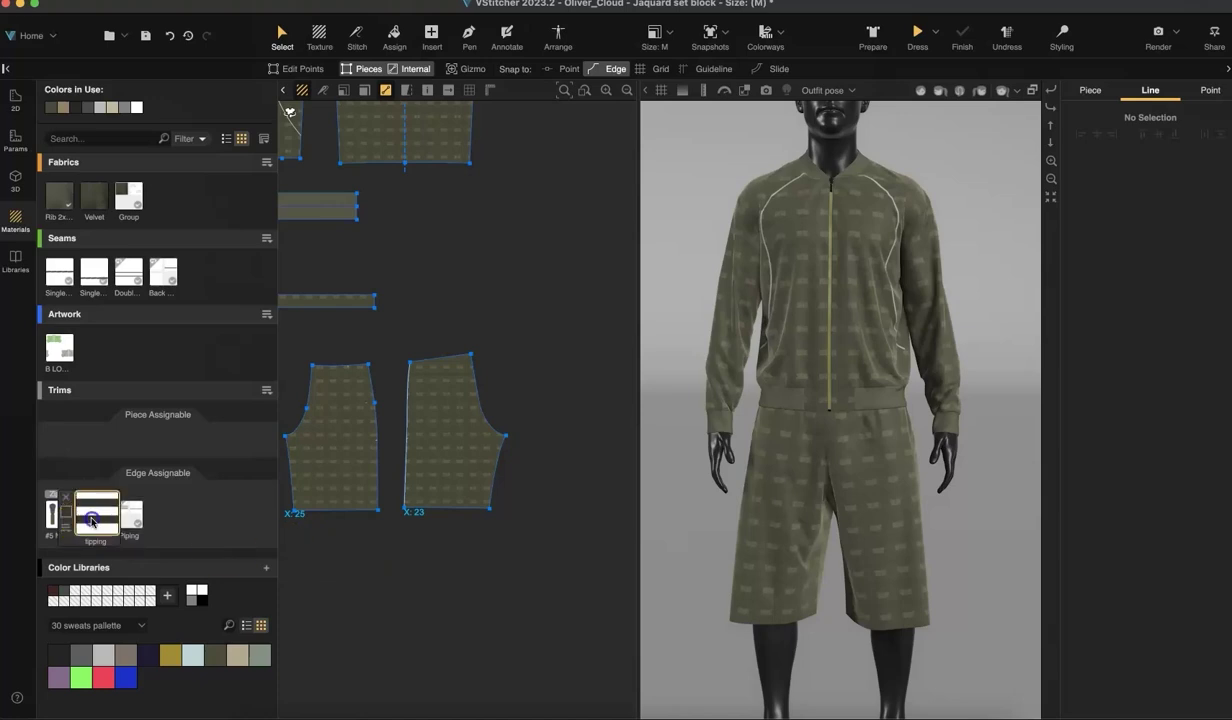
pyautogui.click(397, 33)
pyautogui.hscroll(-3, 460, 230)
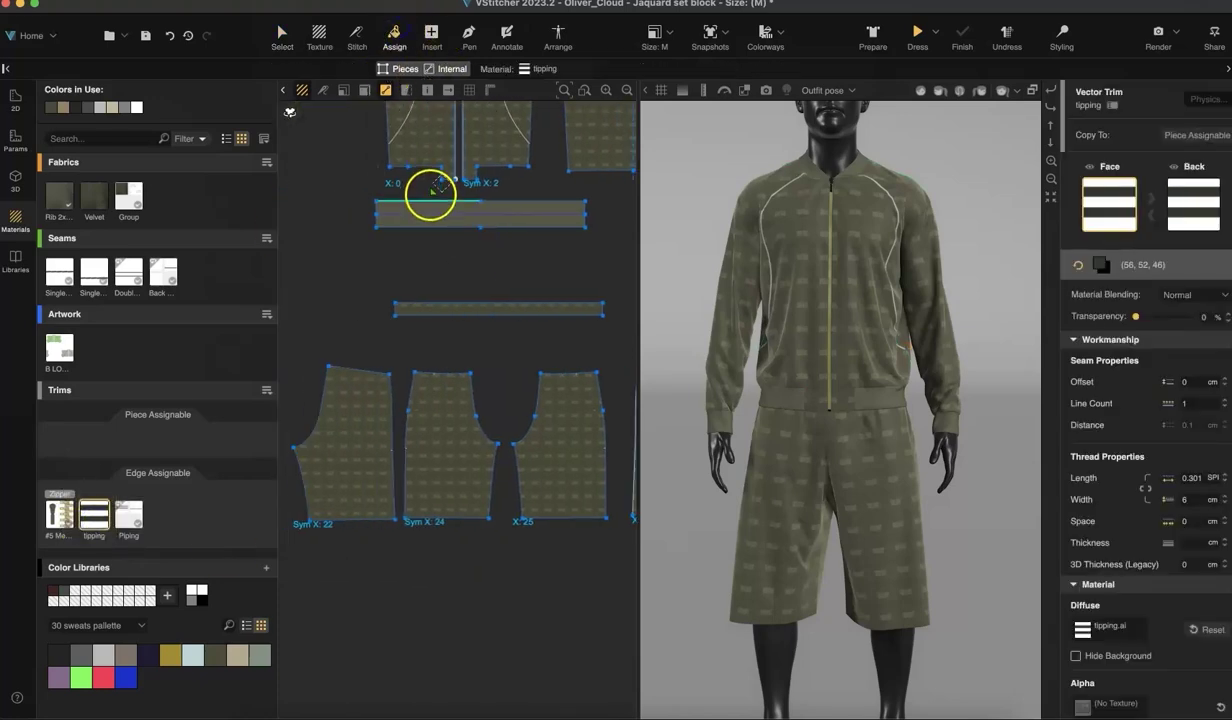
pyautogui.click(516, 200)
pyautogui.hscroll(5, 516, 200)
pyautogui.scroll(3, 516, 200)
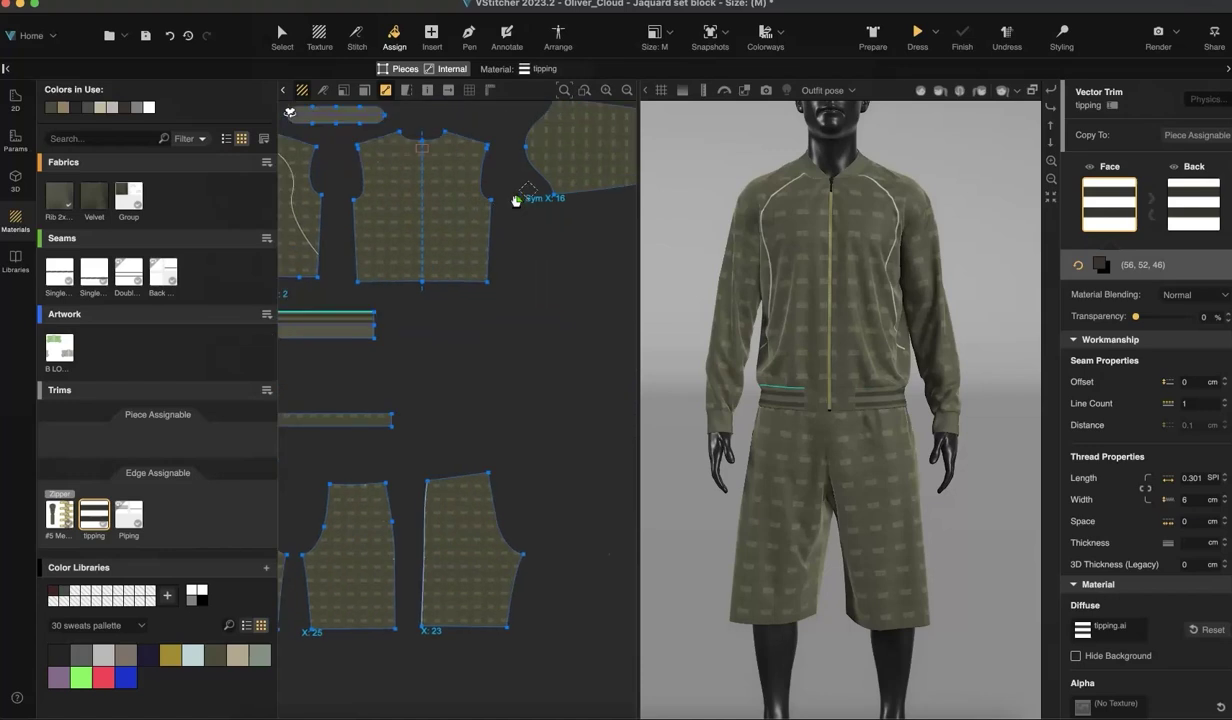
pyautogui.hscroll(5, 510, 185)
pyautogui.click(503, 168)
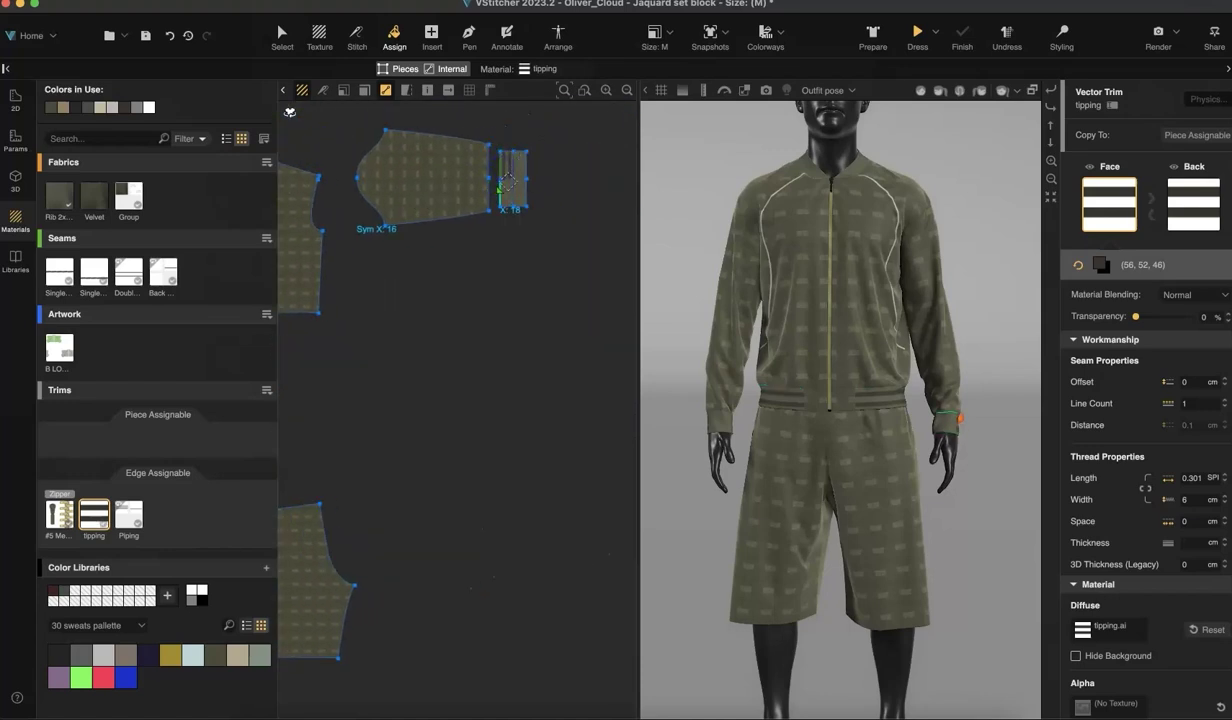
pyautogui.hscroll(-5, 498, 303)
pyautogui.scroll(5, 498, 303)
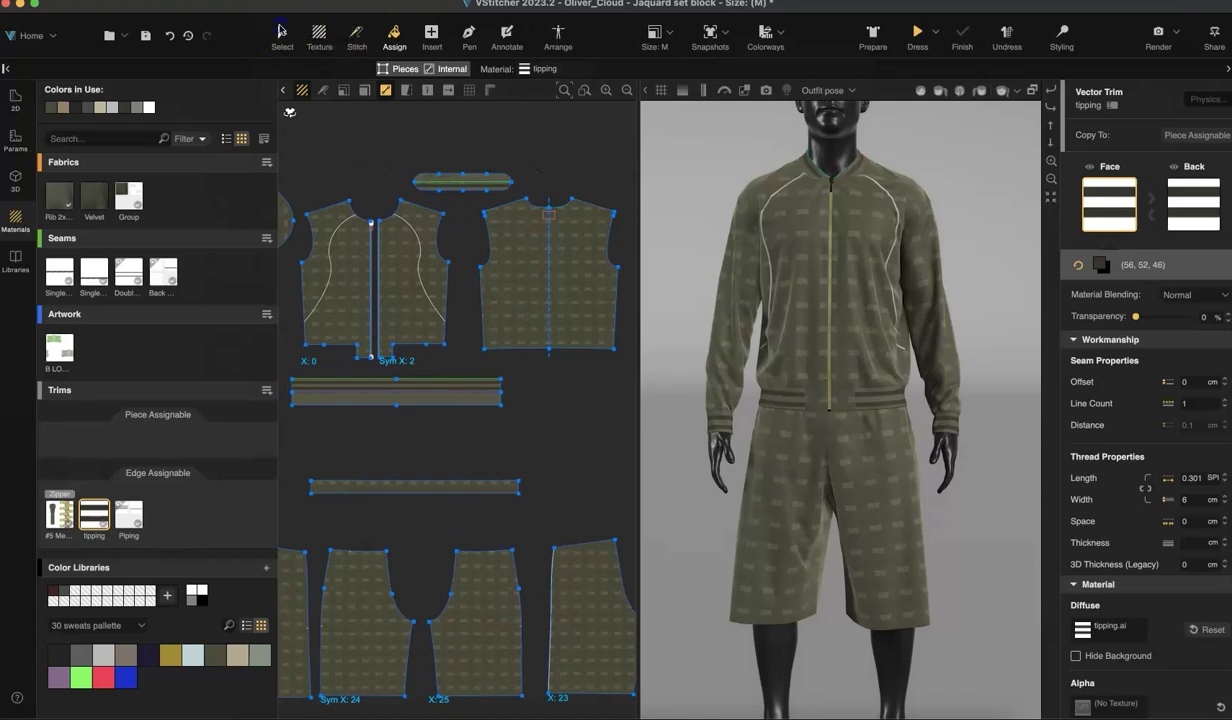
pyautogui.click(284, 34)
pyautogui.click(553, 432)
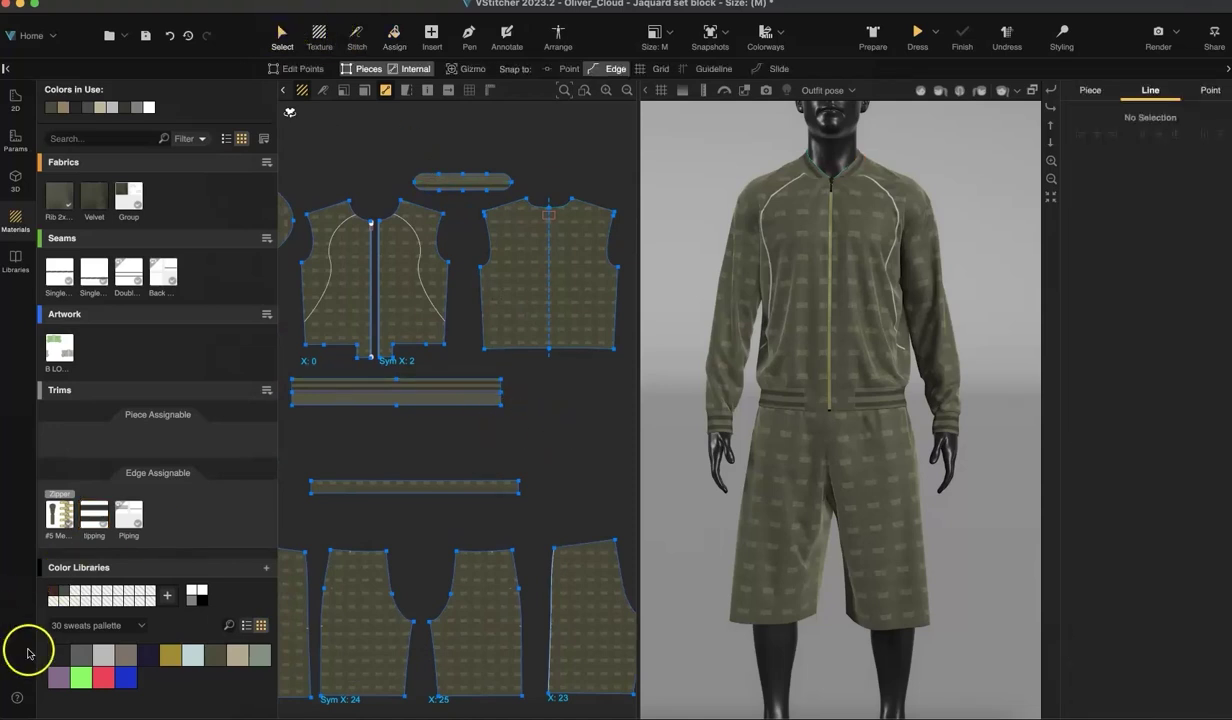
# Open the tipping trim's diffuse artwork, tipping.ai, in Adobe Illustrator and delete its upper black stripe
pyautogui.click(94, 514)
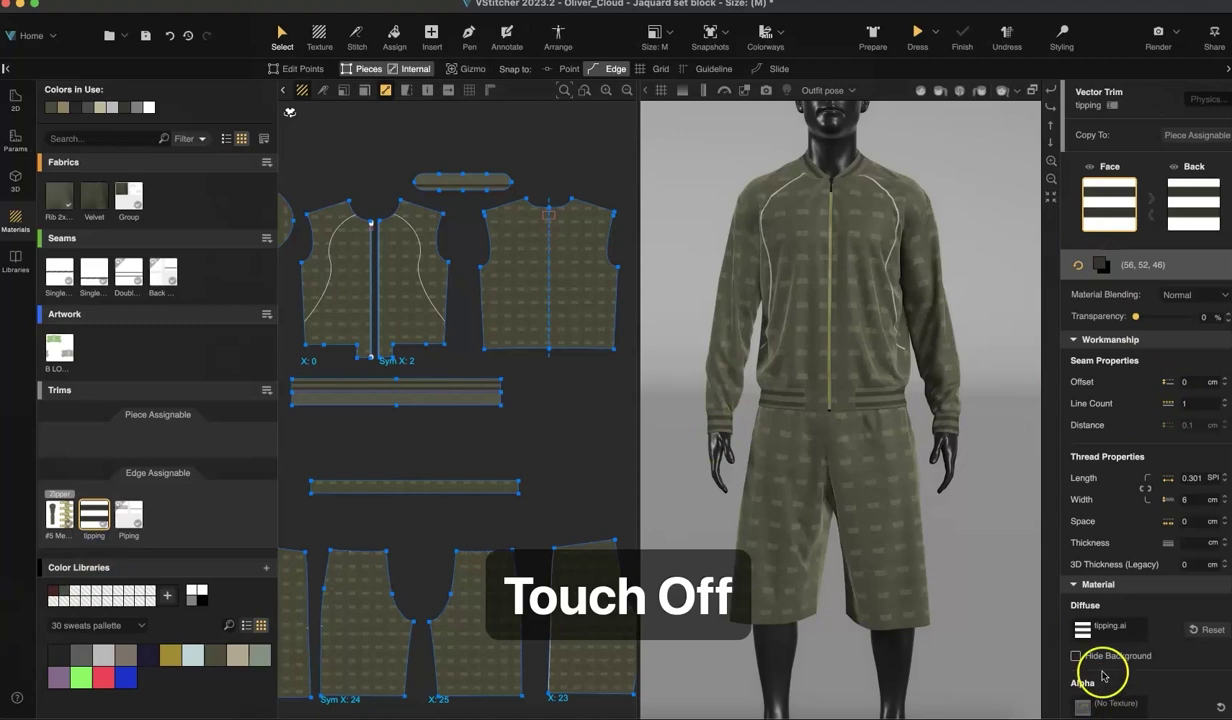
pyautogui.click(1084, 632)
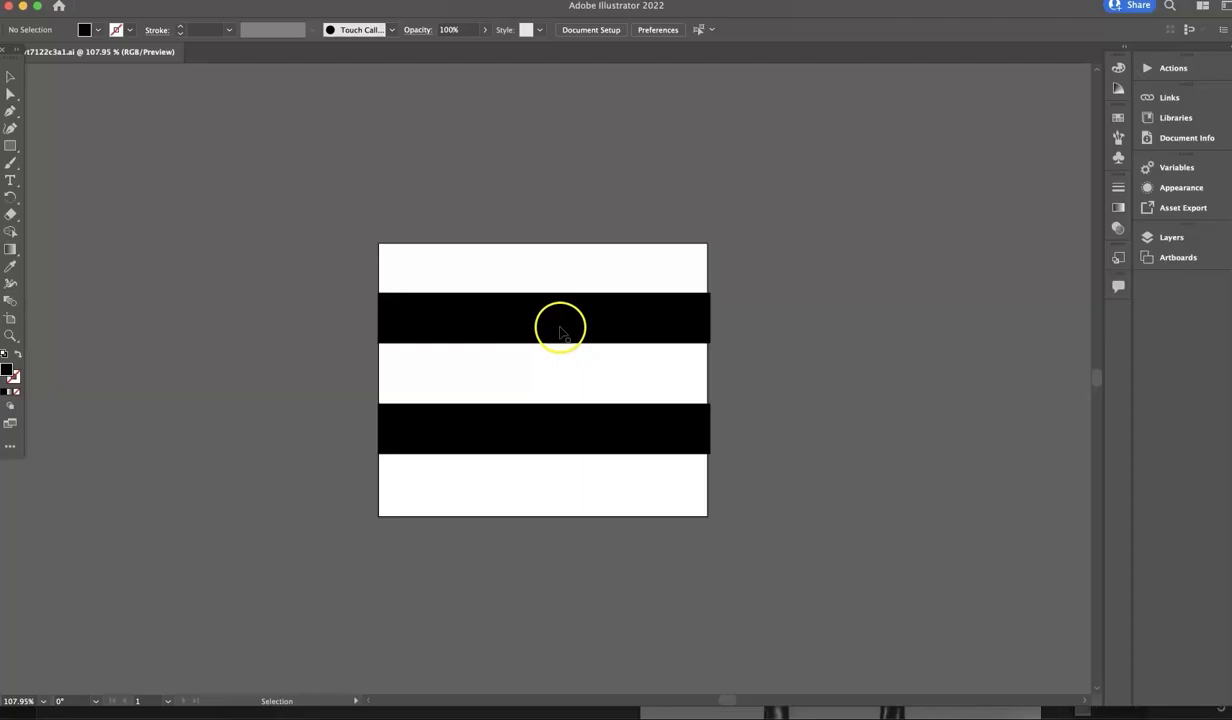
pyautogui.click(560, 330)
pyautogui.press('Delete')
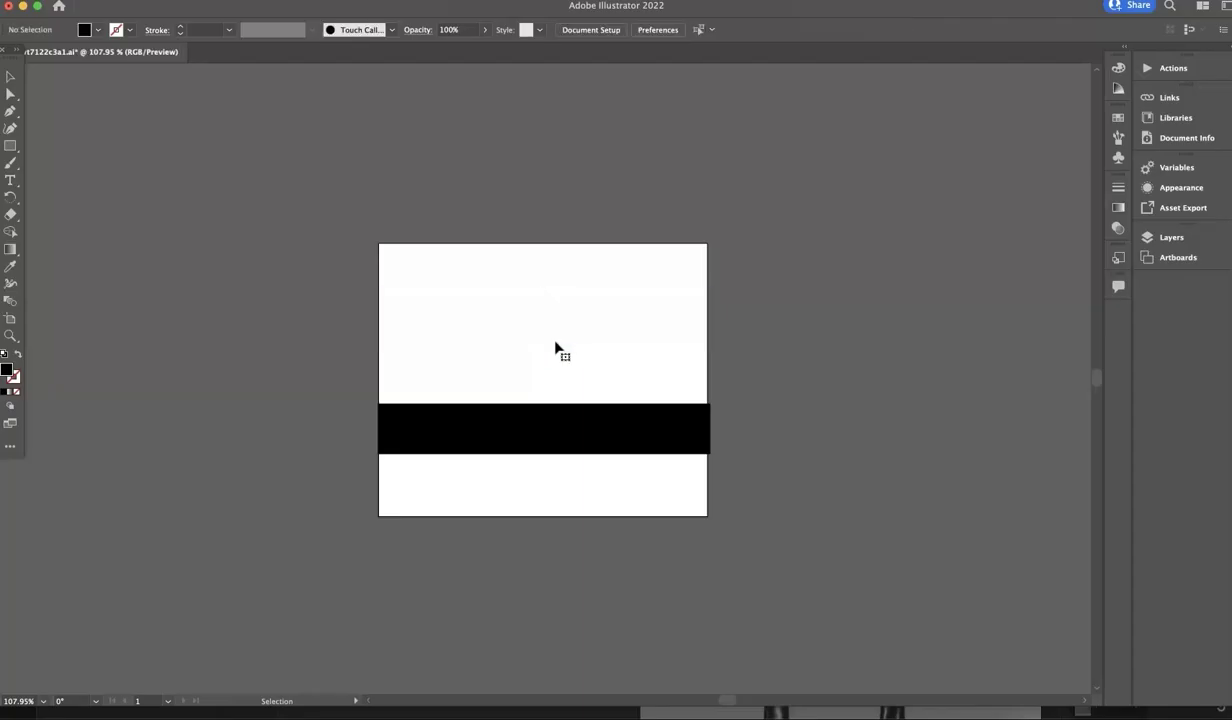
# Rework the remaining stripe into four thin, evenly spaced horizontal stripes, save the artwork and accept the changed file in VStitcher
pyautogui.moveTo(490, 434); pyautogui.dragTo(605, 380)
pyautogui.press('a')
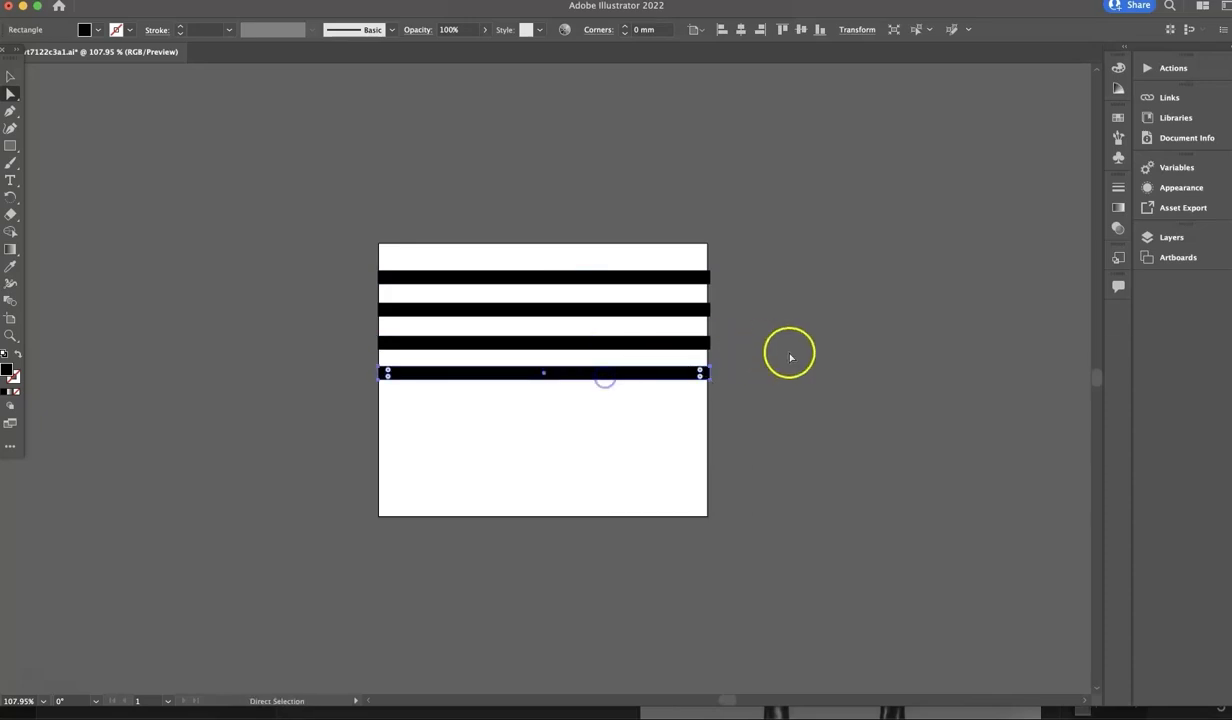
pyautogui.click(776, 354)
pyautogui.click(690, 387)
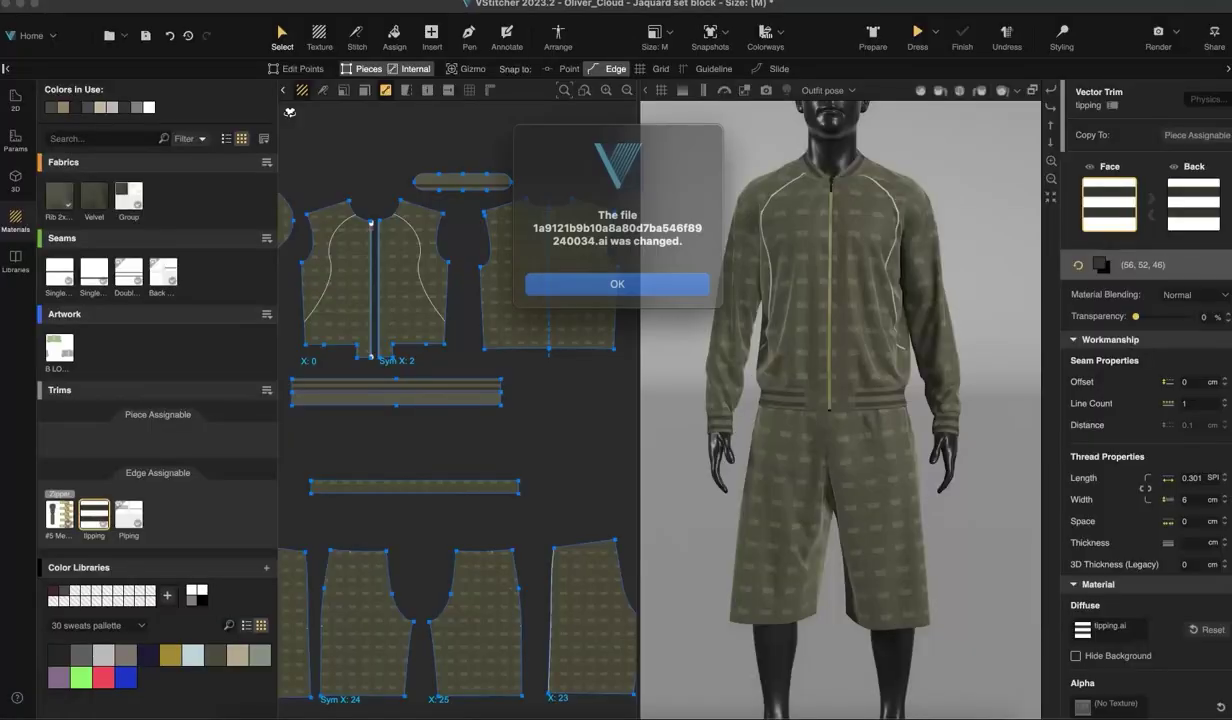
pyautogui.press('Return')
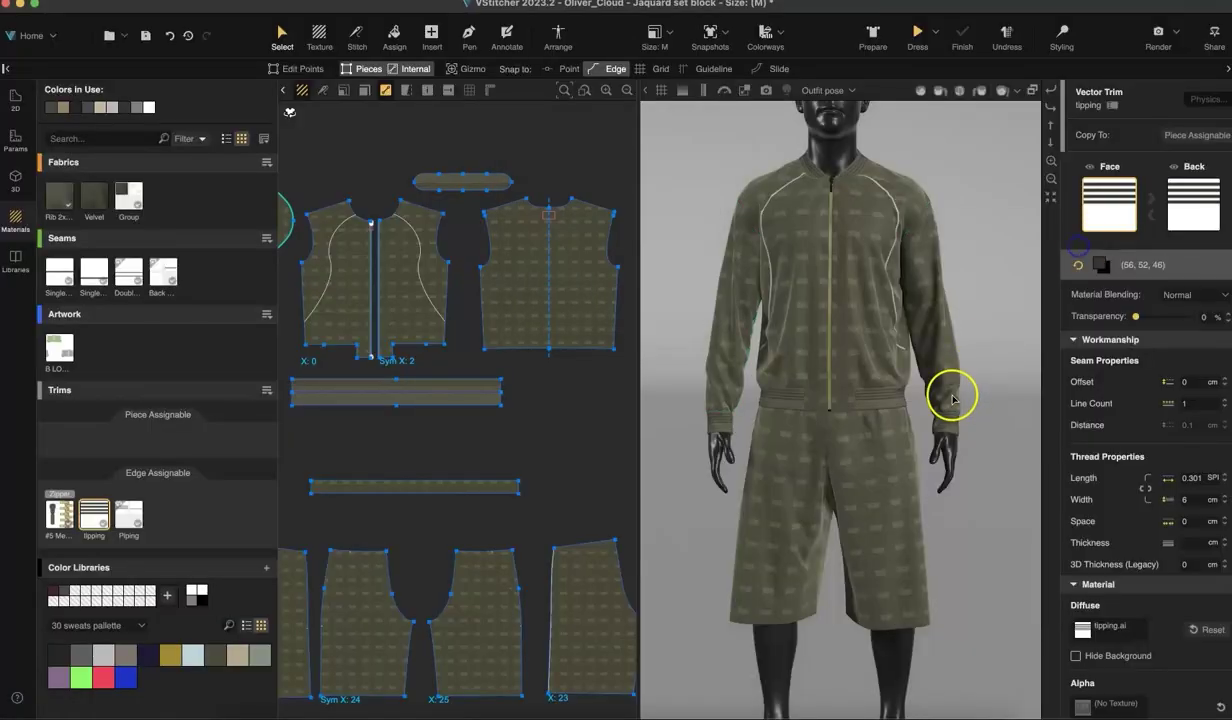
# Recolor the tipping trim to Light grey from the 30 sweats palette and check the full outfit
pyautogui.scroll(5, 950, 395)
pyautogui.click(1101, 266)
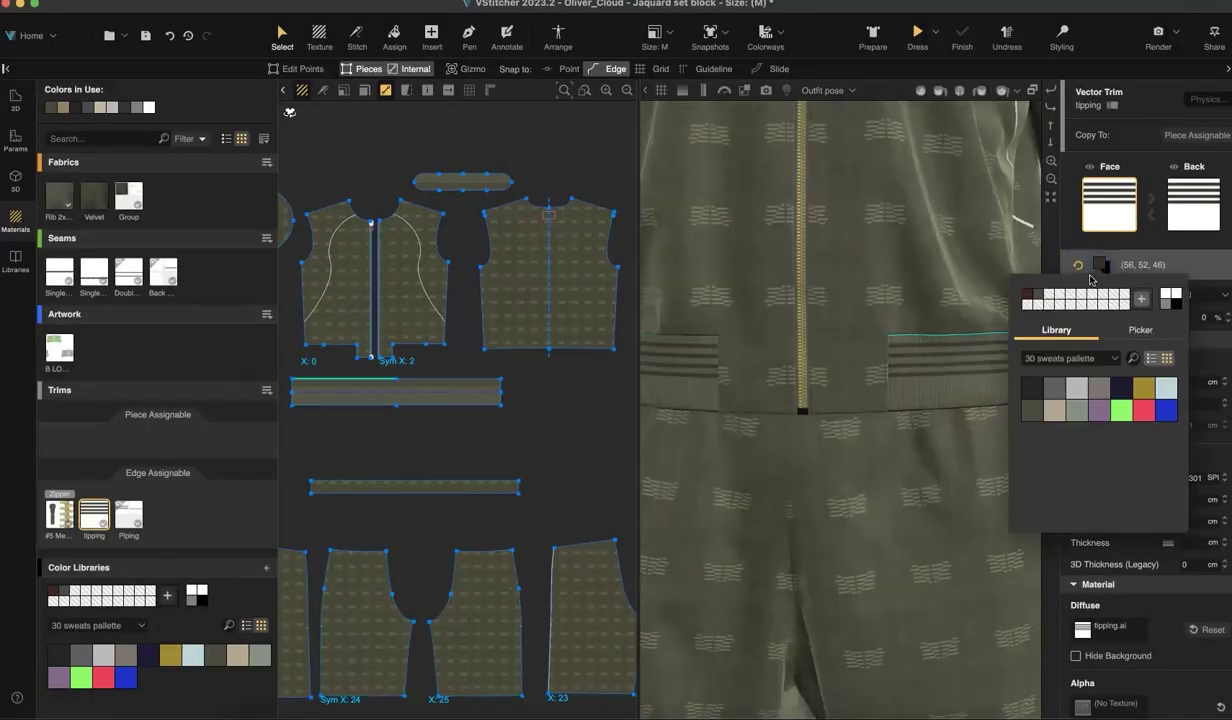
pyautogui.click(1074, 392)
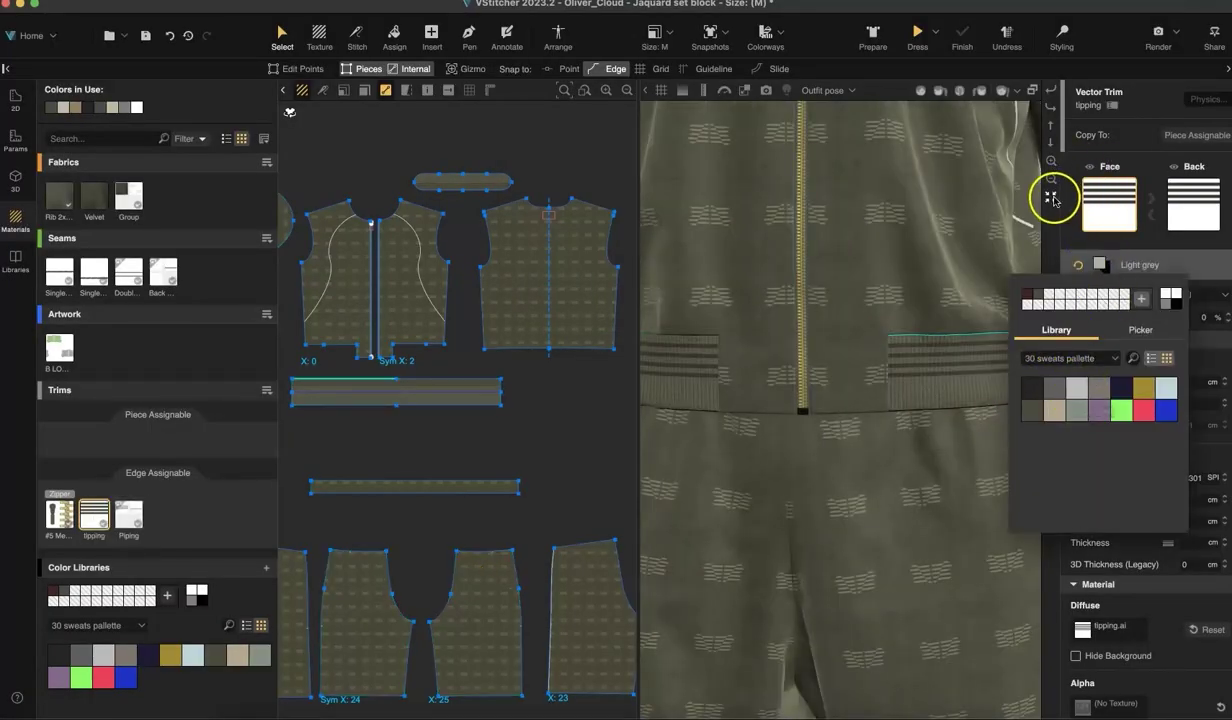
pyautogui.click(1050, 178)
pyautogui.click(1051, 178)
pyautogui.click(1051, 178)
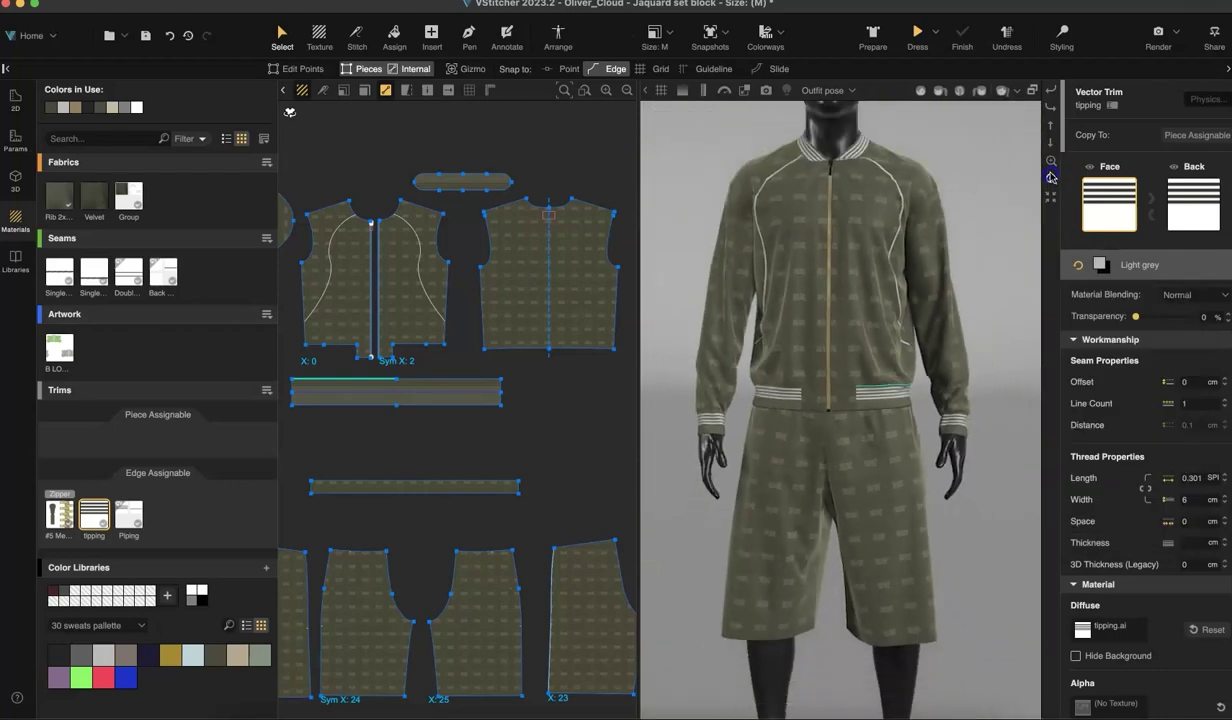
pyautogui.click(586, 497)
pyautogui.moveTo(920, 388); pyautogui.dragTo(687, 531)
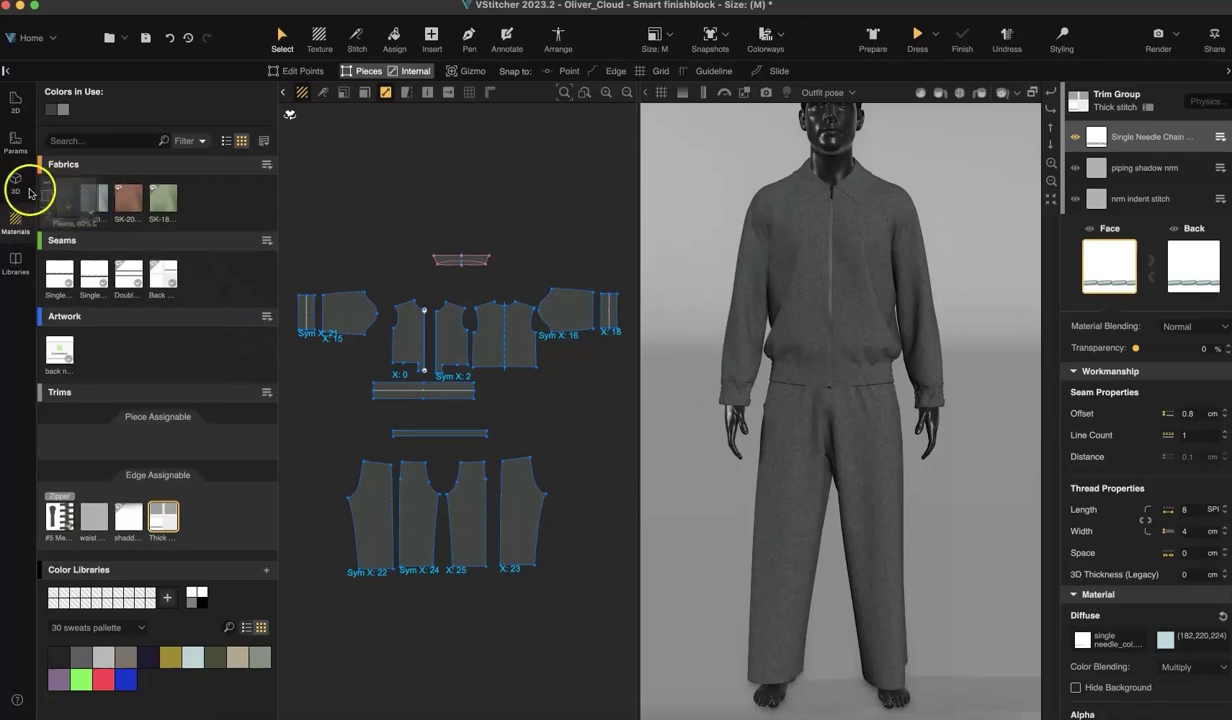
# Browse the Knits material library through the Knit Mesh, French Terry and Fleece categories
pyautogui.click(15, 262)
pyautogui.click(140, 97)
pyautogui.click(132, 111)
pyautogui.moveTo(275, 253); pyautogui.dragTo(254, 558)
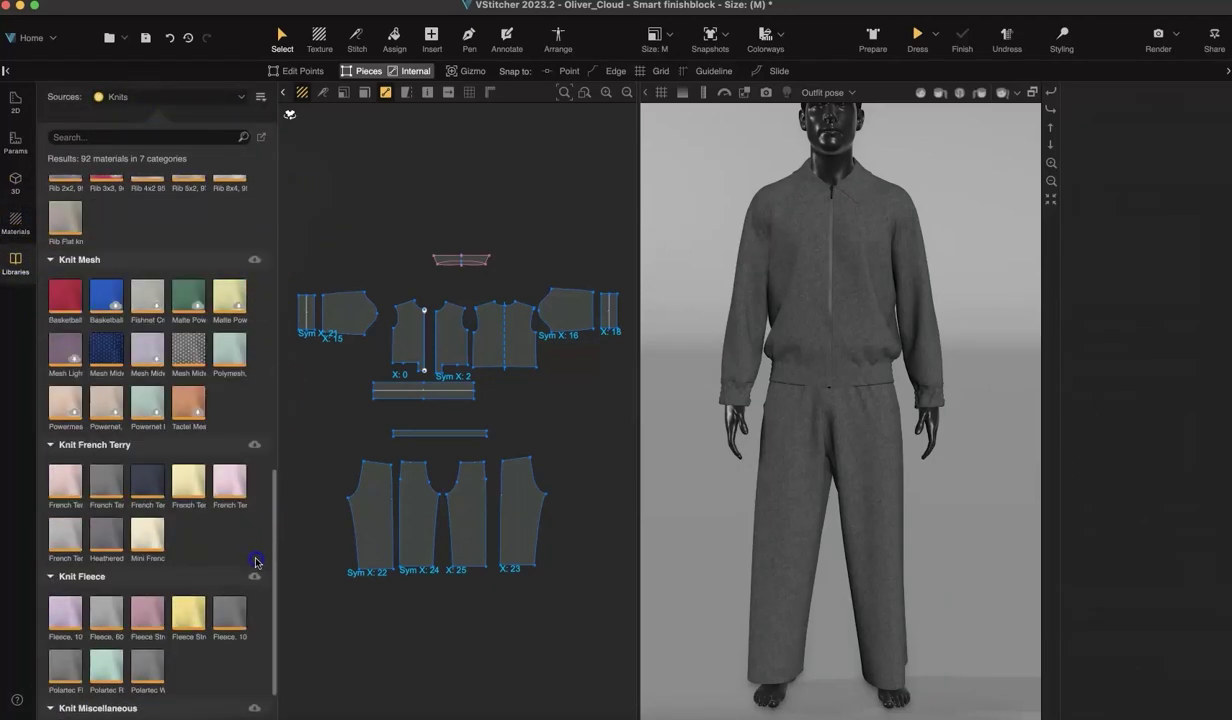
pyautogui.scroll(-2, 254, 558)
pyautogui.click(84, 605)
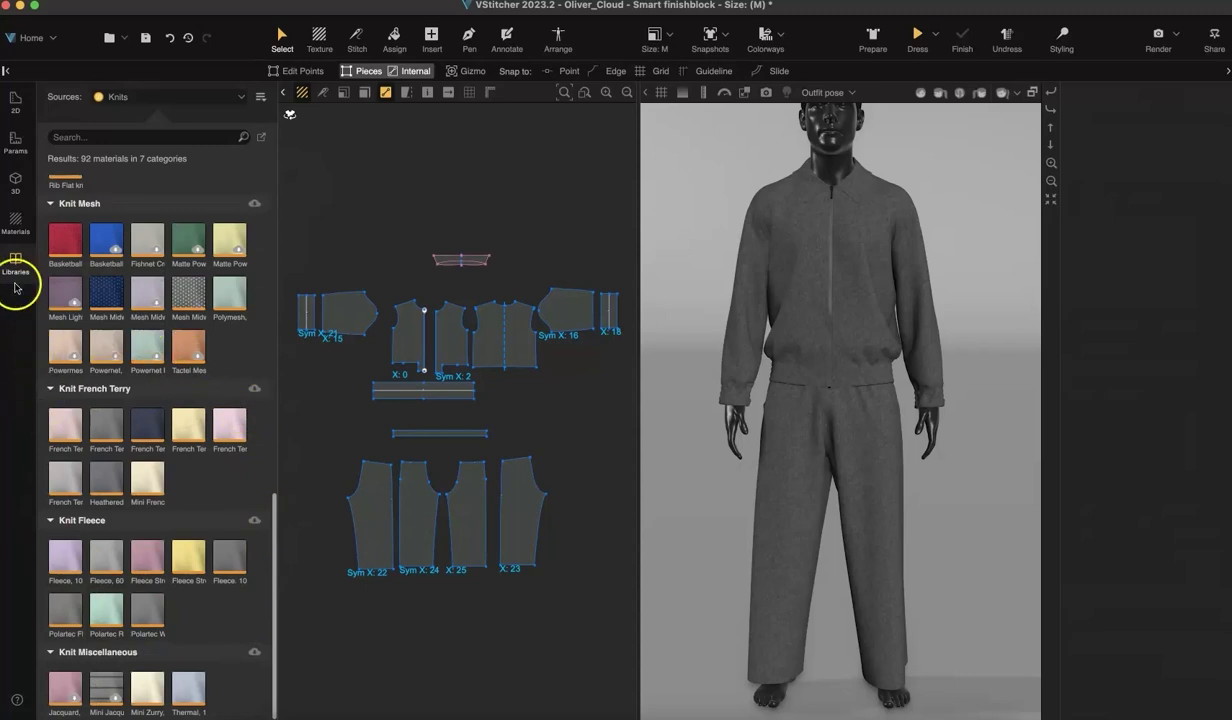
# Apply the blue-grey SK-2088-1B fabric to all jacket and trouser pieces
pyautogui.click(14, 222)
pyautogui.click(99, 195)
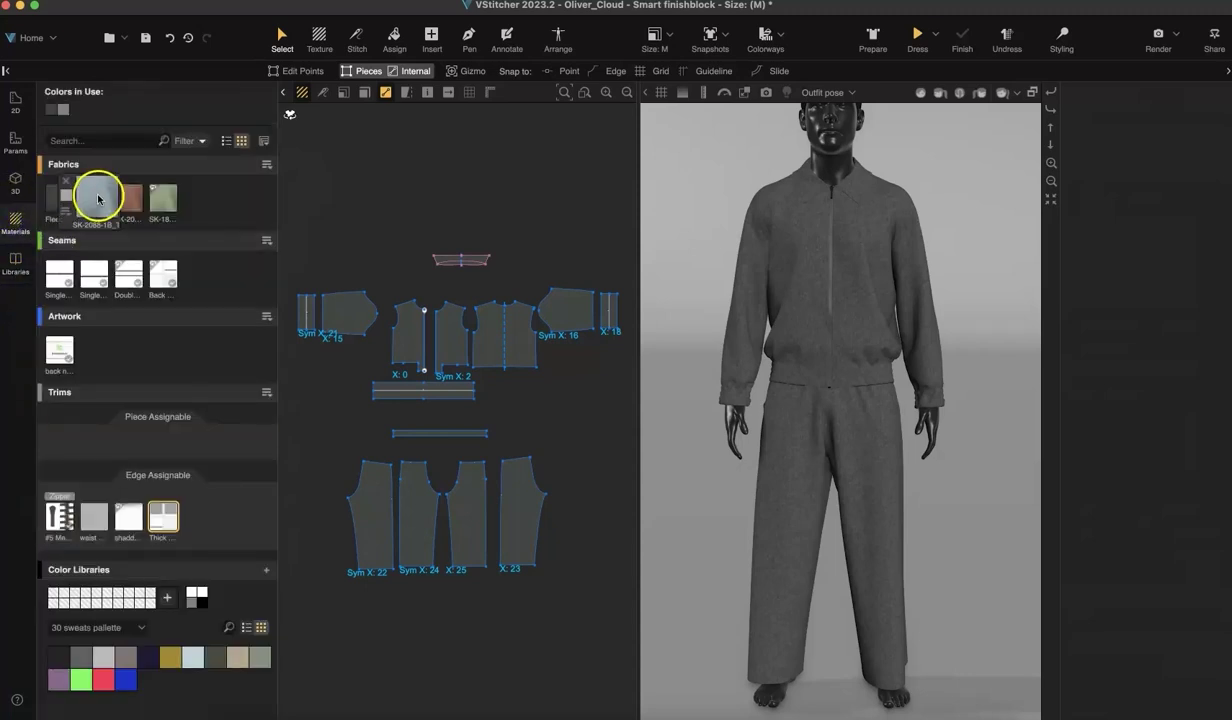
pyautogui.click(945, 383)
pyautogui.scroll(5, 943, 486)
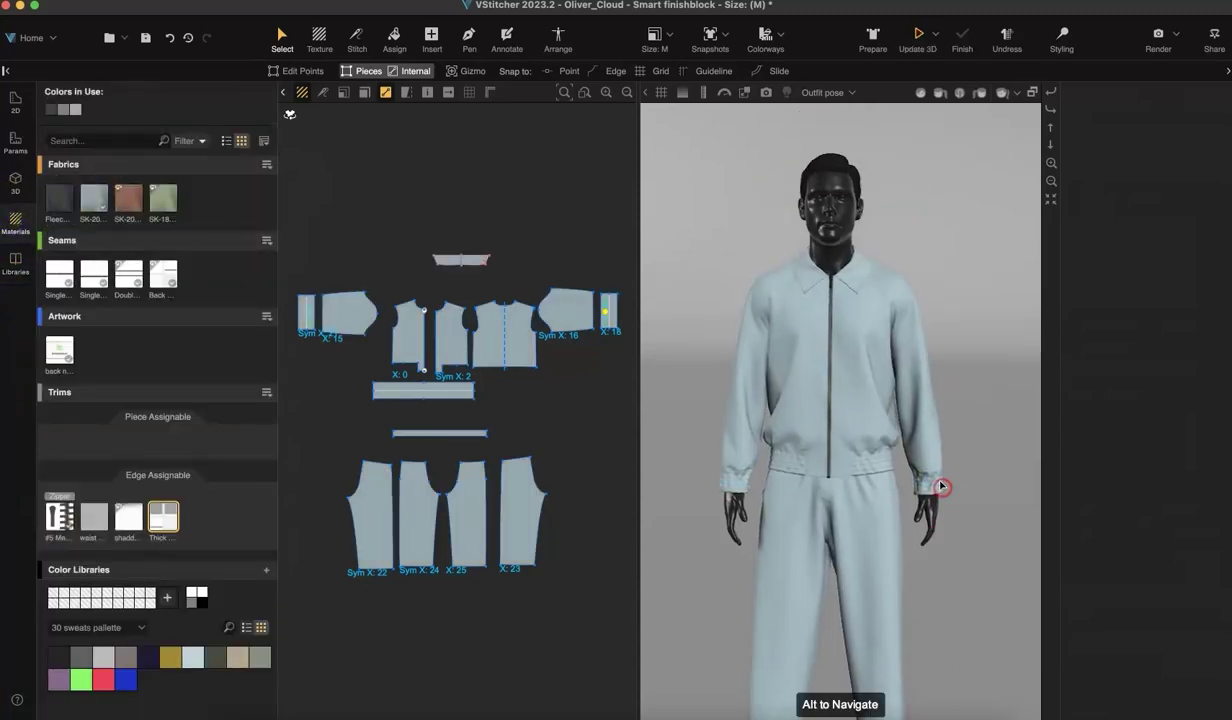
pyautogui.click(916, 465)
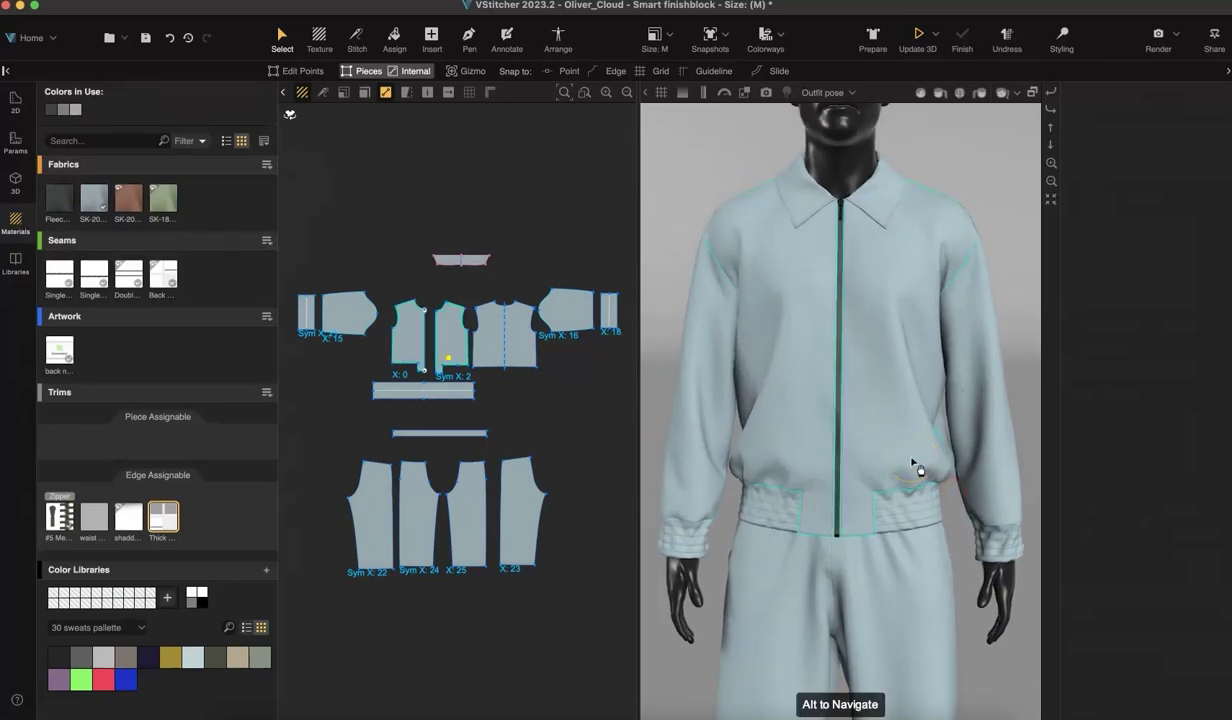
# Set the SK-2088-1B fabric's metalness to 0.156, sheen to 1 and sheen tint to 1
pyautogui.click(94, 197)
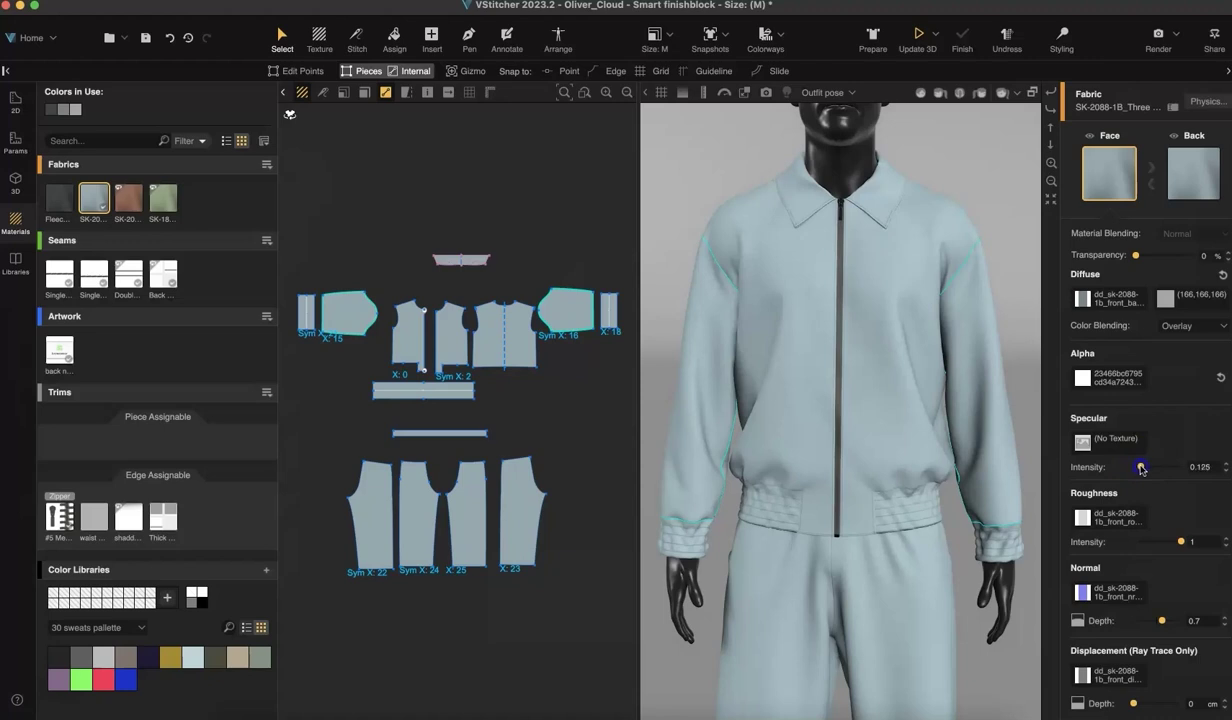
pyautogui.scroll(-5, 1147, 469)
pyautogui.click(1127, 418)
pyautogui.click(1135, 374)
pyautogui.click(1135, 503)
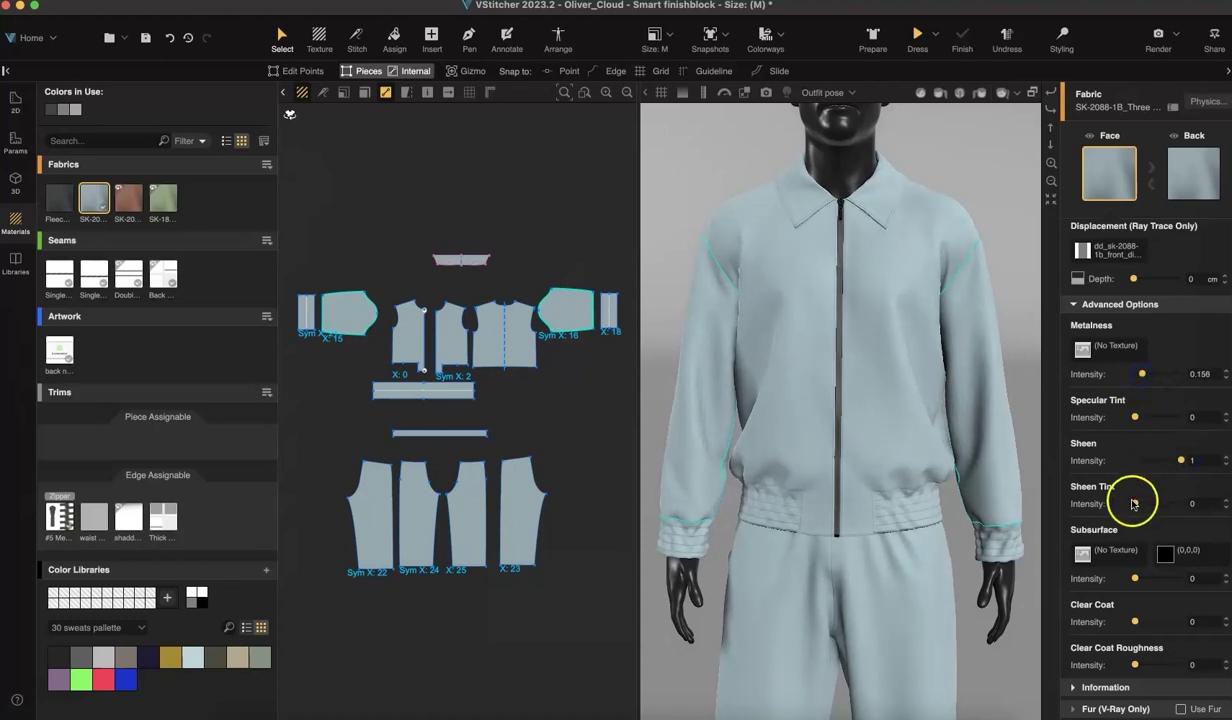
# Set the fabric's clear coat intensity to 0.454 and clear coat roughness to 0.813, and check the outfit
pyautogui.moveTo(905, 467); pyautogui.dragTo(870, 500)
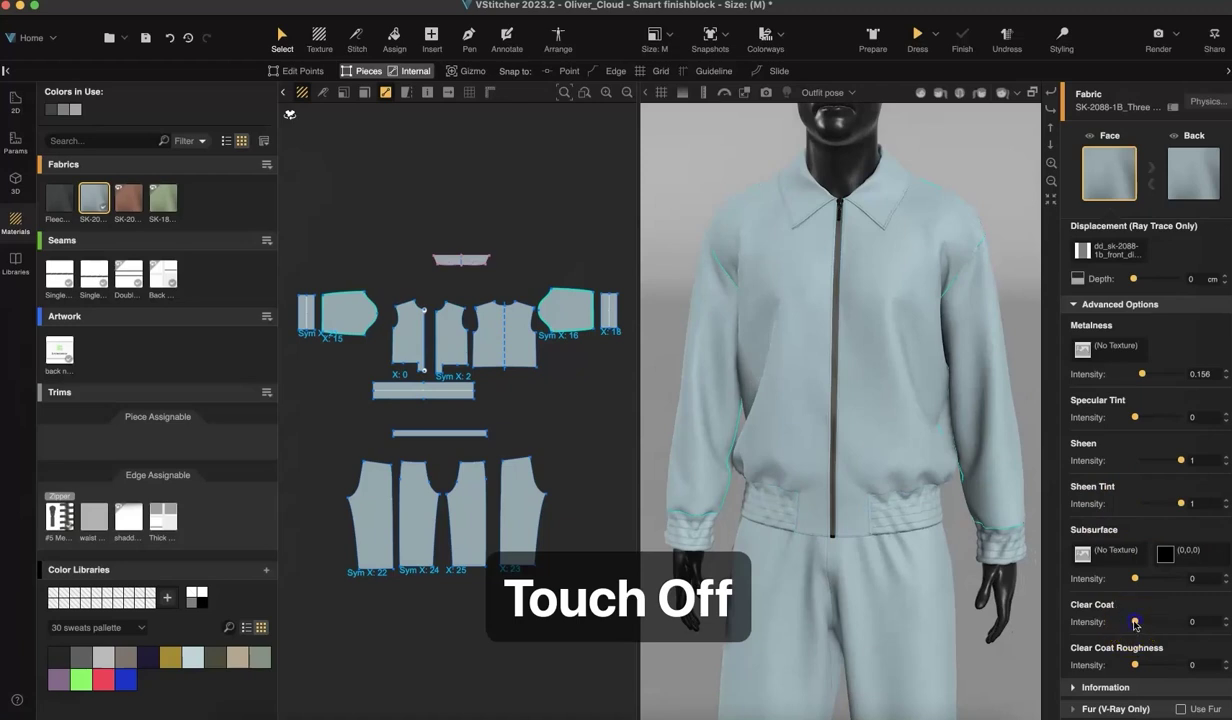
pyautogui.moveTo(1150, 624); pyautogui.dragTo(1147, 624)
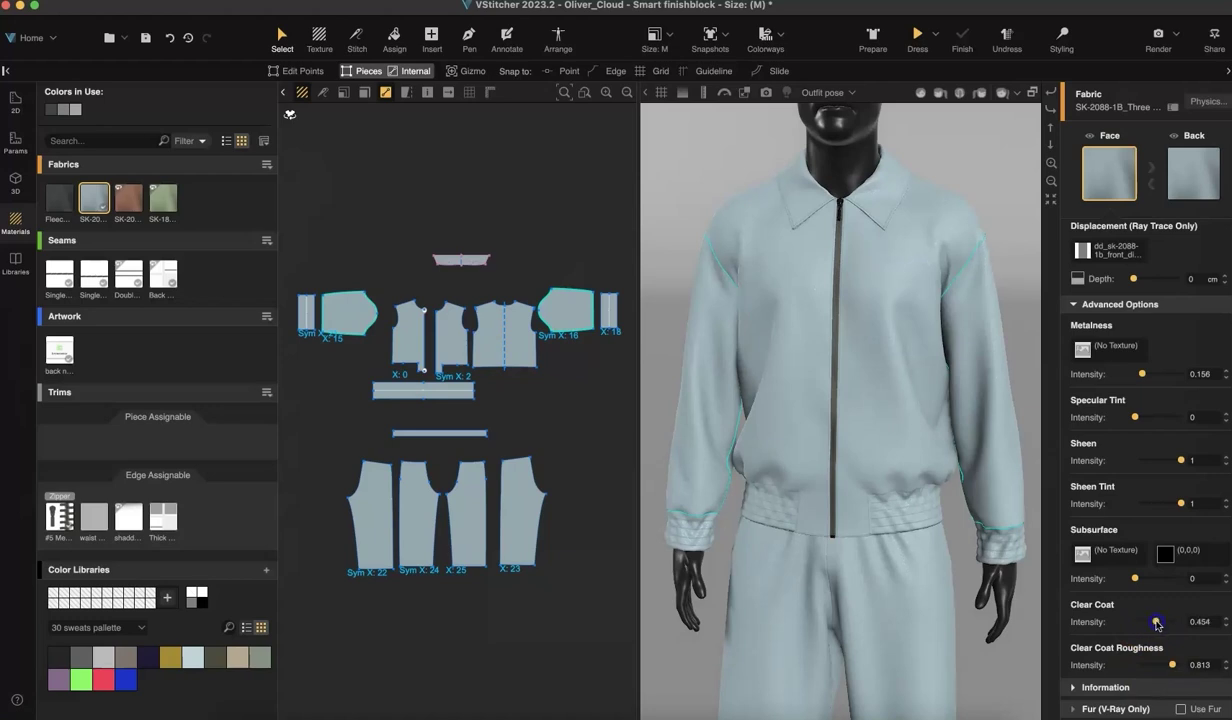
pyautogui.click(1051, 203)
pyautogui.moveTo(830, 357); pyautogui.dragTo(929, 355)
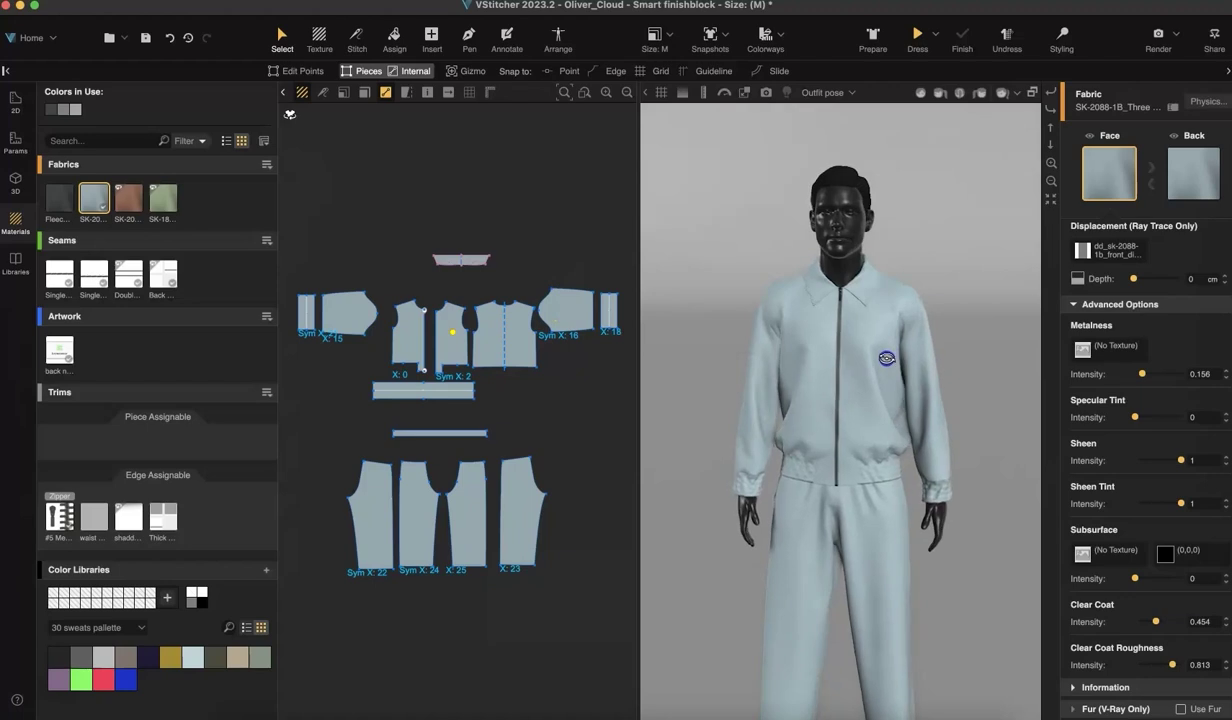
pyautogui.scroll(5, 865, 428)
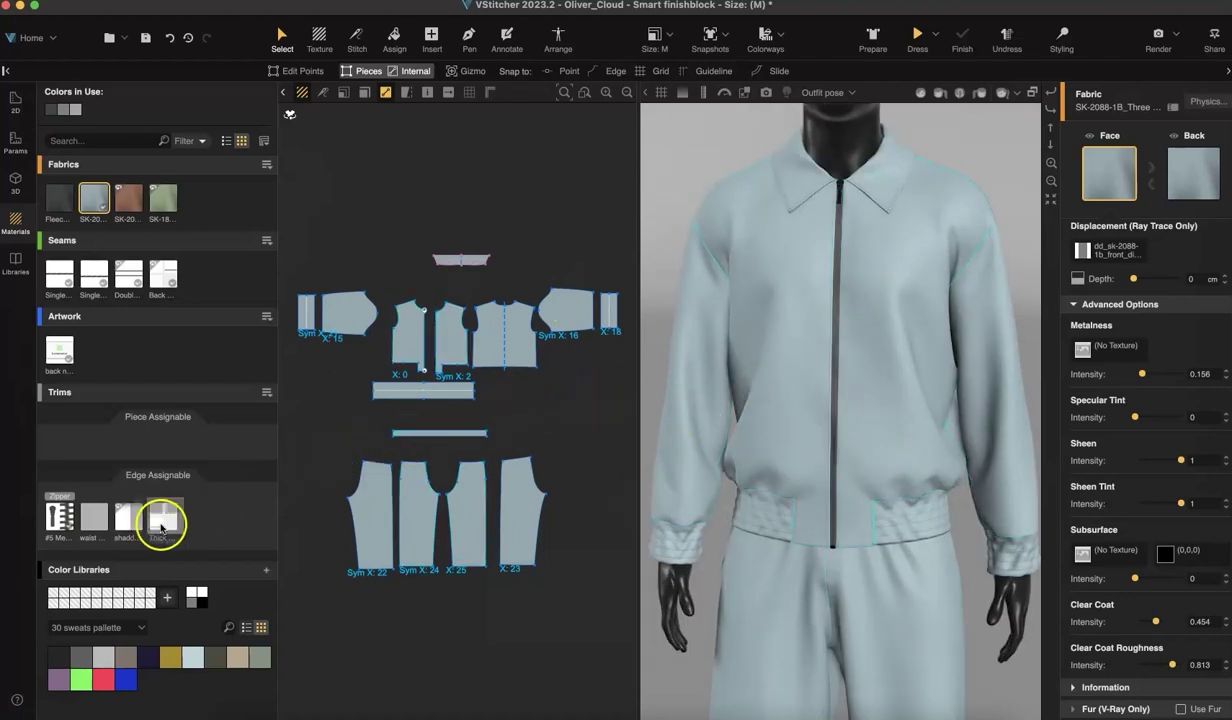
# Adjust the directional seam on the short vertical hem edge of the jacket front to 0.1 cm depth and 0.73 cm width
pyautogui.scroll(8, 748, 550)
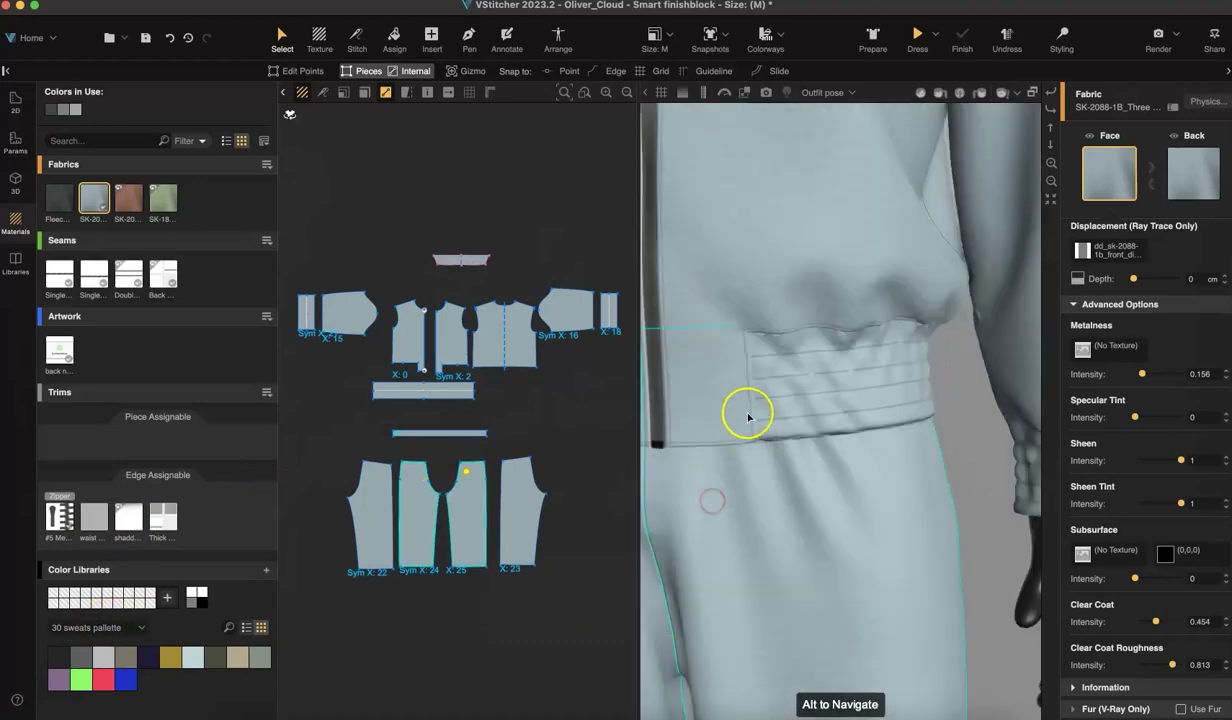
pyautogui.click(357, 38)
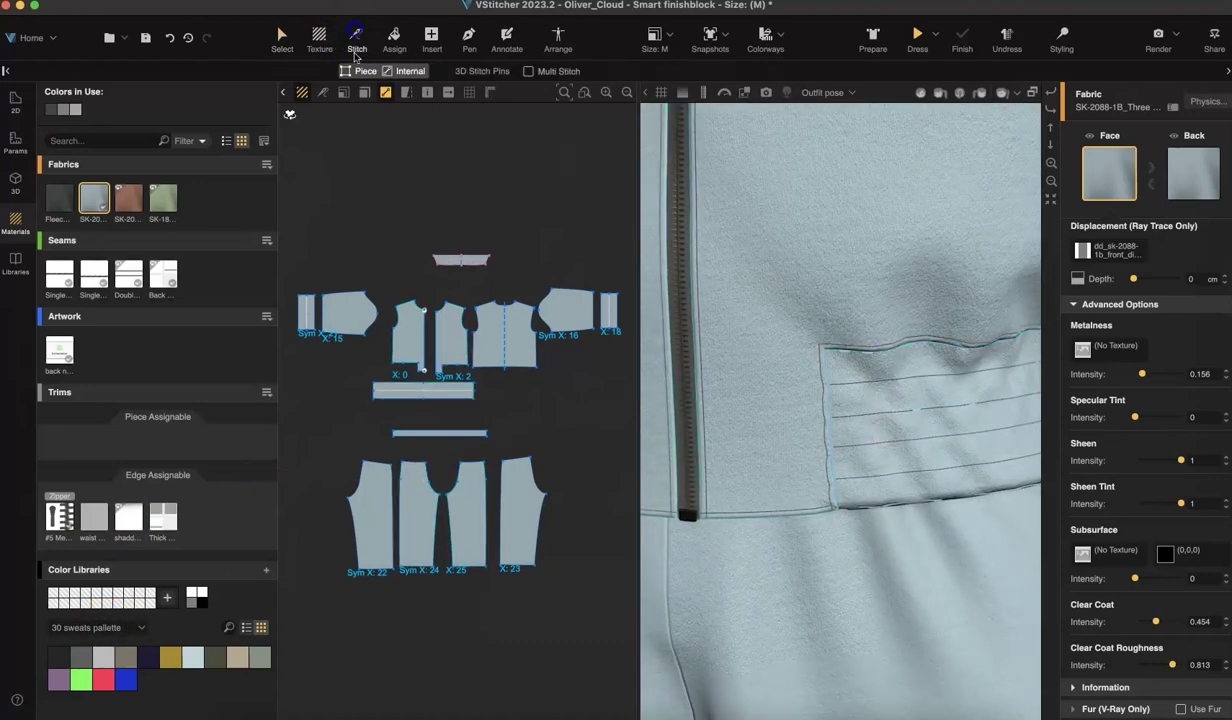
pyautogui.moveTo(511, 418); pyautogui.dragTo(577, 426, button='middle')
pyautogui.scroll(10, 572, 421)
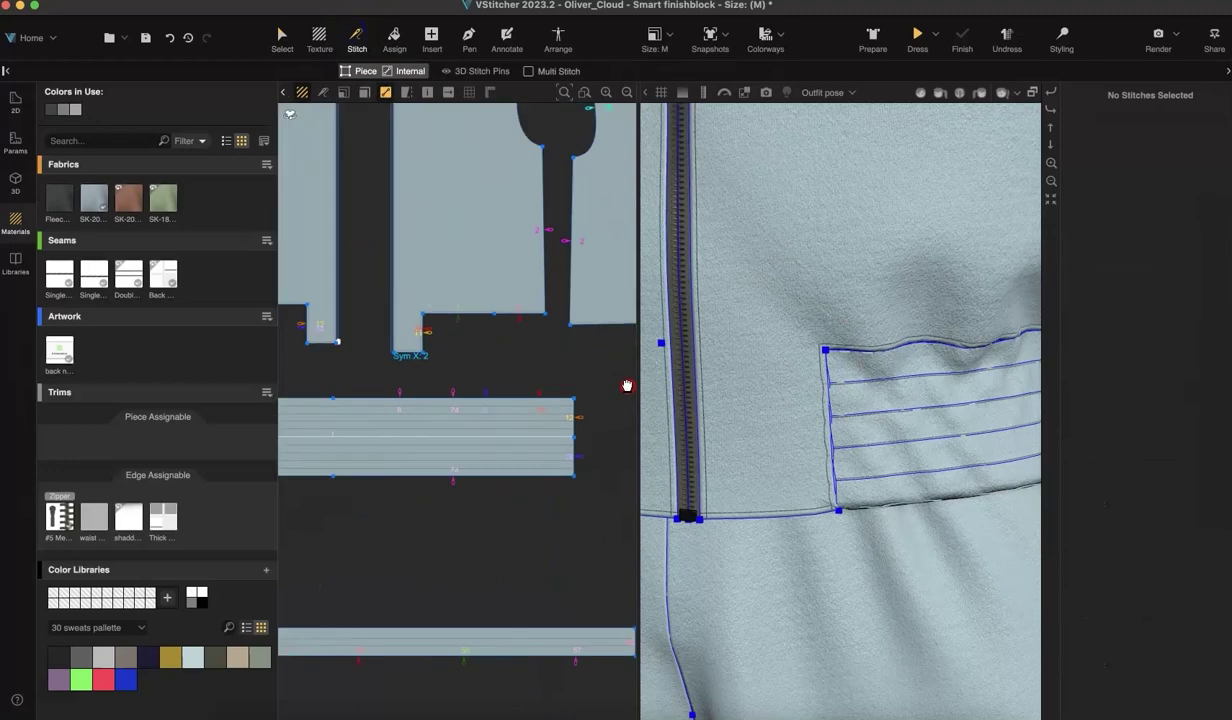
pyautogui.click(446, 332)
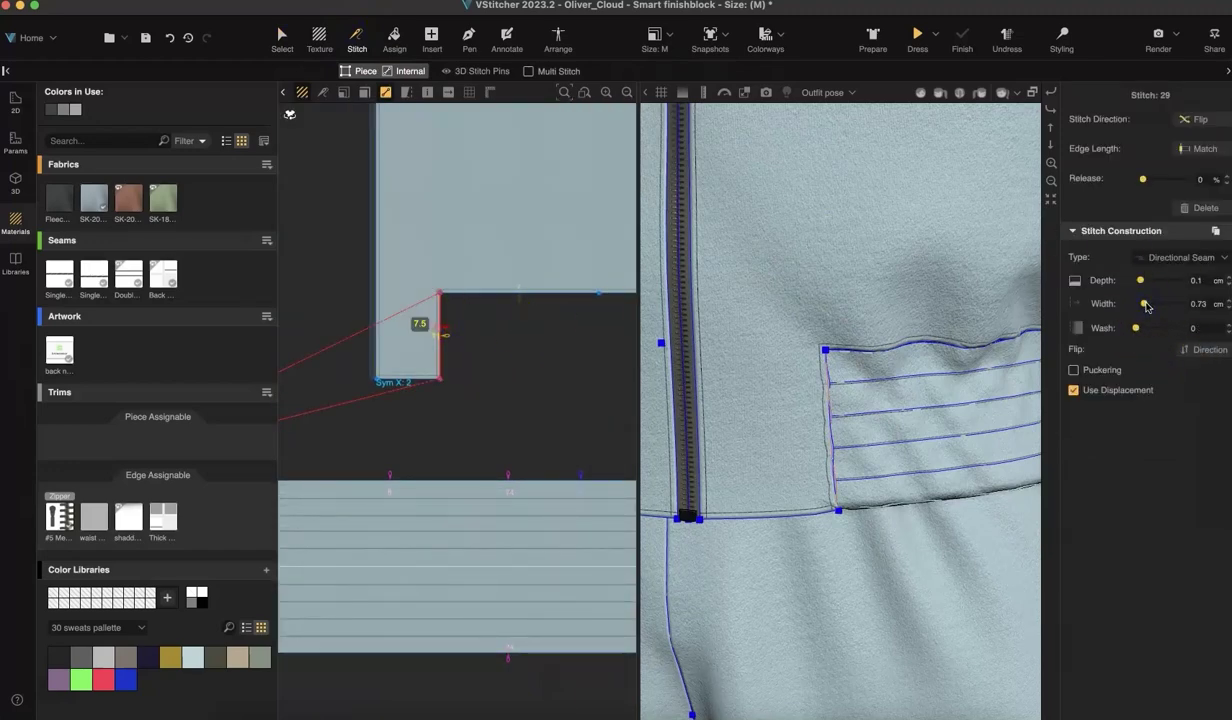
# Assign the Thick stitch trim to the jacket front's bottom edge, short vertical edge, waistband seam edges and zip edge
pyautogui.click(281, 38)
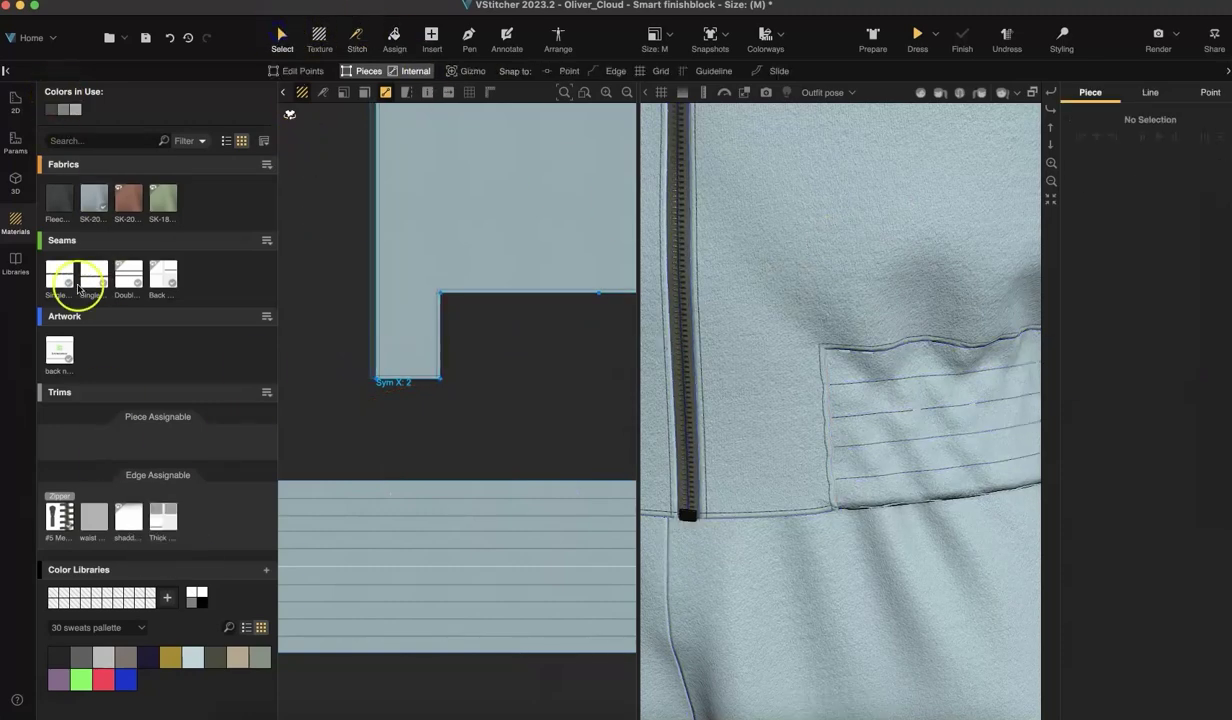
pyautogui.click(163, 516)
pyautogui.click(394, 40)
pyautogui.click(403, 380)
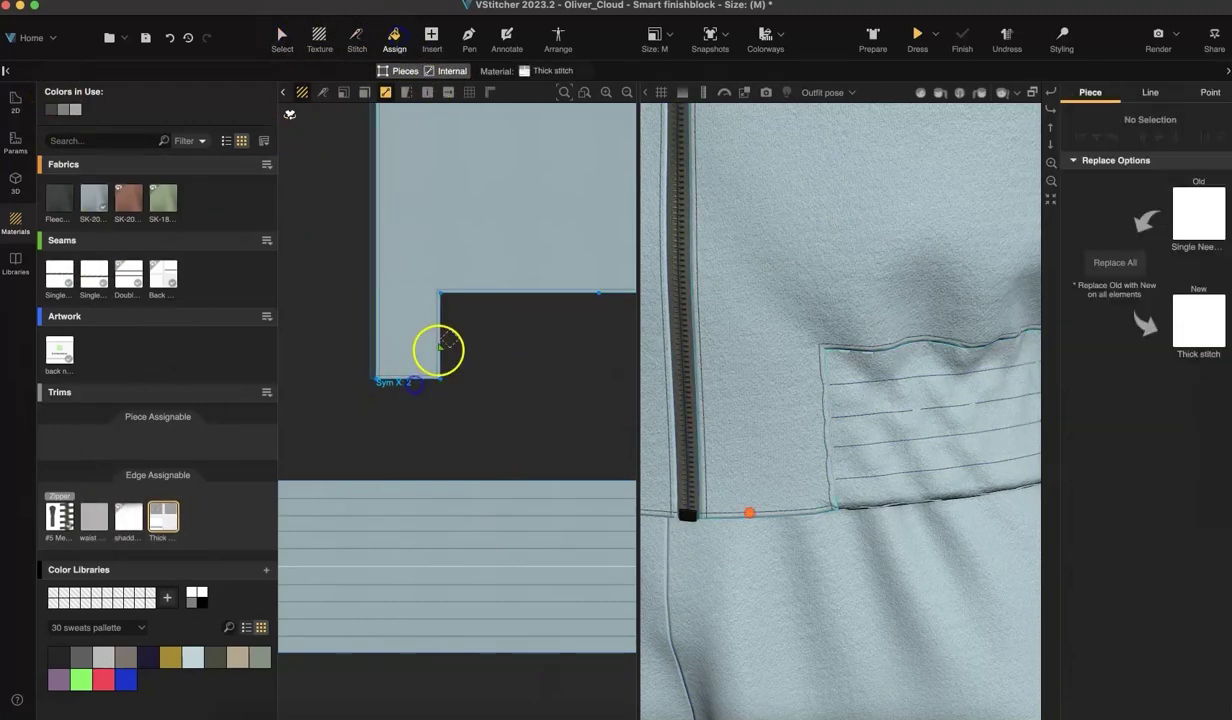
pyautogui.click(514, 285)
pyautogui.click(613, 285)
pyautogui.click(615, 288)
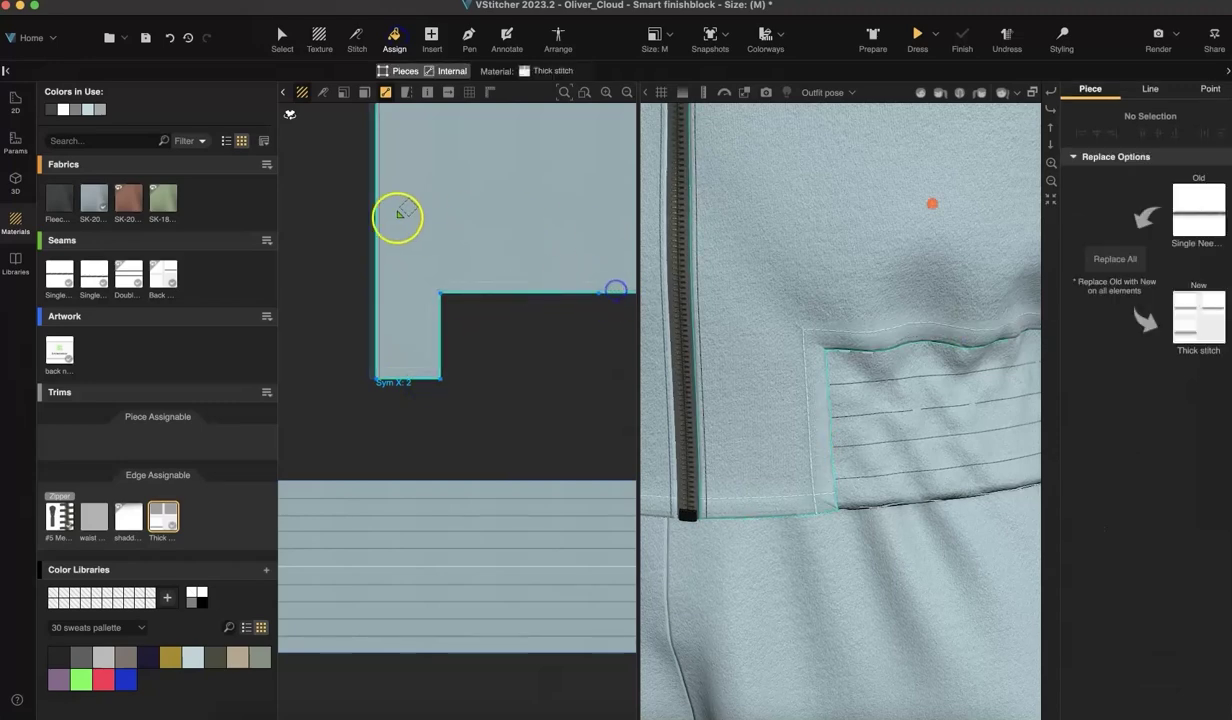
pyautogui.click(380, 238)
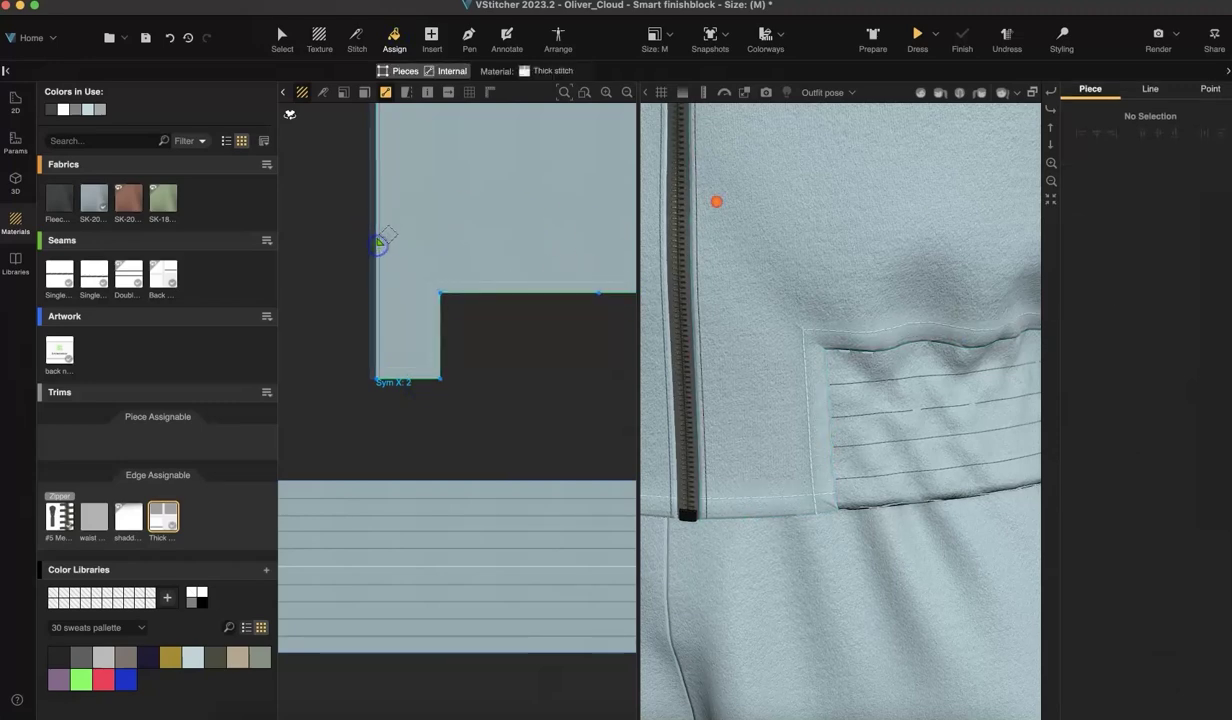
# Assign the Thick stitch trim along the jacket front's zip edge and adjust the corner seam alignment so its stitch lines meet at the corners
pyautogui.click(381, 195)
pyautogui.click(272, 34)
pyautogui.click(440, 388)
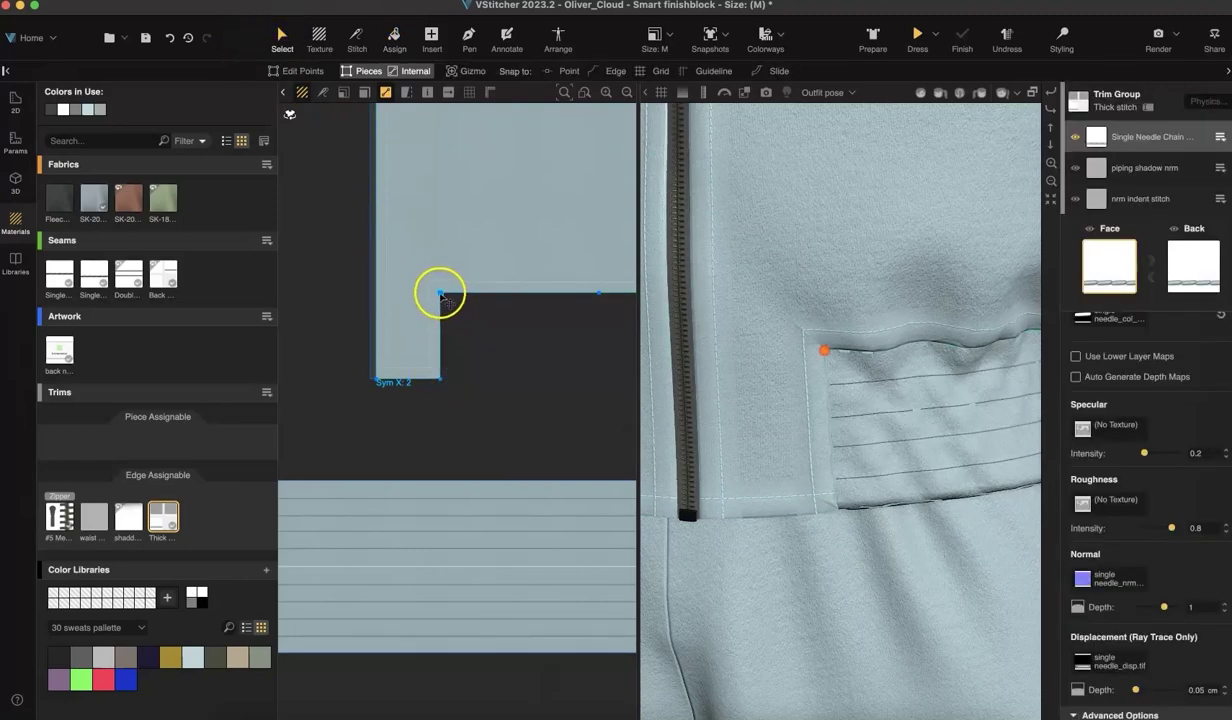
pyautogui.click(441, 383)
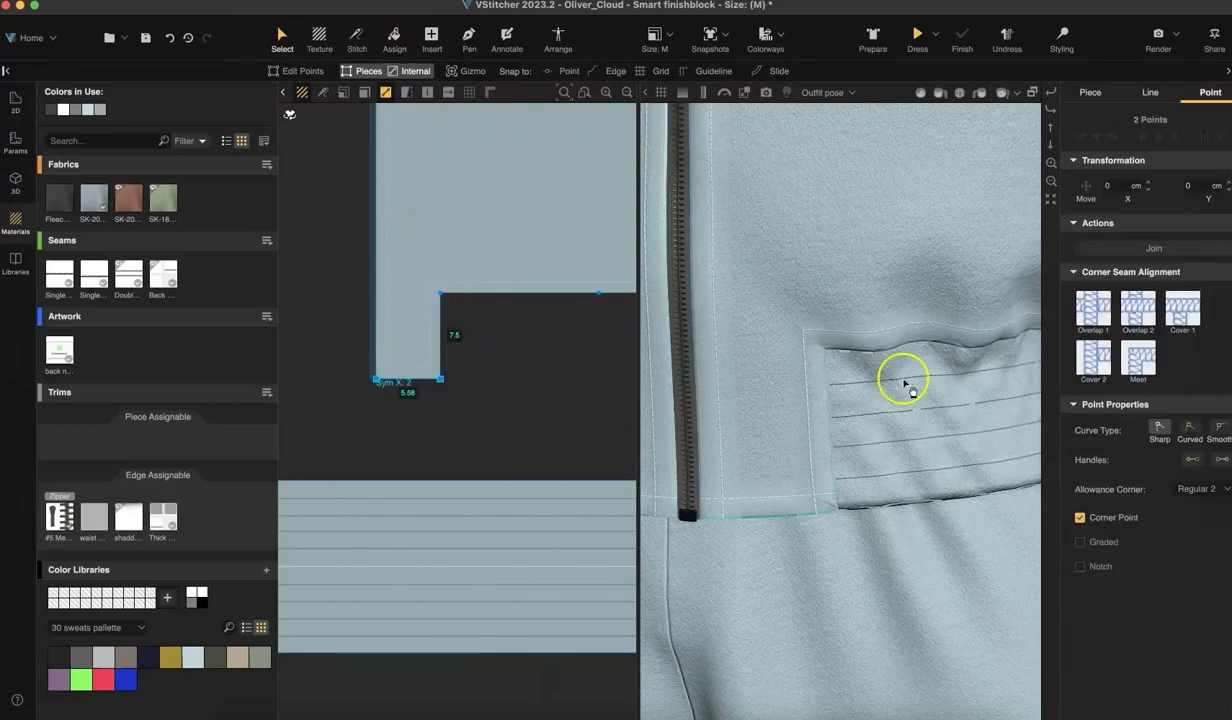
pyautogui.click(536, 360)
pyautogui.click(467, 393)
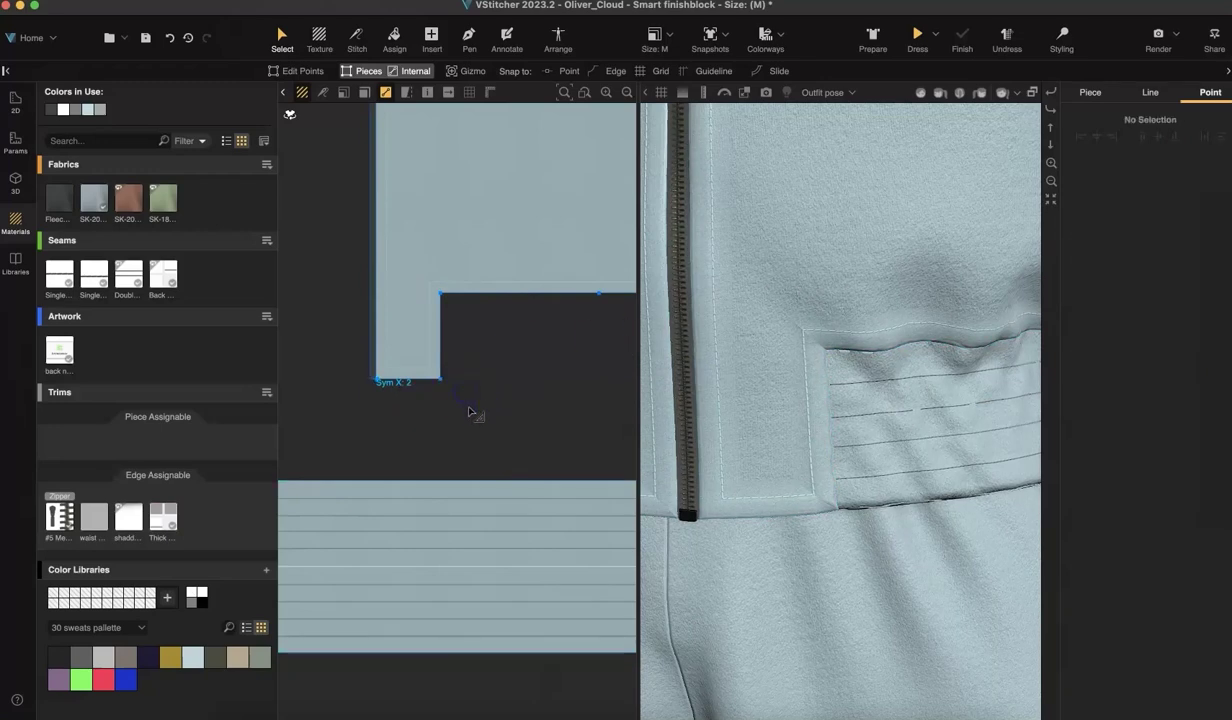
pyautogui.click(1050, 181)
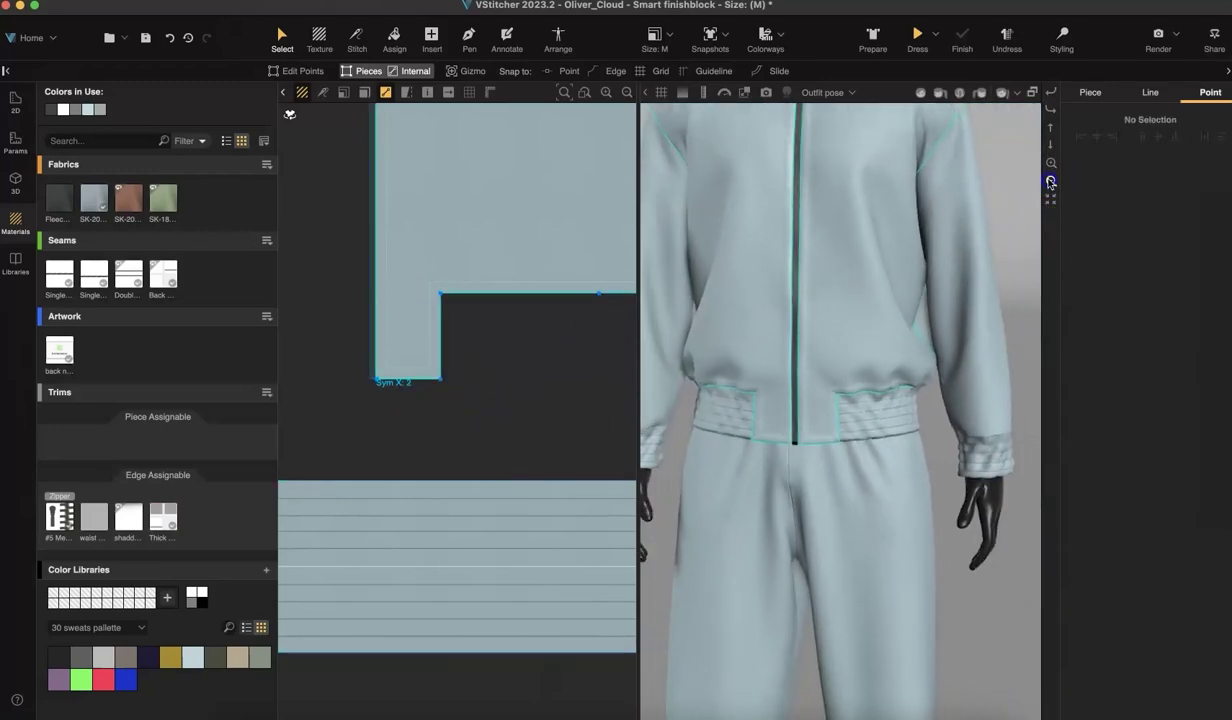
pyautogui.moveTo(935, 289); pyautogui.dragTo(942, 291, button='right')
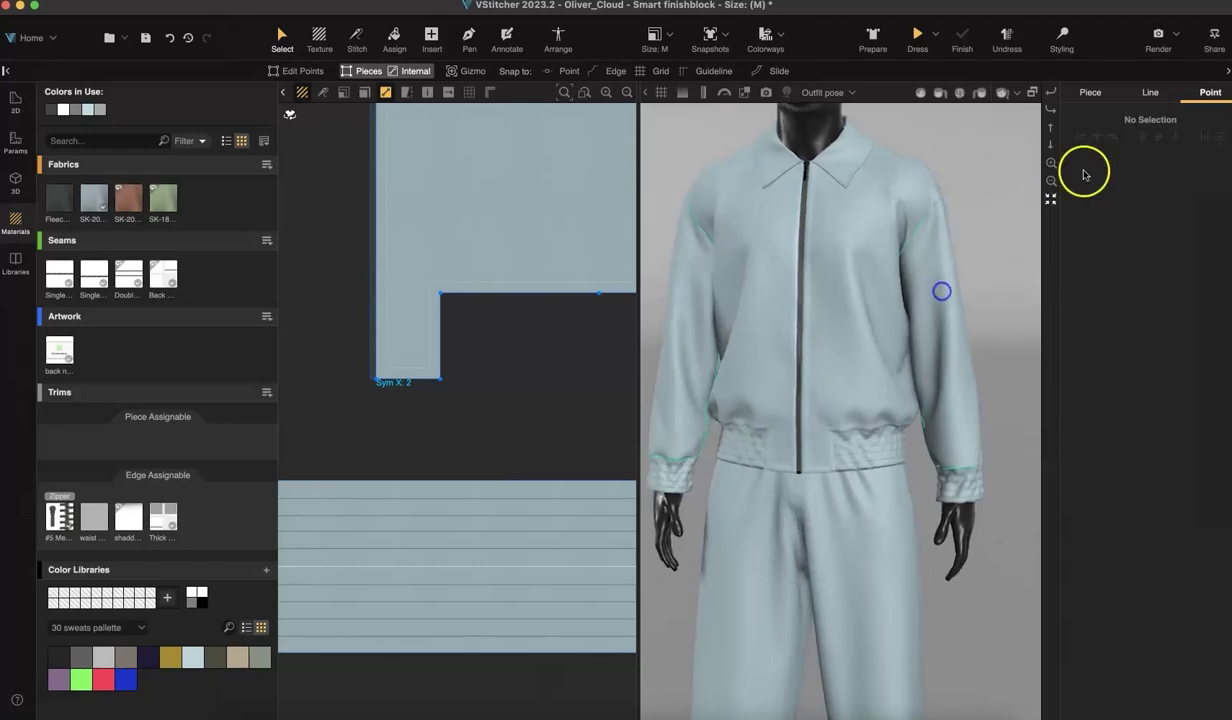
pyautogui.click(1050, 164)
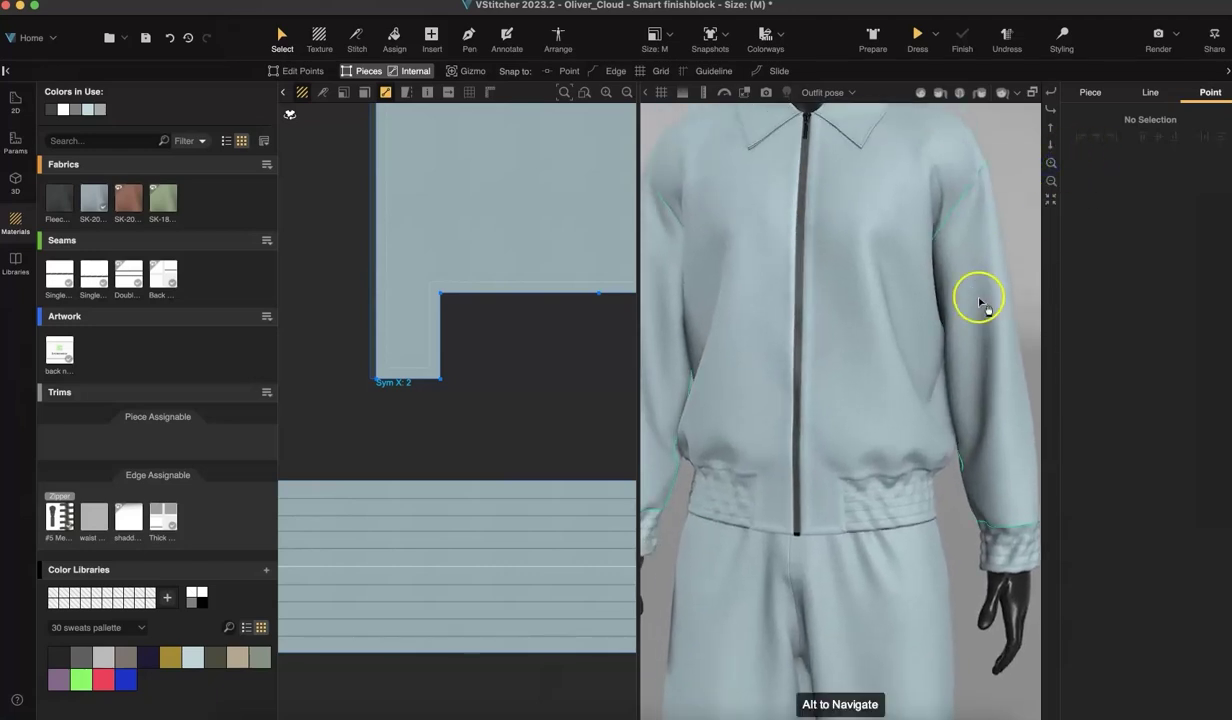
# Assign the waist pucker final nrm trim to the top edge of the jacket waistband
pyautogui.scroll(5, 929, 236)
pyautogui.click(415, 538)
pyautogui.click(130, 517)
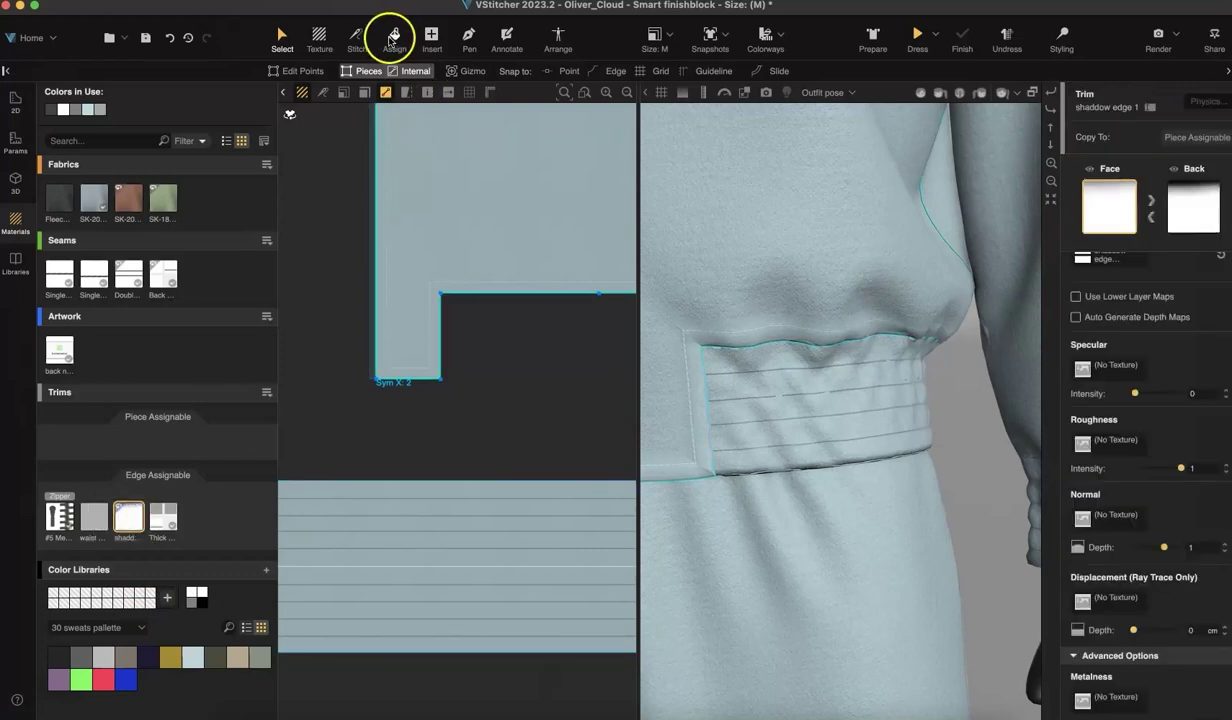
pyautogui.click(94, 516)
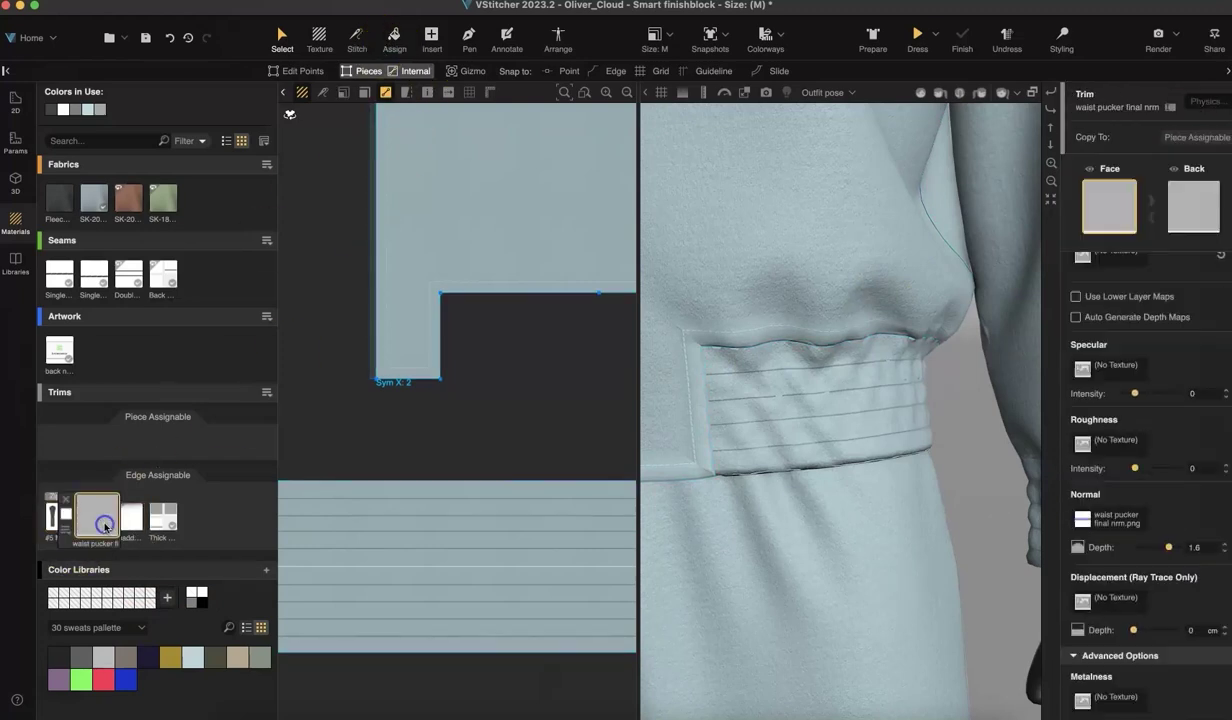
pyautogui.click(393, 35)
pyautogui.scroll(-5, 360, 311)
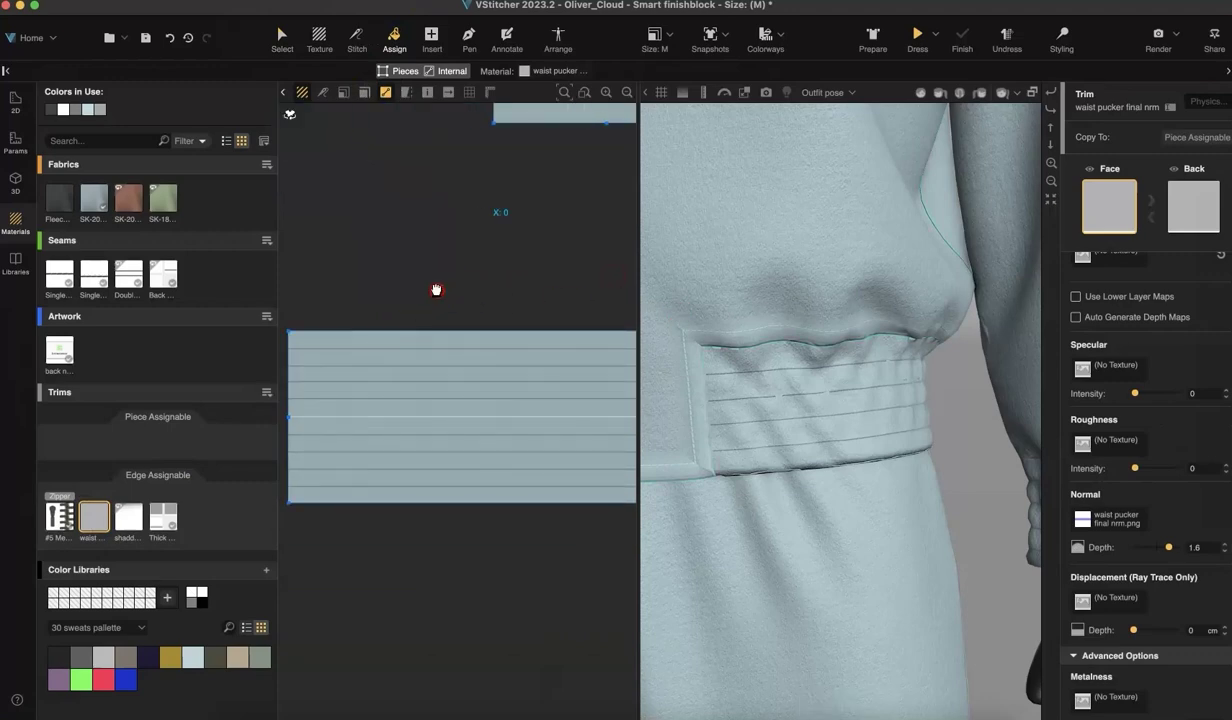
pyautogui.moveTo(420, 289); pyautogui.dragTo(462, 291, button='right')
pyautogui.click(428, 332)
pyautogui.click(279, 35)
# Set the waist pucker trim's normal depth to 2.16, line count to 5 and transparency to 67%
pyautogui.click(95, 518)
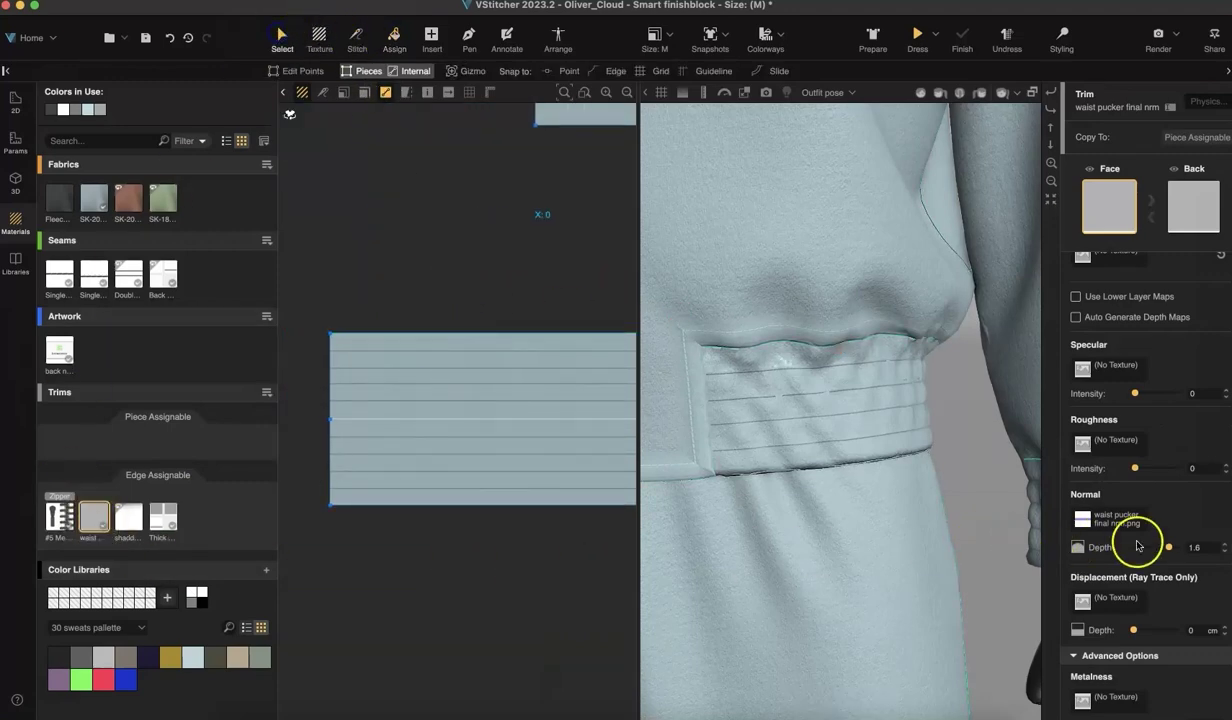
pyautogui.click(1083, 521)
pyautogui.click(1158, 274)
pyautogui.click(1164, 524)
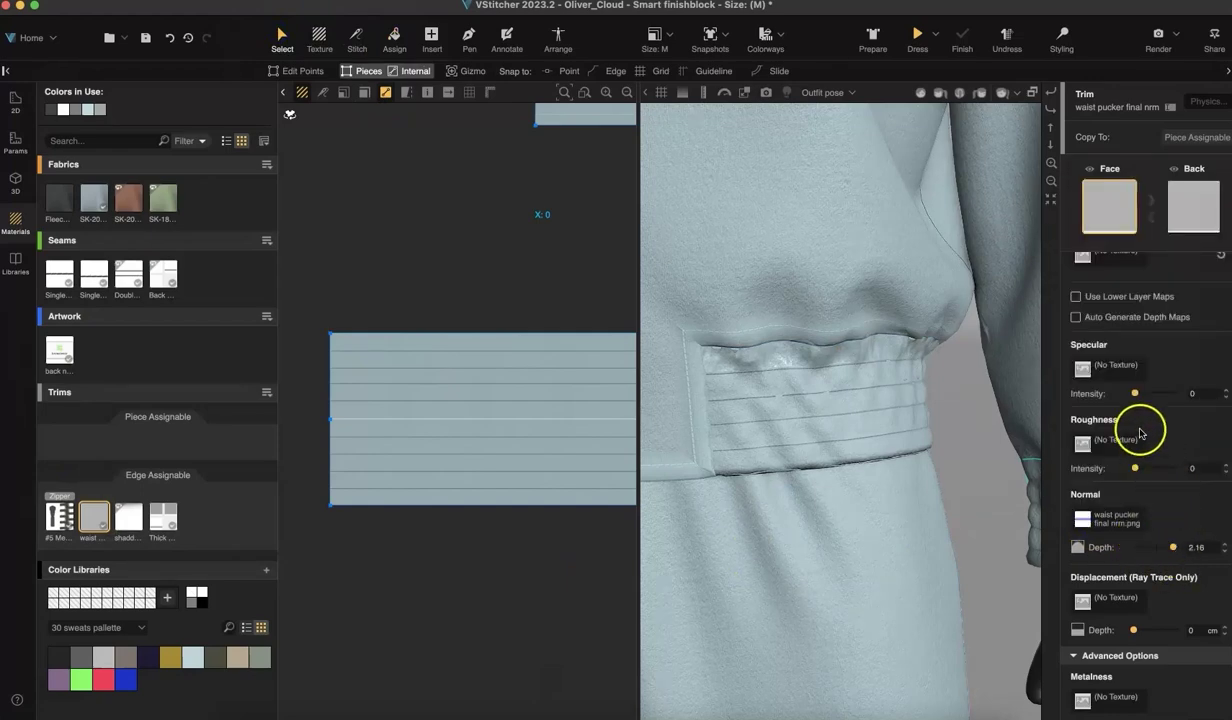
pyautogui.scroll(8, 1150, 420)
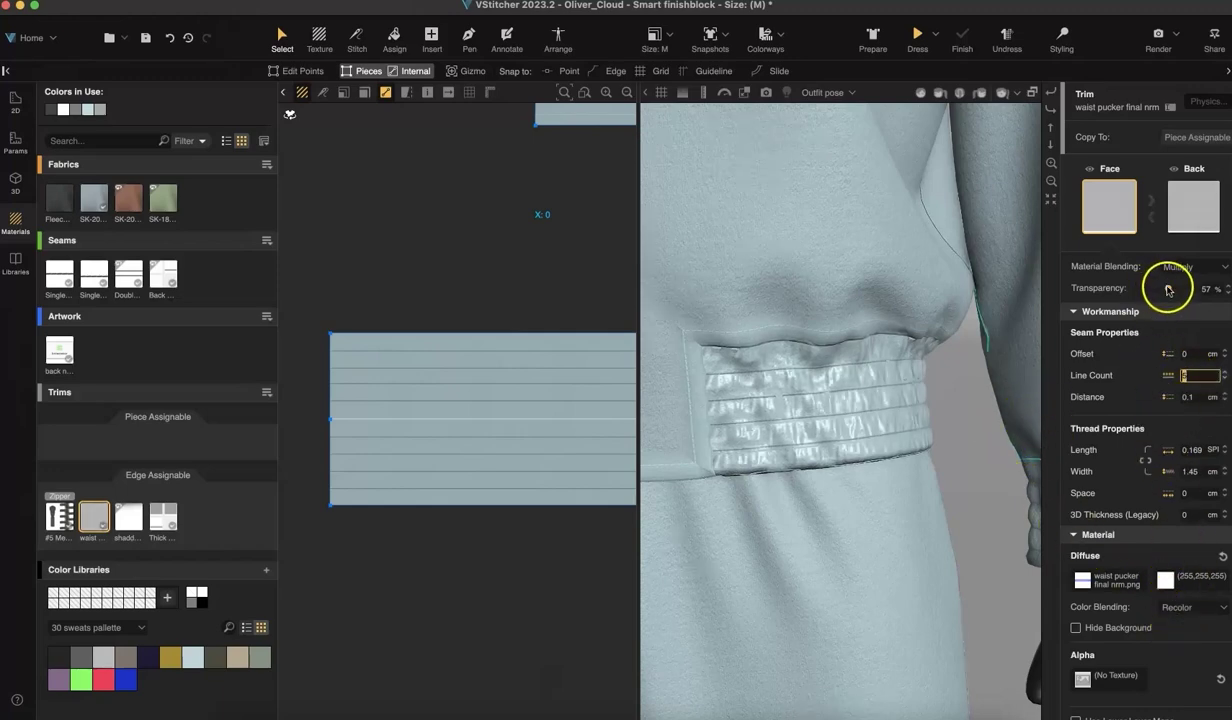
pyautogui.scroll(-5, 960, 286)
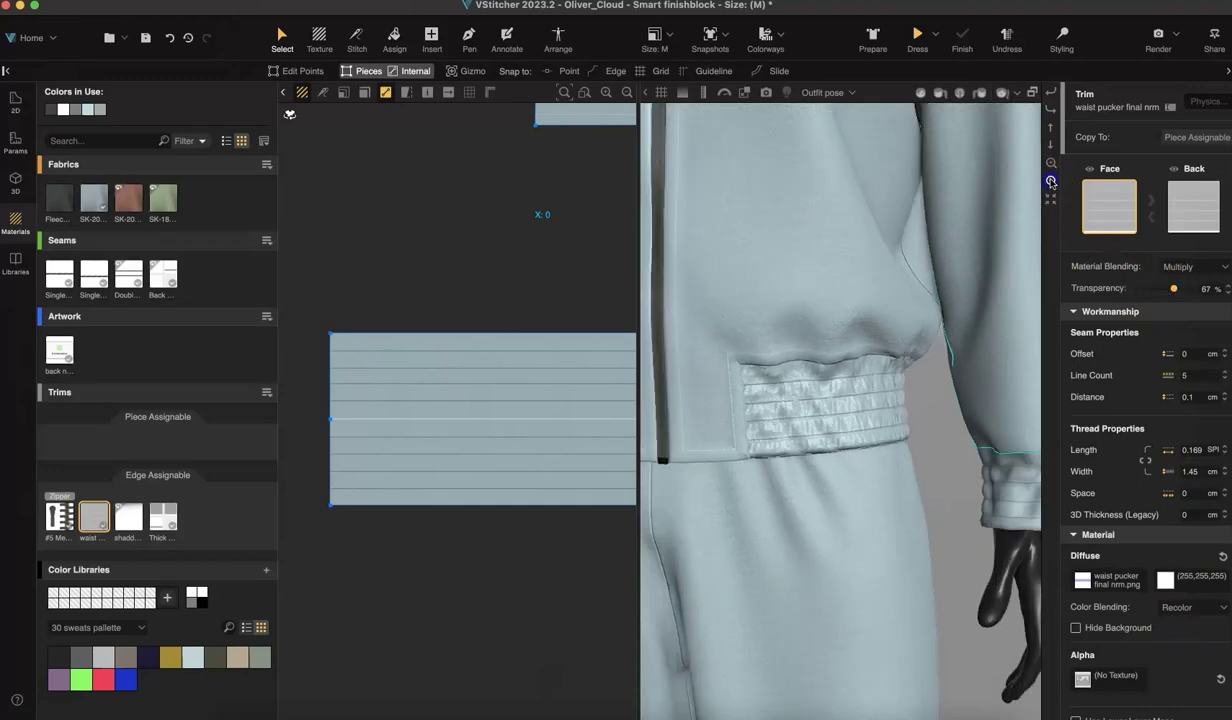
# Assign the waist pucker trim to the remaining waistband and sleeve cuff edges and check the full outfit
pyautogui.click(396, 38)
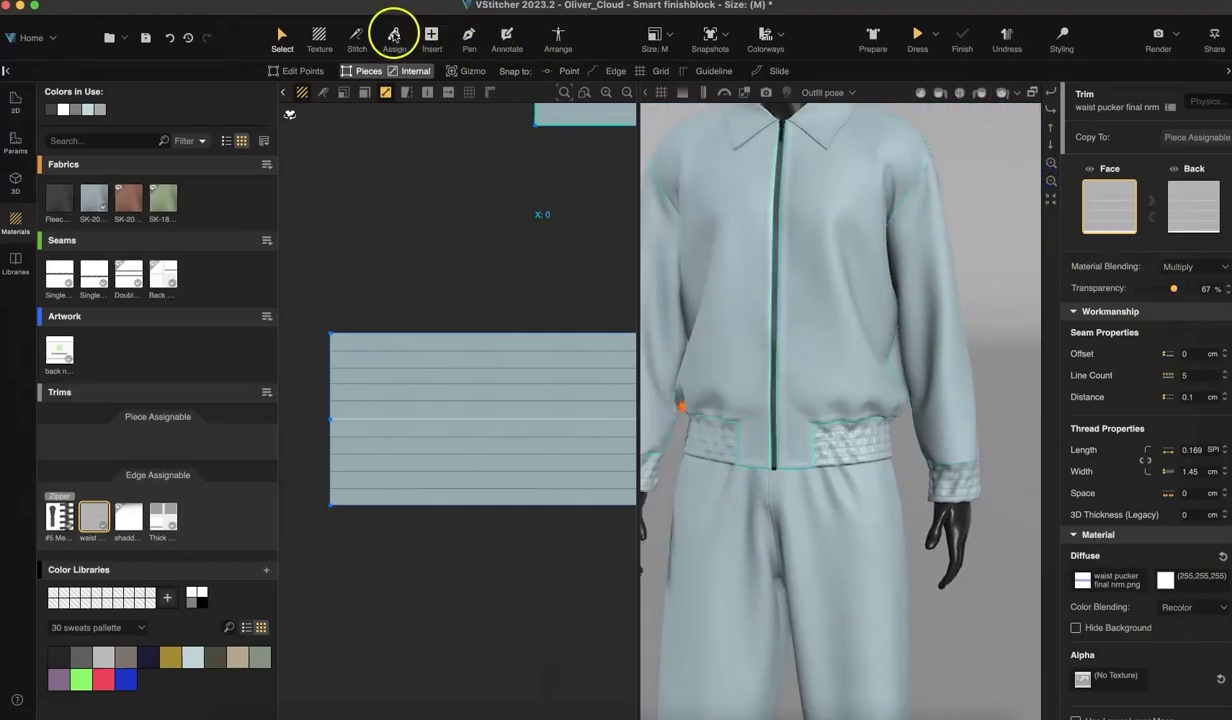
pyautogui.click(628, 92)
pyautogui.click(631, 92)
pyautogui.moveTo(536, 294); pyautogui.dragTo(307, 271, button='right')
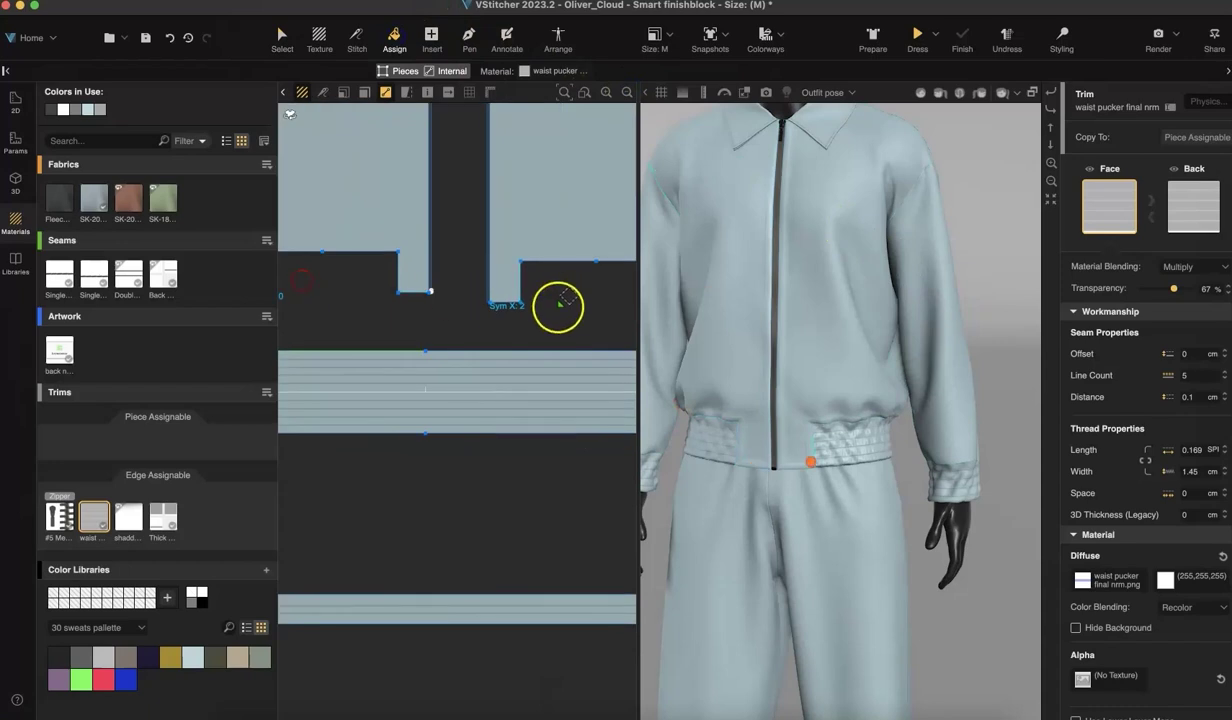
pyautogui.click(511, 351)
pyautogui.moveTo(598, 302); pyautogui.dragTo(378, 329, button='right')
pyautogui.moveTo(597, 245); pyautogui.dragTo(475, 351, button='right')
pyautogui.click(540, 294)
pyautogui.moveTo(380, 482); pyautogui.dragTo(569, 470, button='right')
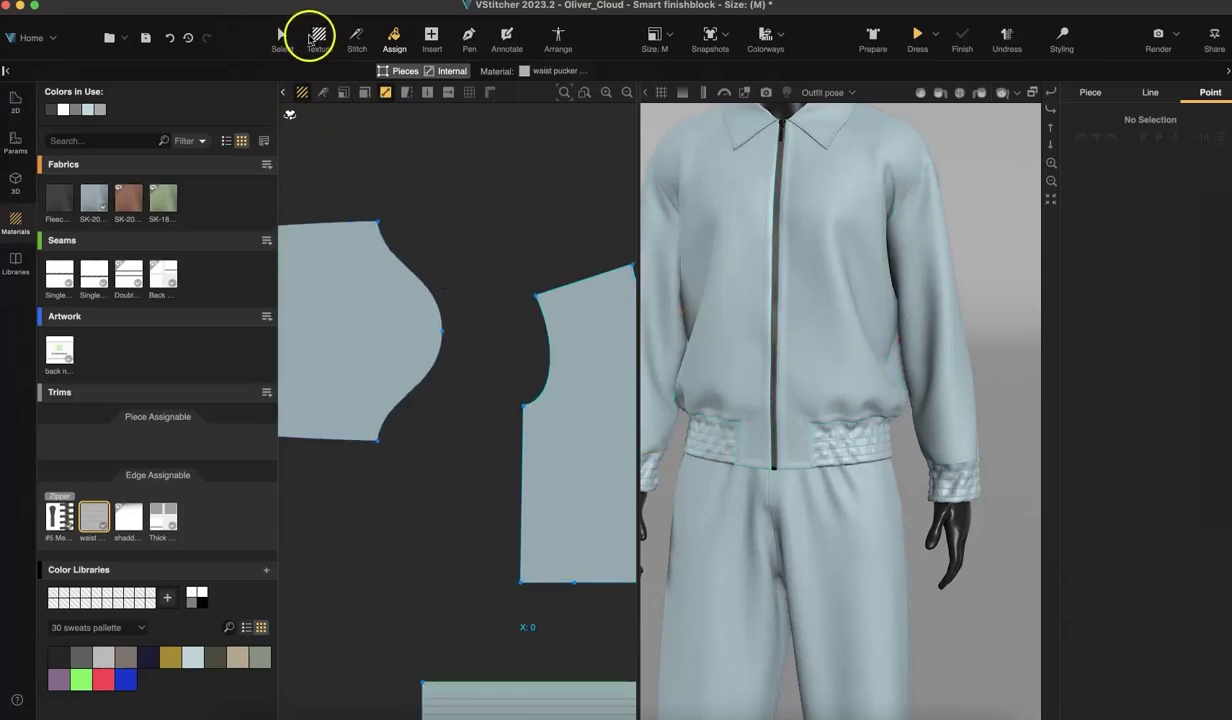
pyautogui.click(281, 38)
pyautogui.moveTo(1050, 182); pyautogui.dragTo(950, 365)
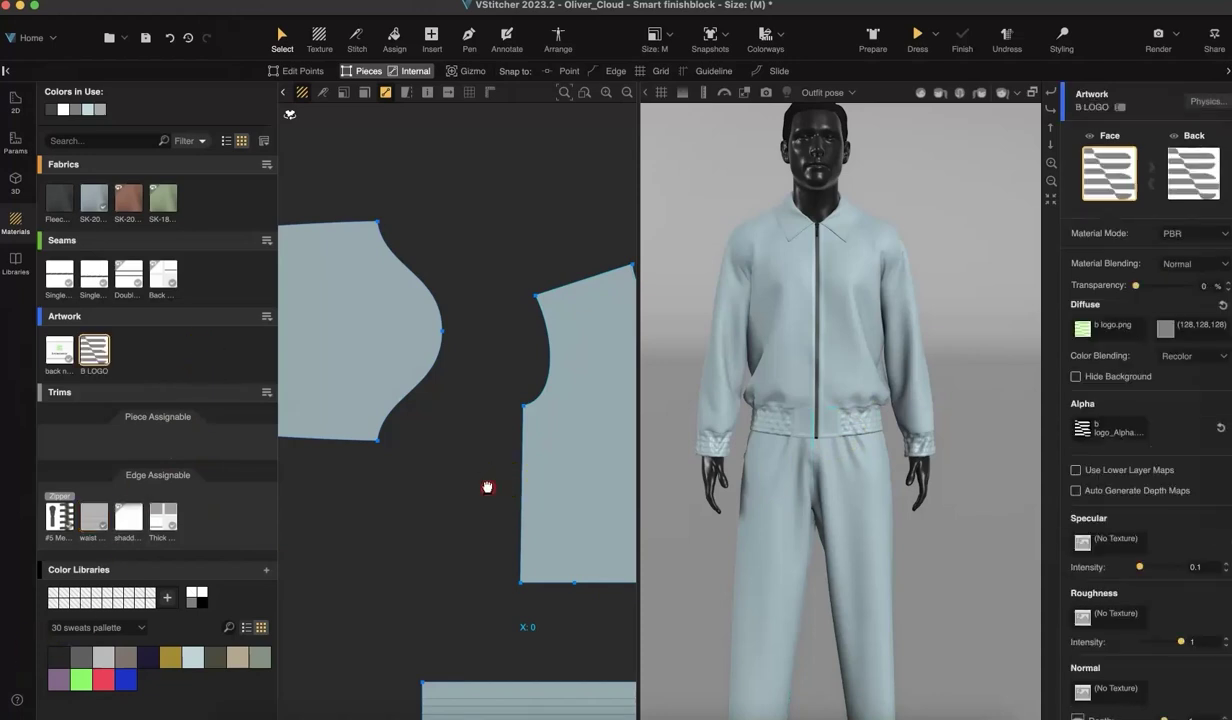
# Place the B LOGO artwork on the jacket front piece and enlarge it to about 39.6 by 39.8 cm
pyautogui.moveTo(487, 487); pyautogui.dragTo(422, 491, button='right')
pyautogui.moveTo(88, 344); pyautogui.dragTo(561, 500)
pyautogui.moveTo(561, 500); pyautogui.dragTo(477, 487, button='right')
pyautogui.click(458, 461)
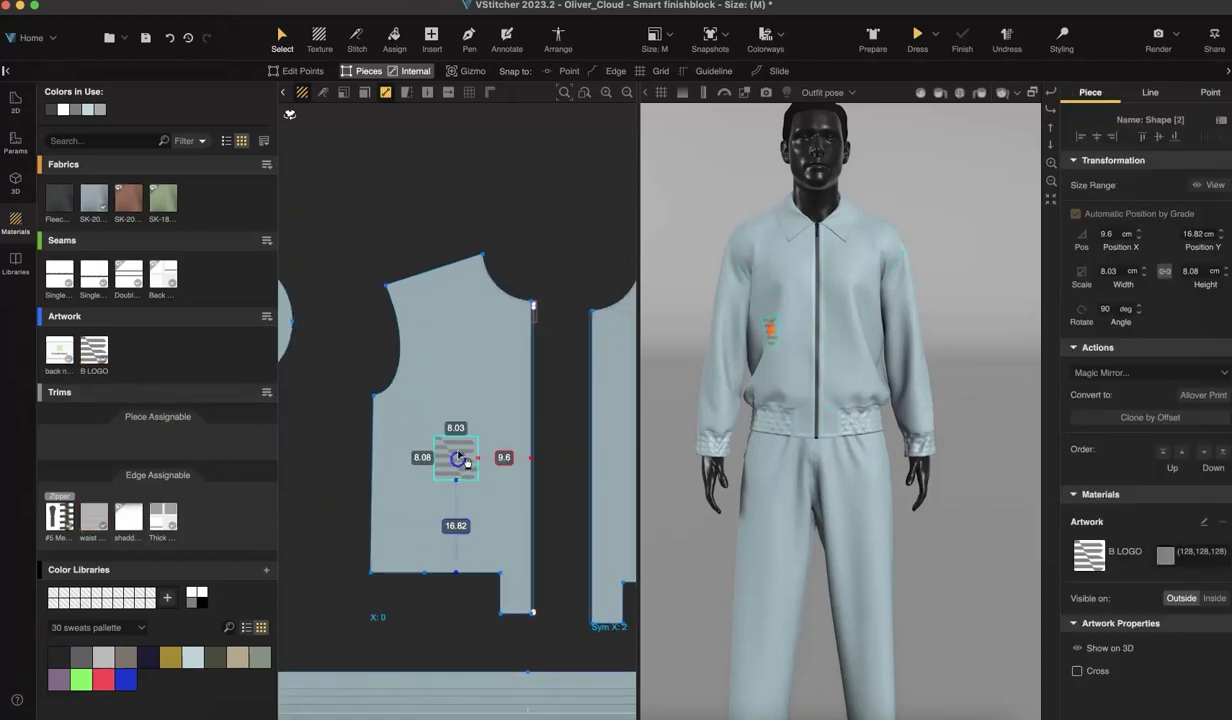
pyautogui.click(472, 73)
pyautogui.moveTo(468, 446); pyautogui.dragTo(845, 75)
pyautogui.moveTo(530, 390); pyautogui.dragTo(437, 454)
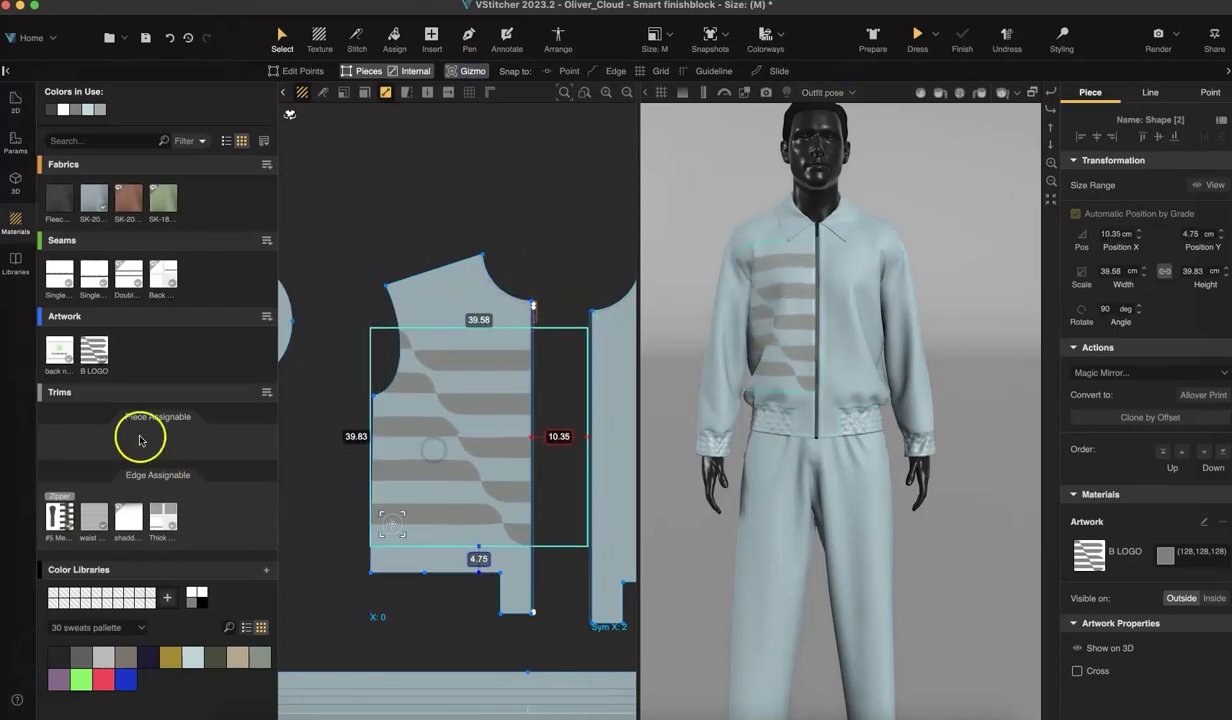
# Switch the B LOGO artwork to Substance material mode with the Emboss effect and inspect it on the jacket front
pyautogui.click(98, 352)
pyautogui.click(1188, 233)
pyautogui.click(1182, 261)
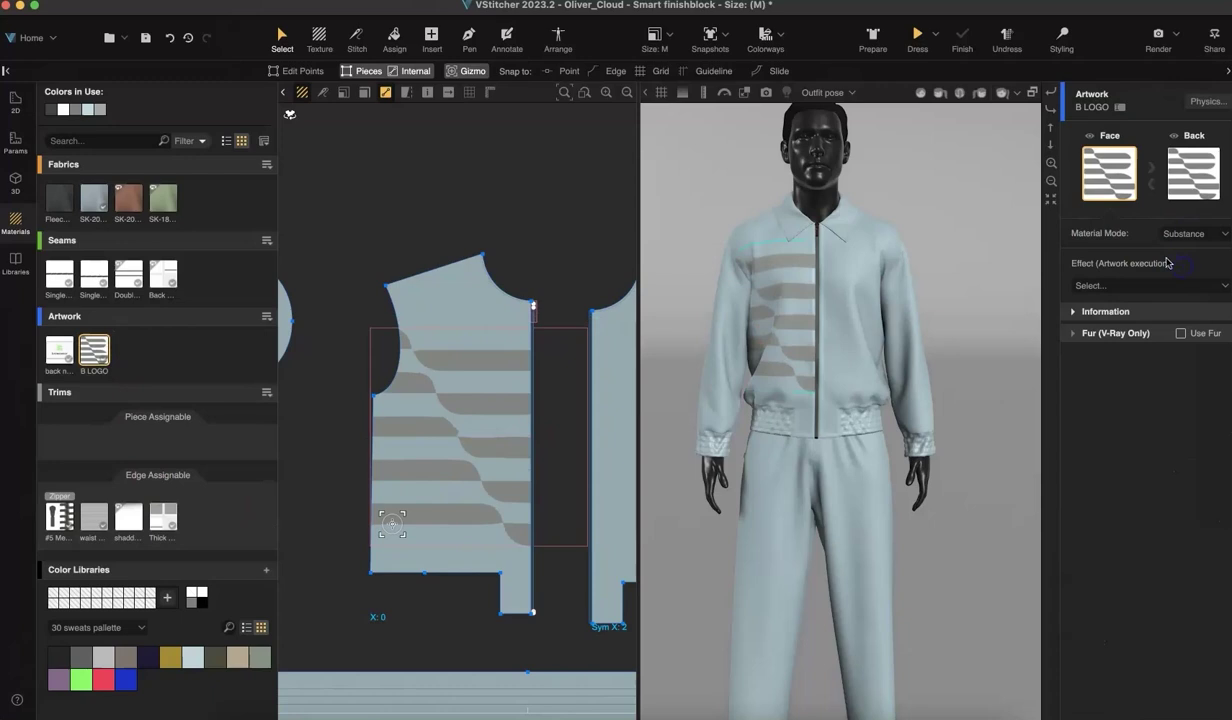
pyautogui.click(1157, 287)
pyautogui.click(1095, 368)
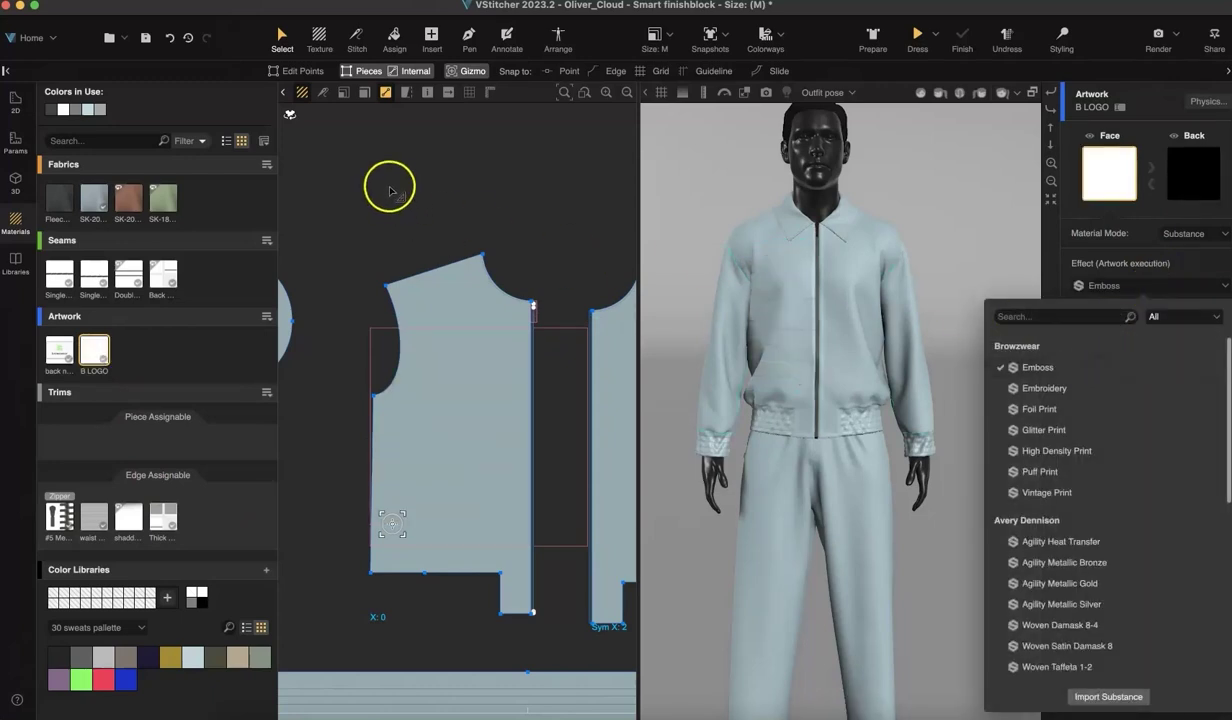
pyautogui.click(393, 193)
pyautogui.scroll(5, 940, 430)
pyautogui.scroll(2, 970, 458)
pyautogui.moveTo(935, 455); pyautogui.dragTo(848, 419, button='middle')
pyautogui.moveTo(907, 396); pyautogui.dragTo(919, 400, button='right')
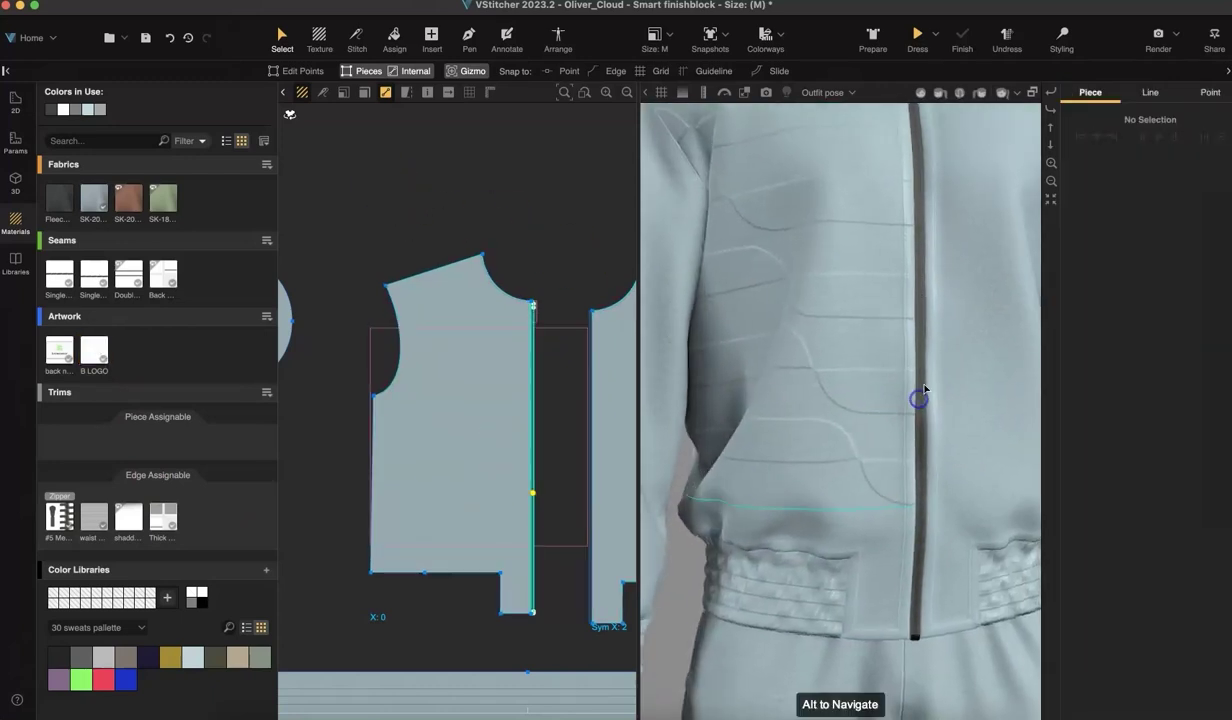
# Replace the dark colour in use on the zipper with a light swatch from the 30 sweats palette
pyautogui.click(52, 113)
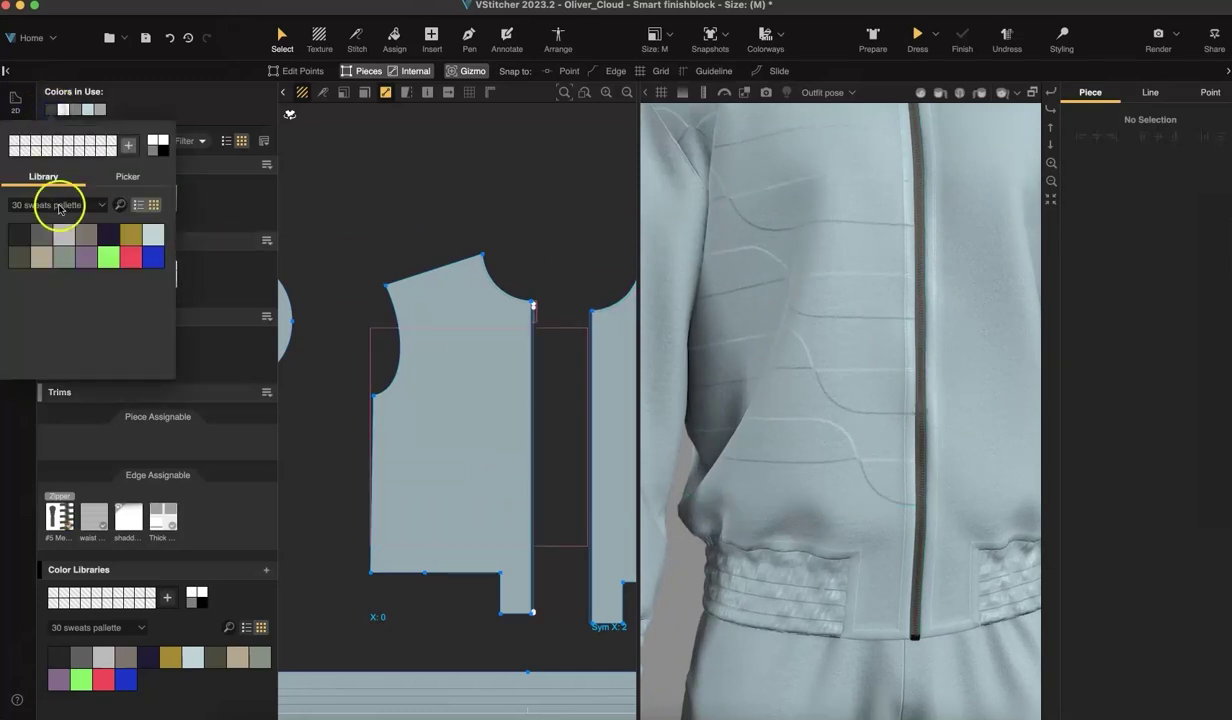
pyautogui.click(378, 167)
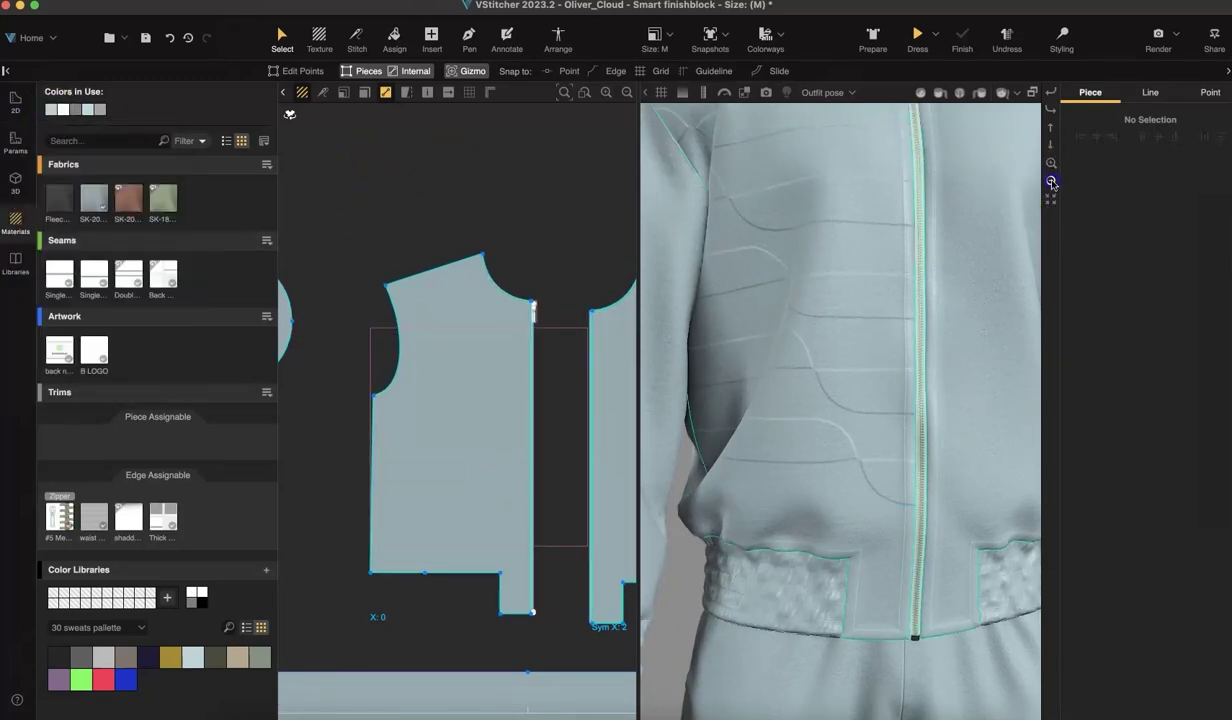
pyautogui.click(1051, 182)
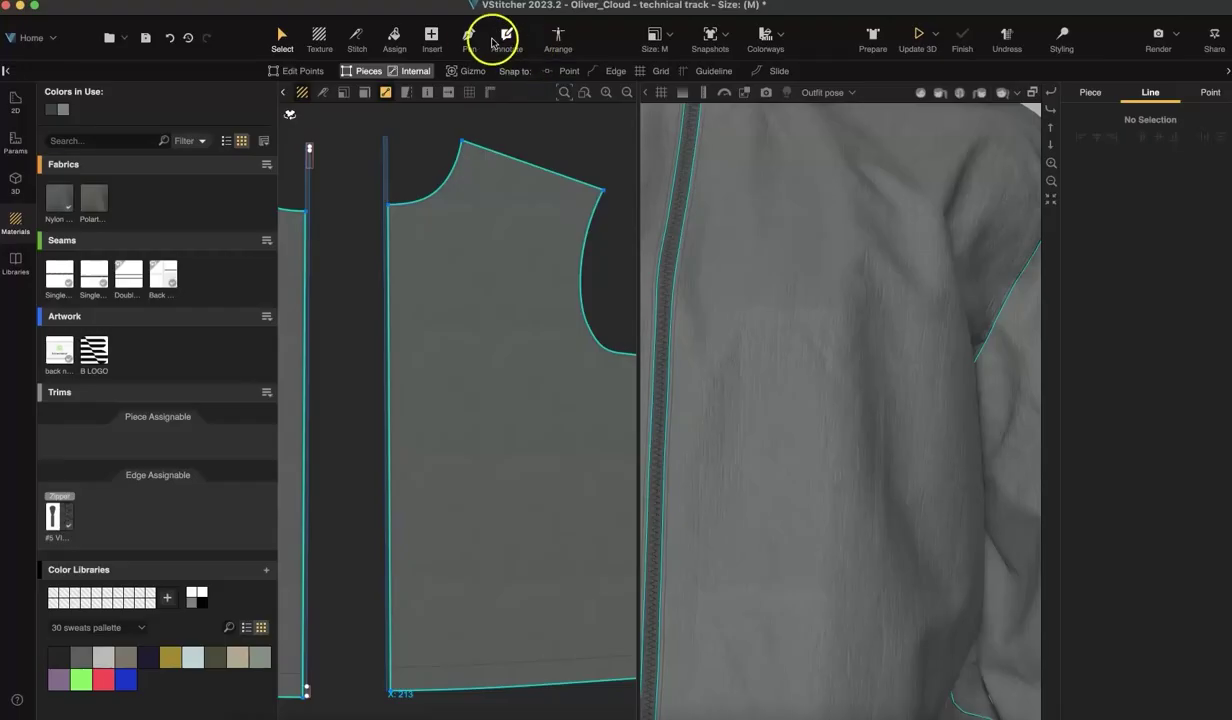
# Draw a horizontal internal line across the technical track jacket's front piece at chest level with the Pen tool
pyautogui.click(469, 37)
pyautogui.click(421, 366)
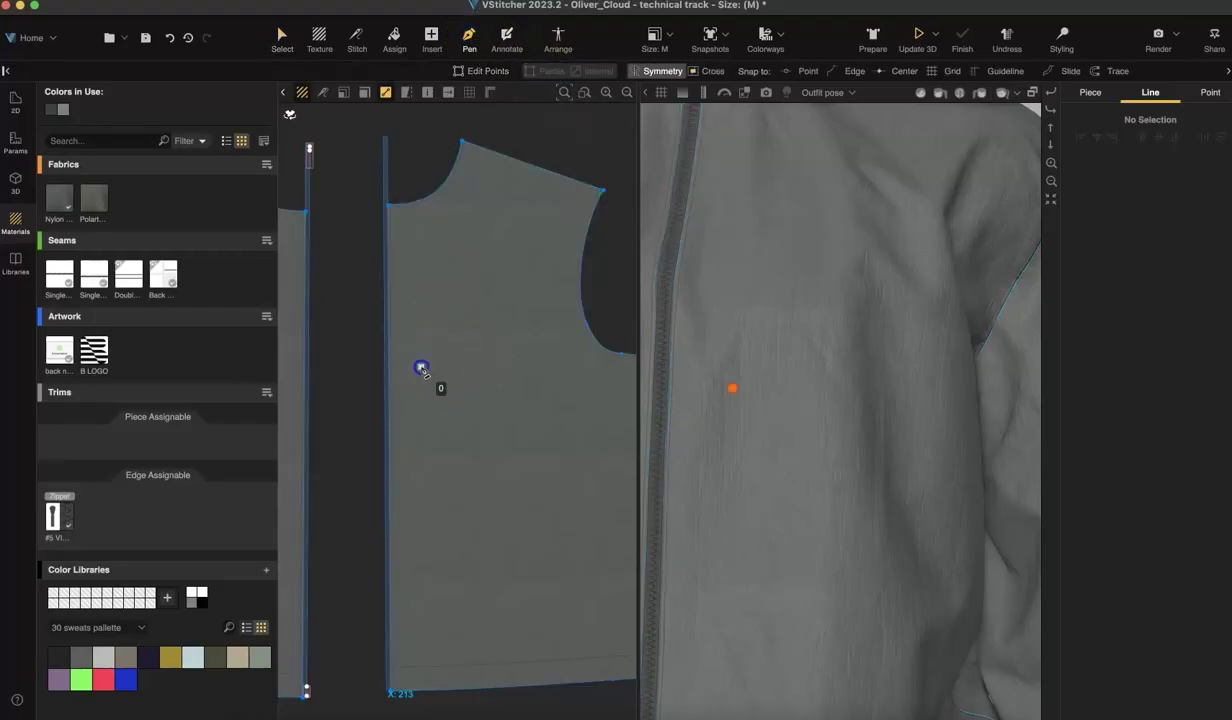
pyautogui.doubleClick(562, 364)
pyautogui.press('Escape')
pyautogui.click(282, 37)
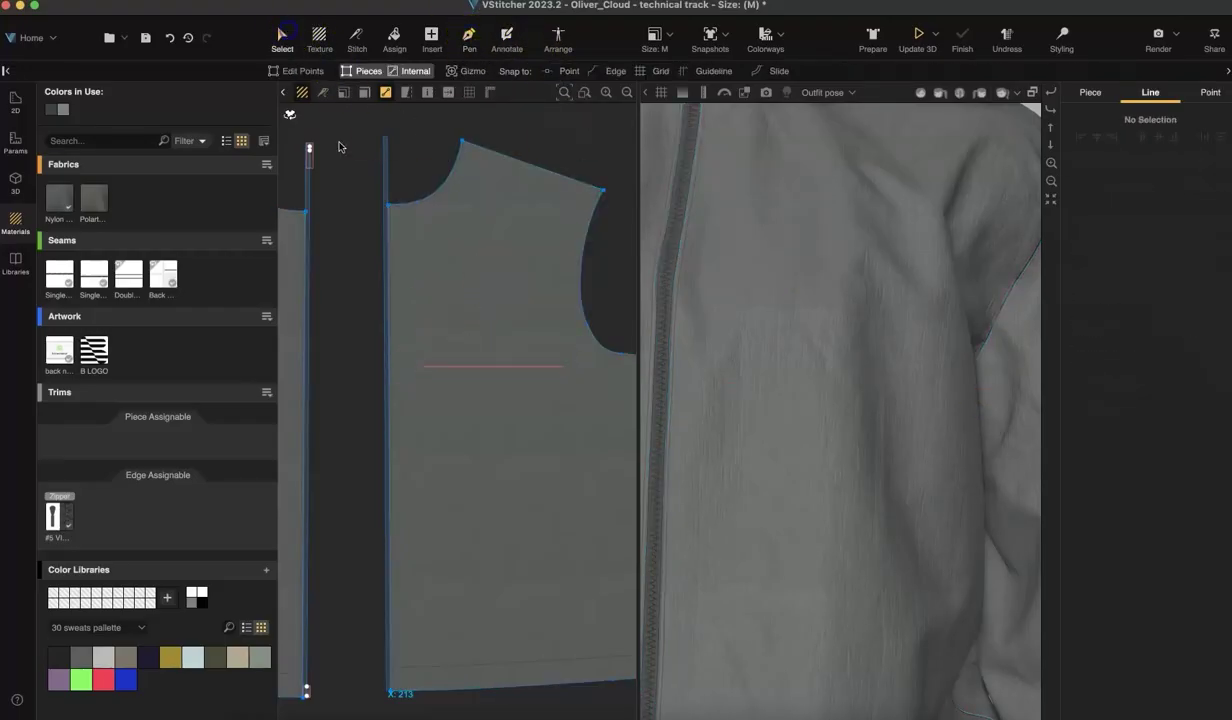
# Extend the chest line to the piece edges as a Cut Mark line with Directional Seam construction
pyautogui.click(528, 366)
pyautogui.click(1195, 668)
pyautogui.click(1178, 700)
pyautogui.click(1182, 668)
pyautogui.click(1176, 685)
pyautogui.scroll(-5, 1135, 601)
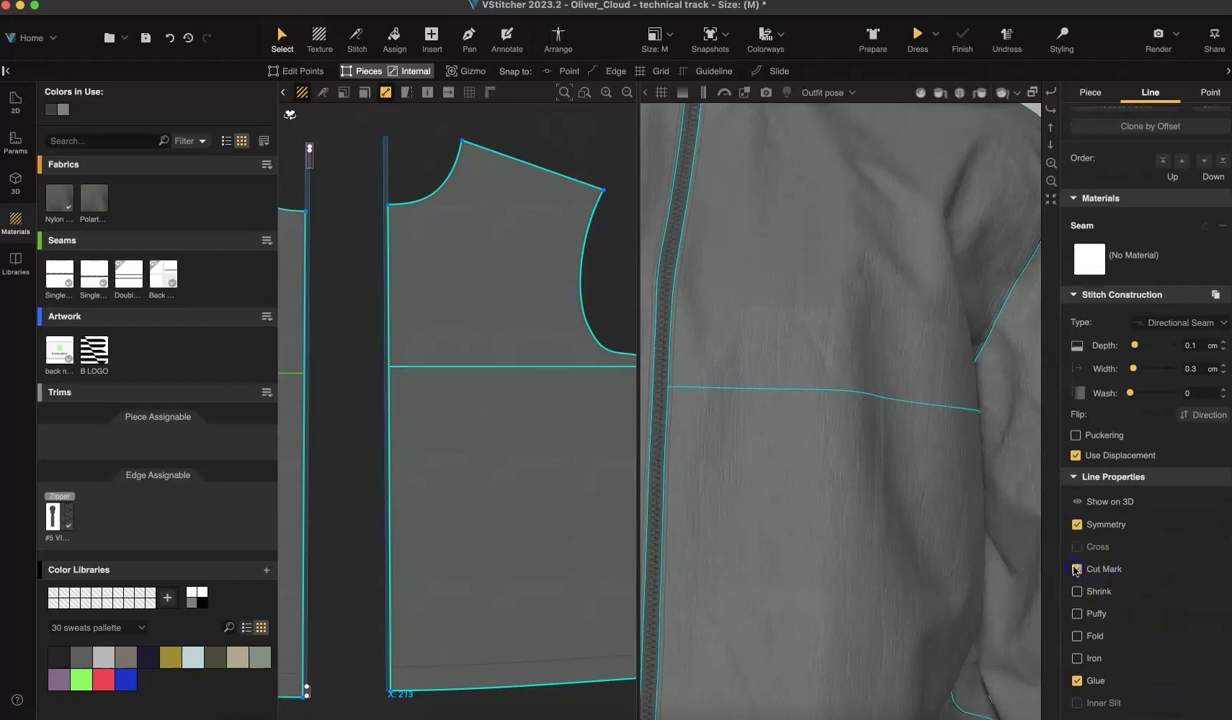
pyautogui.click(1182, 322)
pyautogui.click(1175, 368)
pyautogui.click(1195, 419)
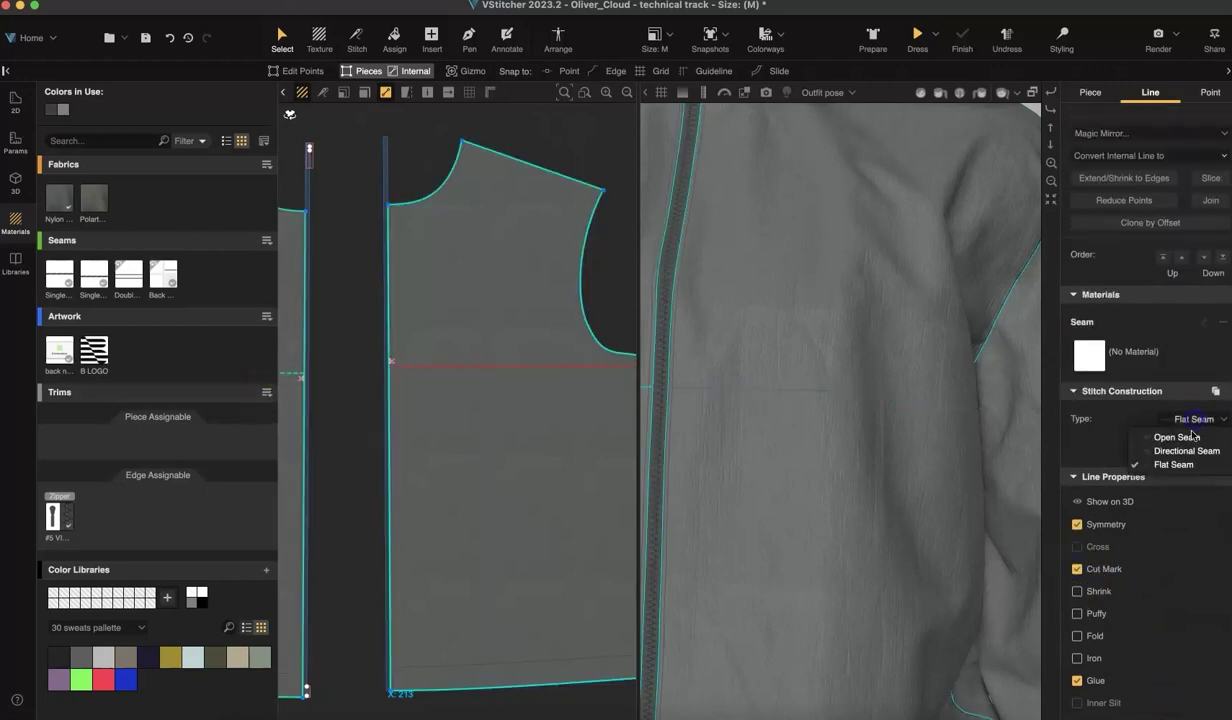
pyautogui.click(1186, 451)
# Assign the Polartec Fleece fabric to the lower sections of both jacket fronts
pyautogui.click(94, 198)
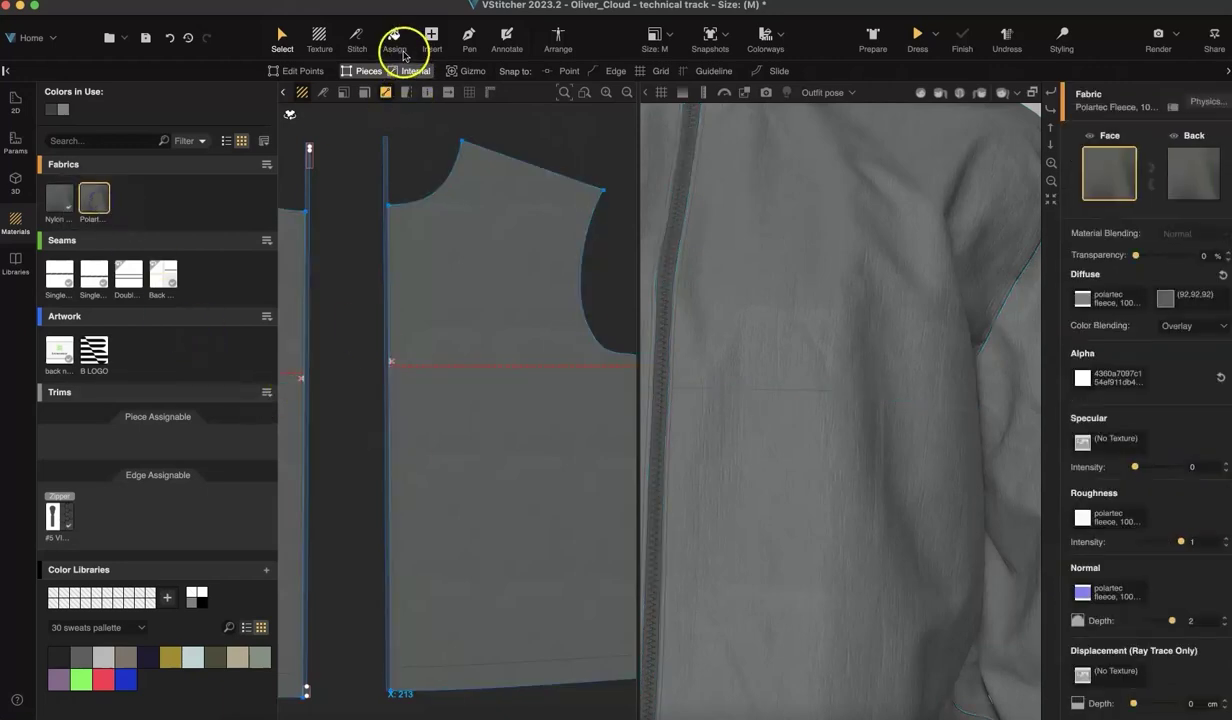
pyautogui.click(394, 40)
pyautogui.click(558, 465)
pyautogui.click(294, 434)
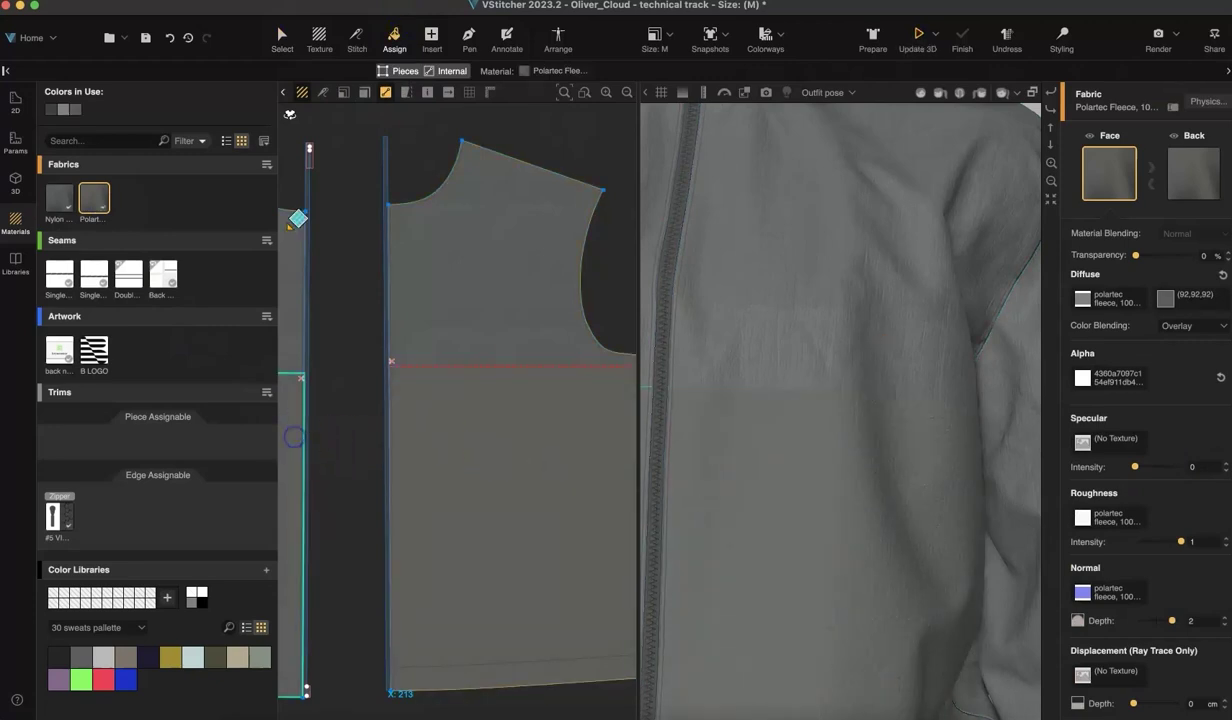
# Assign the Single Needle Chain seam to the horizontal chest line on the jacket front
pyautogui.click(94, 272)
pyautogui.click(498, 364)
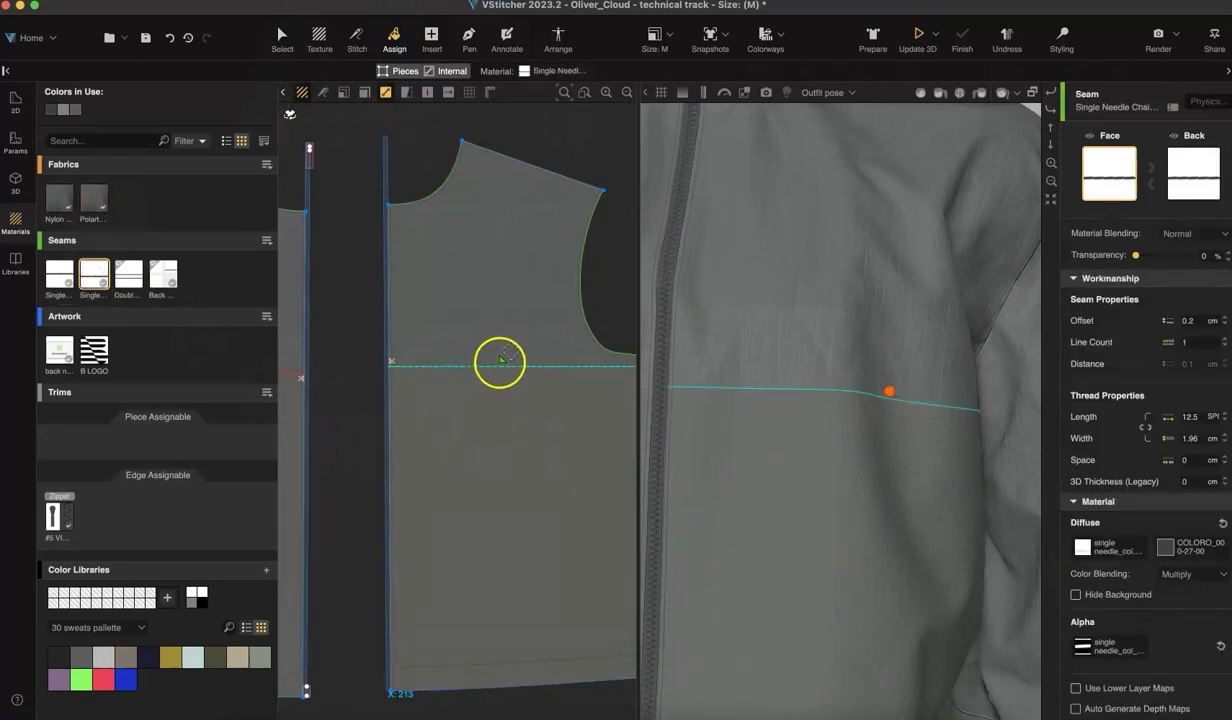
pyautogui.click(282, 34)
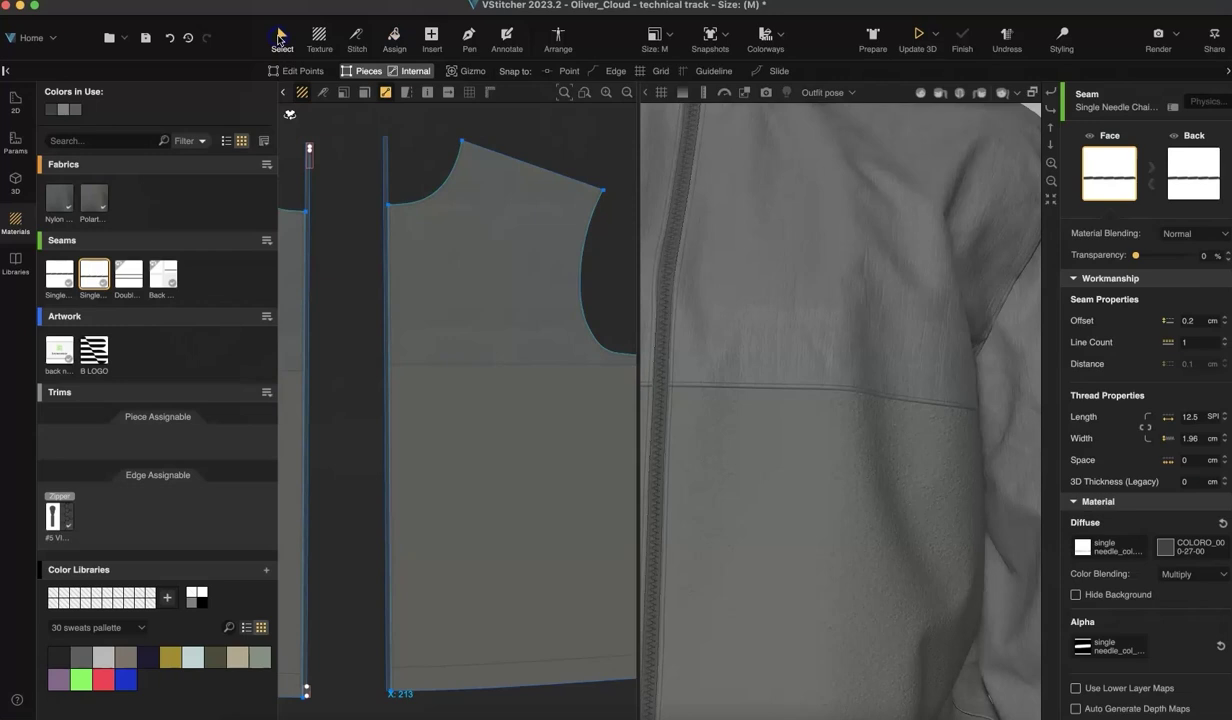
# Enable puckering on the chest seam line and set its type to Puffy
pyautogui.click(489, 365)
pyautogui.scroll(-5, 1106, 493)
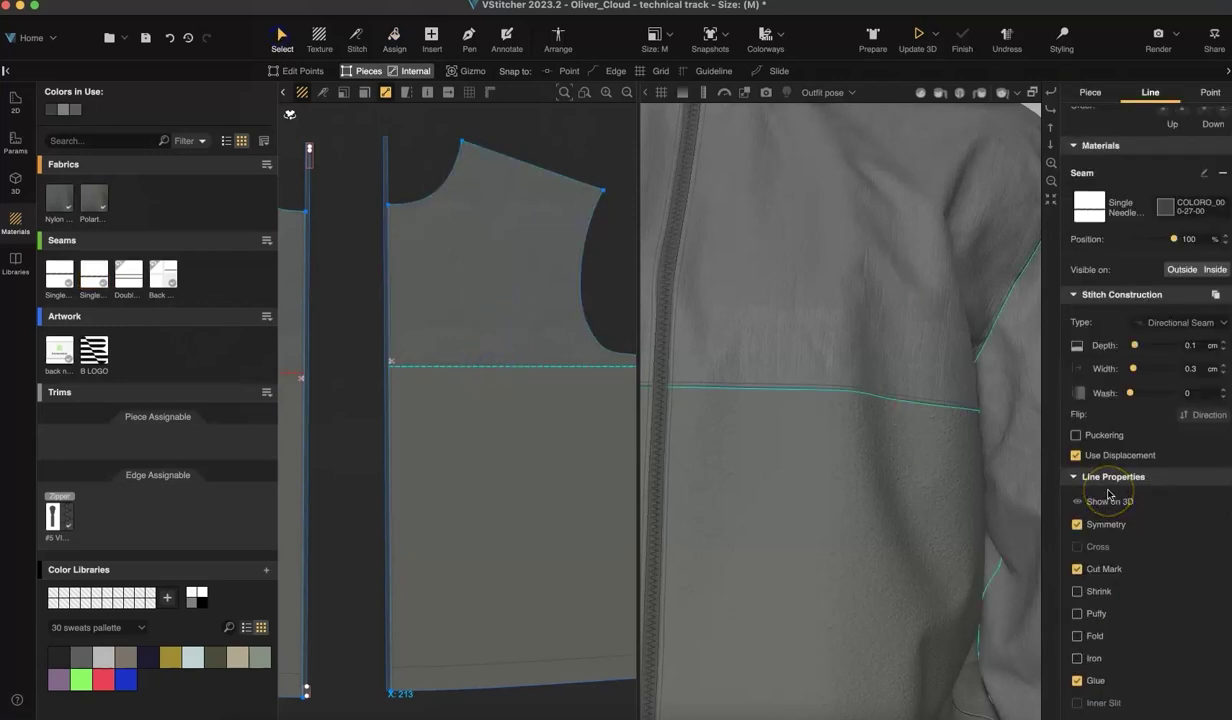
pyautogui.click(1076, 435)
pyautogui.click(1202, 437)
pyautogui.click(1191, 481)
pyautogui.click(1195, 438)
pyautogui.click(1200, 469)
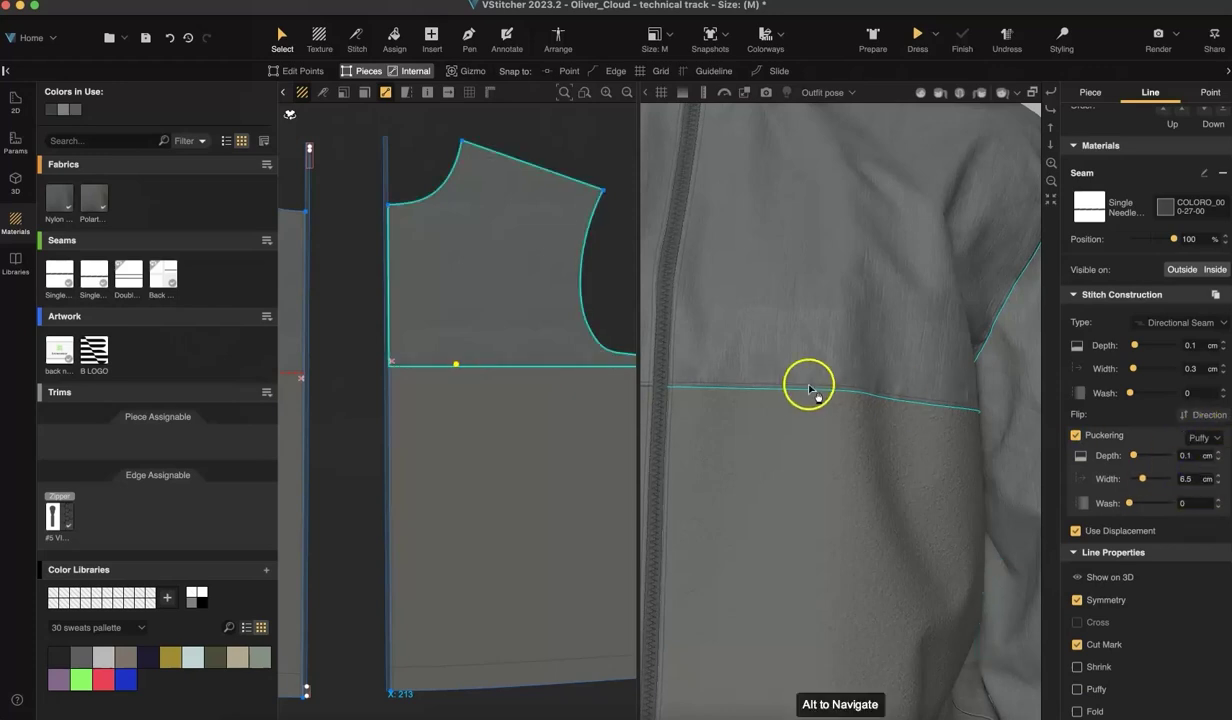
# Copy the chest line's stitch construction settings and paste them onto the jacket's neckline and armhole seams
pyautogui.click(1217, 298)
pyautogui.click(1202, 326)
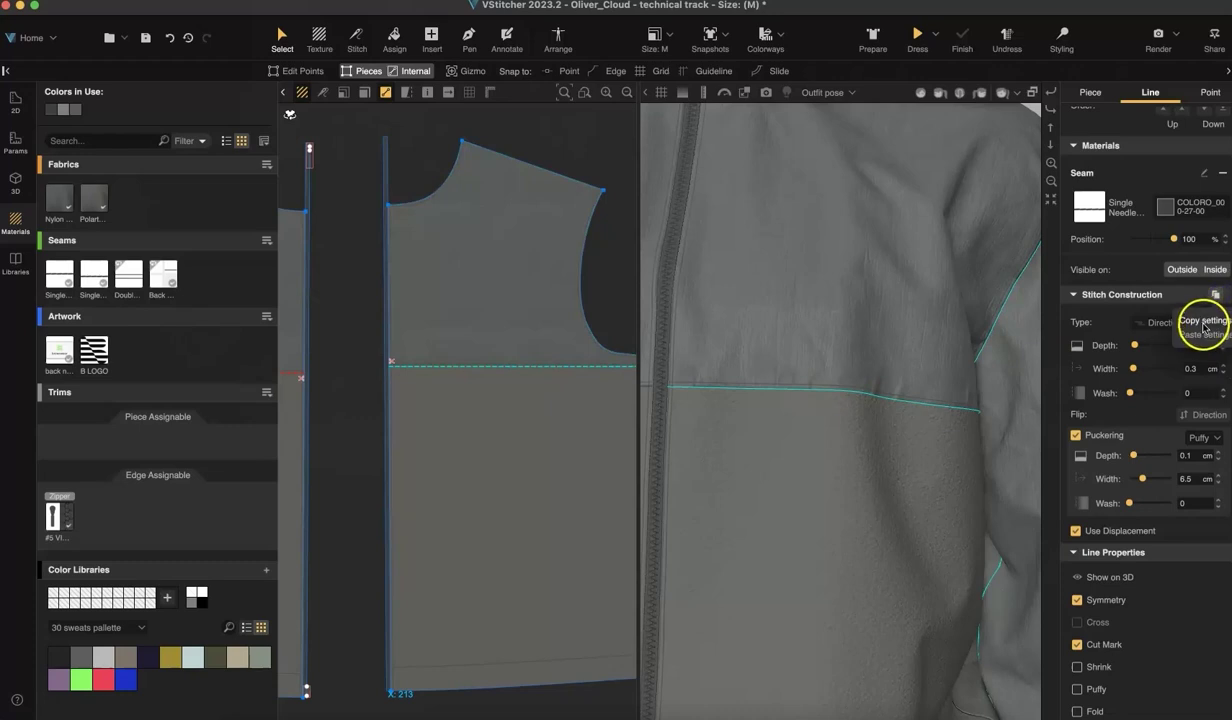
pyautogui.keyDown('alt'); pyautogui.moveTo(968, 236); pyautogui.dragTo(907, 426); pyautogui.keyUp('alt')
pyautogui.click(735, 258)
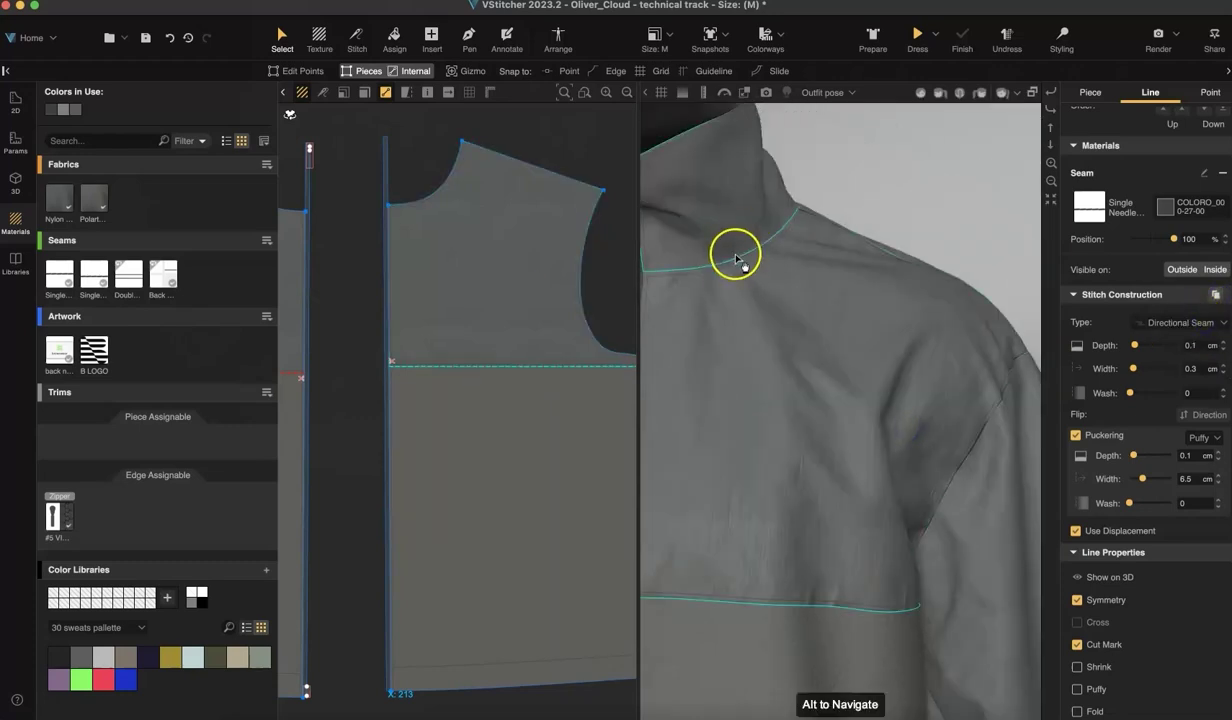
pyautogui.click(976, 444)
pyautogui.click(1216, 417)
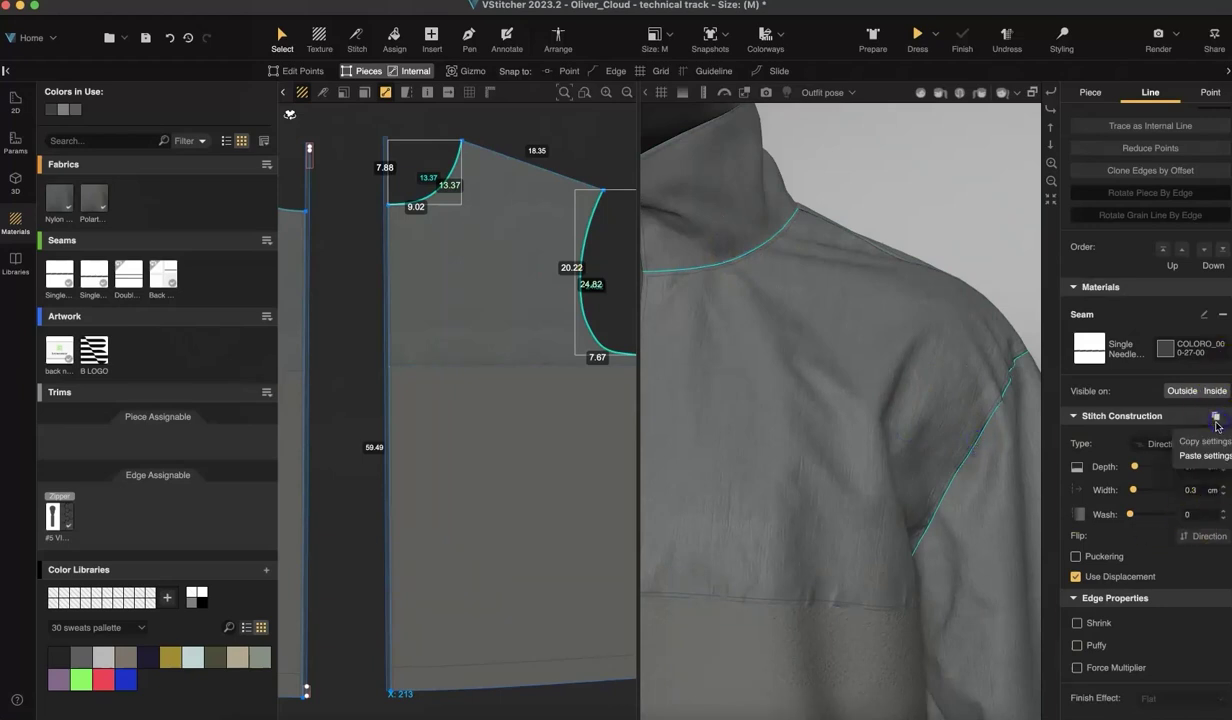
pyautogui.click(333, 520)
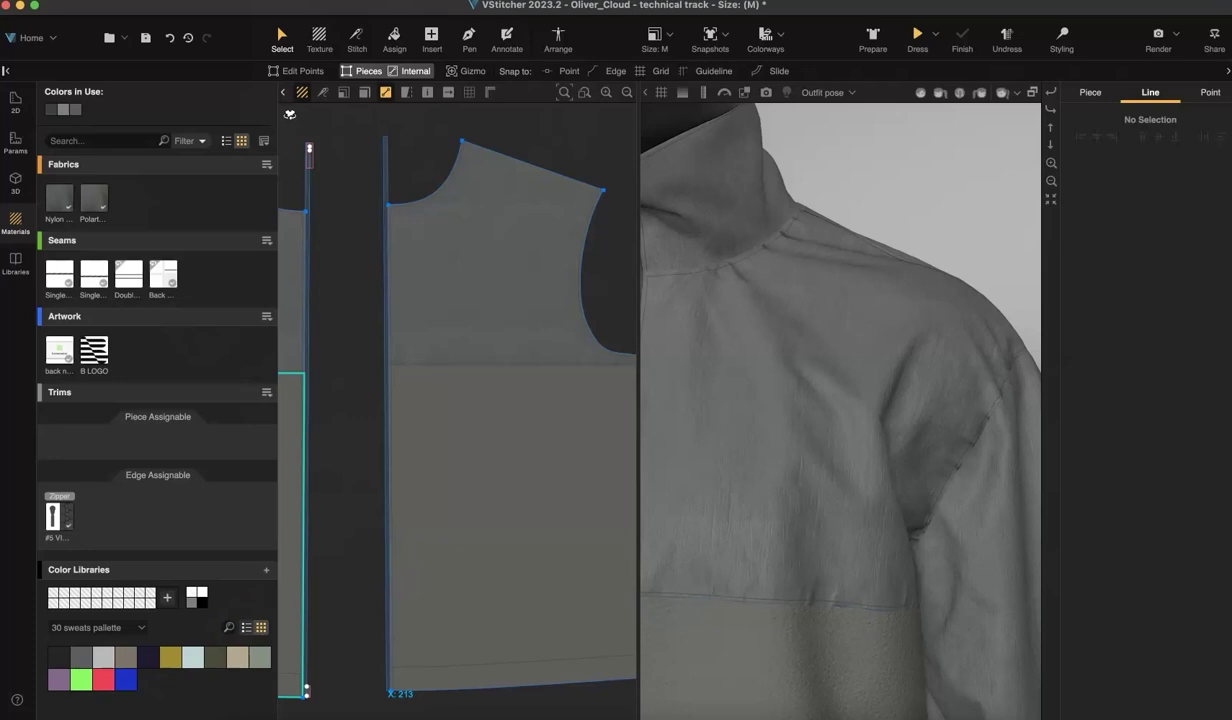
# Place the B LOGO artwork on the chest of the jacket's upper front piece
pyautogui.click(1051, 181)
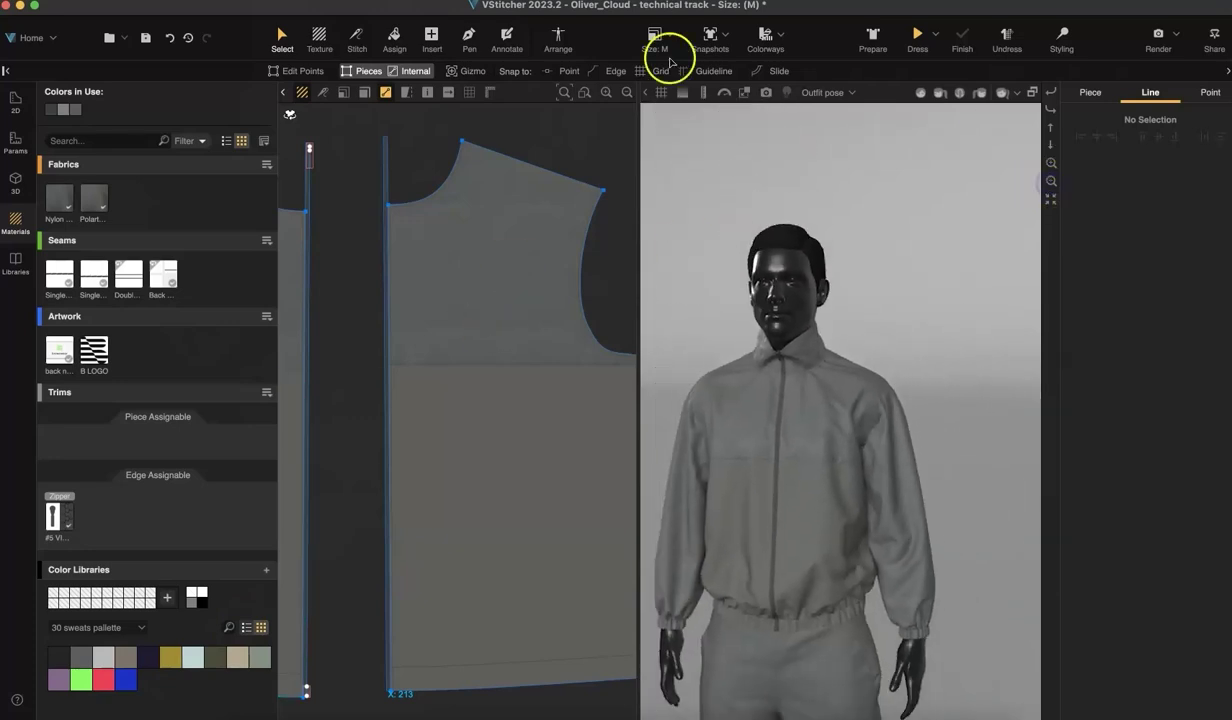
pyautogui.moveTo(94, 350); pyautogui.dragTo(480, 320)
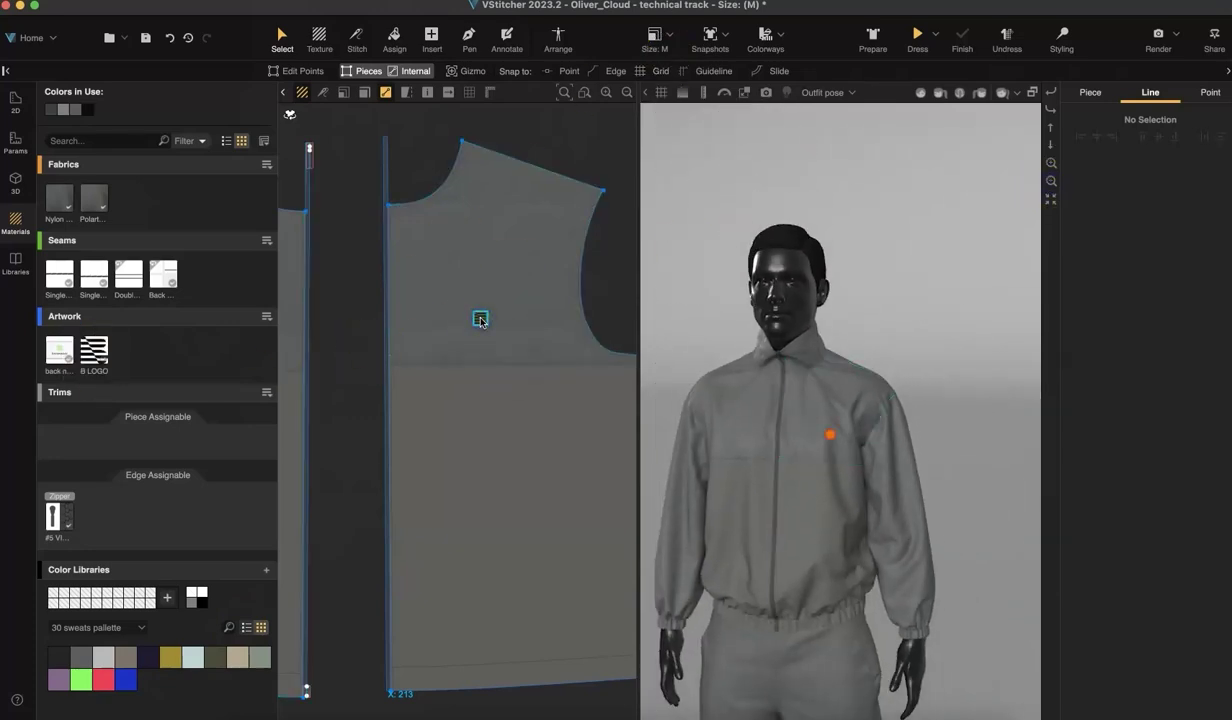
# Measure the combined length of the jacket's center front edge and the collar's short edge
pyautogui.moveTo(354, 496); pyautogui.dragTo(371, 421, button='middle')
pyautogui.scroll(3, 333, 432)
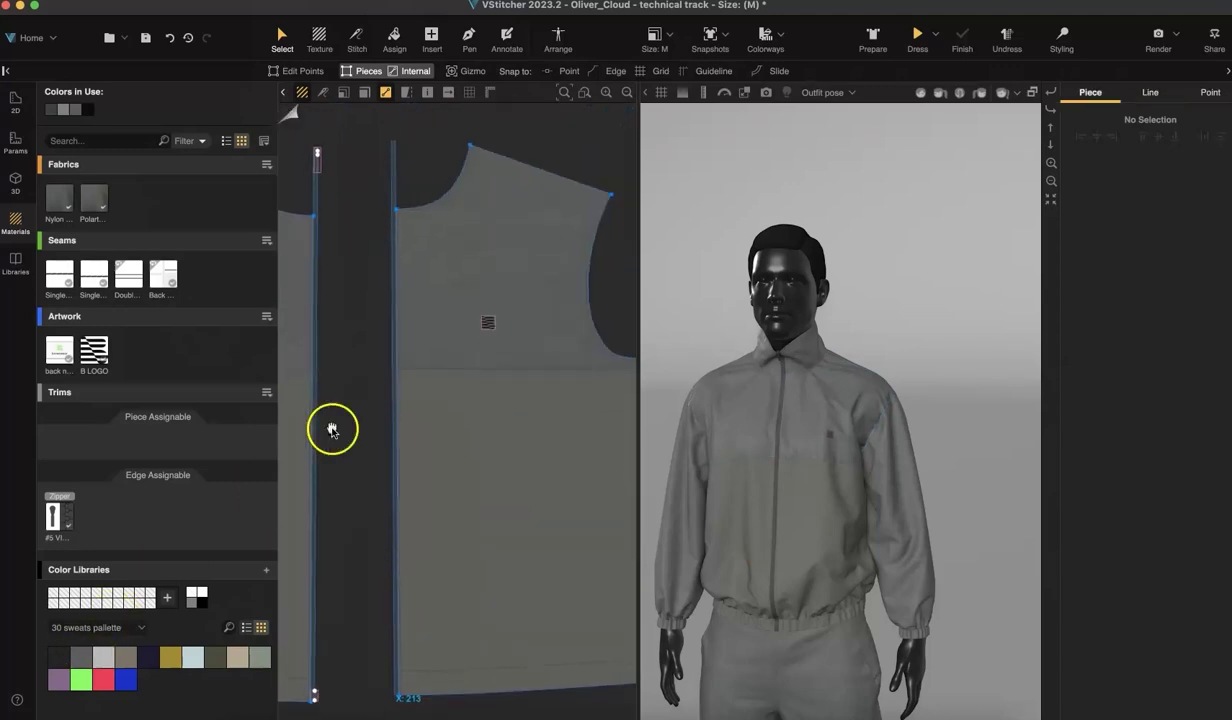
pyautogui.click(396, 425)
pyautogui.scroll(1, 397, 415)
pyautogui.scroll(3, 397, 416)
pyautogui.keyDown('shift'); pyautogui.click(364, 125); pyautogui.keyUp('shift')
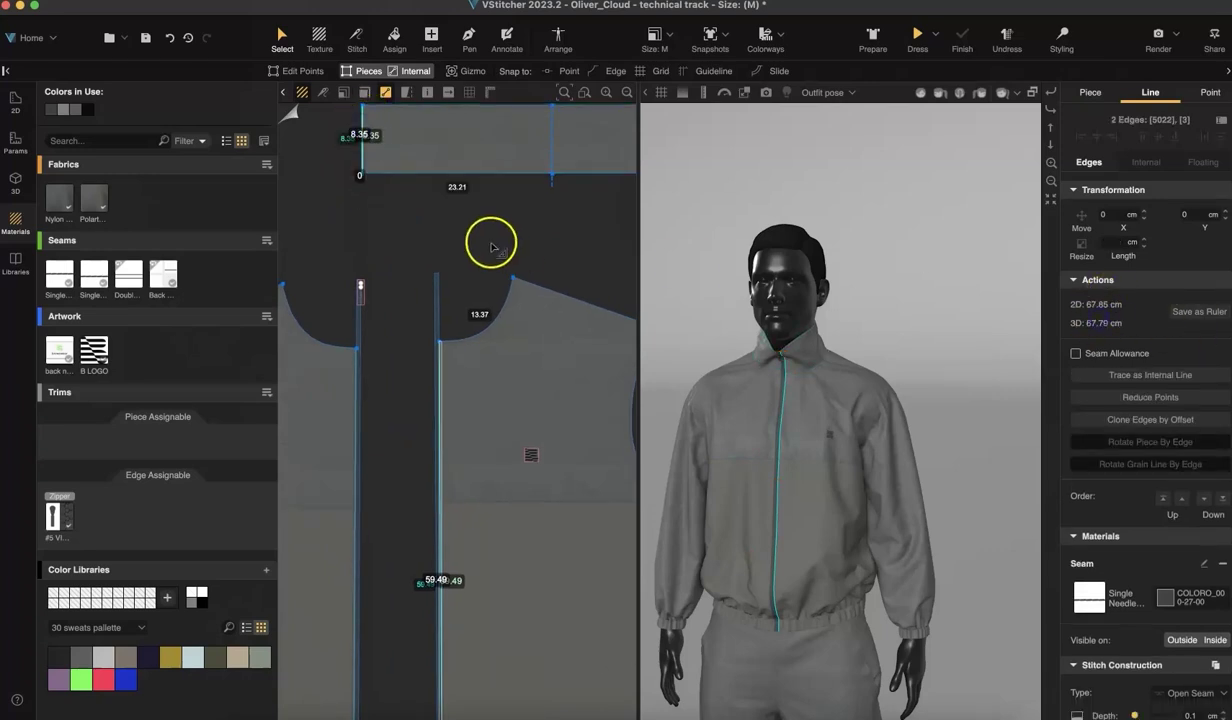
pyautogui.click(495, 247)
# Insert a narrow rectangular piece between the two jacket fronts and set it to 0.5 cm wide and 68 cm high
pyautogui.click(431, 38)
pyautogui.scroll(-2, 440, 250)
pyautogui.moveTo(407, 252); pyautogui.dragTo(423, 677)
pyautogui.click(283, 38)
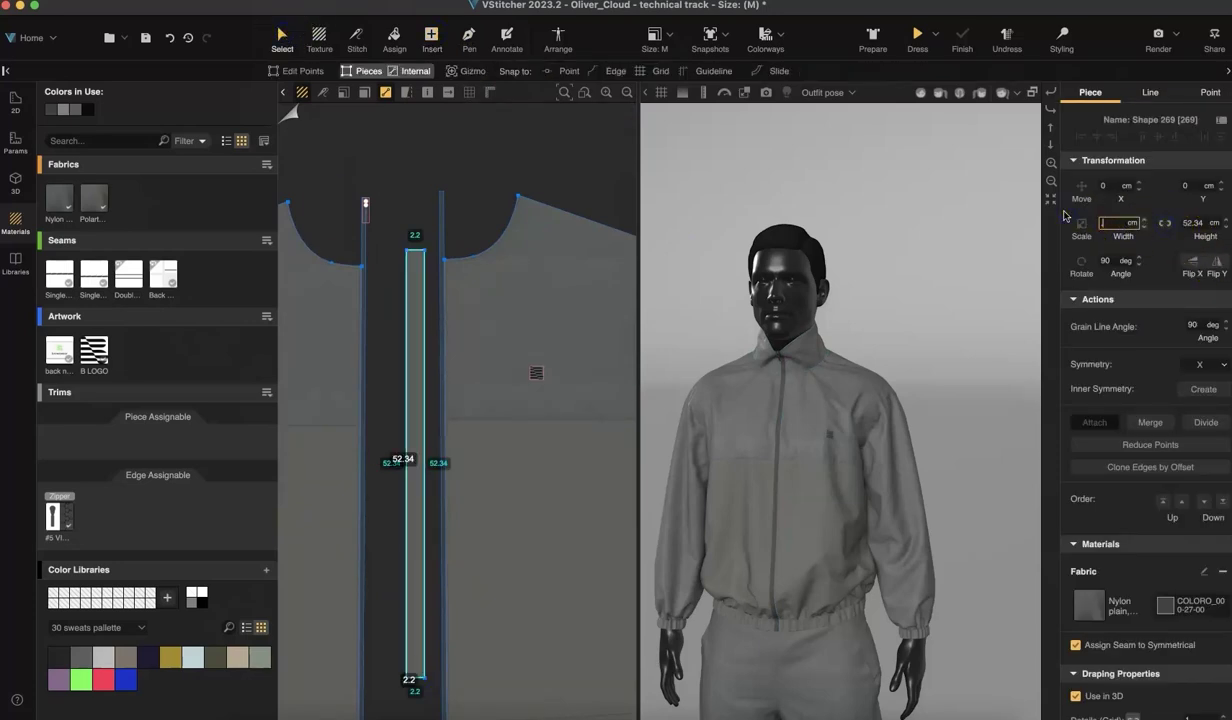
pyautogui.write('0.5')
pyautogui.press('Return')
pyautogui.click(1182, 190)
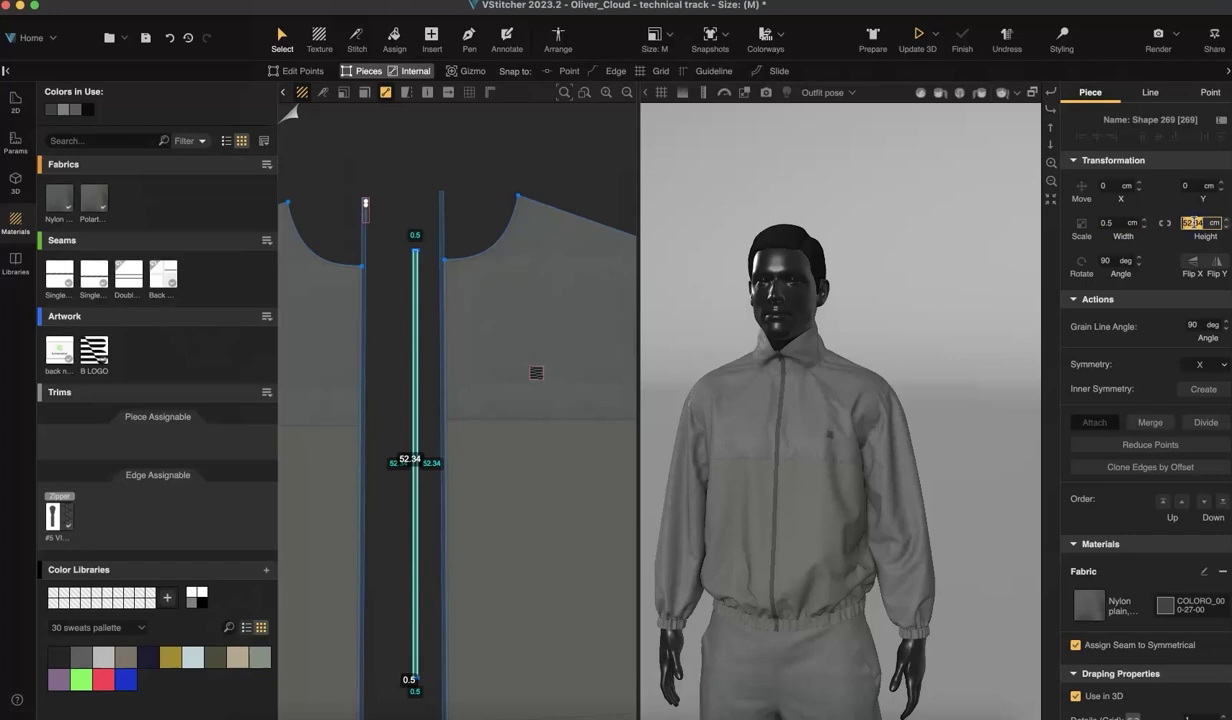
pyautogui.write('68')
pyautogui.press('Return')
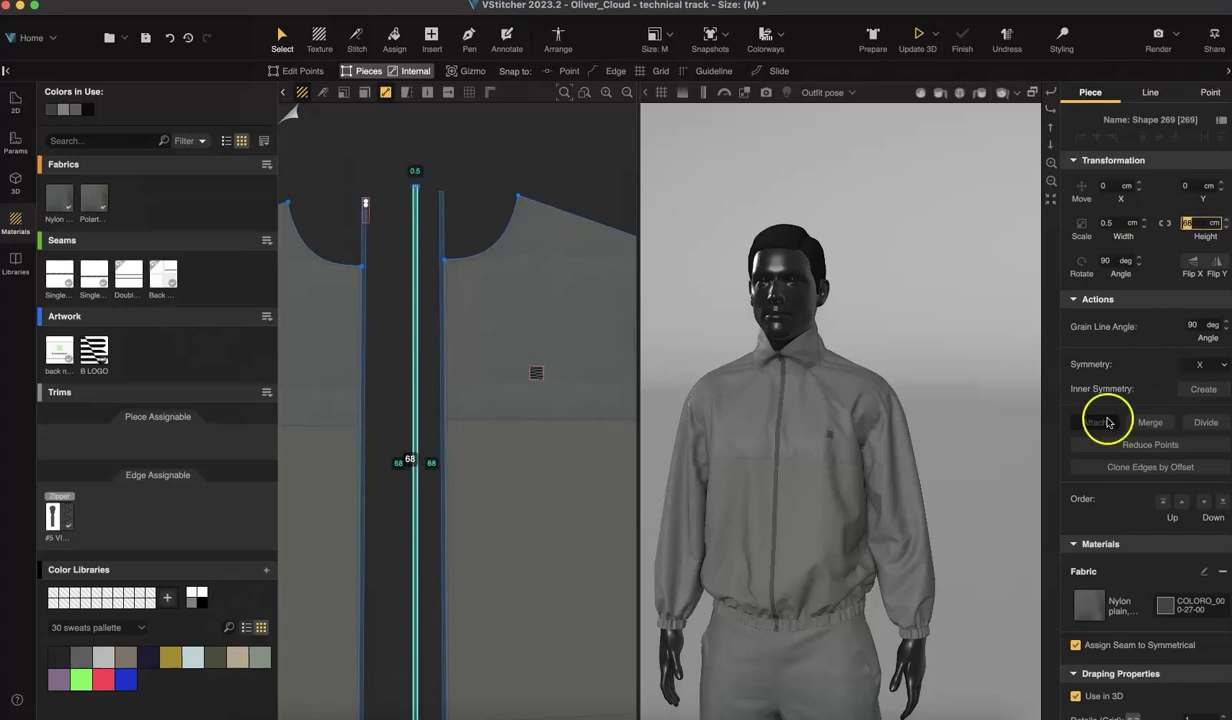
# Set the narrow strip's 3D layer to 13, create its symmetrical counterpart and place that beside the original
pyautogui.scroll(-3, 1191, 690)
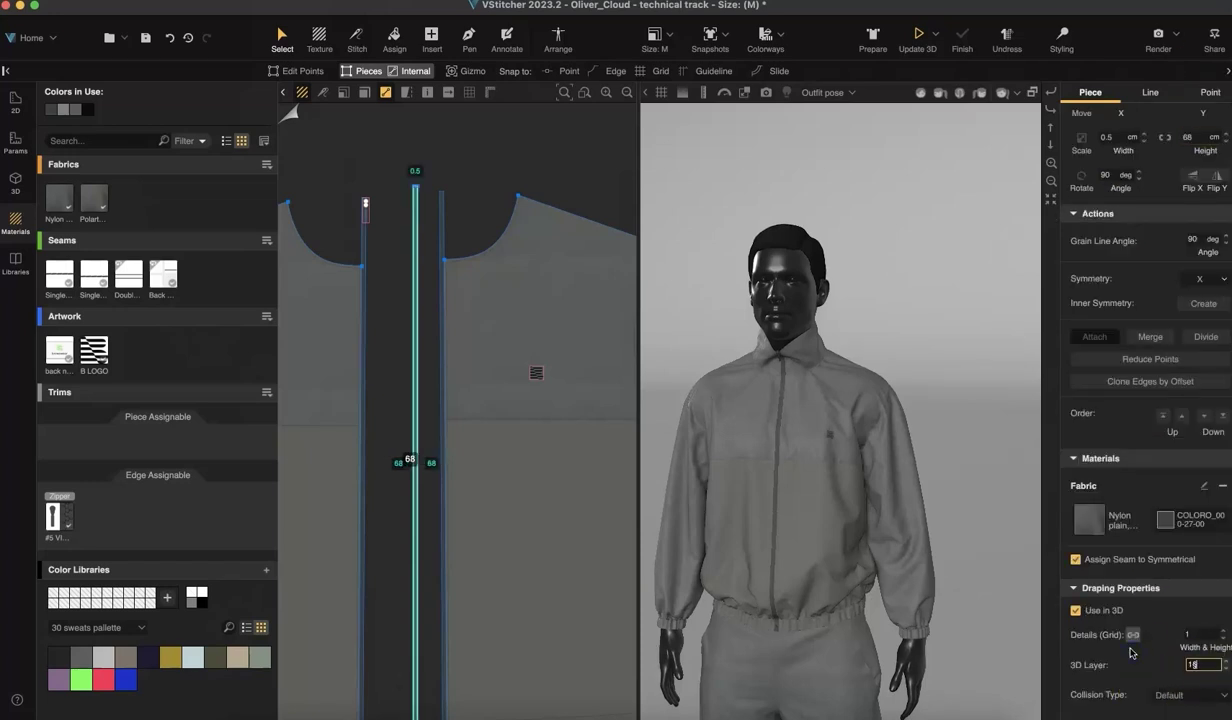
pyautogui.scroll(1, 1130, 652)
pyautogui.click(586, 335)
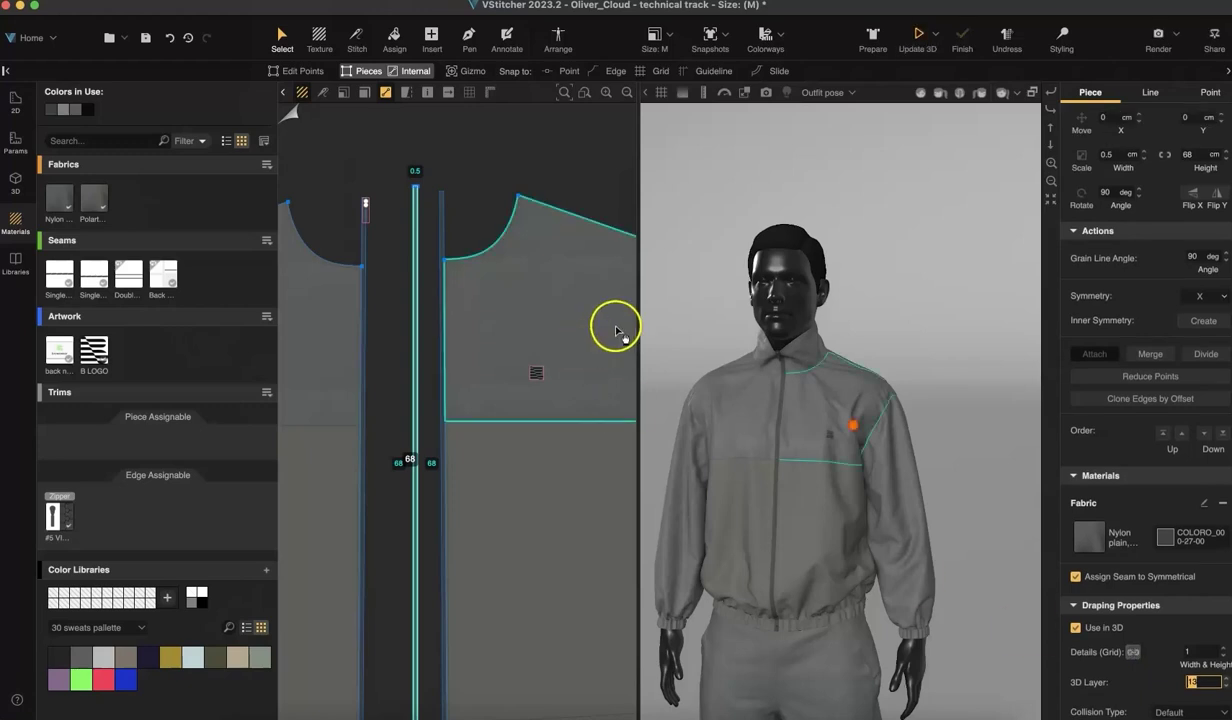
pyautogui.click(1204, 366)
pyautogui.moveTo(432, 220); pyautogui.dragTo(389, 205)
# Multi-stitch the strip's long edge to the jacket's center front edge and the collar's short edge, with symmetry on
pyautogui.click(356, 38)
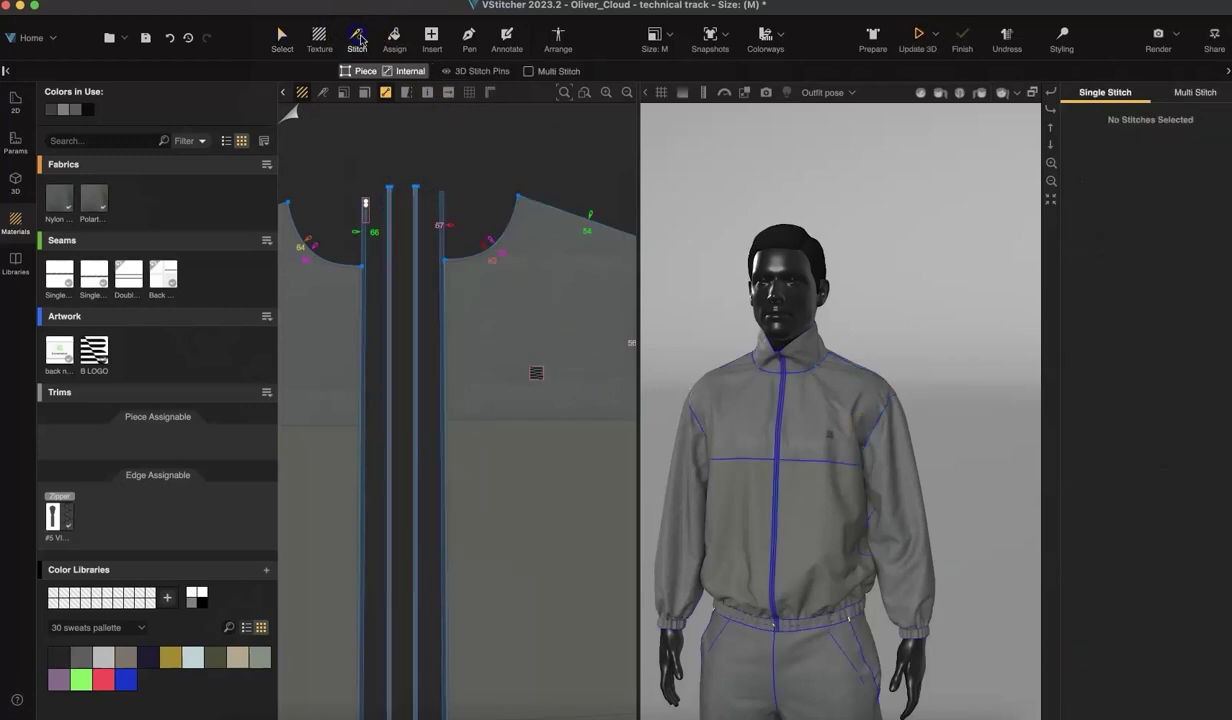
pyautogui.click(529, 71)
pyautogui.scroll(5, 525, 413)
pyautogui.click(520, 413)
pyautogui.click(612, 71)
pyautogui.click(549, 318)
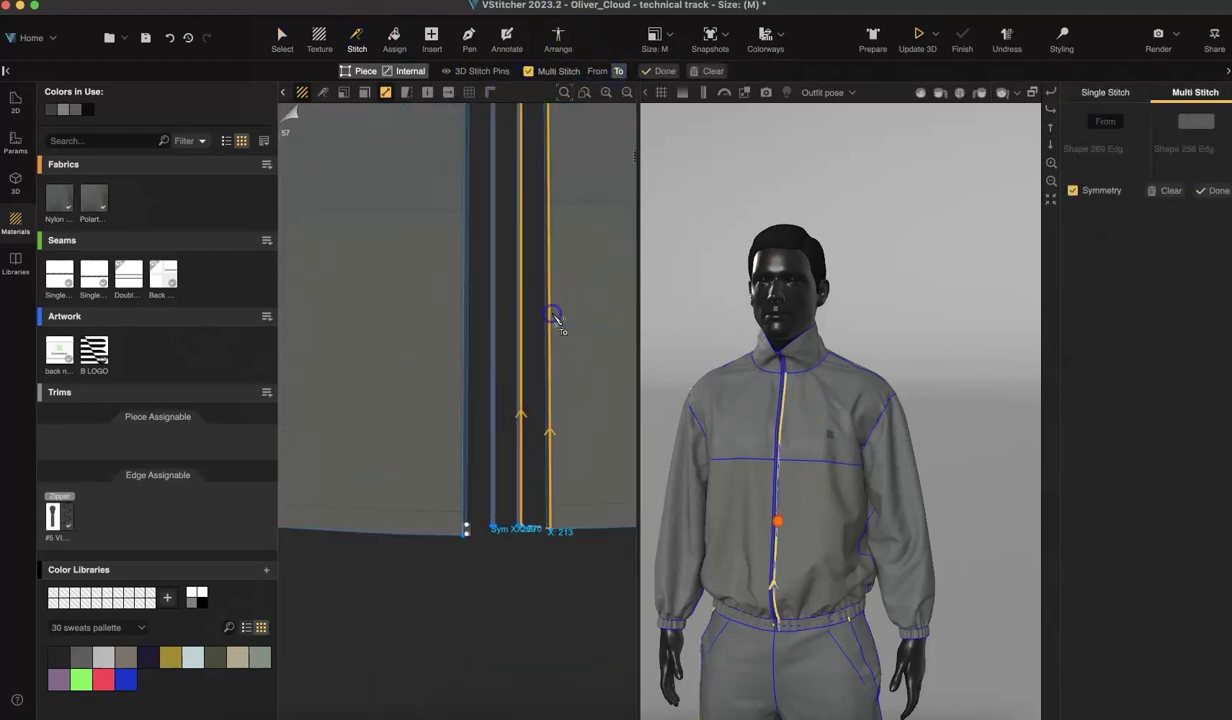
pyautogui.scroll(5, 552, 318)
pyautogui.click(467, 256)
pyautogui.click(667, 71)
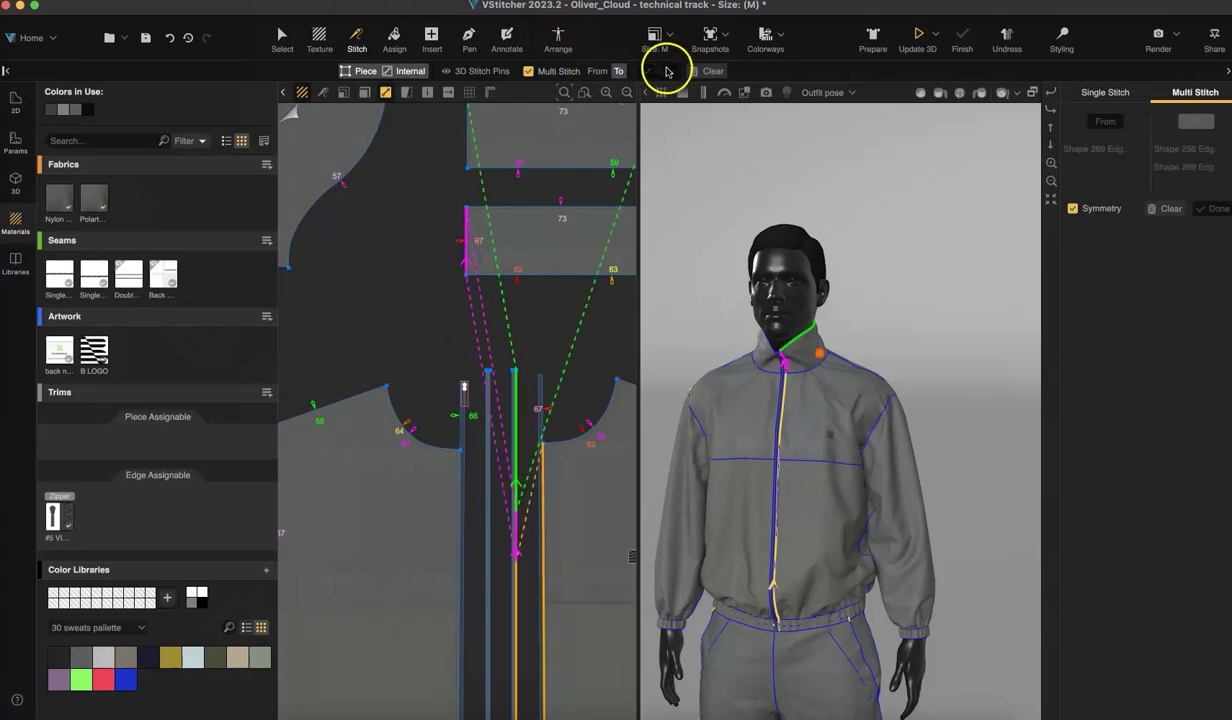
pyautogui.click(357, 45)
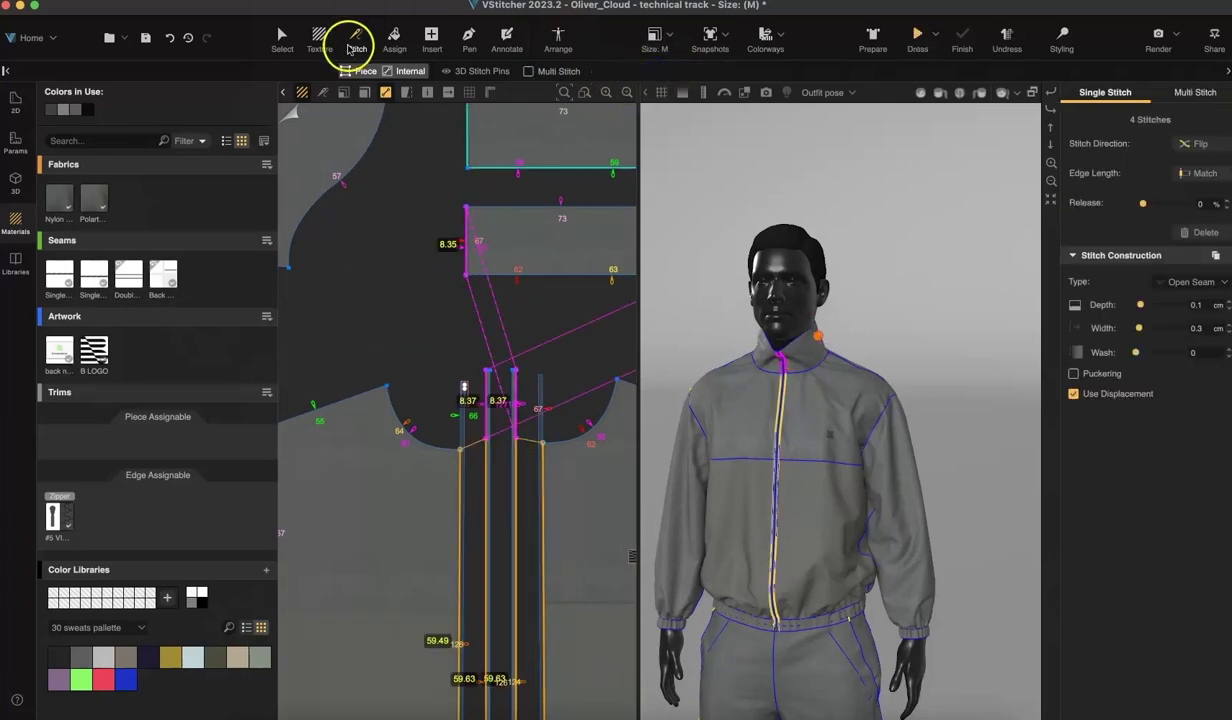
# Arrange the two narrow strips on the front torso silhouette and dress the garment in 3D
pyautogui.click(281, 38)
pyautogui.click(558, 40)
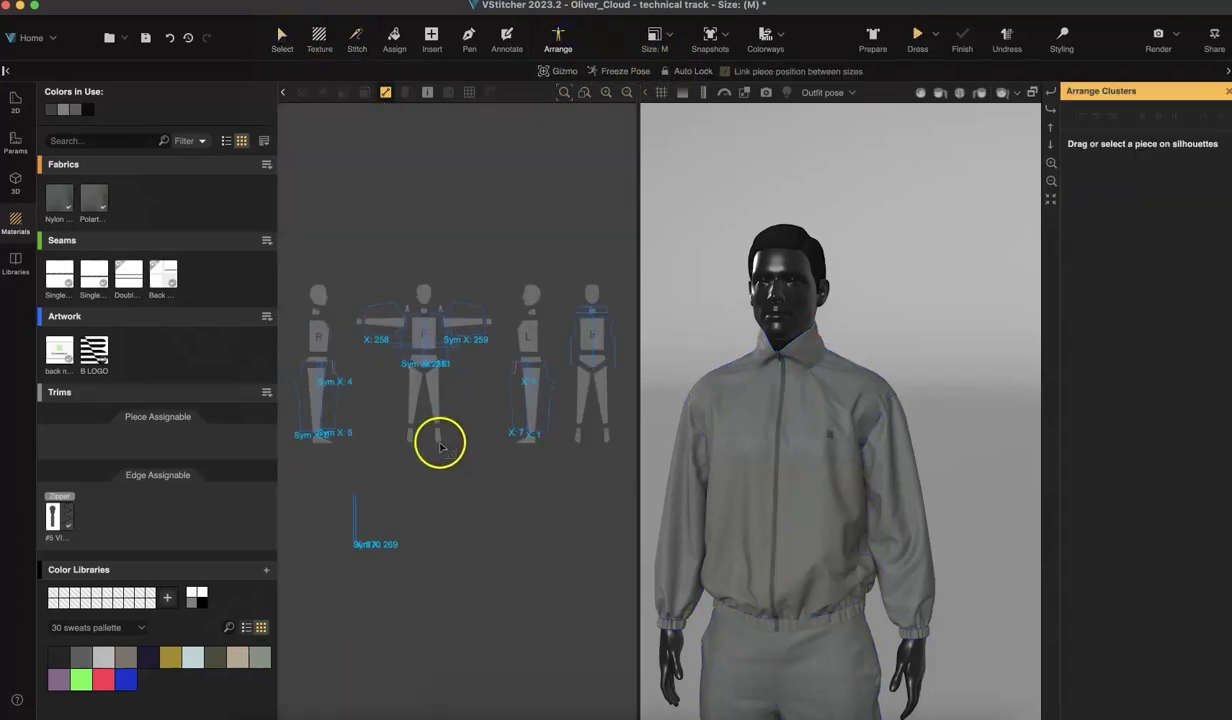
pyautogui.moveTo(357, 530); pyautogui.dragTo(438, 356)
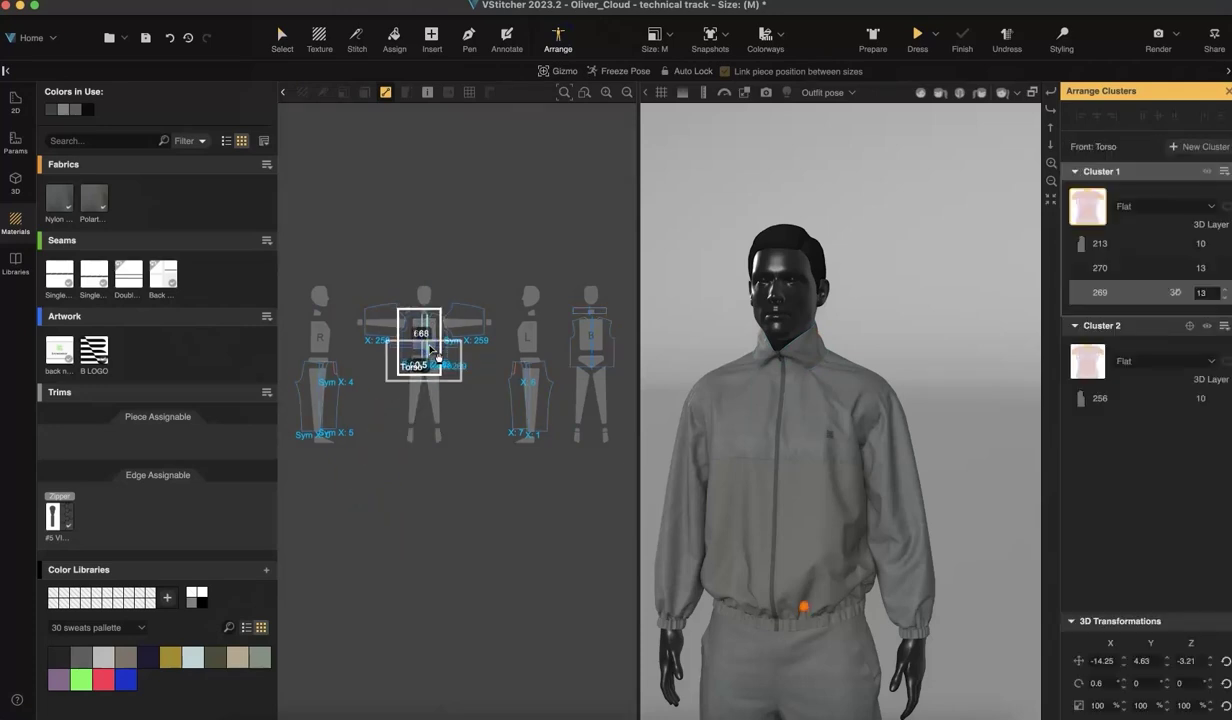
pyautogui.click(918, 38)
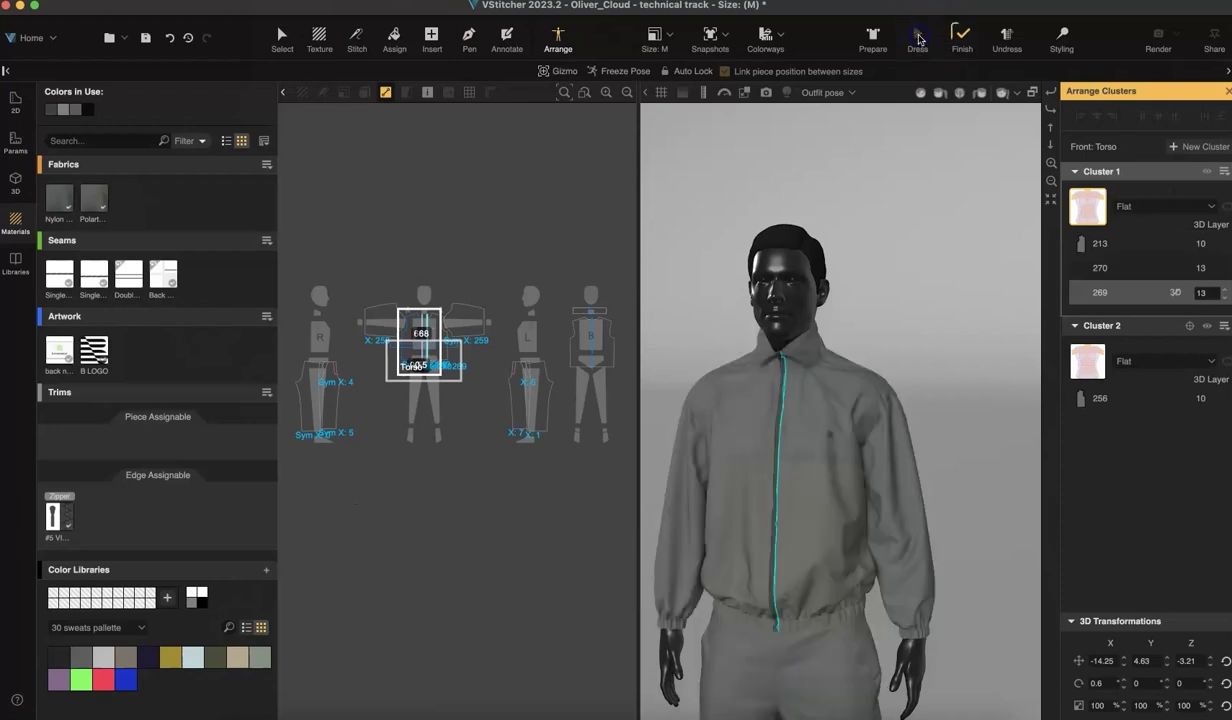
pyautogui.scroll(5, 762, 522)
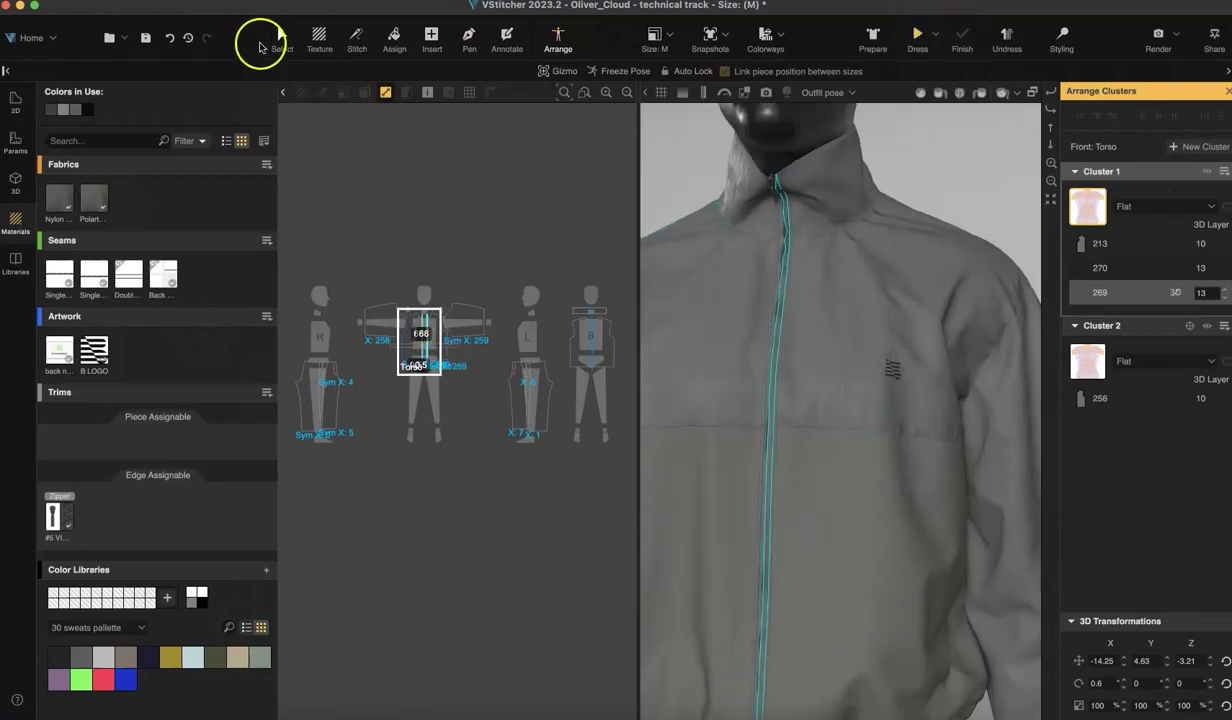
pyautogui.click(278, 38)
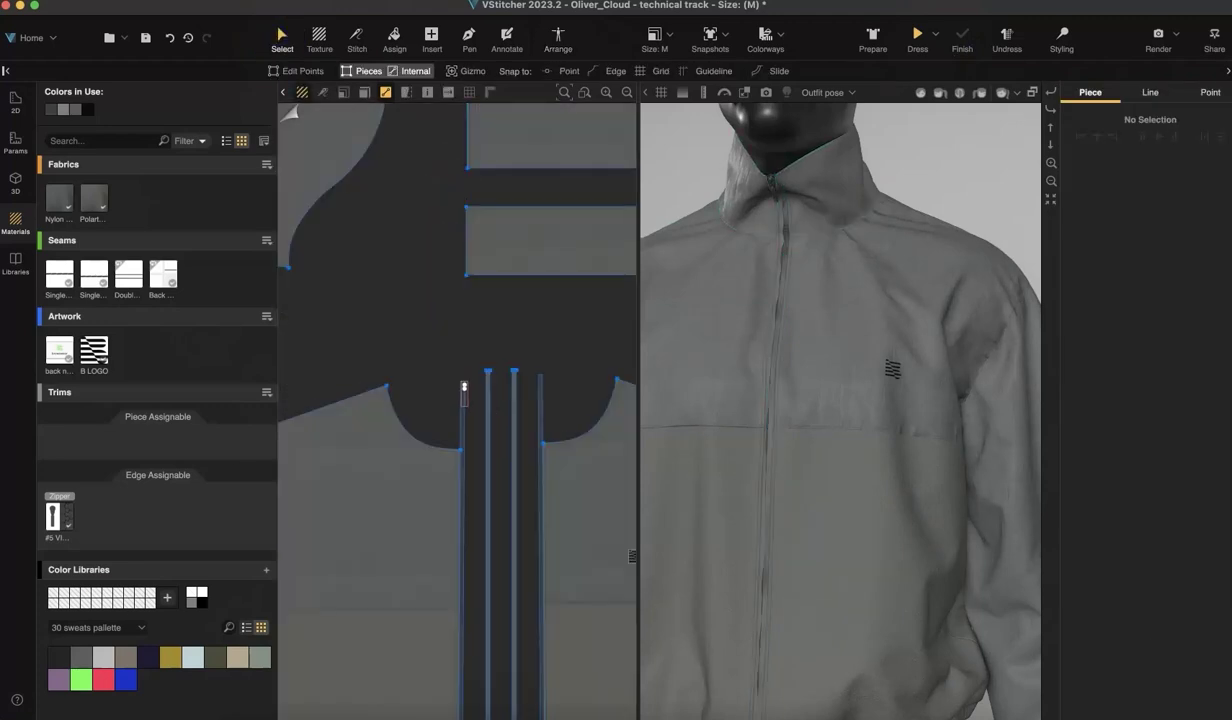
# Replace the jacket's main in-use dark grey with the light grey from the 30 sweats palette
pyautogui.click(50, 110)
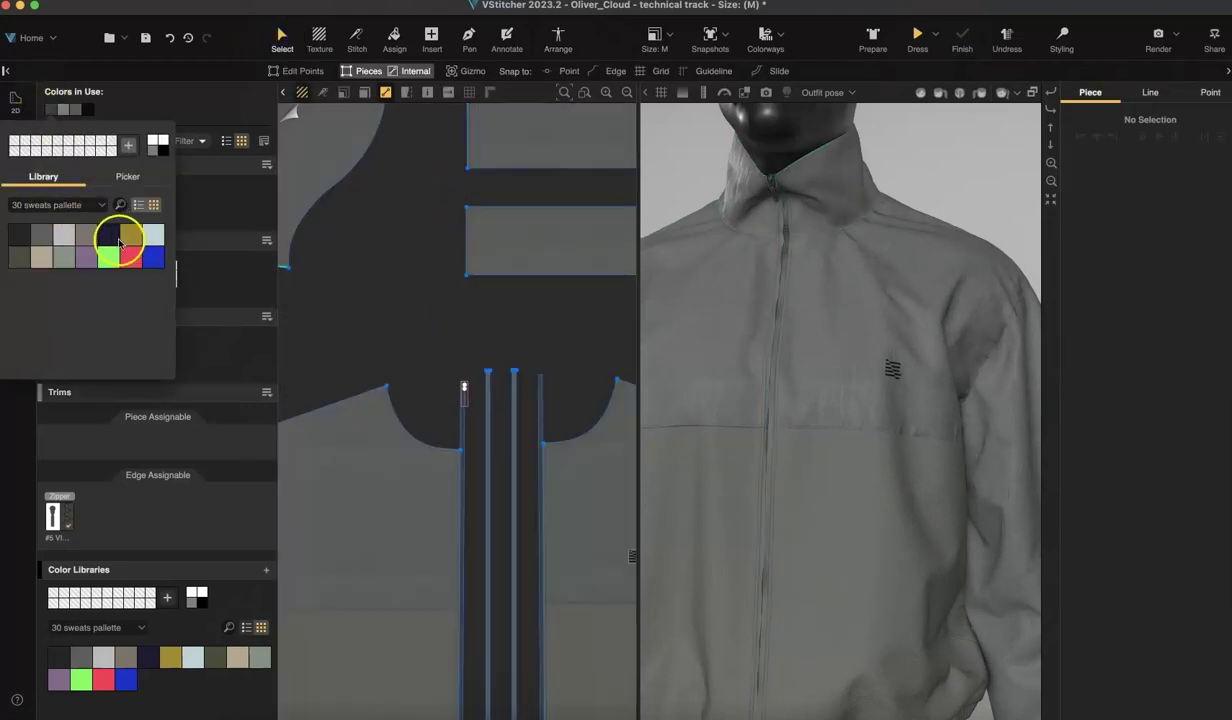
pyautogui.moveTo(56, 236); pyautogui.dragTo(742, 356)
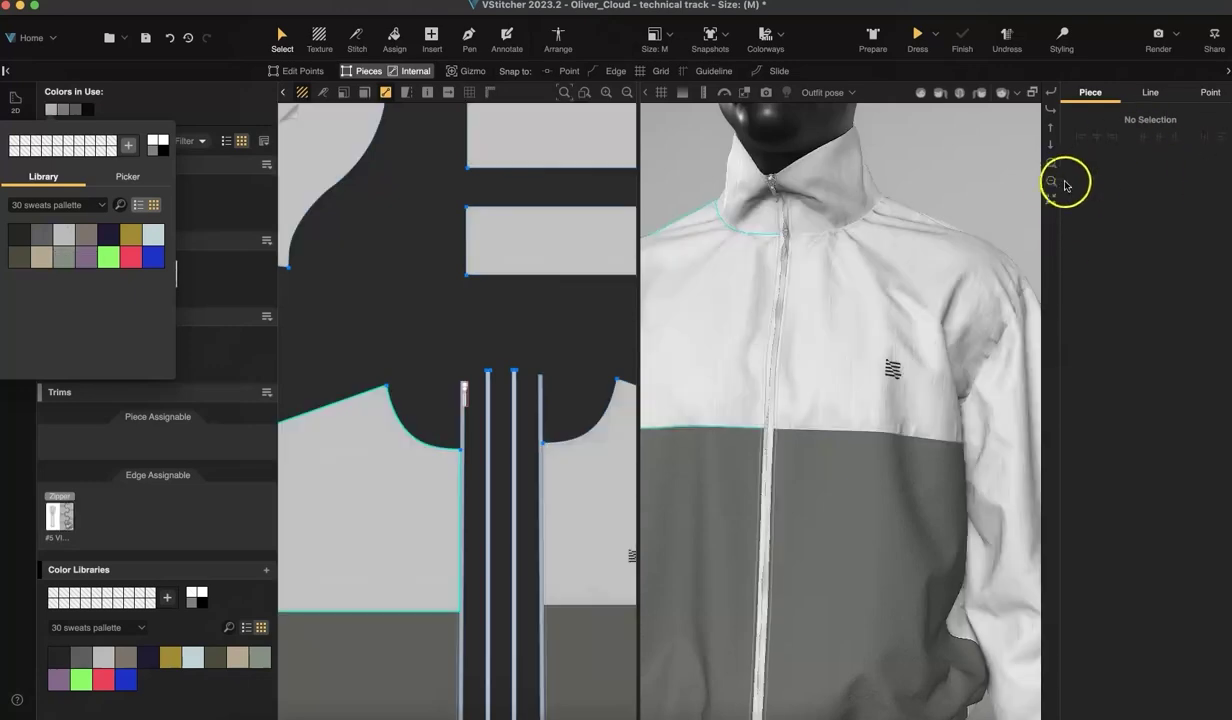
pyautogui.click(1050, 182)
pyautogui.scroll(-3, 954, 465)
pyautogui.moveTo(954, 465); pyautogui.dragTo(952, 278, button='middle')
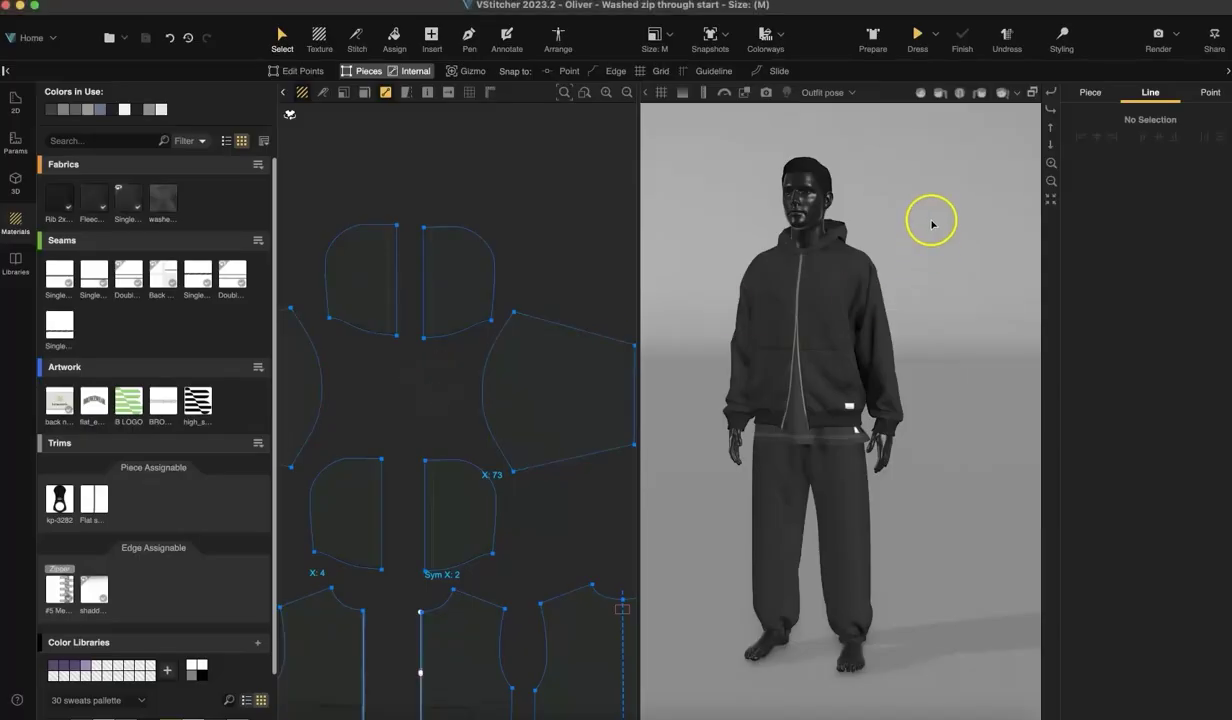
# Set the stitch construction Wash to 1 on the front and back armhole edges of the zip-through hoodie
pyautogui.moveTo(932, 220); pyautogui.dragTo(861, 308, button='middle')
pyautogui.scroll(10, 806, 364)
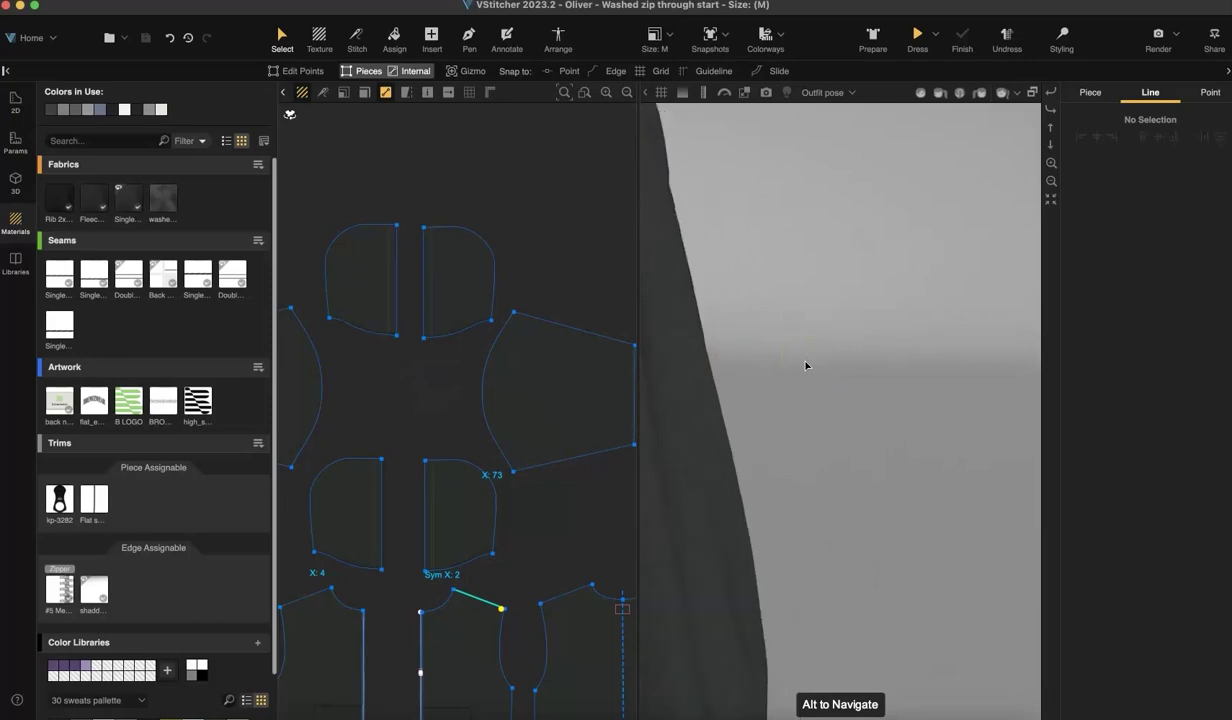
pyautogui.moveTo(945, 396); pyautogui.dragTo(1088, 507, button='middle')
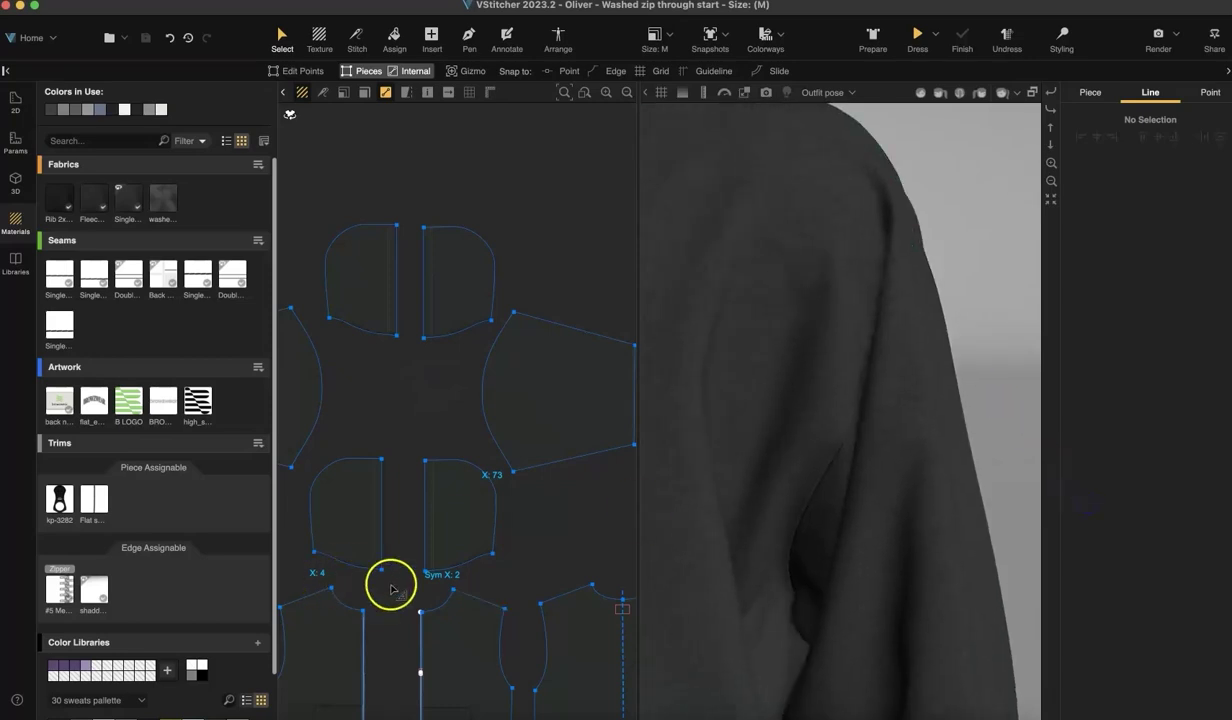
pyautogui.click(506, 658)
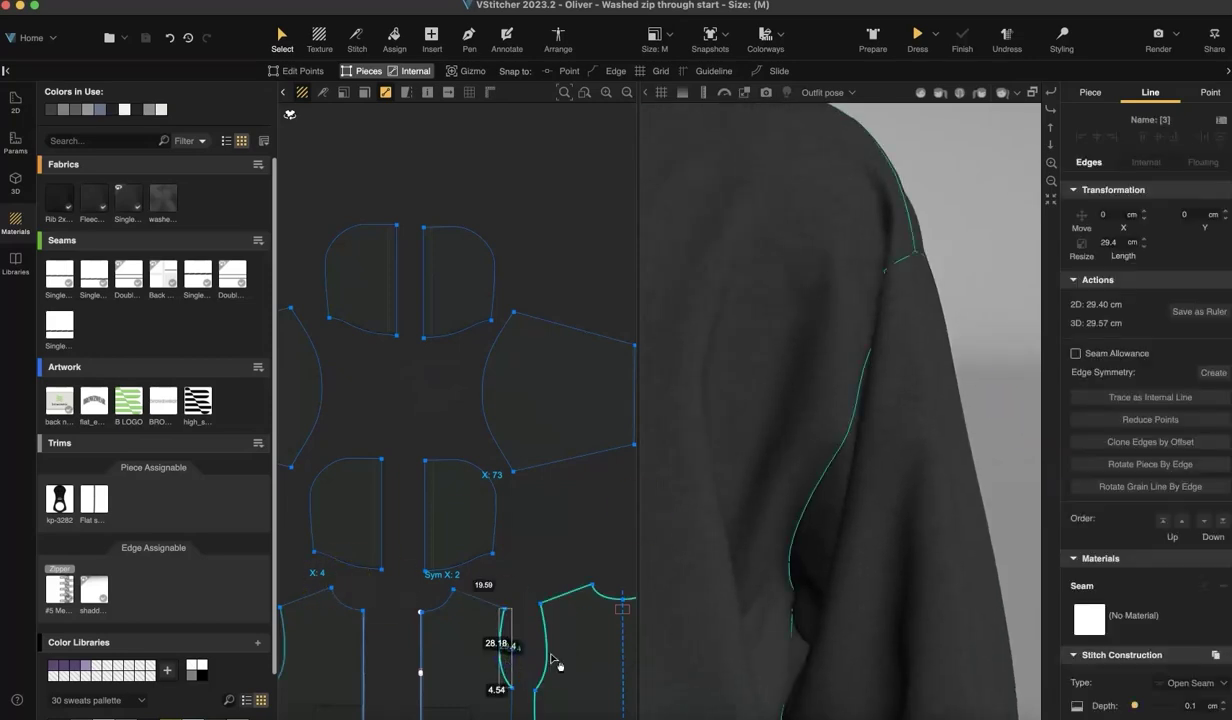
pyautogui.keyDown('shift'); pyautogui.click(550, 660); pyautogui.keyUp('shift')
pyautogui.scroll(-2, 1150, 600)
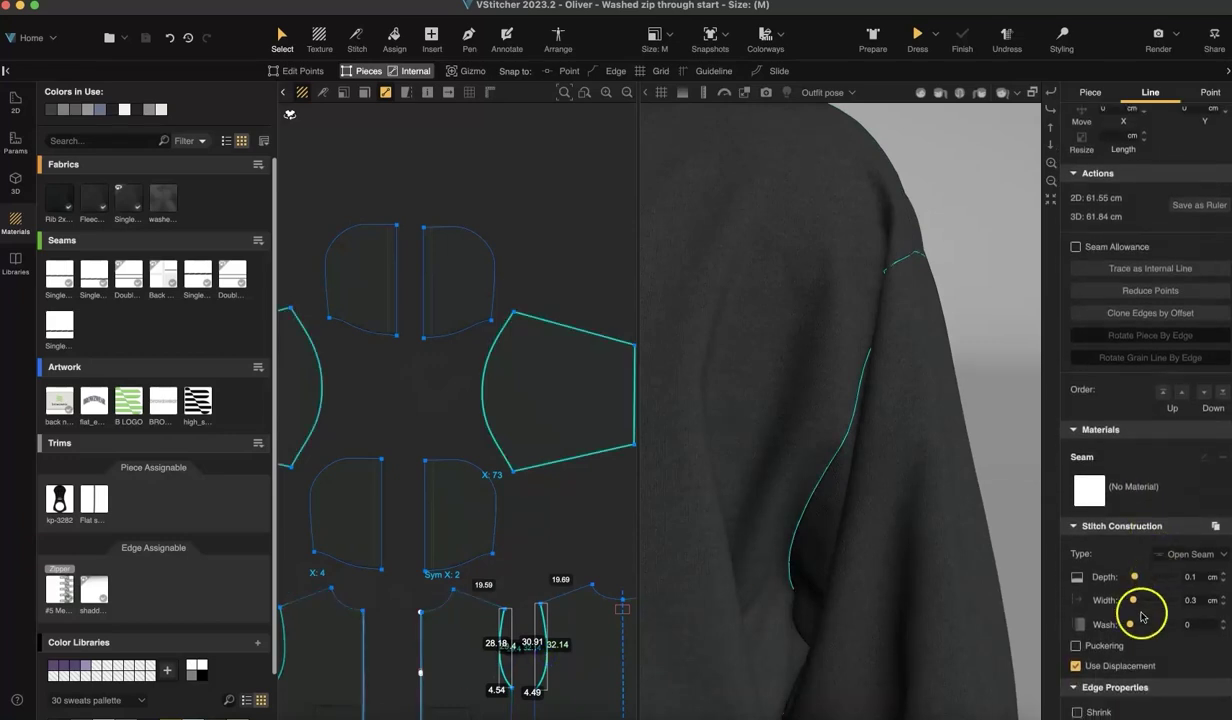
pyautogui.moveTo(1127, 624); pyautogui.dragTo(1199, 624)
pyautogui.click(477, 190)
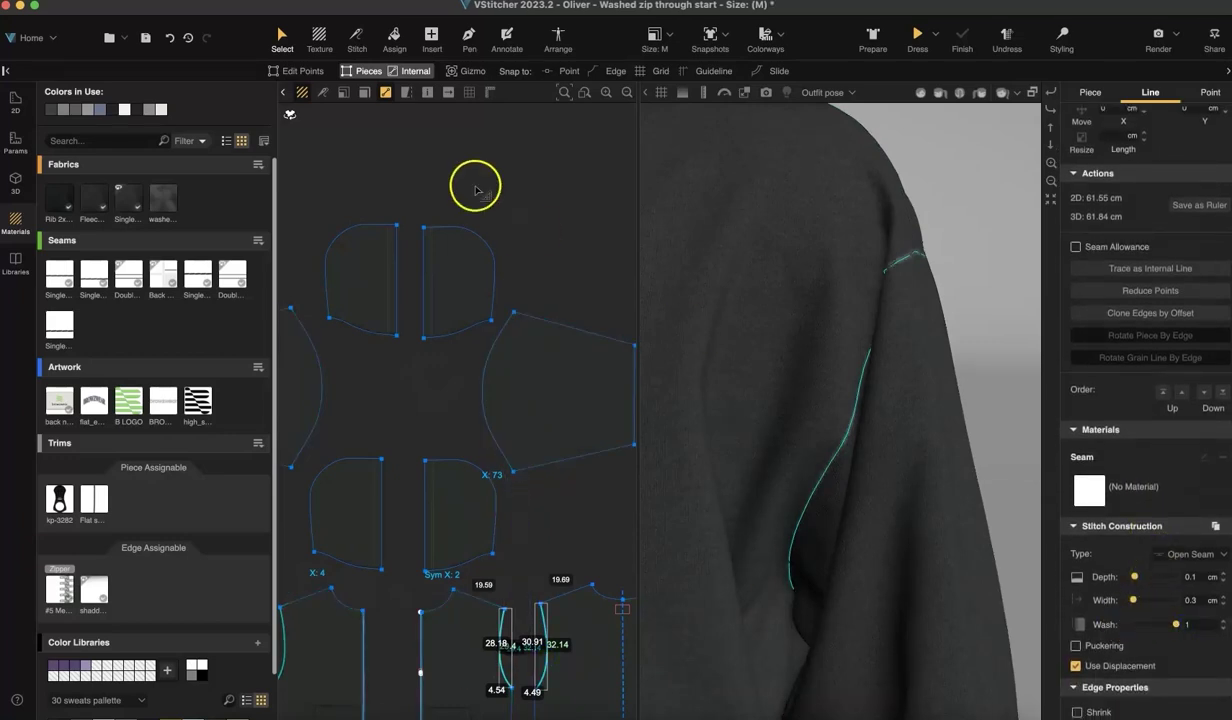
# Enable puckering on the hoodie's front and back armhole edges and set the puckering Wash to 1
pyautogui.scroll(5, 954, 503)
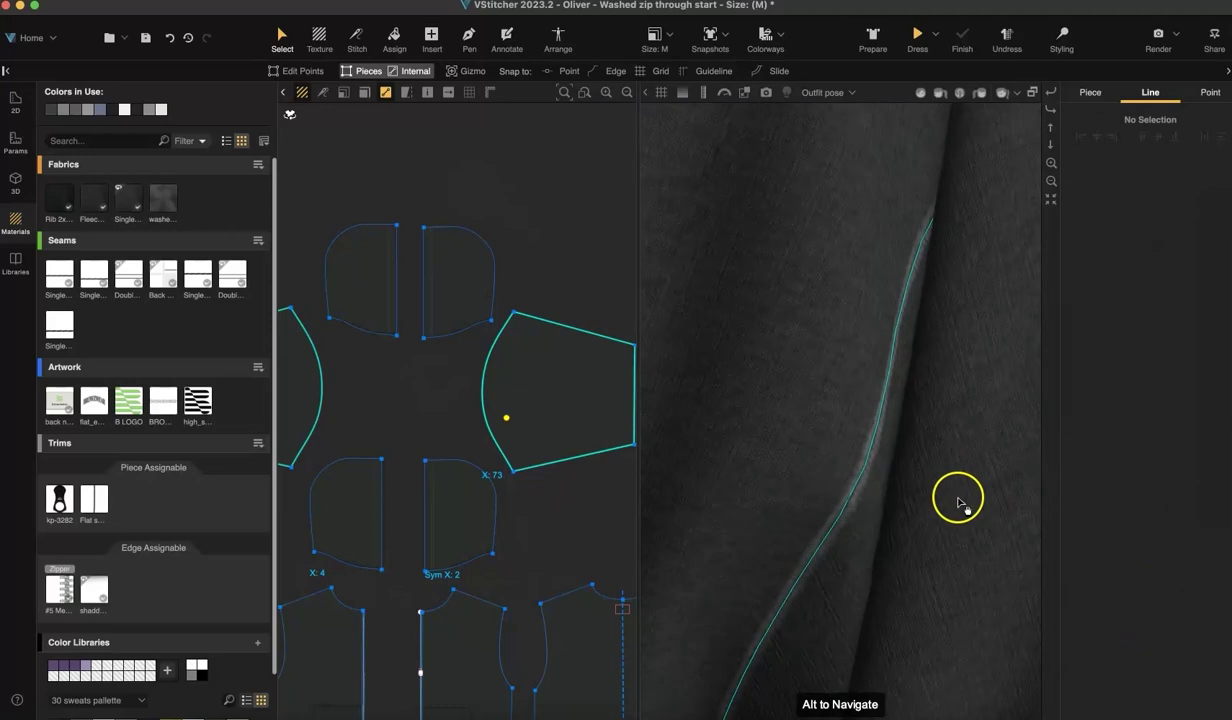
pyautogui.click(505, 648)
pyautogui.keyDown('shift'); pyautogui.click(541, 648); pyautogui.keyUp('shift')
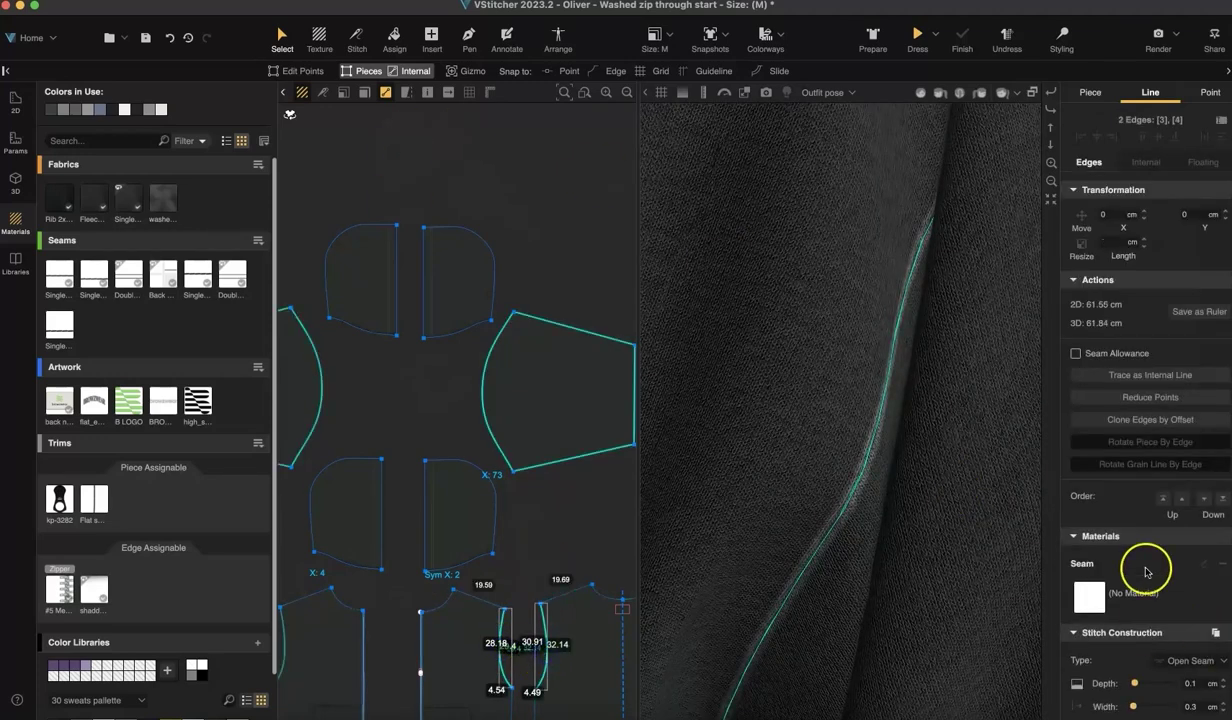
pyautogui.scroll(-3, 1130, 560)
pyautogui.click(1077, 645)
pyautogui.scroll(-3, 1122, 636)
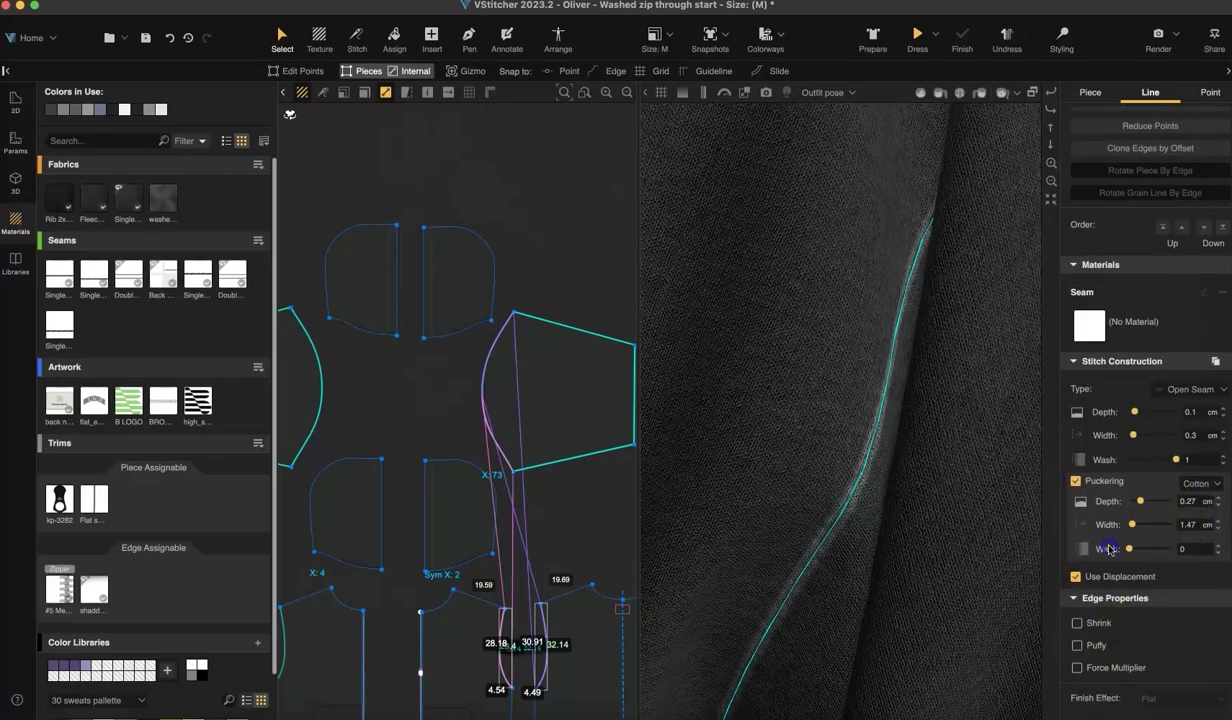
pyautogui.moveTo(1124, 549); pyautogui.dragTo(1171, 549)
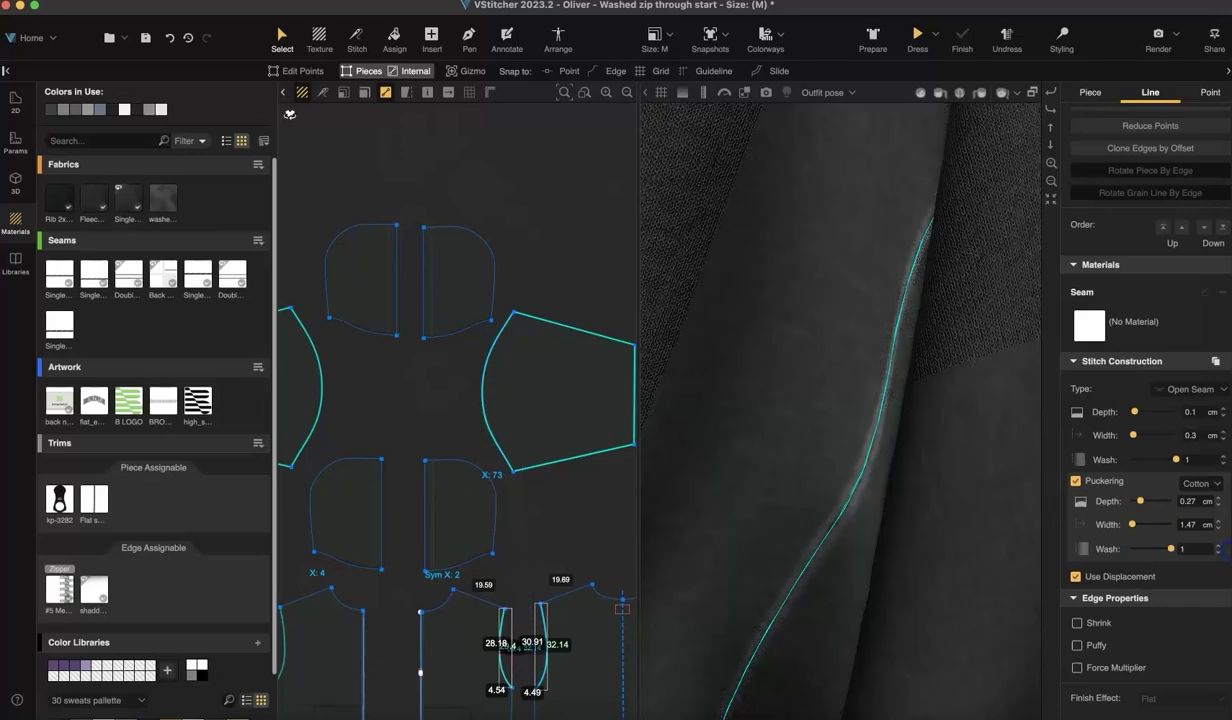
pyautogui.click(655, 265)
pyautogui.click(549, 203)
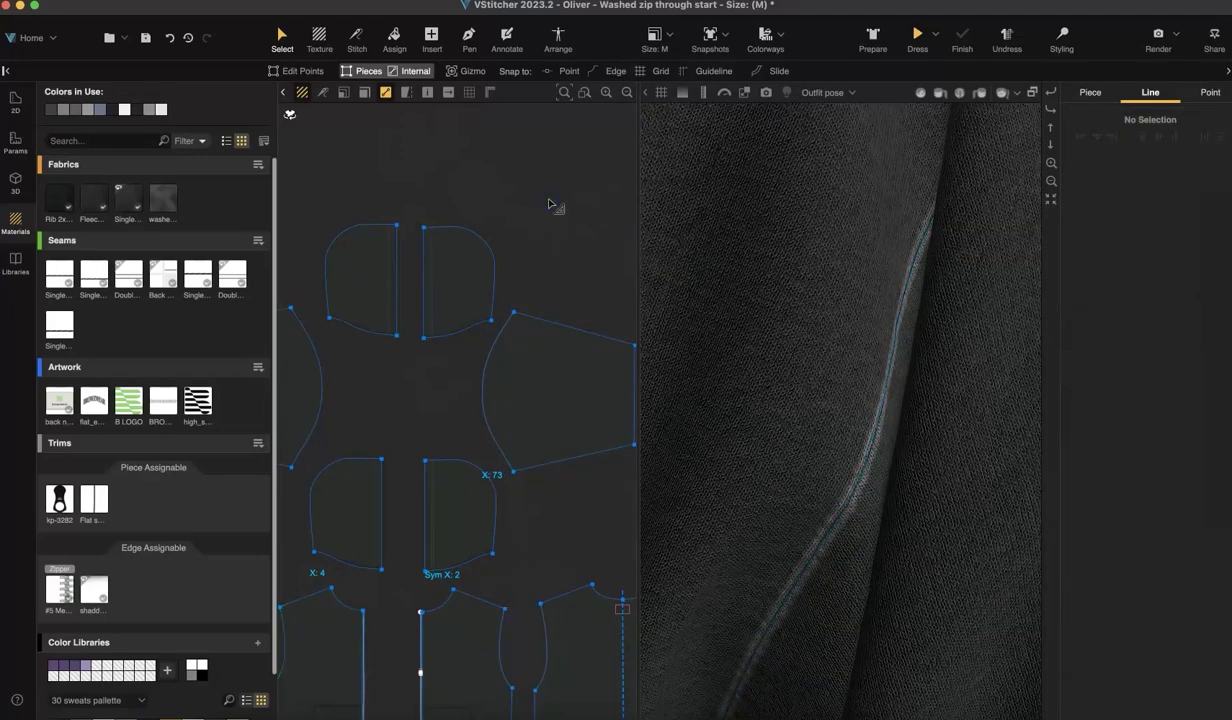
# Set the stitch construction Wash to 1 and enable puckering on the edges of all outfit pieces
pyautogui.scroll(-10, 770, 340)
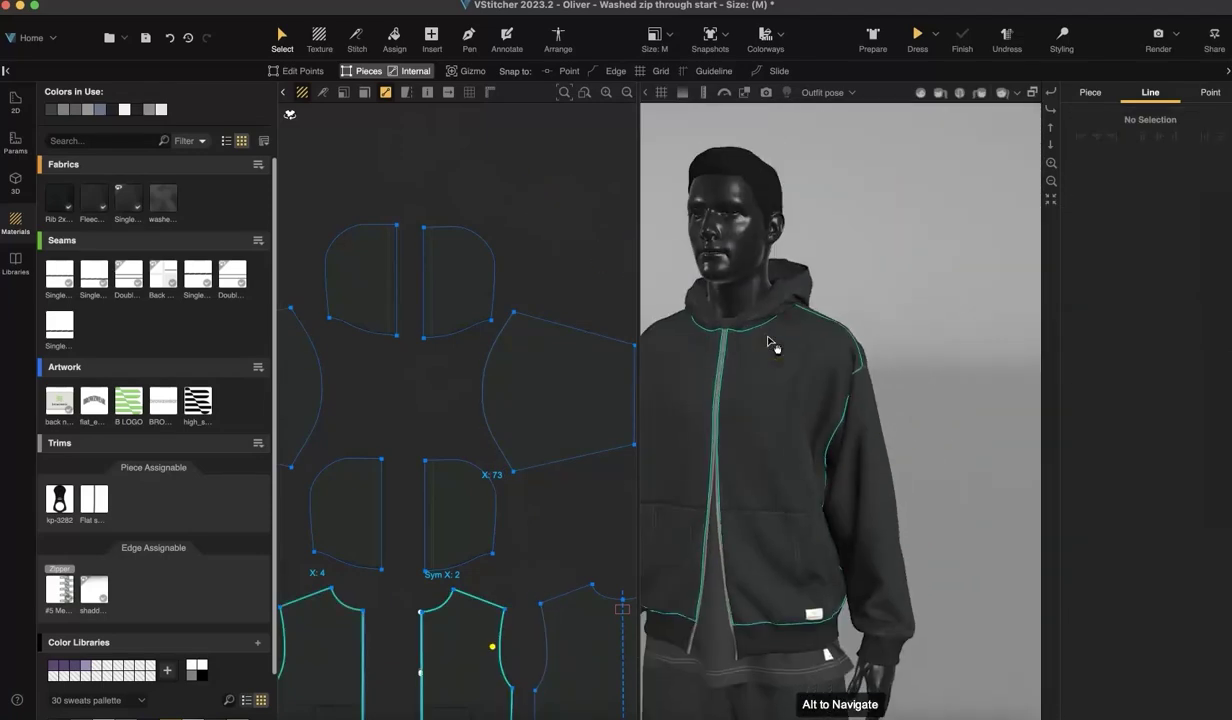
pyautogui.scroll(-10, 454, 396)
pyautogui.moveTo(453, 394); pyautogui.dragTo(364, 389, button='middle')
pyautogui.moveTo(285, 280); pyautogui.dragTo(636, 672)
pyautogui.scroll(-5, 1178, 540)
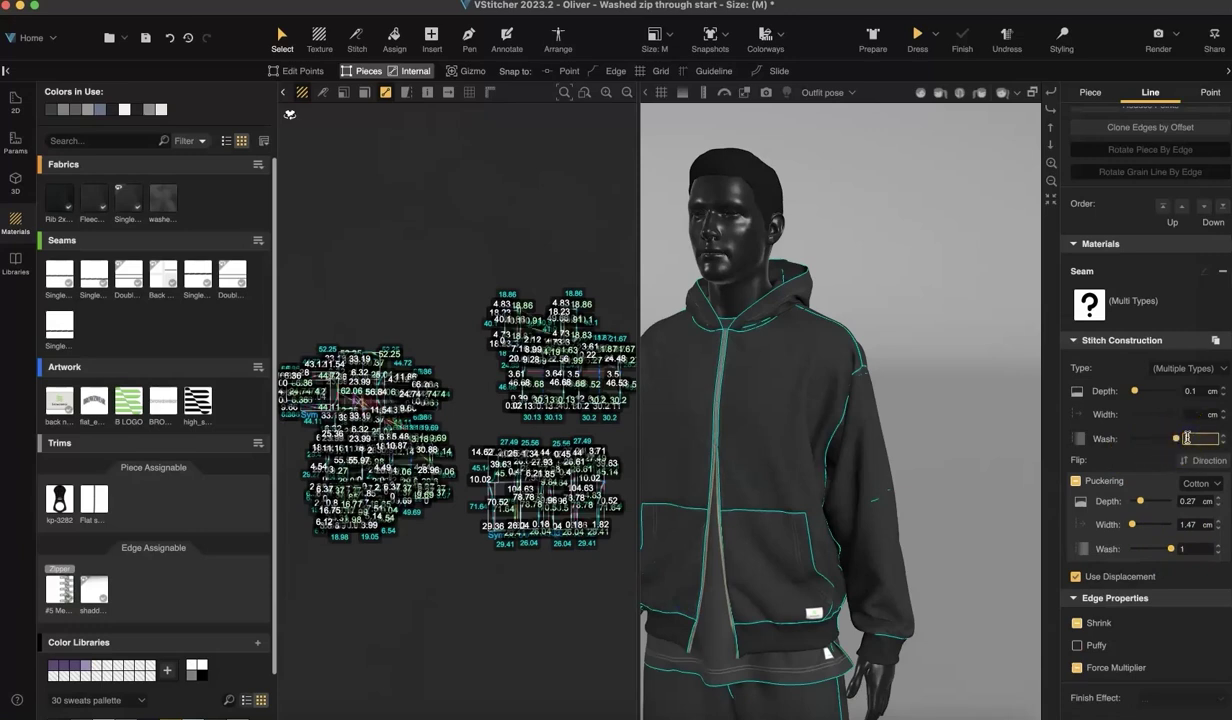
pyautogui.click(1076, 482)
pyautogui.click(1076, 557)
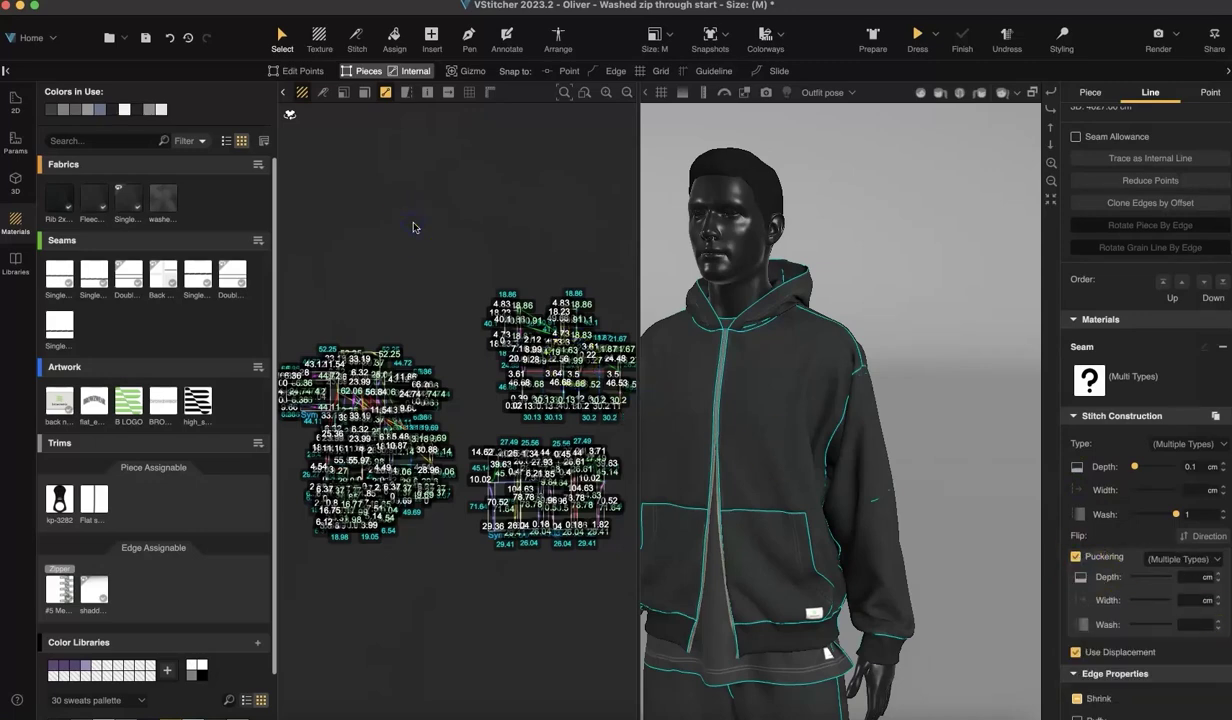
pyautogui.click(414, 228)
# Replace the fleece fabric on the hoodie and joggers with the washed sweats fabric
pyautogui.moveTo(894, 605)
pyautogui.mouseDown(button='right')
pyautogui.moveTo(730, 595)
pyautogui.moveTo(957, 605)
pyautogui.moveTo(916, 610)
pyautogui.moveTo(909, 598)
pyautogui.mouseUp(button='right')
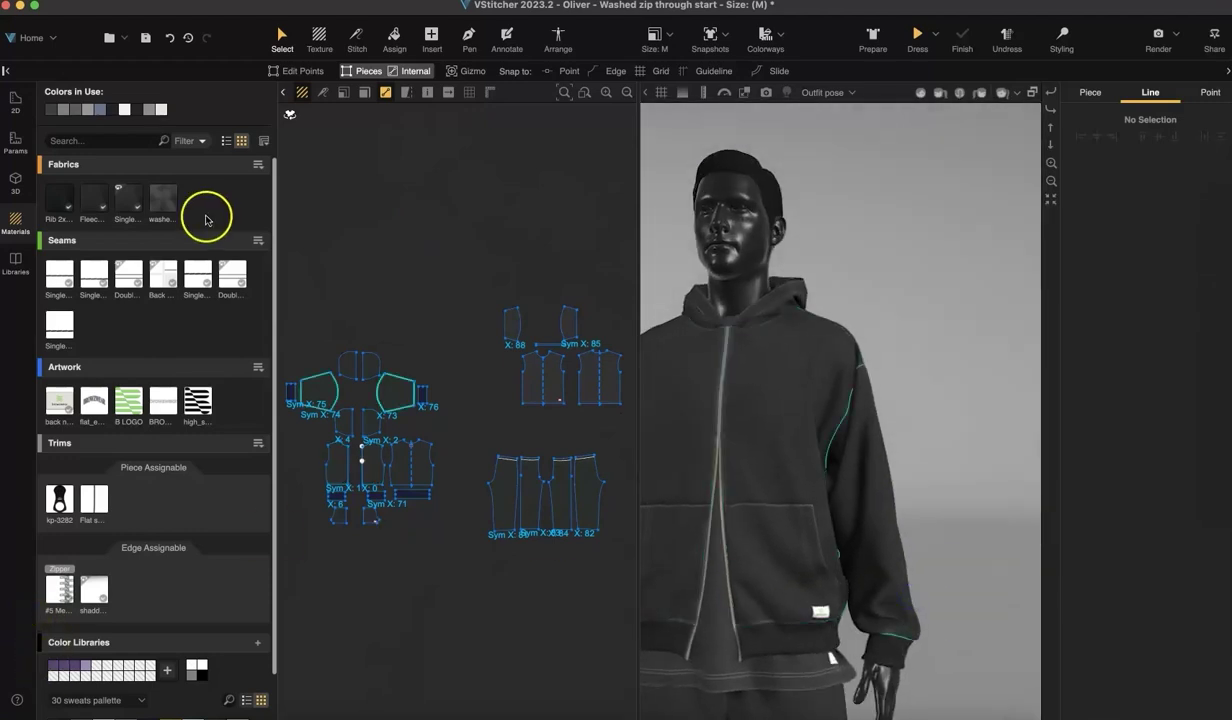
pyautogui.moveTo(168, 198); pyautogui.dragTo(72, 198)
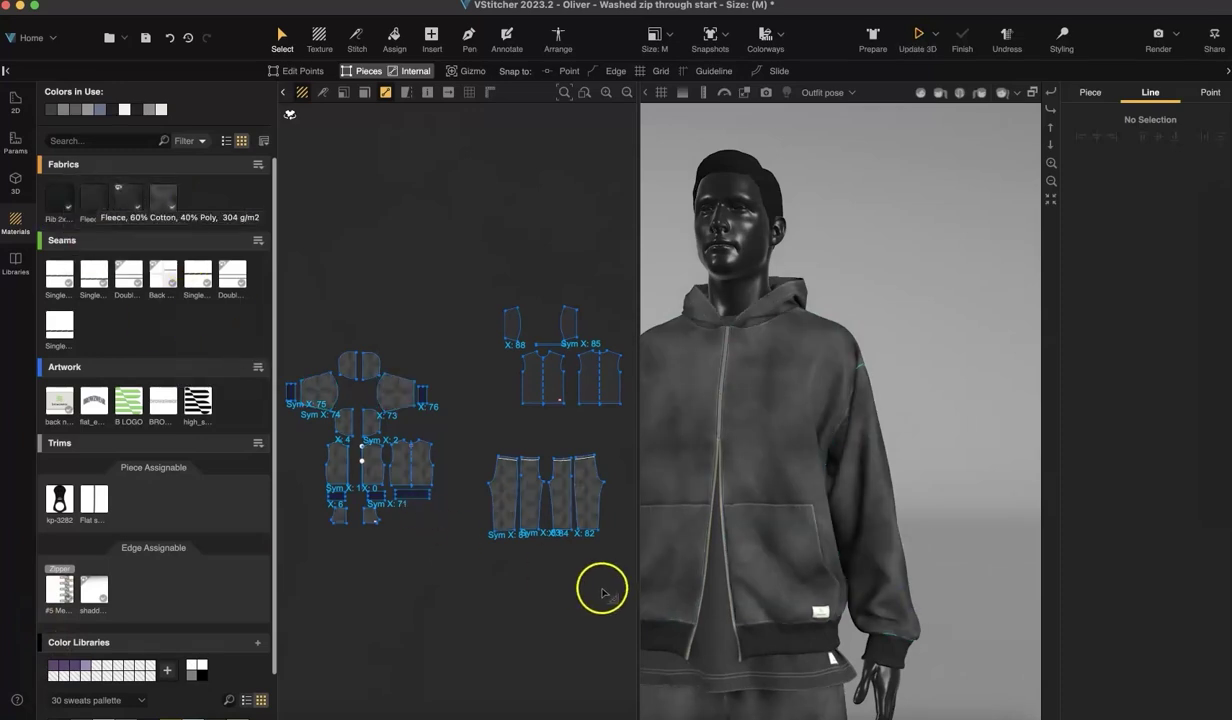
pyautogui.moveTo(825, 492); pyautogui.dragTo(918, 459, button='middle')
# Set the washed sweats fabric's Wash level to 0.56, wash 2 to 0.34, Acid wash to 0.28 and Wrinkles to 0.48
pyautogui.click(166, 198)
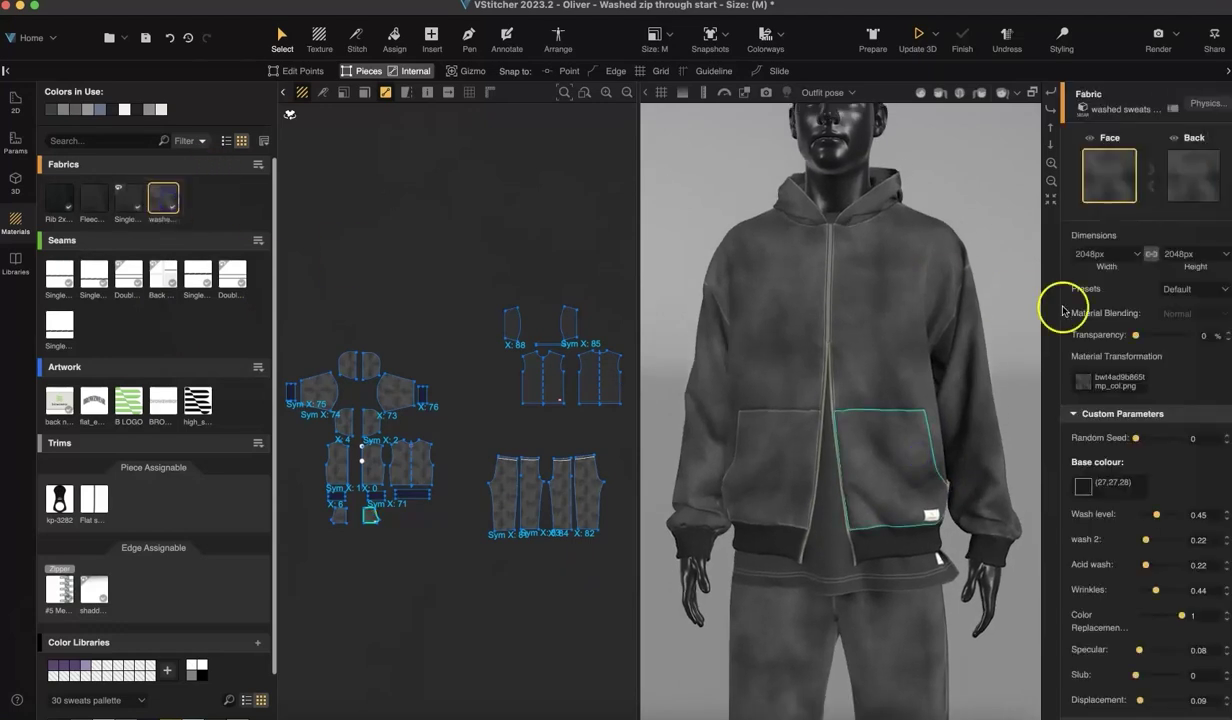
pyautogui.scroll(5, 877, 286)
pyautogui.scroll(-2, 757, 425)
pyautogui.scroll(-3, 755, 420)
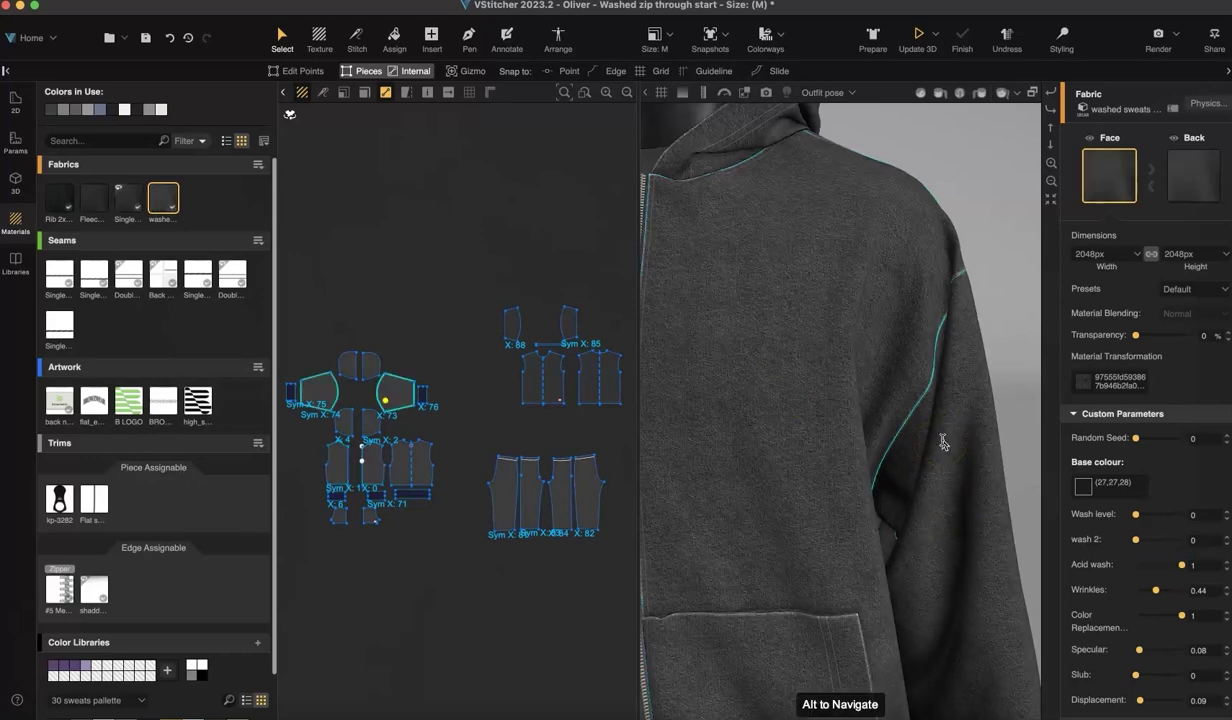
pyautogui.scroll(-8, 945, 446)
pyautogui.scroll(5, 945, 446)
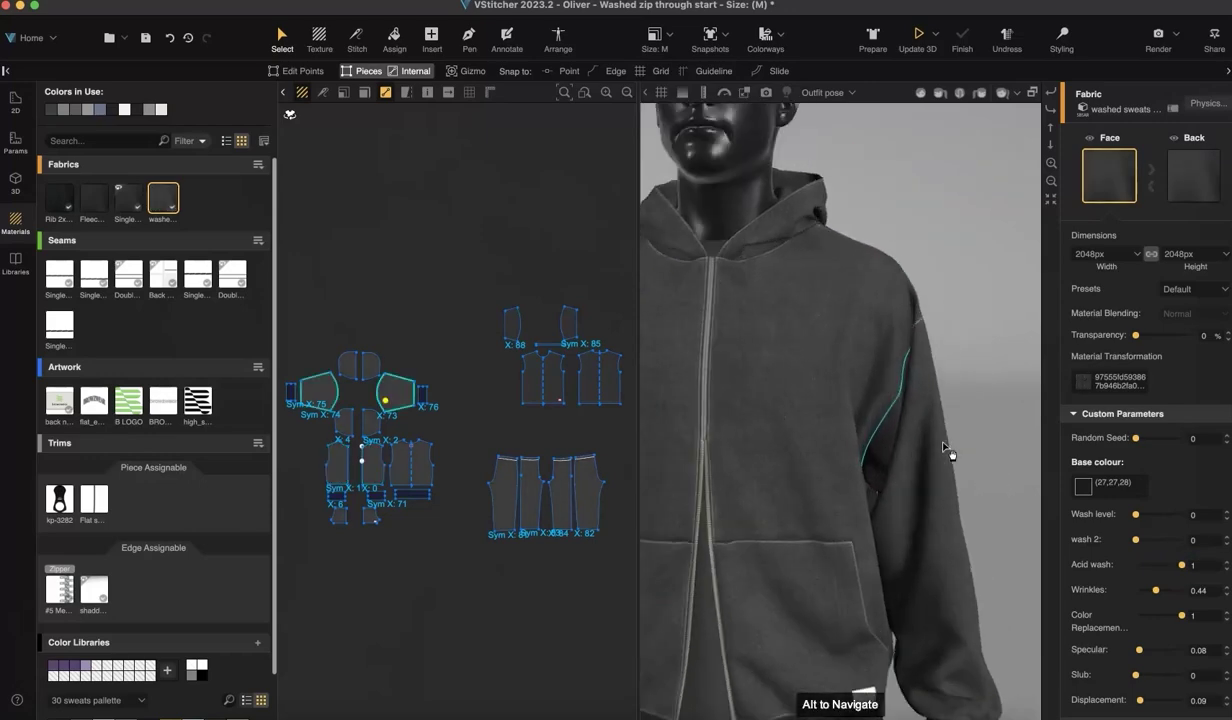
pyautogui.click(1182, 565)
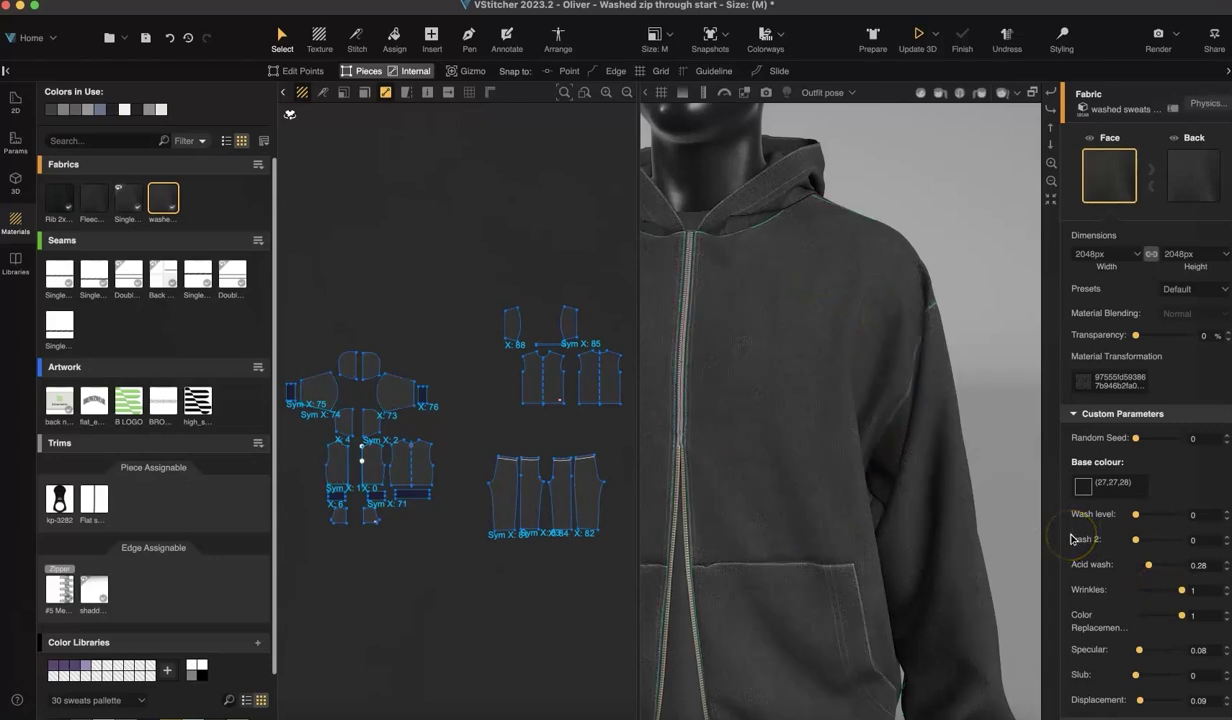
pyautogui.moveTo(1183, 593); pyautogui.dragTo(1184, 594)
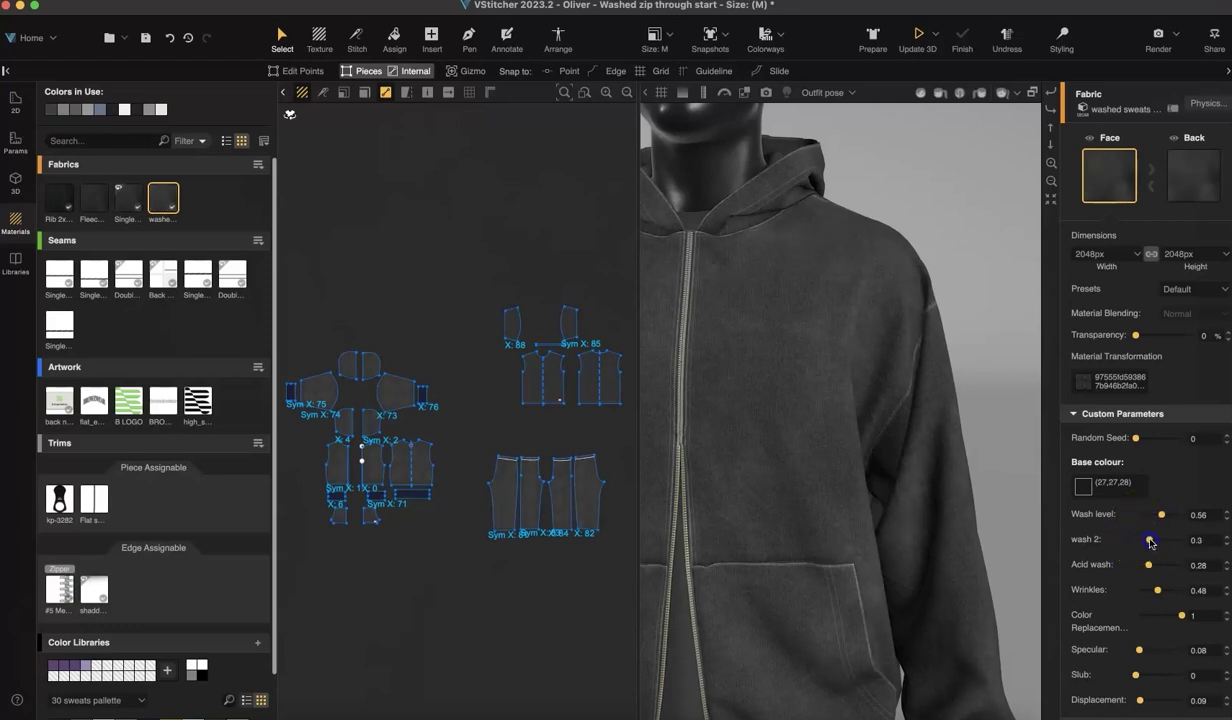
# Set the washed sweats base colour to Purple from the 30 sweats palette and replace the rib fabric with it
pyautogui.click(1084, 487)
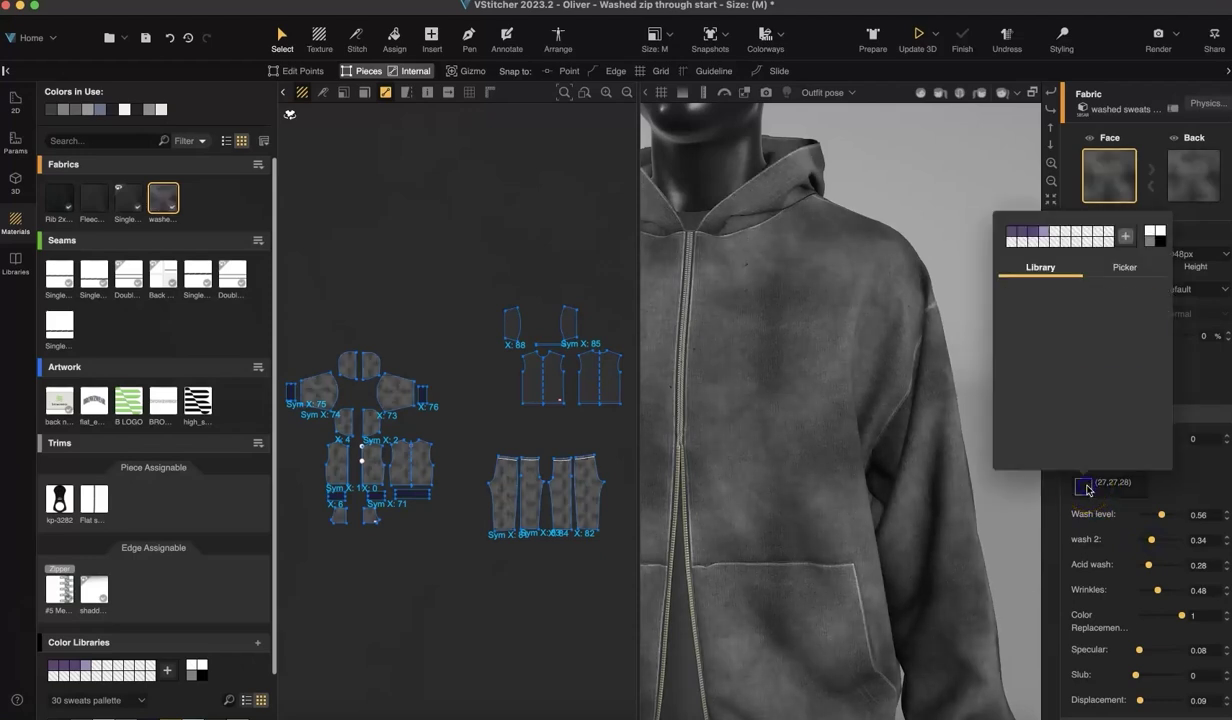
pyautogui.click(1084, 347)
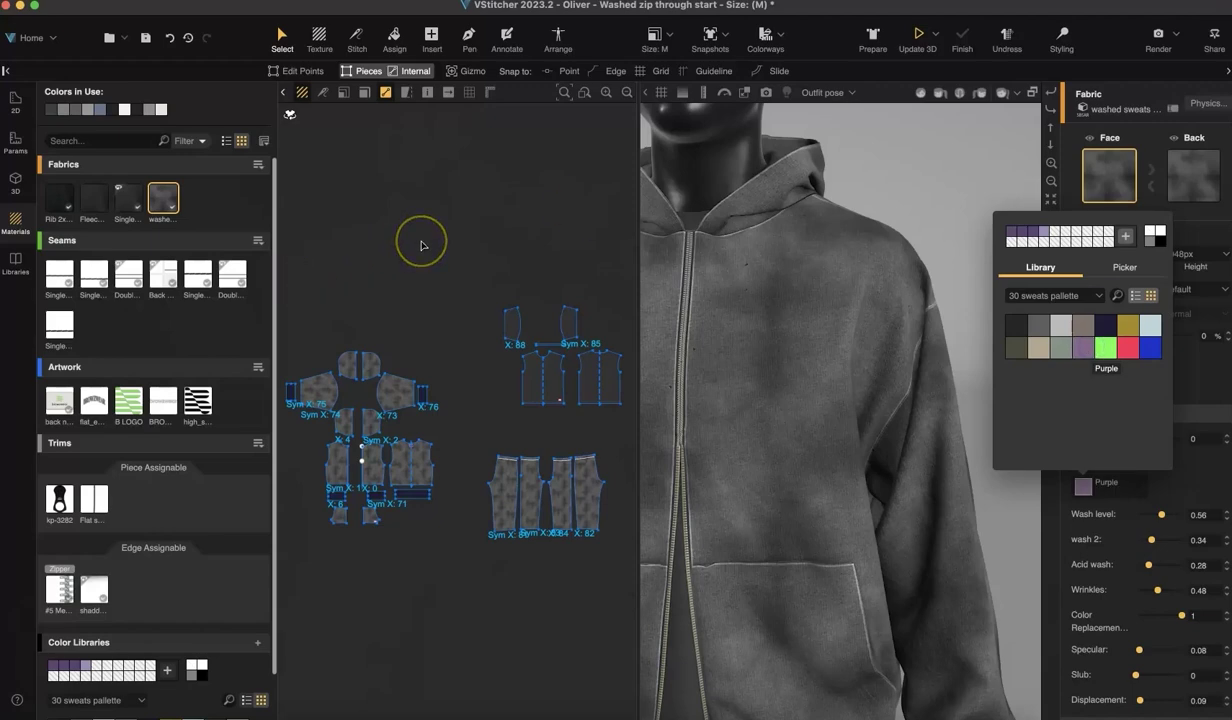
pyautogui.click(797, 407)
pyautogui.scroll(-5, 800, 408)
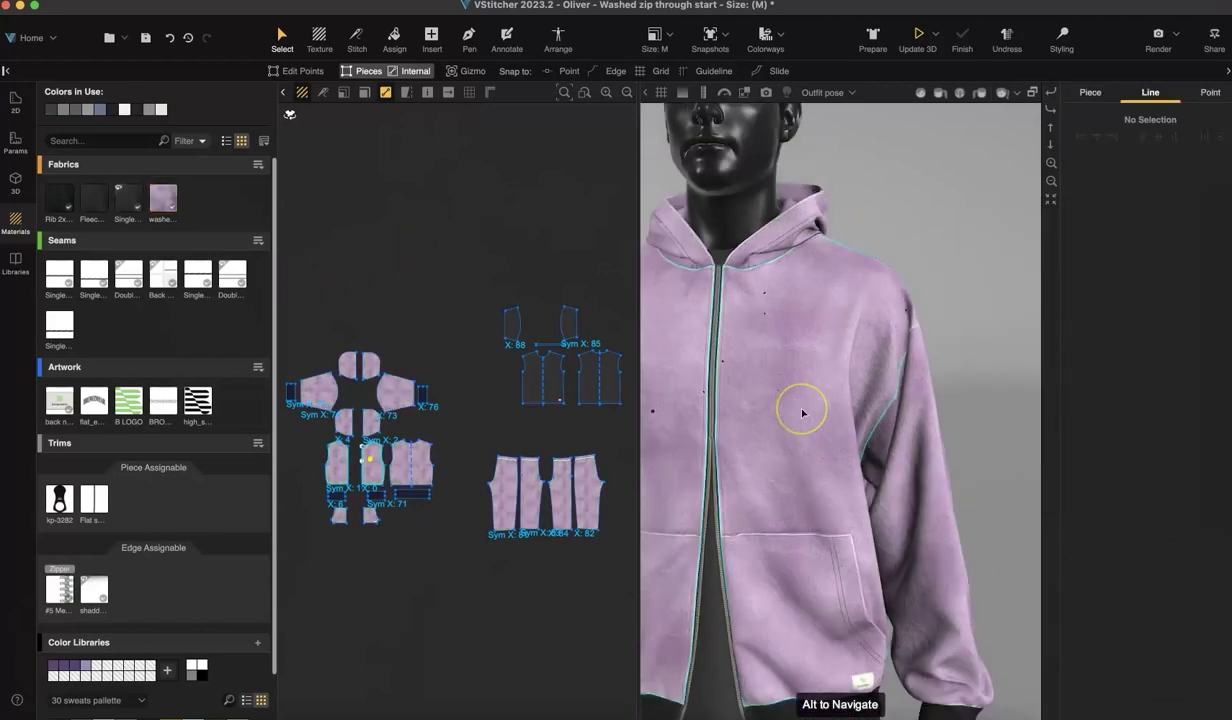
pyautogui.moveTo(801, 409); pyautogui.dragTo(806, 242, button='middle')
pyautogui.moveTo(818, 332)
pyautogui.mouseDown(button='right')
pyautogui.moveTo(803, 330)
pyautogui.moveTo(820, 332)
pyautogui.mouseUp(button='right')
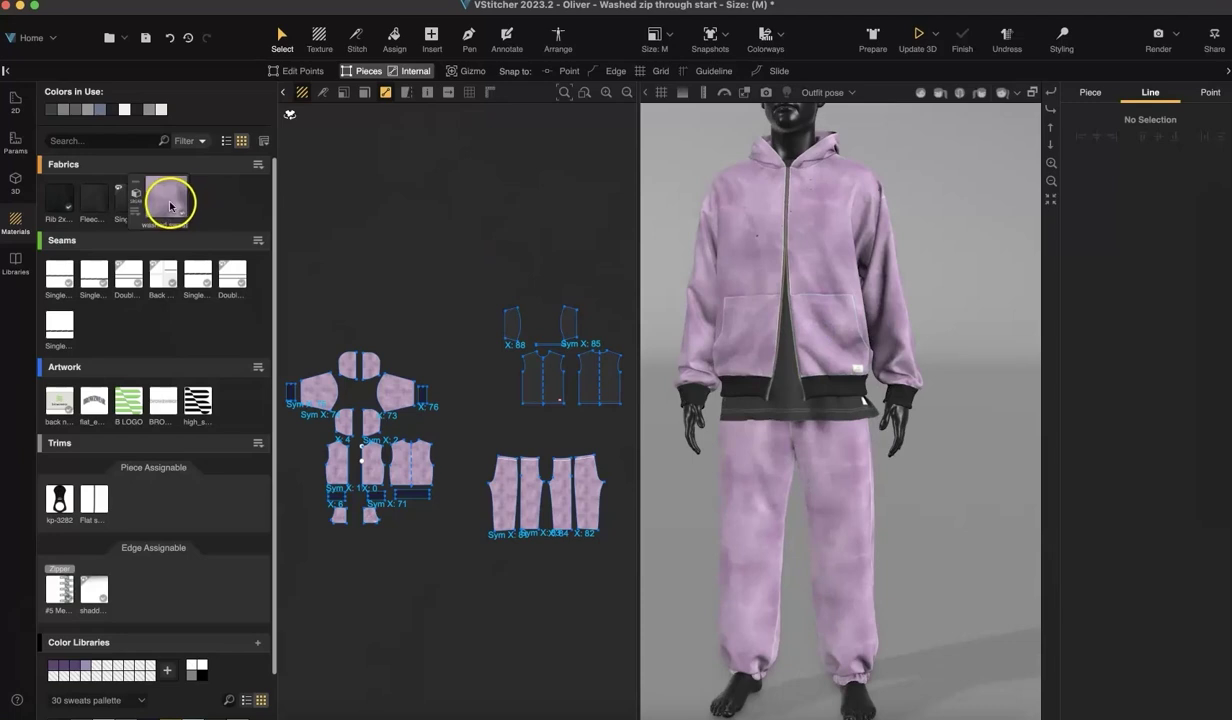
pyautogui.moveTo(167, 202); pyautogui.dragTo(62, 202)
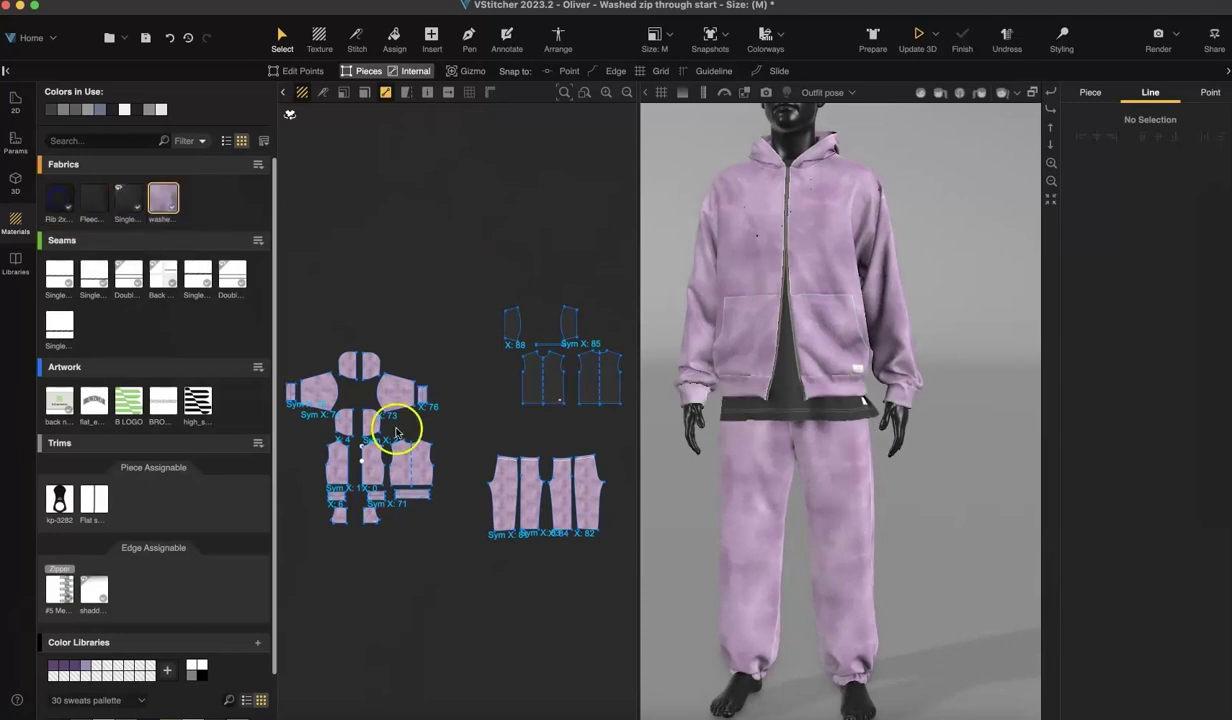
# Clone the purple washed sweats fabric and set the clone's base colour to Black from the 30 sweats palette
pyautogui.rightClick(170, 203)
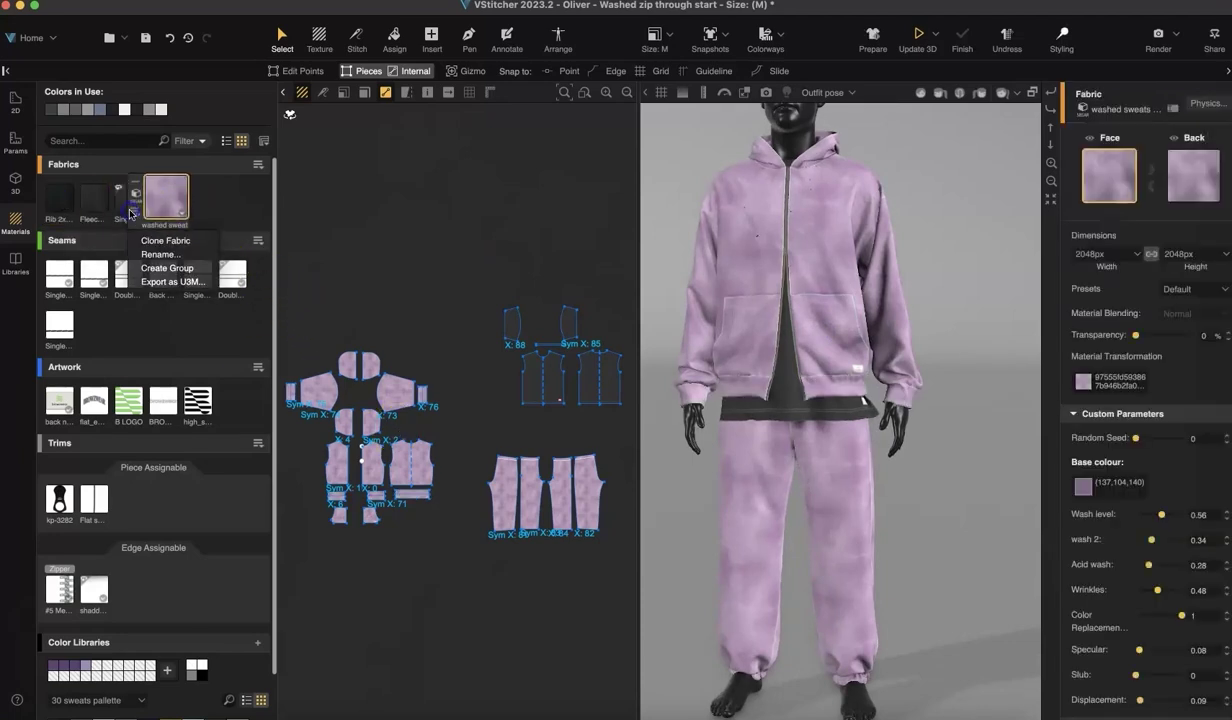
pyautogui.click(163, 243)
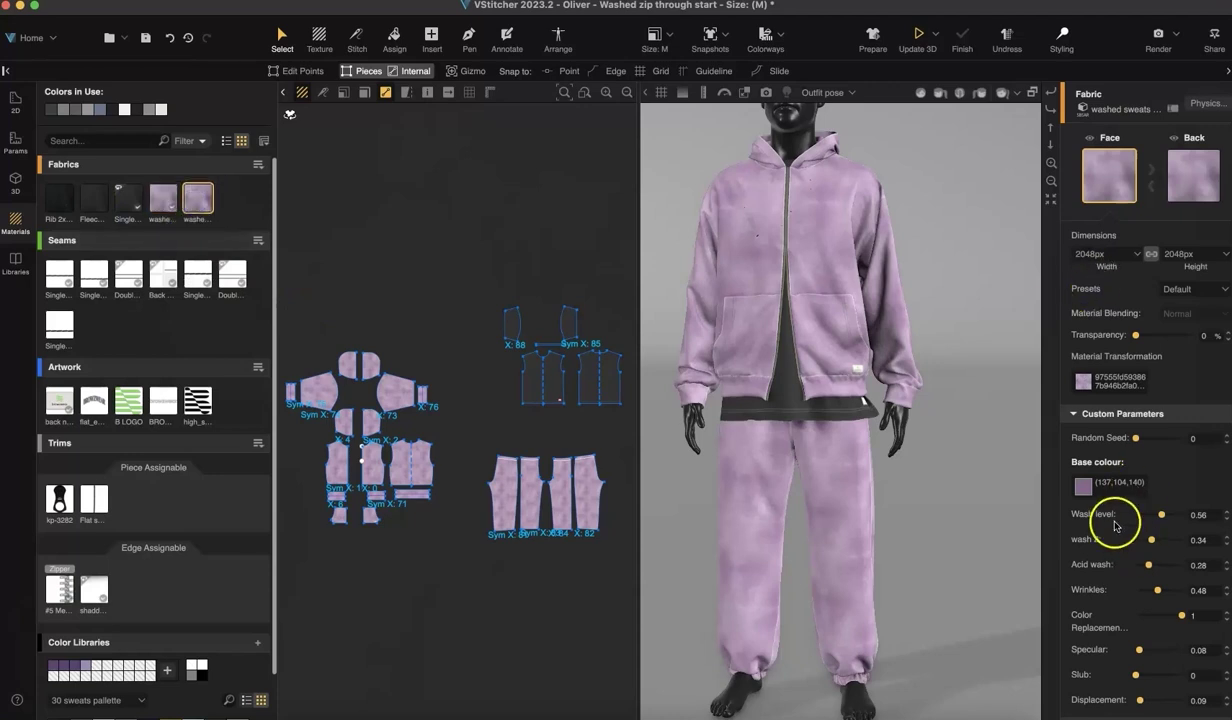
pyautogui.click(1083, 486)
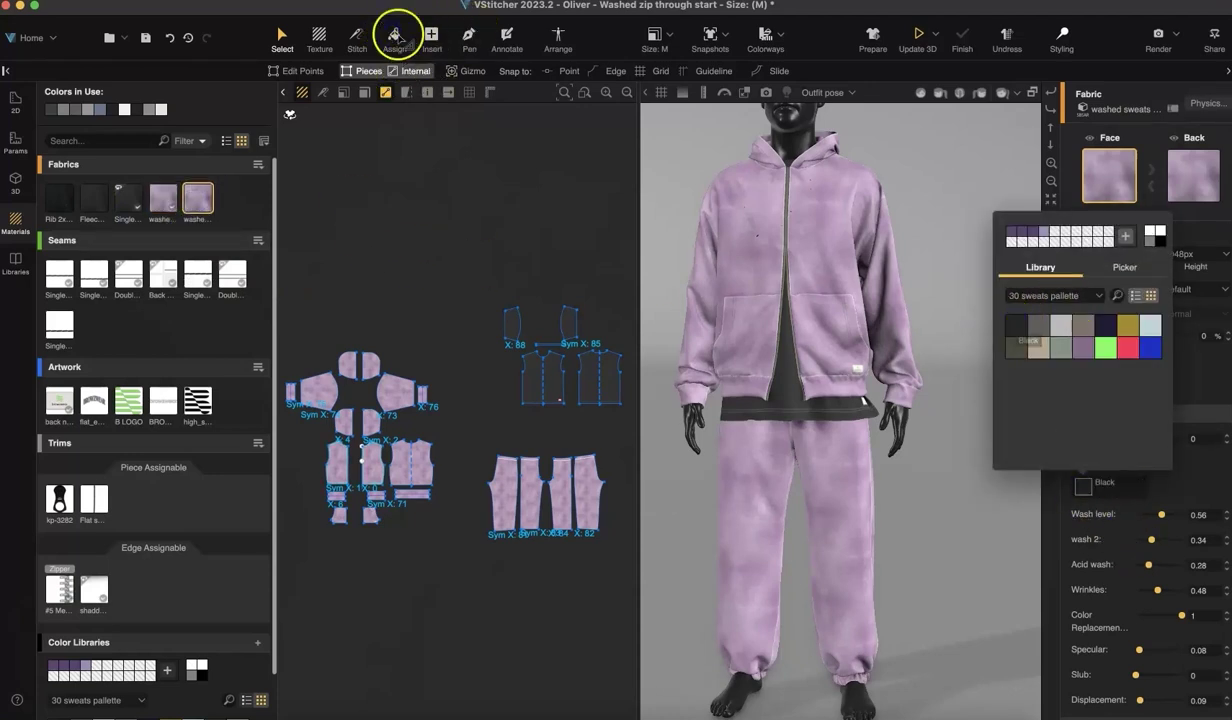
# Assign the cloned black washed fabric to the four jogger pieces and set its wash 2 to 0.18
pyautogui.click(397, 45)
pyautogui.moveTo(478, 445); pyautogui.dragTo(641, 570)
pyautogui.click(282, 32)
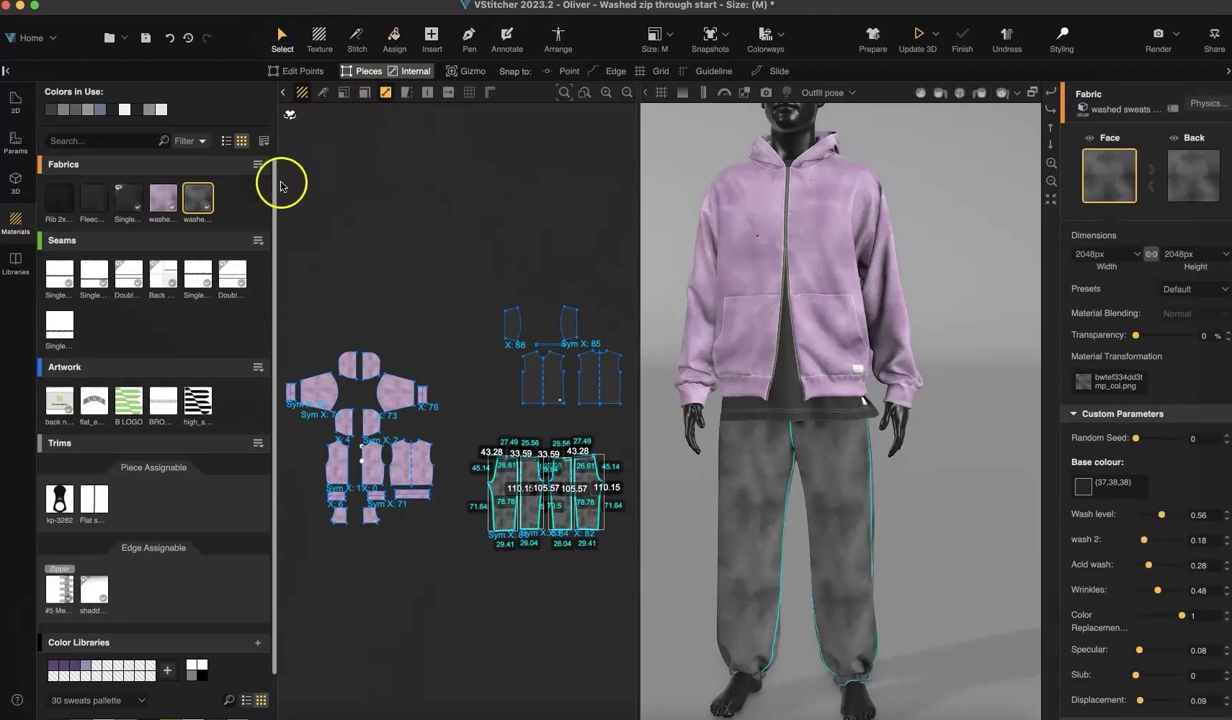
pyautogui.moveTo(931, 364); pyautogui.dragTo(932, 418)
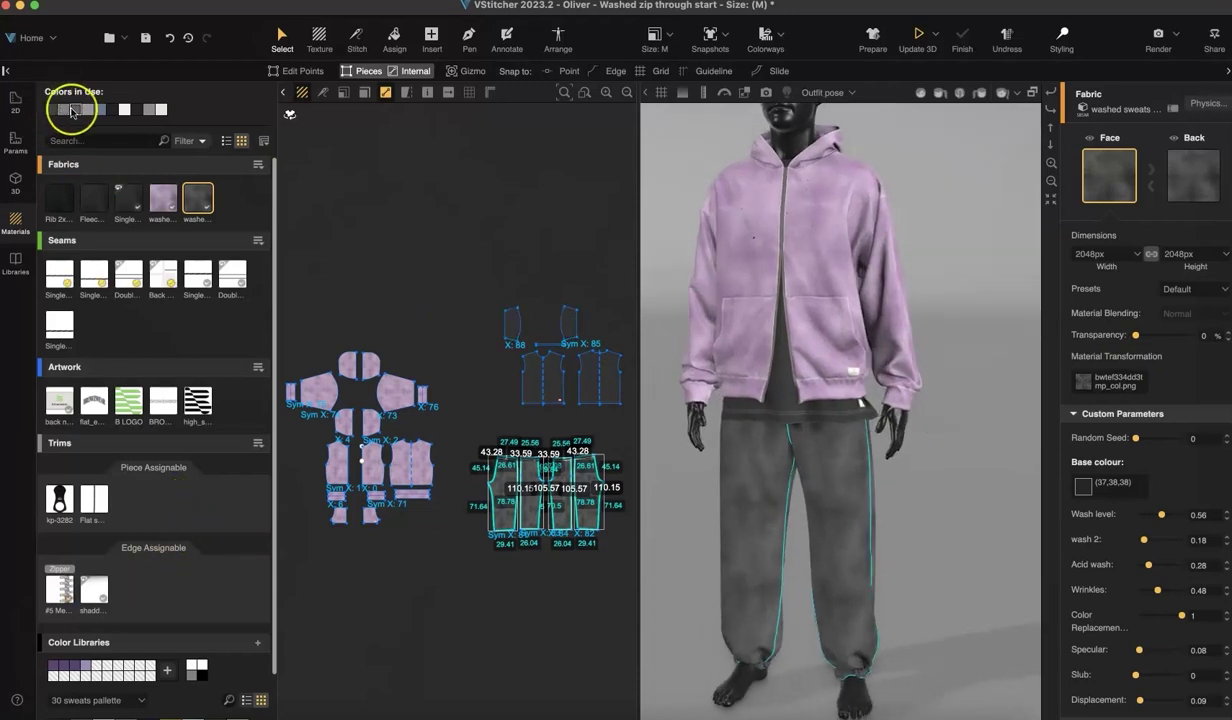
# Replace the third in-use color with the light grey from the 30 sweats palette
pyautogui.click(72, 112)
pyautogui.click(65, 245)
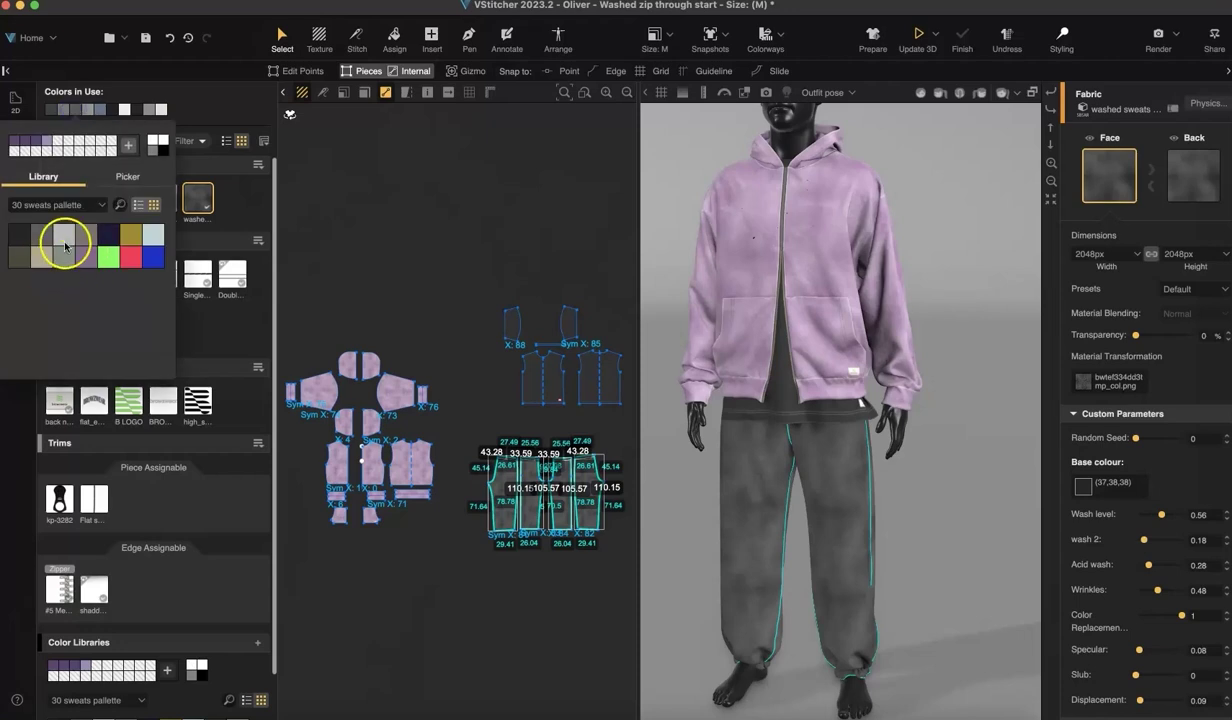
pyautogui.click(330, 253)
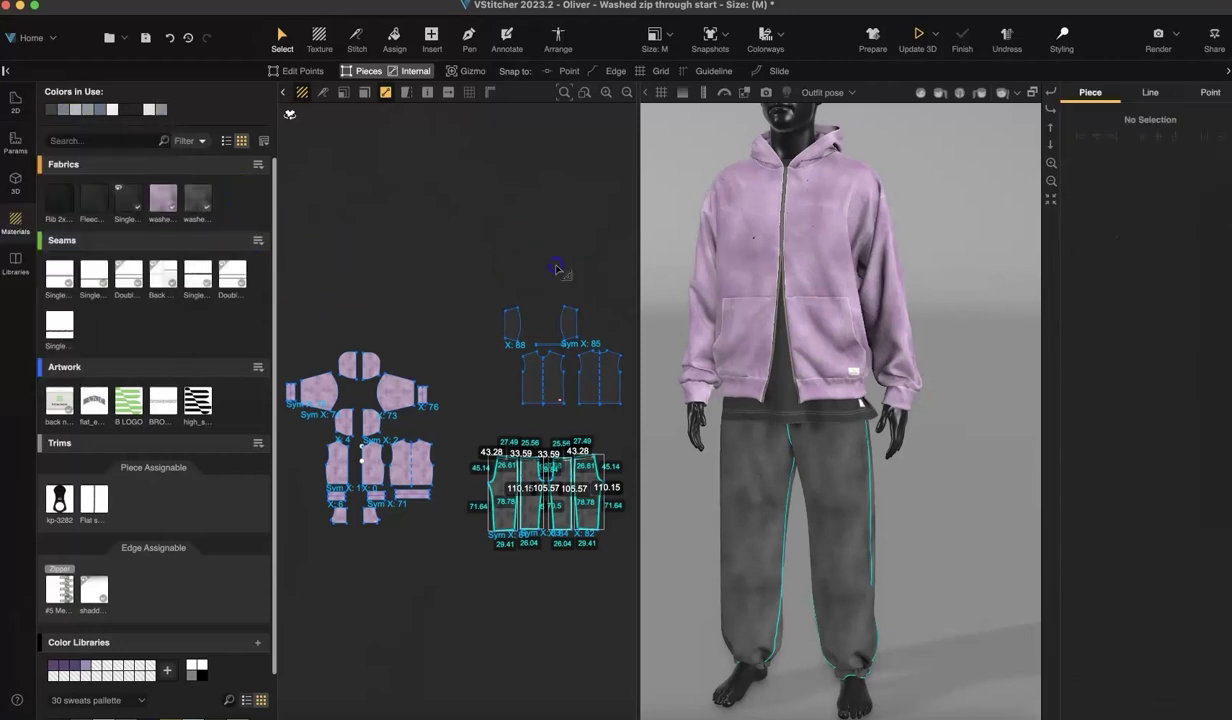
# Place the arched BROWZWEAR artwork across both front pieces of the zip-through hoodie
pyautogui.moveTo(94, 400); pyautogui.dragTo(340, 465)
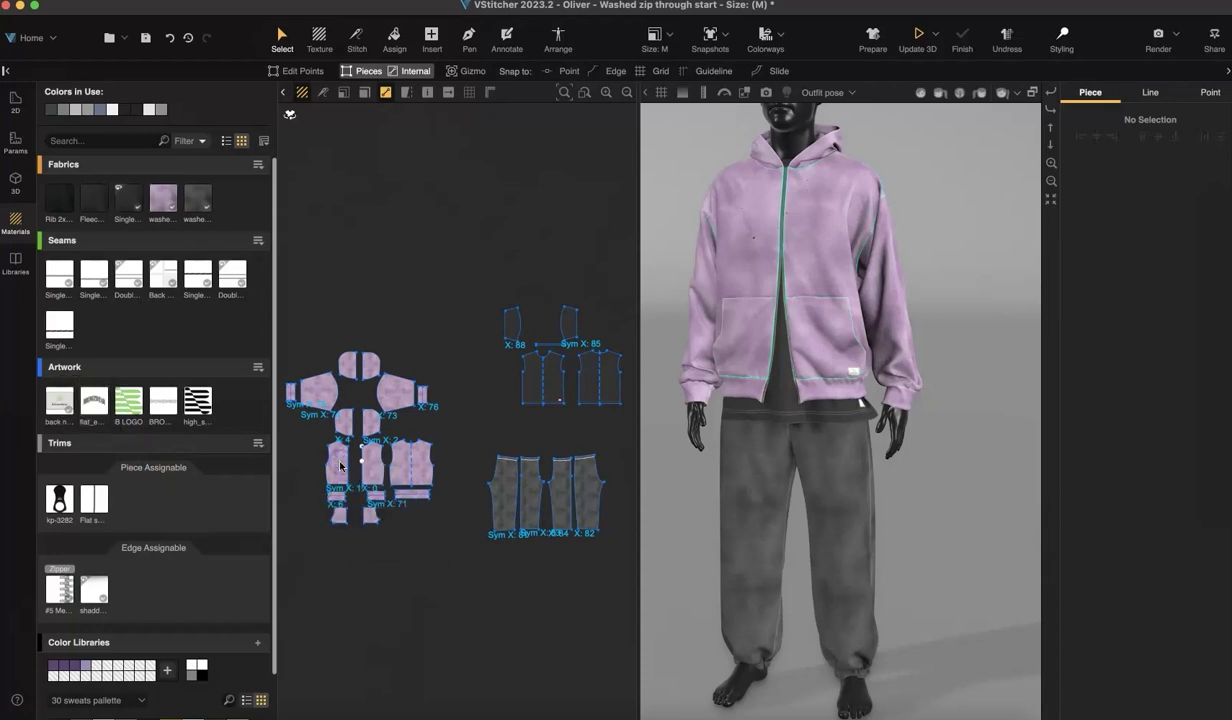
pyautogui.scroll(10, 313, 475)
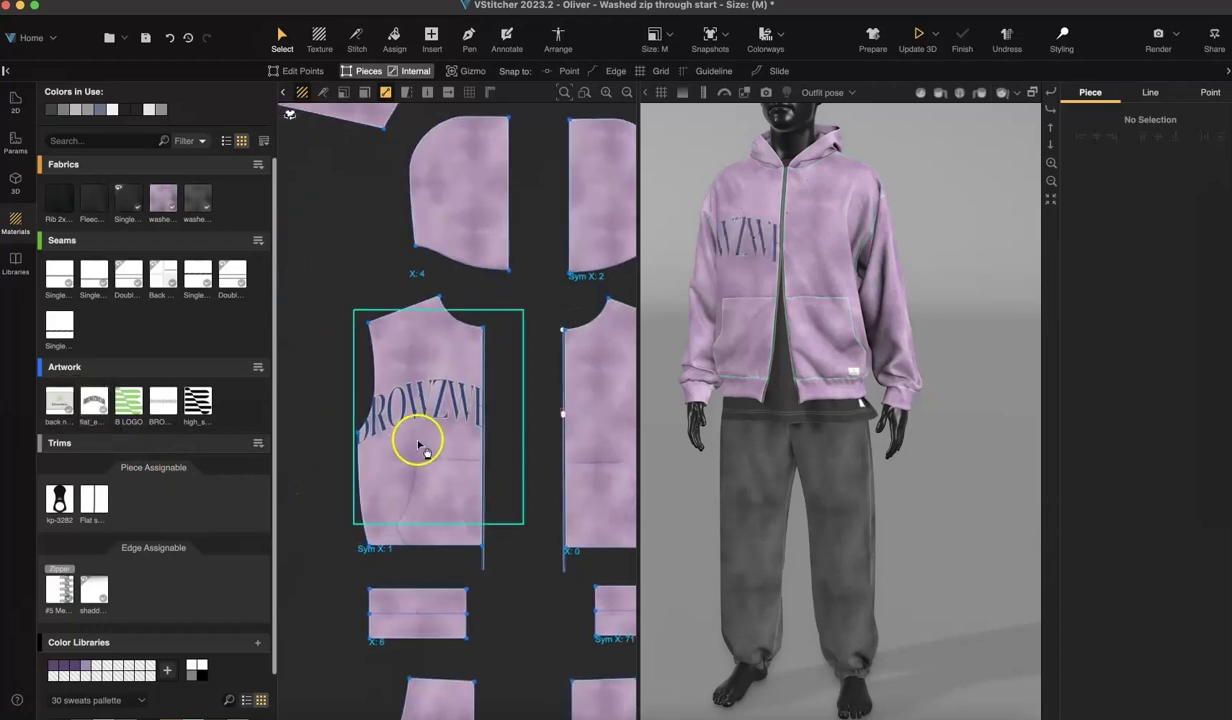
pyautogui.click(455, 445)
pyautogui.moveTo(455, 445); pyautogui.dragTo(466, 438)
pyautogui.moveTo(510, 545); pyautogui.dragTo(379, 539, button='middle')
pyautogui.moveTo(88, 399); pyautogui.dragTo(466, 416)
pyautogui.click(403, 625)
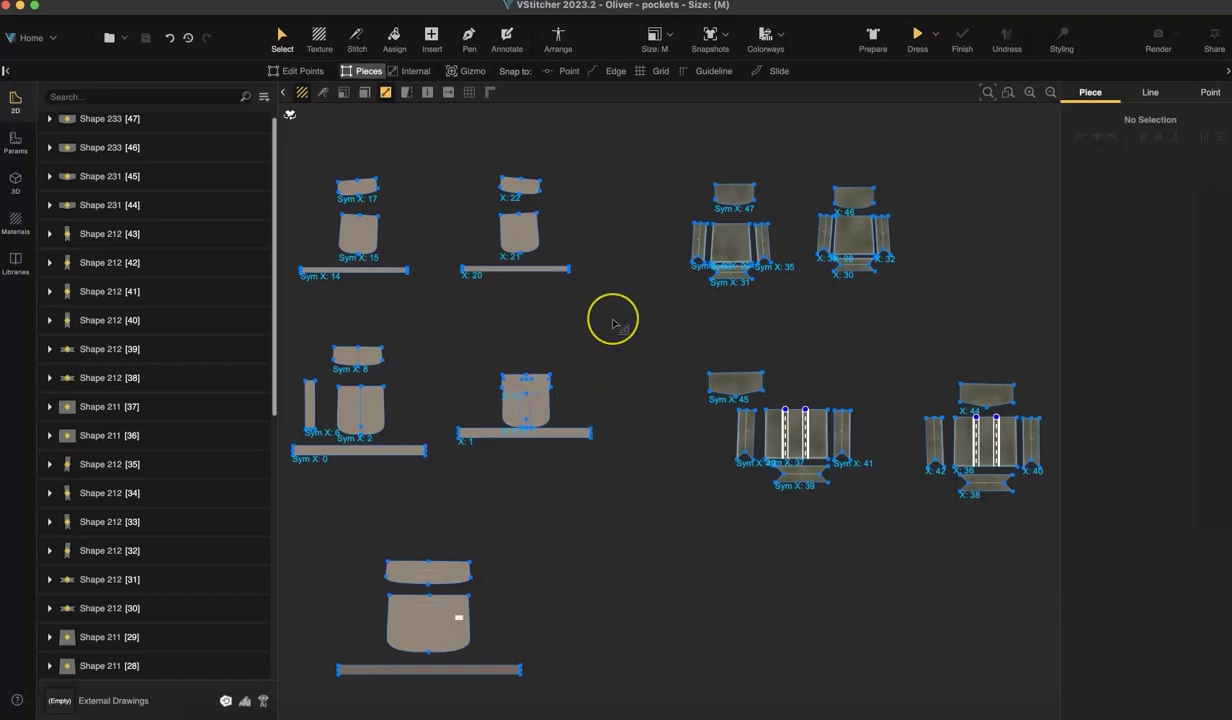
# Copy the middle-row patch pocket pieces from the pockets file and paste them below the shorts in Utility outfit start
pyautogui.moveTo(616, 322); pyautogui.dragTo(276, 474)
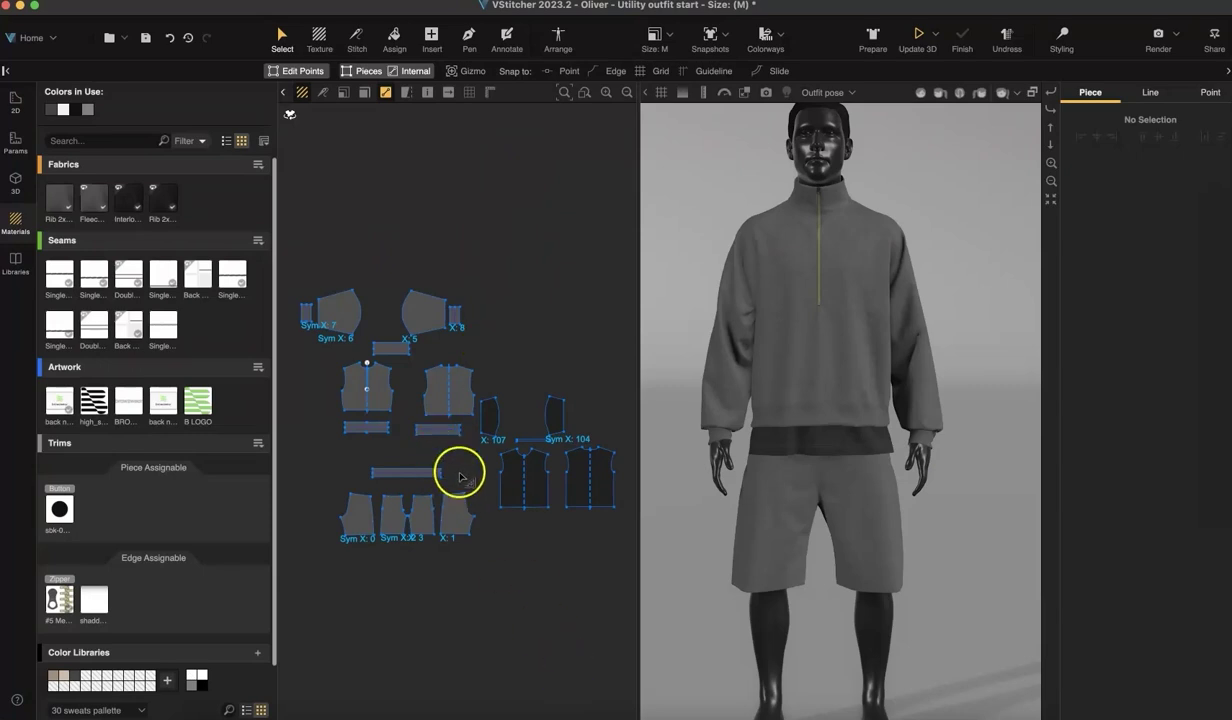
pyautogui.press('super+v')
pyautogui.click(375, 621)
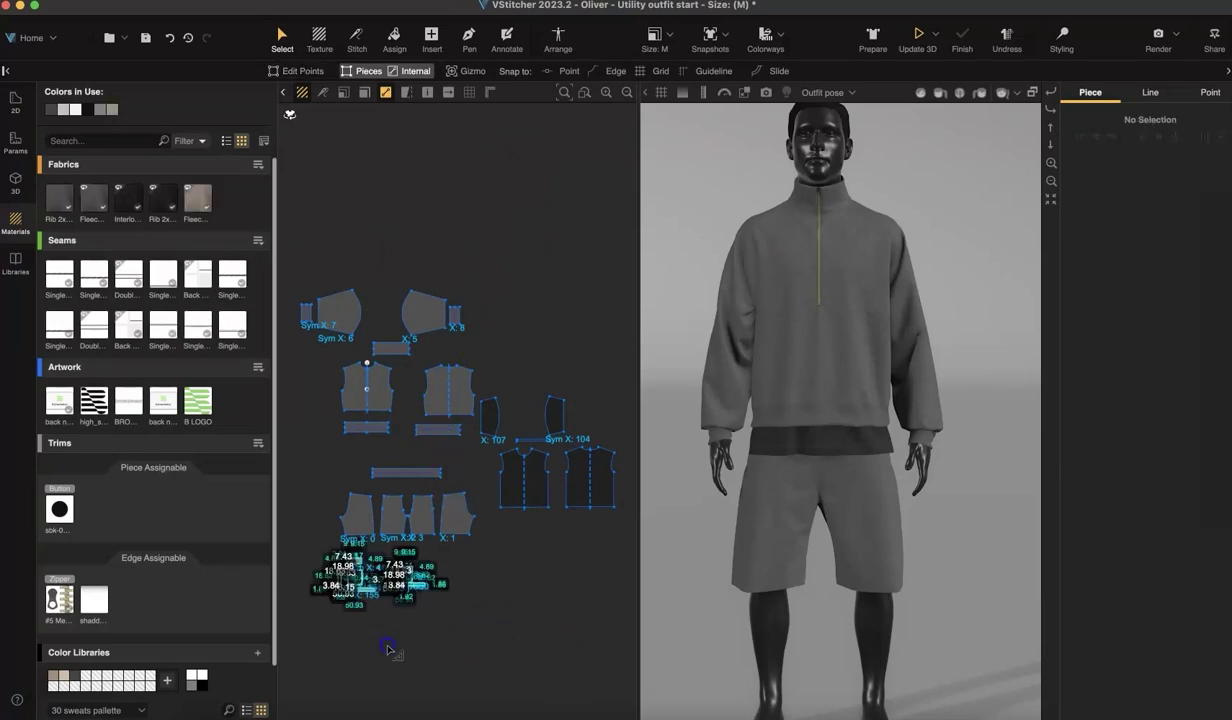
pyautogui.scroll(5, 395, 630)
pyautogui.scroll(10, 499, 467)
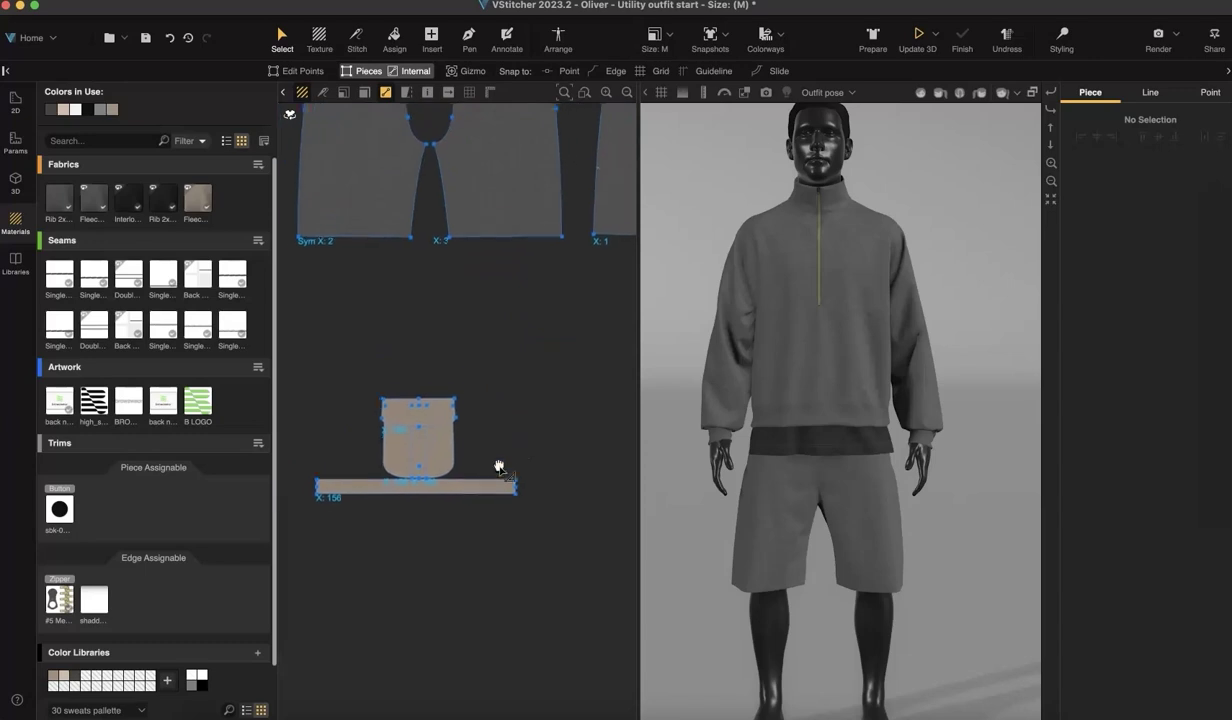
# Position the rounded pocket body on the lower outer area of shorts panel X: 3
pyautogui.click(450, 562)
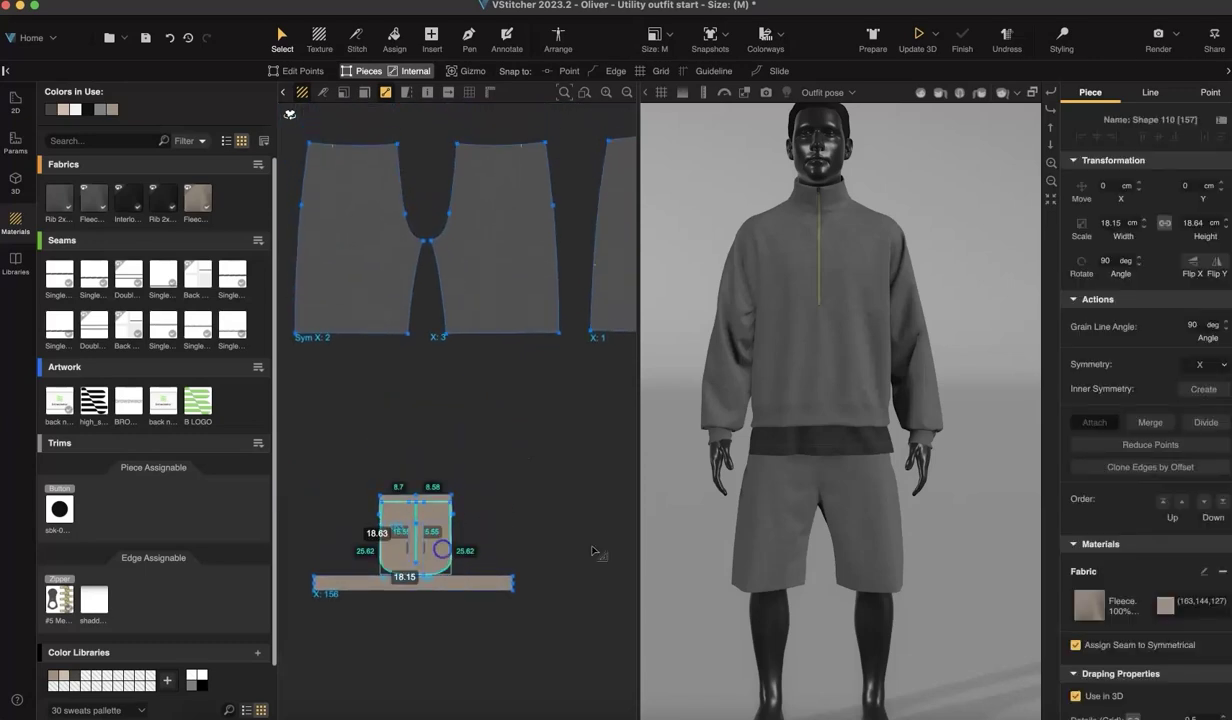
pyautogui.scroll(-5, 1195, 650)
pyautogui.click(608, 502)
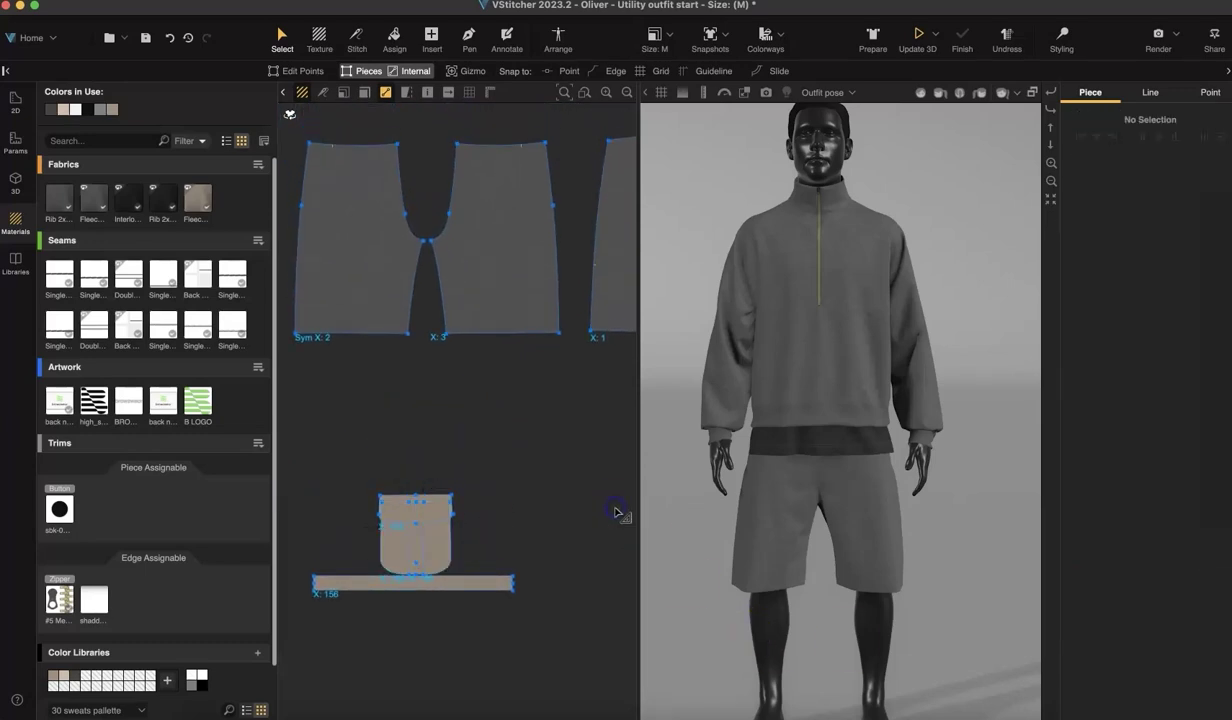
pyautogui.moveTo(432, 542); pyautogui.dragTo(542, 290)
pyautogui.click(536, 385)
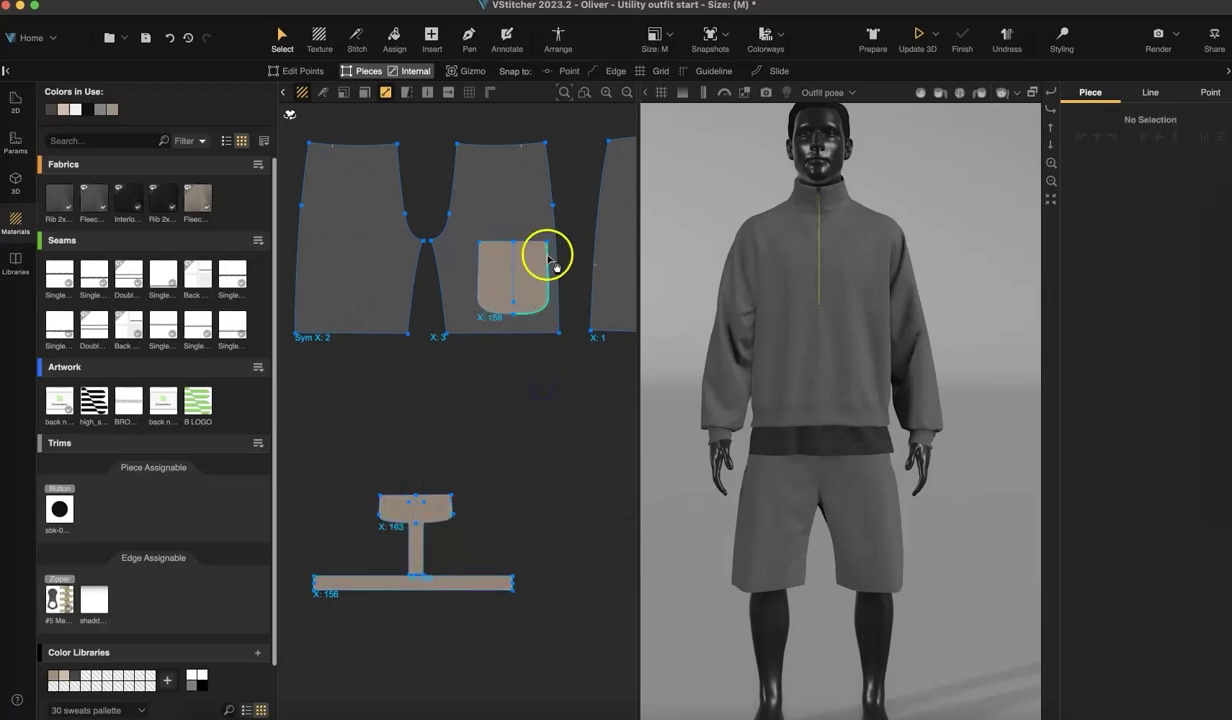
# Trace the pocket's two curved side edges as internal lines on the shorts panel
pyautogui.scroll(4, 545, 256)
pyautogui.click(405, 308)
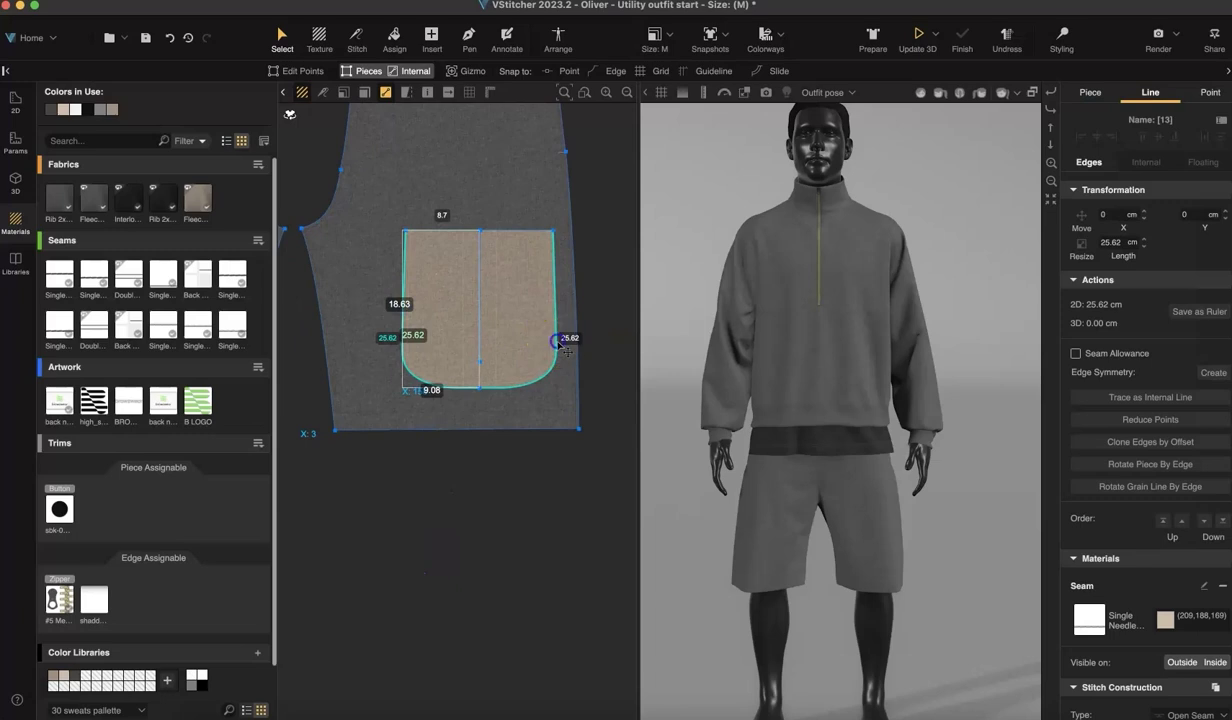
pyautogui.keyDown('shift'); pyautogui.click(557, 338); pyautogui.keyUp('shift')
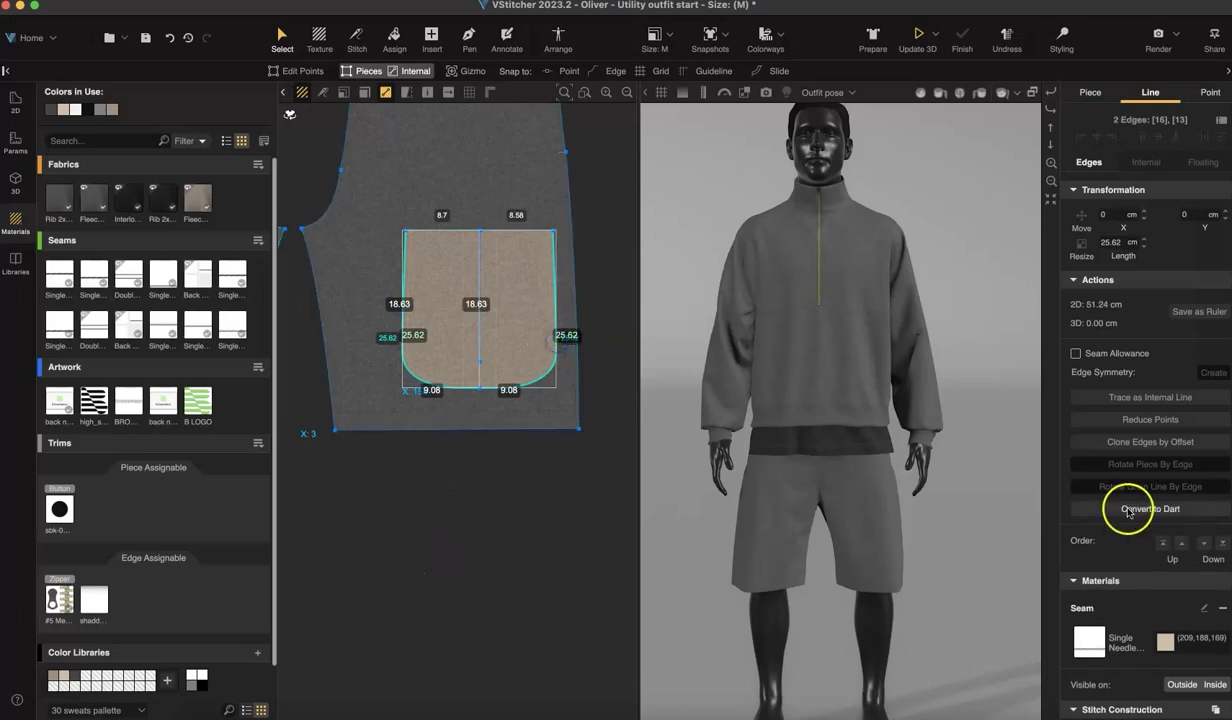
pyautogui.click(559, 563)
# Move the pocket body off the shorts panel and back beside its flap and strip pieces
pyautogui.moveTo(539, 343); pyautogui.dragTo(478, 637)
pyautogui.scroll(-5, 477, 636)
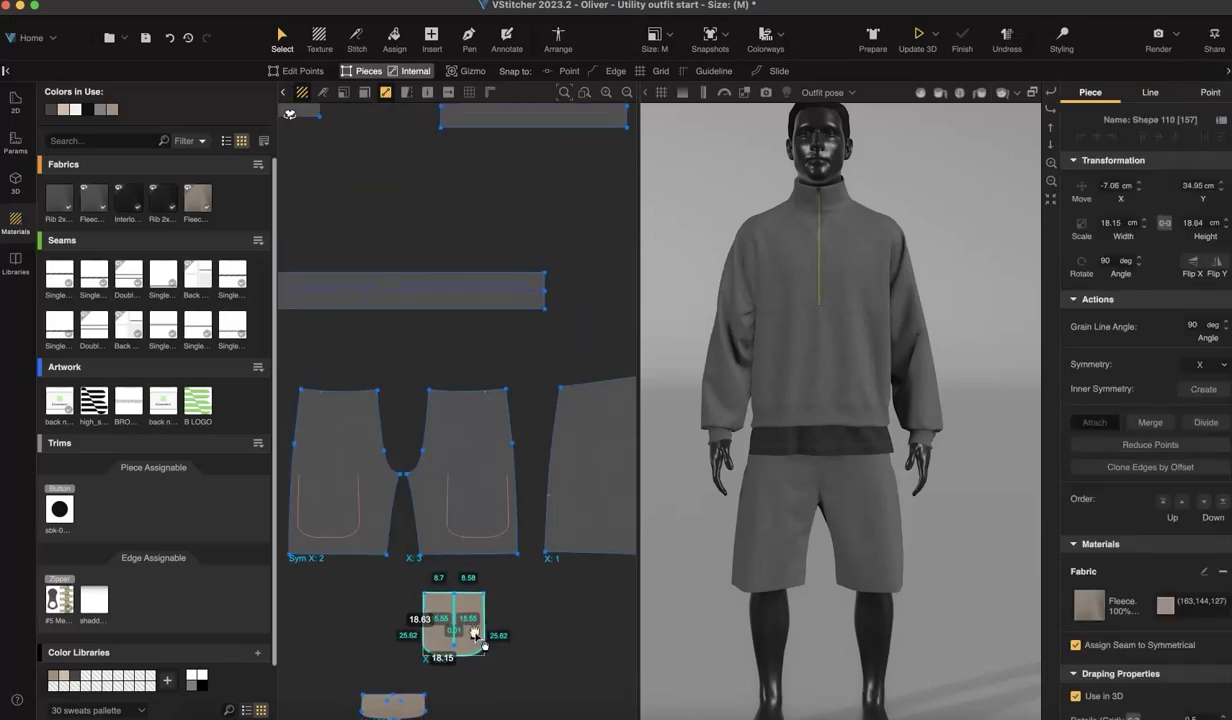
pyautogui.scroll(-5, 475, 633)
pyautogui.moveTo(465, 447); pyautogui.dragTo(426, 588)
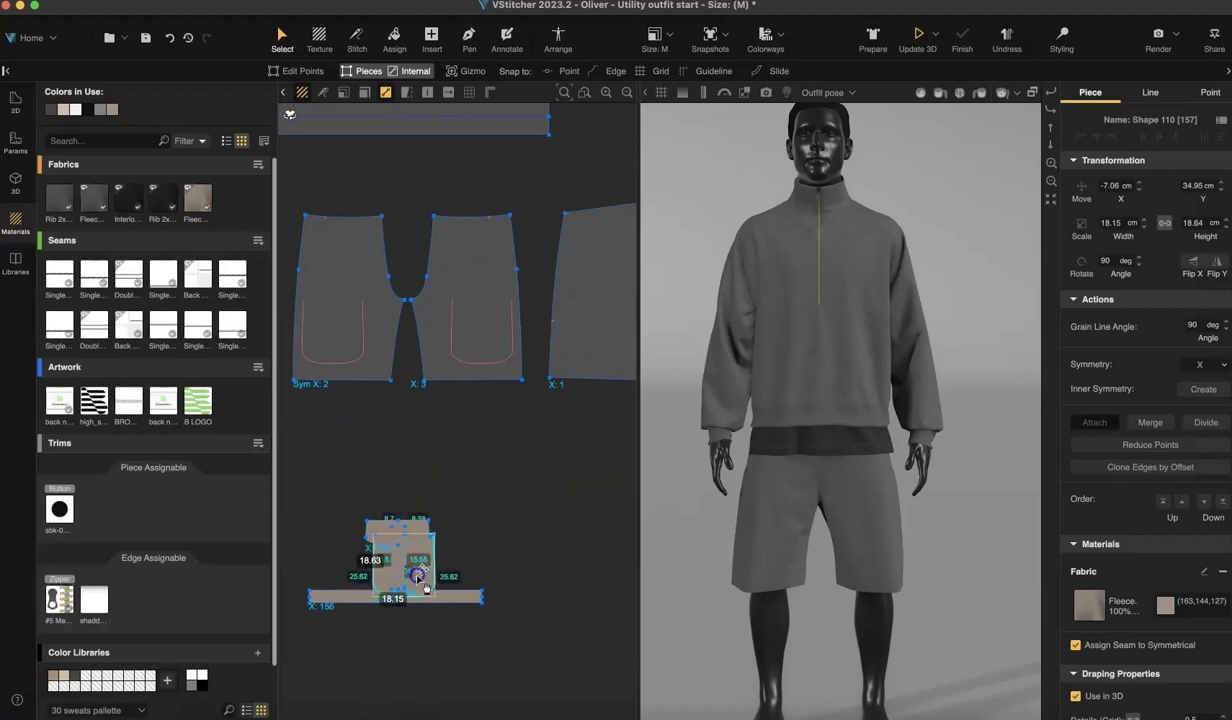
# Position the pocket flap on shorts panel X: 3 directly above the traced pocket outline
pyautogui.click(478, 553)
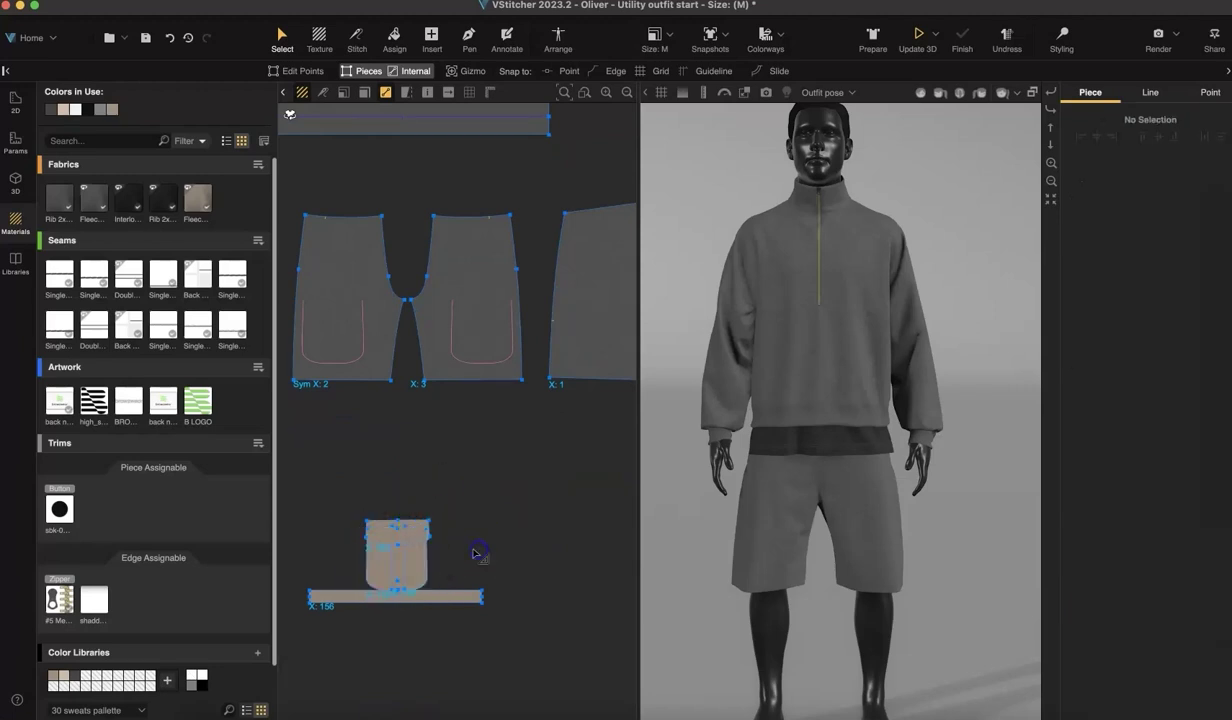
pyautogui.click(420, 540)
pyautogui.moveTo(420, 540); pyautogui.dragTo(505, 312)
pyautogui.scroll(3, 537, 270)
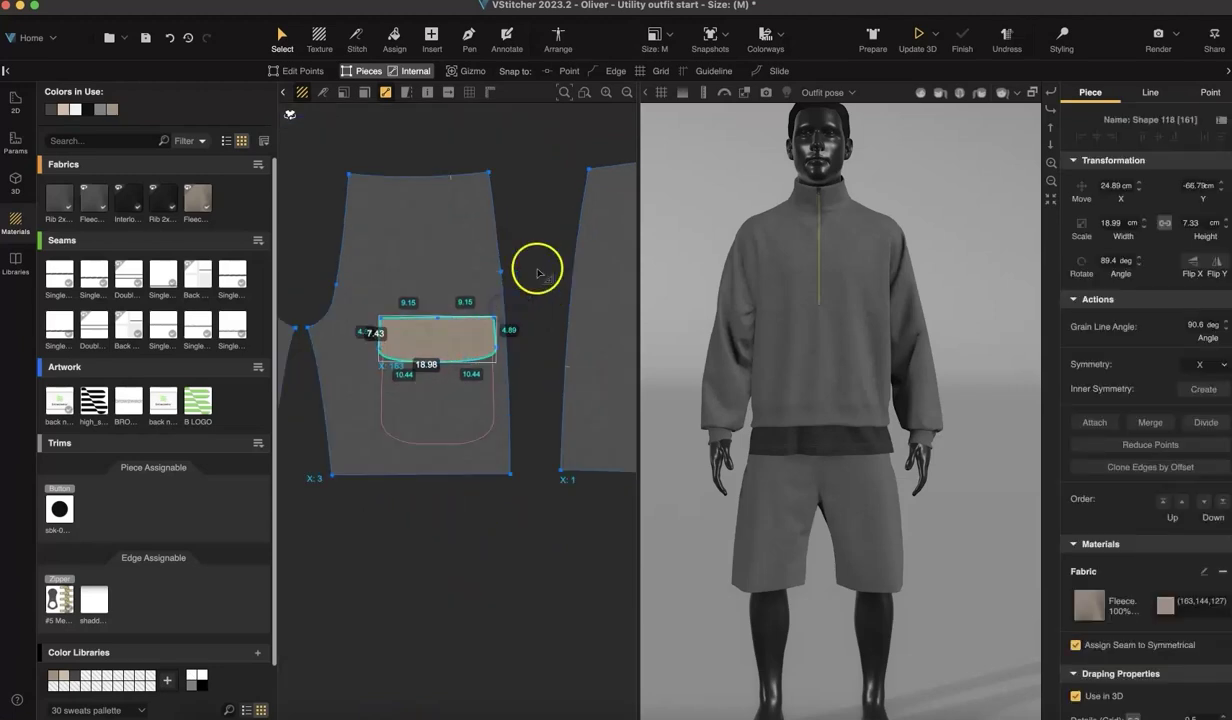
pyautogui.scroll(3, 537, 272)
# Trace the flap's two top edges as internal lines on the shorts panel
pyautogui.click(537, 272)
pyautogui.click(355, 352)
pyautogui.keyDown('shift'); pyautogui.click(394, 351); pyautogui.keyUp('shift')
pyautogui.click(1150, 397)
pyautogui.click(622, 248)
# Move the flap off the shorts panel and back onto the pocket body below
pyautogui.scroll(-4, 558, 256)
pyautogui.click(512, 289)
pyautogui.moveTo(512, 289); pyautogui.dragTo(439, 503)
pyautogui.click(510, 473)
# Arrange all the shorts pocket pieces on the left leg of the front silhouette
pyautogui.moveTo(550, 446); pyautogui.dragTo(327, 616)
pyautogui.click(564, 43)
pyautogui.moveTo(492, 533); pyautogui.dragTo(451, 324)
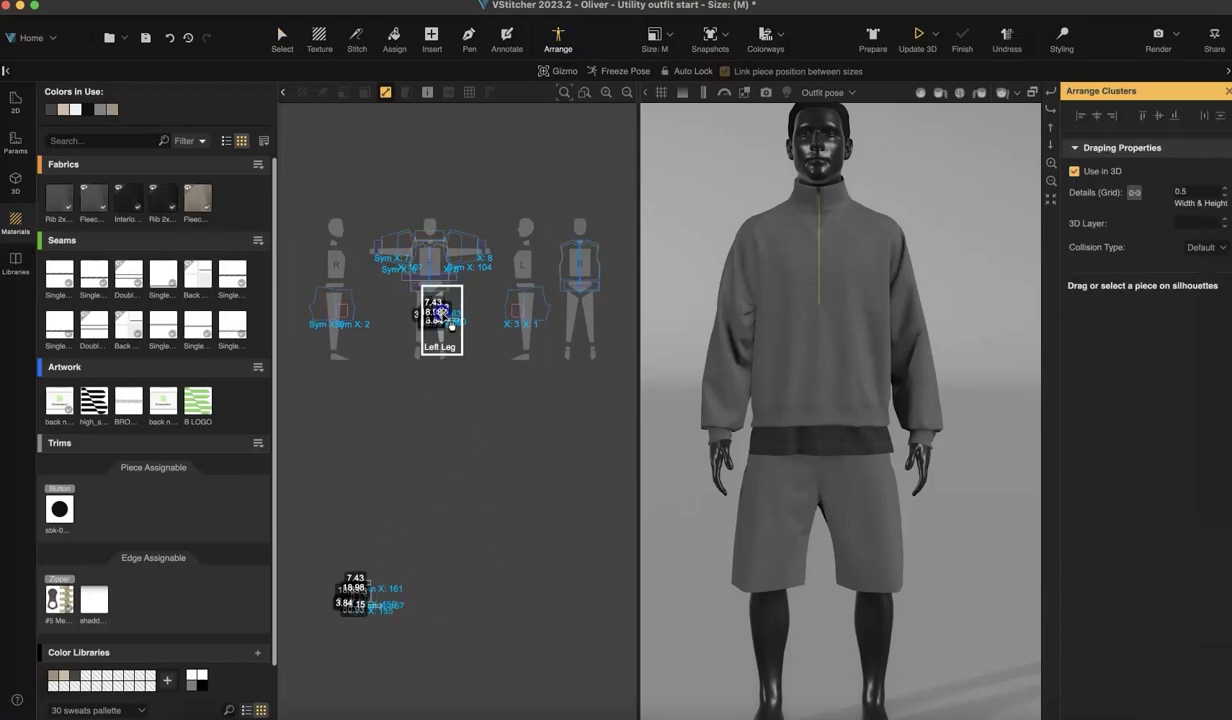
pyautogui.moveTo(450, 325); pyautogui.dragTo(447, 322)
# Set the pocket clusters on both the left and right legs to the Flat shape
pyautogui.click(1150, 207)
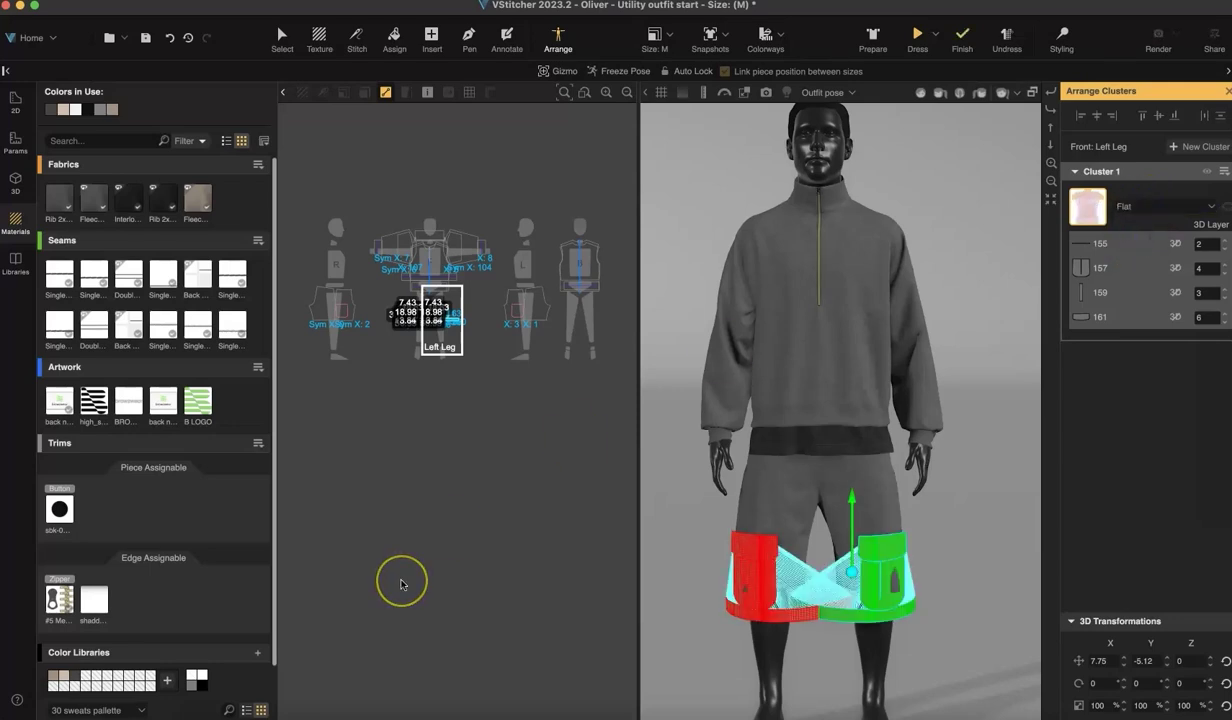
pyautogui.click(402, 318)
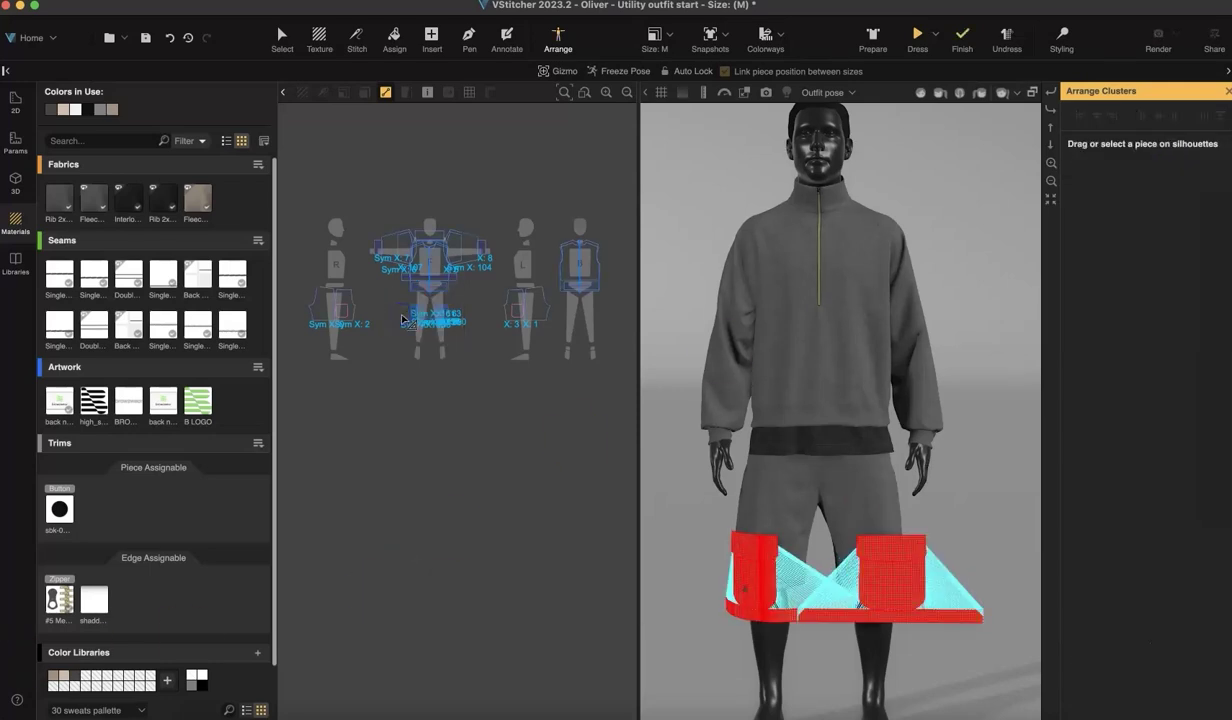
pyautogui.click(419, 322)
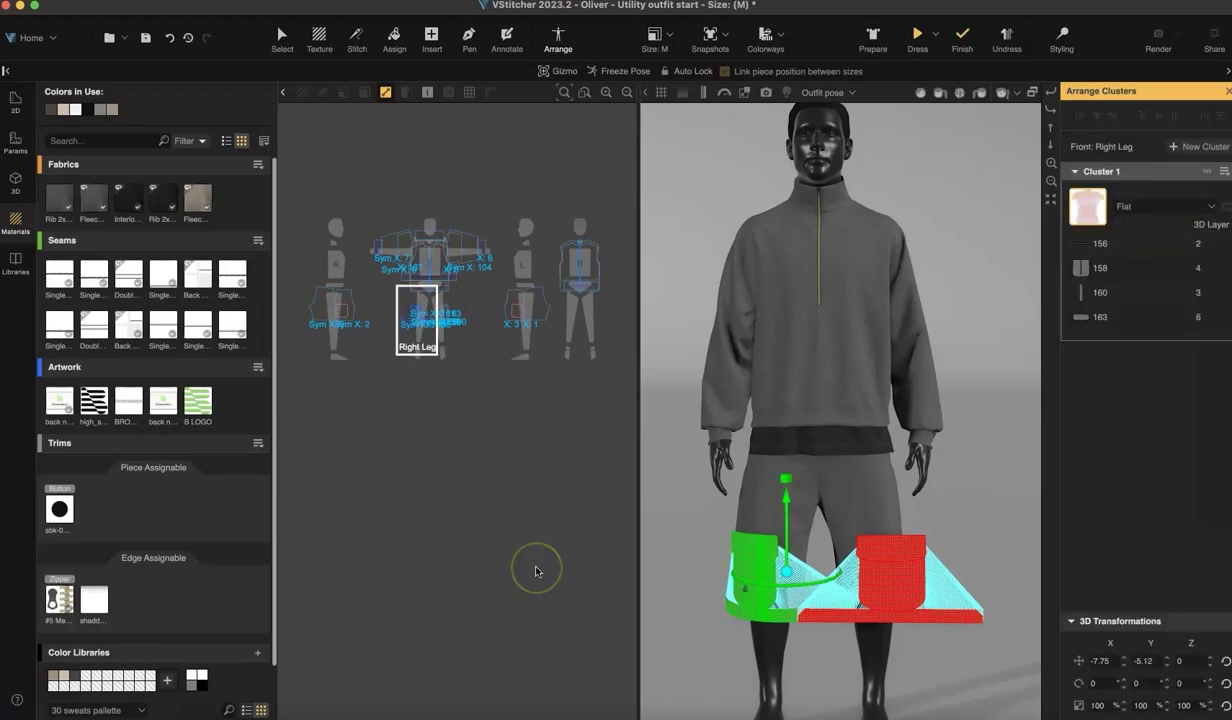
# Multi-stitch the gusset strip's free long edge to all segments of the traced curved pocket outline on shorts panel X: 3
pyautogui.click(282, 40)
pyautogui.click(362, 40)
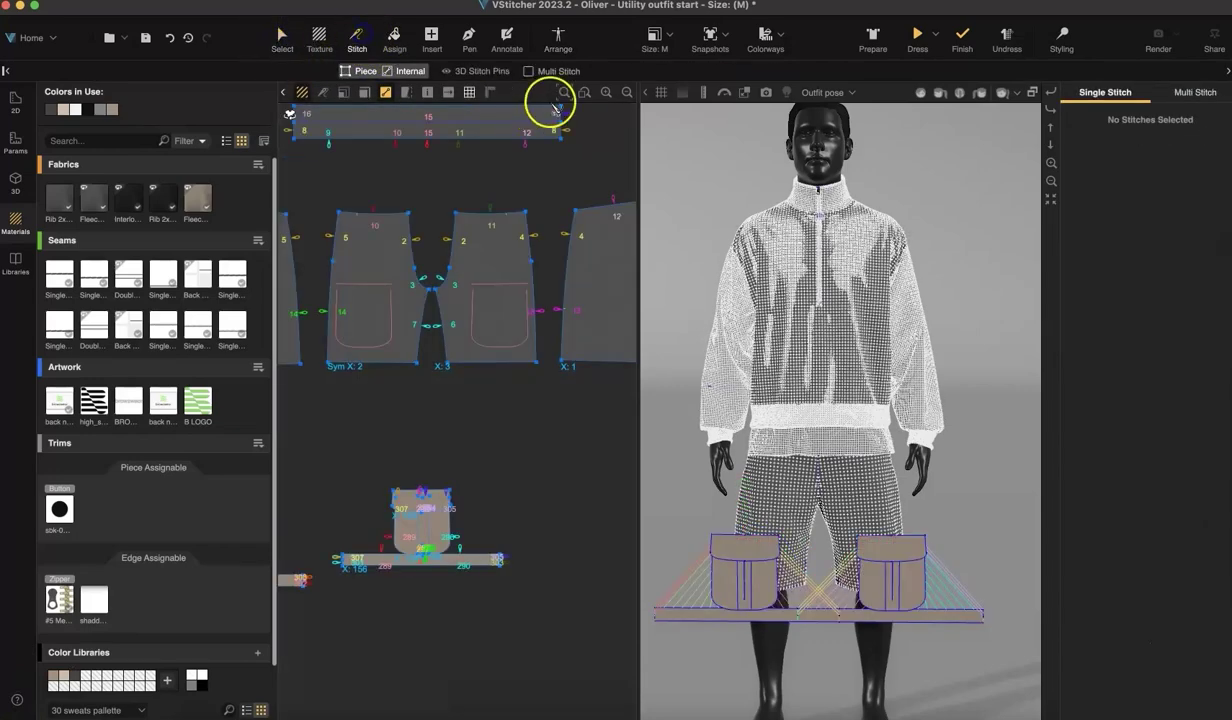
pyautogui.click(529, 71)
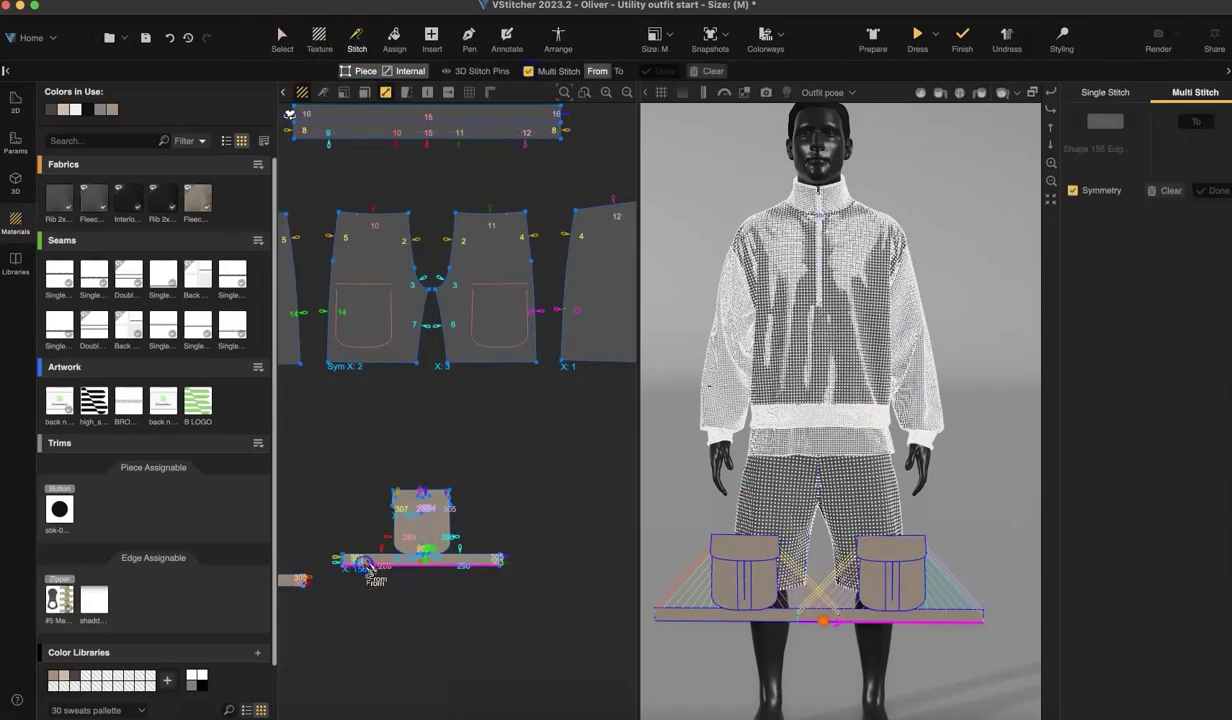
pyautogui.click(618, 72)
pyautogui.scroll(7, 533, 285)
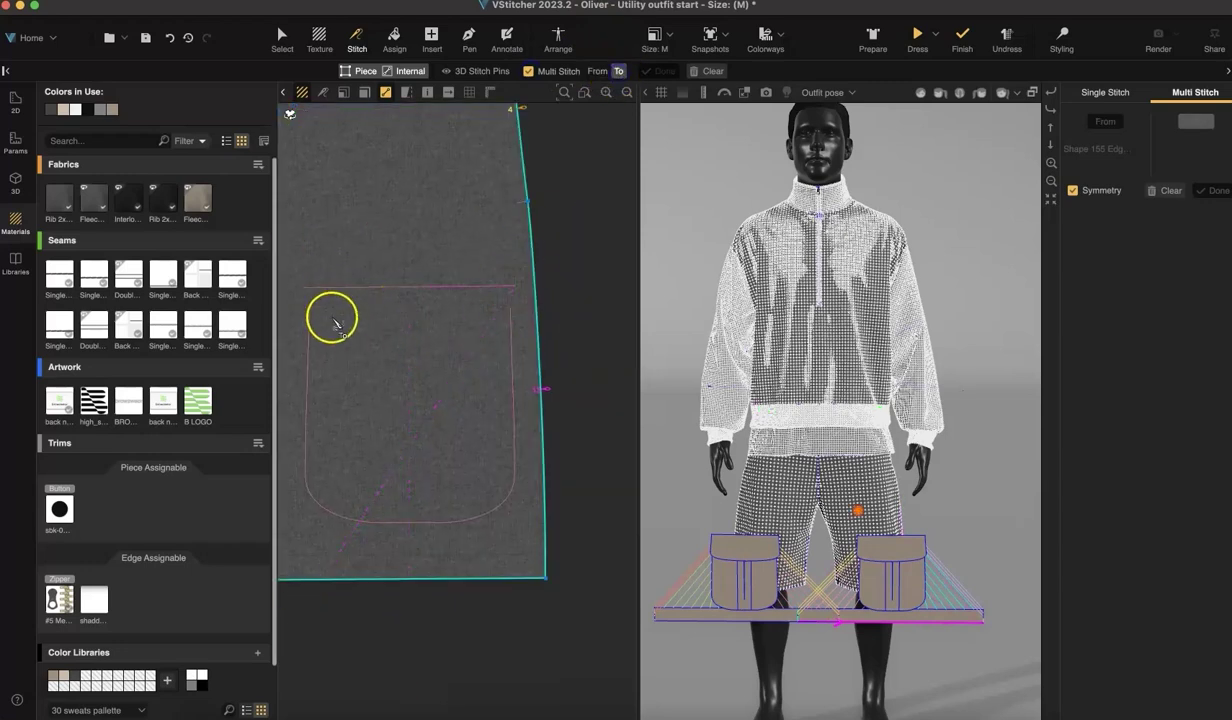
pyautogui.click(310, 314)
pyautogui.click(306, 435)
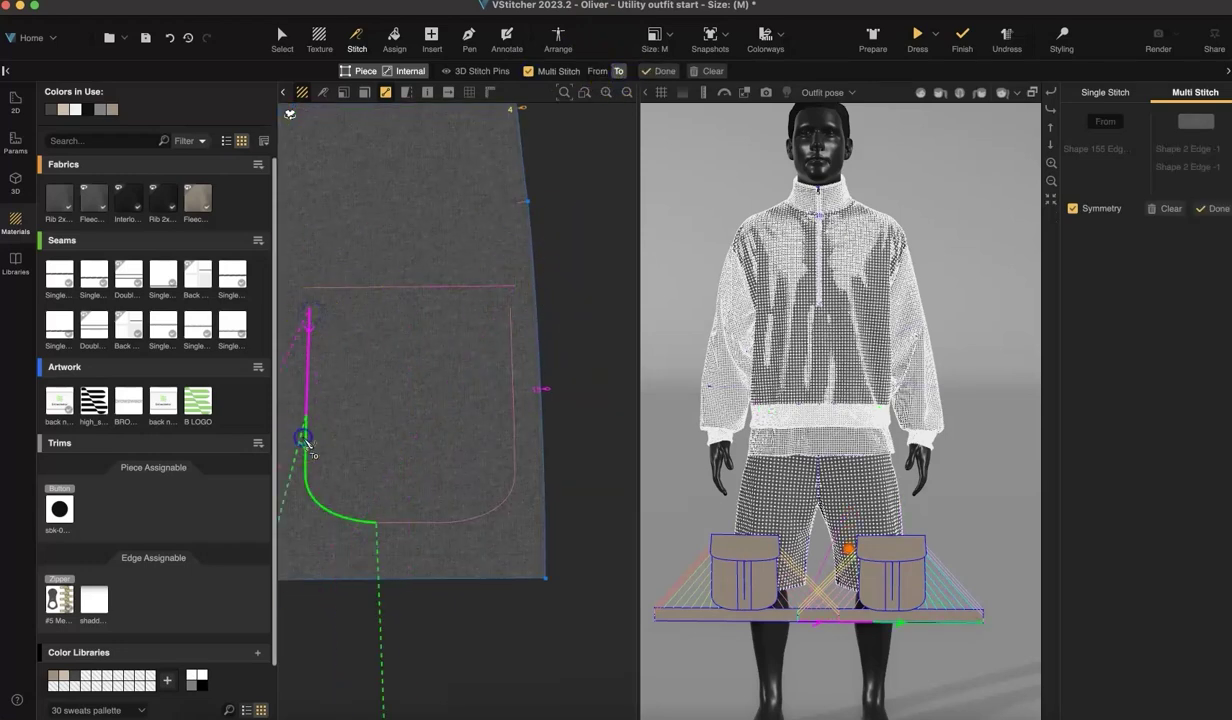
pyautogui.click(383, 523)
pyautogui.click(426, 522)
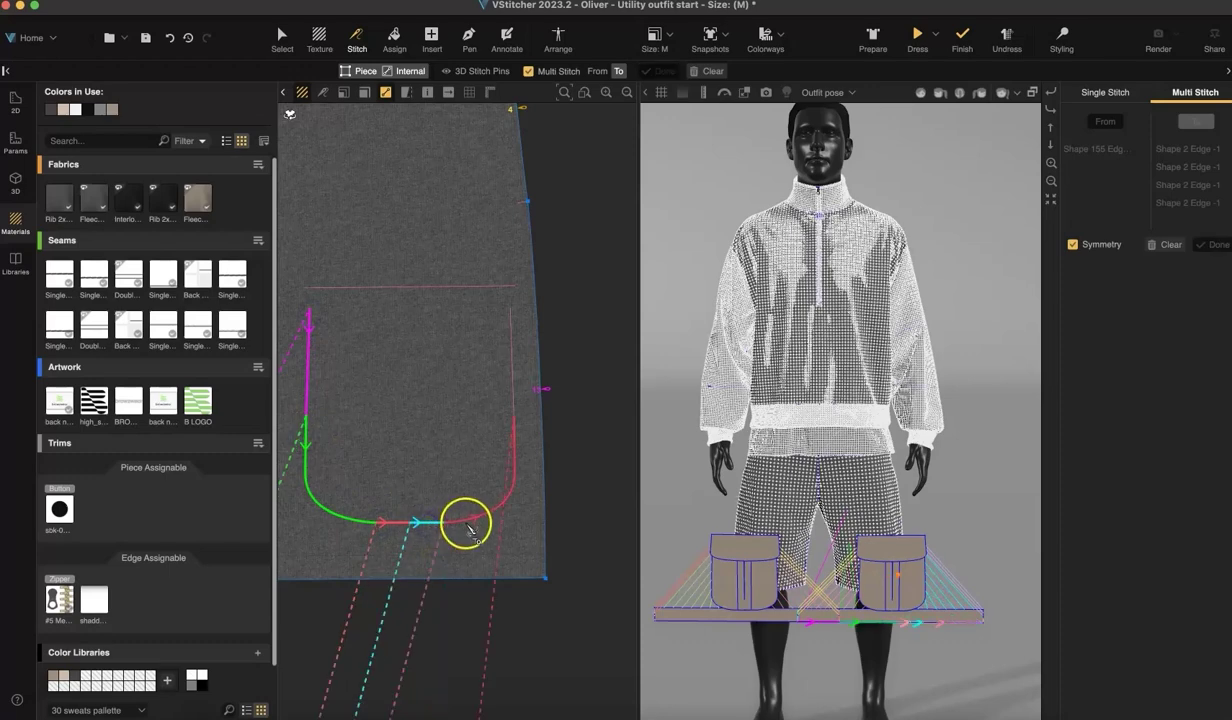
pyautogui.click(470, 528)
pyautogui.click(514, 398)
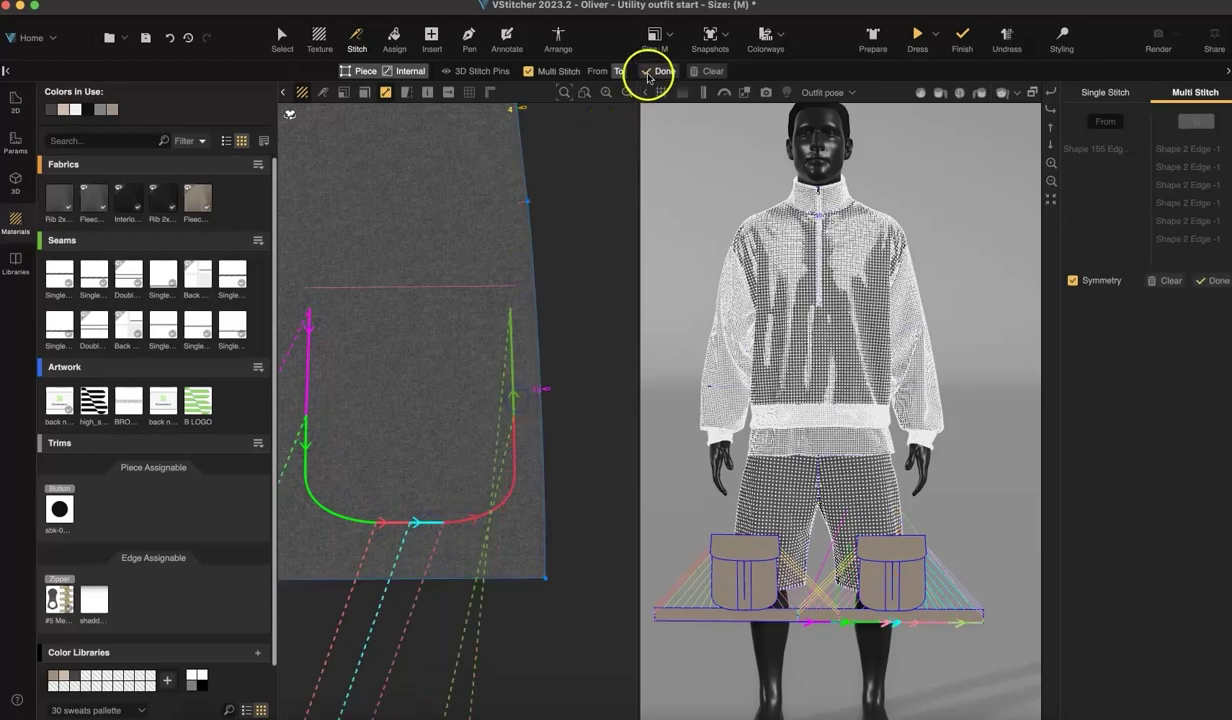
pyautogui.click(648, 72)
pyautogui.click(579, 323)
# Stitch both halves of the flap's top edge to the matching traced lines on the shorts panel
pyautogui.scroll(-10, 580, 324)
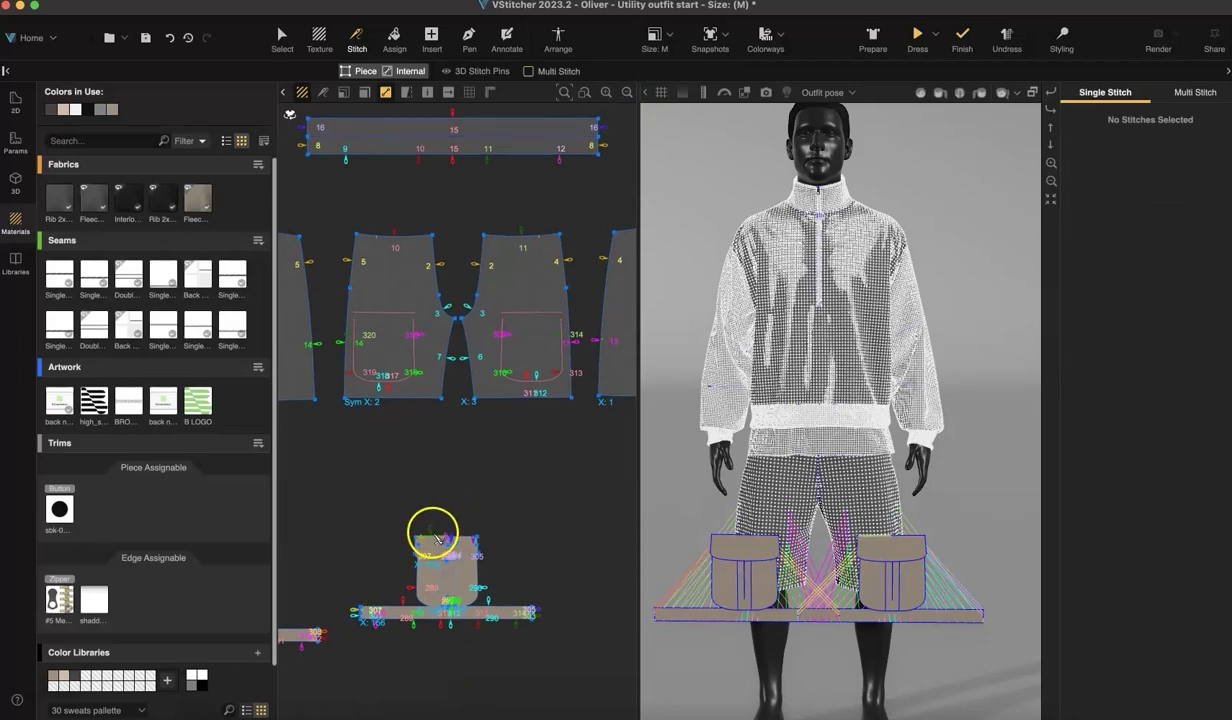
pyautogui.click(437, 537)
pyautogui.click(511, 322)
pyautogui.click(513, 500)
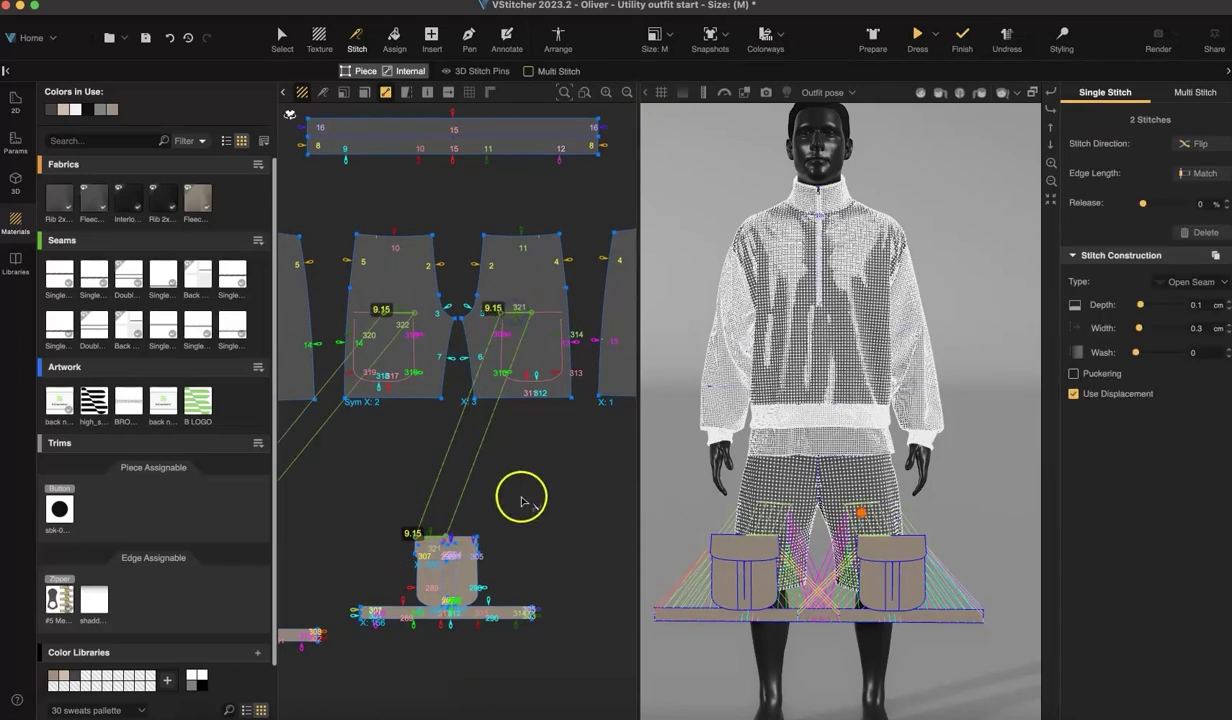
pyautogui.moveTo(462, 533); pyautogui.dragTo(547, 311)
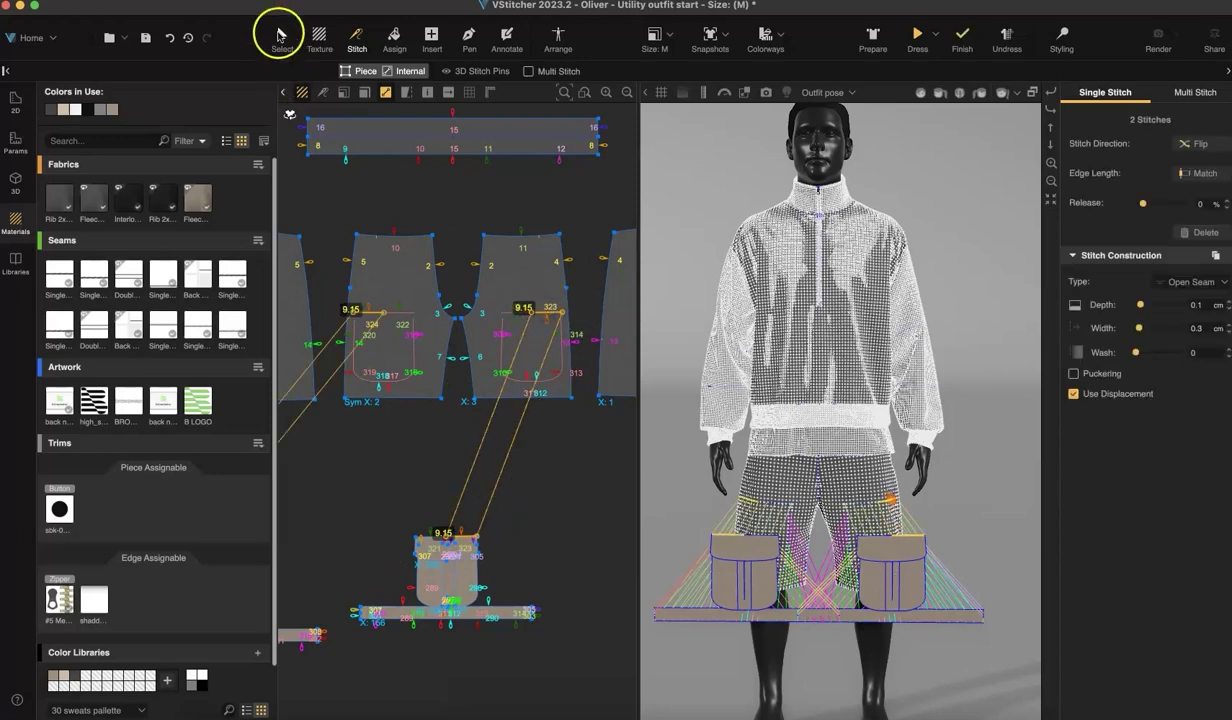
# Dress the avatar with the stitched pockets and inspect how they drape on the shorts
pyautogui.click(280, 36)
pyautogui.click(916, 38)
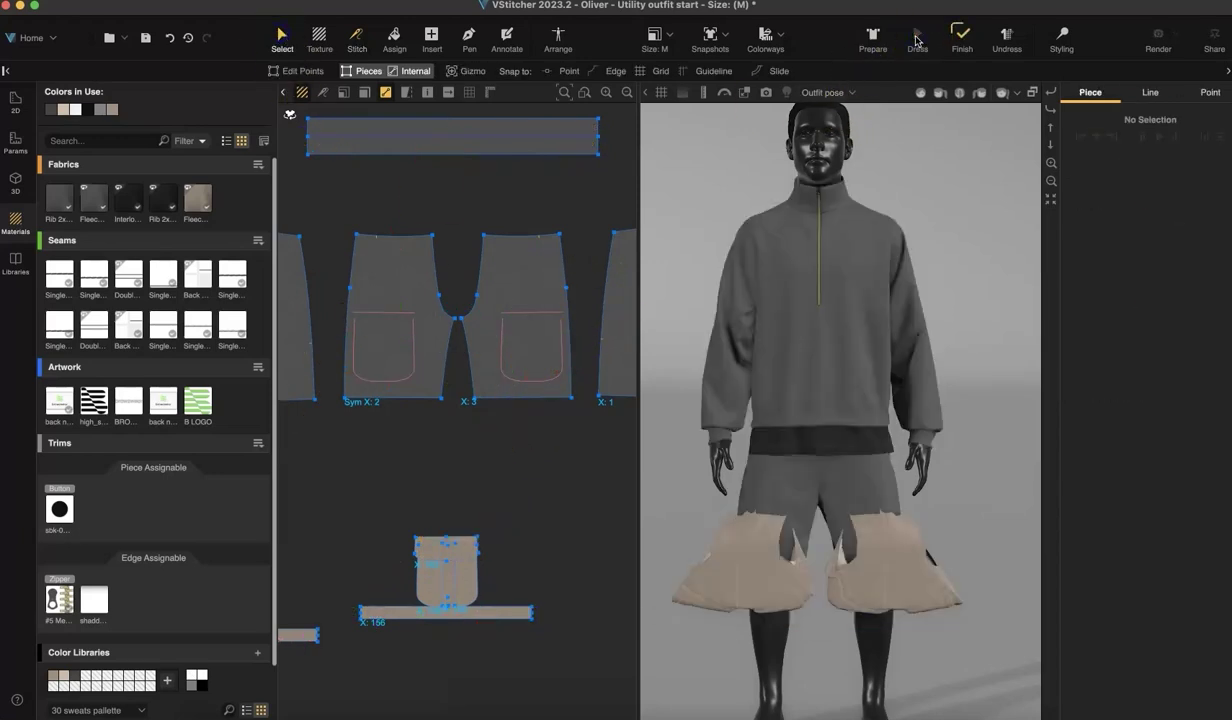
pyautogui.click(893, 295)
pyautogui.moveTo(951, 636); pyautogui.dragTo(889, 629)
pyautogui.scroll(5, 778, 622)
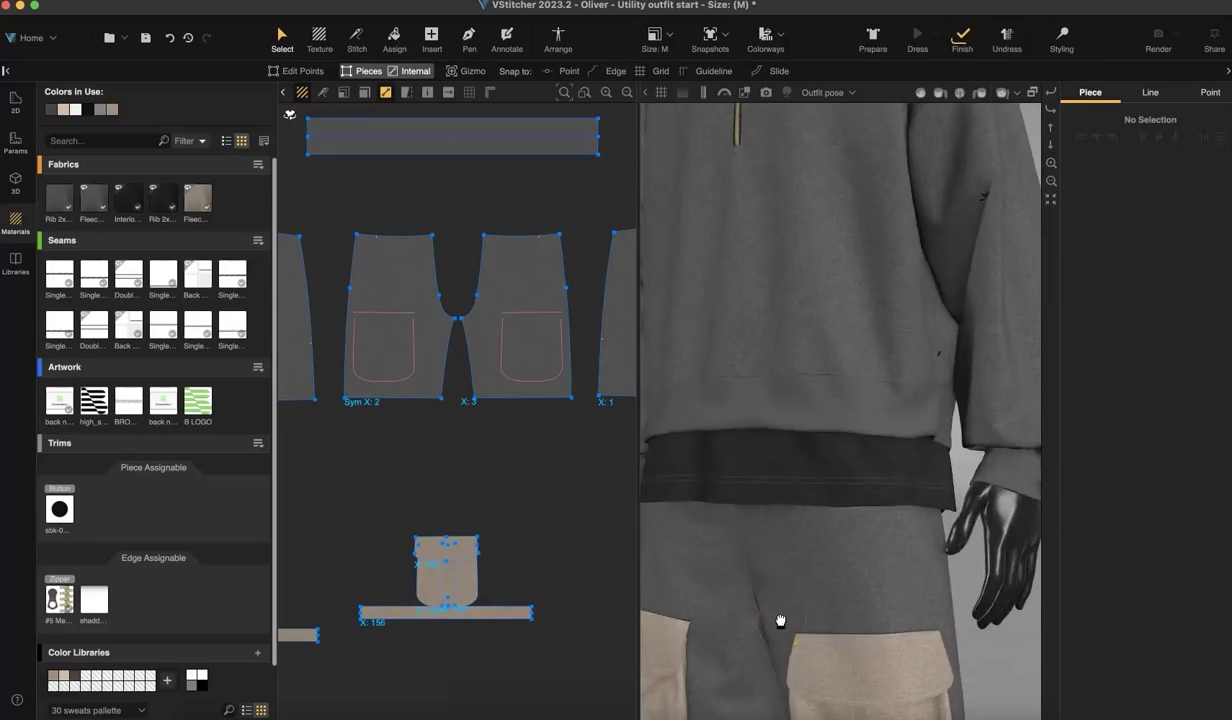
pyautogui.moveTo(827, 541); pyautogui.dragTo(842, 341, button='middle')
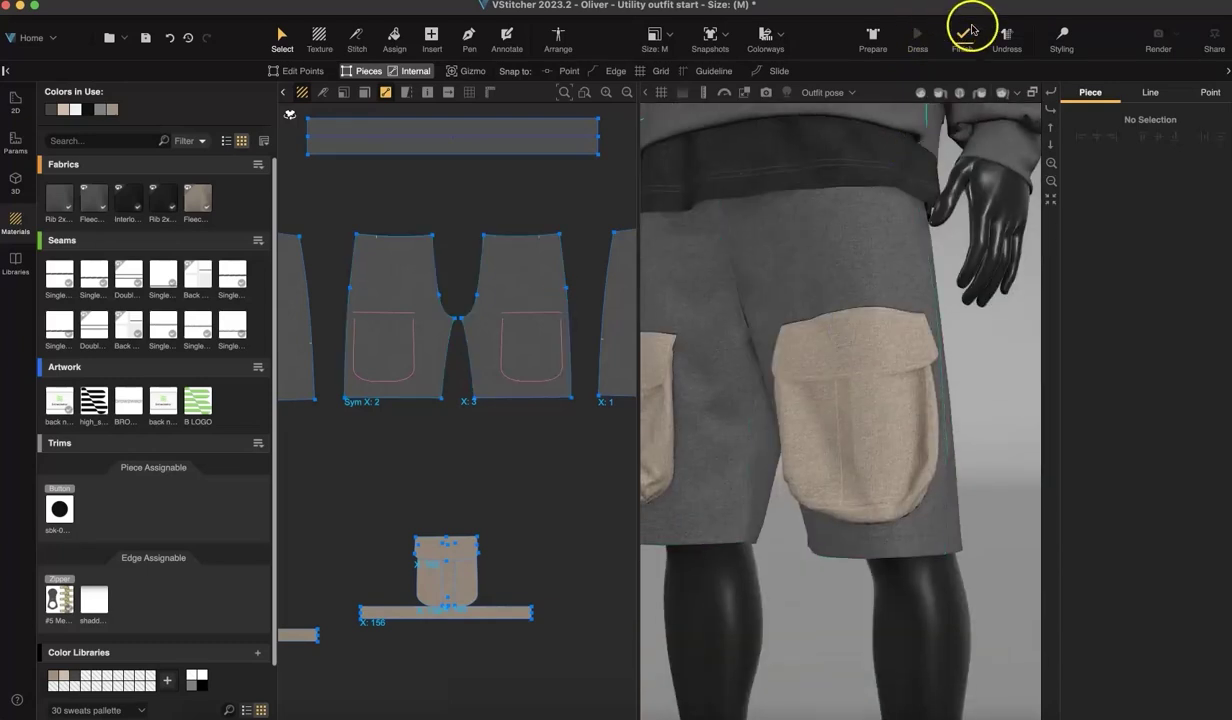
# Pull the shorts pockets into shape in 3D Styling using Pinch with an 8.7 cm radius and the Focused effect
pyautogui.click(1061, 35)
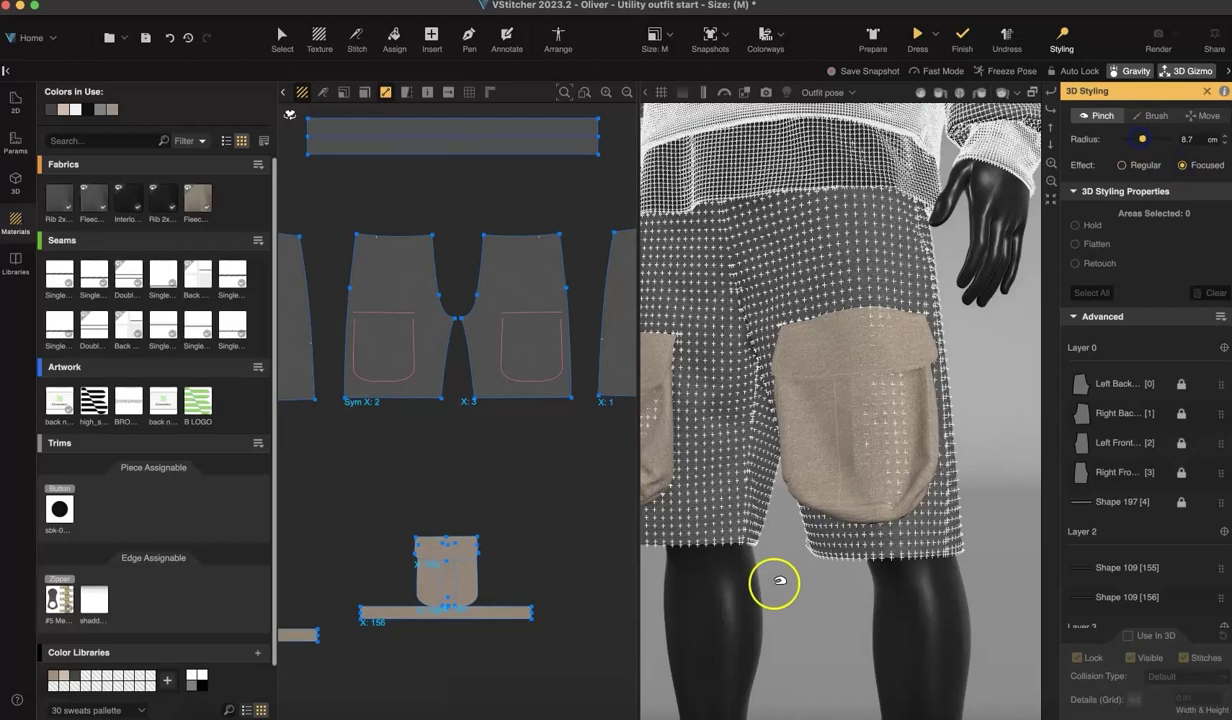
pyautogui.moveTo(818, 470)
pyautogui.mouseDown()
pyautogui.moveTo(798, 480)
pyautogui.moveTo(782, 461)
pyautogui.mouseUp()
pyautogui.moveTo(896, 564); pyautogui.dragTo(970, 577)
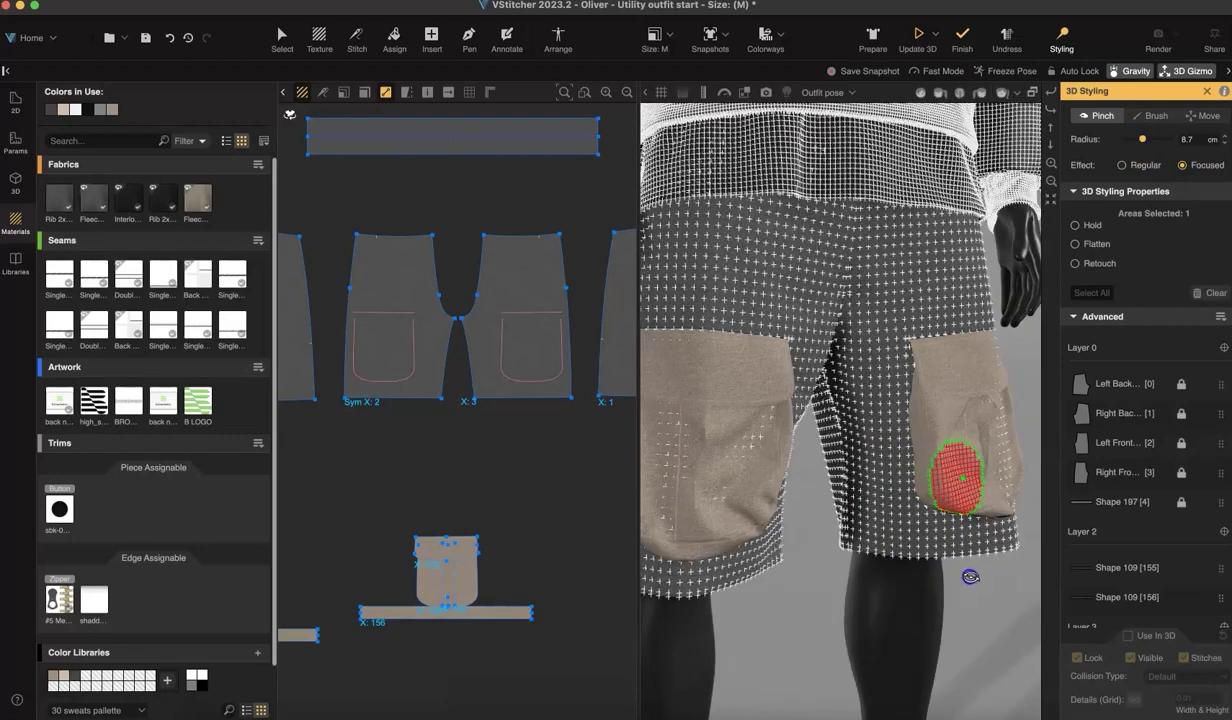
pyautogui.moveTo(1006, 461); pyautogui.dragTo(1038, 448)
# Update the 3D drape of the styled pockets and finish the garment simulation
pyautogui.click(917, 32)
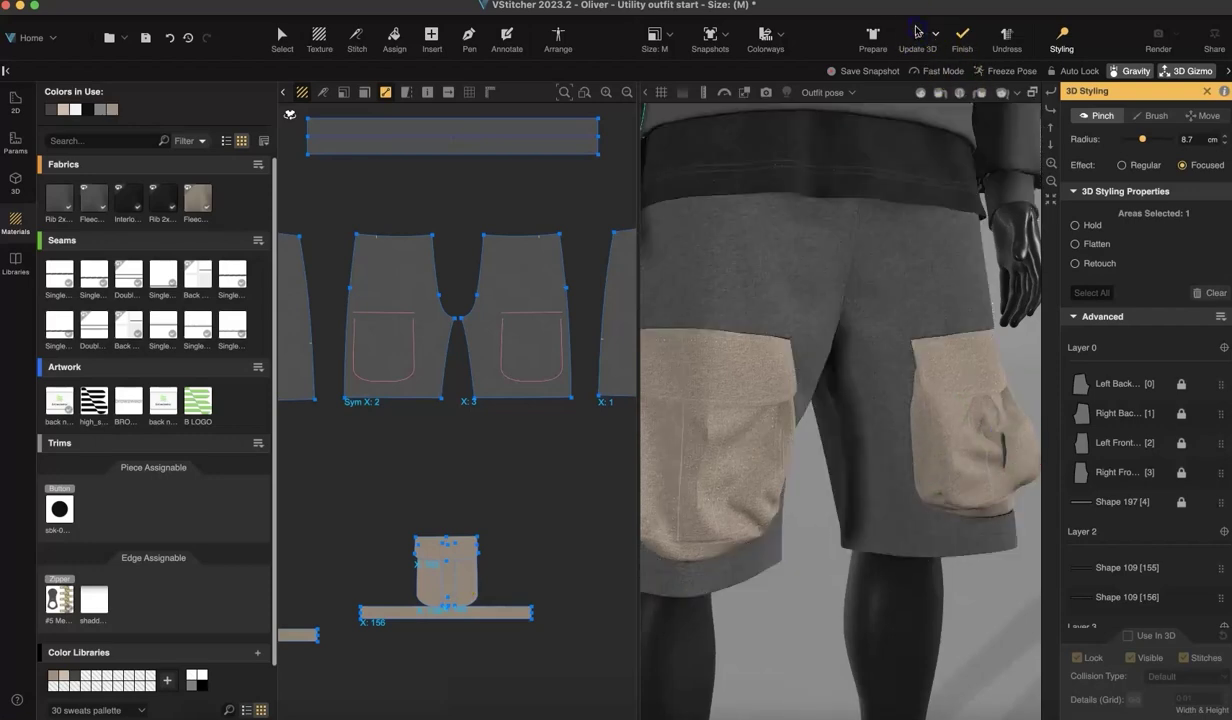
pyautogui.keyDown('alt'); pyautogui.moveTo(949, 349); pyautogui.dragTo(889, 385); pyautogui.keyUp('alt')
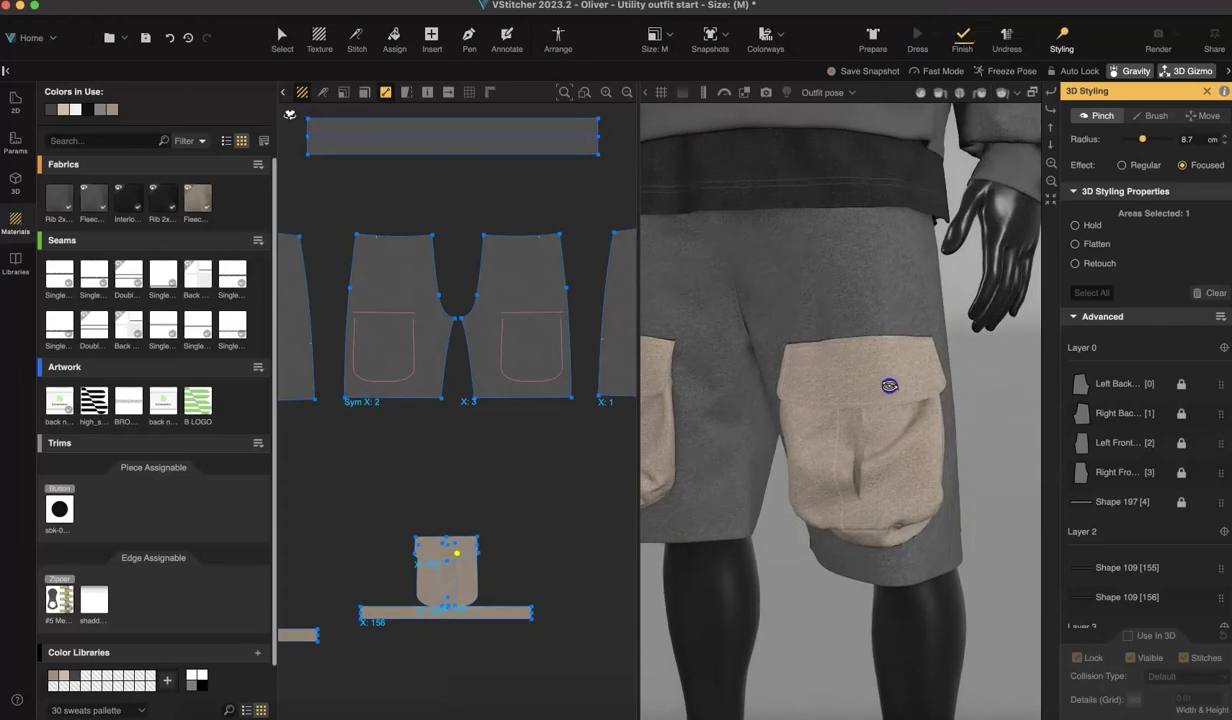
pyautogui.click(962, 35)
pyautogui.click(438, 215)
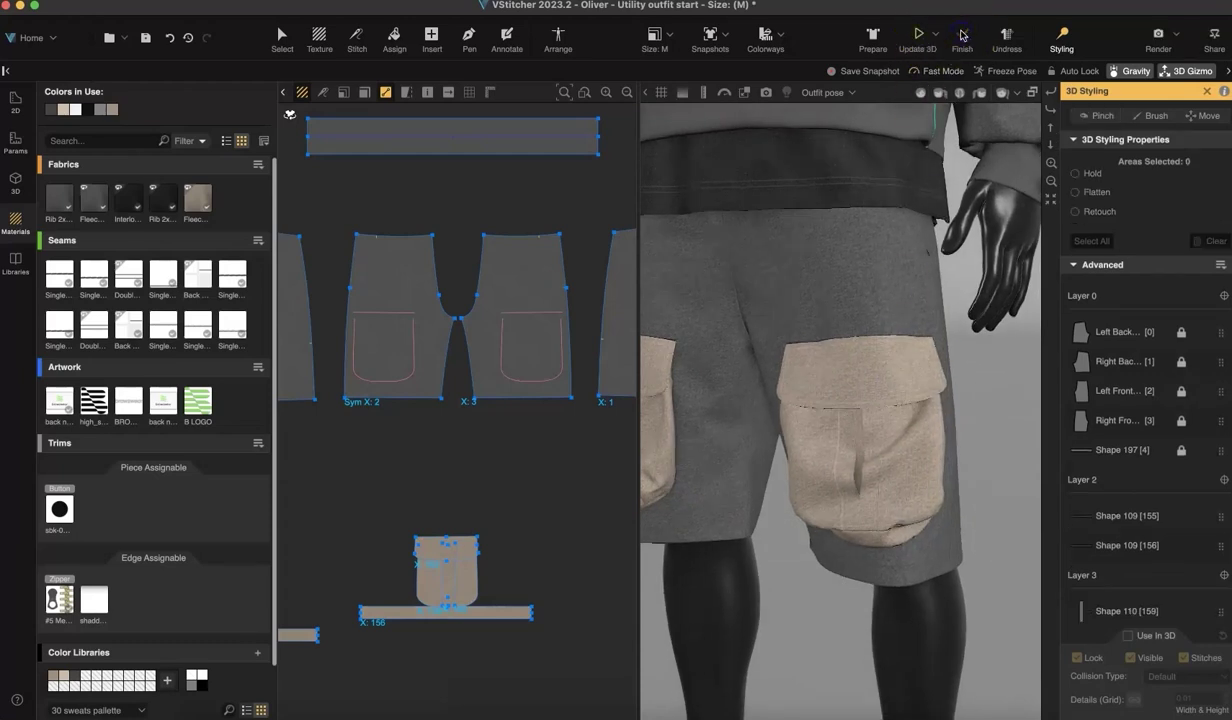
# Copy the bottom-row wide pocket pieces from the pockets file and paste them below the shorts pockets in Utility outfit start
pyautogui.click(279, 35)
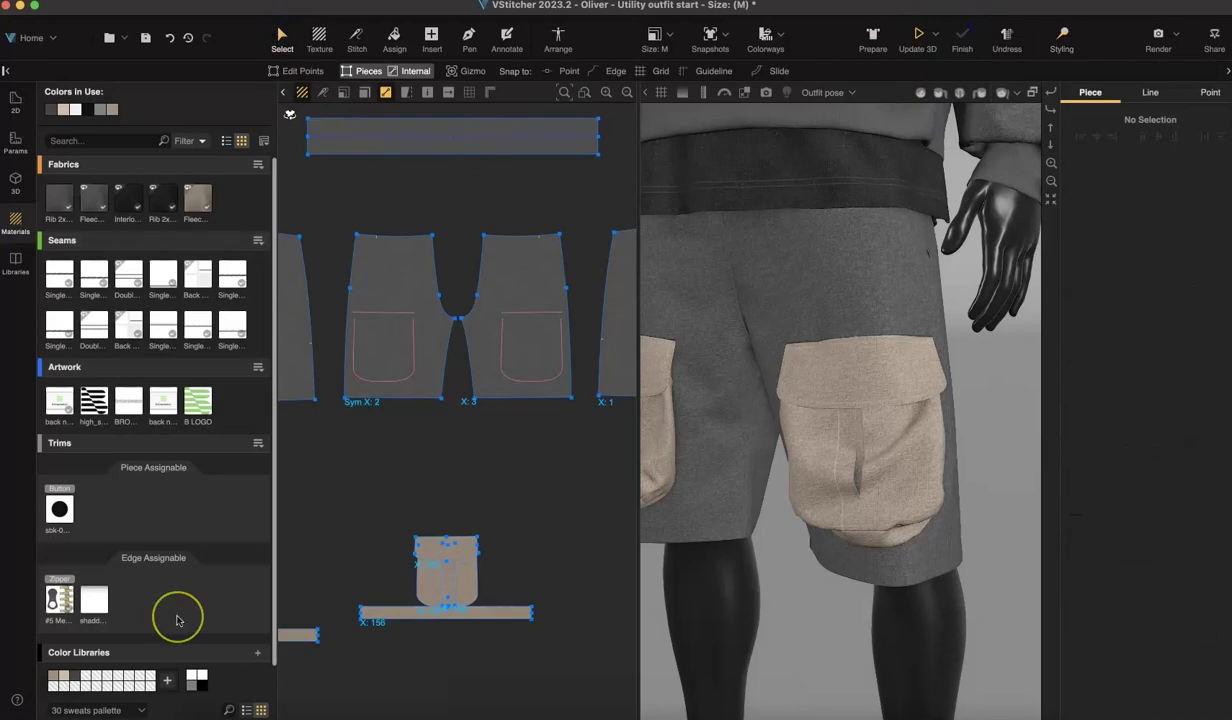
pyautogui.click(316, 519)
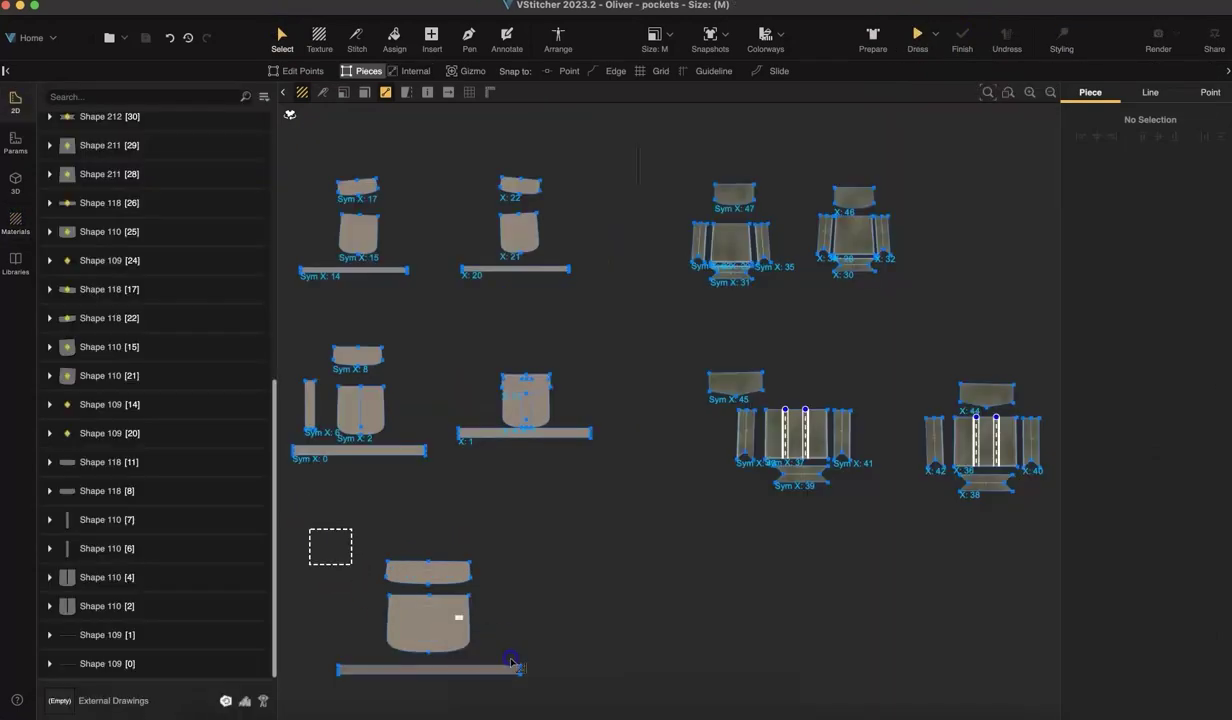
pyautogui.moveTo(511, 662); pyautogui.dragTo(660, 676)
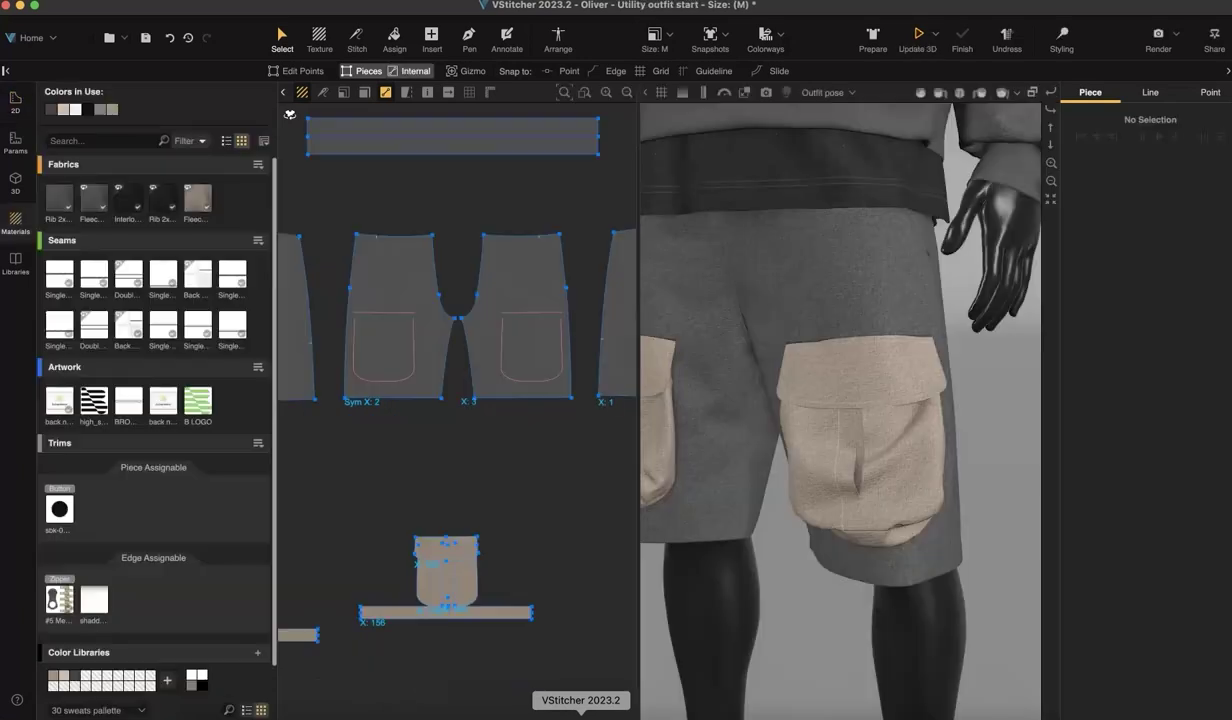
pyautogui.click(512, 413)
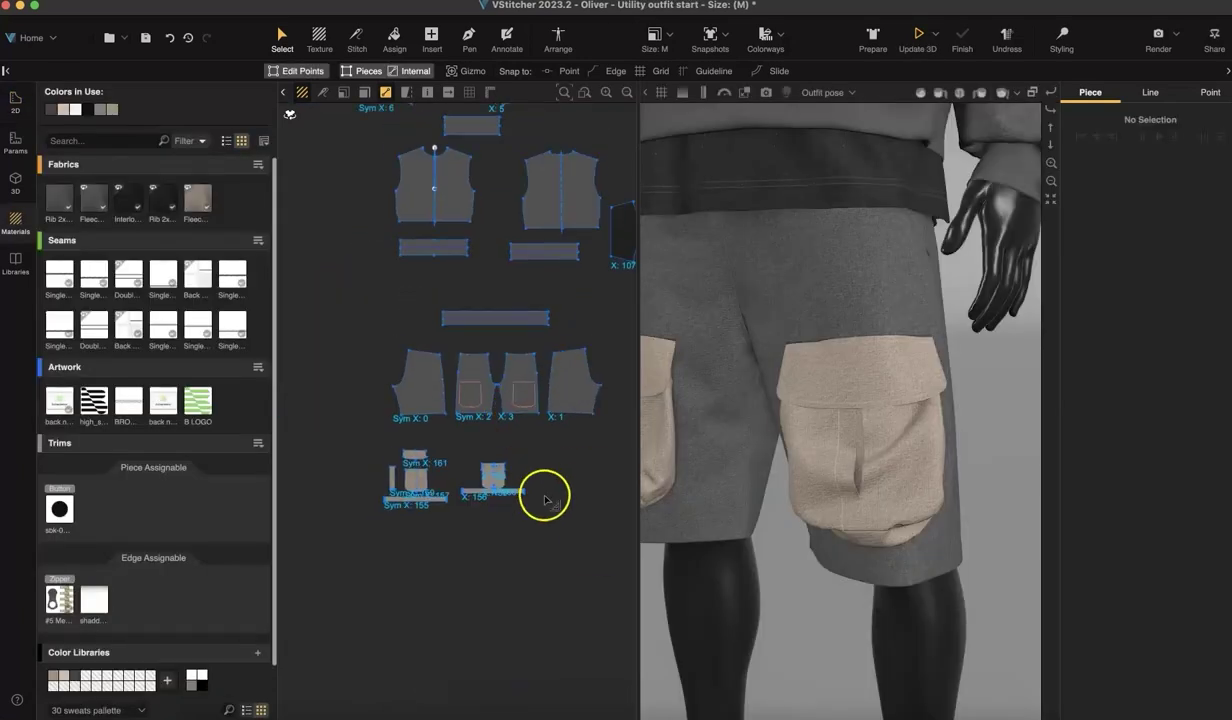
pyautogui.press('super+v')
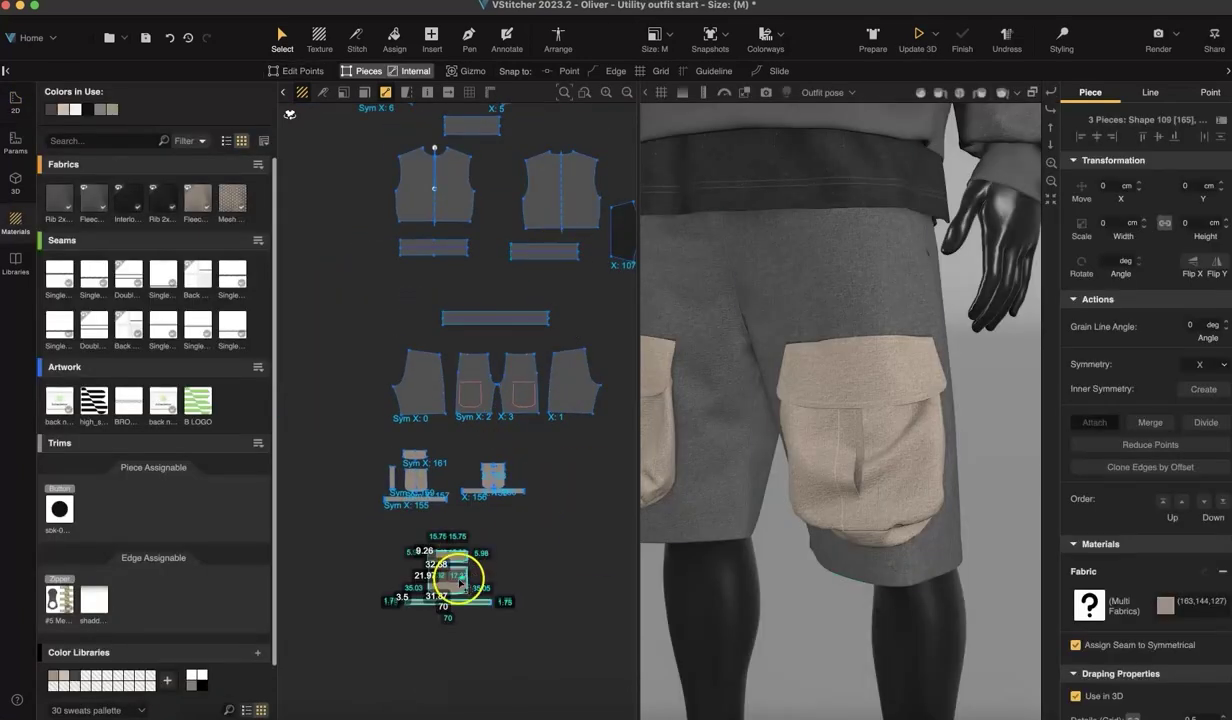
# Move the pasted wide pocket pieces beside the sweatshirt's front body panel
pyautogui.click(459, 573)
pyautogui.moveTo(531, 522); pyautogui.dragTo(387, 658)
pyautogui.moveTo(453, 573); pyautogui.dragTo(349, 218)
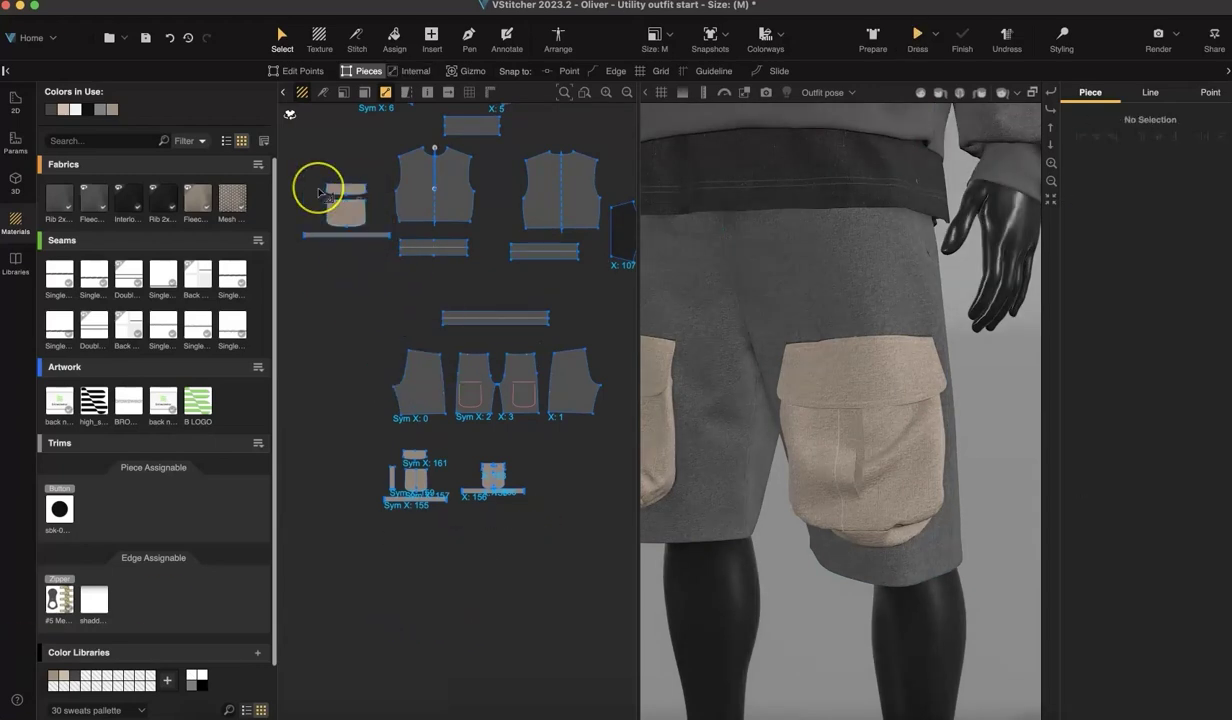
# Position the wide pocket body at the lower center of the sweatshirt's front panel, below the zipper line
pyautogui.scroll(6, 320, 192)
pyautogui.moveTo(789, 330); pyautogui.dragTo(848, 656, button='middle')
pyautogui.click(1050, 183)
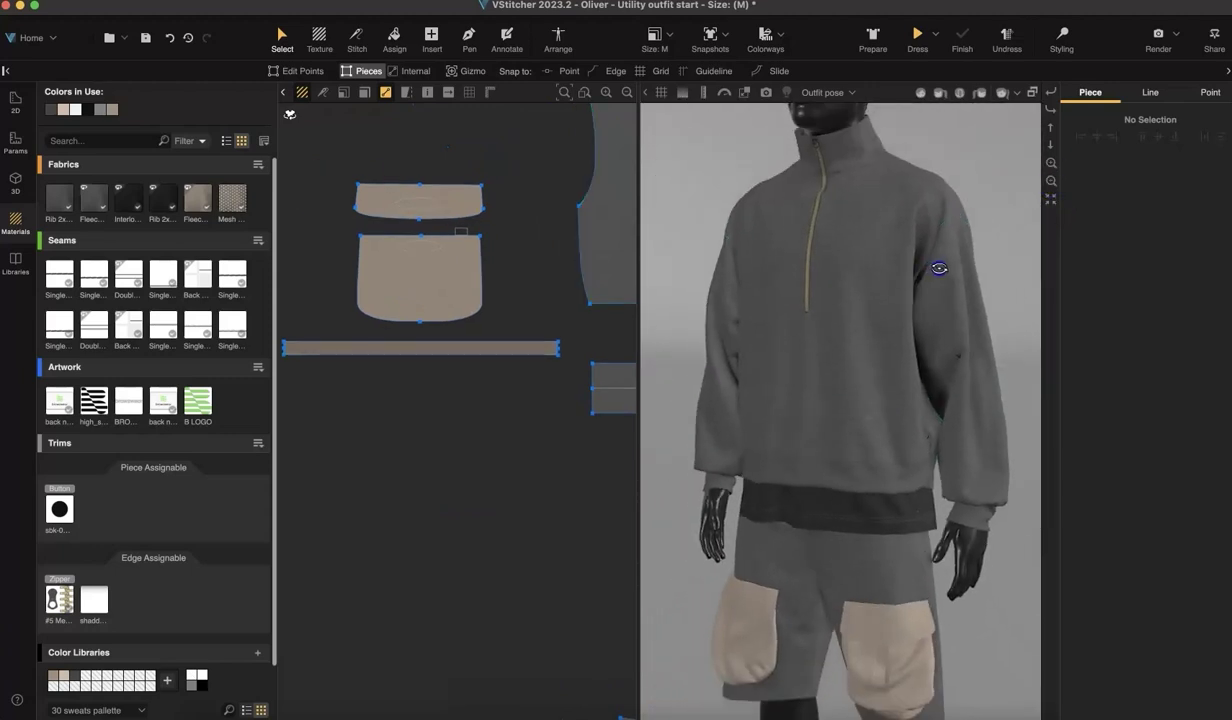
pyautogui.click(627, 92)
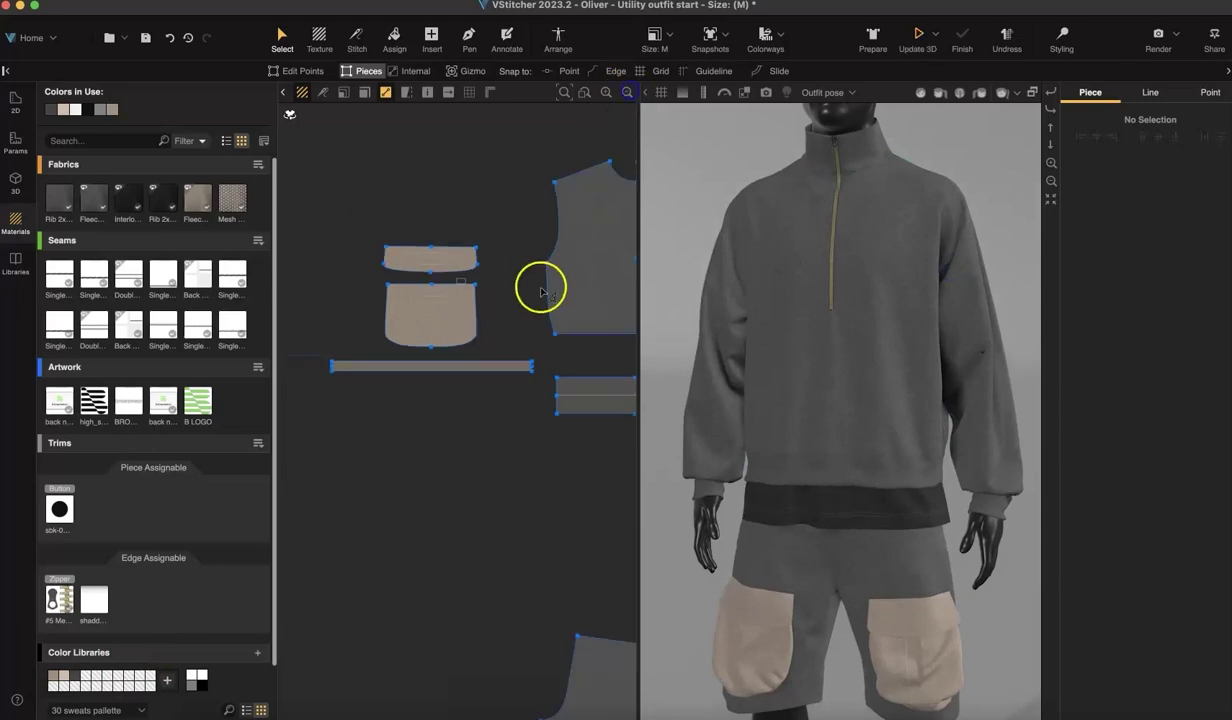
pyautogui.moveTo(541, 285); pyautogui.dragTo(457, 322, button='middle')
pyautogui.moveTo(365, 347); pyautogui.dragTo(562, 332)
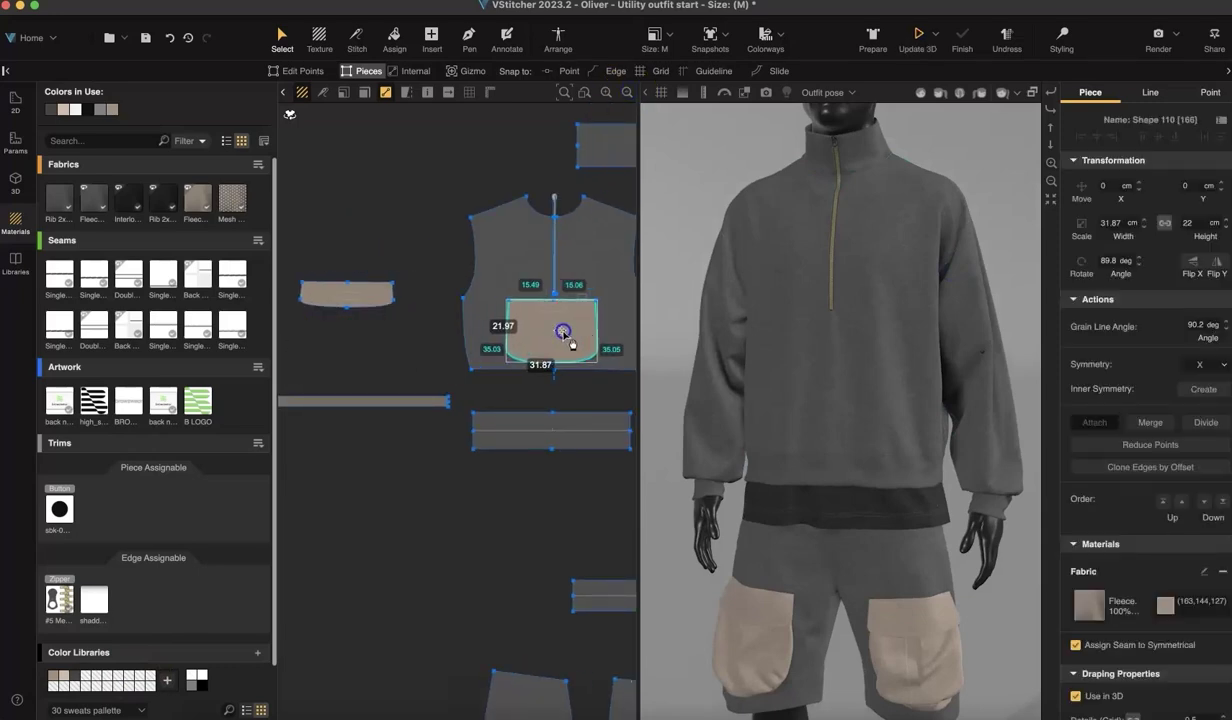
pyautogui.click(580, 462)
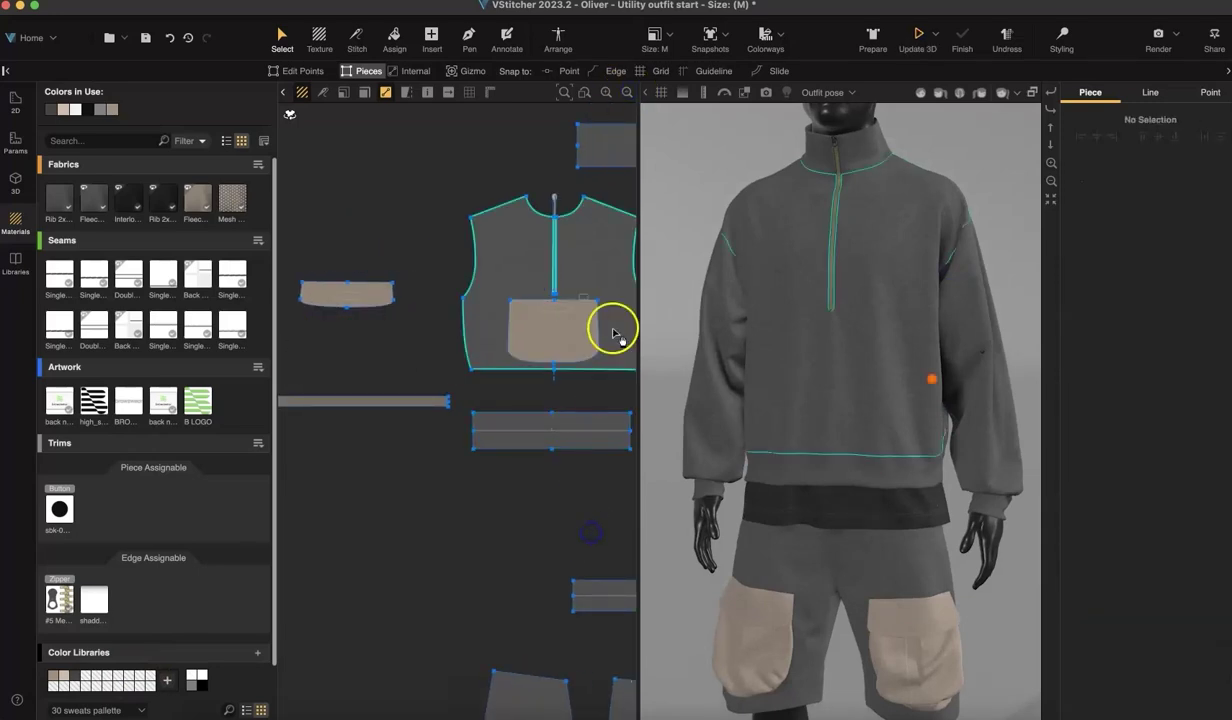
# Trace the wide pocket's two curved side edges as internal lines on the sweatshirt's front panel
pyautogui.scroll(5, 610, 330)
pyautogui.click(397, 343)
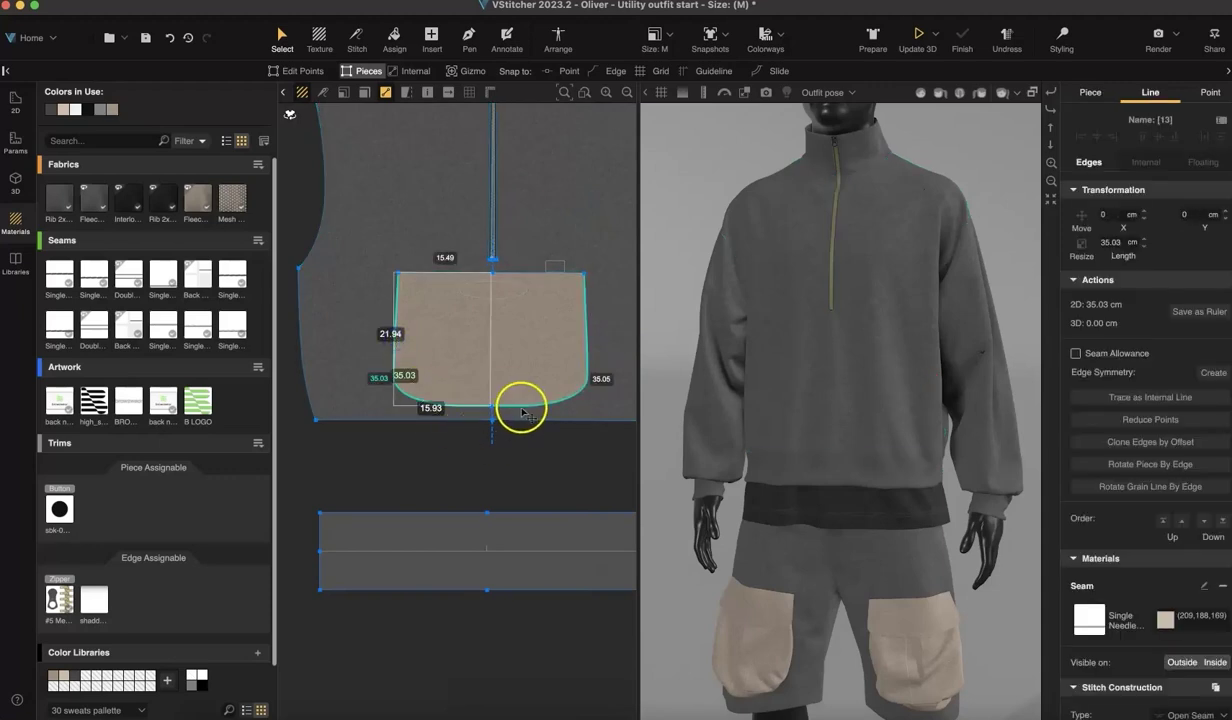
pyautogui.click(1189, 403)
# Move the wide pocket body back above its strip and place its flap at the top of the traced outline
pyautogui.scroll(-3, 569, 385)
pyautogui.moveTo(565, 383)
pyautogui.mouseDown()
pyautogui.moveTo(520, 366)
pyautogui.moveTo(396, 385)
pyautogui.mouseUp()
pyautogui.moveTo(386, 339); pyautogui.dragTo(573, 363)
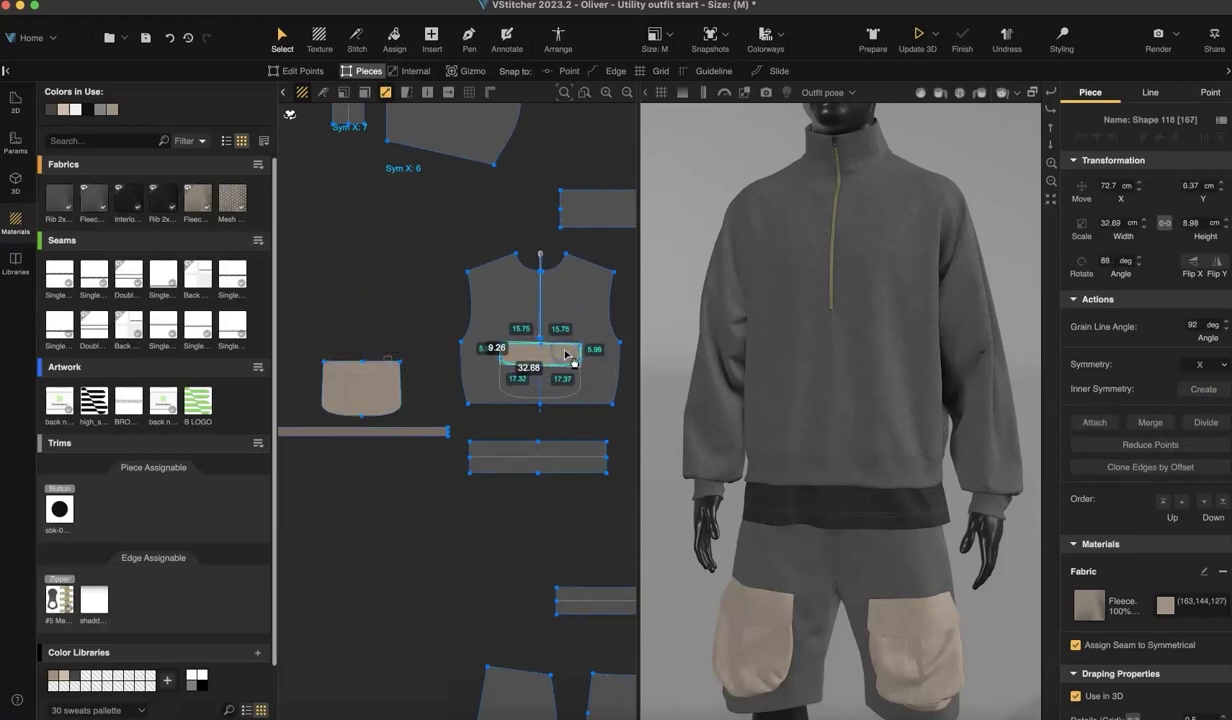
# Trace the wide pocket flap's top edge as an internal line on the sweatshirt's front panel and move the flap back above the pocket body
pyautogui.scroll(10, 566, 354)
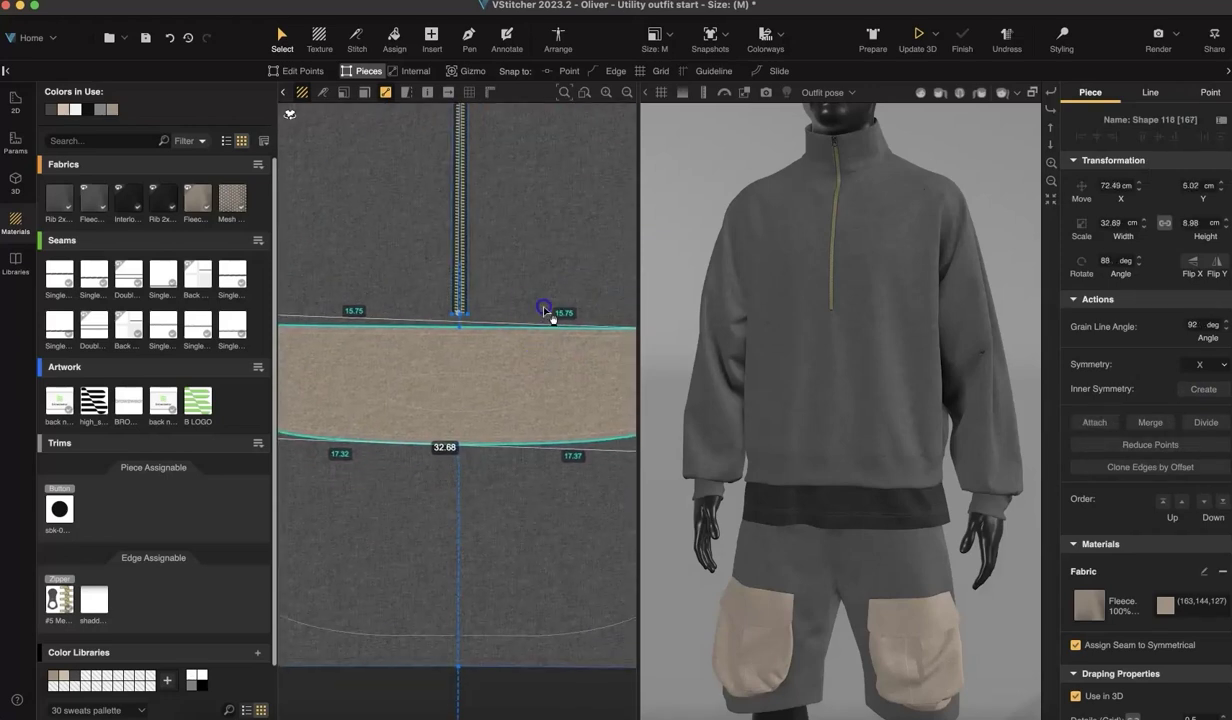
pyautogui.click(401, 323)
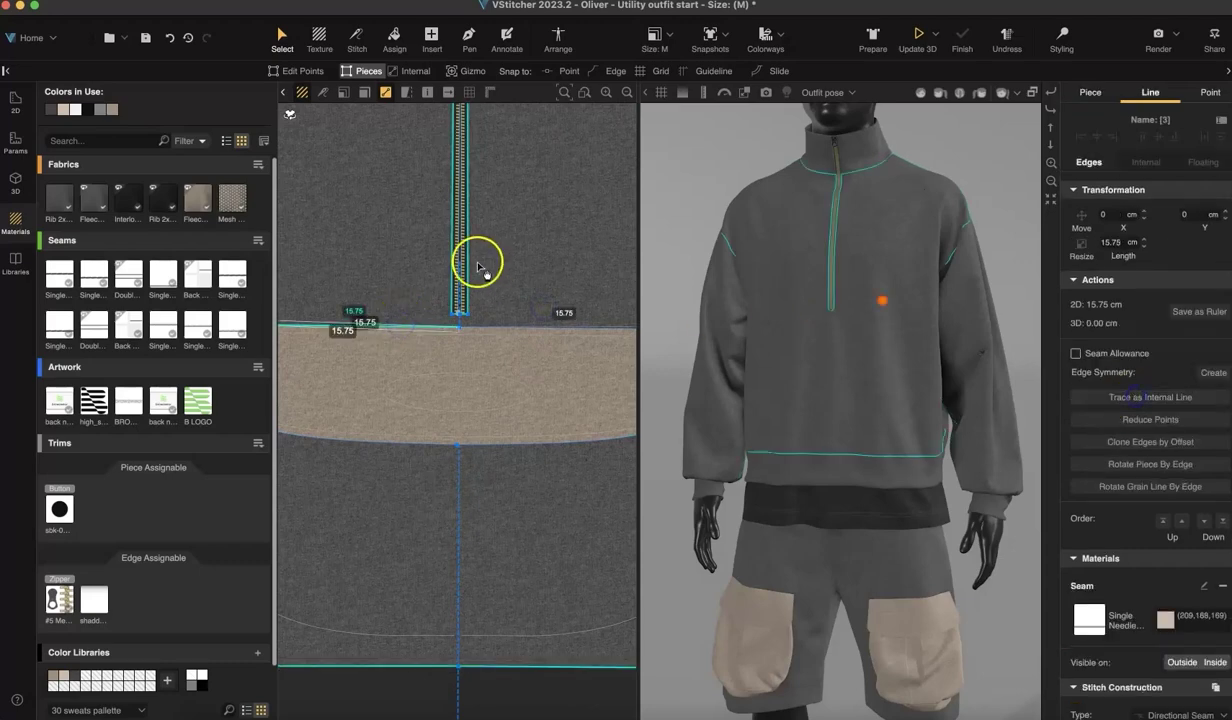
pyautogui.scroll(-10, 478, 268)
pyautogui.moveTo(495, 297); pyautogui.dragTo(306, 277)
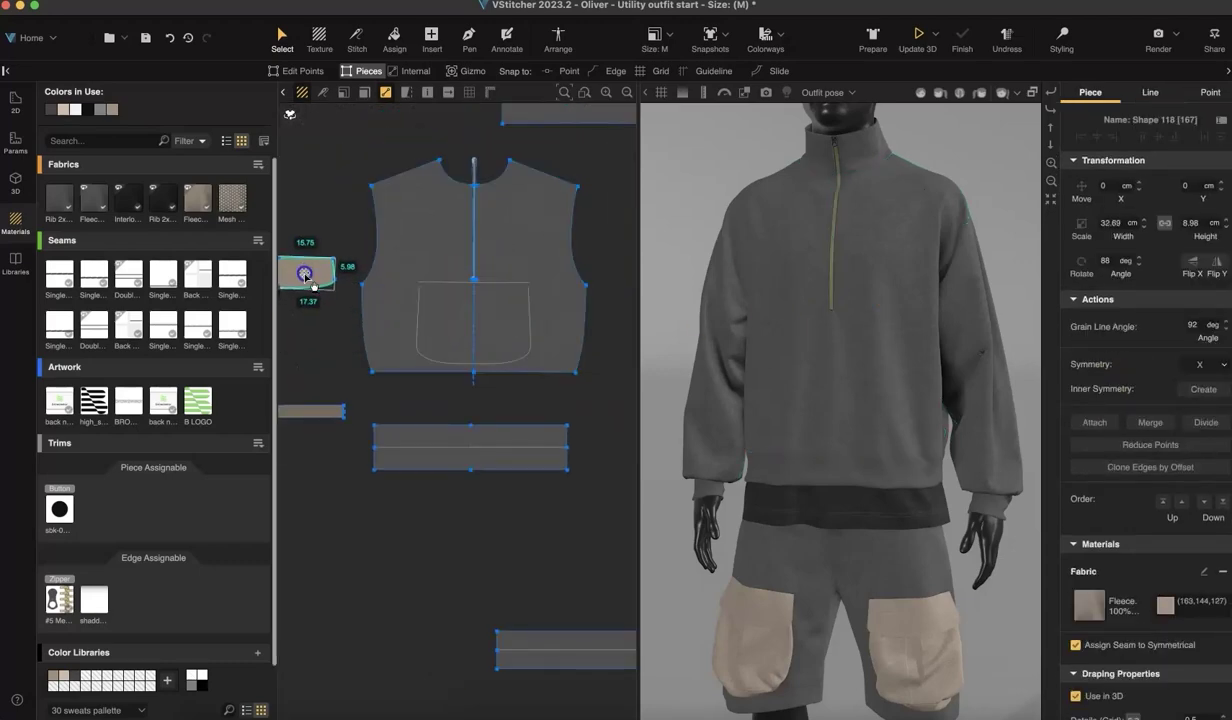
pyautogui.click(507, 547)
pyautogui.hscroll(-5, 507, 547)
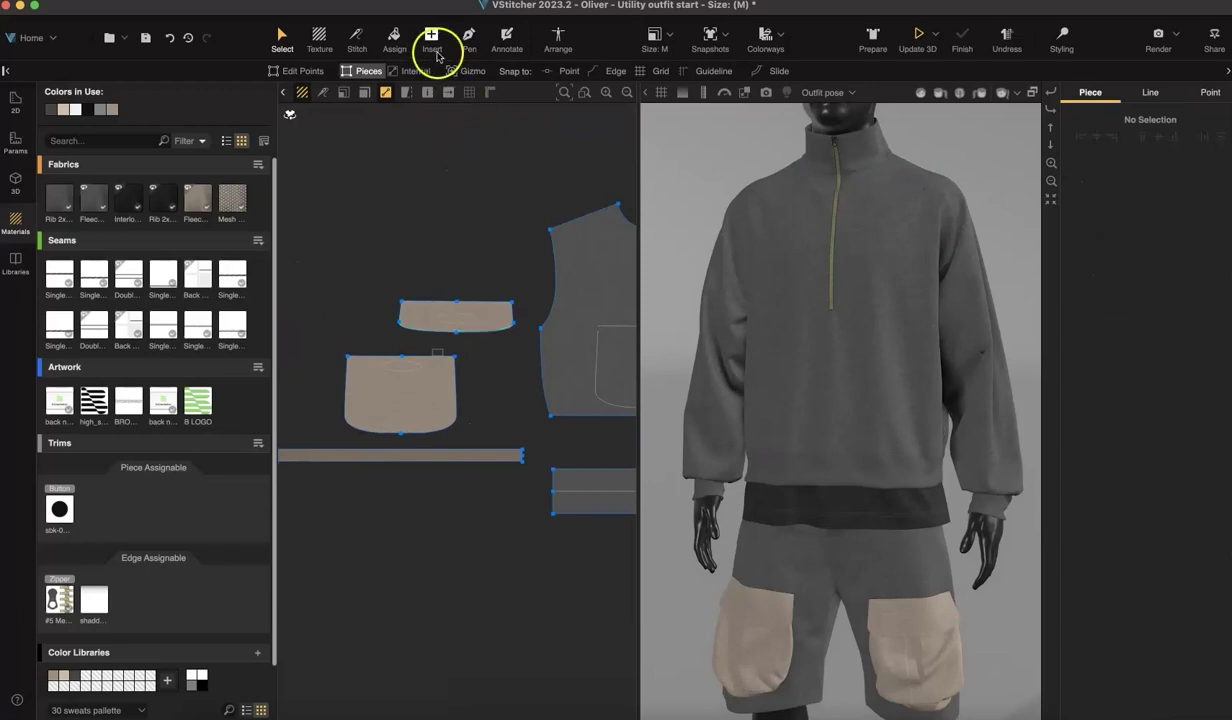
# Stitch both halves of the wide flap's top edge to the straight internal line on the sweatshirt's front panel
pyautogui.click(358, 38)
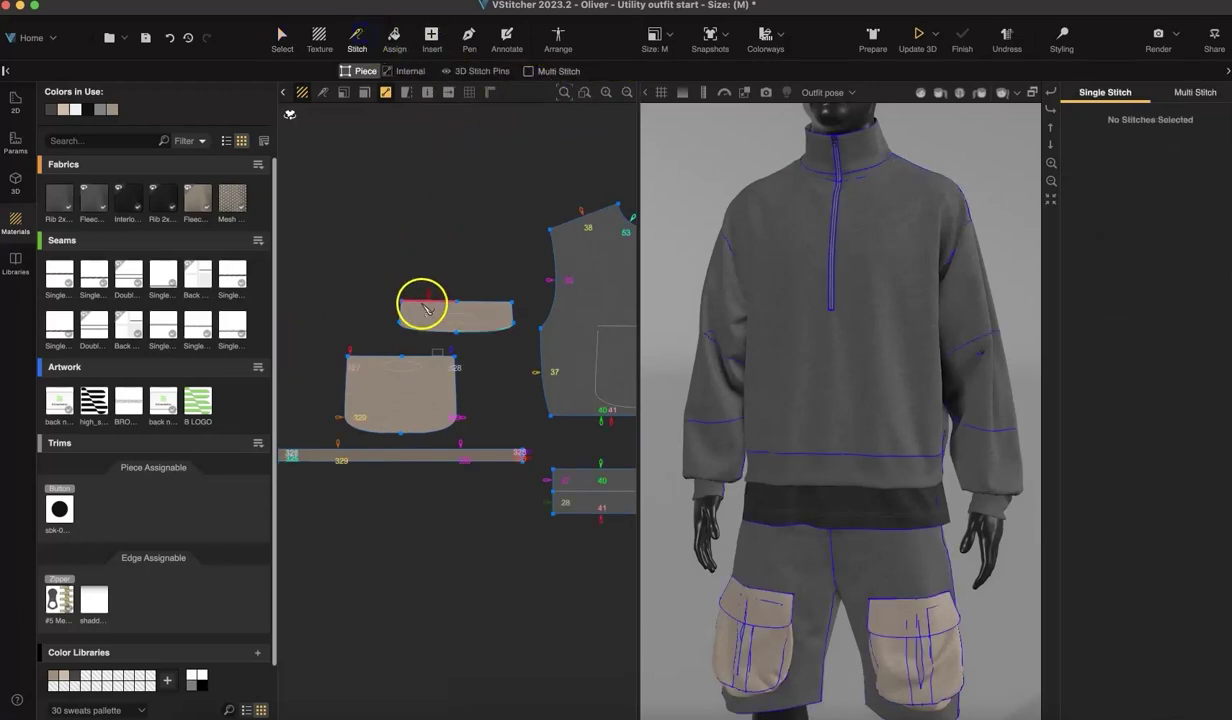
pyautogui.click(410, 71)
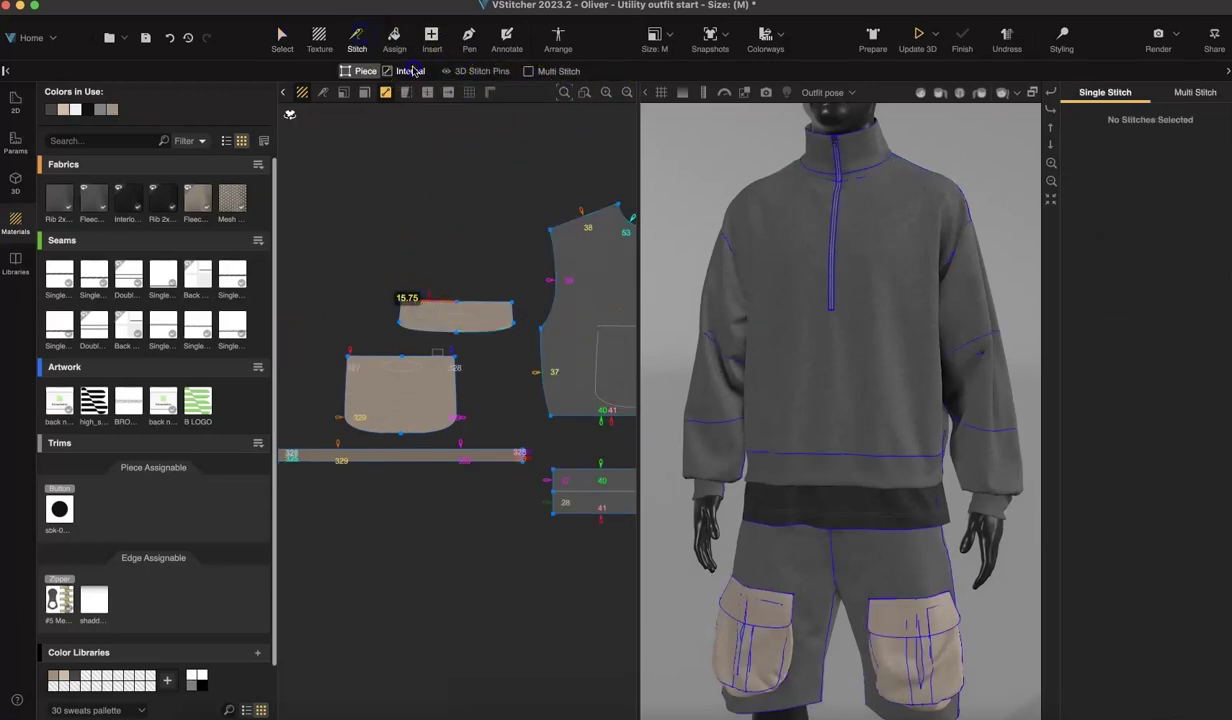
pyautogui.click(632, 330)
pyautogui.hscroll(-1, 466, 562)
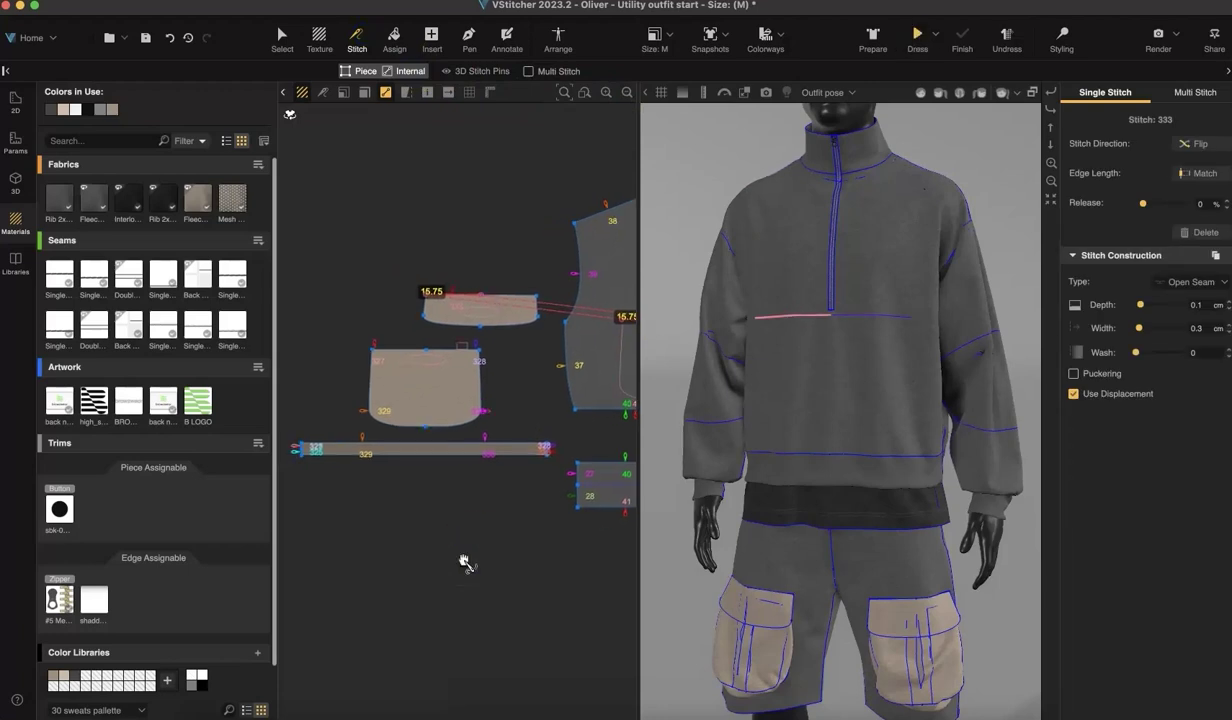
pyautogui.hscroll(5, 466, 562)
pyautogui.click(466, 562)
pyautogui.click(539, 318)
pyautogui.click(432, 564)
pyautogui.hscroll(-2, 396, 601)
pyautogui.hscroll(-2, 396, 601)
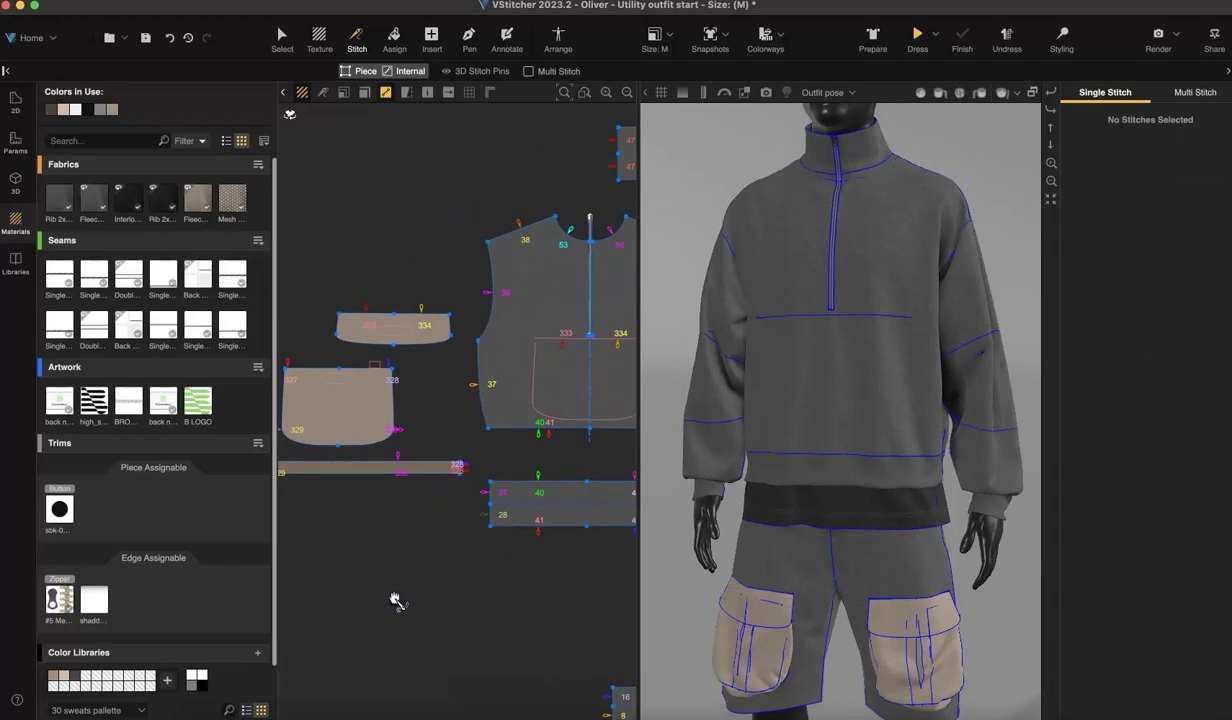
# Multi-stitch the wide pocket strip's free long edge to the traced pocket outline segments around the front panel's sides and bottom
pyautogui.click(529, 73)
pyautogui.click(627, 92)
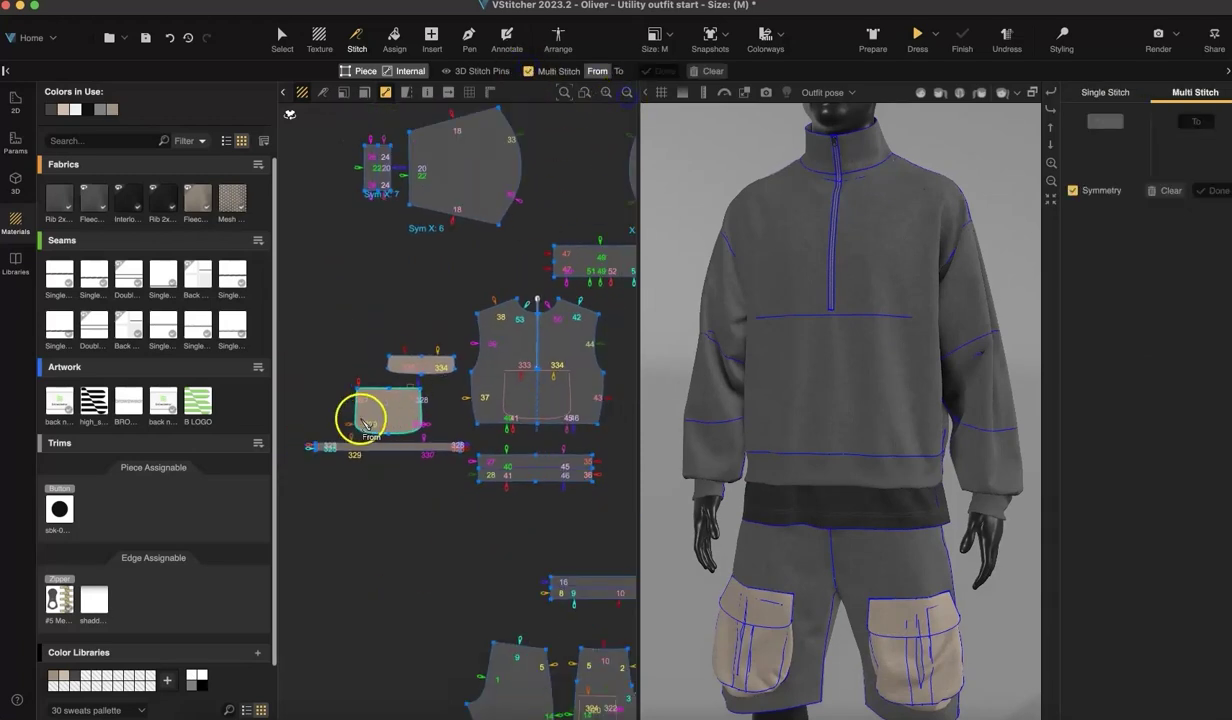
pyautogui.click(338, 452)
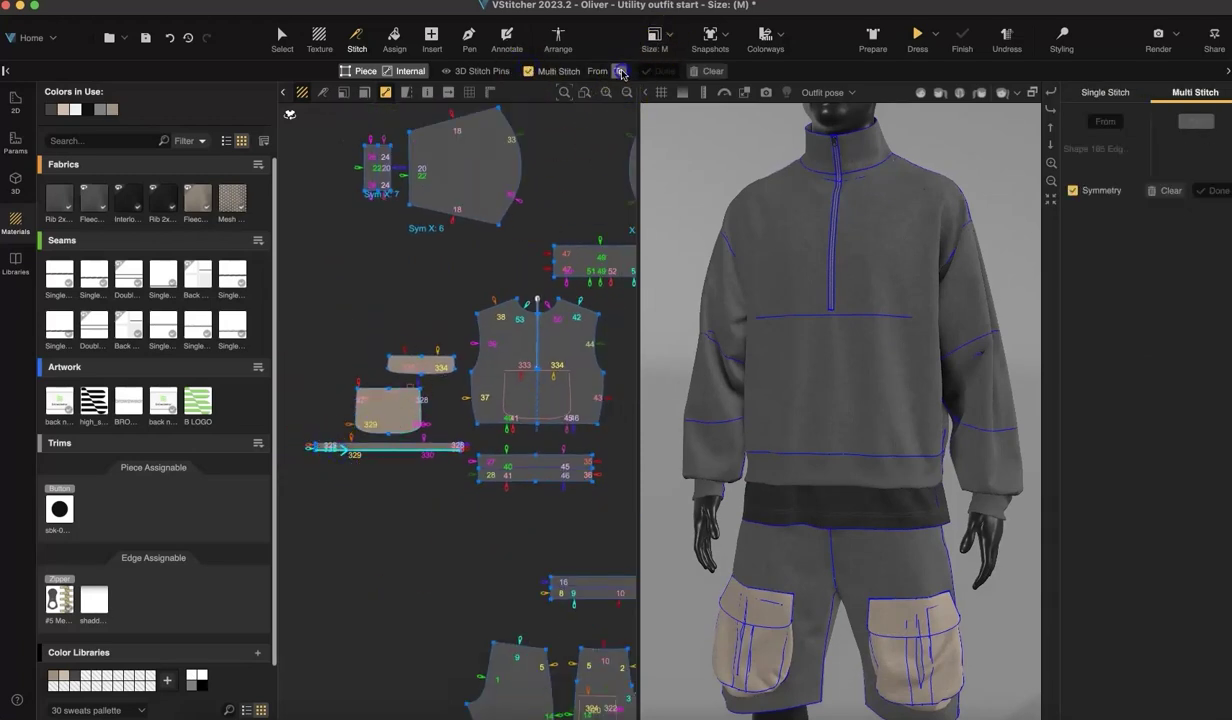
pyautogui.click(621, 73)
pyautogui.scroll(5, 569, 411)
pyautogui.click(310, 280)
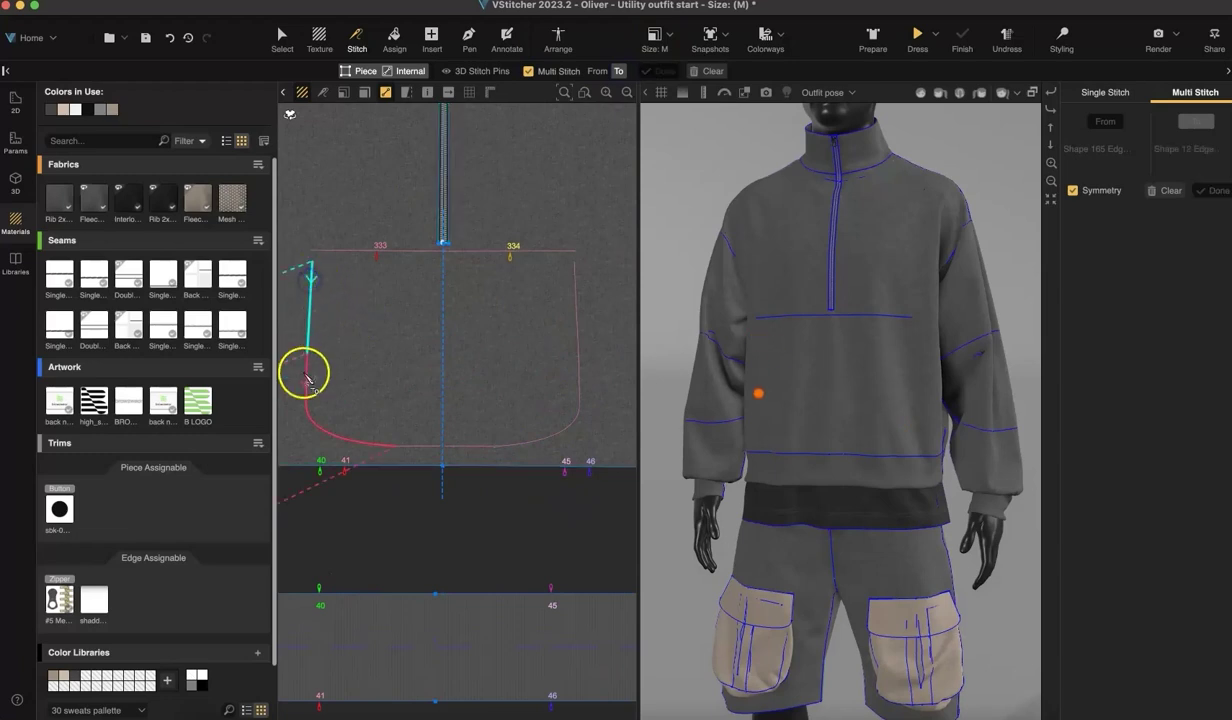
pyautogui.click(407, 446)
pyautogui.click(440, 446)
pyautogui.click(455, 452)
pyautogui.click(517, 448)
pyautogui.click(580, 344)
pyautogui.click(645, 143)
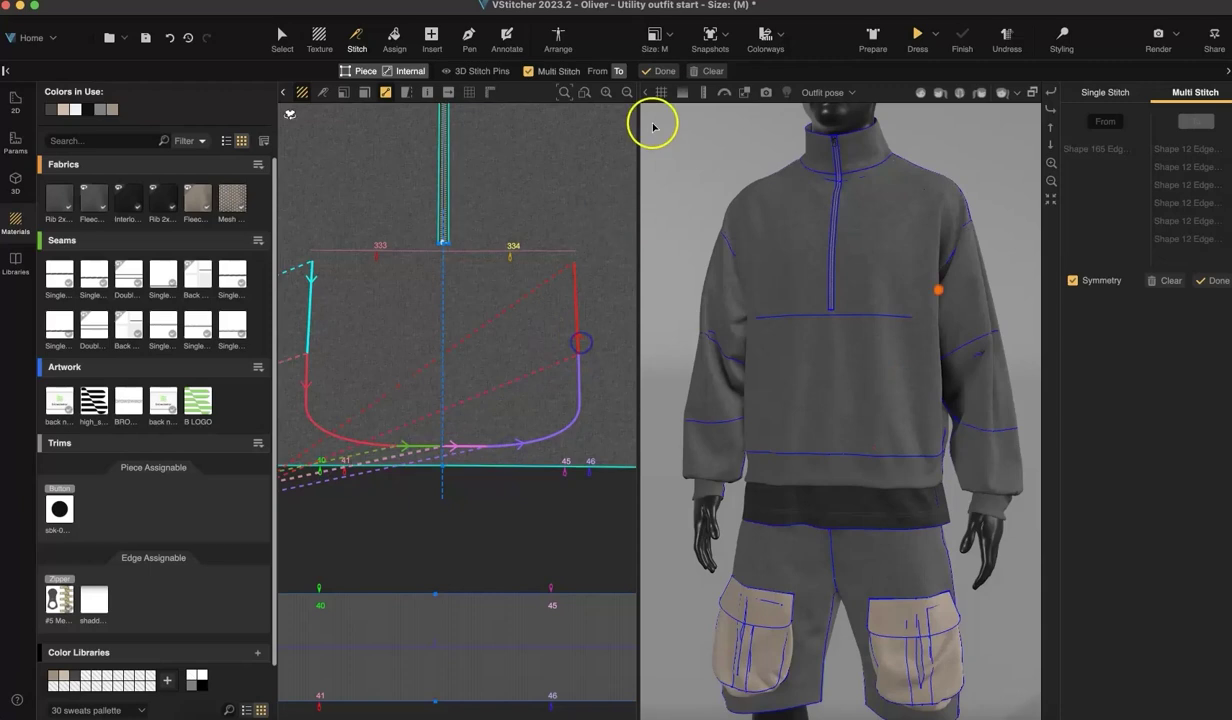
pyautogui.click(660, 71)
# Arrange the pocket strip, body and flap together on the front torso of the avatar silhouette
pyautogui.click(281, 40)
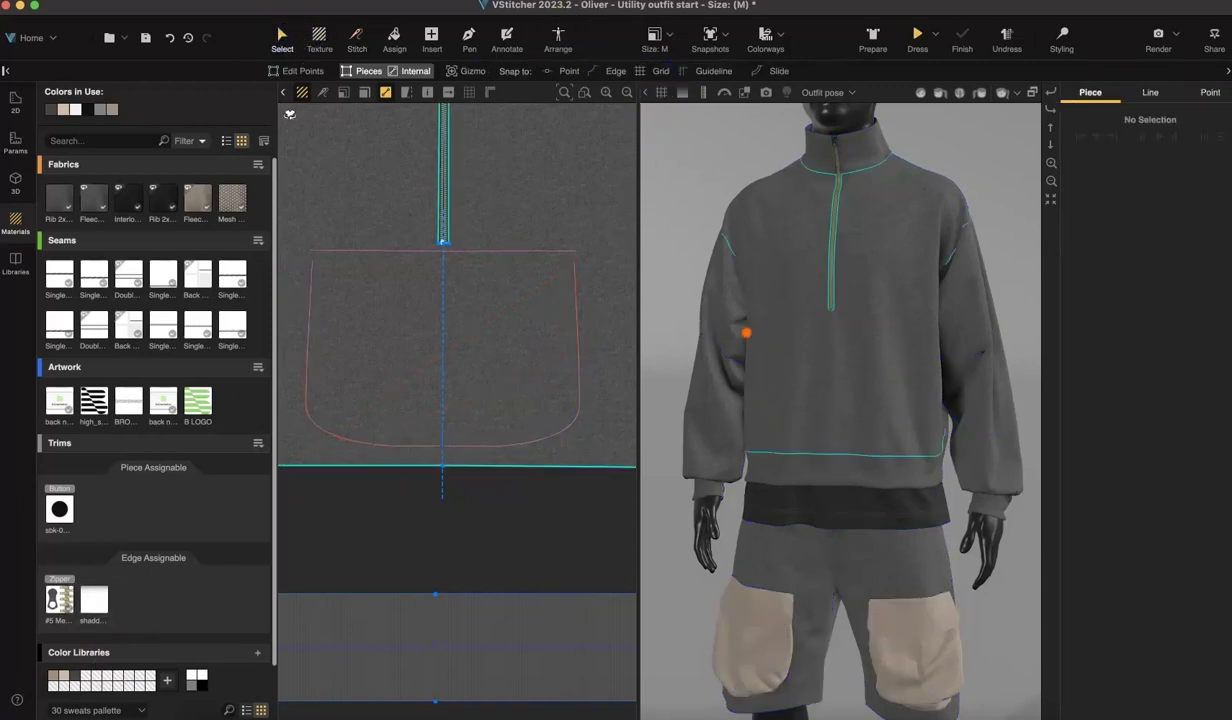
pyautogui.click(559, 37)
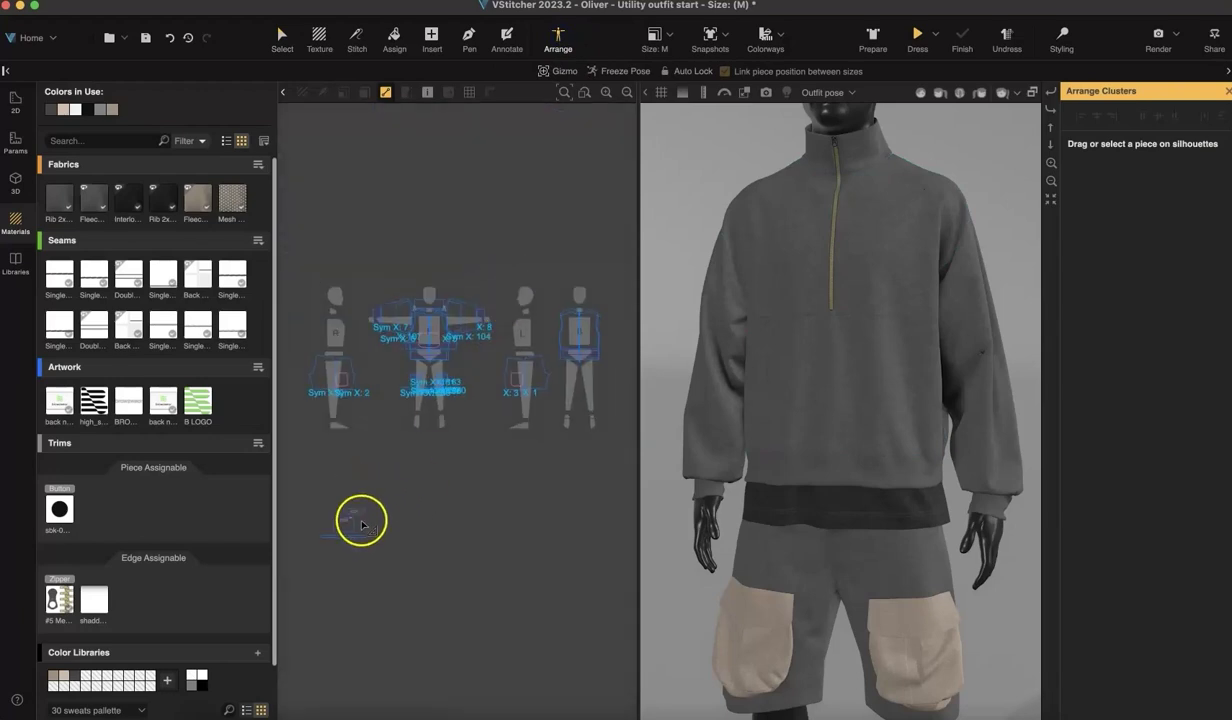
pyautogui.moveTo(531, 453); pyautogui.dragTo(463, 515)
pyautogui.moveTo(531, 614); pyautogui.dragTo(537, 597)
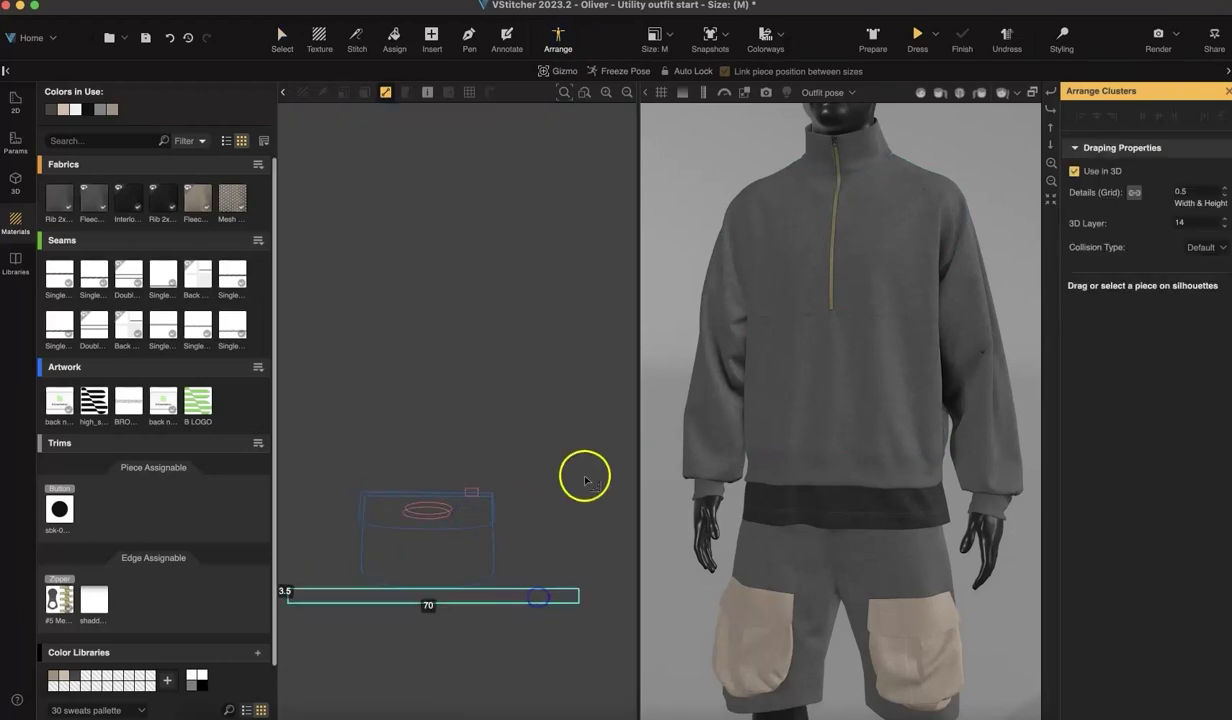
pyautogui.moveTo(597, 460); pyautogui.dragTo(283, 656)
pyautogui.scroll(-5, 456, 434)
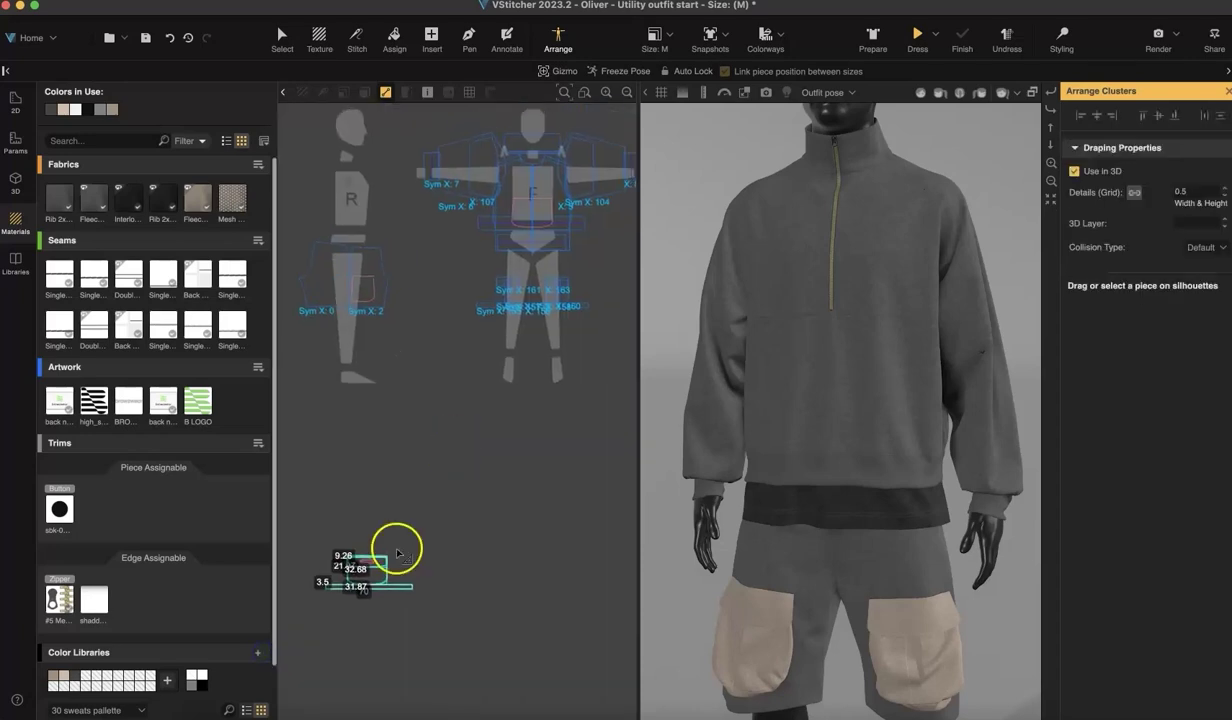
pyautogui.moveTo(369, 597); pyautogui.dragTo(533, 233)
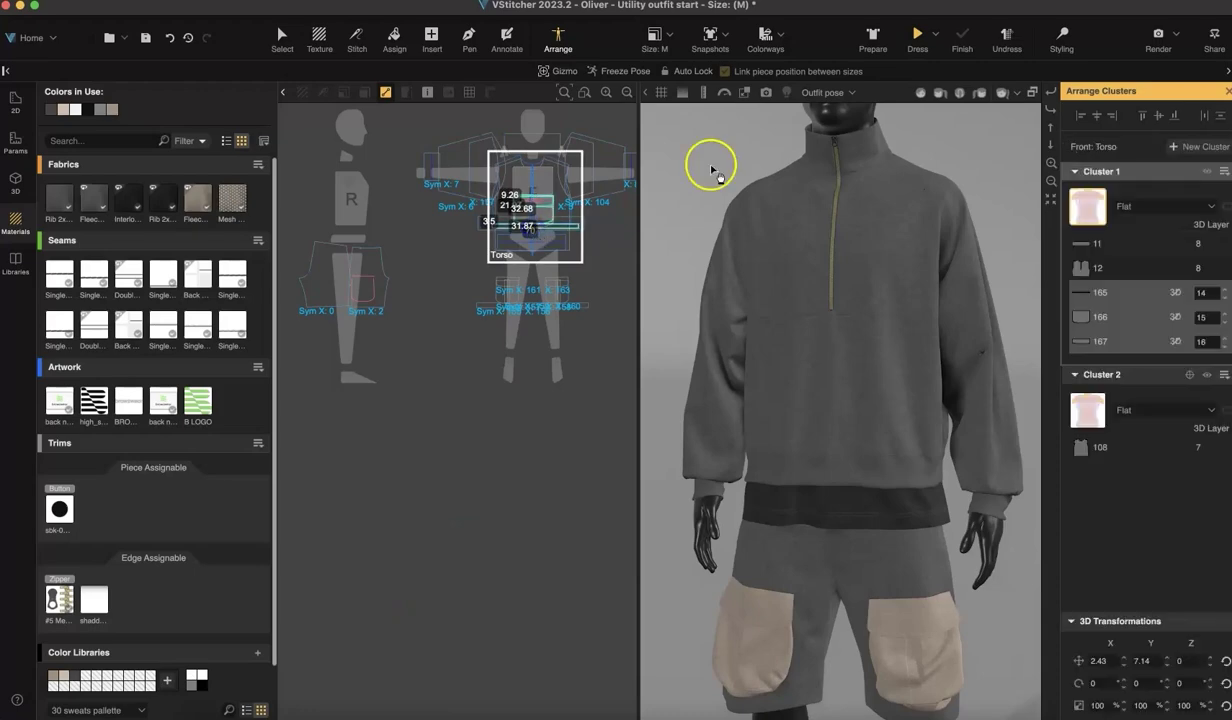
# Dress the avatar with the wide front pocket pieces and finish the simulation
pyautogui.click(916, 56)
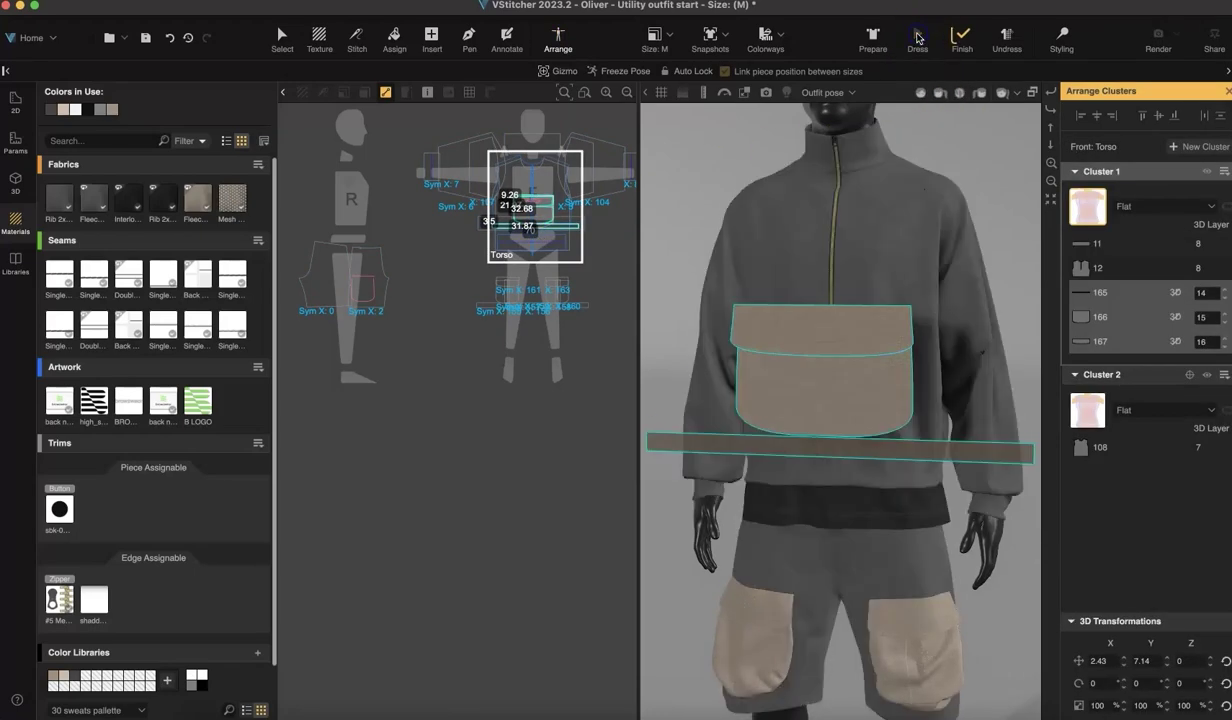
pyautogui.click(955, 40)
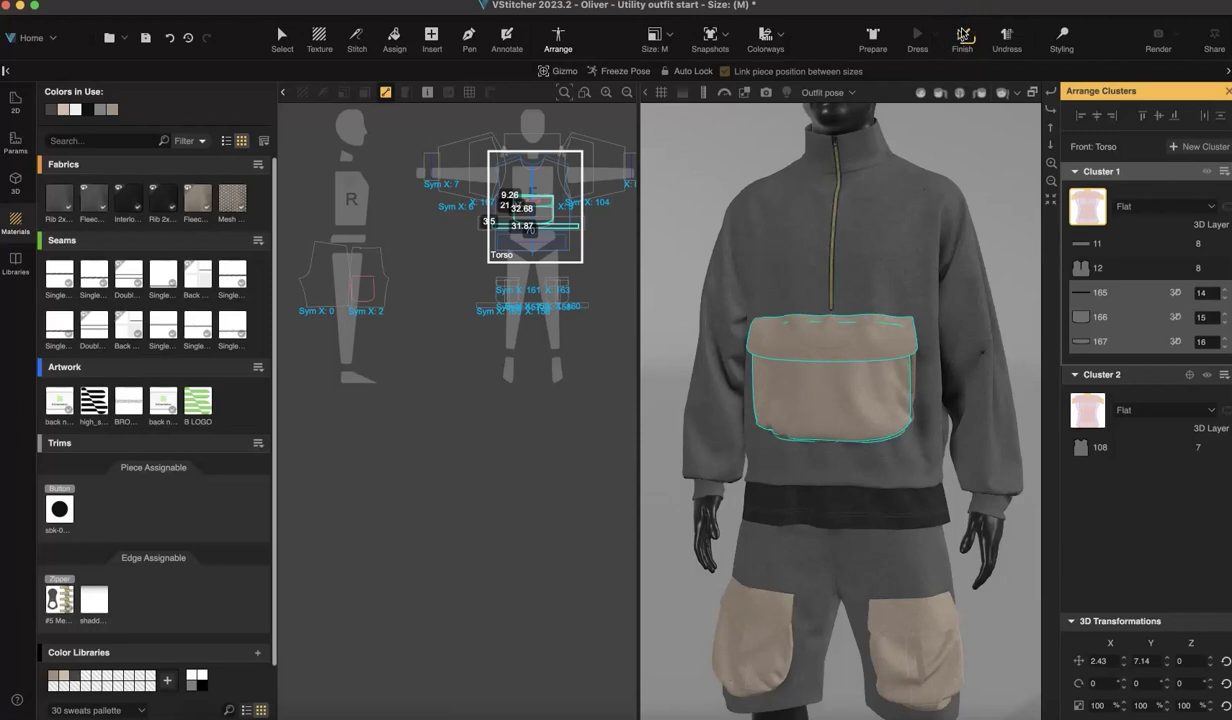
pyautogui.click(449, 464)
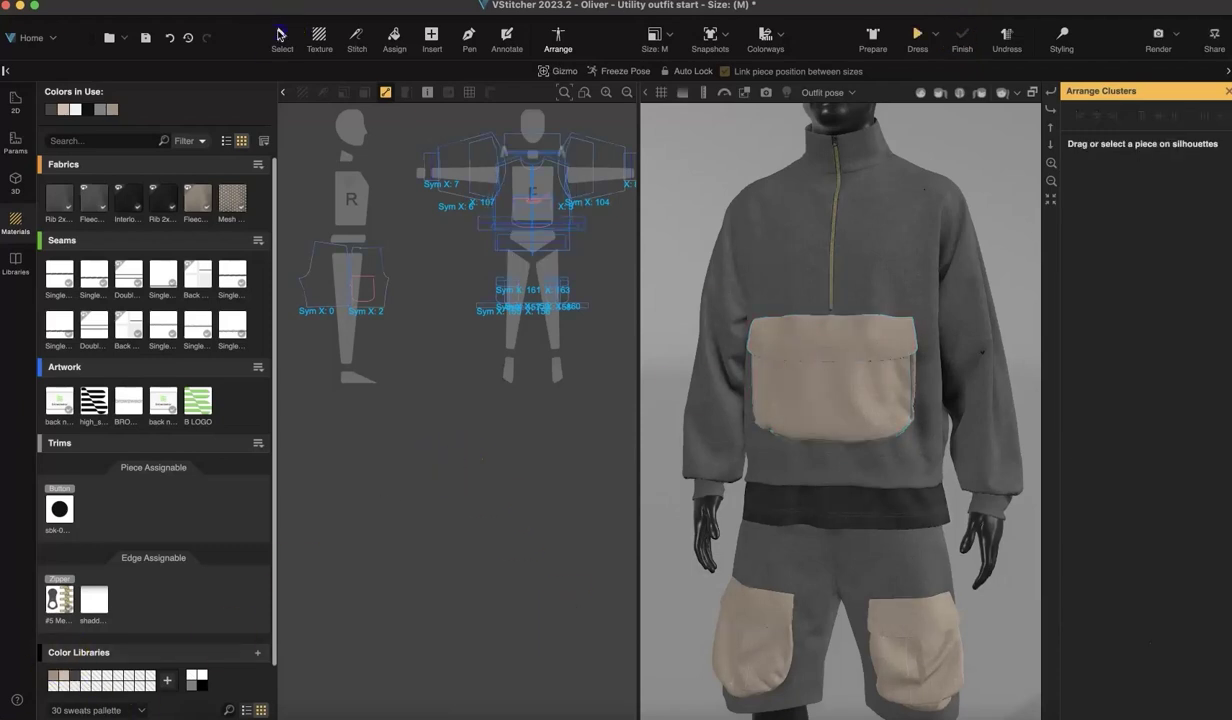
# Apply the beige fleece fabric in place of the grey fabrics on the sweatshirt and shorts
pyautogui.click(282, 38)
pyautogui.click(193, 273)
pyautogui.click(198, 198)
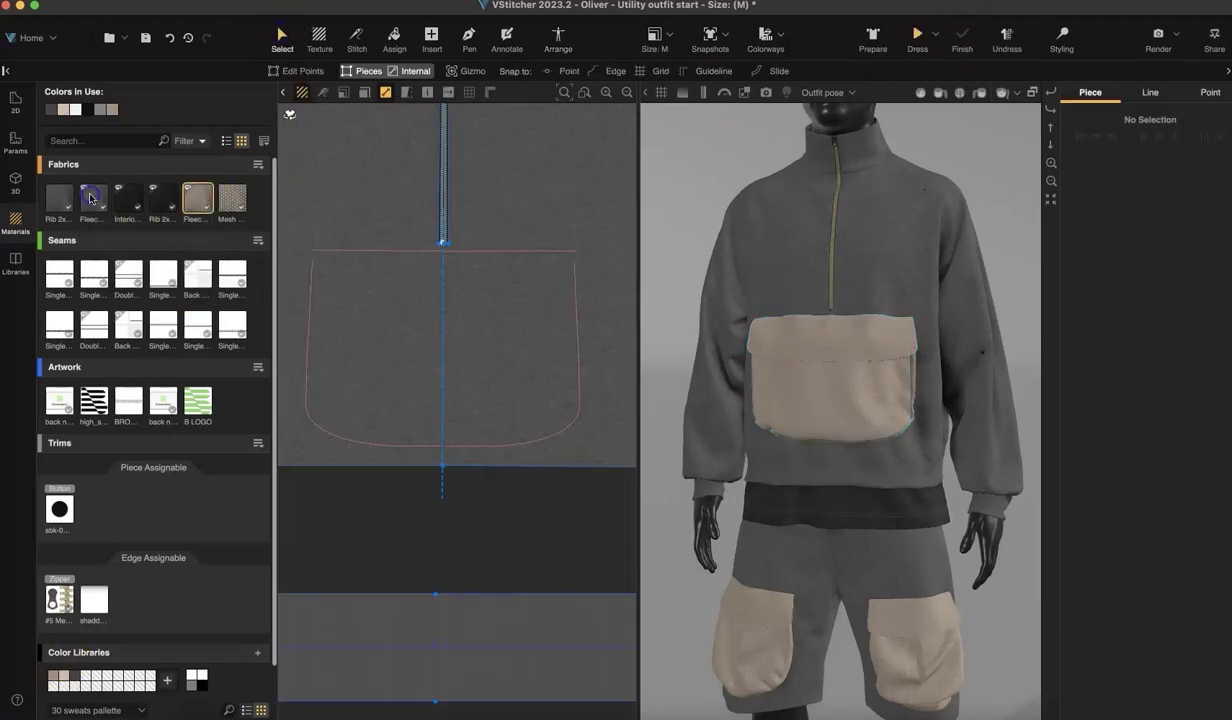
pyautogui.moveTo(198, 186); pyautogui.dragTo(824, 450)
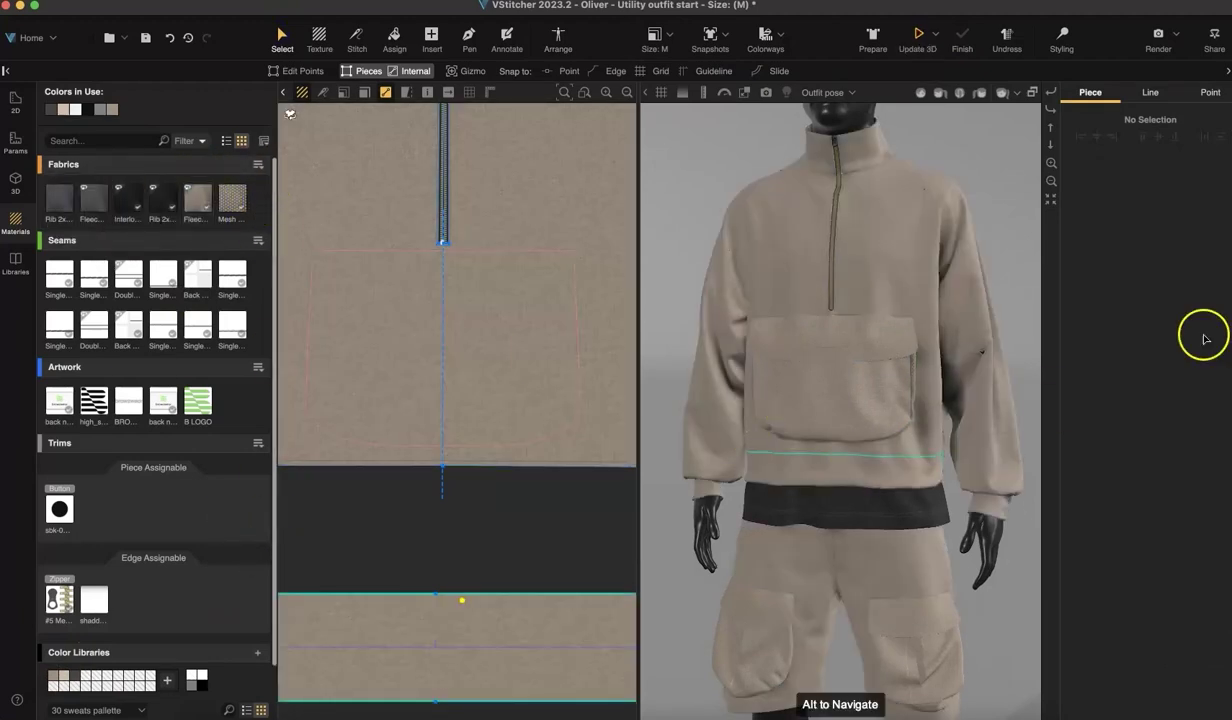
pyautogui.click(1052, 181)
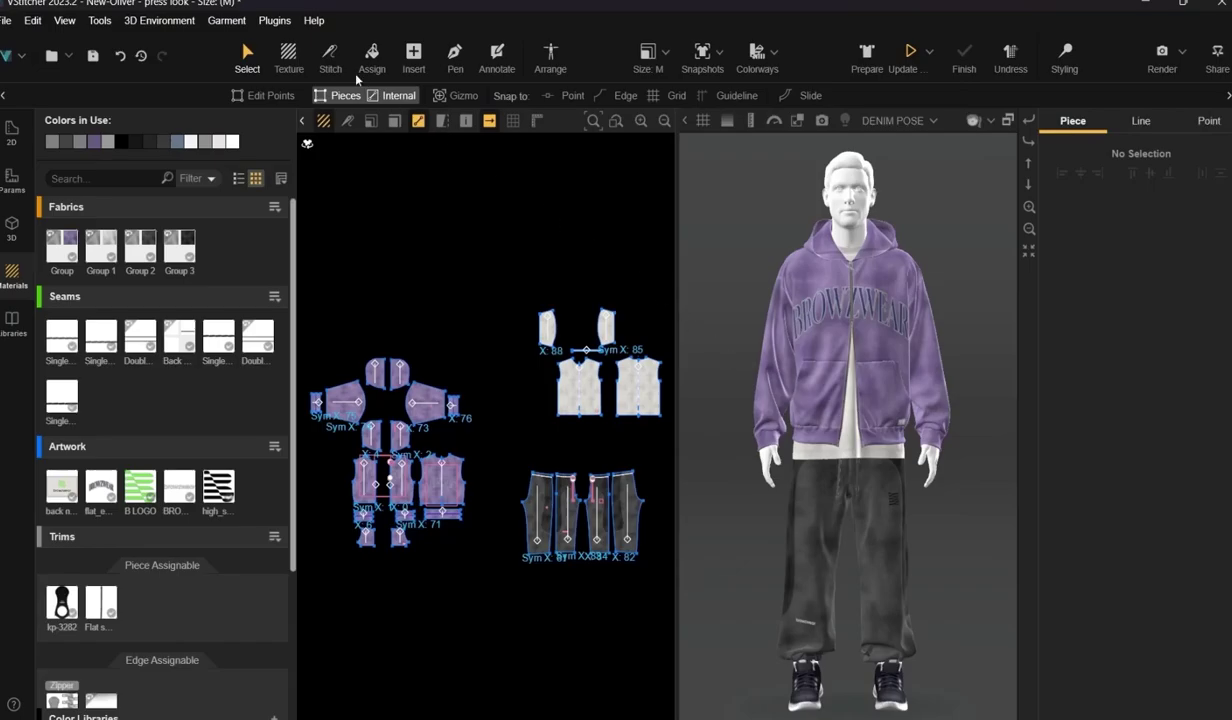
# Open the purple hoodie outfit in STAGE, show it full screen and frame the avatar closer
pyautogui.click(276, 21)
pyautogui.moveTo(304, 60)
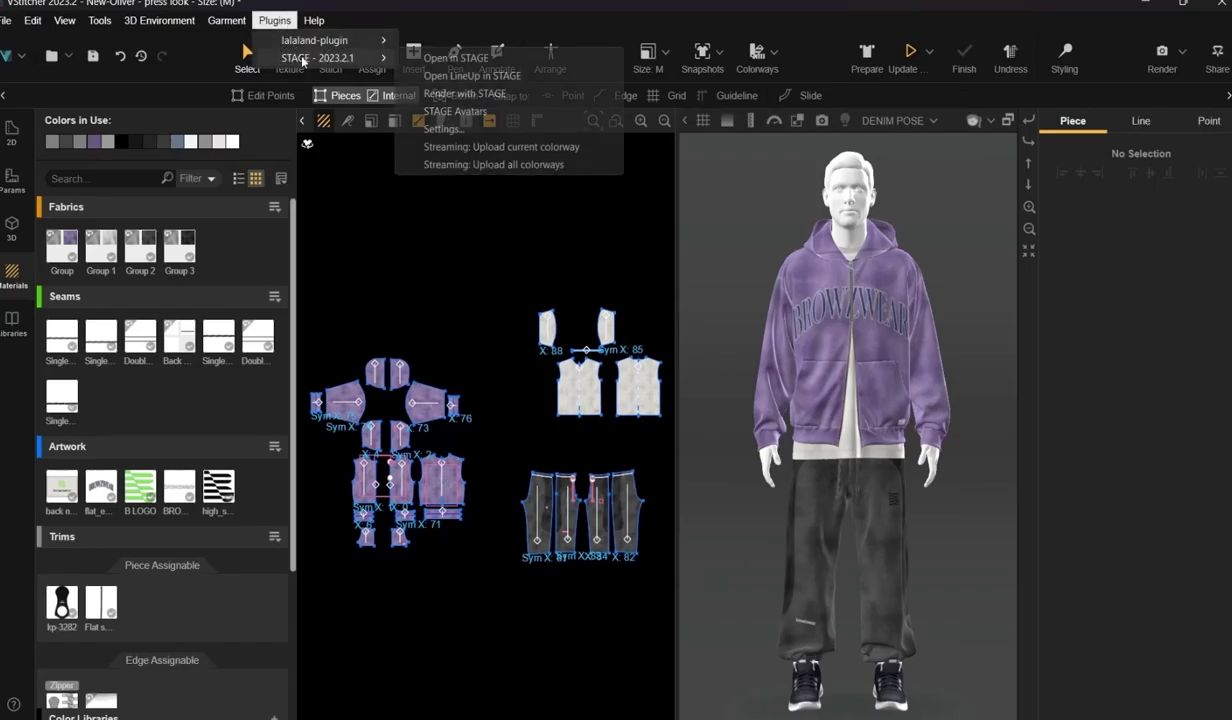
pyautogui.click(461, 62)
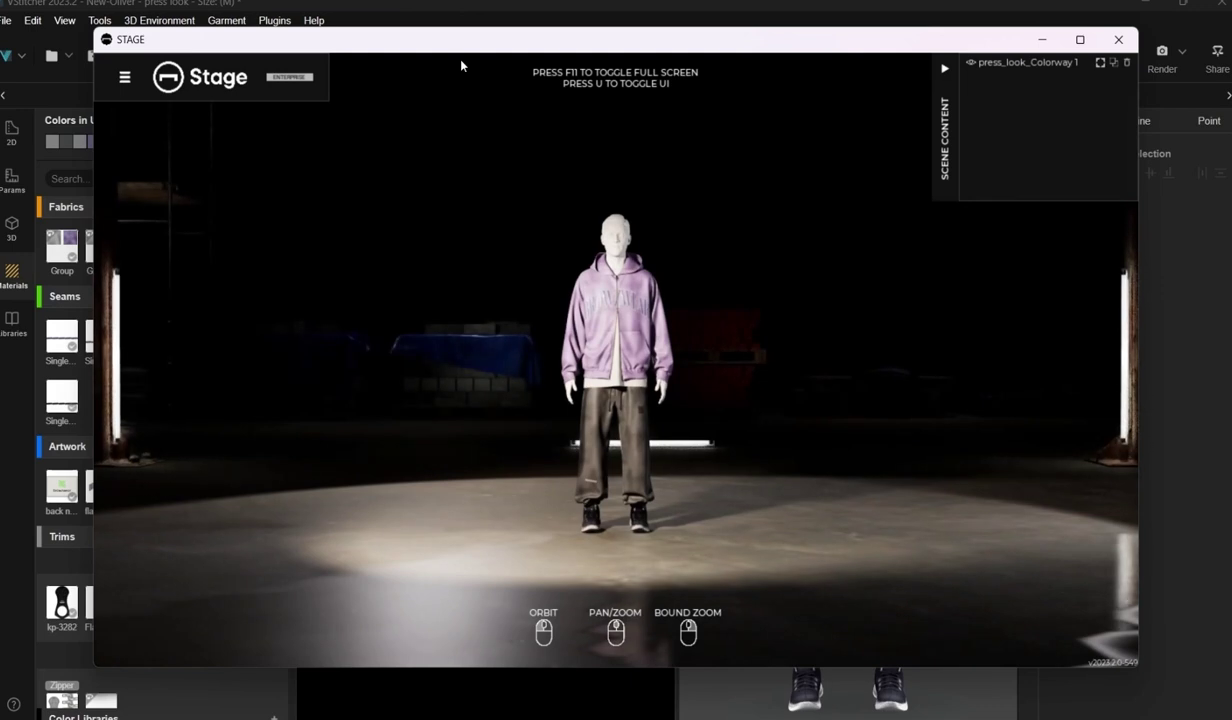
pyautogui.press('F11')
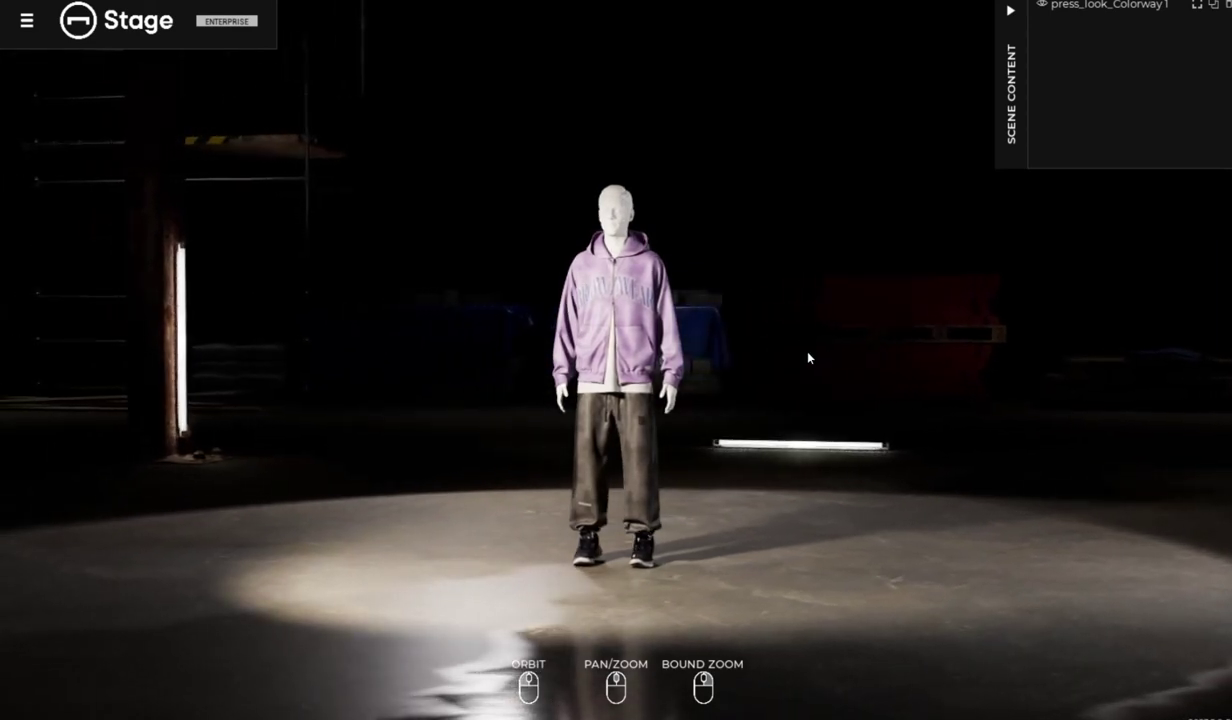
pyautogui.scroll(2, 791, 410)
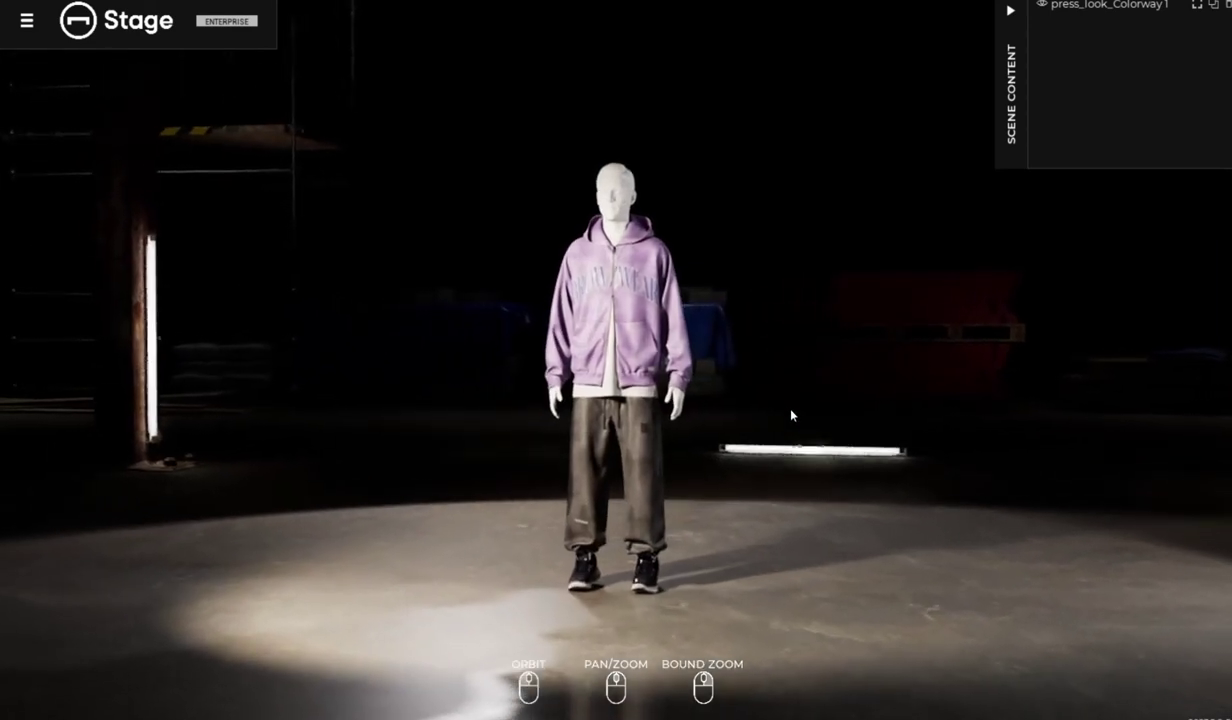
pyautogui.scroll(3, 791, 414)
pyautogui.moveTo(786, 411); pyautogui.dragTo(788, 421)
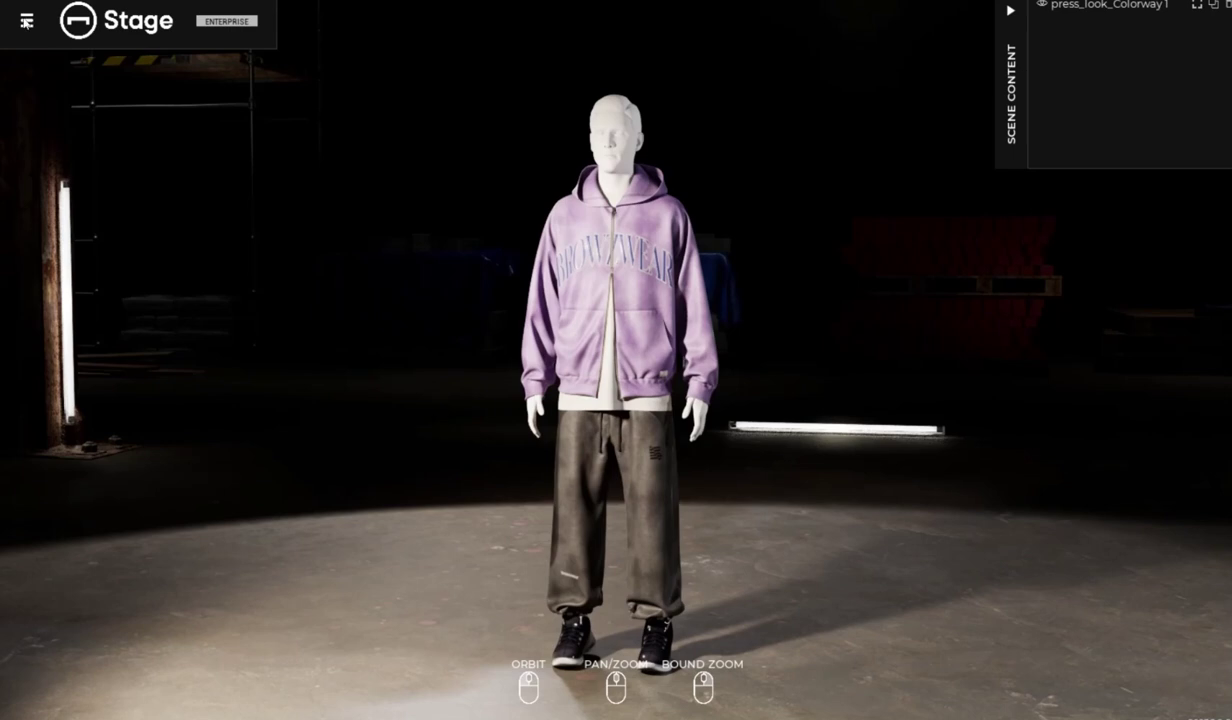
# Change the STAGE scene's lighting, leave full screen and switch back to VStitcher
pyautogui.click(27, 20)
pyautogui.click(50, 122)
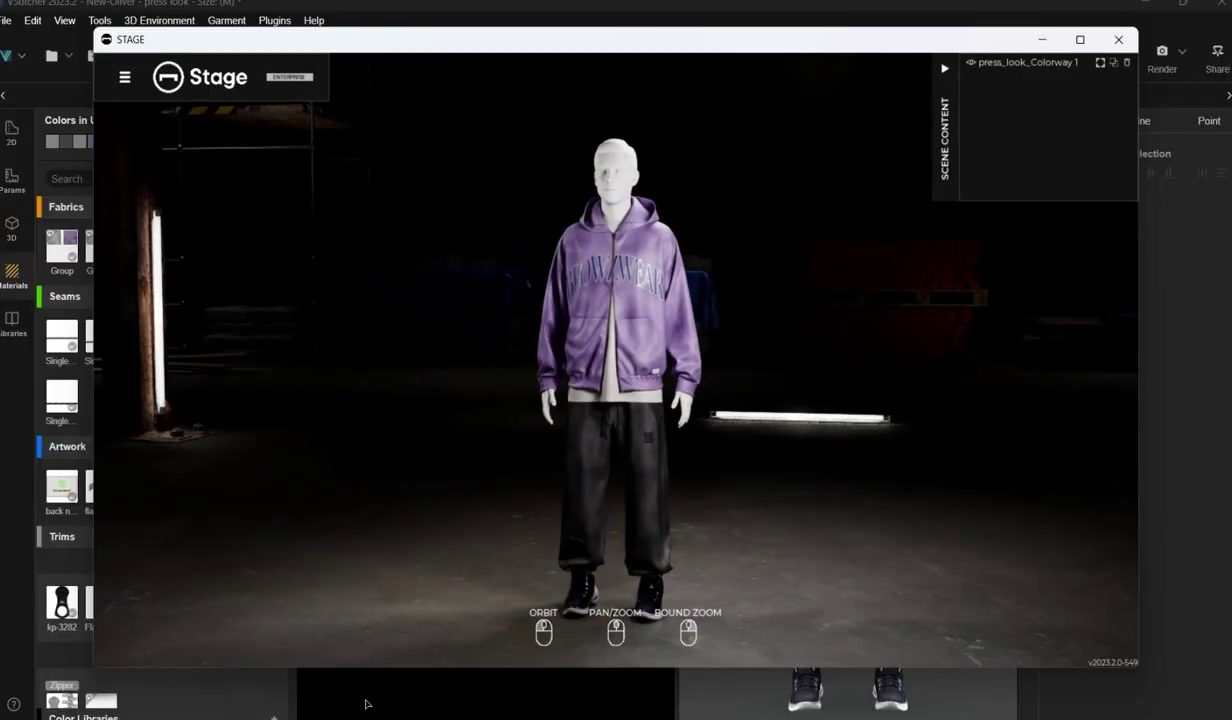
pyautogui.click(366, 703)
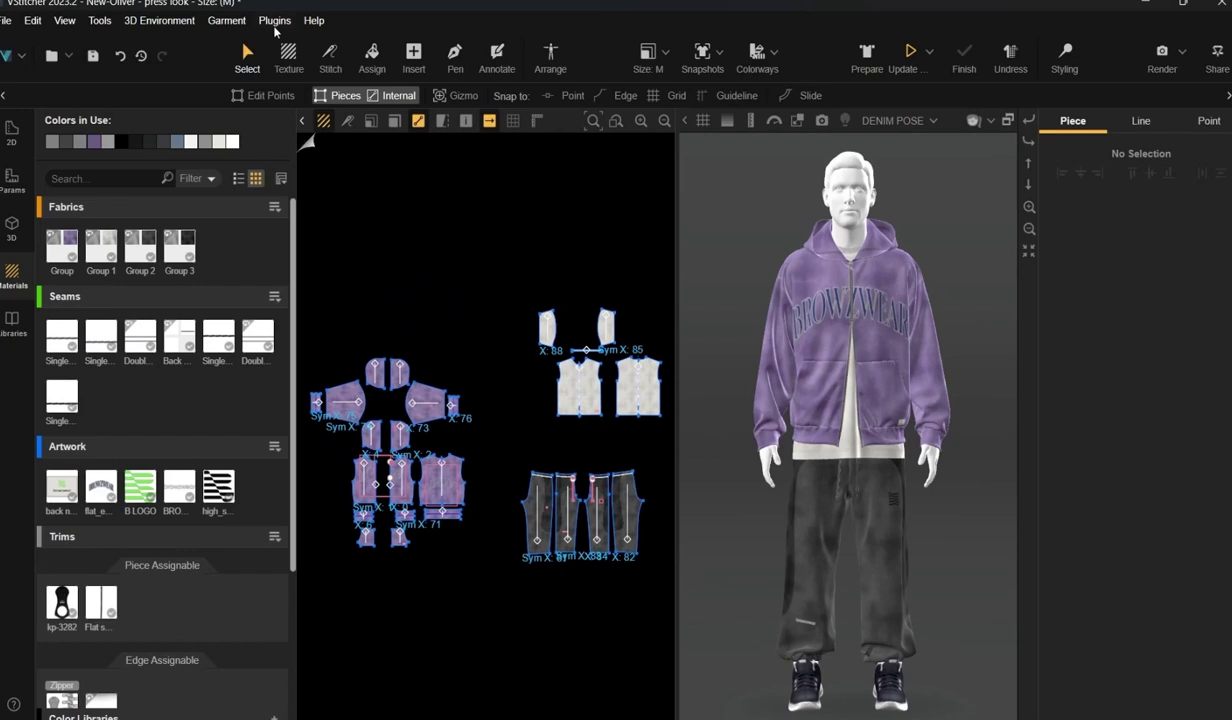
# Start a STAGE 3D render setup with Colorway 1 selected and the scene set to Wet Warehouse
pyautogui.click(273, 21)
pyautogui.moveTo(275, 58)
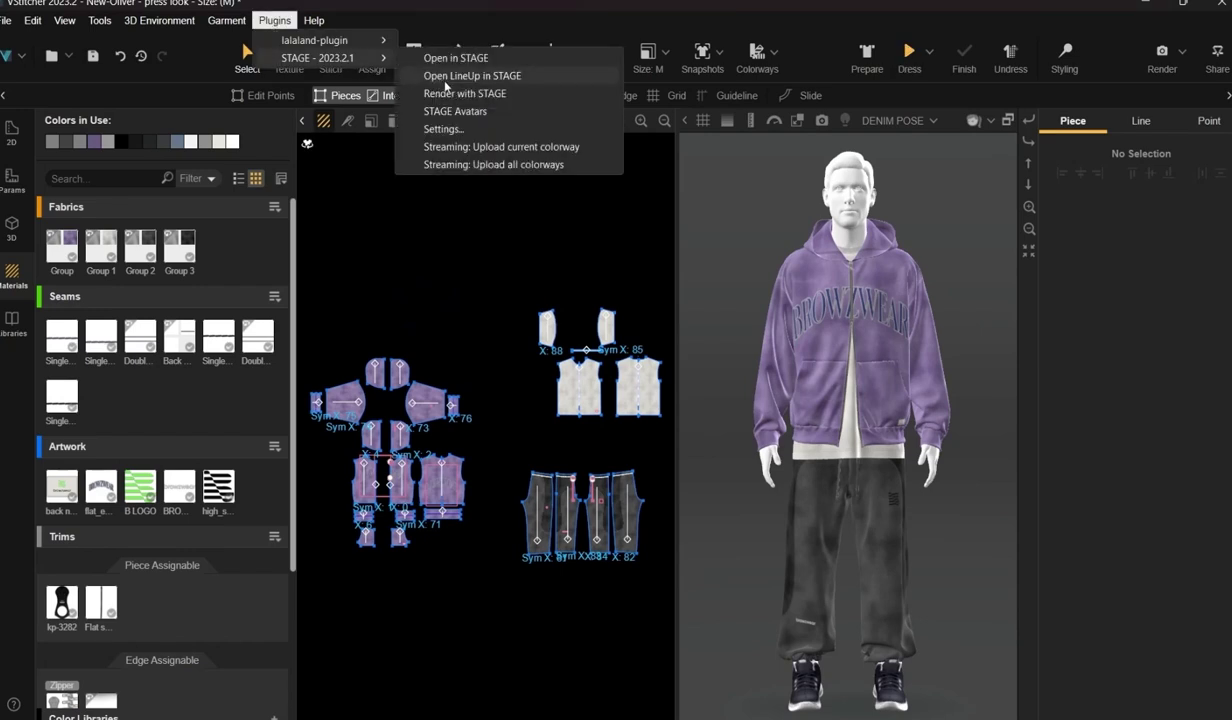
pyautogui.click(441, 91)
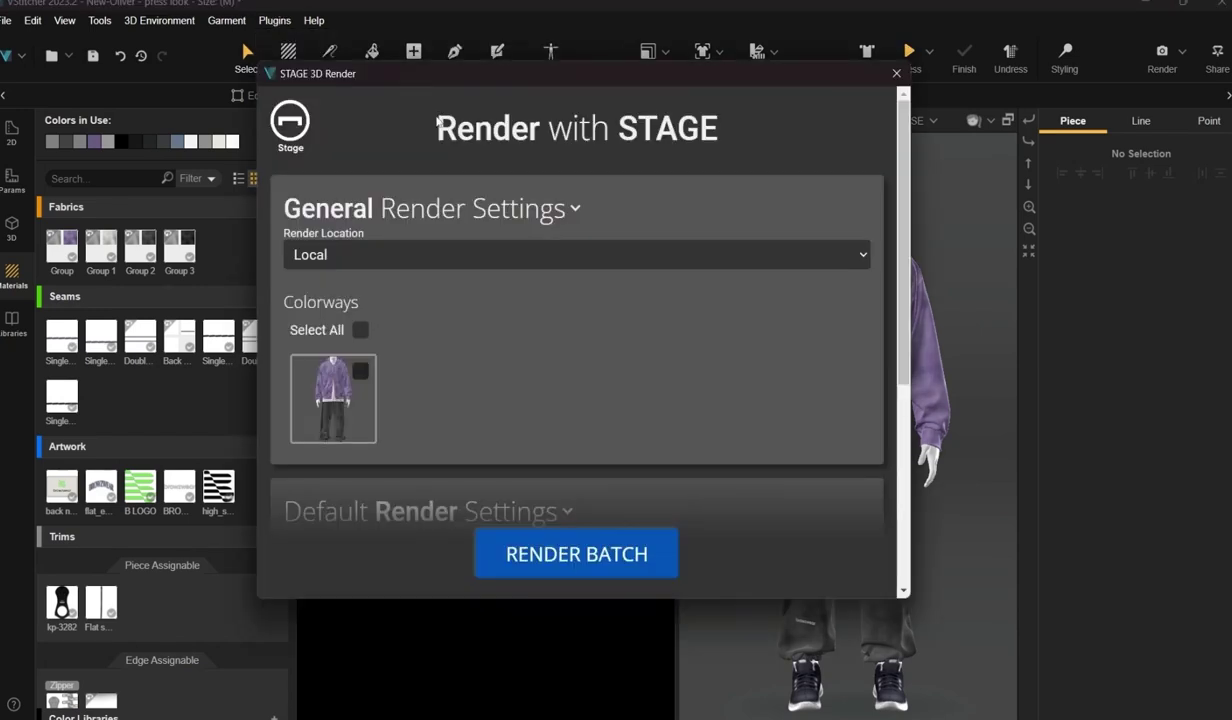
pyautogui.scroll(-5, 364, 373)
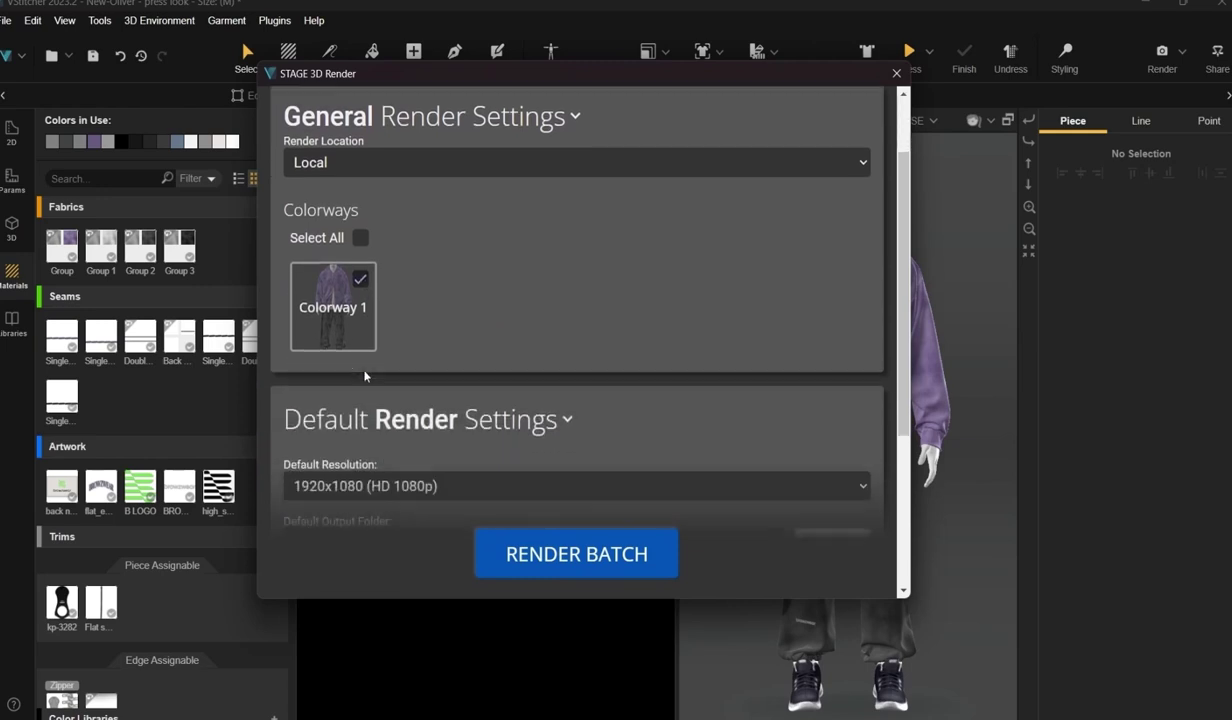
pyautogui.click(374, 333)
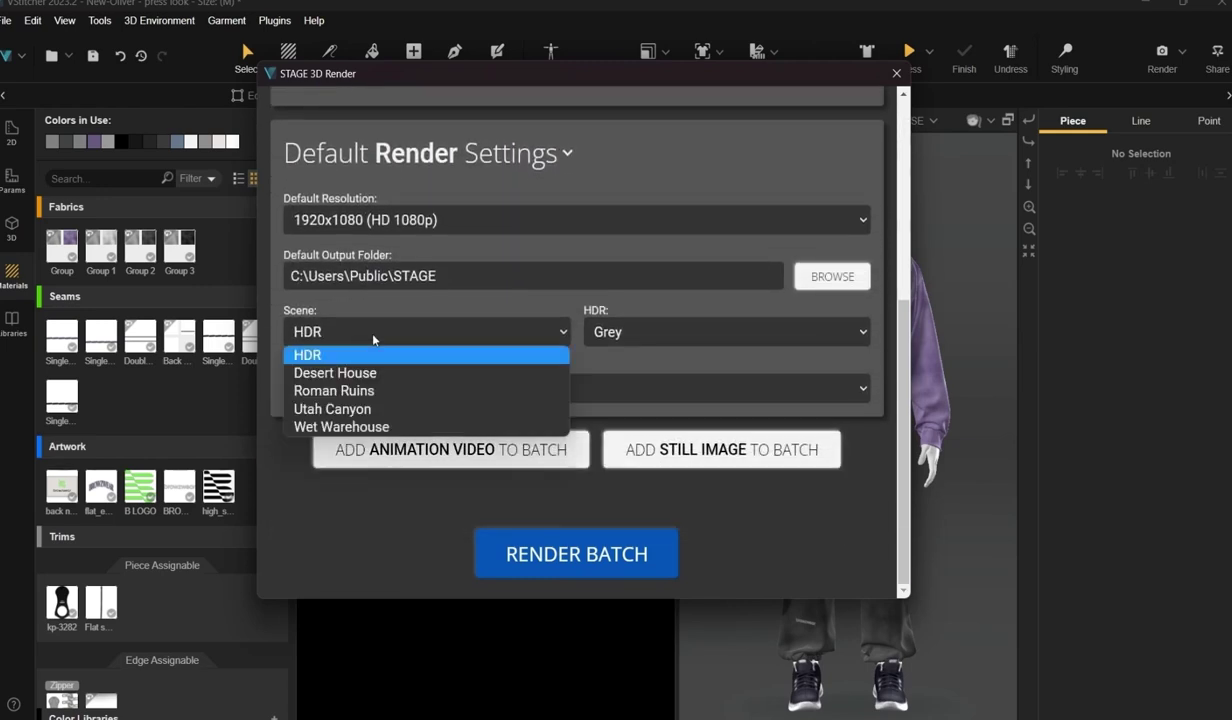
pyautogui.click(370, 427)
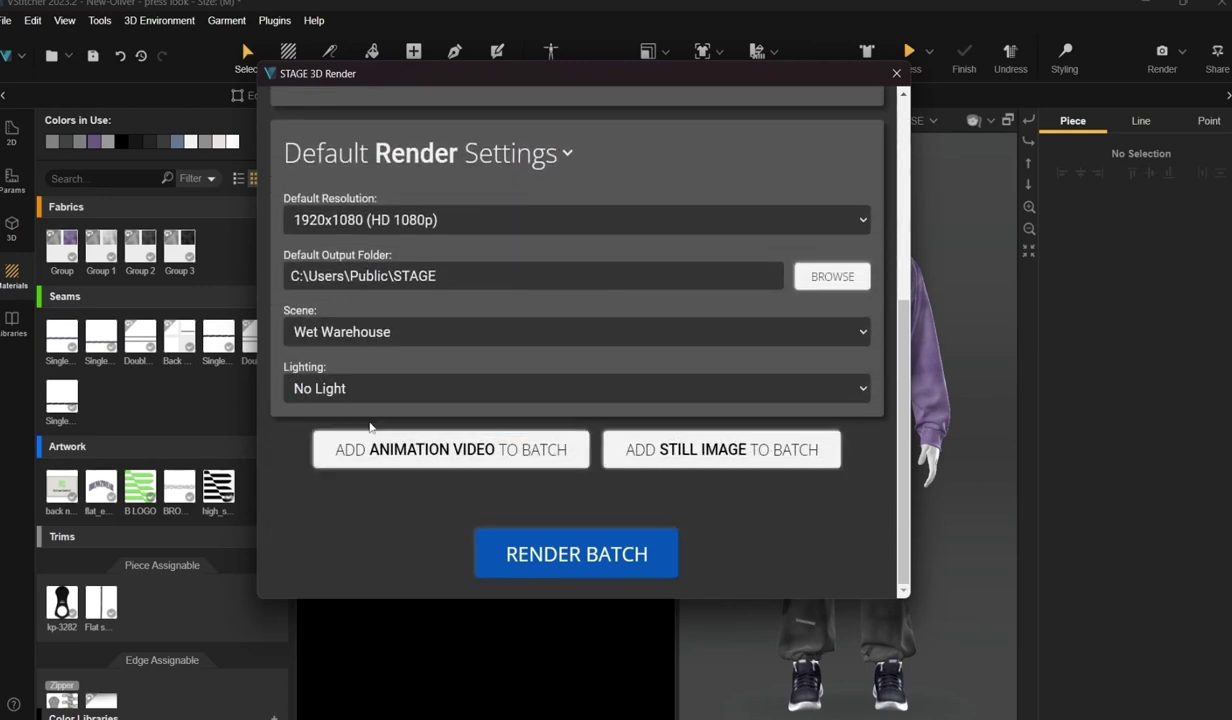
# Set the default render lighting to 3 Point and add a still image using the Front camera to the batch
pyautogui.click(382, 392)
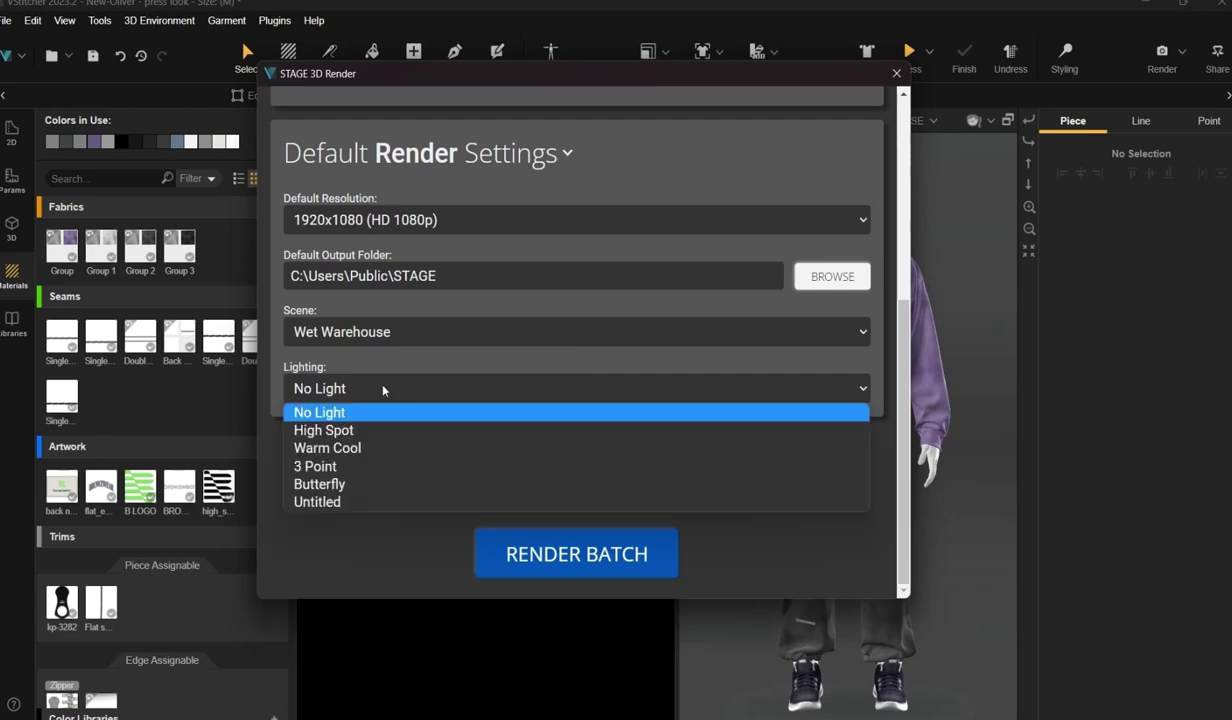
pyautogui.click(374, 462)
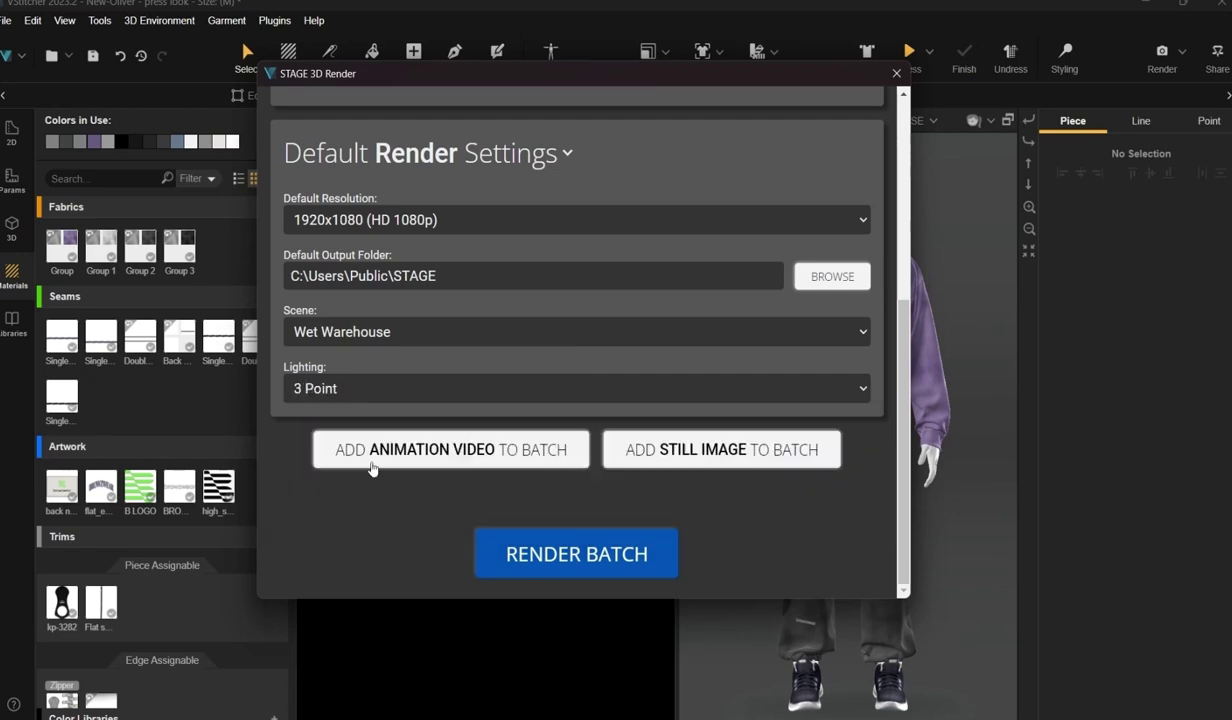
pyautogui.click(663, 445)
pyautogui.scroll(-2, 687, 454)
pyautogui.scroll(-1, 687, 454)
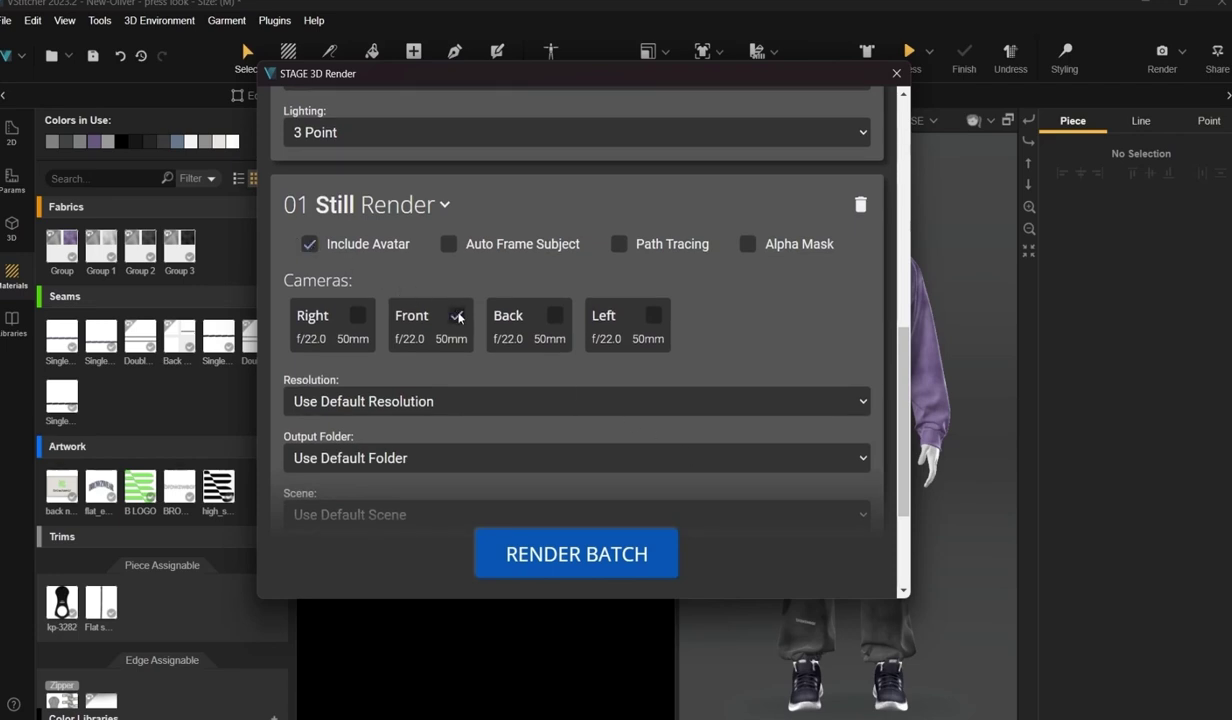
# Render the batch with the default scene and light, and switch to the image viewer
pyautogui.scroll(-2, 459, 317)
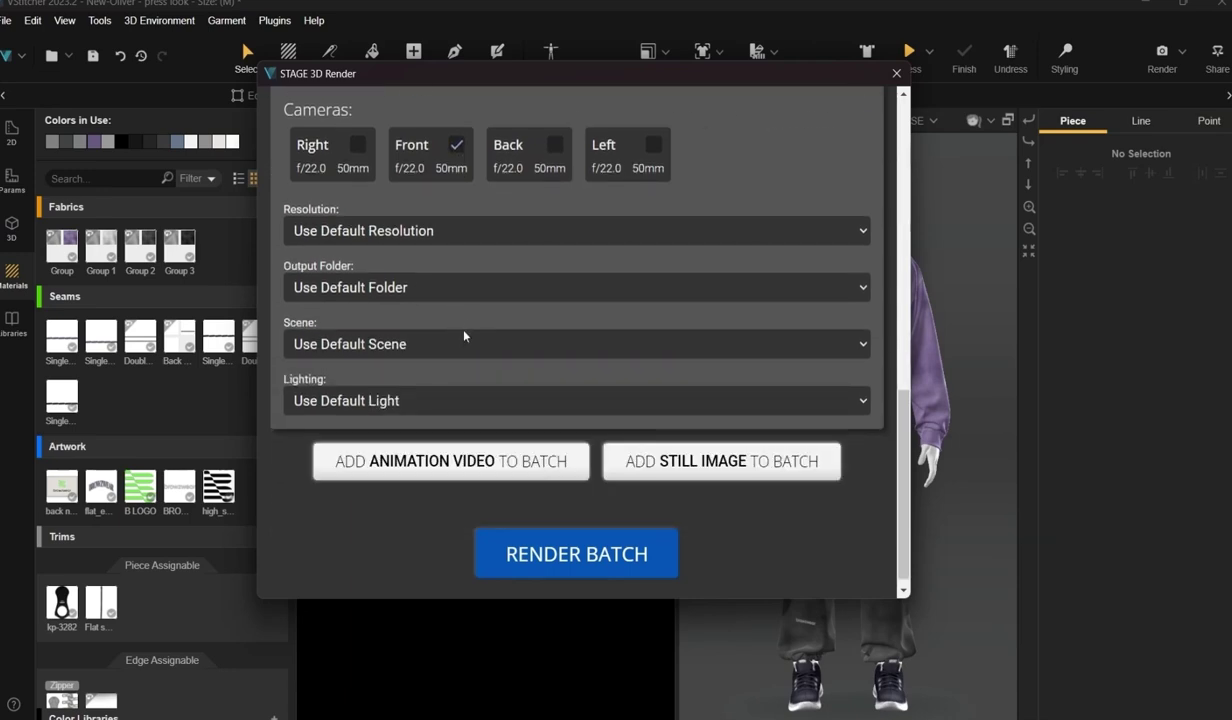
pyautogui.click(573, 566)
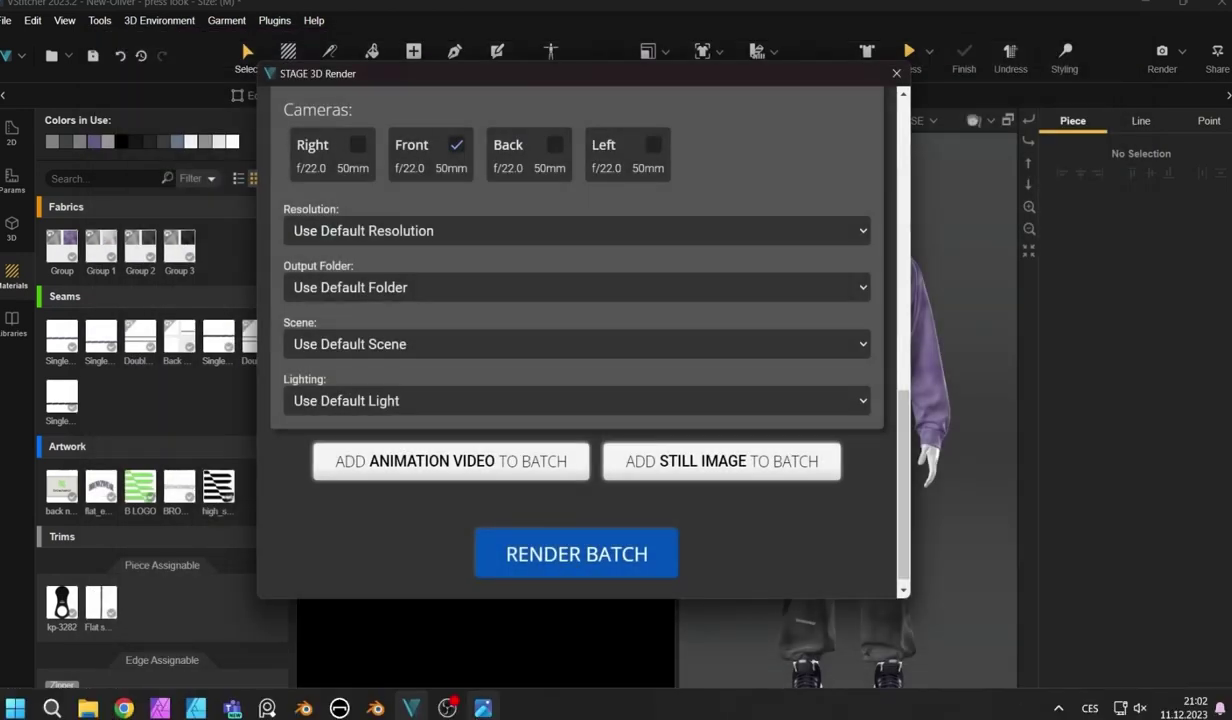
pyautogui.click(482, 708)
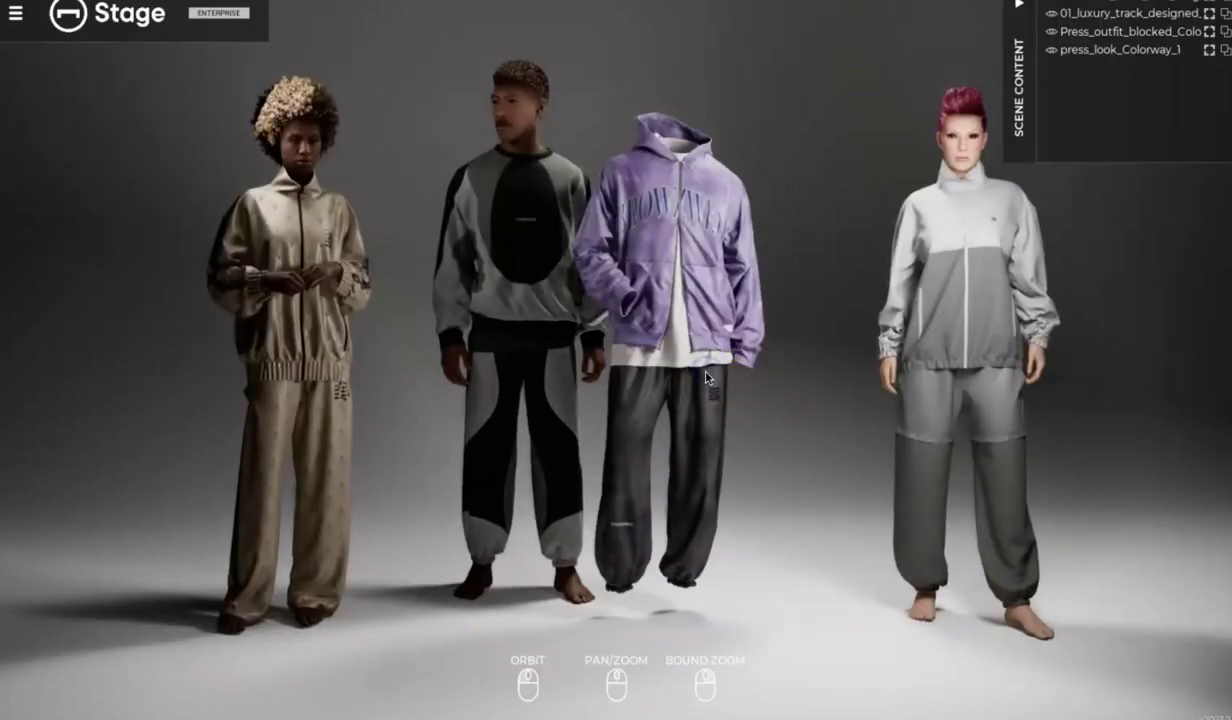
# Move the purple hoodie outfit into the gap beside the grey tracksuit avatar and add the Waylon metahuman in a standing pose
pyautogui.click(679, 356)
pyautogui.moveTo(780, 636); pyautogui.dragTo(885, 643)
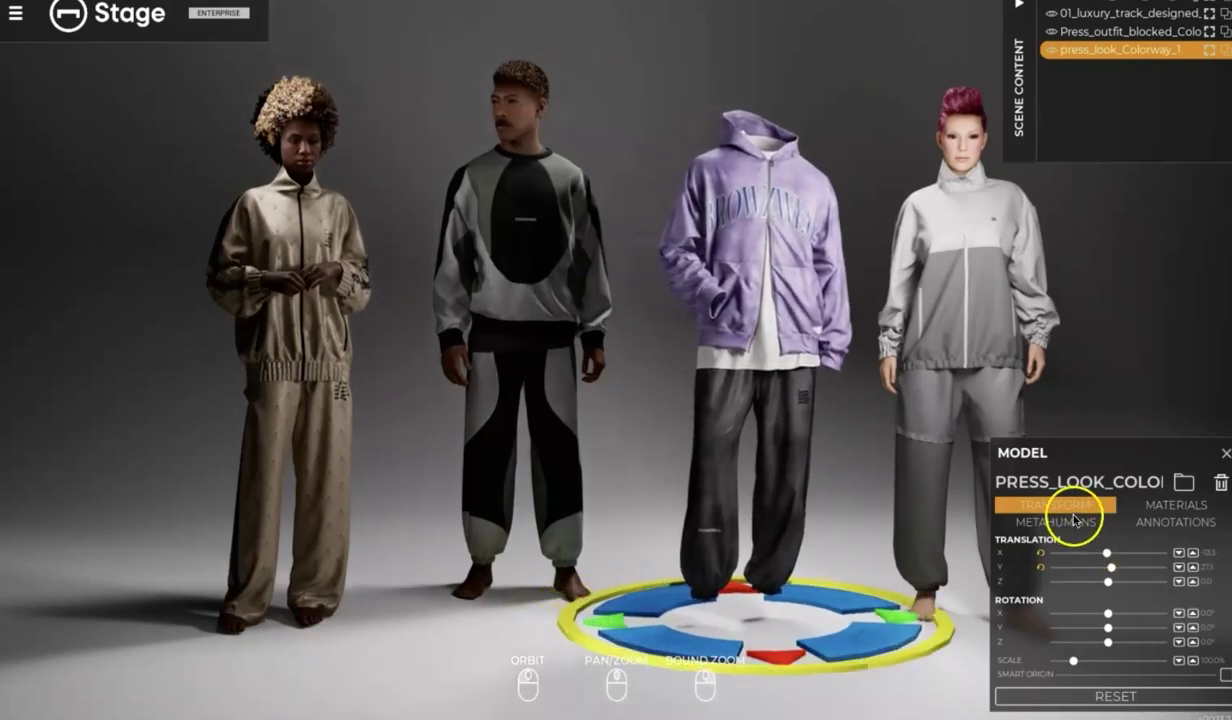
pyautogui.click(1055, 521)
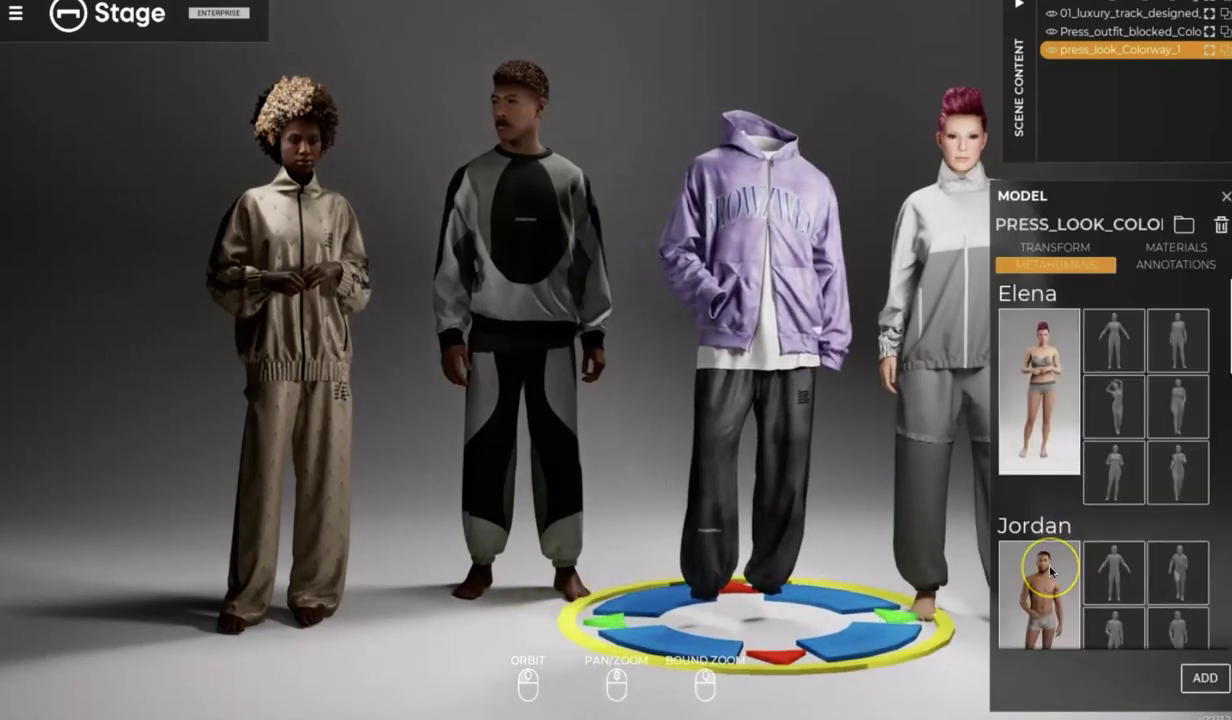
pyautogui.scroll(-3, 1058, 571)
pyautogui.scroll(-5, 1050, 572)
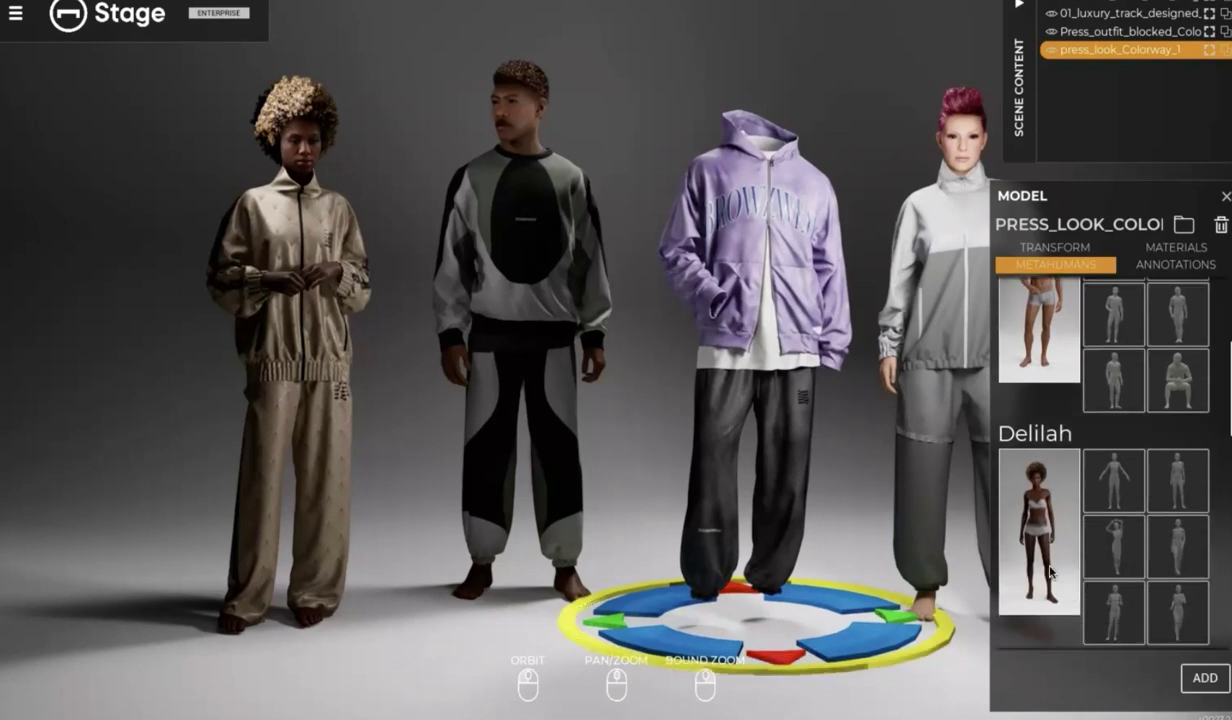
pyautogui.click(1040, 591)
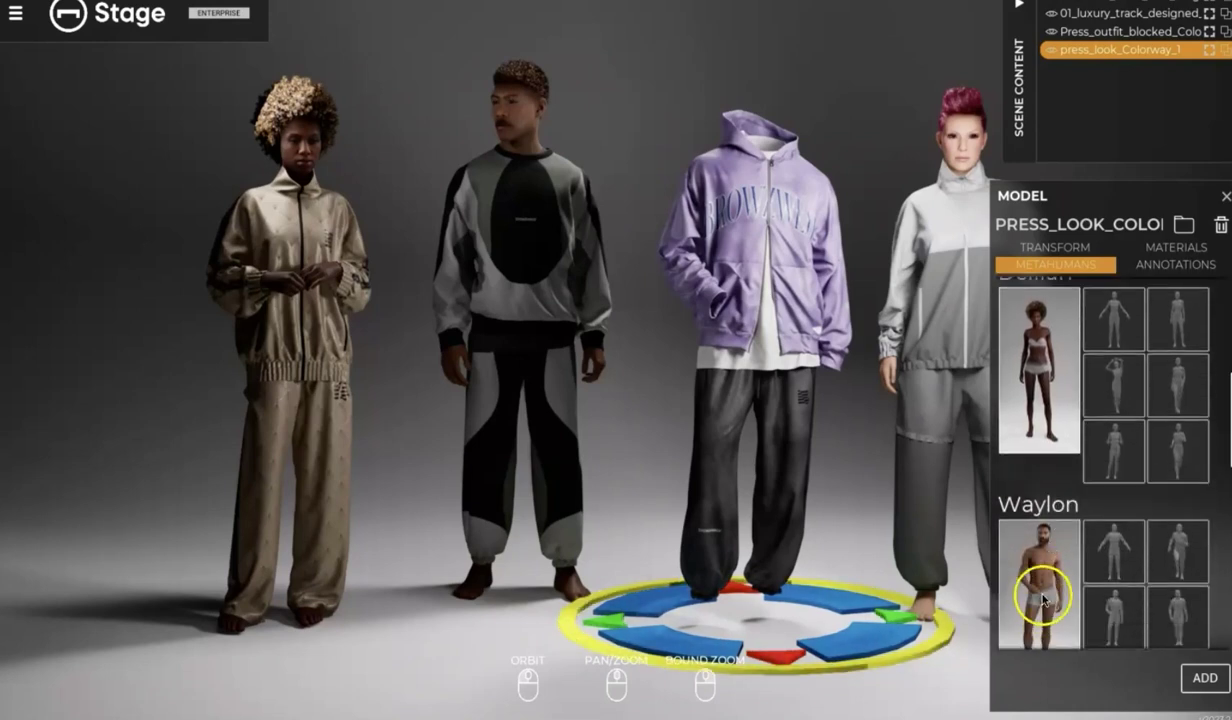
pyautogui.click(1117, 596)
pyautogui.click(1203, 677)
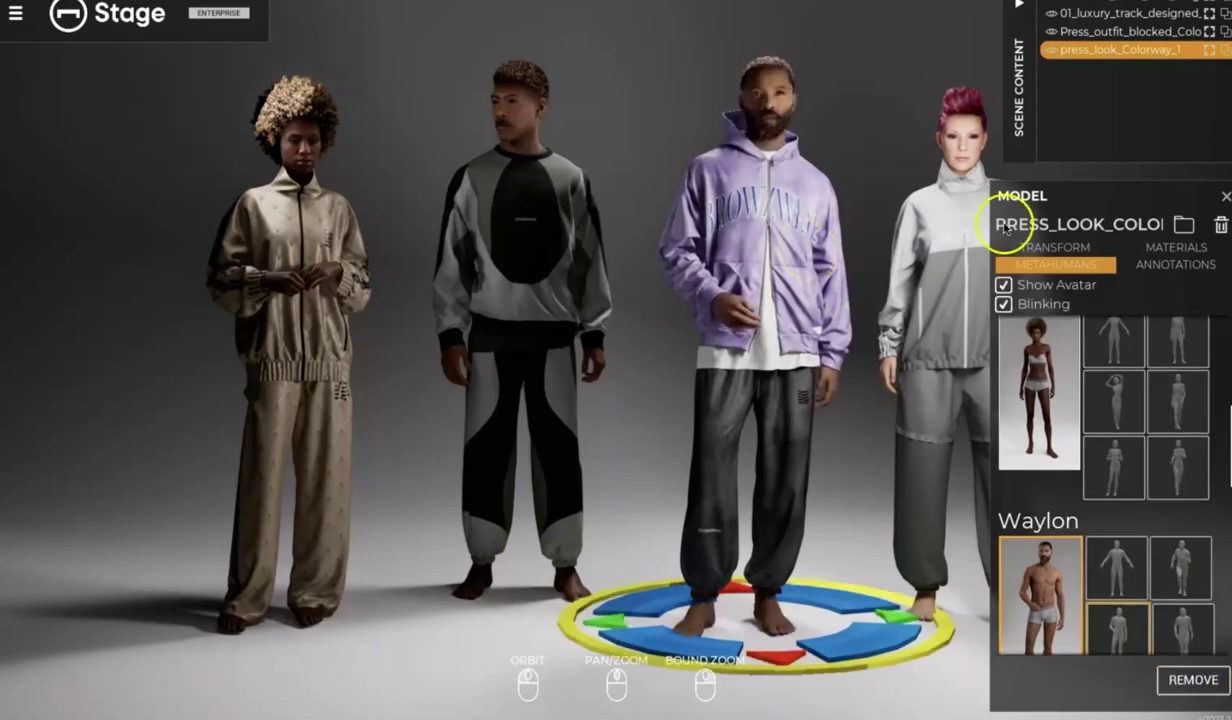
pyautogui.click(1000, 16)
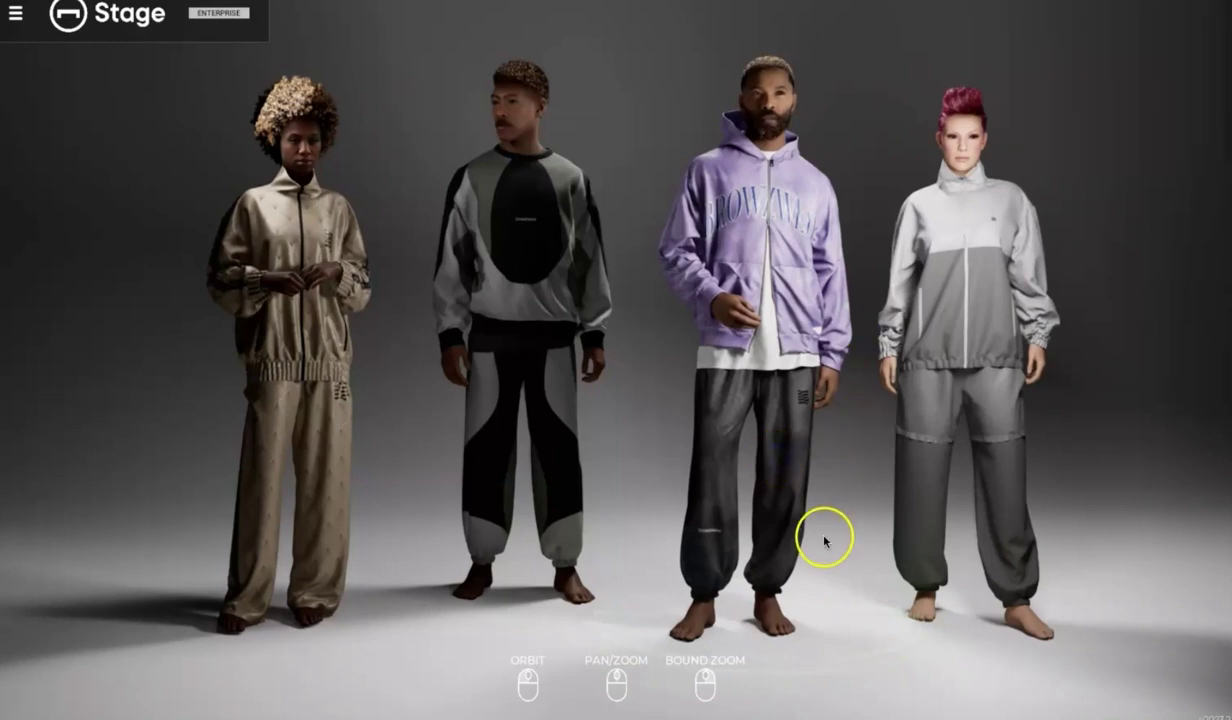
# Shift the purple hoodie avatar slightly toward the sweatshirt avatar and check the four-outfit line-up from the side and front
pyautogui.click(750, 610)
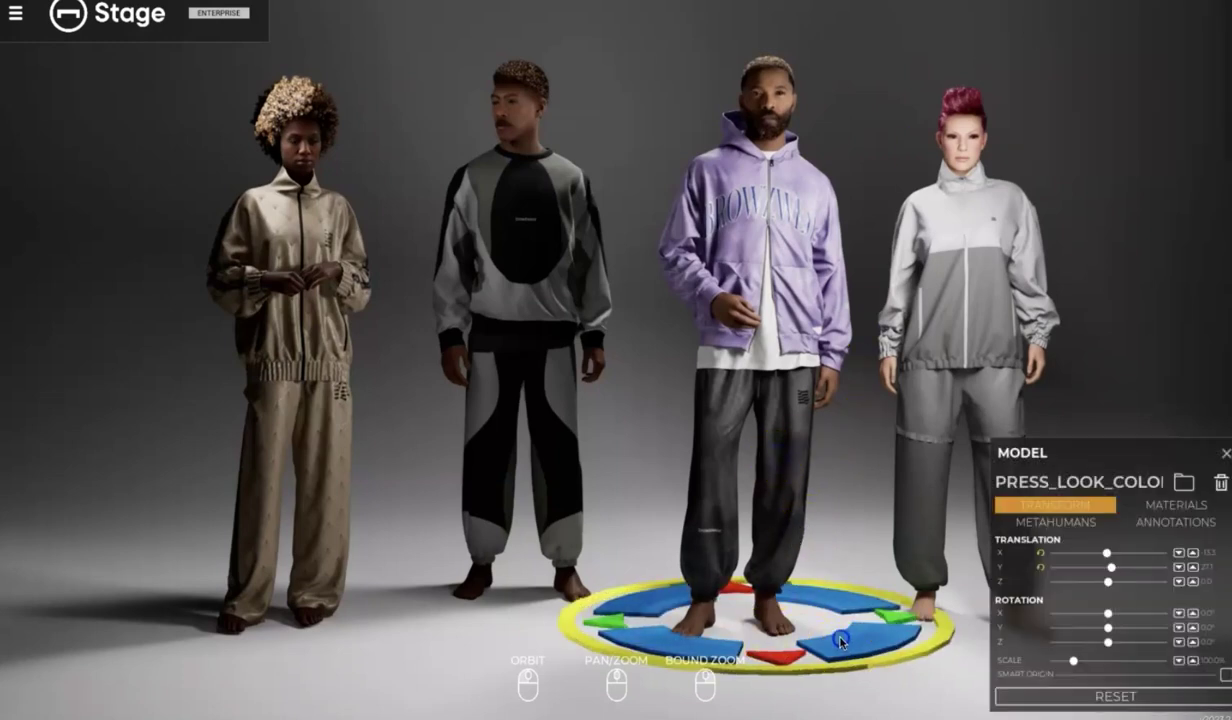
pyautogui.moveTo(845, 651); pyautogui.dragTo(813, 663)
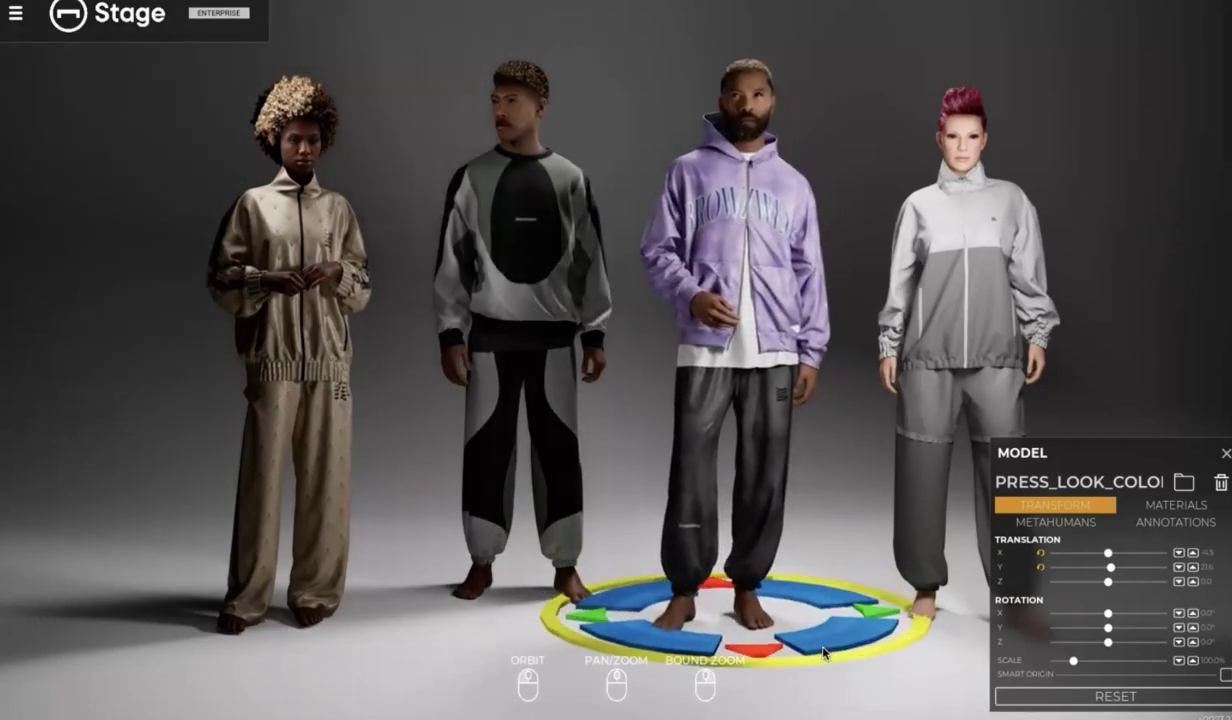
pyautogui.click(600, 253)
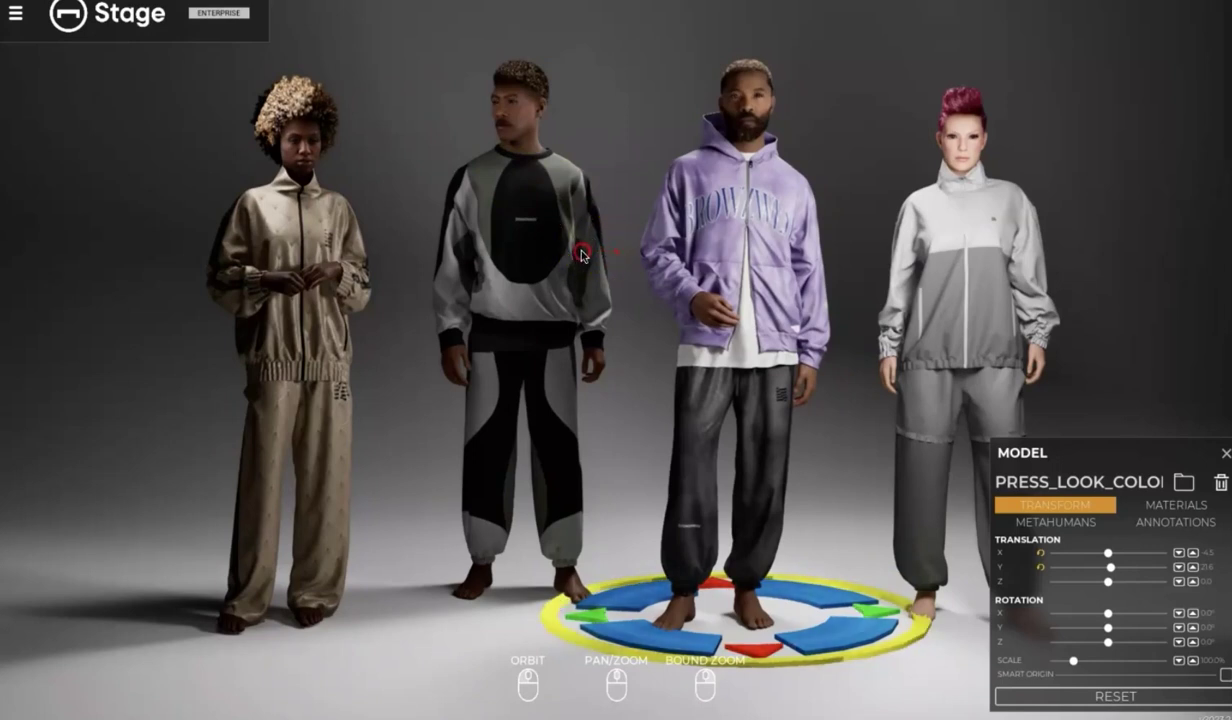
pyautogui.moveTo(583, 255); pyautogui.dragTo(577, 251, button='middle')
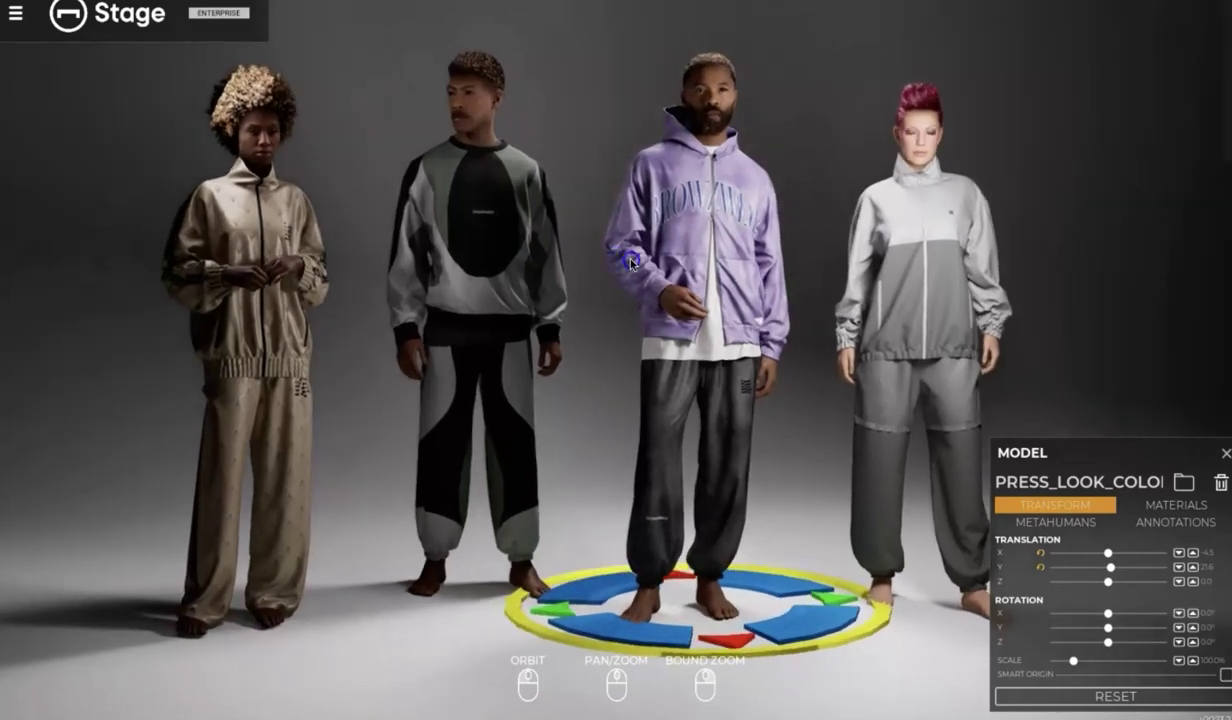
pyautogui.moveTo(727, 272); pyautogui.dragTo(757, 266, button='right')
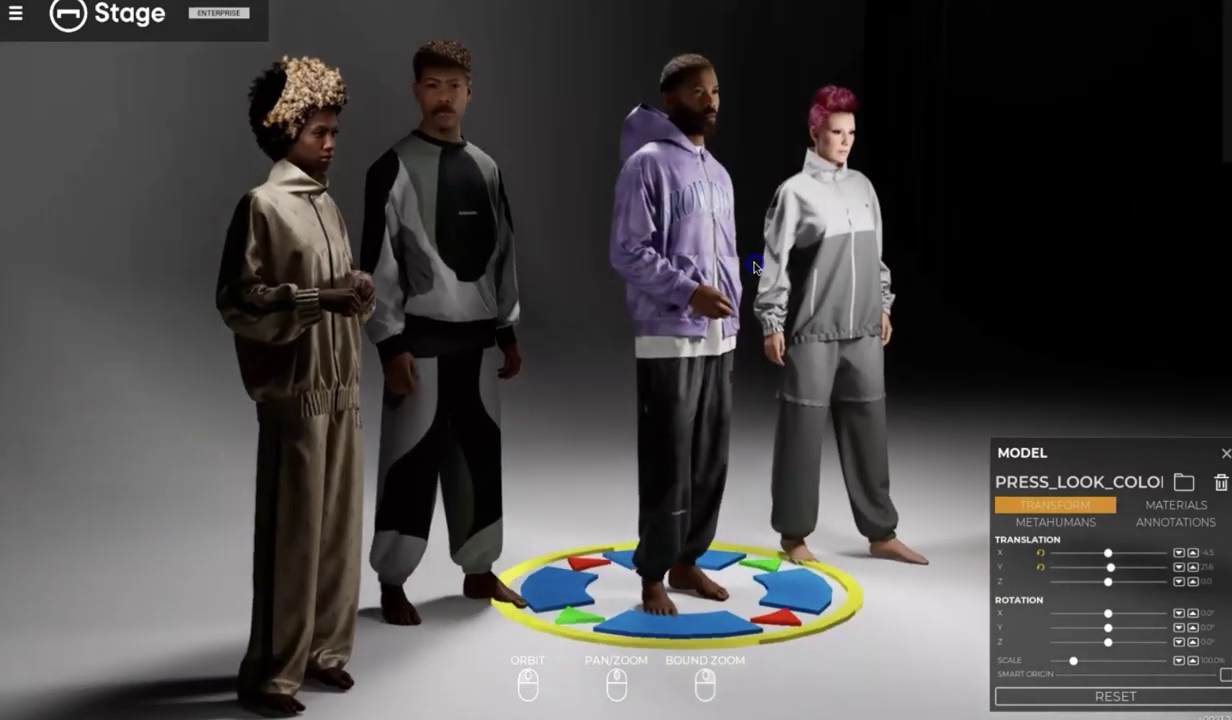
pyautogui.scroll(2, 652, 265)
pyautogui.moveTo(651, 265); pyautogui.dragTo(588, 217, button='right')
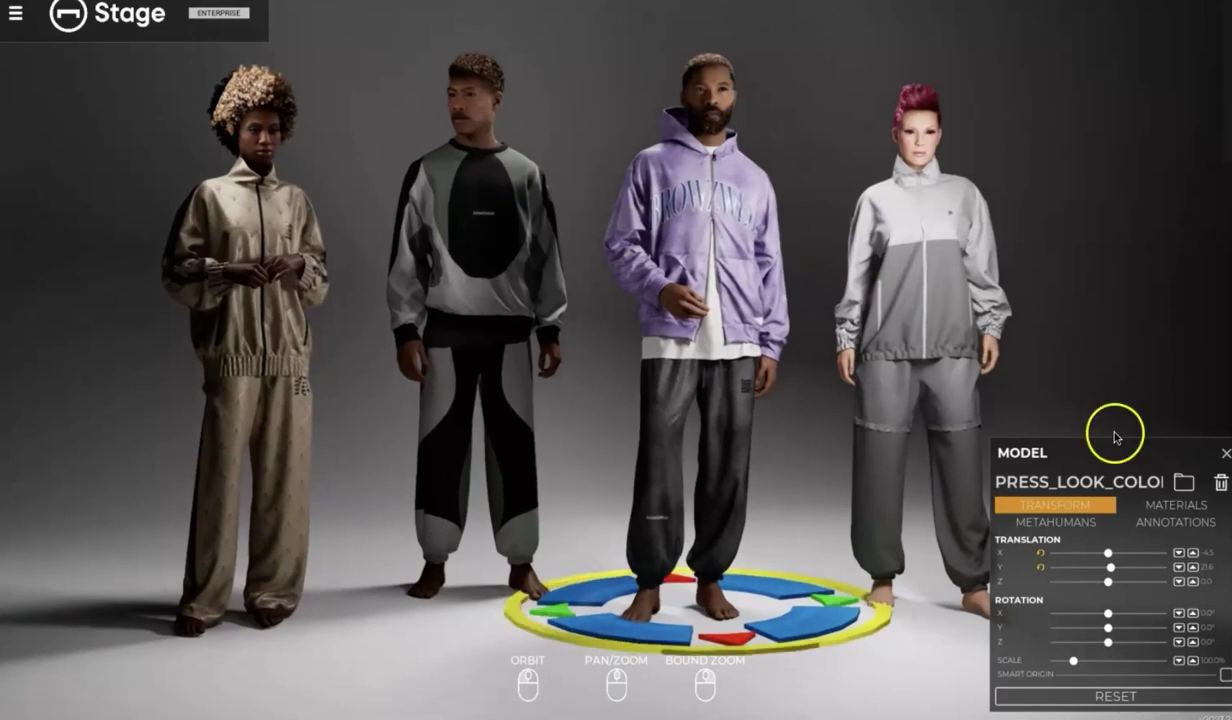
pyautogui.click(1226, 456)
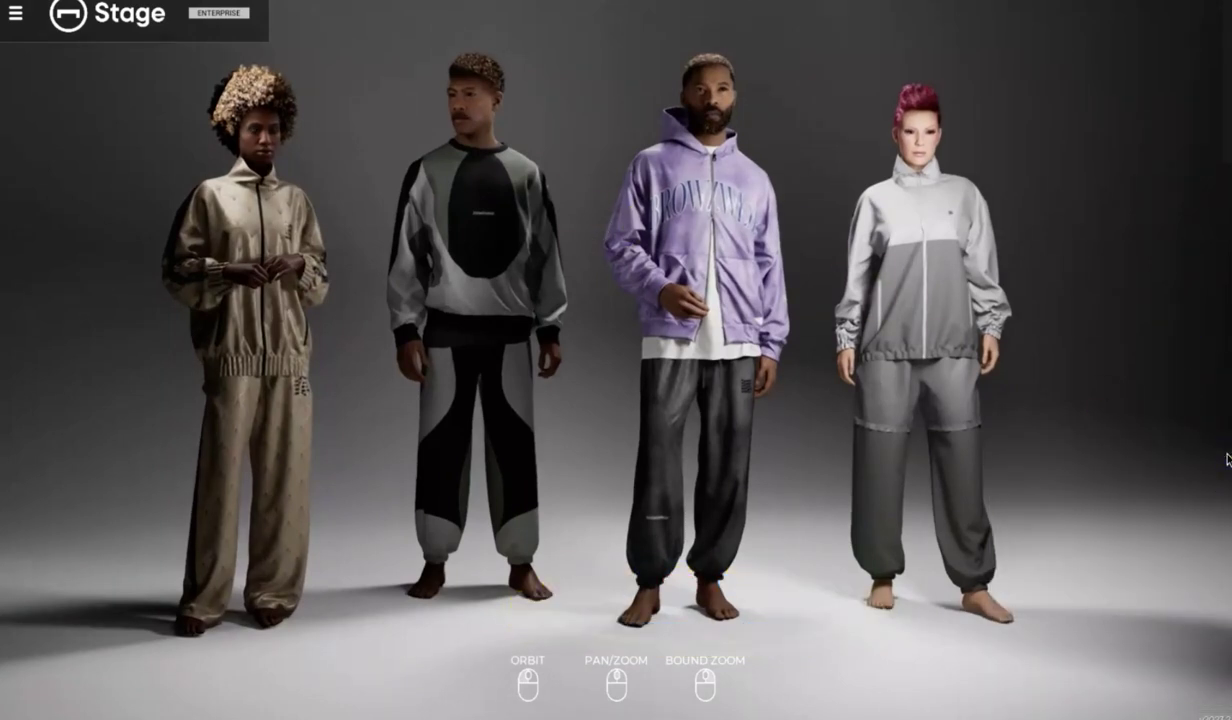